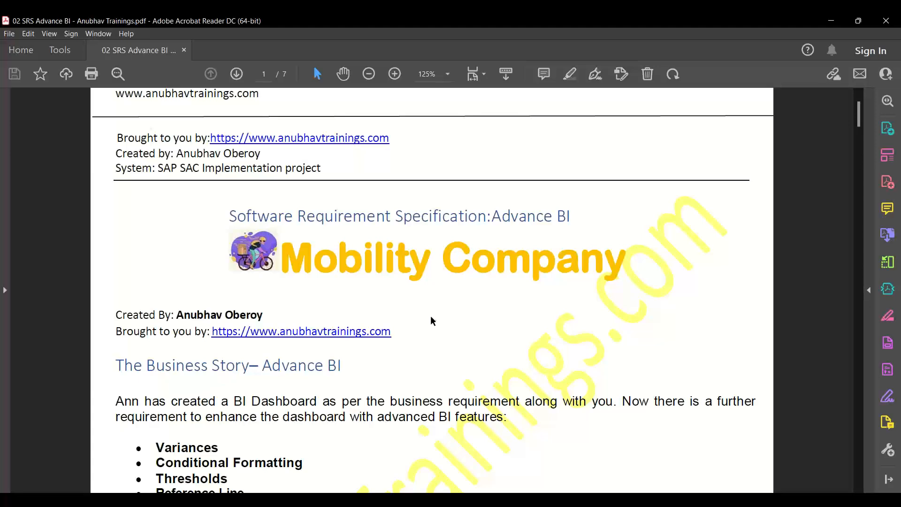
- Review Requirement 1 in the specification, including its chart settings, variance periods, percentage values, merged display and top 5 sales agents filter
{"action": "scroll", "coordinate": [430, 322], "scroll_direction": "down", "scroll_amount": 3}
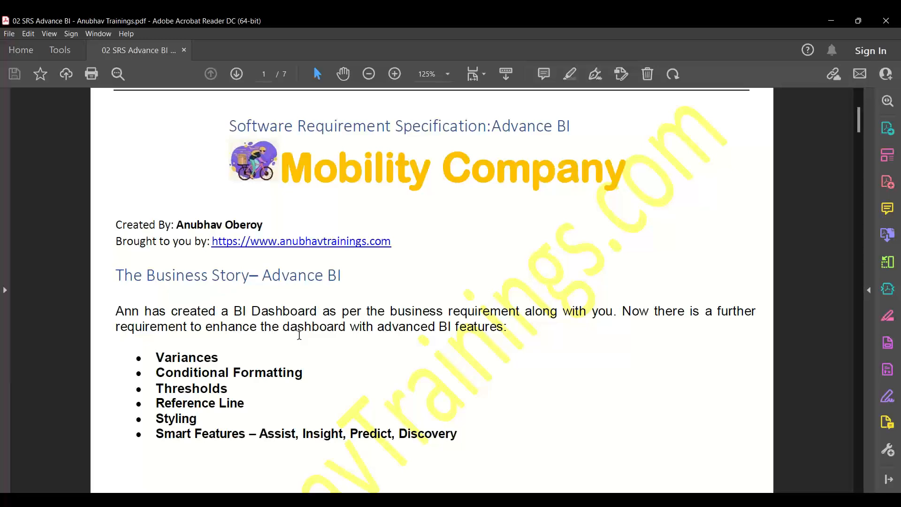
{"action": "scroll", "coordinate": [312, 334], "scroll_direction": "down", "scroll_amount": 7}
{"action": "scroll", "coordinate": [313, 337], "scroll_direction": "down", "scroll_amount": 10}
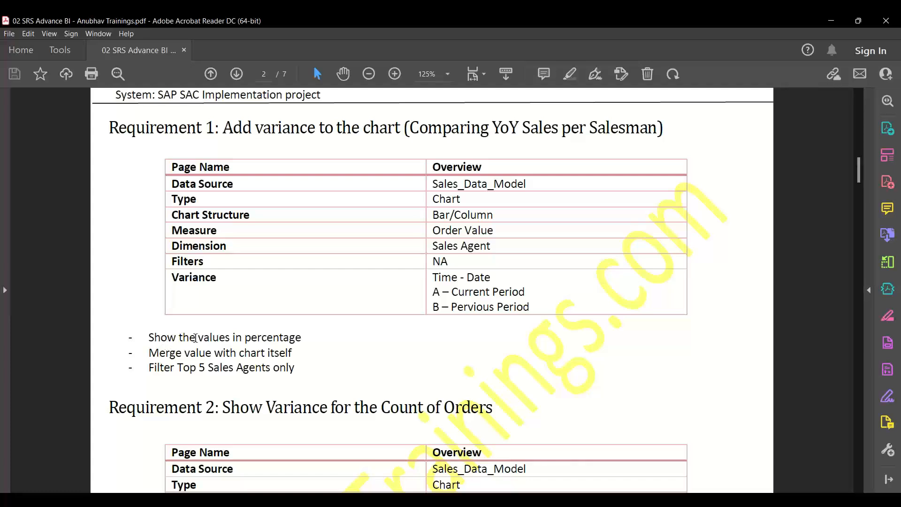
{"action": "left_click_drag", "start_coordinate": [198, 338], "coordinate": [287, 341]}
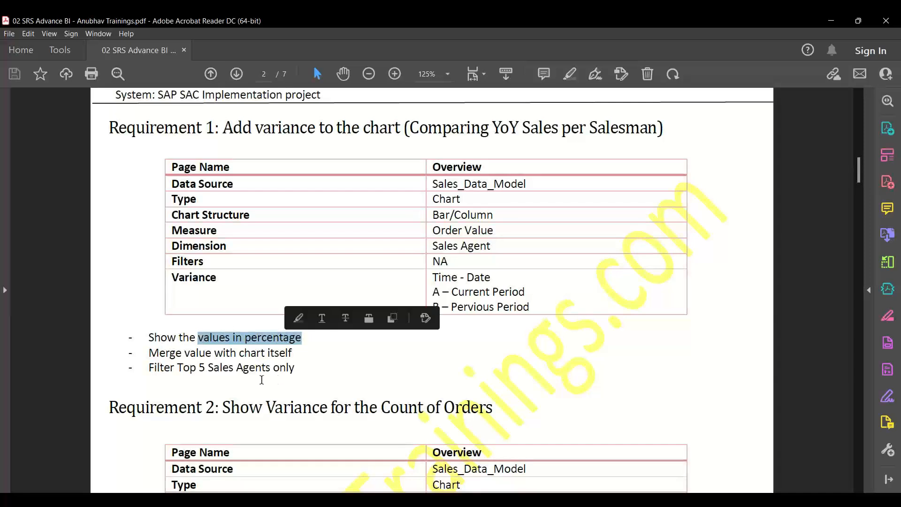
{"action": "left_click_drag", "start_coordinate": [184, 355], "coordinate": [291, 355]}
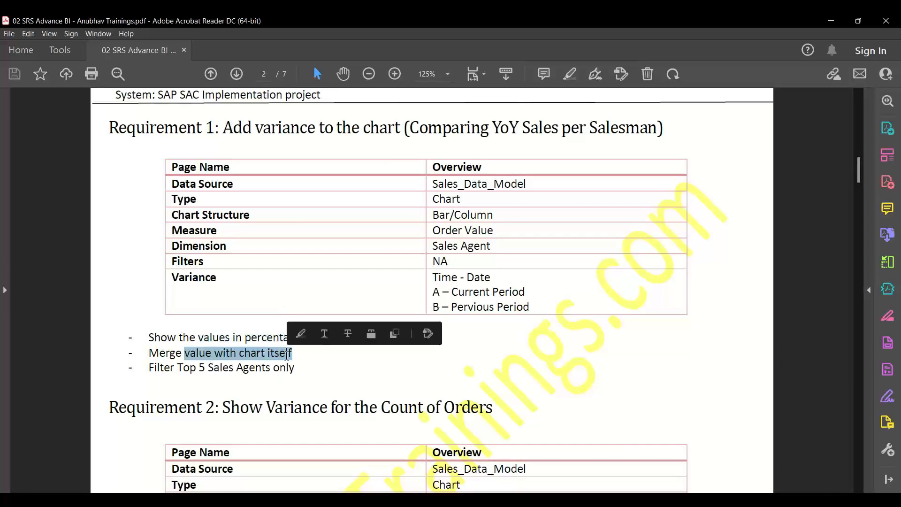
{"action": "left_click", "coordinate": [200, 369]}
{"action": "left_click_drag", "start_coordinate": [200, 369], "coordinate": [296, 368]}
{"action": "left_click", "coordinate": [339, 381]}
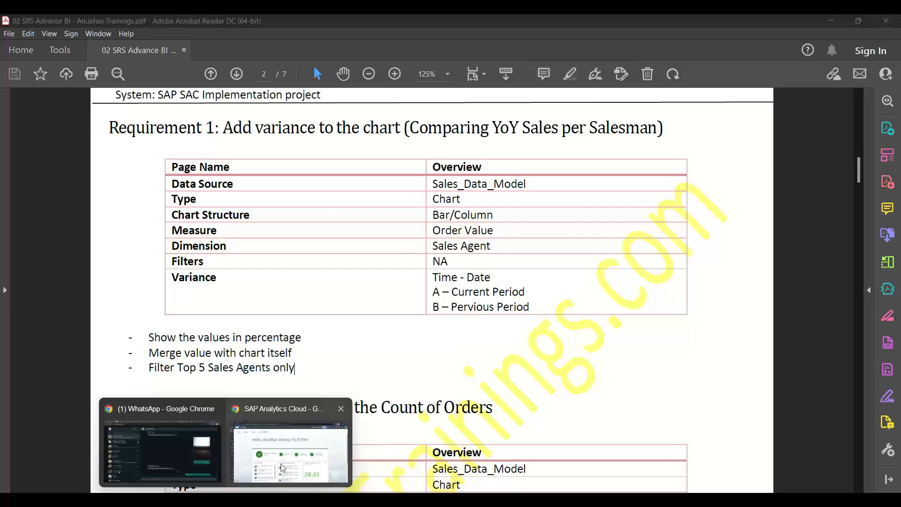
- Switch to SAP Analytics Cloud and create a new canvas story with the Classic Design Experience
{"action": "left_click", "coordinate": [296, 438]}
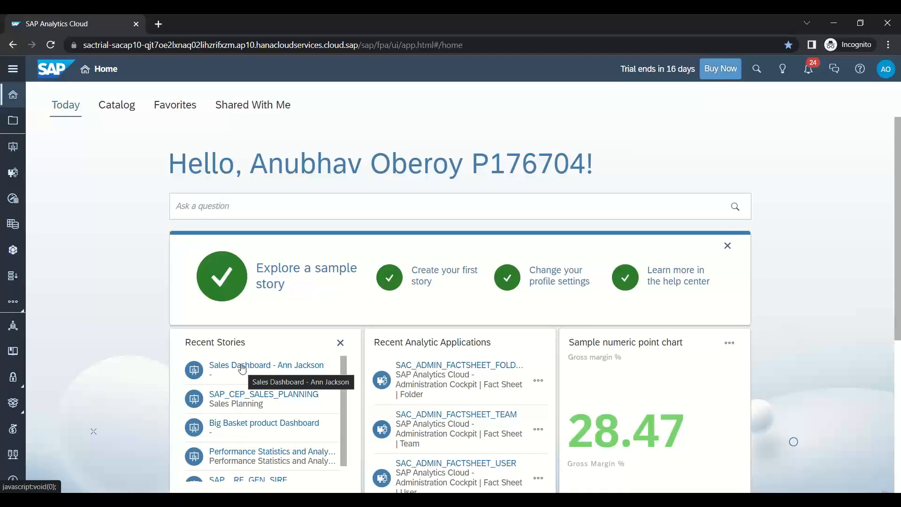
{"action": "left_click", "coordinate": [12, 68]}
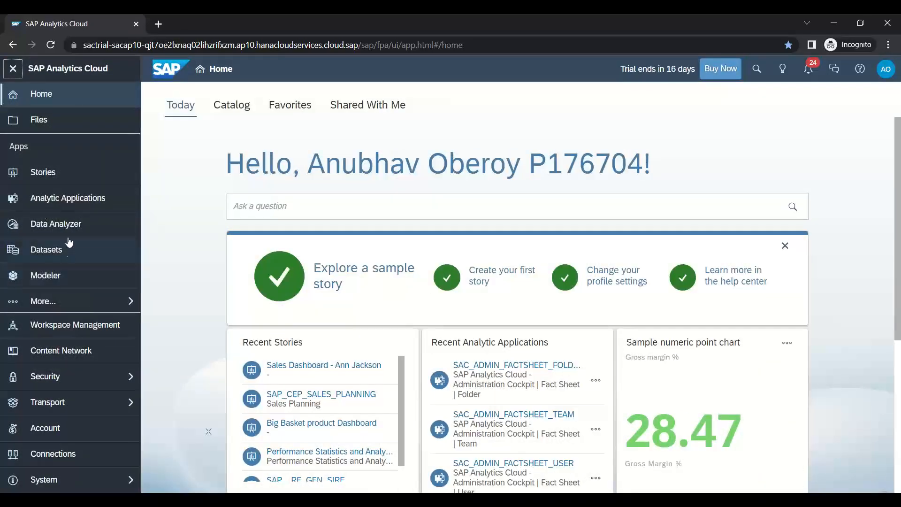
{"action": "left_click", "coordinate": [62, 173]}
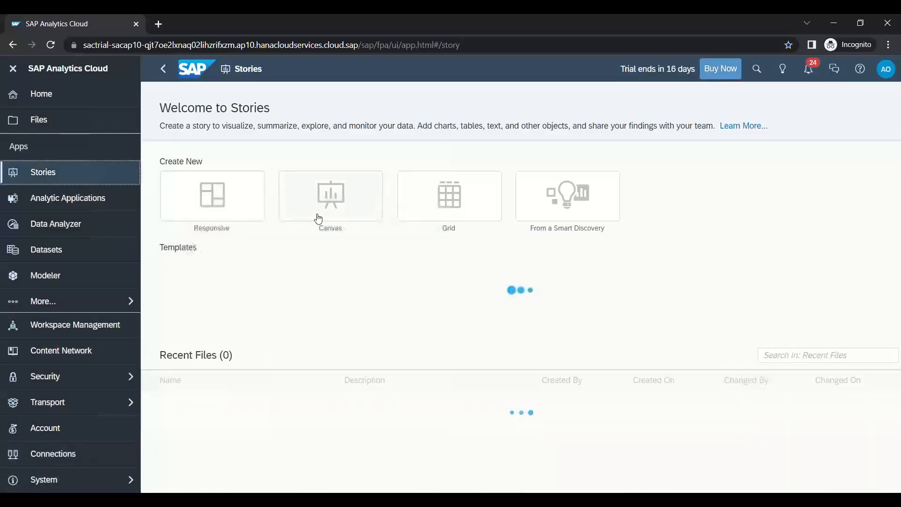
{"action": "left_click", "coordinate": [325, 216]}
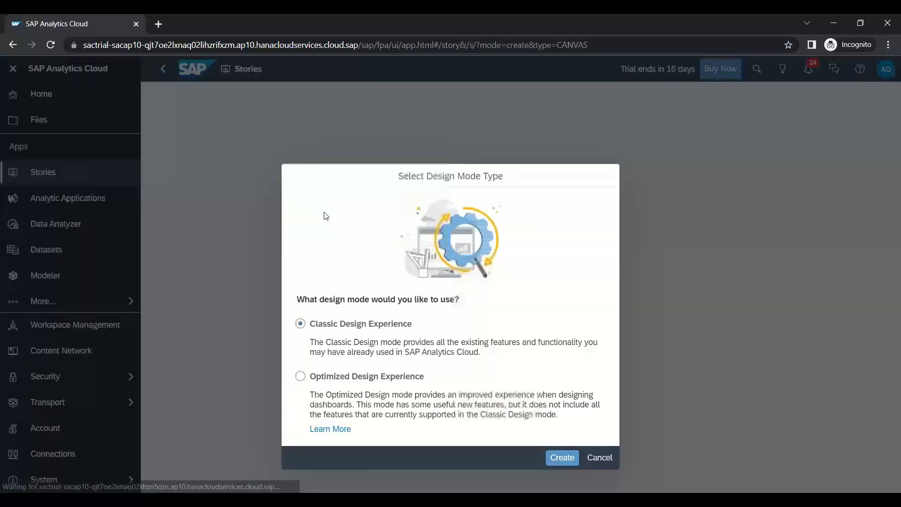
{"action": "left_click", "coordinate": [562, 415]}
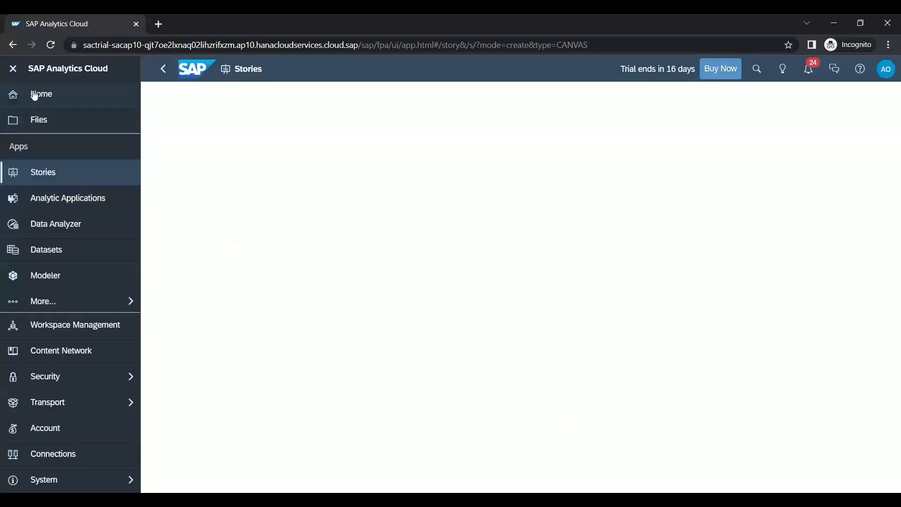
{"action": "left_click", "coordinate": [13, 68]}
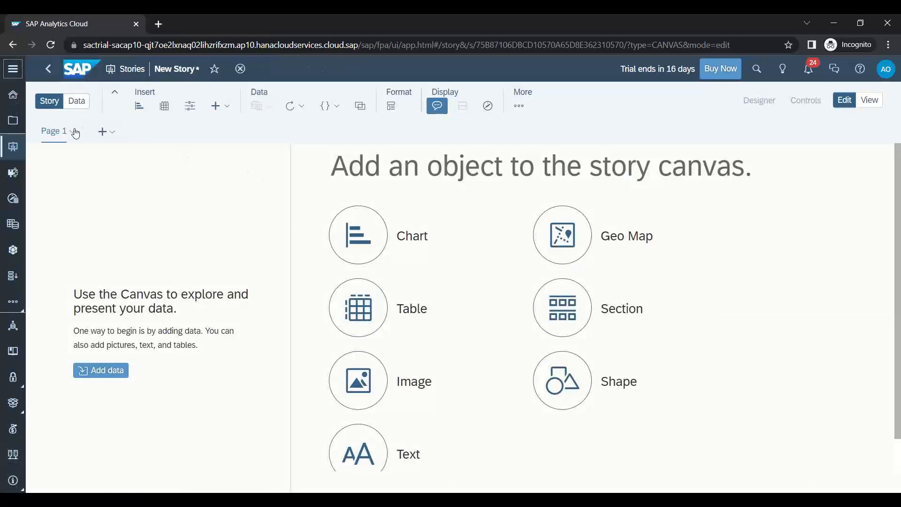
- Rename the story's first page as Advance
{"action": "left_click", "coordinate": [76, 132]}
{"action": "left_click", "coordinate": [73, 205]}
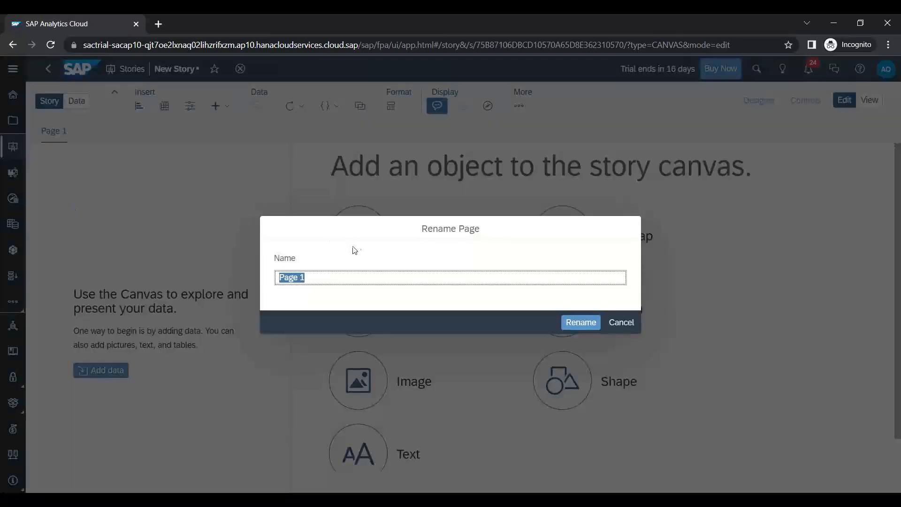
{"action": "type", "text": "Advance"}
{"action": "key", "text": "Return"}
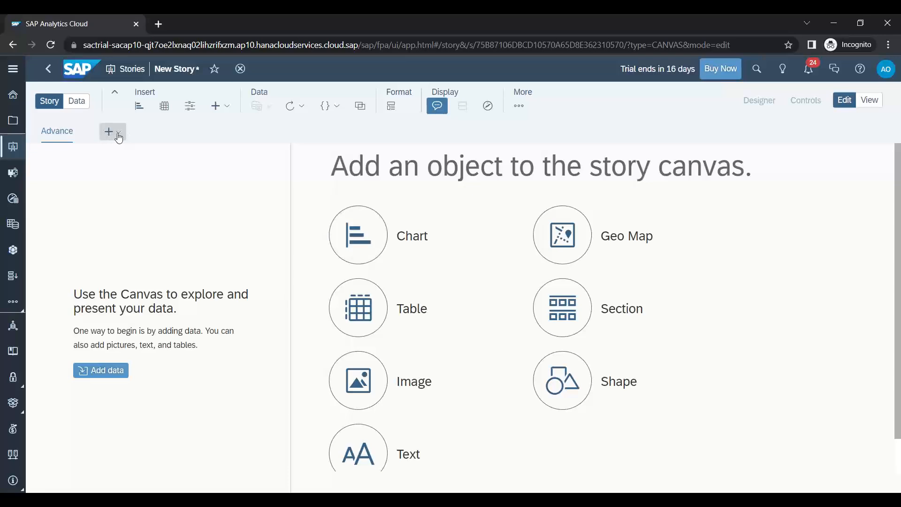
{"action": "left_click", "coordinate": [115, 133]}
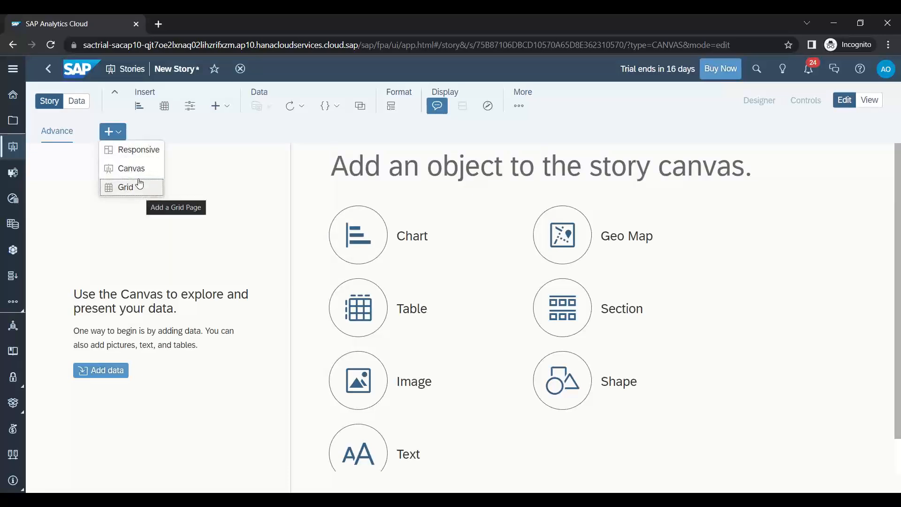
{"action": "left_click", "coordinate": [150, 246]}
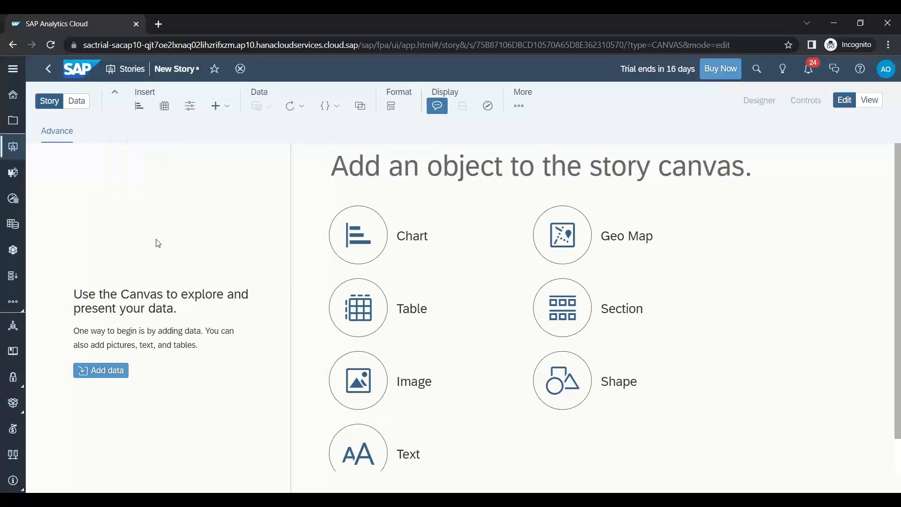
- Insert a chart based on the Sales_Data model from the BI Model folder and enlarge it on the canvas
{"action": "left_click", "coordinate": [368, 248]}
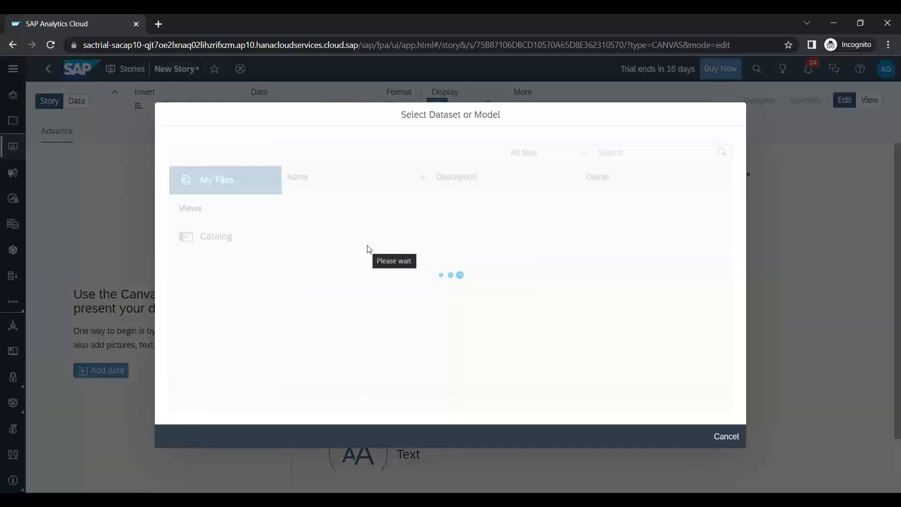
{"action": "left_click", "coordinate": [341, 235]}
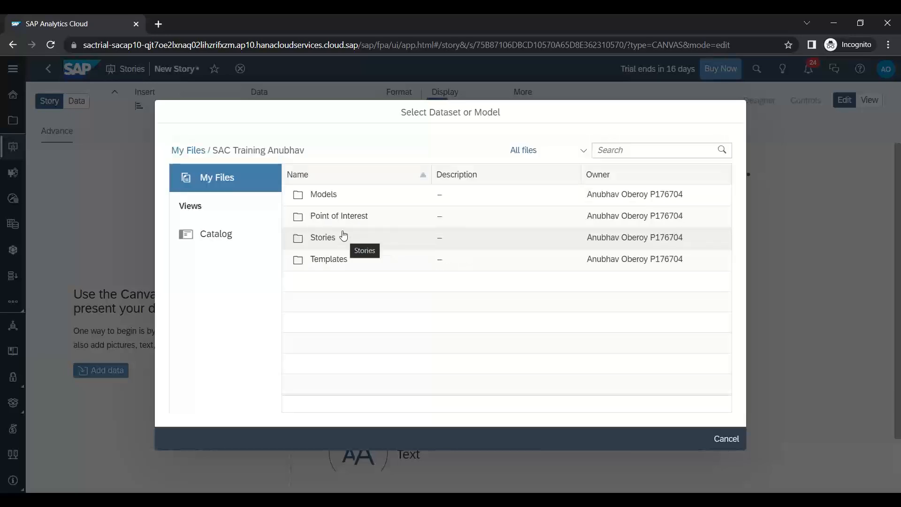
{"action": "left_click", "coordinate": [324, 198]}
{"action": "left_click", "coordinate": [326, 201]}
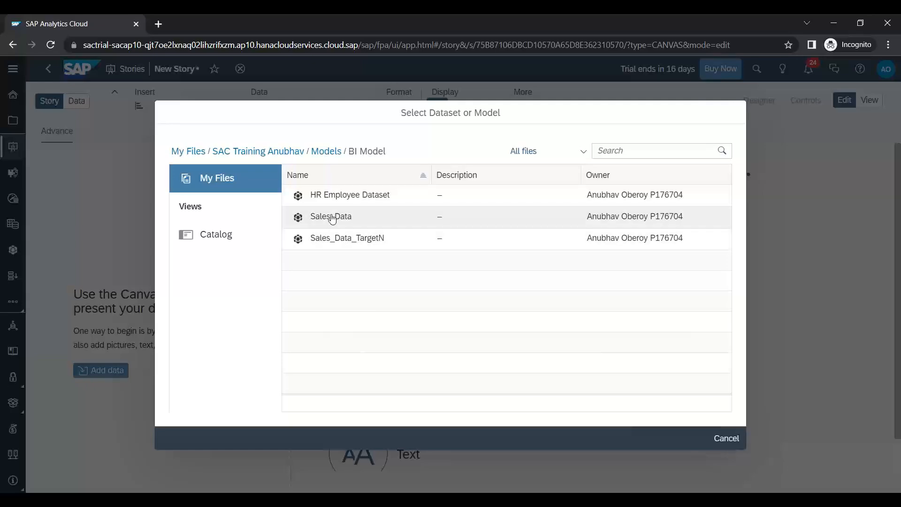
{"action": "left_click", "coordinate": [332, 226]}
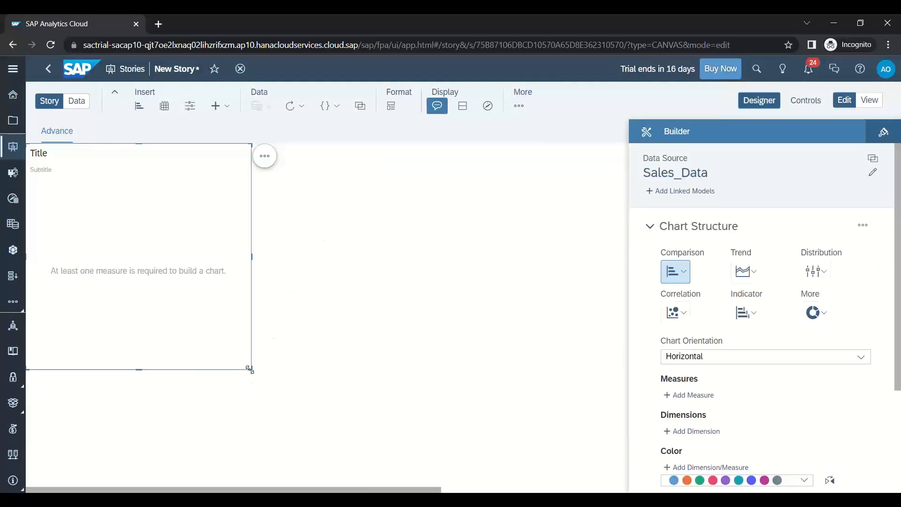
{"action": "left_click_drag", "start_coordinate": [263, 377], "coordinate": [370, 418]}
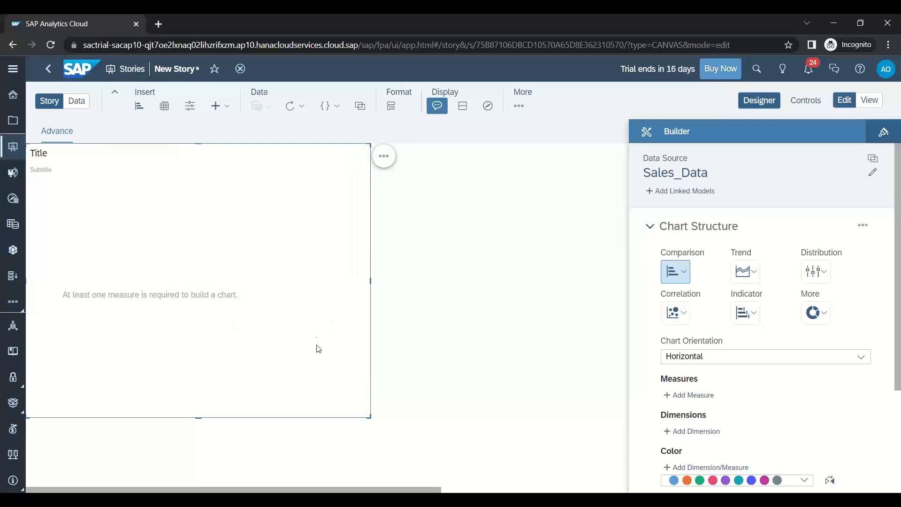
- Give the chart the measure Order Value and the dimension Sales Agent
{"action": "left_click", "coordinate": [689, 395]}
{"action": "scroll", "coordinate": [701, 430], "scroll_direction": "down", "scroll_amount": 1}
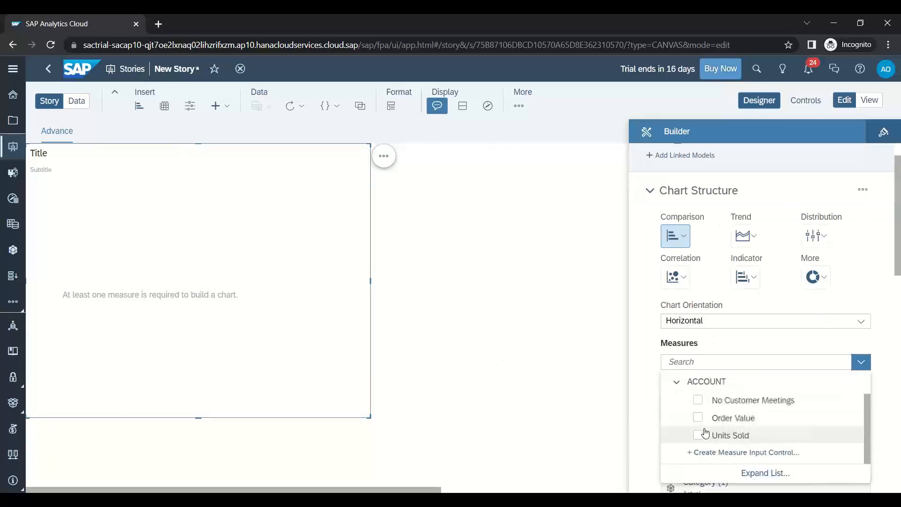
{"action": "left_click", "coordinate": [697, 418]}
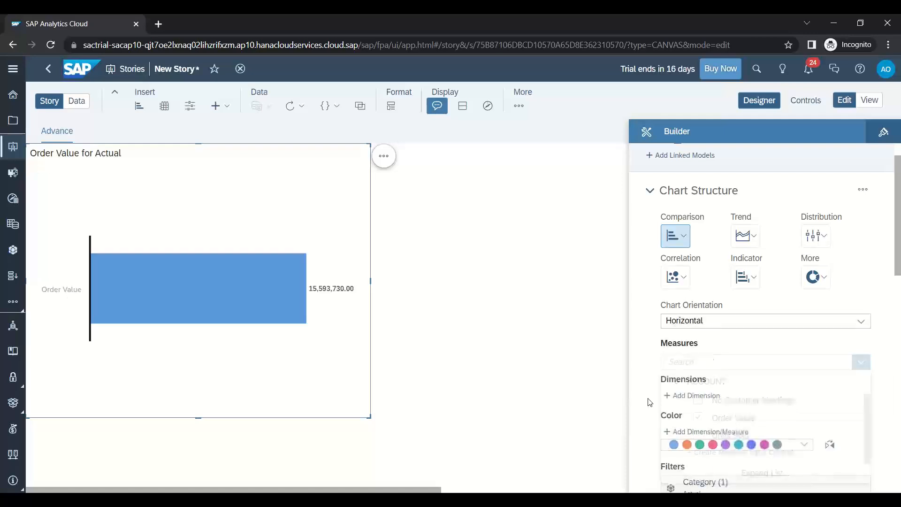
{"action": "left_click", "coordinate": [693, 414]}
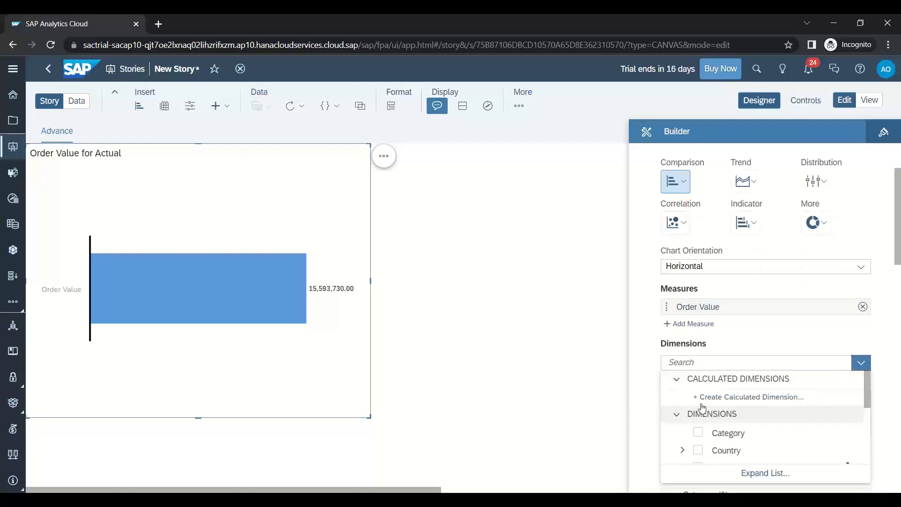
{"action": "scroll", "coordinate": [713, 413], "scroll_direction": "down", "scroll_amount": 5}
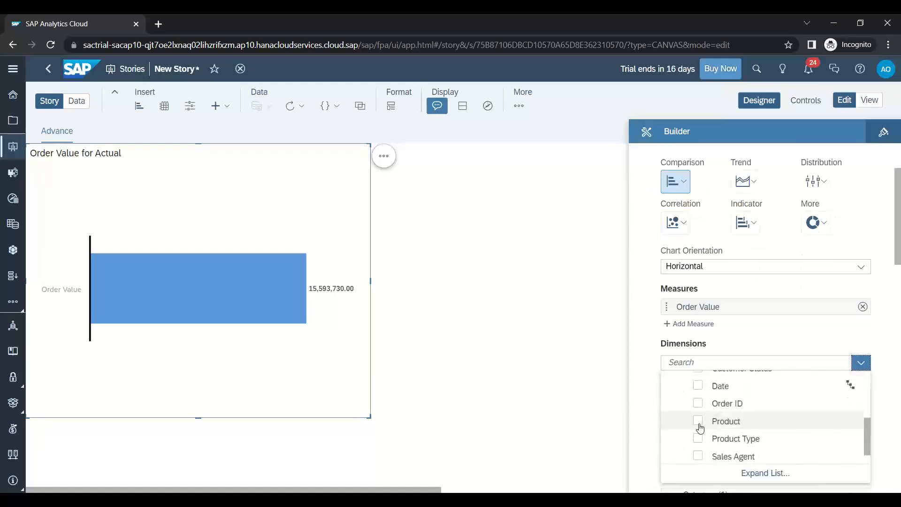
{"action": "left_click", "coordinate": [699, 437]}
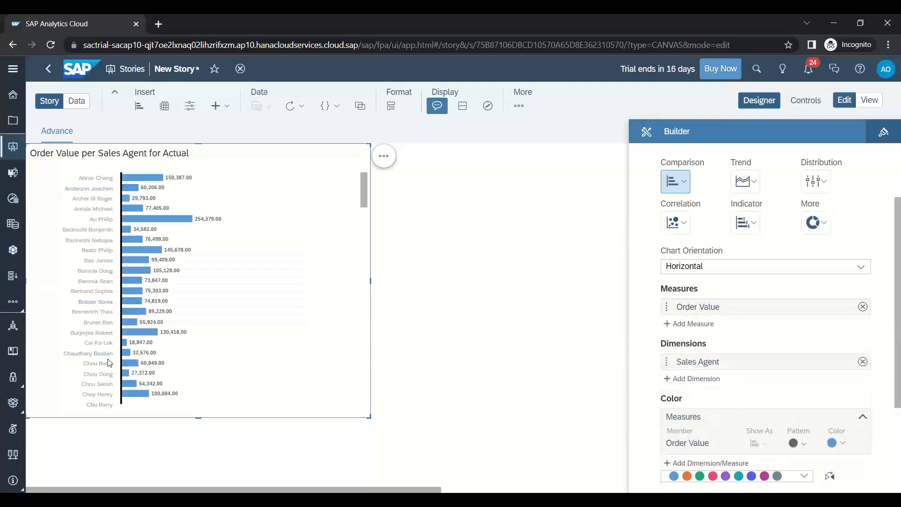
- Rank the chart to the Top 5 for all dimensions, then shrink it slightly and shift it away from the canvas edge
{"action": "mouse_move", "coordinate": [126, 346]}
{"action": "left_click", "coordinate": [384, 155]}
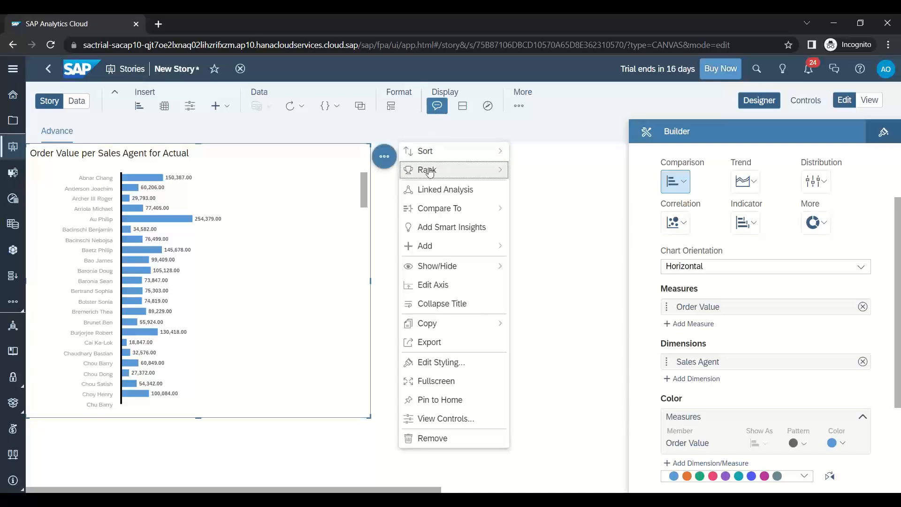
{"action": "mouse_move", "coordinate": [432, 173]}
{"action": "mouse_move", "coordinate": [543, 171]}
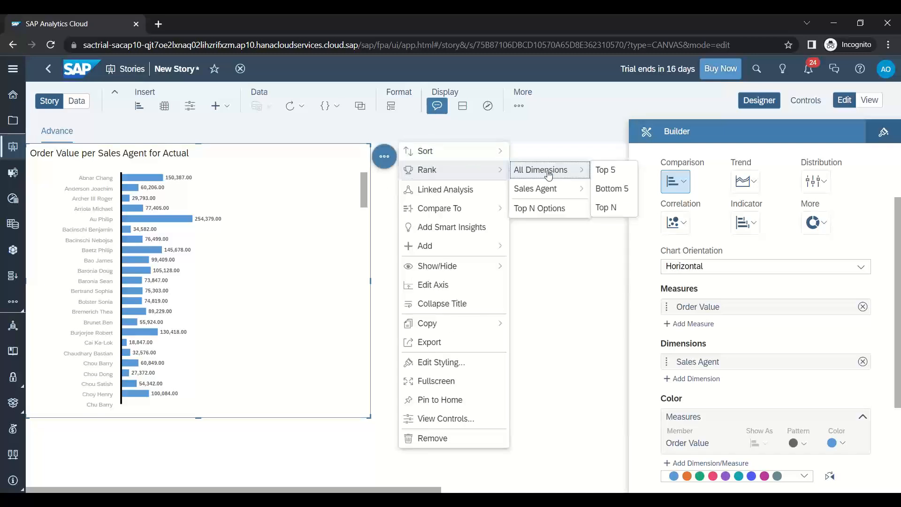
{"action": "left_click", "coordinate": [613, 171]}
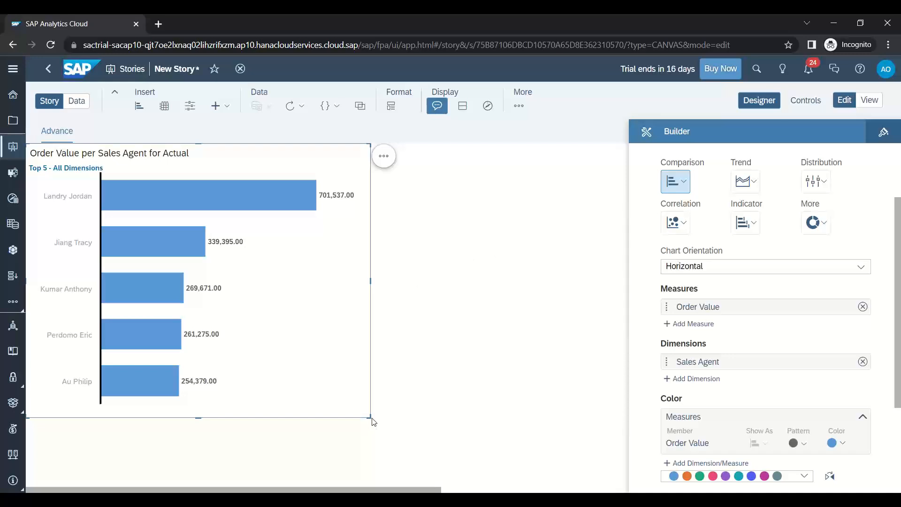
{"action": "left_click_drag", "start_coordinate": [370, 418], "coordinate": [409, 398]}
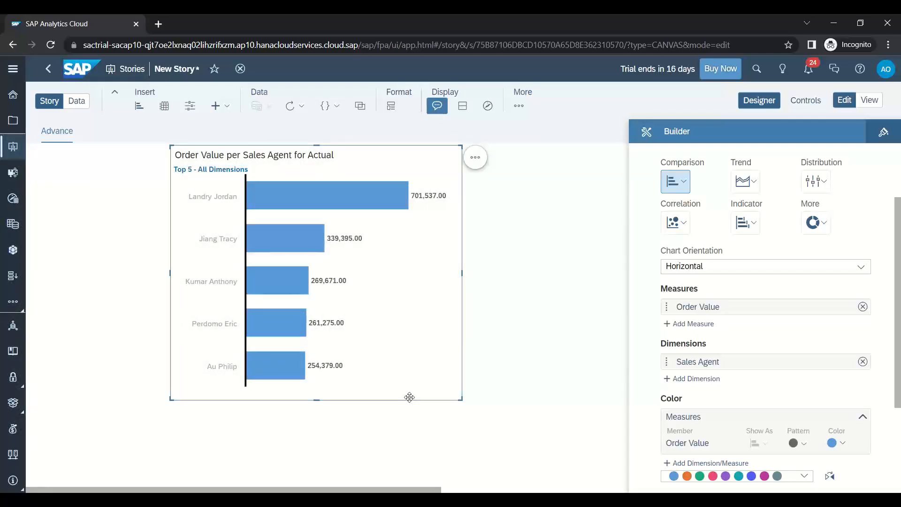
- Add a page filter on the Date dimension by member, selecting the year 2021
{"action": "left_click", "coordinate": [192, 107]}
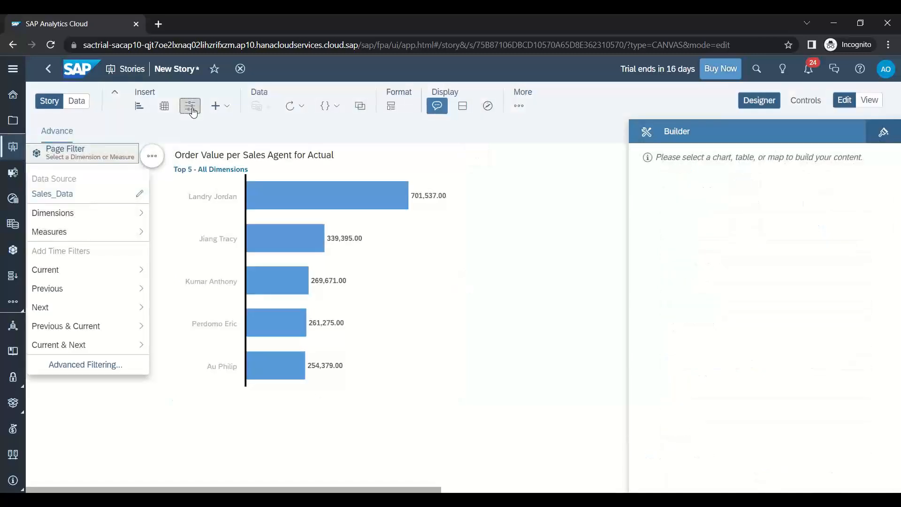
{"action": "left_click", "coordinate": [116, 214]}
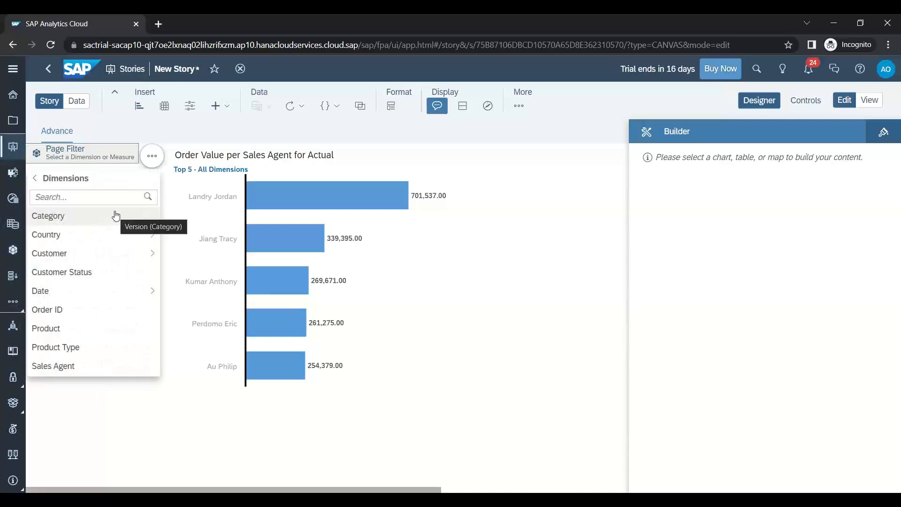
{"action": "mouse_move", "coordinate": [110, 289]}
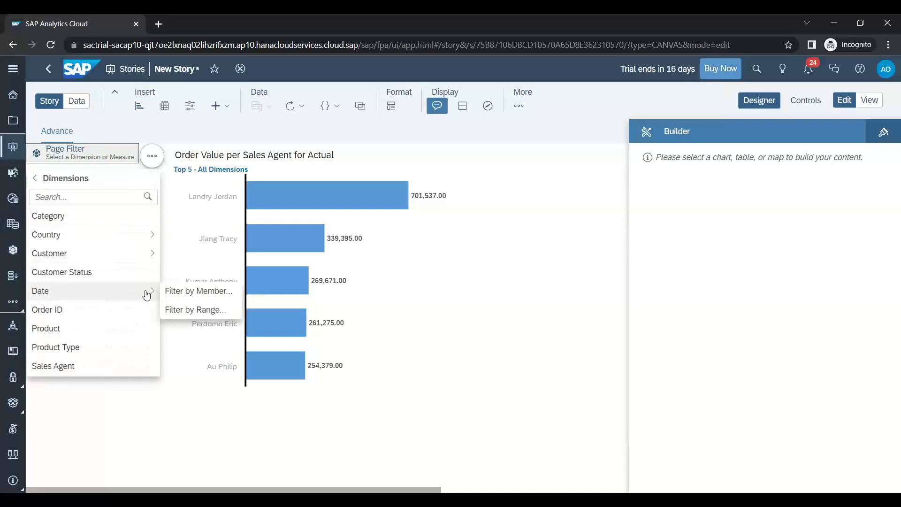
{"action": "left_click", "coordinate": [193, 292]}
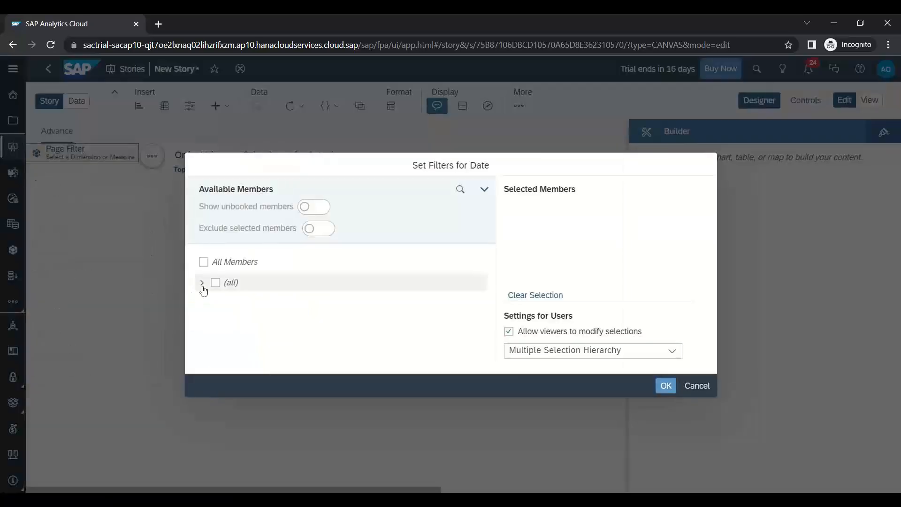
{"action": "left_click", "coordinate": [202, 283]}
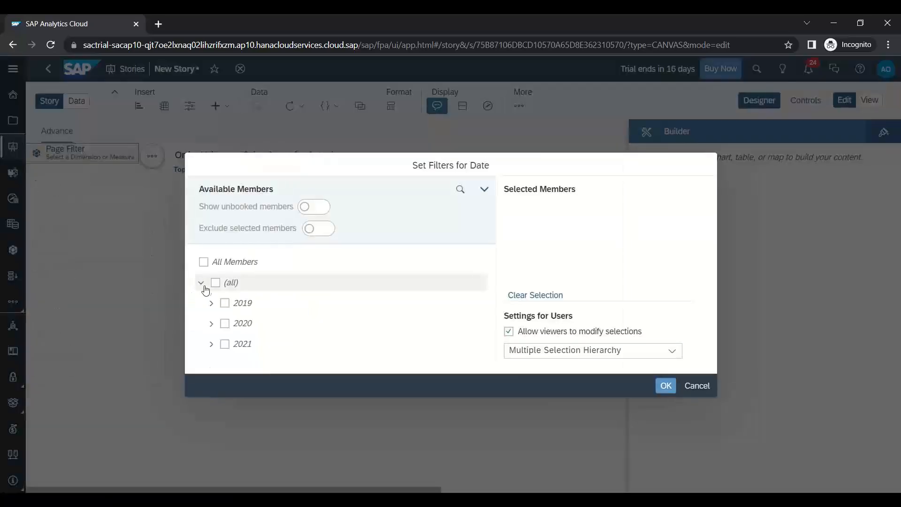
{"action": "left_click", "coordinate": [225, 345]}
{"action": "left_click", "coordinate": [668, 388]}
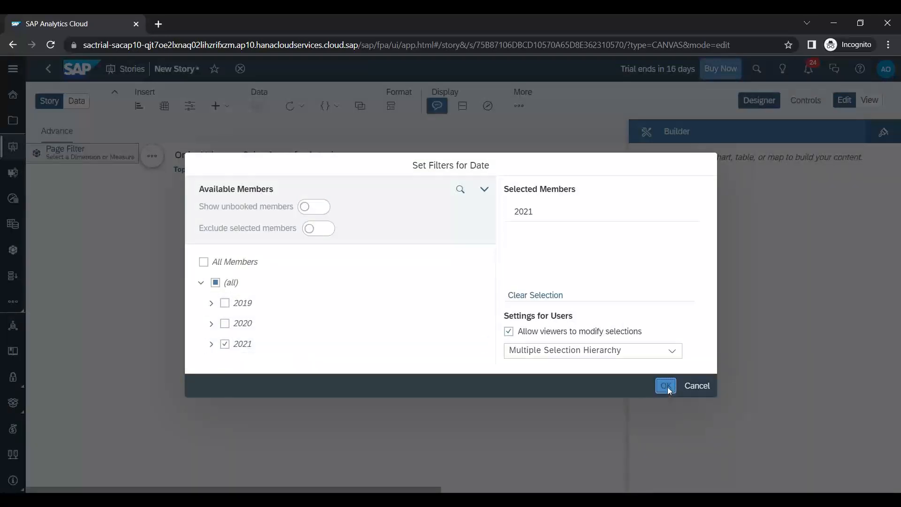
- Enlarge the Date page filter into a list that fits the 2021 entry, and select the bar chart
{"action": "left_click_drag", "start_coordinate": [136, 162], "coordinate": [170, 247]}
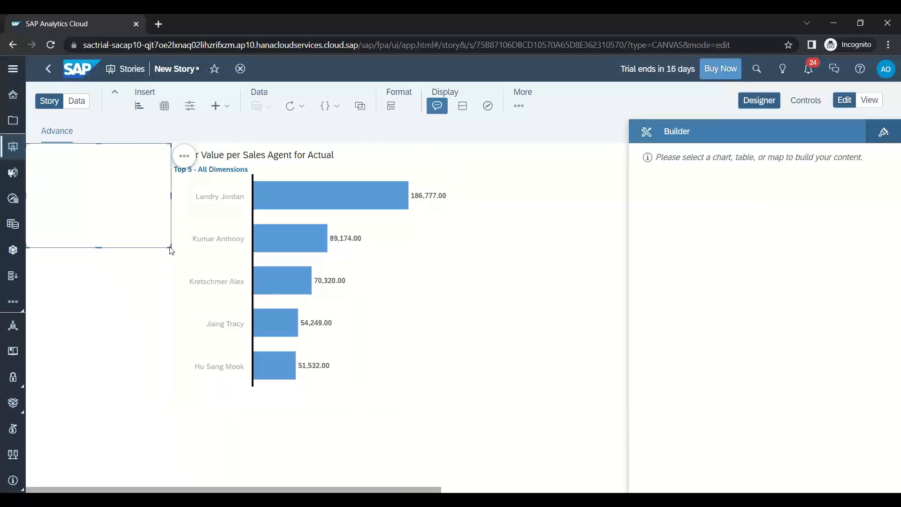
{"action": "mouse_move", "coordinate": [330, 225]}
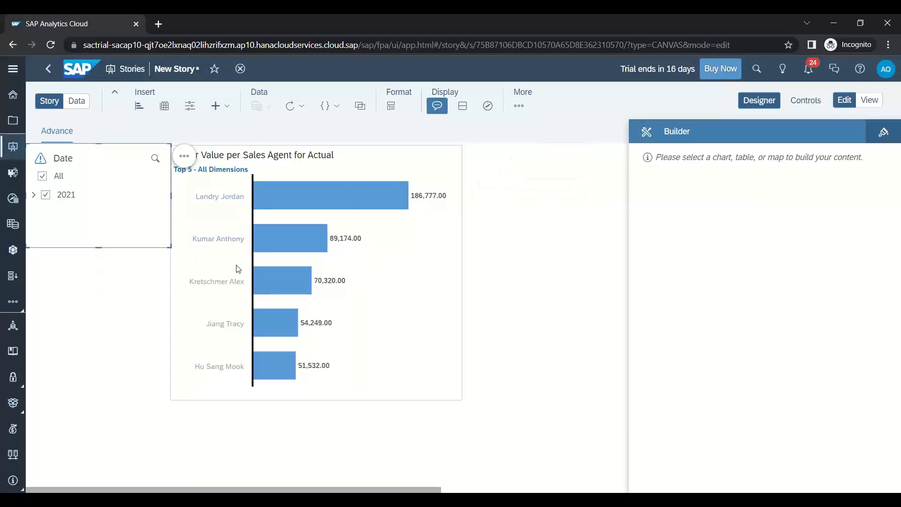
{"action": "left_click_drag", "start_coordinate": [169, 249], "coordinate": [170, 217]}
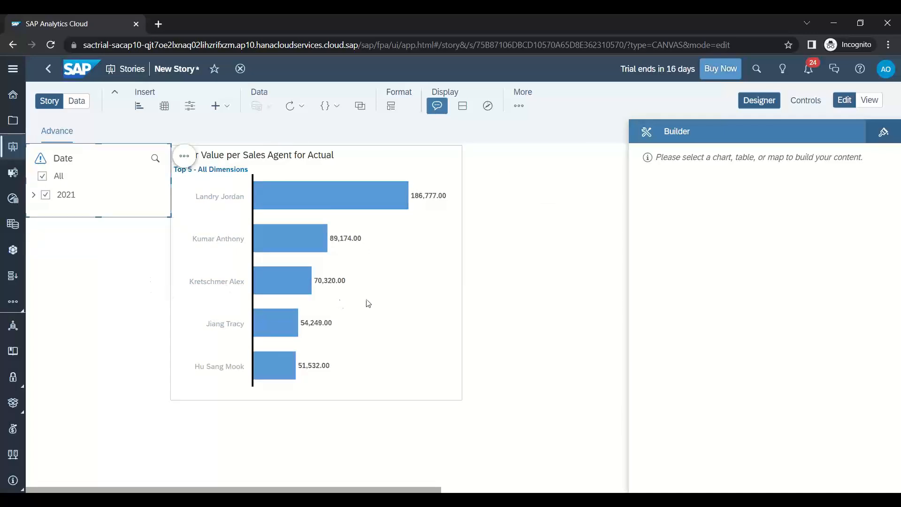
{"action": "left_click", "coordinate": [424, 300]}
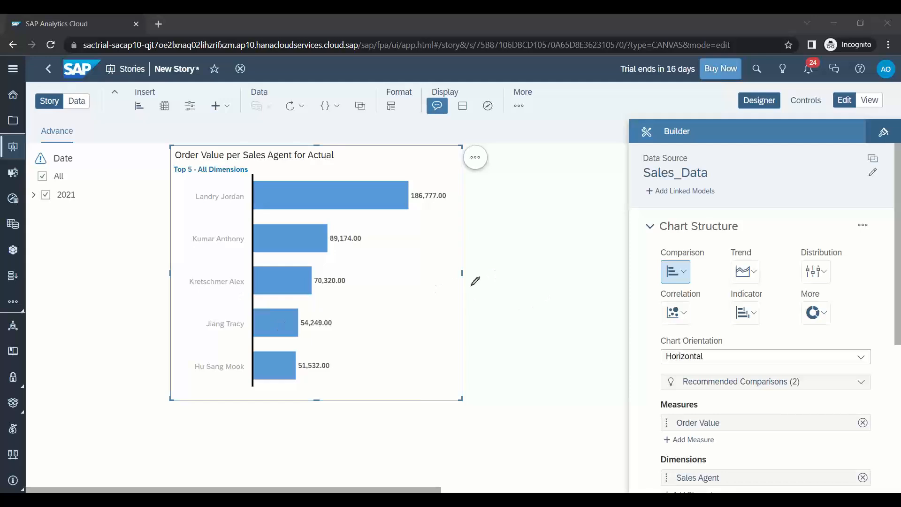
{"action": "mouse_move", "coordinate": [489, 309]}
{"action": "left_mouse_down"}
{"action": "mouse_move", "coordinate": [492, 317]}
{"action": "mouse_move", "coordinate": [538, 309]}
{"action": "mouse_move", "coordinate": [543, 297]}
{"action": "left_mouse_up"}
{"action": "left_click_drag", "start_coordinate": [549, 296], "coordinate": [556, 303]}
{"action": "left_click_drag", "start_coordinate": [560, 292], "coordinate": [562, 298]}
{"action": "mouse_move", "coordinate": [489, 336]}
{"action": "left_mouse_down"}
{"action": "mouse_move", "coordinate": [491, 347]}
{"action": "mouse_move", "coordinate": [551, 324]}
{"action": "left_mouse_up"}
{"action": "mouse_move", "coordinate": [559, 319]}
{"action": "left_mouse_down"}
{"action": "mouse_move", "coordinate": [565, 328]}
{"action": "mouse_move", "coordinate": [569, 313]}
{"action": "left_mouse_up"}
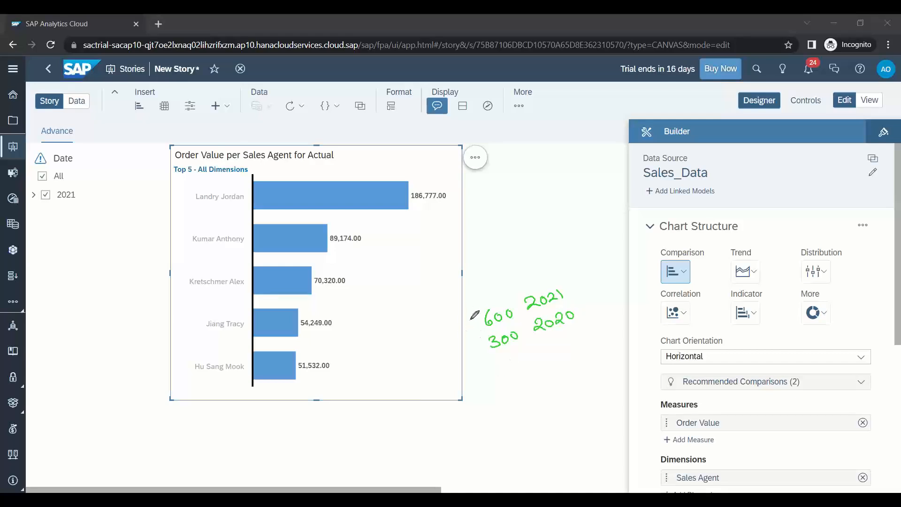
{"action": "mouse_move", "coordinate": [487, 347]}
{"action": "left_mouse_down"}
{"action": "mouse_move", "coordinate": [474, 346]}
{"action": "mouse_move", "coordinate": [480, 323]}
{"action": "left_mouse_up"}
{"action": "left_click_drag", "start_coordinate": [476, 320], "coordinate": [477, 327]}
{"action": "mouse_move", "coordinate": [482, 360]}
{"action": "left_mouse_down"}
{"action": "mouse_move", "coordinate": [477, 370]}
{"action": "mouse_move", "coordinate": [505, 355]}
{"action": "mouse_move", "coordinate": [510, 377]}
{"action": "left_mouse_up"}
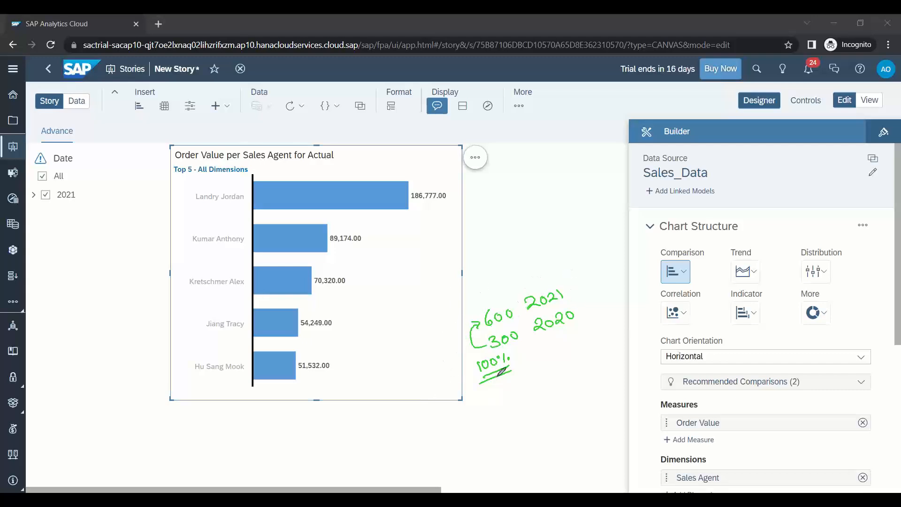
{"action": "left_click_drag", "start_coordinate": [519, 351], "coordinate": [522, 354]}
{"action": "mouse_move", "coordinate": [483, 408]}
{"action": "left_mouse_down"}
{"action": "mouse_move", "coordinate": [505, 407]}
{"action": "mouse_move", "coordinate": [495, 430]}
{"action": "mouse_move", "coordinate": [517, 425]}
{"action": "mouse_move", "coordinate": [480, 431]}
{"action": "mouse_move", "coordinate": [489, 458]}
{"action": "left_mouse_up"}
{"action": "mouse_move", "coordinate": [501, 445]}
{"action": "left_mouse_down"}
{"action": "mouse_move", "coordinate": [500, 453]}
{"action": "mouse_move", "coordinate": [514, 438]}
{"action": "mouse_move", "coordinate": [510, 446]}
{"action": "left_mouse_up"}
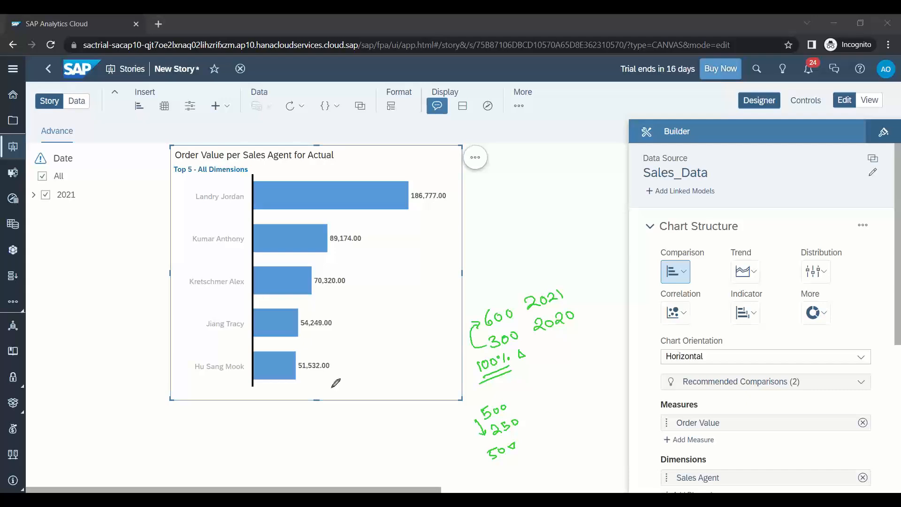
{"action": "mouse_move", "coordinate": [87, 162]}
{"action": "left_mouse_down"}
{"action": "mouse_move", "coordinate": [68, 225]}
{"action": "mouse_move", "coordinate": [111, 183]}
{"action": "mouse_move", "coordinate": [186, 164]}
{"action": "left_mouse_up"}
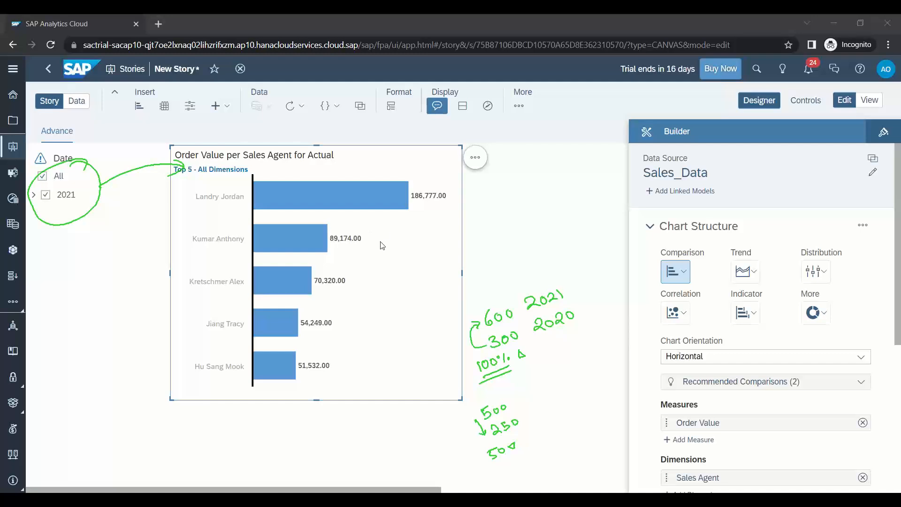
{"action": "key", "text": "e"}
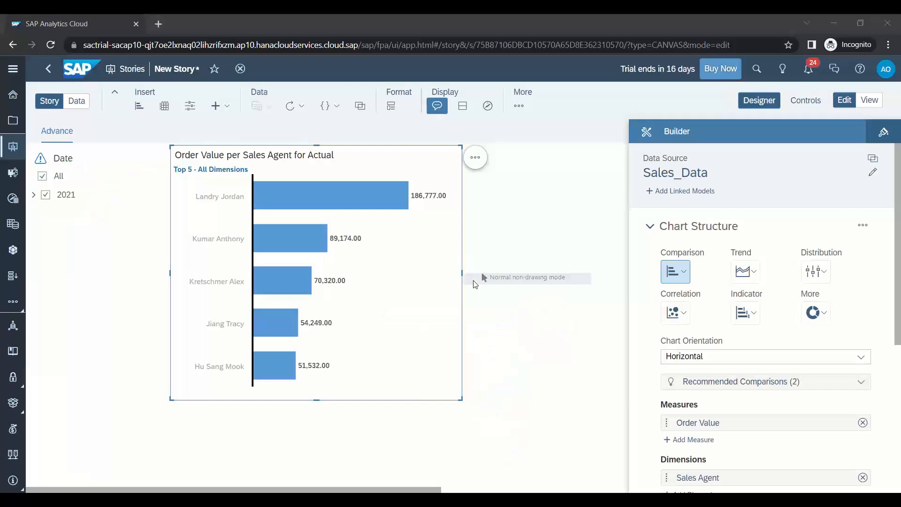
{"action": "key", "text": "Escape"}
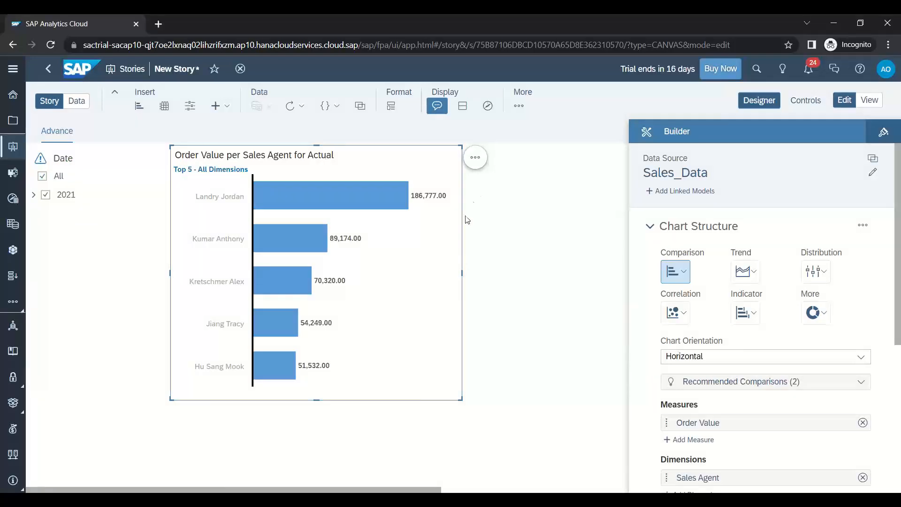
- Create a variance on the bar chart for all measures in use, comparing the Date dimension's Current Period to Previous Period
{"action": "left_click", "coordinate": [863, 226]}
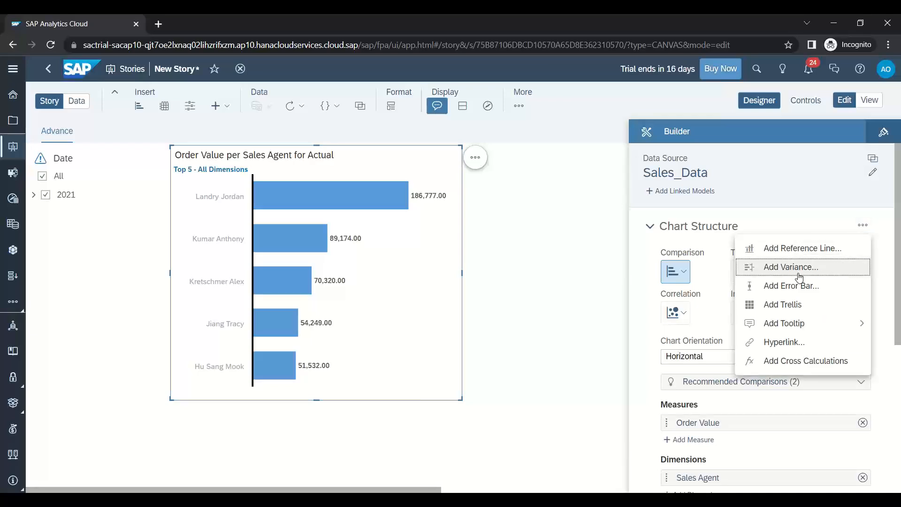
{"action": "left_click", "coordinate": [476, 159]}
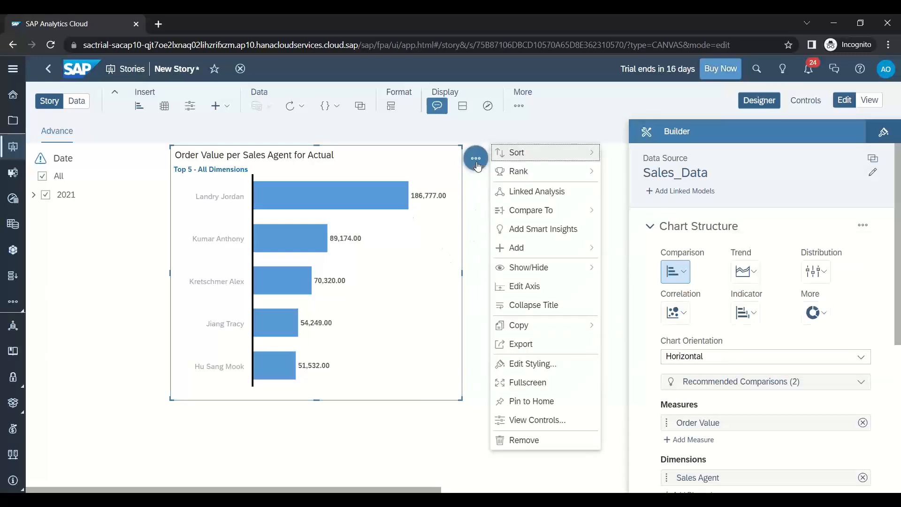
{"action": "mouse_move", "coordinate": [559, 256]}
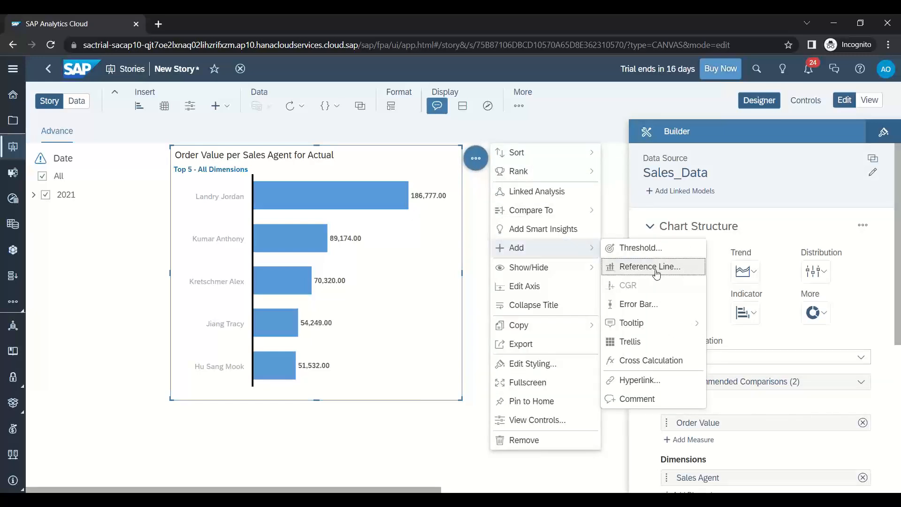
{"action": "mouse_move", "coordinate": [663, 331]}
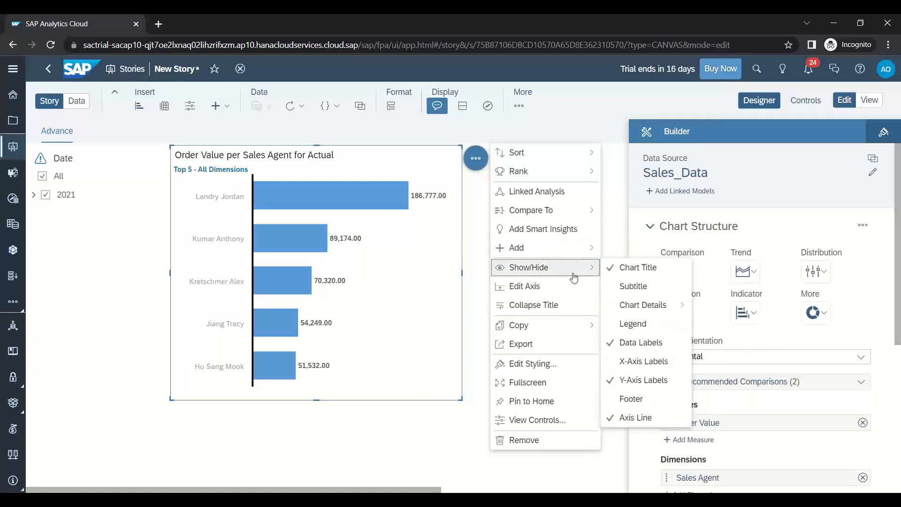
{"action": "mouse_move", "coordinate": [571, 212]}
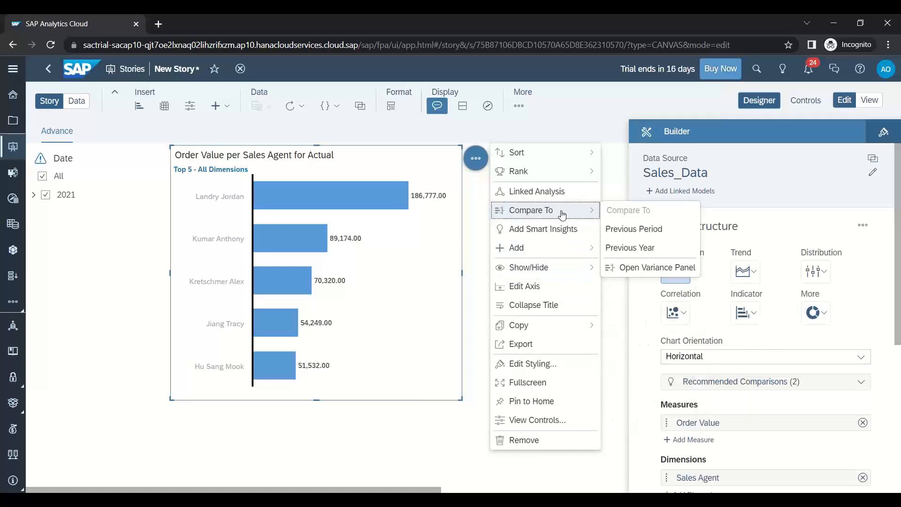
{"action": "left_click", "coordinate": [639, 270]}
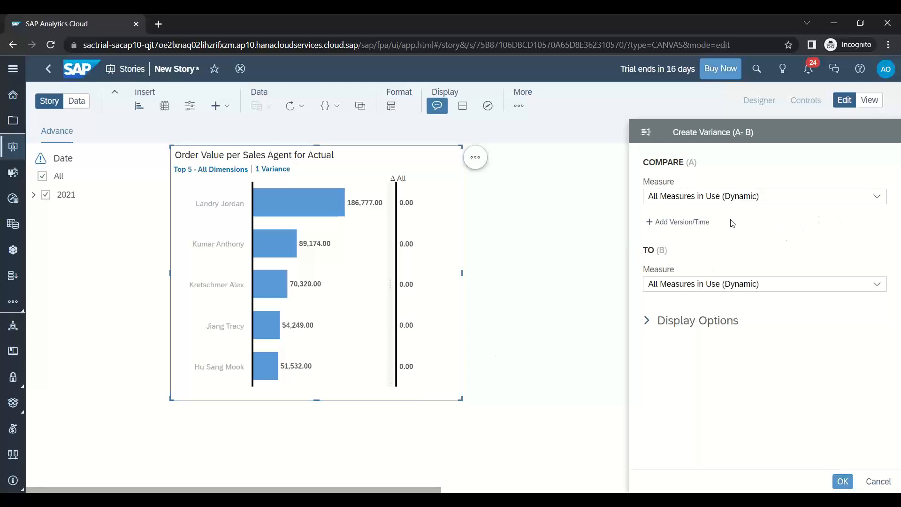
{"action": "left_click", "coordinate": [693, 221]}
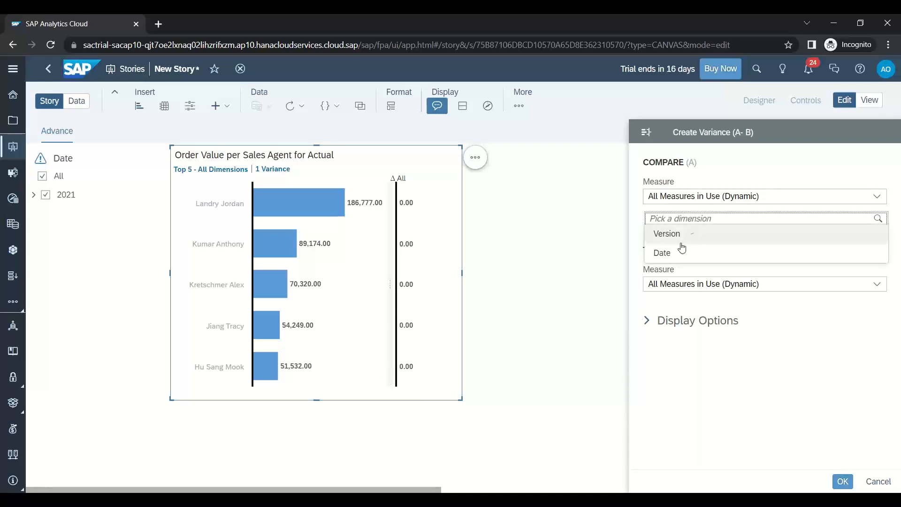
{"action": "left_click", "coordinate": [678, 254]}
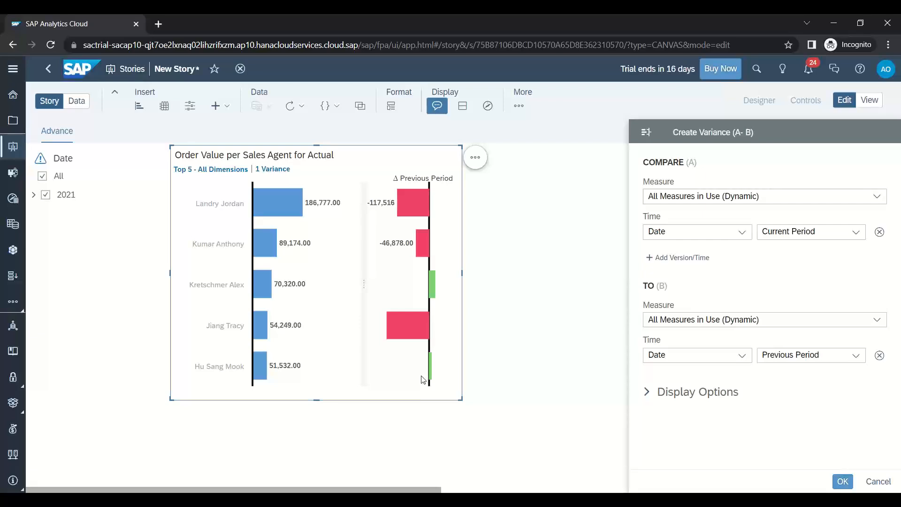
- Set the variance's display options to show the difference as Percentage only, without Numeric
{"action": "left_click", "coordinate": [647, 392]}
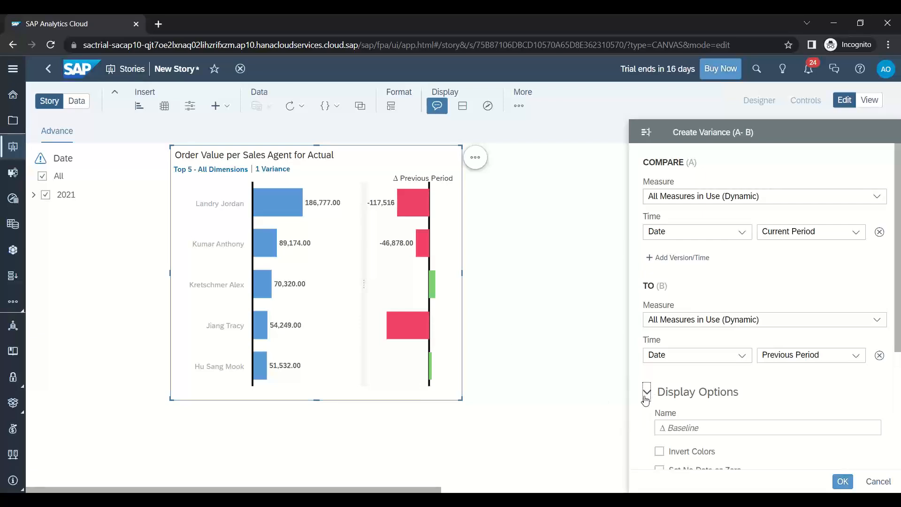
{"action": "scroll", "coordinate": [657, 375], "scroll_direction": "down", "scroll_amount": 4}
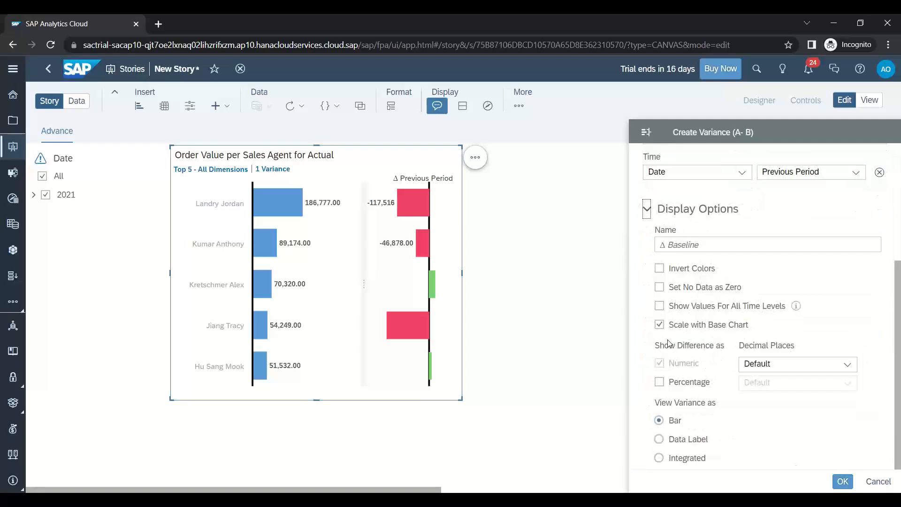
{"action": "left_click", "coordinate": [660, 382]}
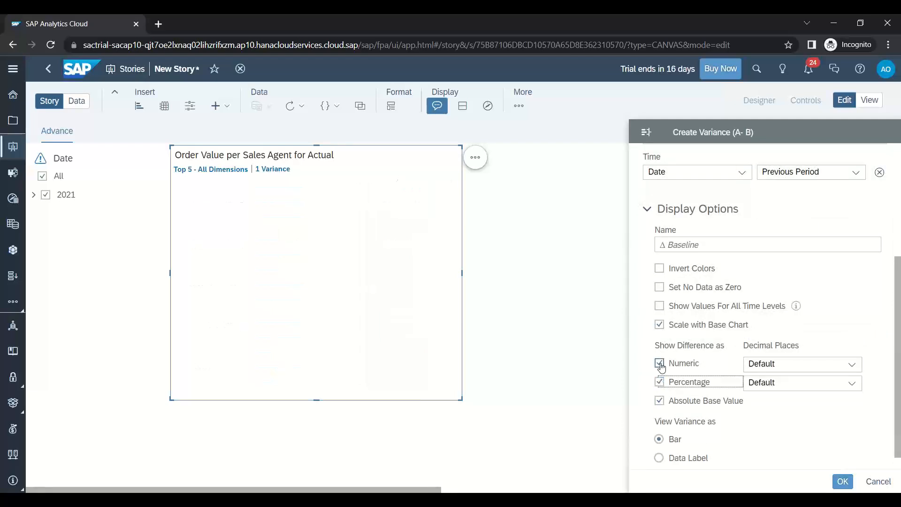
{"action": "left_click", "coordinate": [659, 363]}
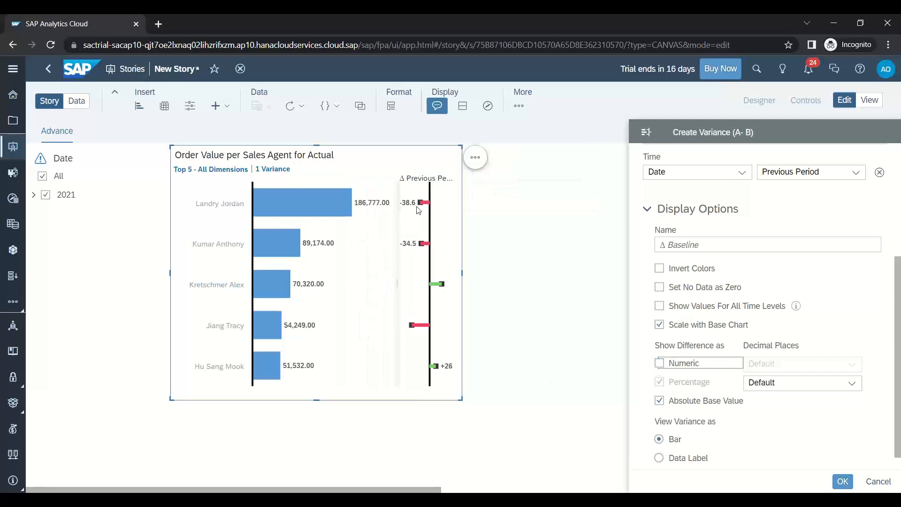
- Try viewing the variance as Data Label and as Integrated, inspecting the chart in each display
{"action": "mouse_move", "coordinate": [412, 211]}
{"action": "mouse_move", "coordinate": [439, 350]}
{"action": "scroll", "coordinate": [683, 404], "scroll_direction": "down", "scroll_amount": 1}
{"action": "left_click", "coordinate": [661, 442]}
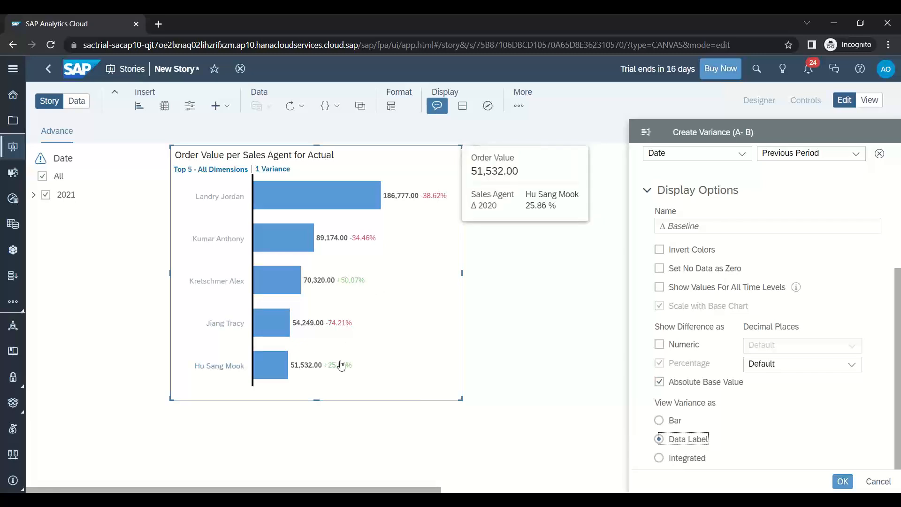
{"action": "left_click", "coordinate": [660, 458]}
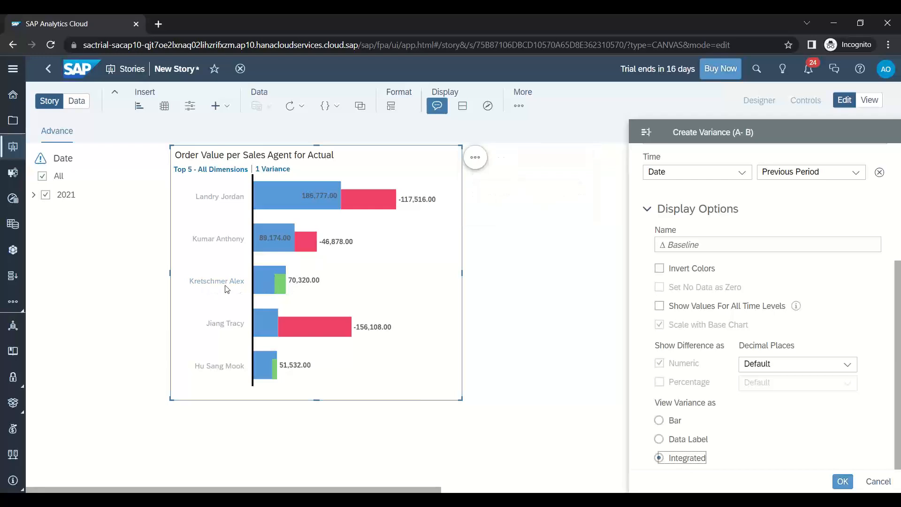
{"action": "mouse_move", "coordinate": [280, 288]}
- View the variance as Data Label and show the difference as both Numeric and Percentage
{"action": "left_click", "coordinate": [660, 444]}
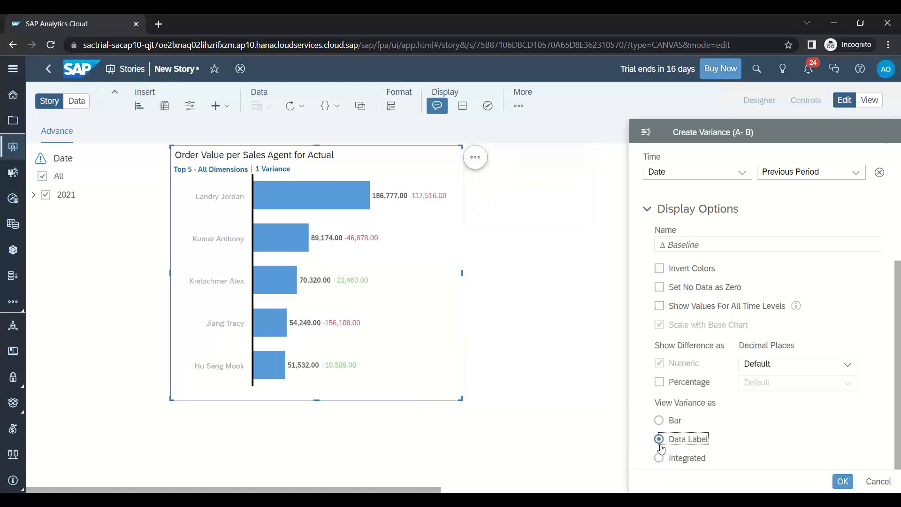
{"action": "left_click", "coordinate": [660, 382]}
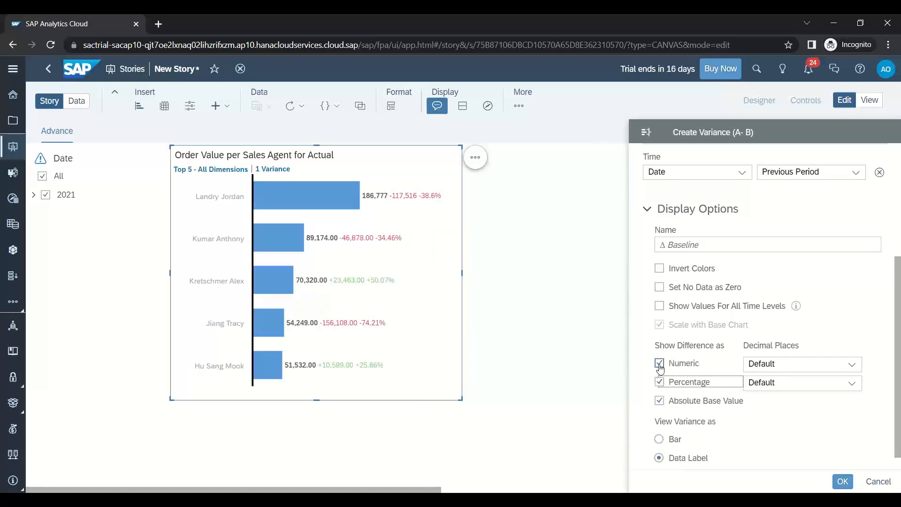
{"action": "scroll", "coordinate": [716, 444], "scroll_direction": "down", "scroll_amount": 1}
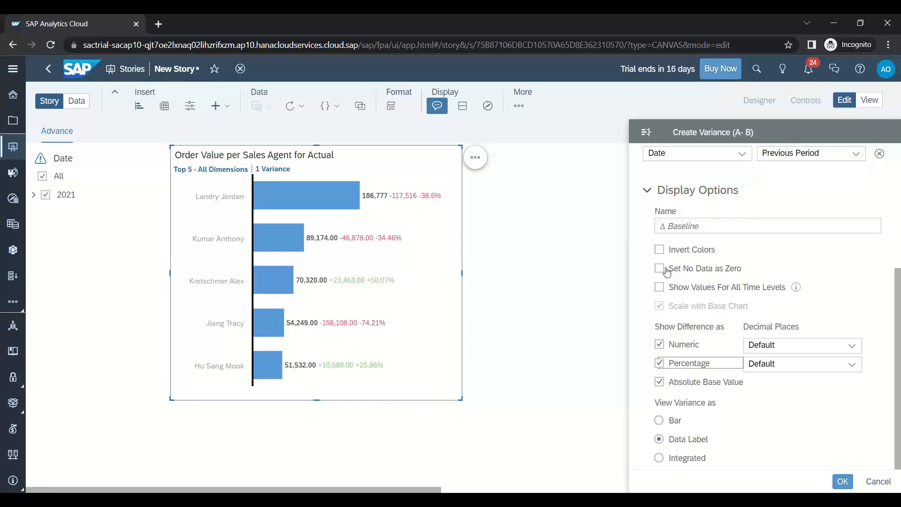
- Try the Show Values For All Time Levels option, read its explanation, and turn it off again
{"action": "left_click", "coordinate": [660, 290]}
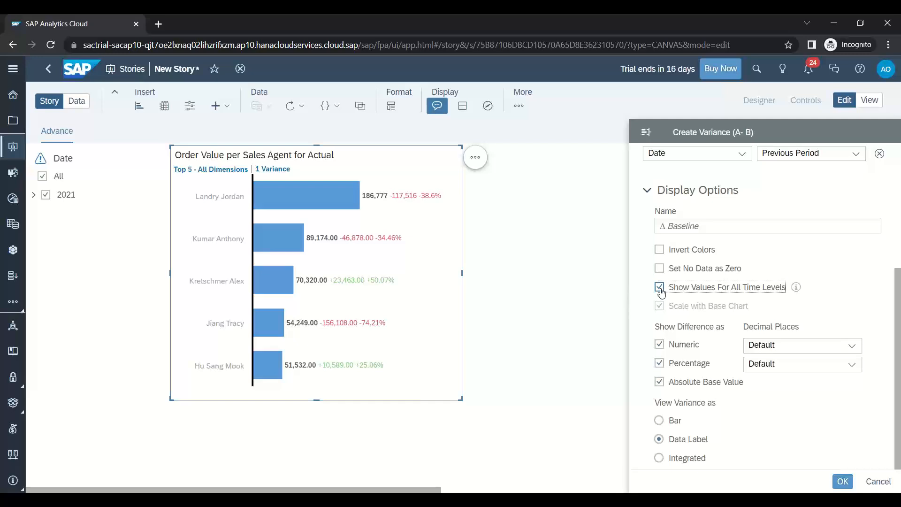
{"action": "mouse_move", "coordinate": [798, 290]}
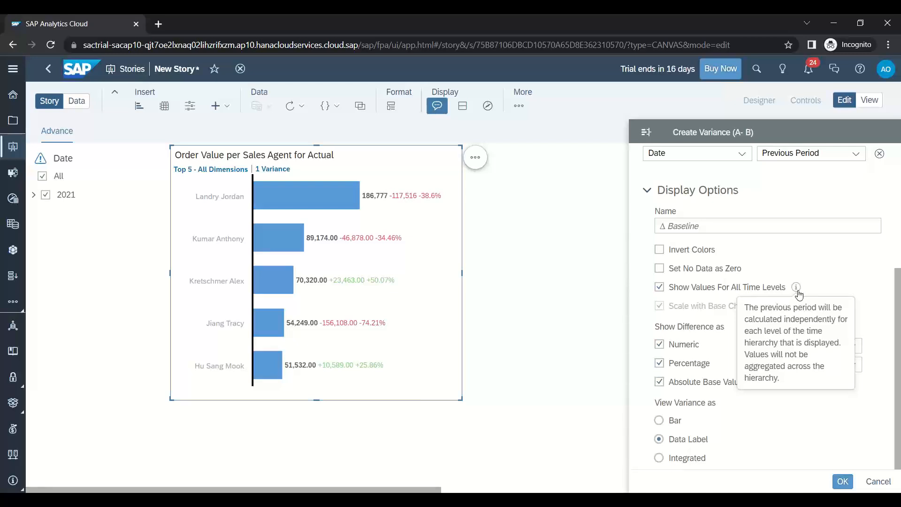
{"action": "left_click", "coordinate": [798, 289]}
{"action": "left_click", "coordinate": [659, 288]}
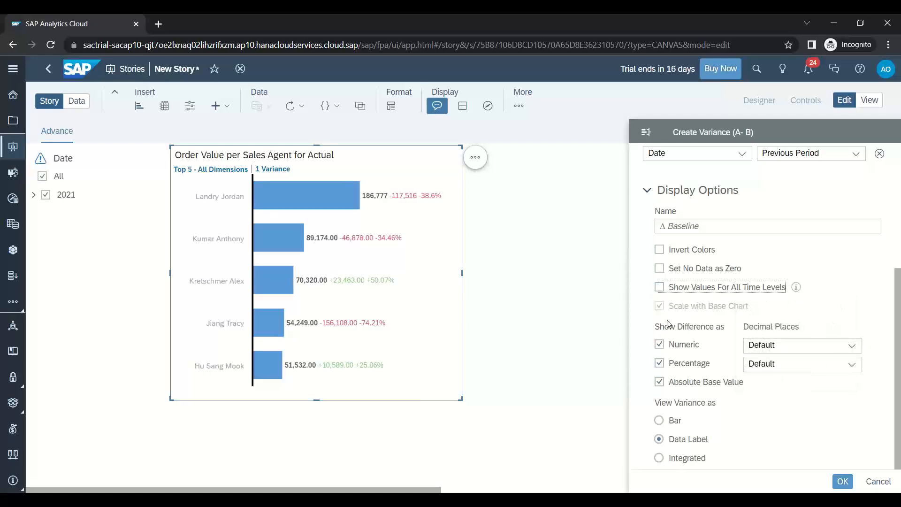
- Review the variance's compared periods, confirm the variance and deselect the chart
{"action": "scroll", "coordinate": [674, 385], "scroll_direction": "up", "scroll_amount": 5}
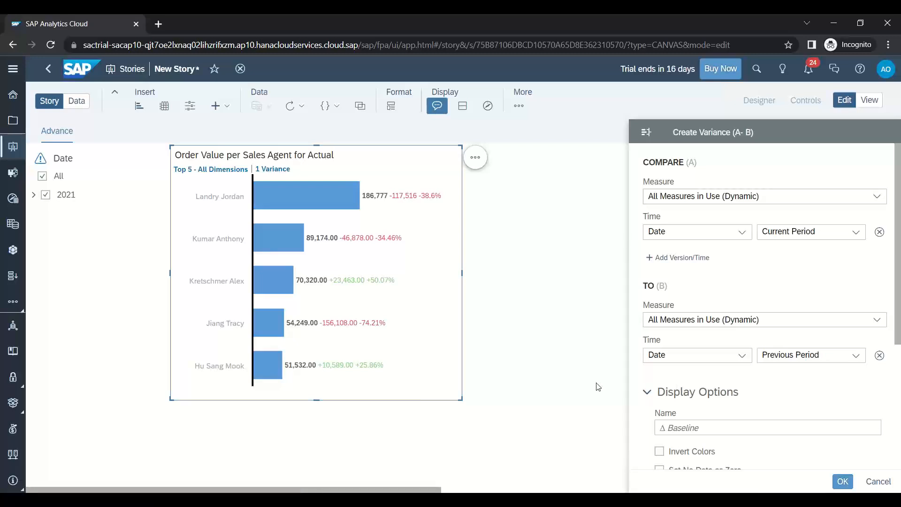
{"action": "left_click", "coordinate": [556, 355]}
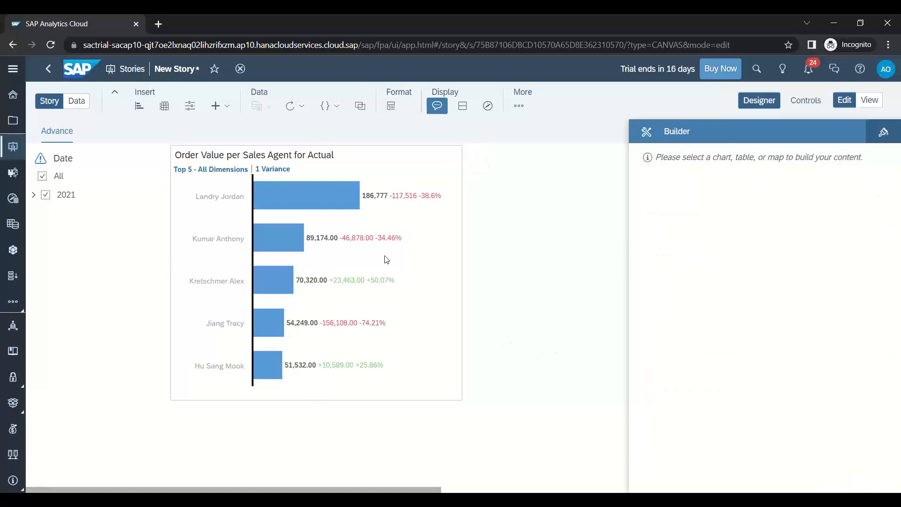
- Insert a second chart based on Sales_Data and make it a Numeric Point indicator
{"action": "left_click", "coordinate": [147, 113]}
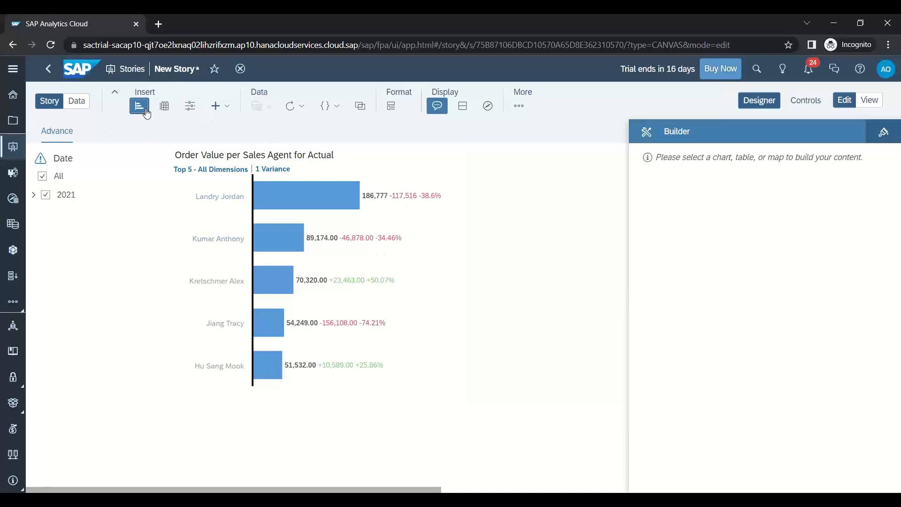
{"action": "left_click", "coordinate": [747, 312]}
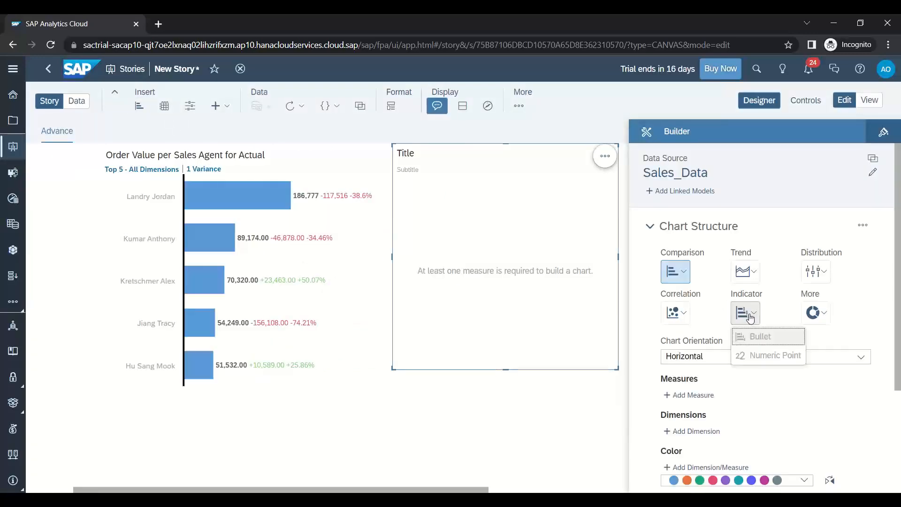
{"action": "left_click", "coordinate": [762, 356]}
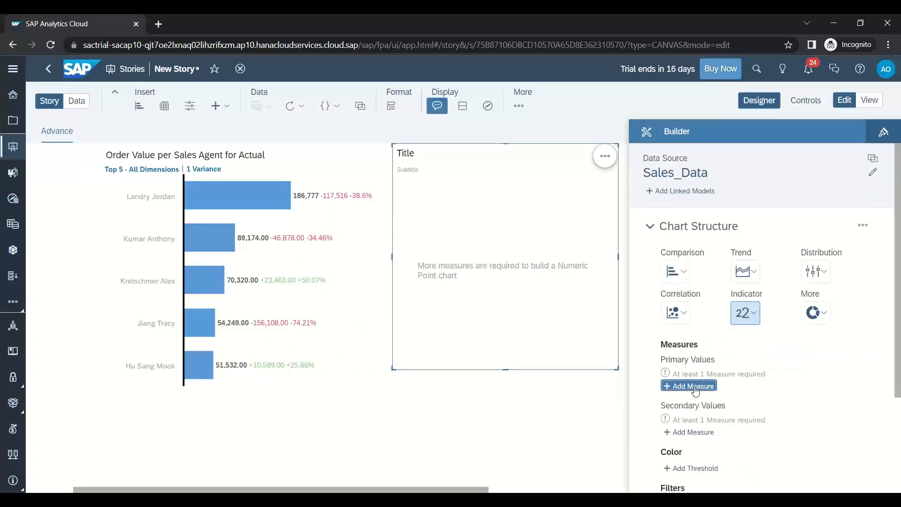
- Add Order Value as the primary value measure of the Numeric Point chart
{"action": "left_click", "coordinate": [696, 391]}
{"action": "scroll", "coordinate": [701, 450], "scroll_direction": "down", "scroll_amount": 1}
{"action": "scroll", "coordinate": [700, 449], "scroll_direction": "down", "scroll_amount": 1}
{"action": "left_click", "coordinate": [696, 424]}
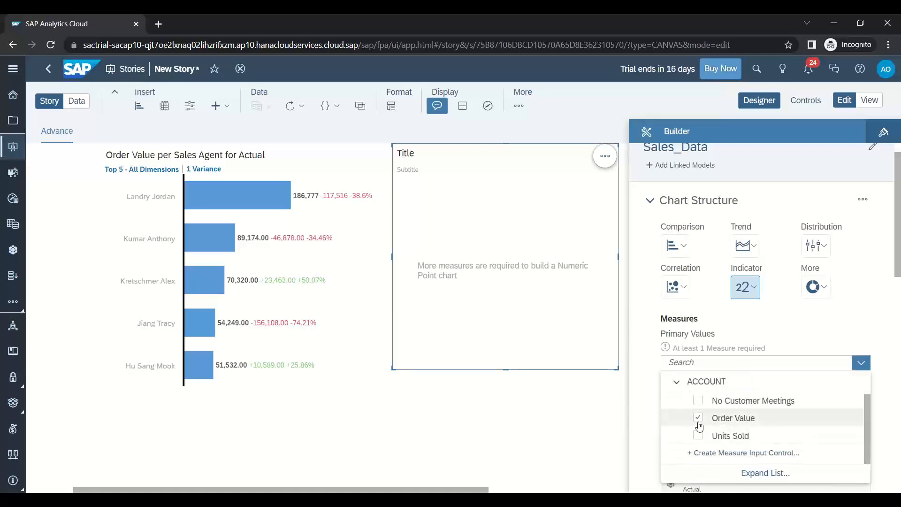
{"action": "left_click", "coordinate": [781, 184]}
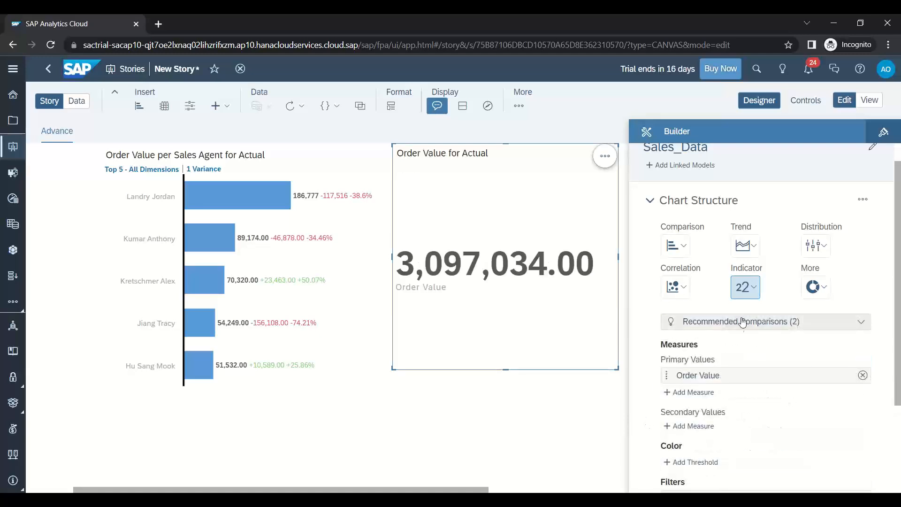
- Try Billion as the number scale of the Order Value indicator, then set the scale to Million
{"action": "left_click", "coordinate": [884, 132]}
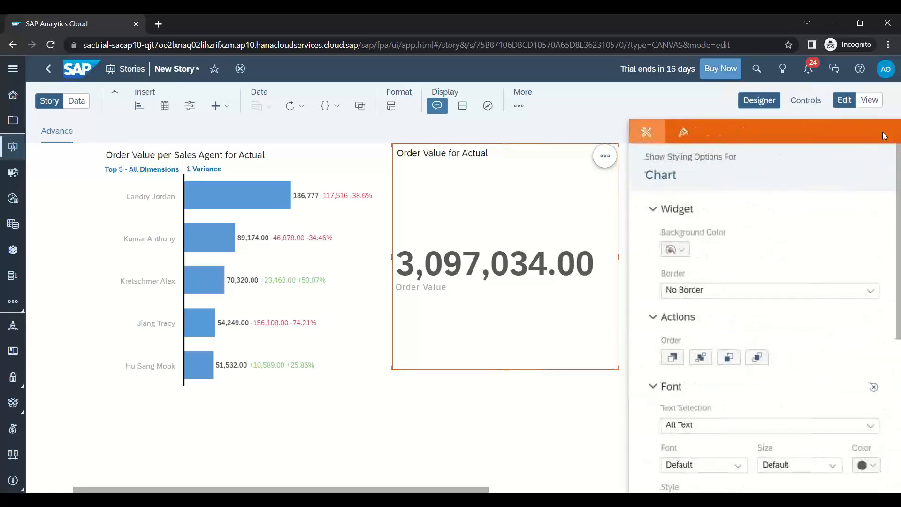
{"action": "scroll", "coordinate": [774, 328], "scroll_direction": "down", "scroll_amount": 5}
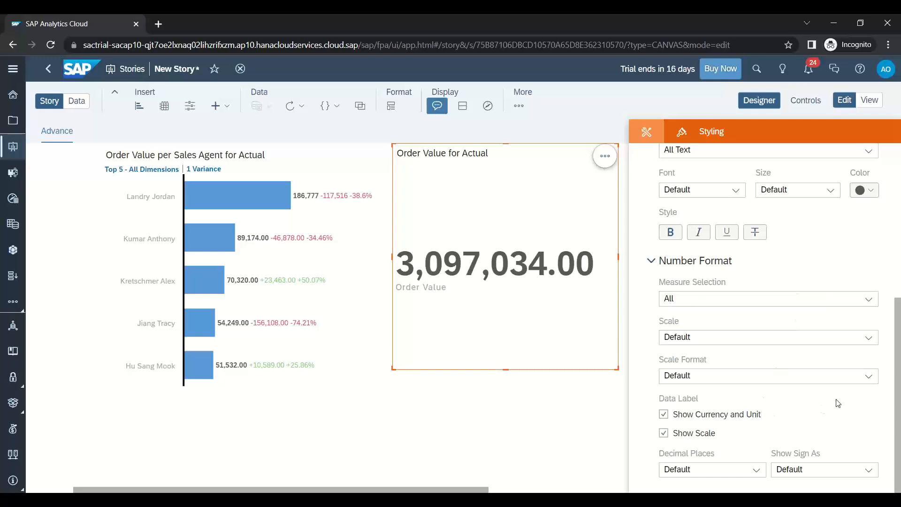
{"action": "left_click", "coordinate": [869, 337]}
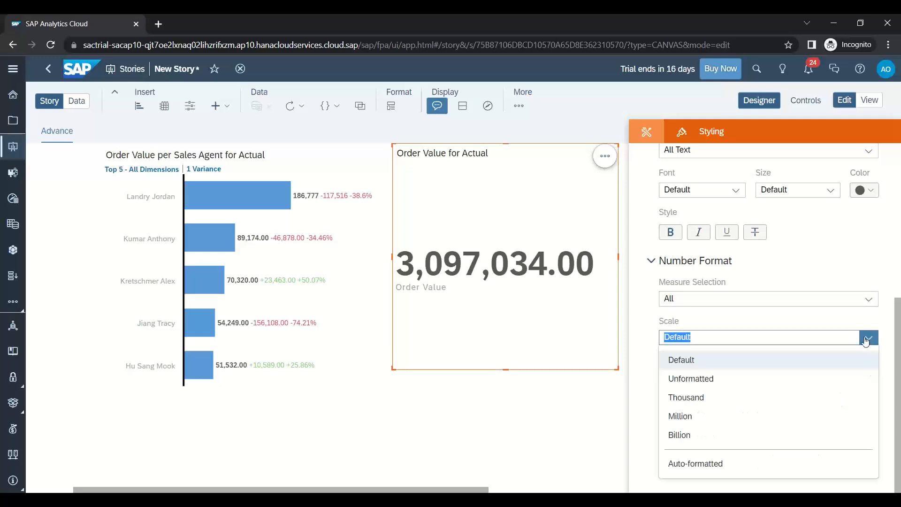
{"action": "left_click", "coordinate": [720, 435]}
{"action": "left_click", "coordinate": [781, 339]}
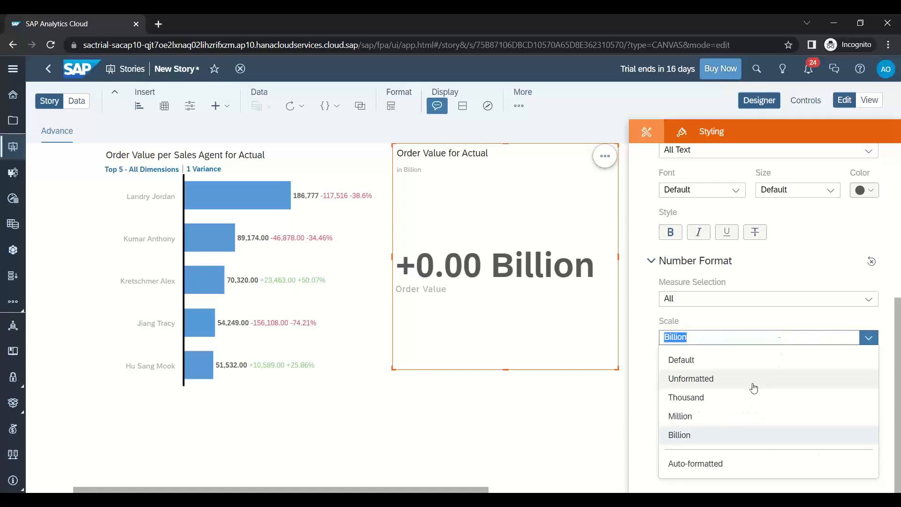
{"action": "left_click", "coordinate": [730, 415]}
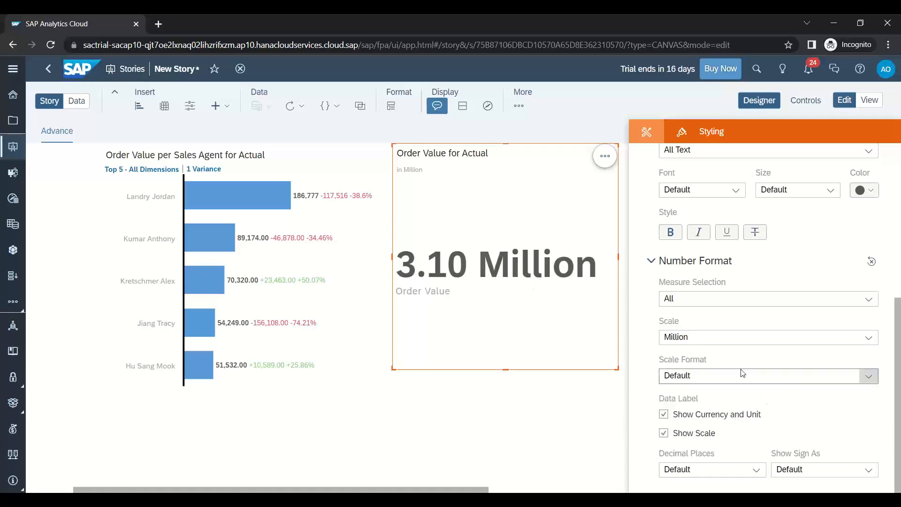
- Add a variance to the Order Value indicator, comparing the Date dimension's Current Period to Previous Period for all measures in use
{"action": "left_click", "coordinate": [643, 132]}
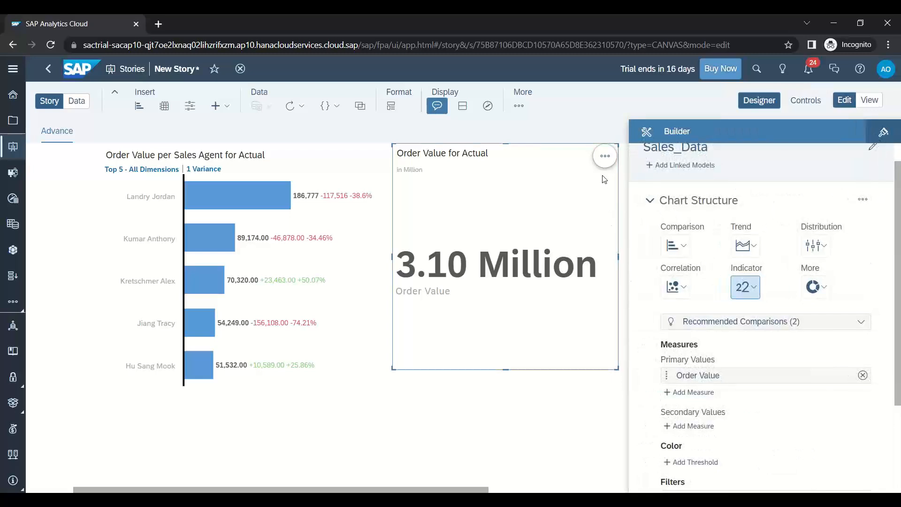
{"action": "left_click", "coordinate": [605, 156]}
{"action": "mouse_move", "coordinate": [644, 174]}
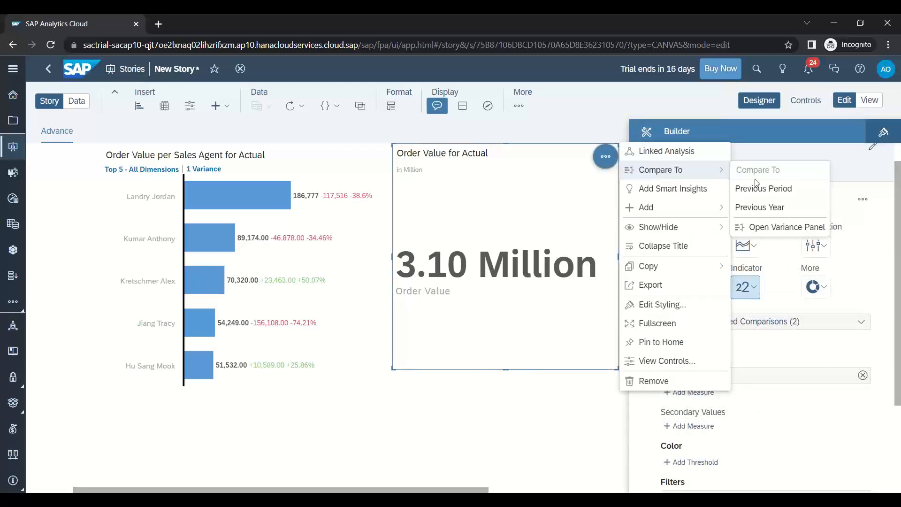
{"action": "left_click", "coordinate": [542, 155]}
{"action": "left_click", "coordinate": [864, 201]}
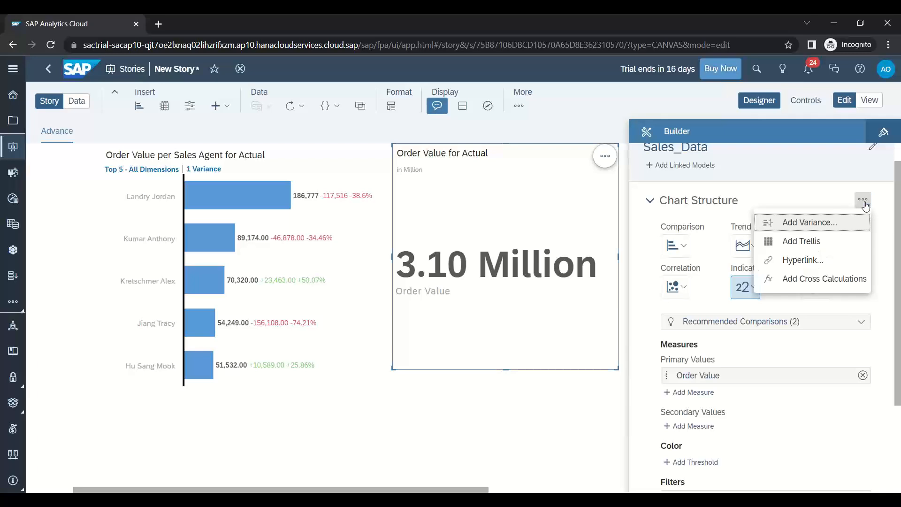
{"action": "left_click", "coordinate": [814, 224]}
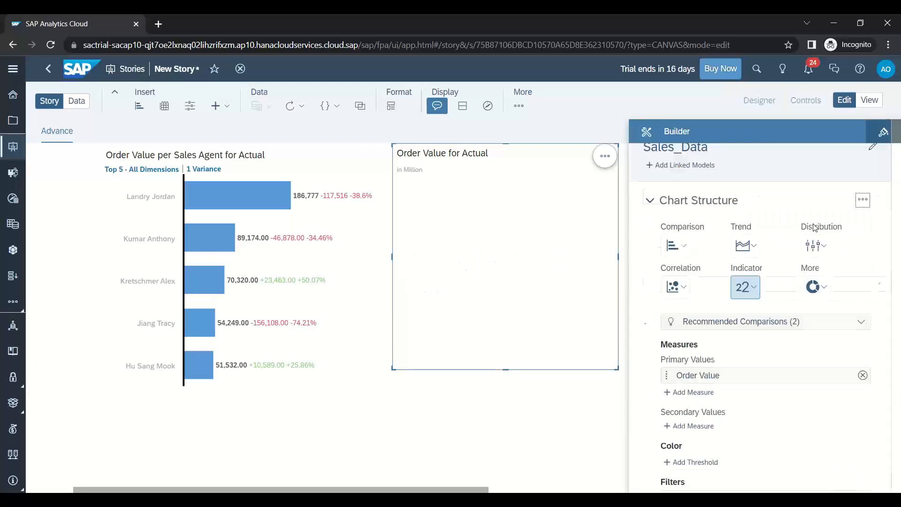
{"action": "left_click", "coordinate": [676, 222]}
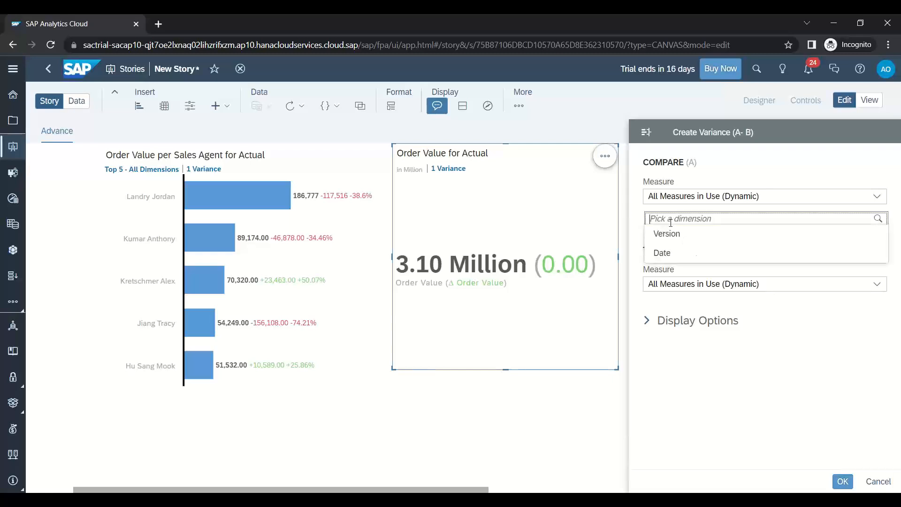
{"action": "left_click", "coordinate": [675, 257]}
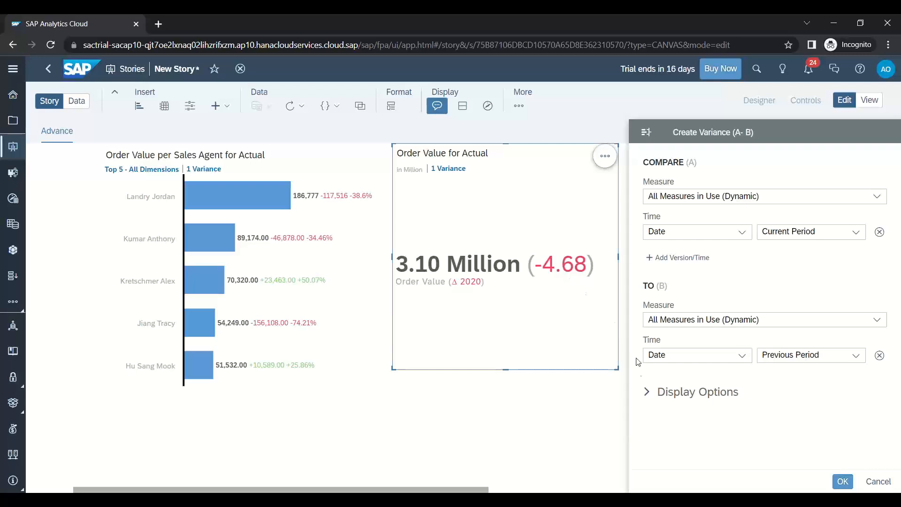
- In the variance's display options, show the difference as Percentage only instead of Numeric
{"action": "left_click", "coordinate": [644, 390]}
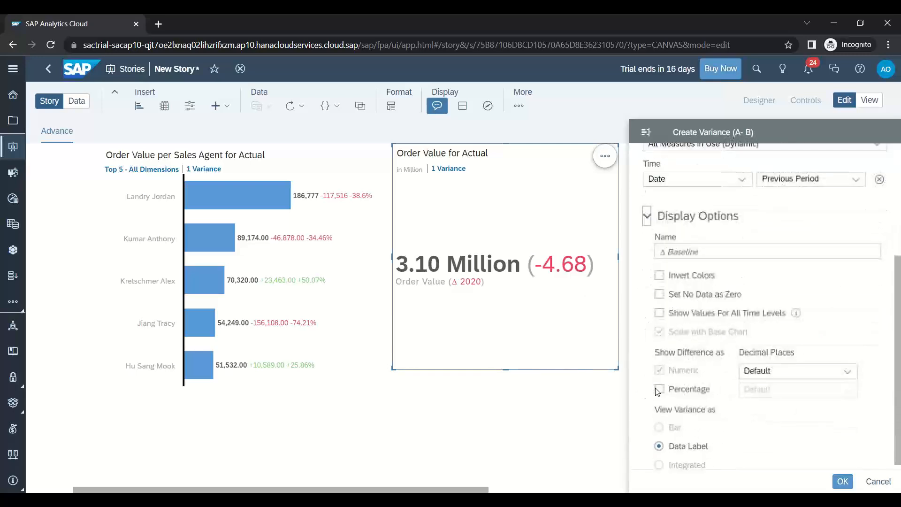
{"action": "left_click", "coordinate": [659, 389]}
{"action": "left_click", "coordinate": [660, 371]}
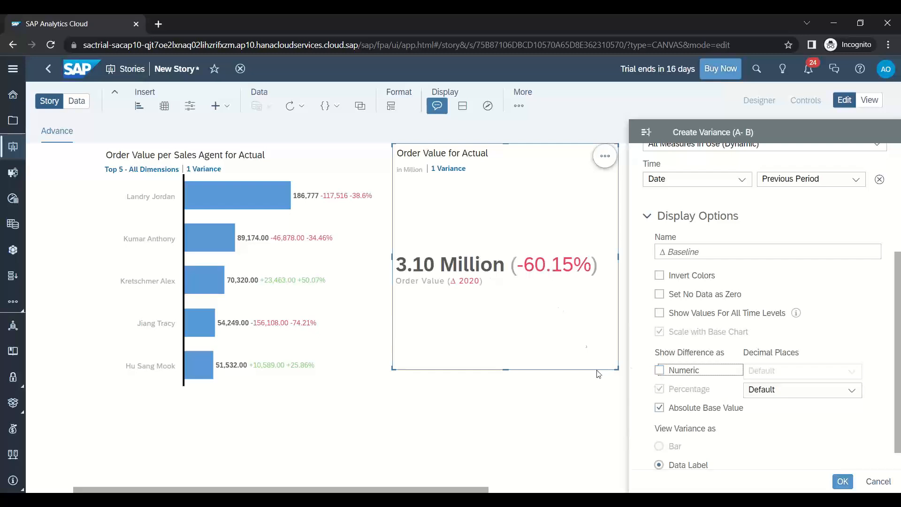
- Shrink the Order Value indicator, place it directly beneath the Date filter, and hide its subtitle
{"action": "left_click_drag", "start_coordinate": [616, 369], "coordinate": [168, 327]}
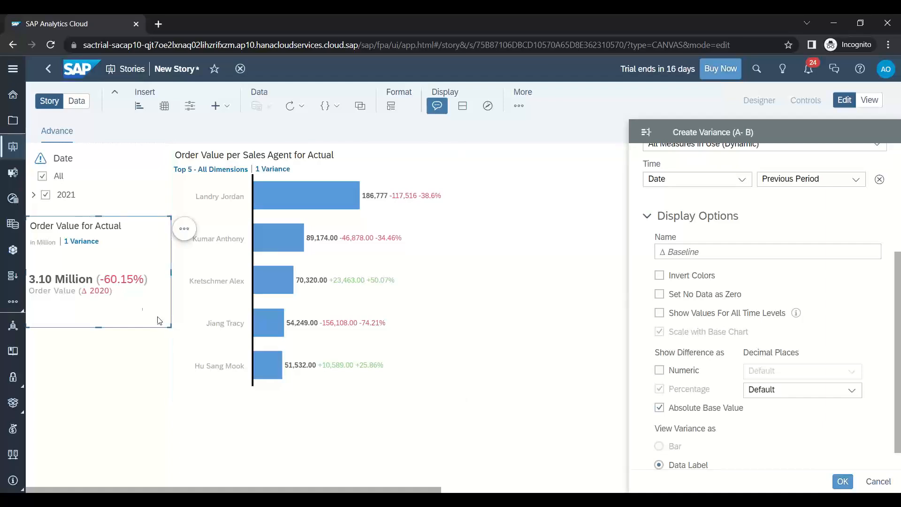
{"action": "left_click", "coordinate": [183, 230]}
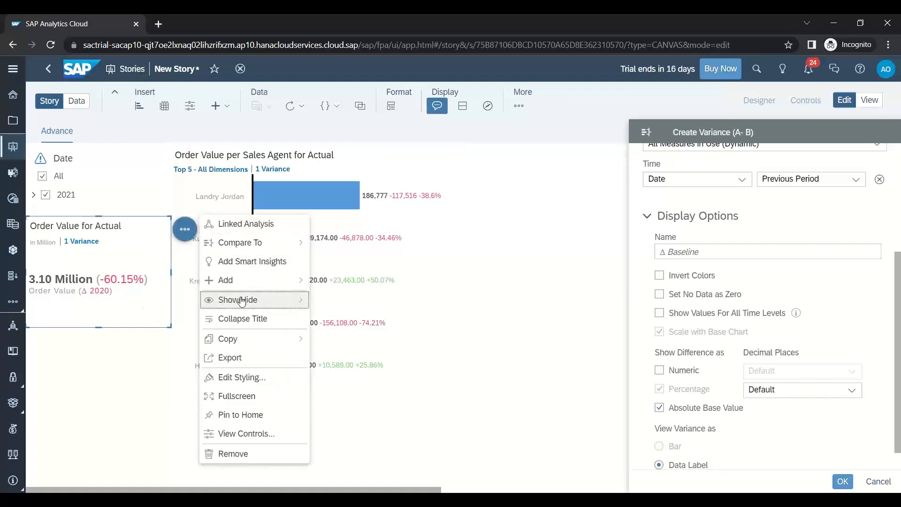
{"action": "mouse_move", "coordinate": [242, 303]}
{"action": "left_click", "coordinate": [321, 325]}
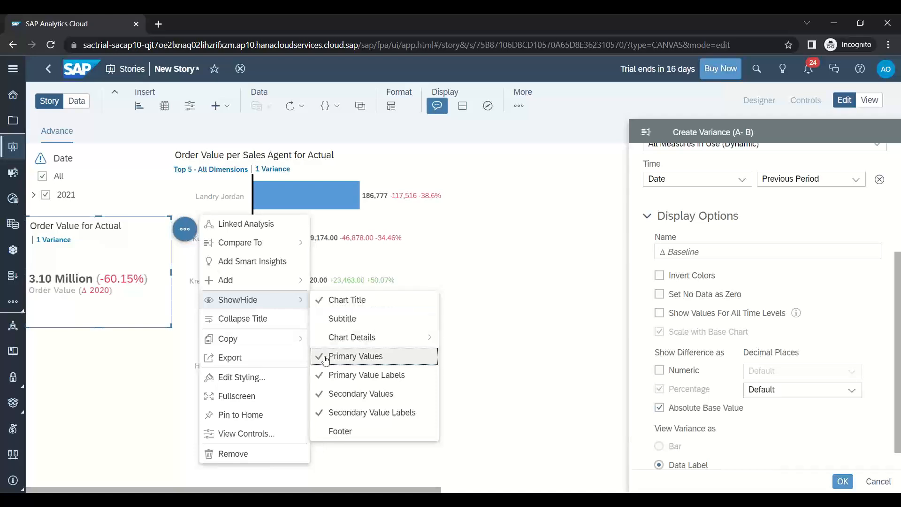
- Hide the Filter, Rank, Errors, Warnings and Drill chart details of the Order Value indicator
{"action": "mouse_move", "coordinate": [339, 345]}
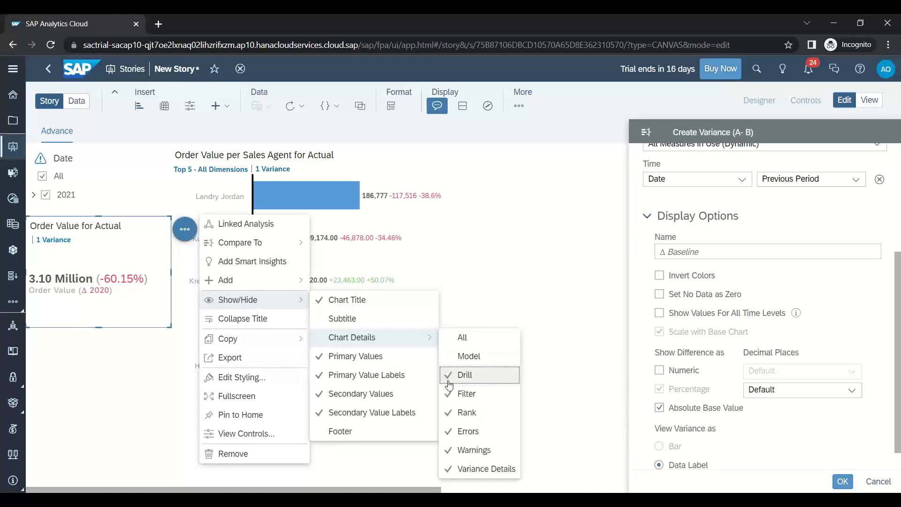
{"action": "left_click", "coordinate": [464, 394]}
{"action": "left_click", "coordinate": [465, 412]}
{"action": "left_click", "coordinate": [452, 436]}
{"action": "left_click", "coordinate": [448, 451]}
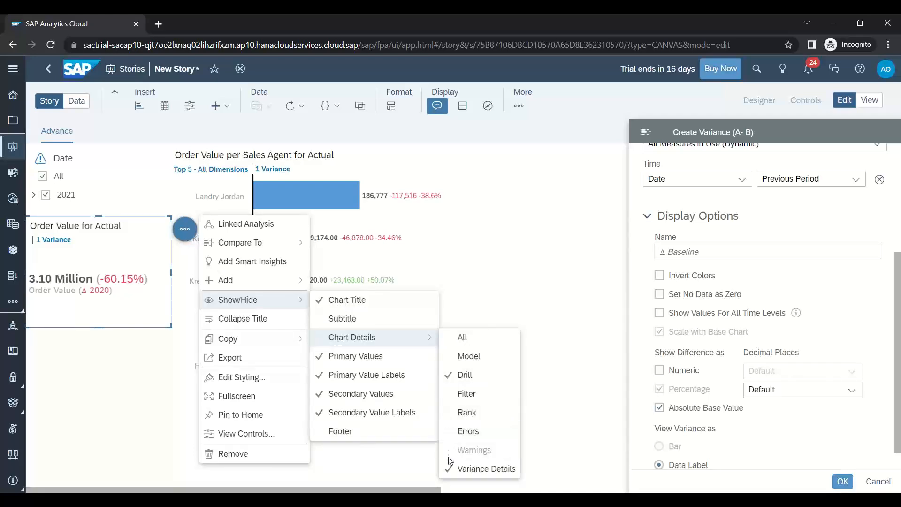
{"action": "left_click", "coordinate": [448, 376]}
- Hide the indicator's primary and secondary value labels and reduce the height of its tile
{"action": "left_click", "coordinate": [321, 375]}
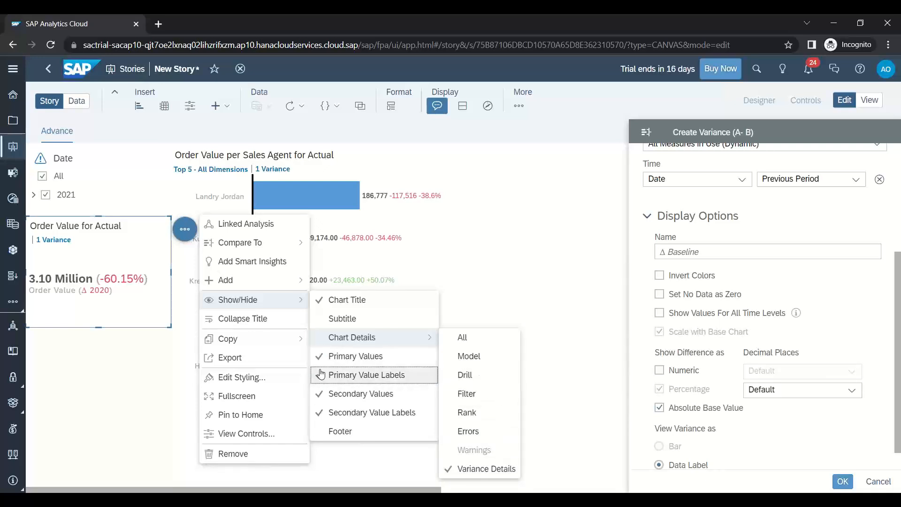
{"action": "left_click", "coordinate": [317, 413]}
{"action": "left_click", "coordinate": [324, 393]}
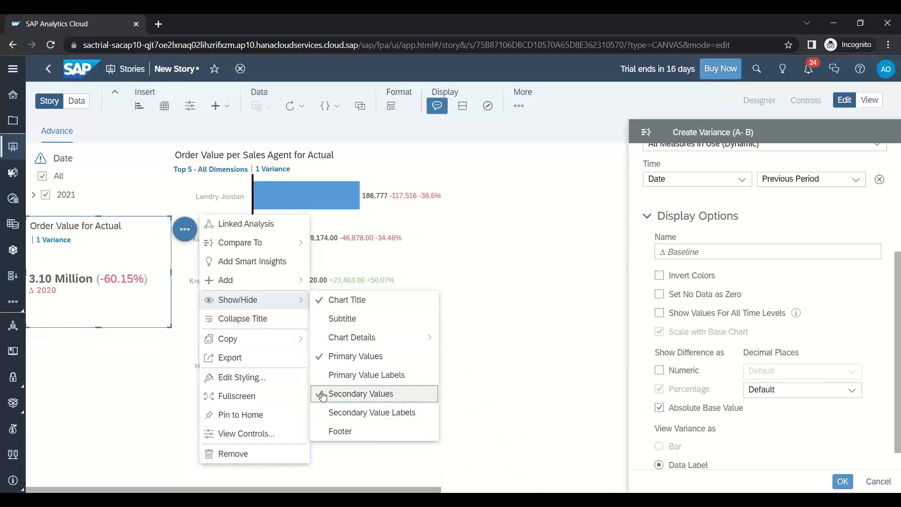
{"action": "left_click", "coordinate": [151, 368]}
{"action": "left_click_drag", "start_coordinate": [200, 350], "coordinate": [167, 308]}
- Duplicate the Order Value indicator and place the copy directly below the original
{"action": "left_click", "coordinate": [145, 333]}
{"action": "left_click", "coordinate": [140, 299]}
{"action": "key", "text": "ctrl+c"}
{"action": "left_click_drag", "start_coordinate": [140, 298], "coordinate": [45, 400]}
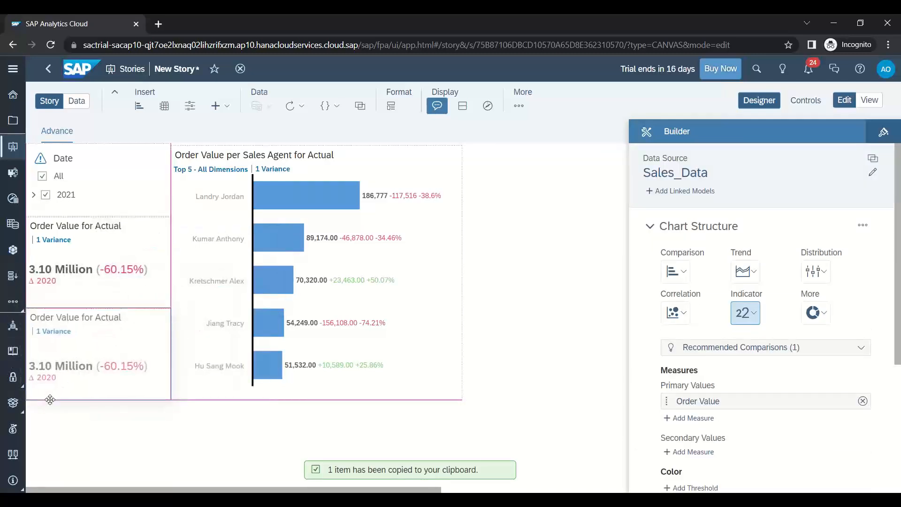
- Replace the copied indicator's primary measure with No Customer Meetings and view its recommended comparisons
{"action": "left_click", "coordinate": [863, 401]}
{"action": "left_click", "coordinate": [697, 384]}
{"action": "scroll", "coordinate": [701, 439], "scroll_direction": "down", "scroll_amount": 1}
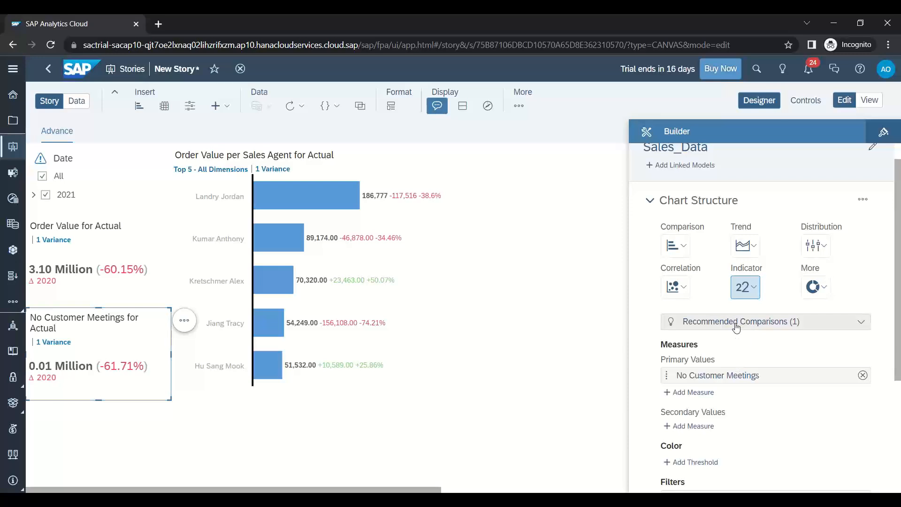
{"action": "left_click", "coordinate": [860, 324]}
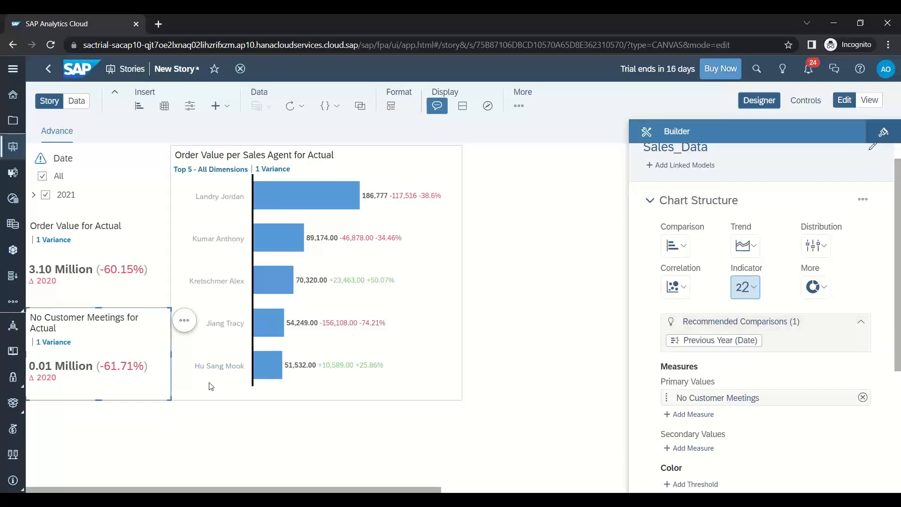
{"action": "left_click", "coordinate": [164, 419]}
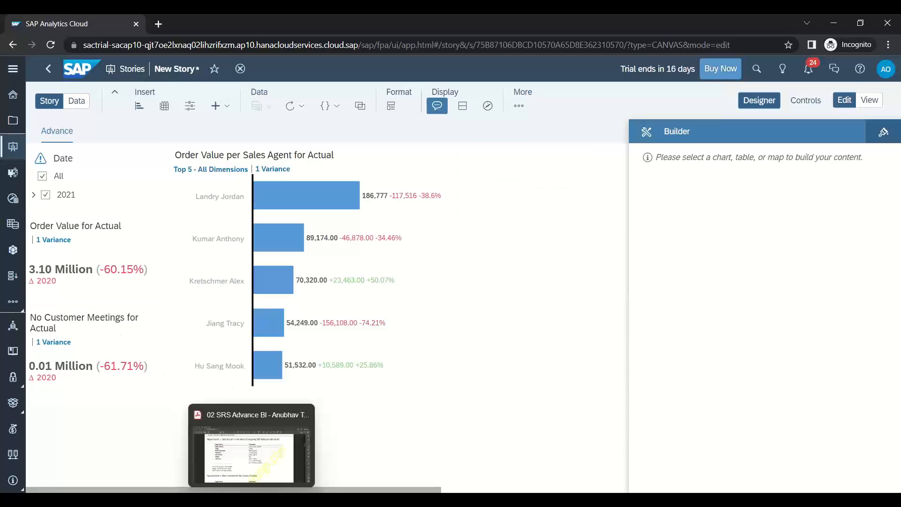
- Switch to the requirements PDF in Acrobat Reader, review Requirements 1 and 2, and return to the story
{"action": "left_click", "coordinate": [244, 476]}
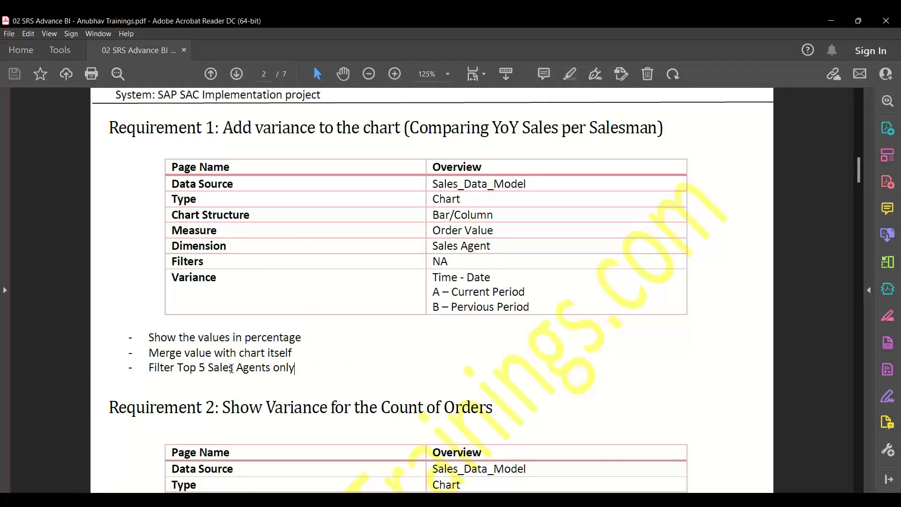
{"action": "left_click_drag", "start_coordinate": [186, 366], "coordinate": [301, 367]}
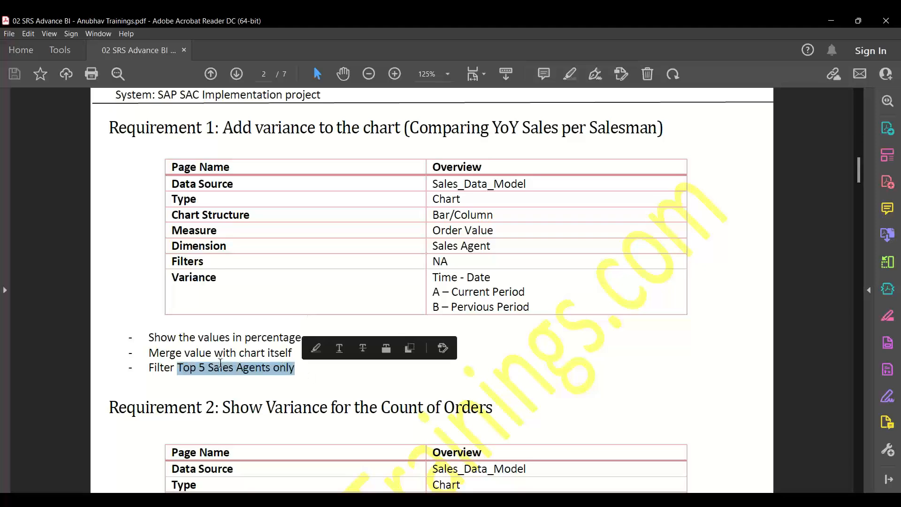
{"action": "left_click_drag", "start_coordinate": [183, 352], "coordinate": [292, 352]}
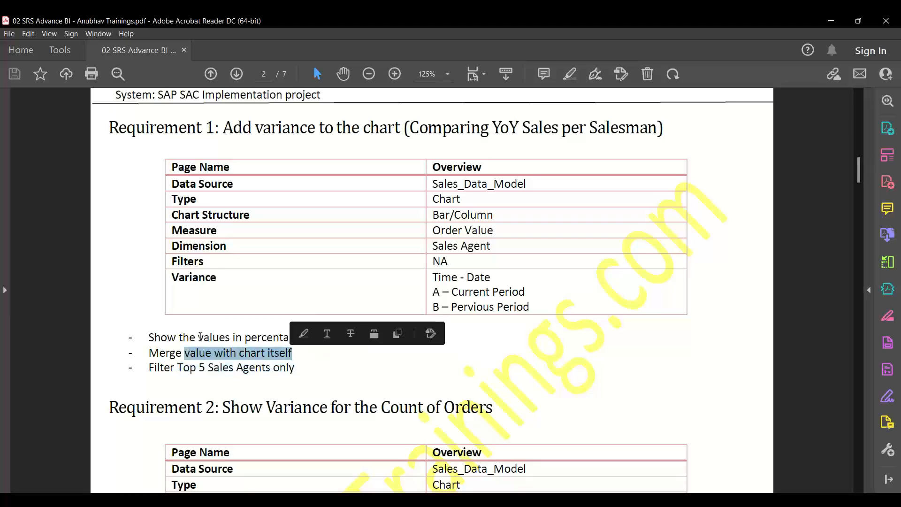
{"action": "left_click_drag", "start_coordinate": [198, 338], "coordinate": [301, 338]}
{"action": "left_click", "coordinate": [252, 339]}
{"action": "scroll", "coordinate": [255, 347], "scroll_direction": "down", "scroll_amount": 5}
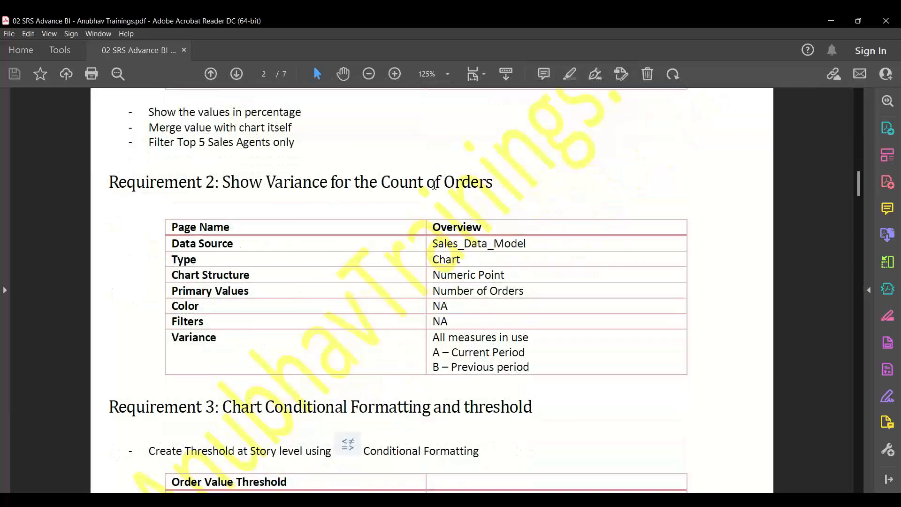
{"action": "key", "text": "alt+Tab"}
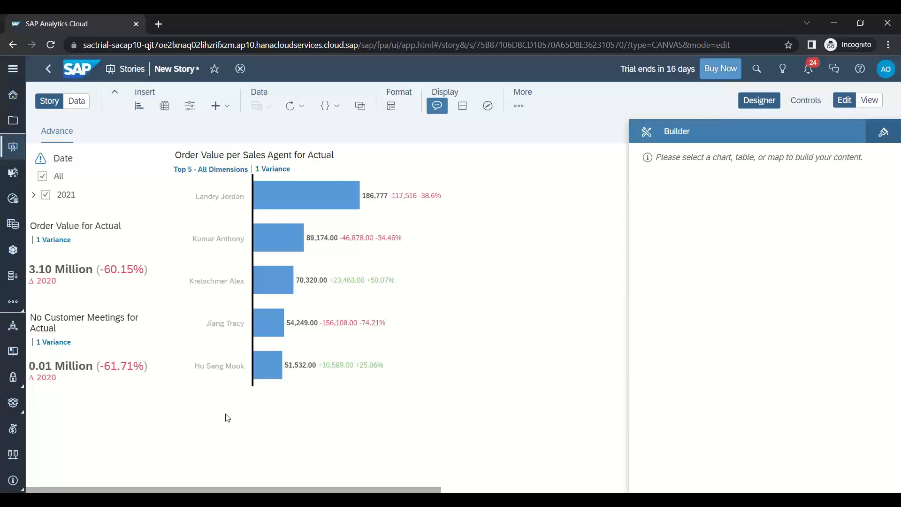
- Insert a new chart beside the sales agent chart and view the measures available for it
{"action": "left_click", "coordinate": [454, 338]}
{"action": "left_click", "coordinate": [139, 105]}
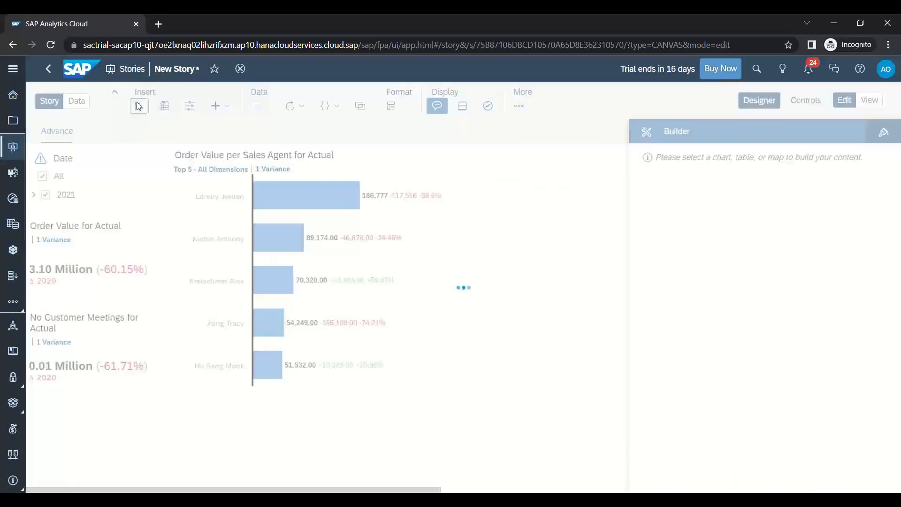
{"action": "left_click", "coordinate": [704, 394]}
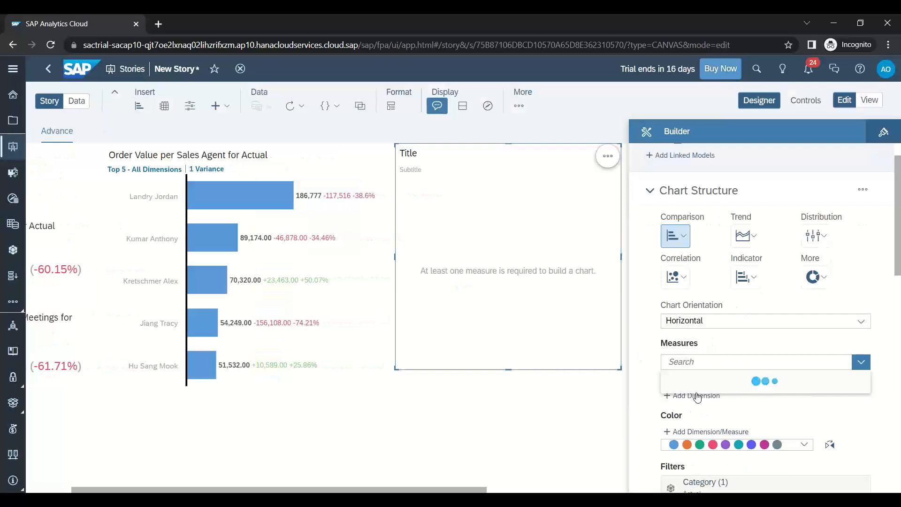
{"action": "scroll", "coordinate": [740, 420], "scroll_direction": "down", "scroll_amount": 2}
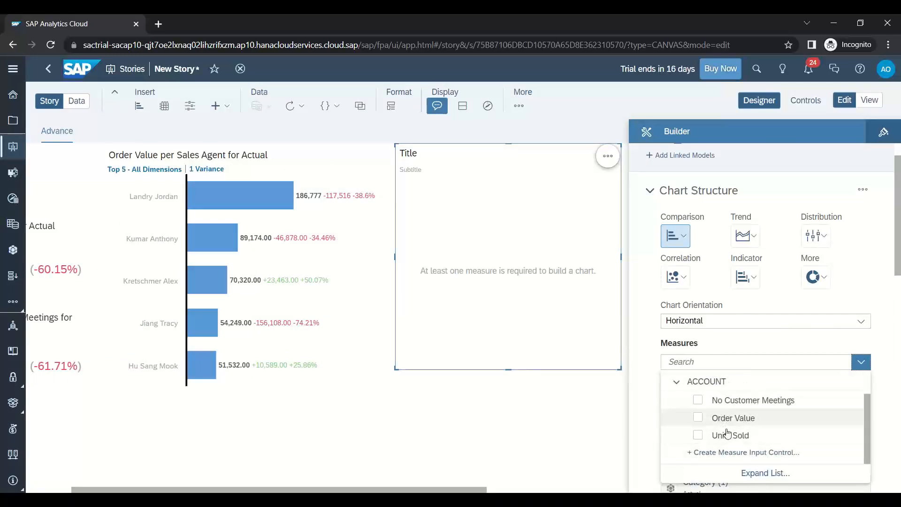
{"action": "scroll", "coordinate": [726, 439], "scroll_direction": "up", "scroll_amount": 2}
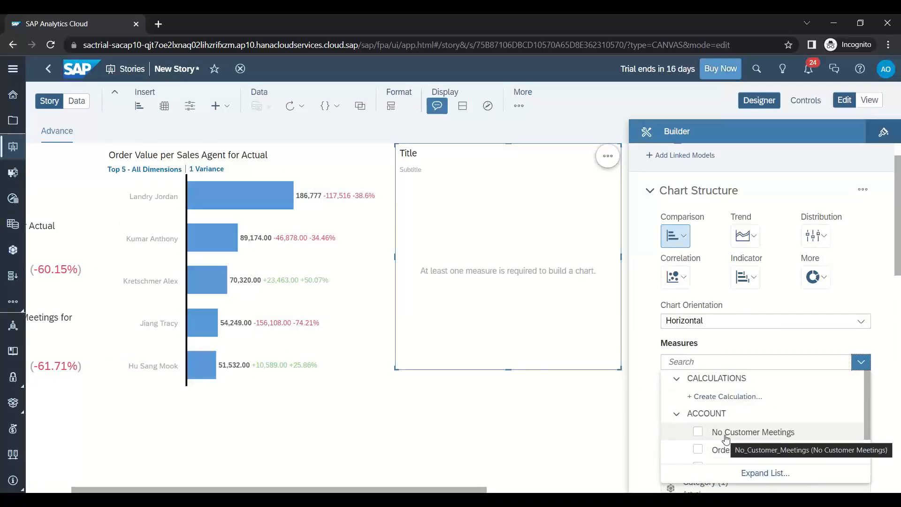
- Create an aggregation measure named Count for the new chart, using COUNT DIMENSIONS on the Order ID dimension
{"action": "left_click", "coordinate": [718, 398]}
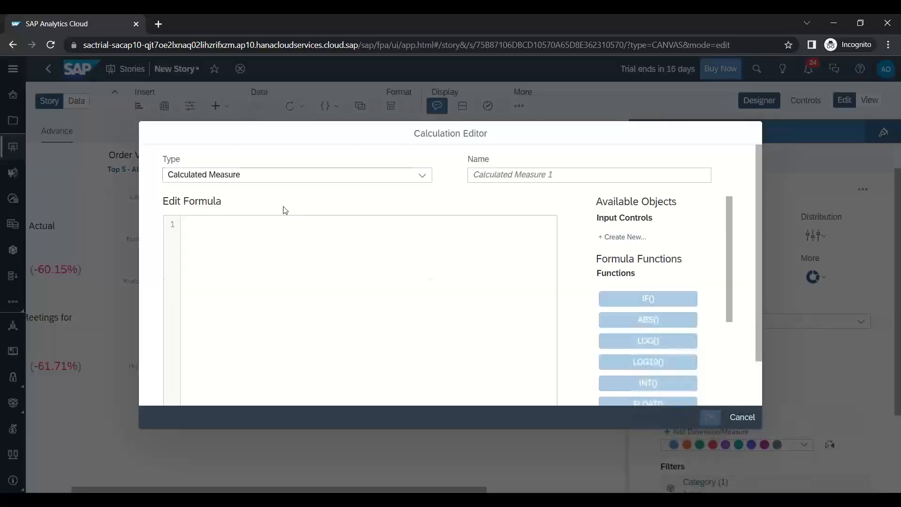
{"action": "left_click", "coordinate": [299, 176]}
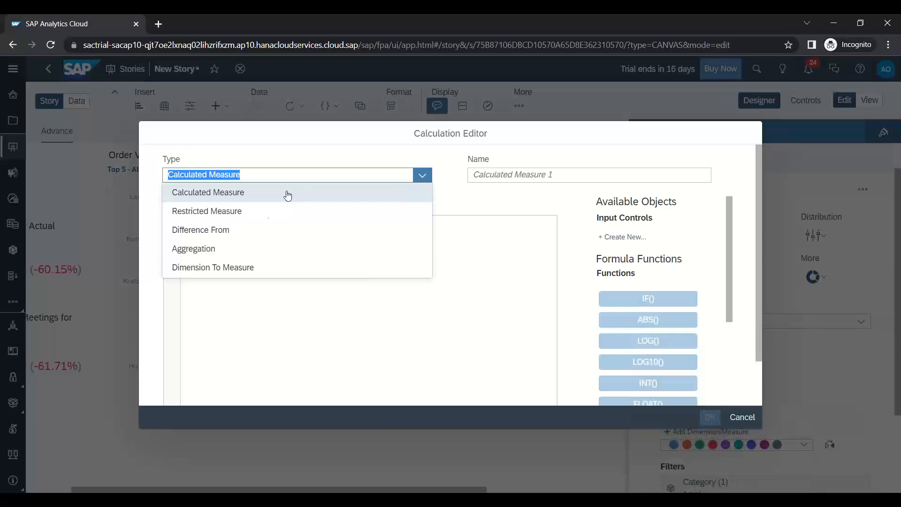
{"action": "left_click", "coordinate": [220, 248]}
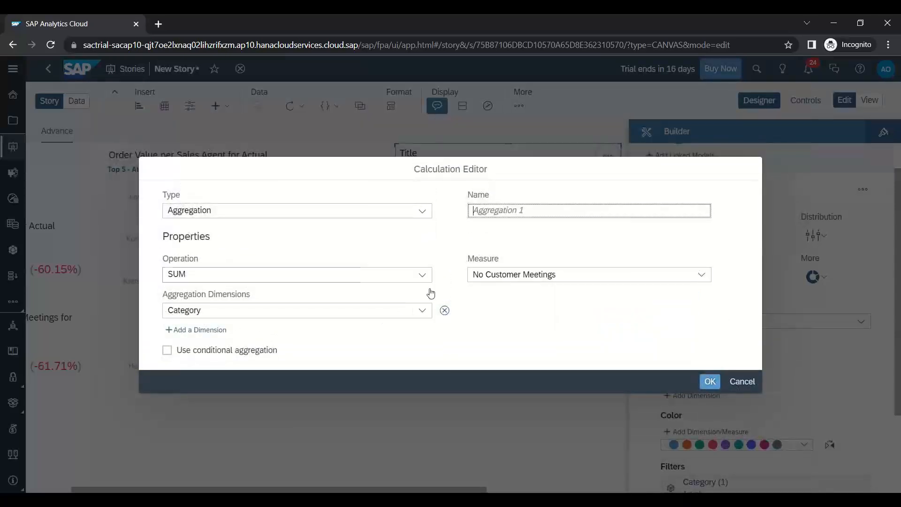
{"action": "left_click", "coordinate": [423, 275]}
{"action": "left_click", "coordinate": [291, 330]}
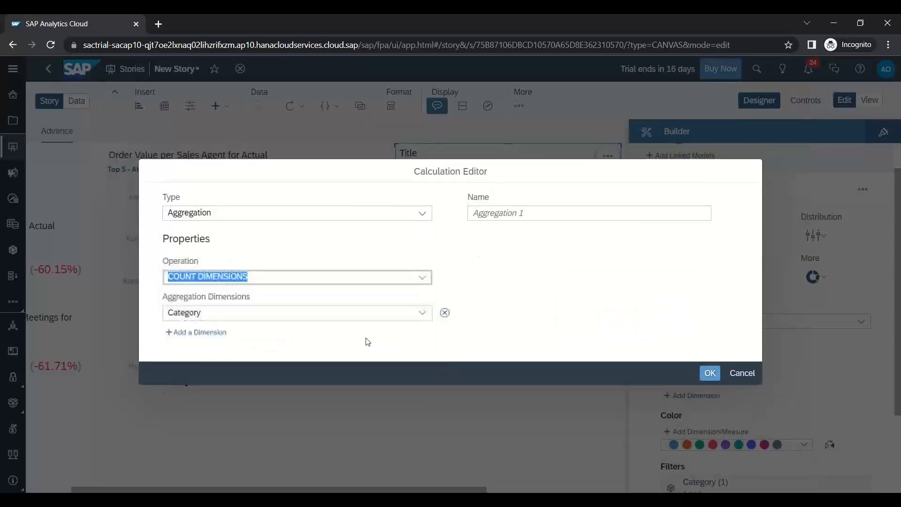
{"action": "left_click", "coordinate": [422, 320]}
{"action": "left_click", "coordinate": [506, 267]}
{"action": "left_click", "coordinate": [520, 217]}
{"action": "type", "text": "Count"}
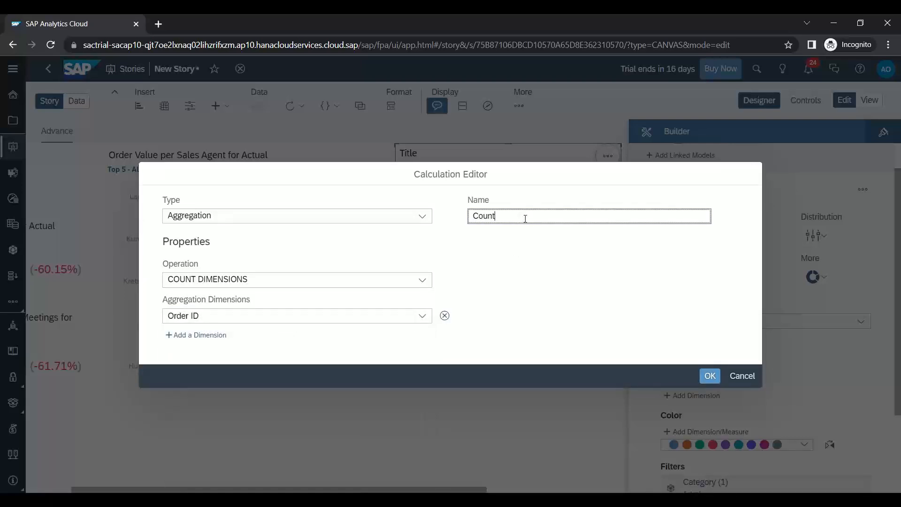
{"action": "left_click", "coordinate": [710, 376]}
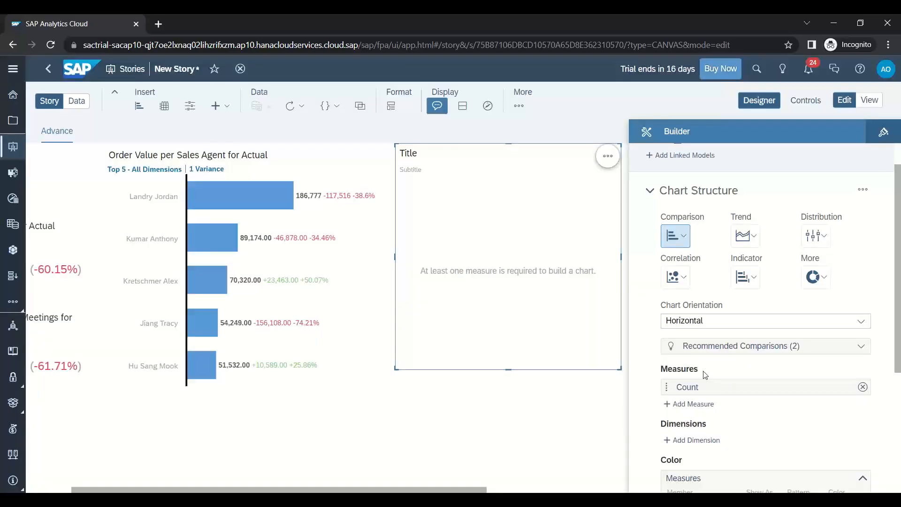
- Change the Count chart to a Numeric Point indicator and add the recommended Previous Year (Date) comparison
{"action": "left_click", "coordinate": [760, 281]}
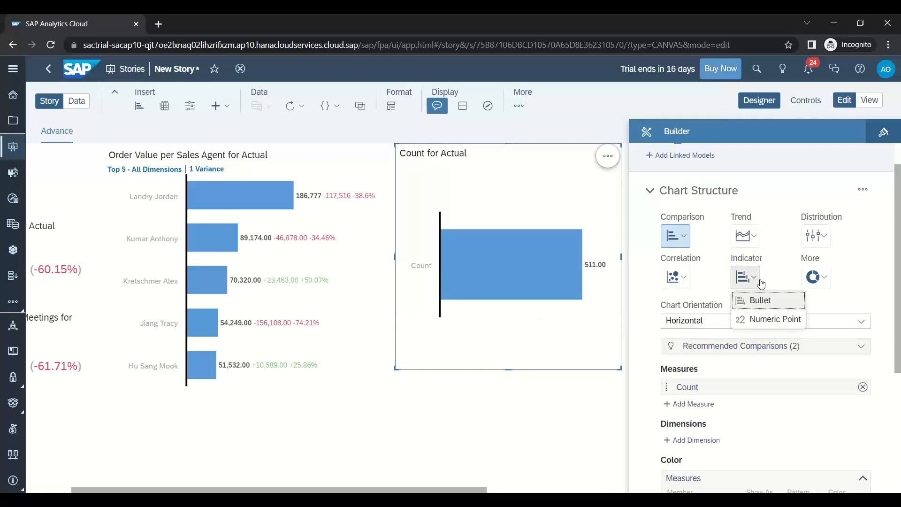
{"action": "left_click", "coordinate": [772, 319]}
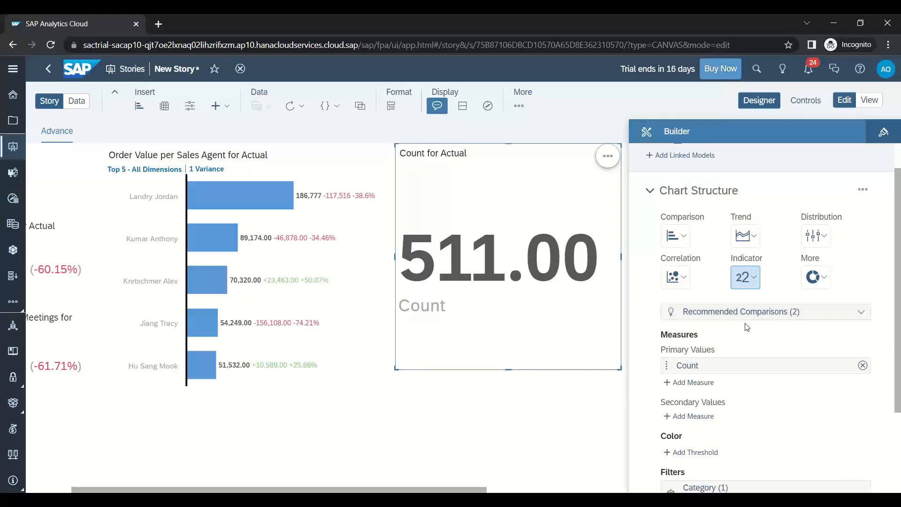
{"action": "left_click", "coordinate": [860, 312]}
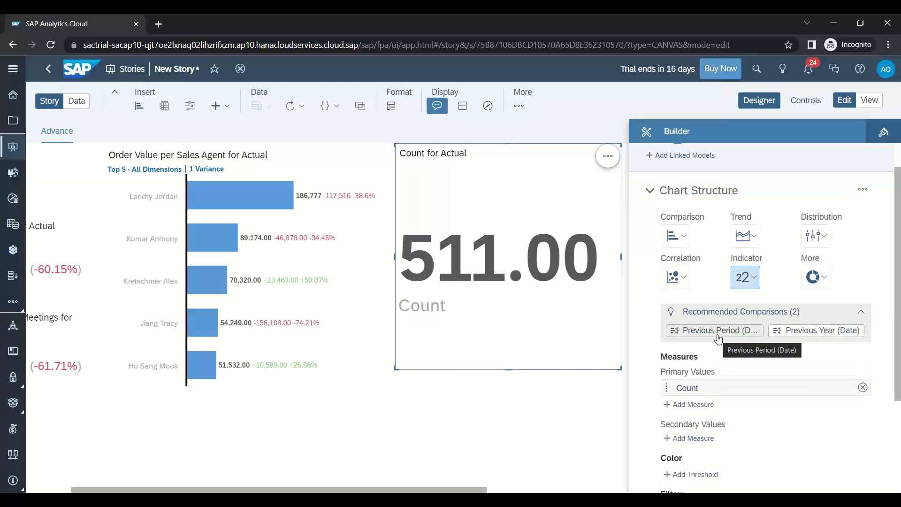
{"action": "left_click", "coordinate": [818, 331]}
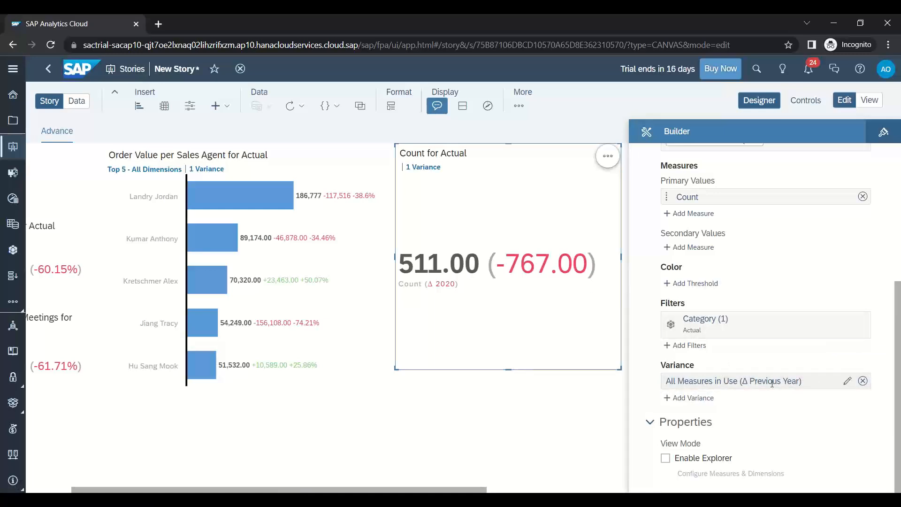
- Set the Count indicator's variance to show the difference as a percentage only, without numeric difference or Absolute Base Value
{"action": "left_click", "coordinate": [847, 380]}
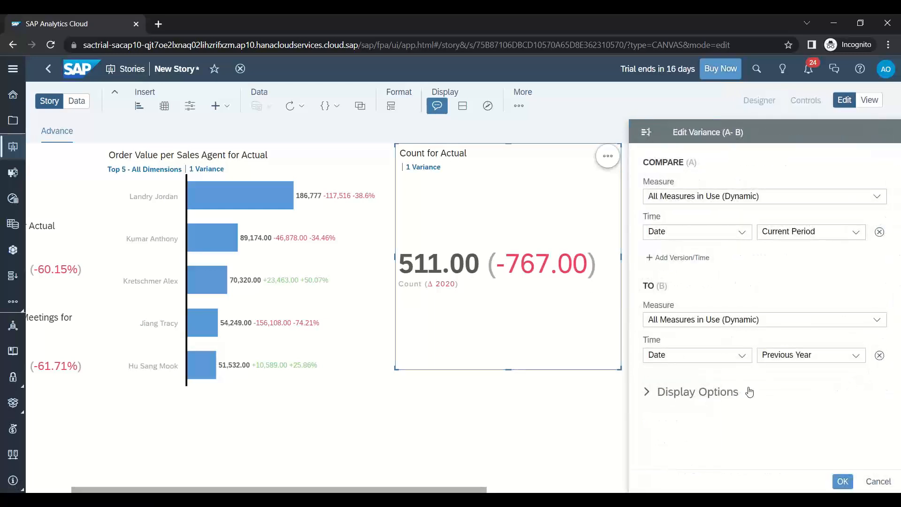
{"action": "left_click", "coordinate": [662, 393]}
{"action": "scroll", "coordinate": [662, 389], "scroll_direction": "down", "scroll_amount": 3}
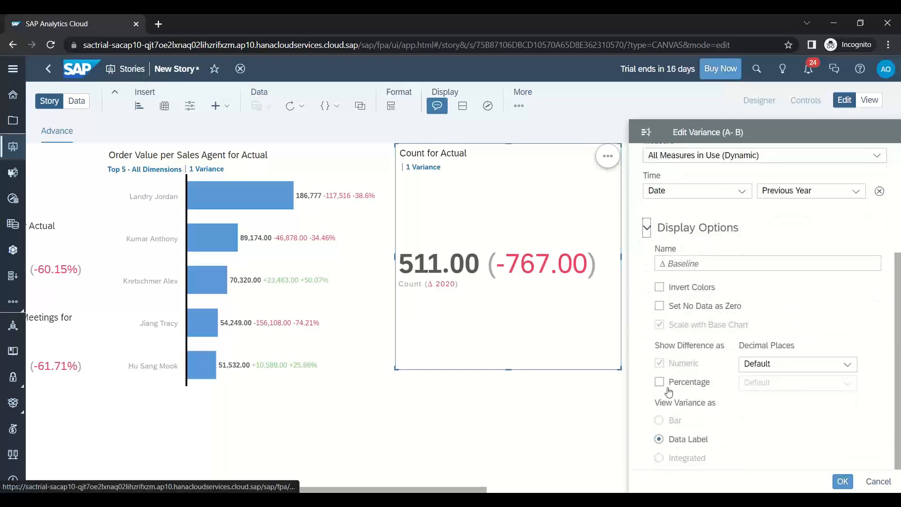
{"action": "left_click", "coordinate": [660, 383]}
{"action": "left_click", "coordinate": [659, 362]}
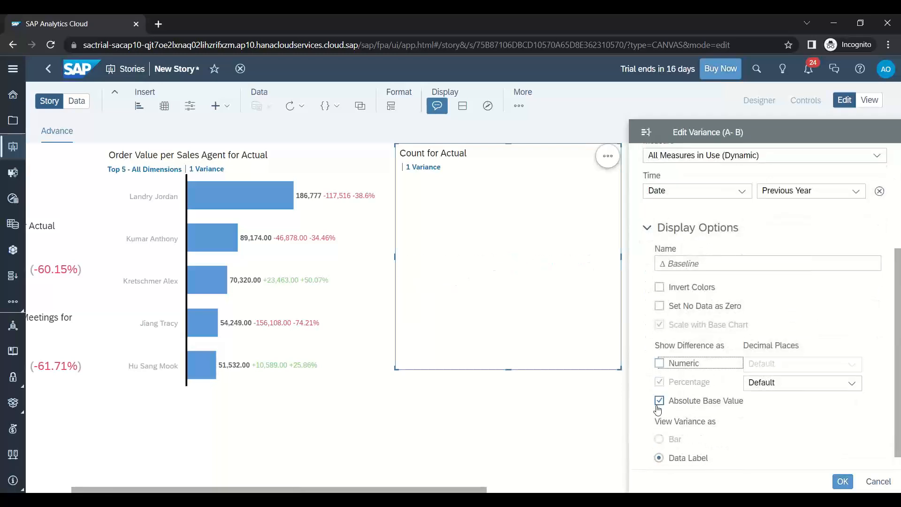
{"action": "left_click", "coordinate": [660, 402]}
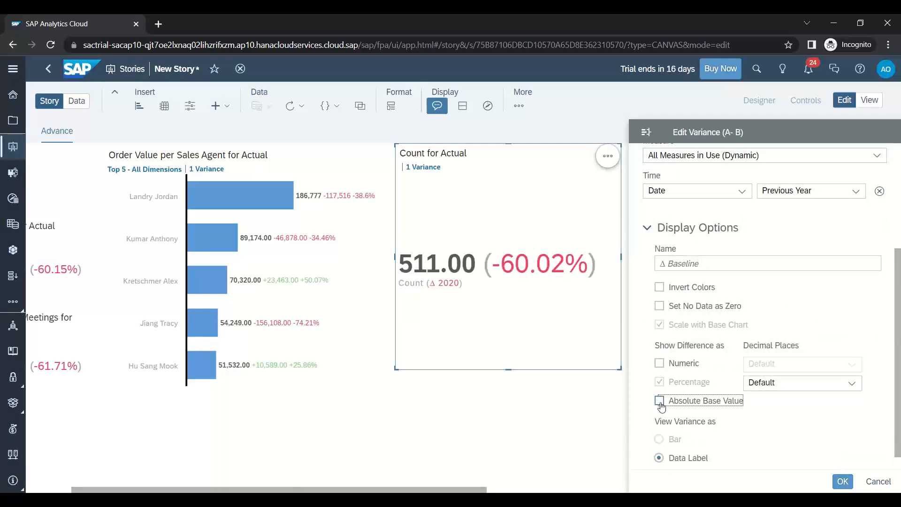
{"action": "left_click", "coordinate": [843, 481]}
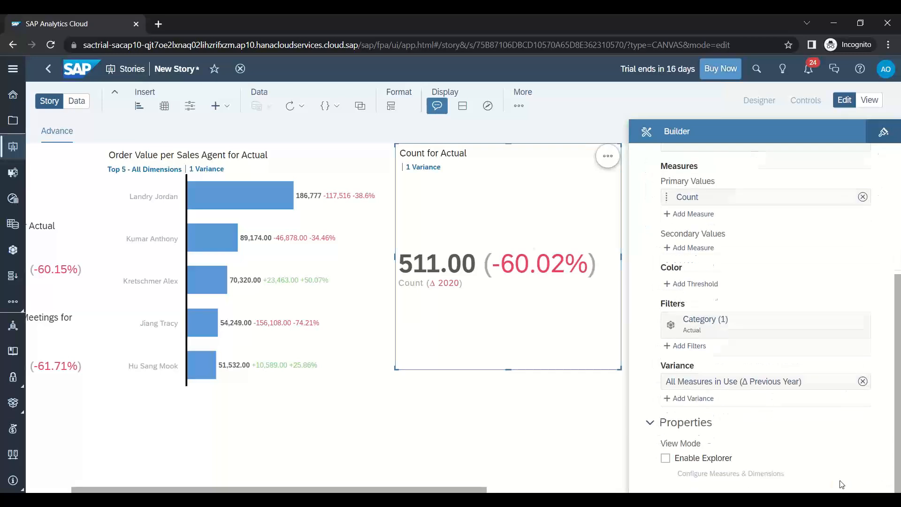
- Hide the Designer, then shrink the Count indicator and place it below the No Customer Meetings indicator
{"action": "left_click", "coordinate": [773, 107]}
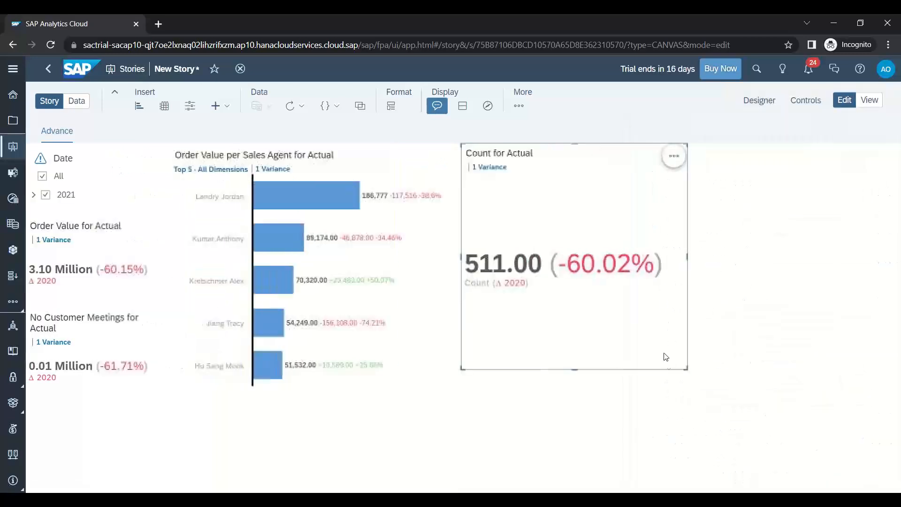
{"action": "left_click_drag", "start_coordinate": [688, 370], "coordinate": [171, 482]}
{"action": "left_click", "coordinate": [269, 474]}
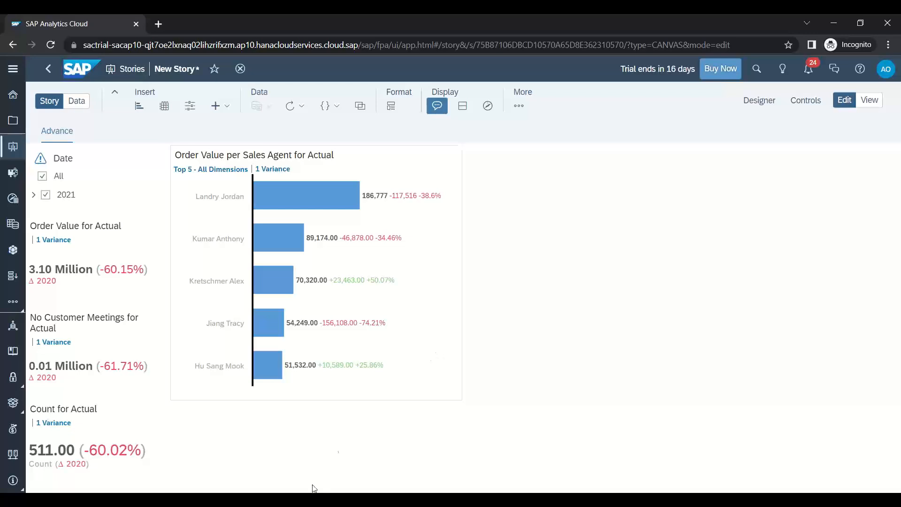
- Switch to the requirements PDF in Acrobat Reader, review Requirement 3 on conditional formatting and thresholds, and return to the story
{"action": "left_click", "coordinate": [300, 500]}
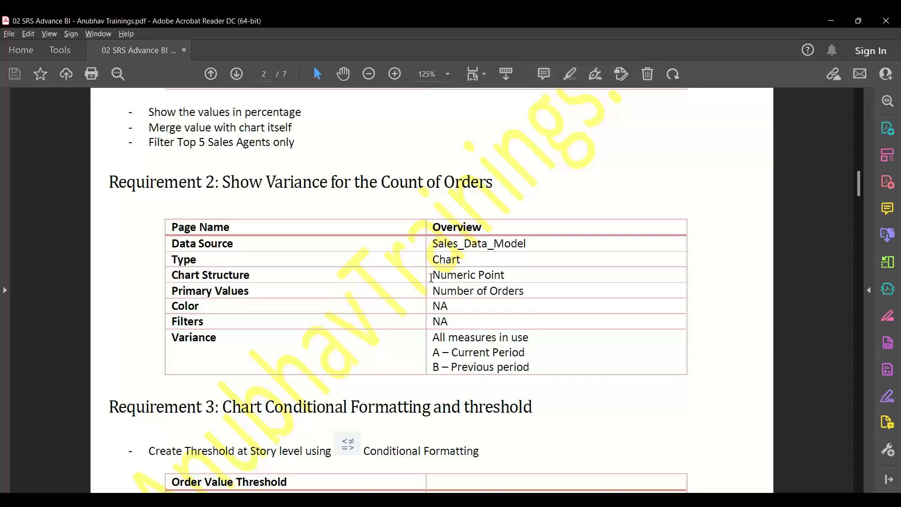
{"action": "scroll", "coordinate": [288, 246], "scroll_direction": "down", "scroll_amount": 4}
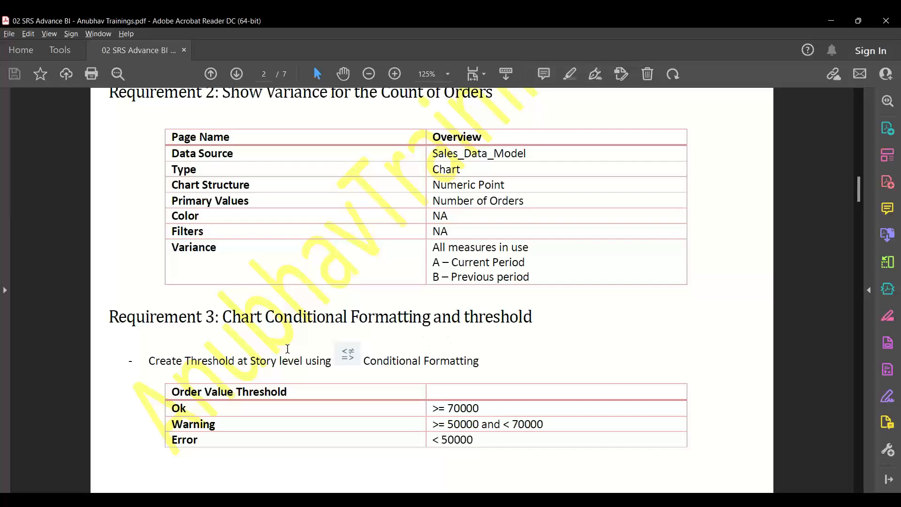
{"action": "key", "text": "alt+Tab"}
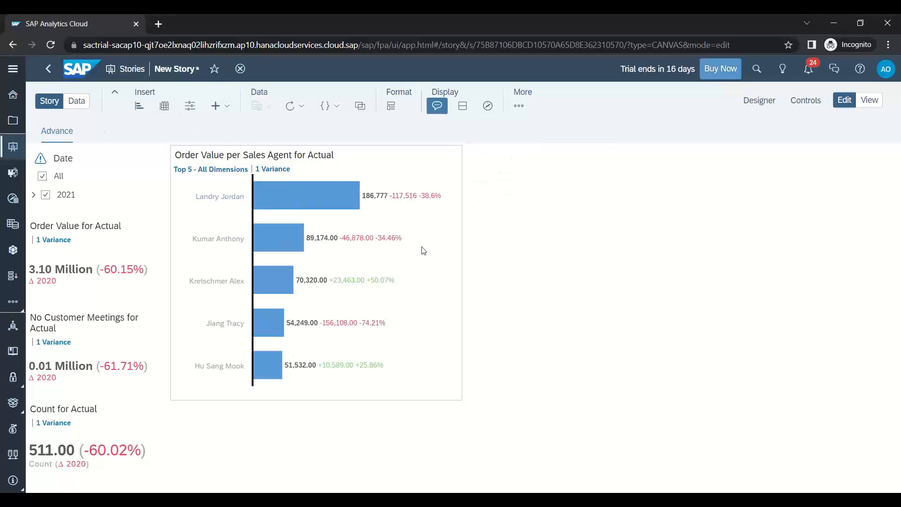
- Reduce the size of the Order Value per Sales Agent chart slightly, keeping its upper edge in place
{"action": "left_click_drag", "start_coordinate": [466, 404], "coordinate": [456, 367]}
{"action": "left_click", "coordinate": [498, 395]}
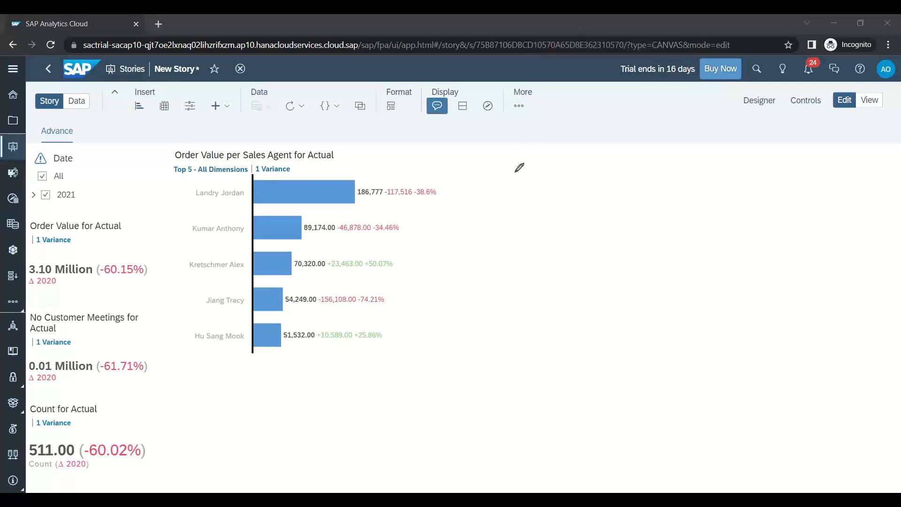
{"action": "left_click_drag", "start_coordinate": [527, 156], "coordinate": [510, 170]}
{"action": "mouse_move", "coordinate": [534, 163]}
{"action": "left_mouse_down"}
{"action": "mouse_move", "coordinate": [565, 151]}
{"action": "mouse_move", "coordinate": [572, 164]}
{"action": "mouse_move", "coordinate": [590, 148]}
{"action": "mouse_move", "coordinate": [626, 146]}
{"action": "mouse_move", "coordinate": [640, 156]}
{"action": "mouse_move", "coordinate": [658, 147]}
{"action": "mouse_move", "coordinate": [737, 155]}
{"action": "left_mouse_up"}
{"action": "left_click", "coordinate": [720, 148]}
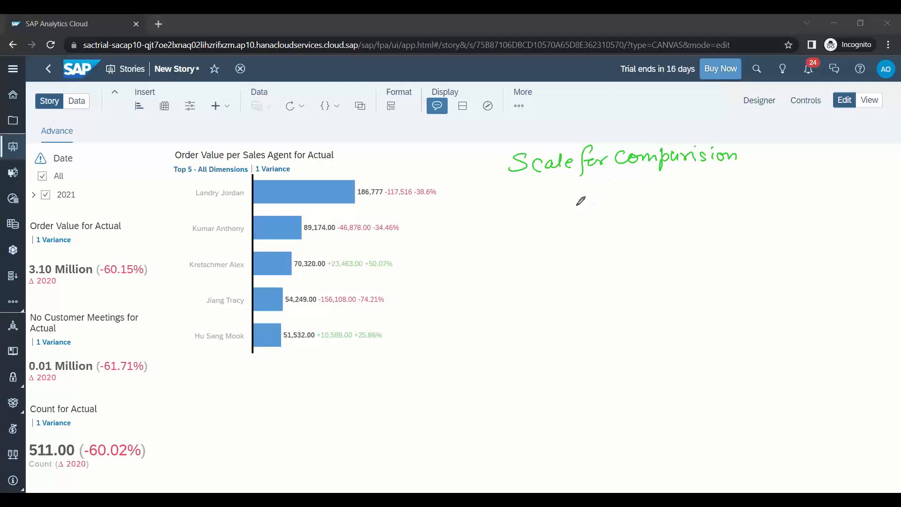
{"action": "mouse_move", "coordinate": [515, 203]}
{"action": "left_mouse_down"}
{"action": "mouse_move", "coordinate": [515, 214]}
{"action": "mouse_move", "coordinate": [716, 212]}
{"action": "left_mouse_up"}
{"action": "left_click_drag", "start_coordinate": [717, 209], "coordinate": [716, 217]}
{"action": "mouse_move", "coordinate": [525, 247]}
{"action": "left_mouse_down"}
{"action": "mouse_move", "coordinate": [526, 258]}
{"action": "mouse_move", "coordinate": [708, 257]}
{"action": "left_mouse_up"}
{"action": "mouse_move", "coordinate": [524, 289]}
{"action": "left_mouse_down"}
{"action": "mouse_move", "coordinate": [524, 297]}
{"action": "mouse_move", "coordinate": [727, 290]}
{"action": "left_mouse_up"}
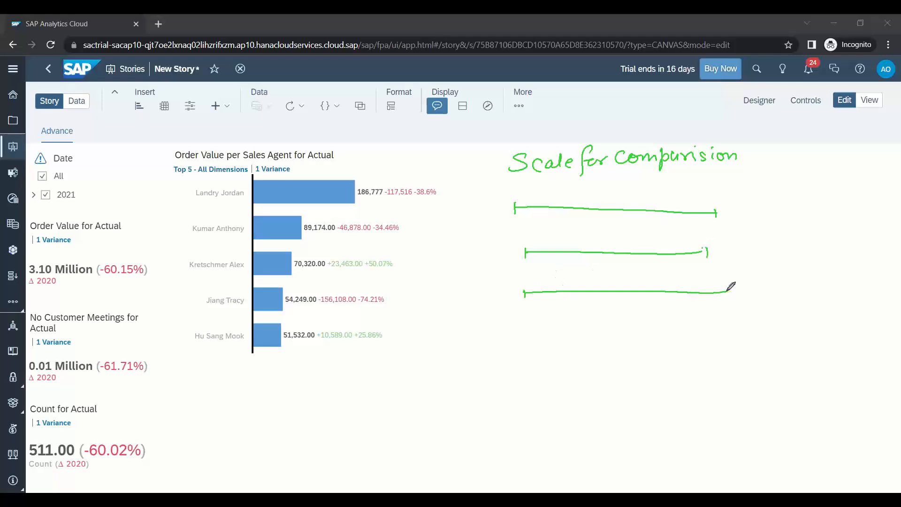
{"action": "left_click_drag", "start_coordinate": [526, 328], "coordinate": [529, 336]}
{"action": "left_click_drag", "start_coordinate": [528, 332], "coordinate": [723, 334]}
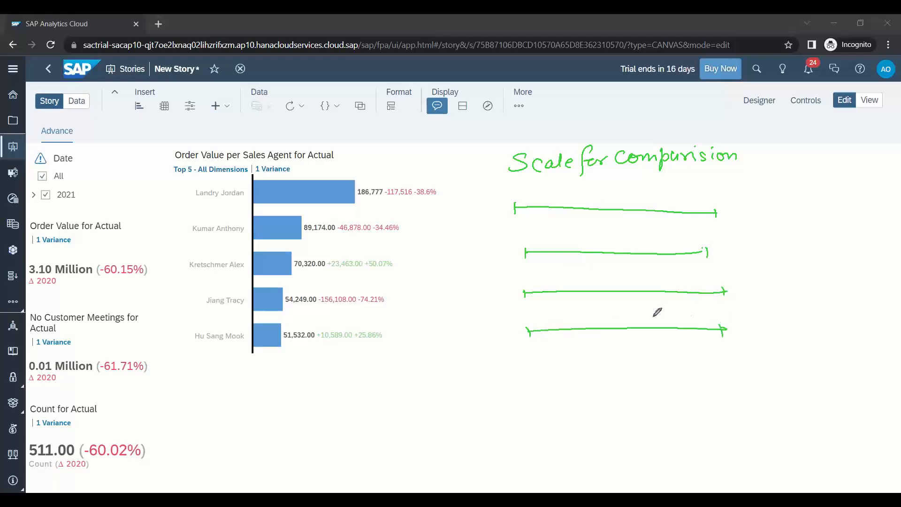
{"action": "left_click_drag", "start_coordinate": [554, 202], "coordinate": [553, 203]}
{"action": "left_click_drag", "start_coordinate": [541, 248], "coordinate": [535, 252]}
{"action": "left_click_drag", "start_coordinate": [614, 293], "coordinate": [624, 291]}
{"action": "left_click_drag", "start_coordinate": [587, 327], "coordinate": [593, 328]}
{"action": "left_click_drag", "start_coordinate": [526, 364], "coordinate": [525, 373]}
{"action": "left_click_drag", "start_coordinate": [526, 369], "coordinate": [746, 373]}
{"action": "mouse_move", "coordinate": [739, 367]}
{"action": "left_mouse_down"}
{"action": "mouse_move", "coordinate": [736, 375]}
{"action": "mouse_move", "coordinate": [697, 369]}
{"action": "left_mouse_up"}
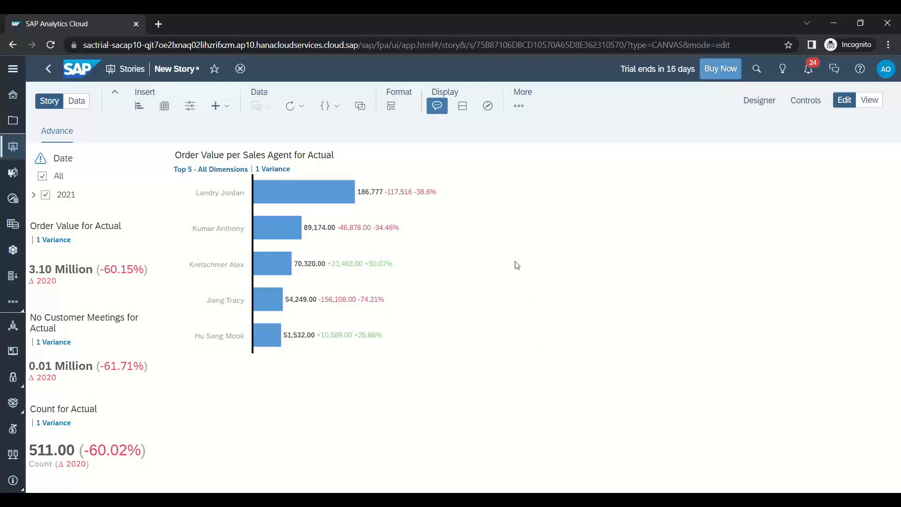
- Insert another chart beside the sales agent chart and set its structure to a Bullet indicator
{"action": "left_click", "coordinate": [759, 100]}
{"action": "left_click", "coordinate": [739, 106]}
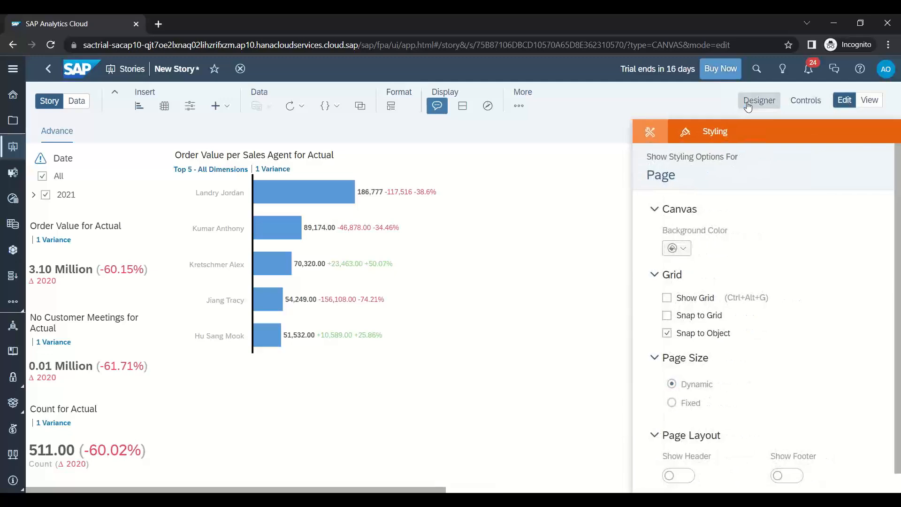
{"action": "left_click", "coordinate": [150, 113]}
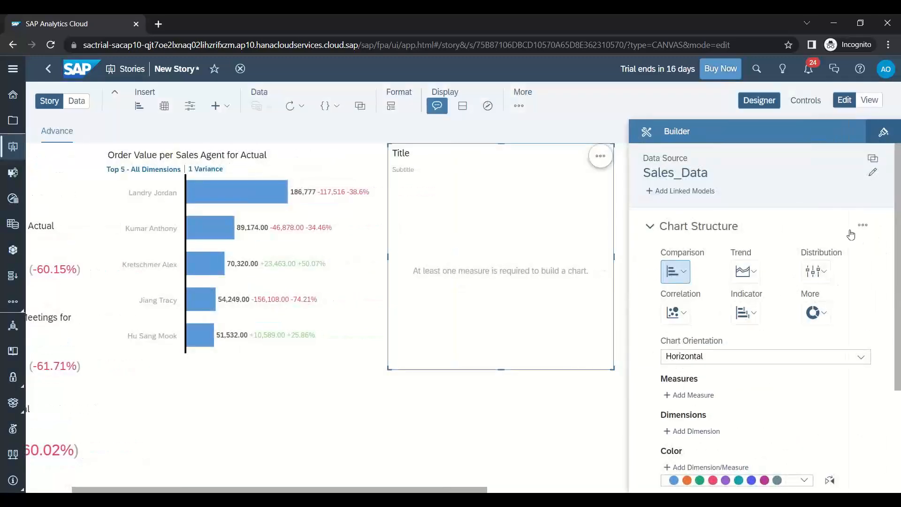
{"action": "left_click", "coordinate": [748, 316]}
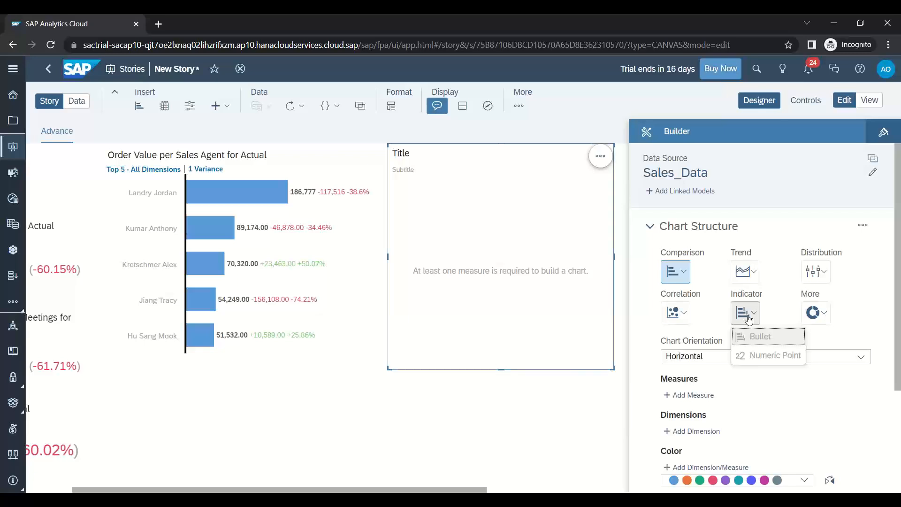
{"action": "left_click", "coordinate": [759, 339]}
{"action": "scroll", "coordinate": [751, 383], "scroll_direction": "down", "scroll_amount": 2}
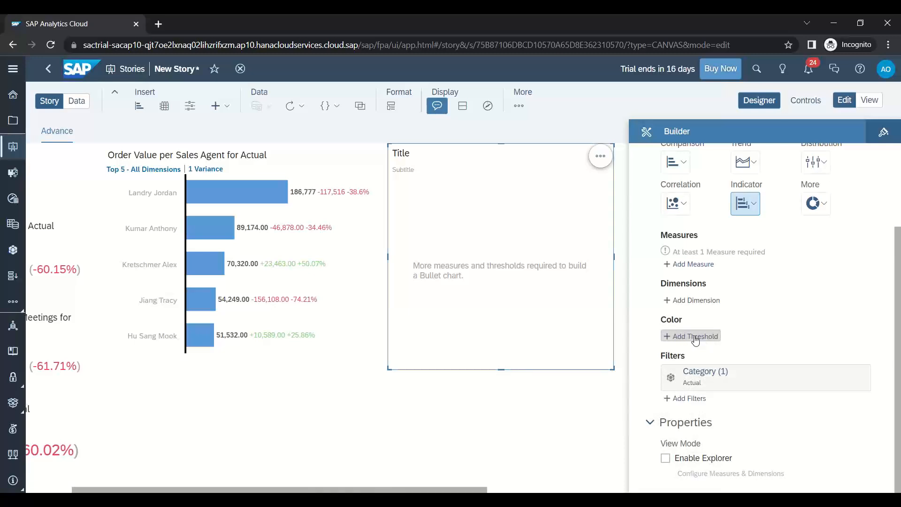
{"action": "left_click", "coordinate": [695, 339]}
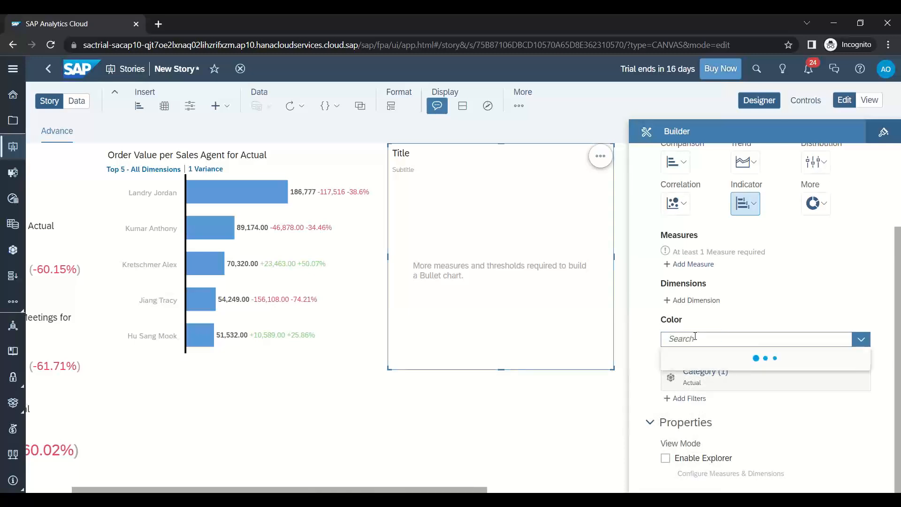
{"action": "left_click", "coordinate": [699, 358]}
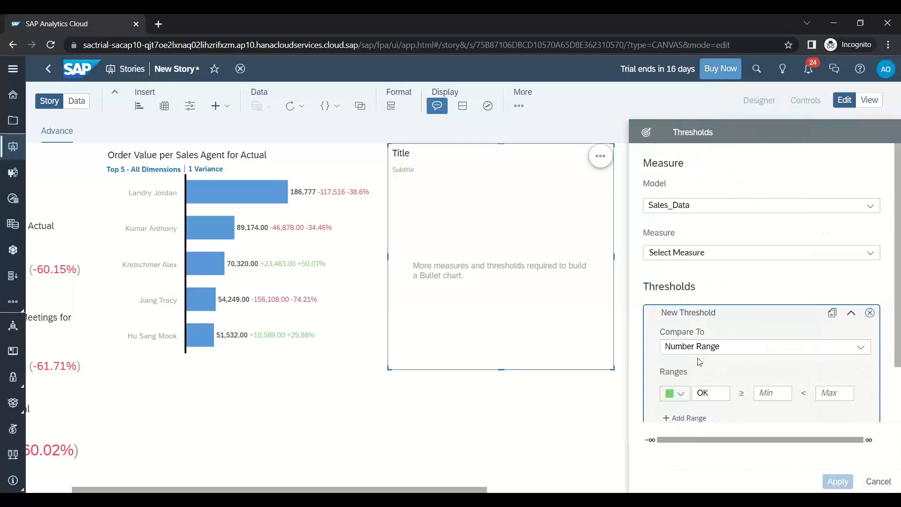
{"action": "left_click", "coordinate": [876, 485]}
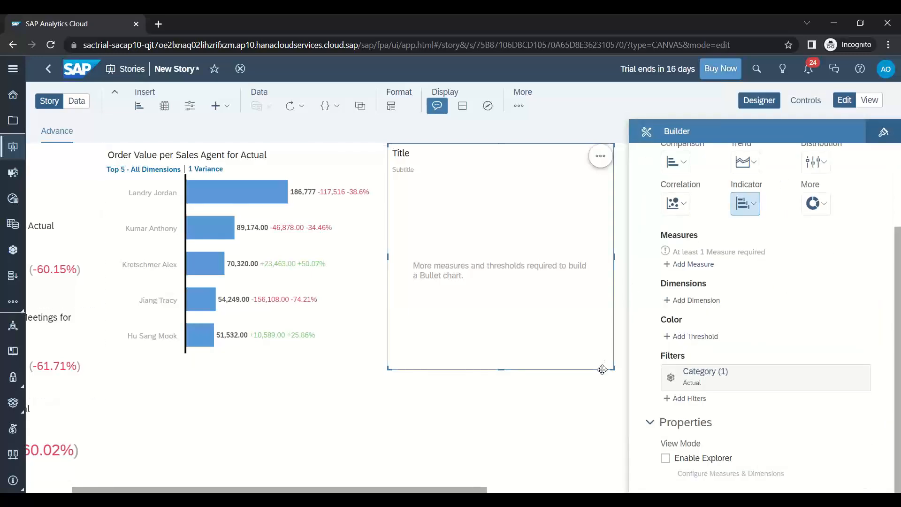
- Delete the empty bullet chart beside the Order Value per Sales Agent chart
{"action": "key", "text": "Delete"}
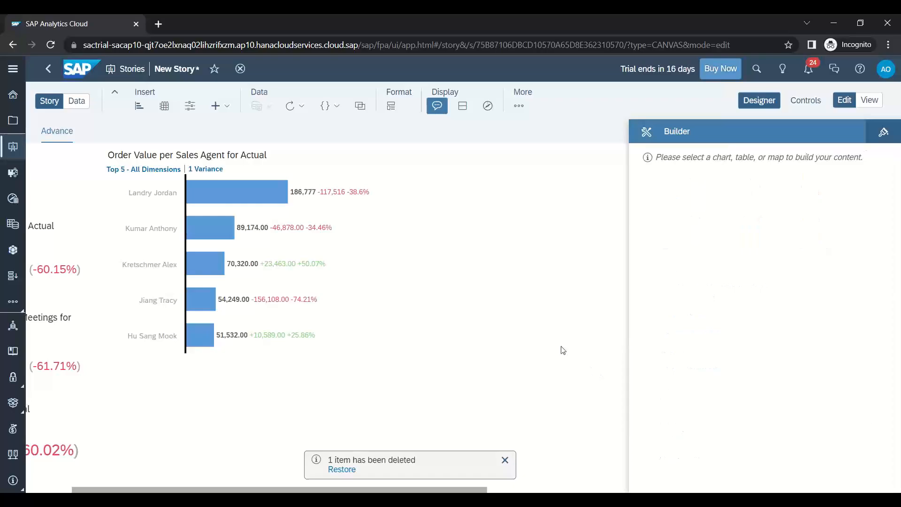
- Switch to the requirements PDF in Acrobat Reader, review Requirements 3 to 5 on thresholds, bullet chart and table style, and return to the story
{"action": "key", "text": "alt+Tab"}
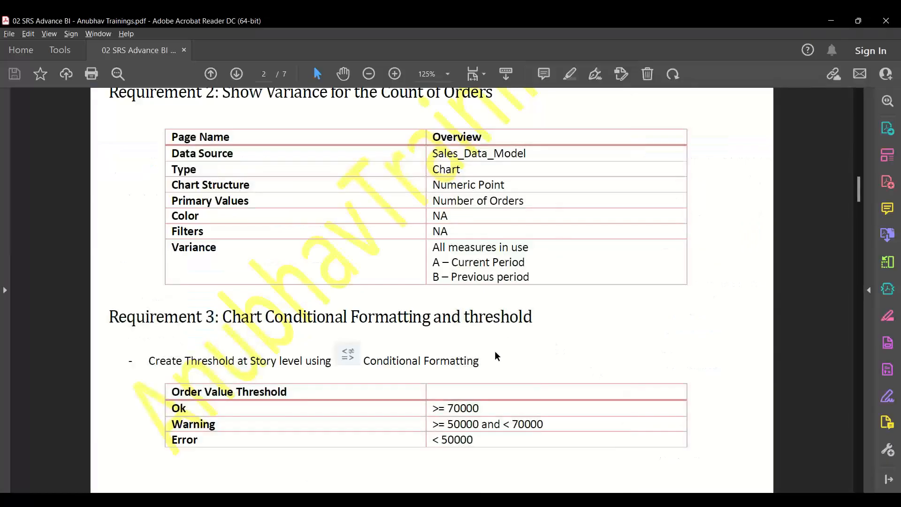
{"action": "scroll", "coordinate": [493, 351], "scroll_direction": "down", "scroll_amount": 5}
{"action": "scroll", "coordinate": [493, 353], "scroll_direction": "down", "scroll_amount": 6}
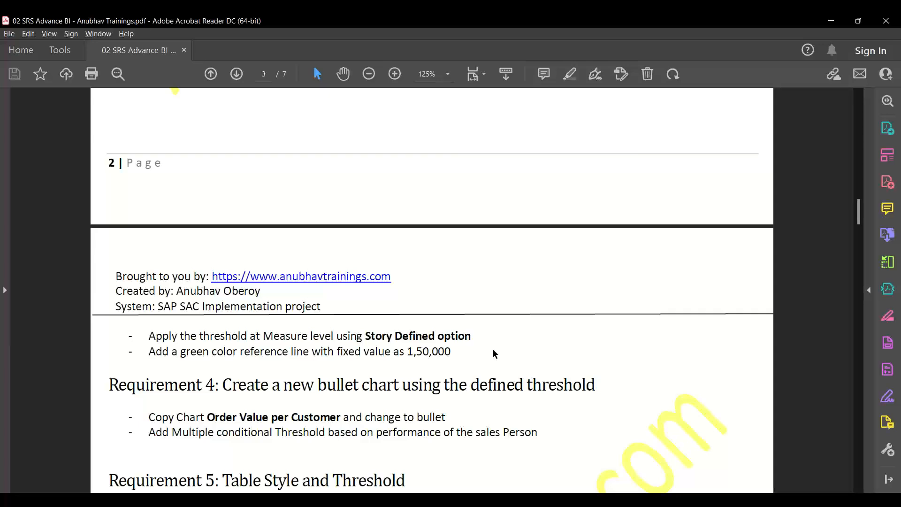
{"action": "scroll", "coordinate": [493, 353], "scroll_direction": "down", "scroll_amount": 3}
{"action": "left_click_drag", "start_coordinate": [222, 391], "coordinate": [406, 392]}
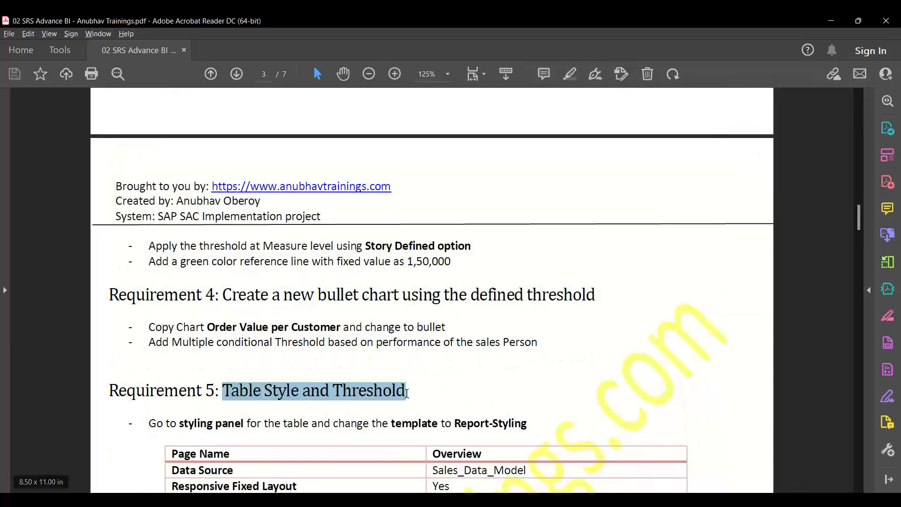
{"action": "scroll", "coordinate": [294, 419], "scroll_direction": "up", "scroll_amount": 15}
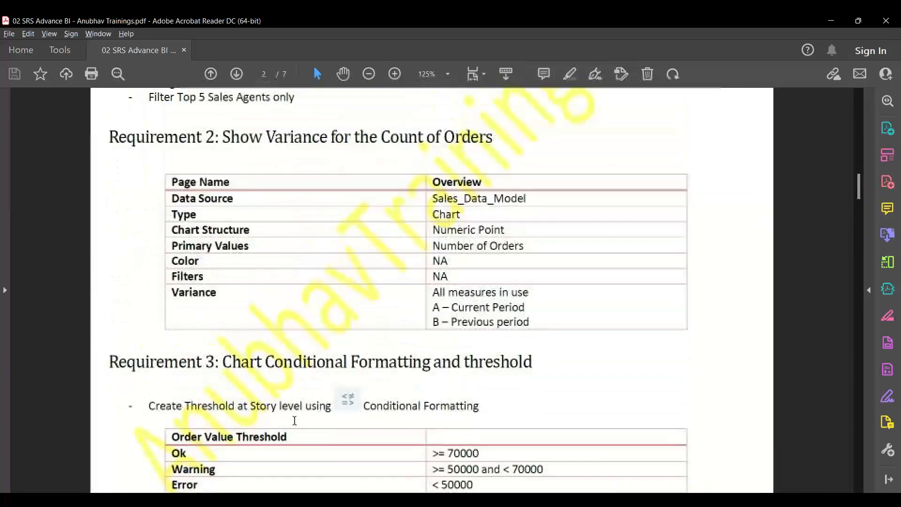
{"action": "scroll", "coordinate": [310, 400], "scroll_direction": "down", "scroll_amount": 3}
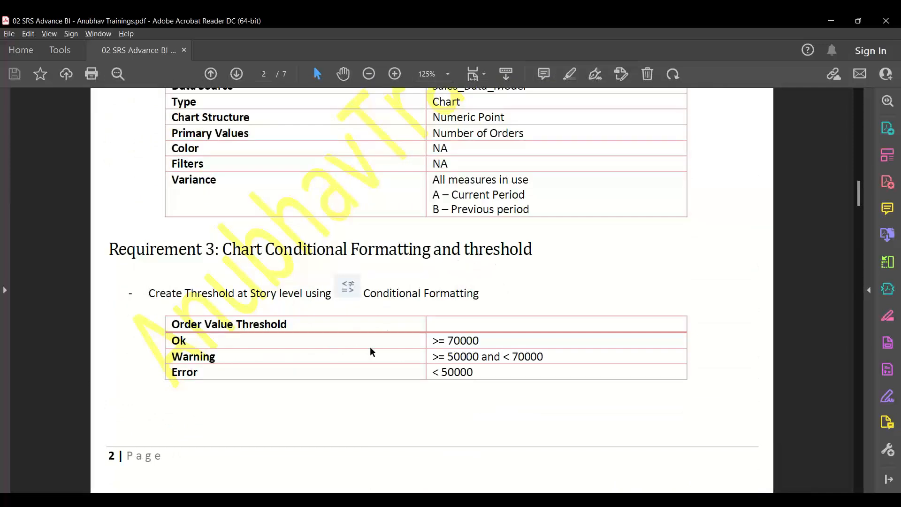
{"action": "scroll", "coordinate": [372, 351], "scroll_direction": "down", "scroll_amount": 1}
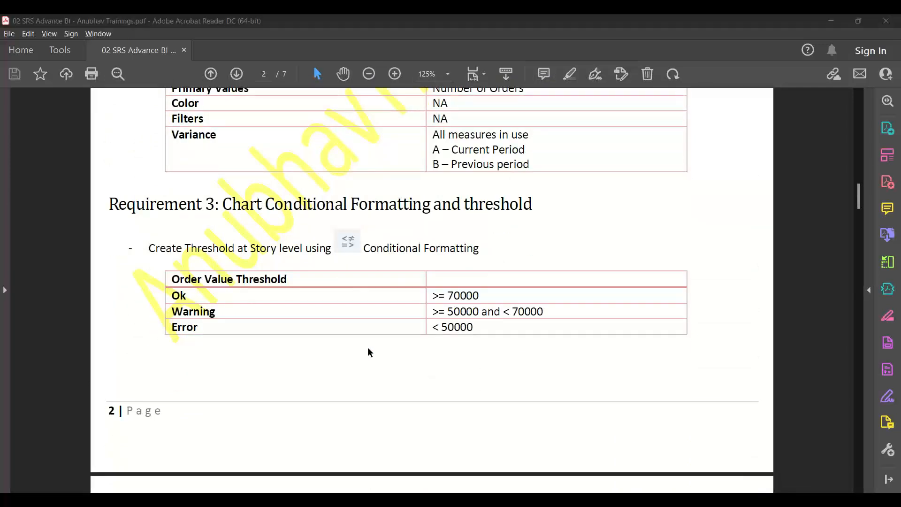
{"action": "key", "text": "alt+Tab"}
- Insert a table, place it directly below the Order Value per Sales Agent chart, and widen it beyond the chart's width
{"action": "left_click", "coordinate": [165, 109]}
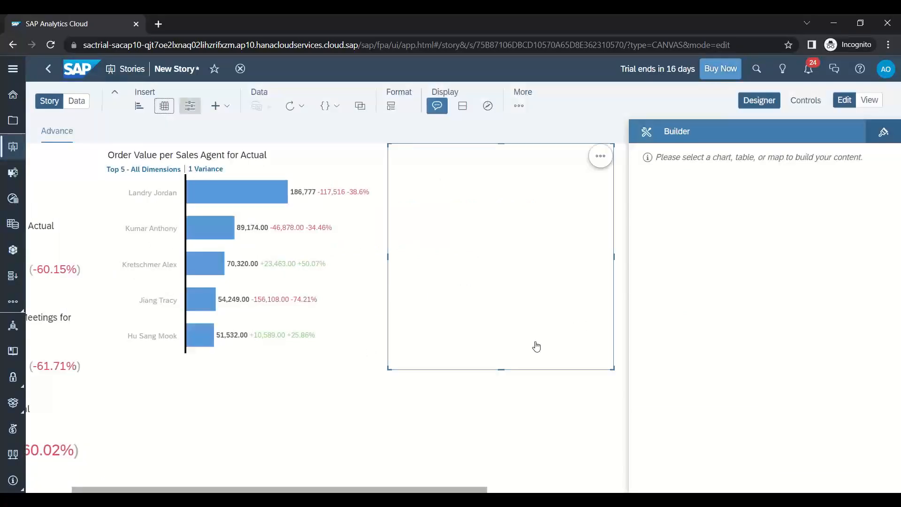
{"action": "left_click_drag", "start_coordinate": [539, 369], "coordinate": [262, 483]}
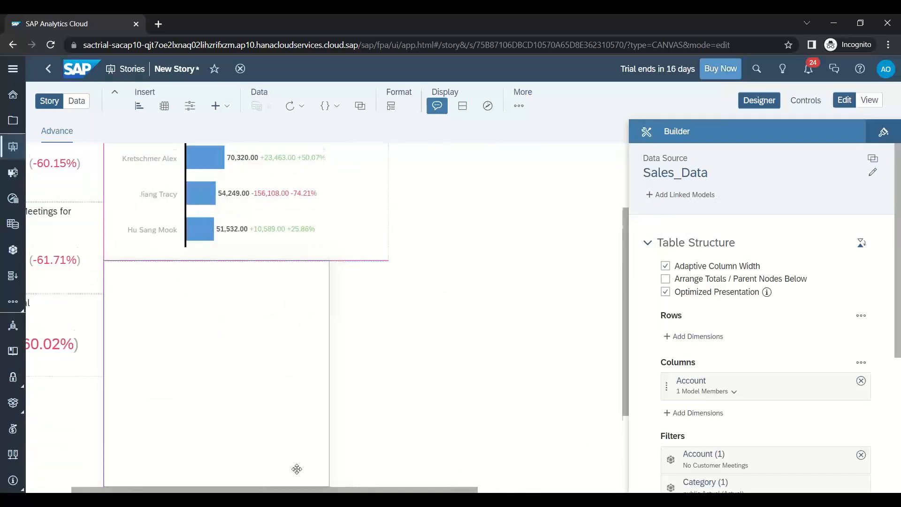
{"action": "left_click_drag", "start_coordinate": [331, 365], "coordinate": [607, 371]}
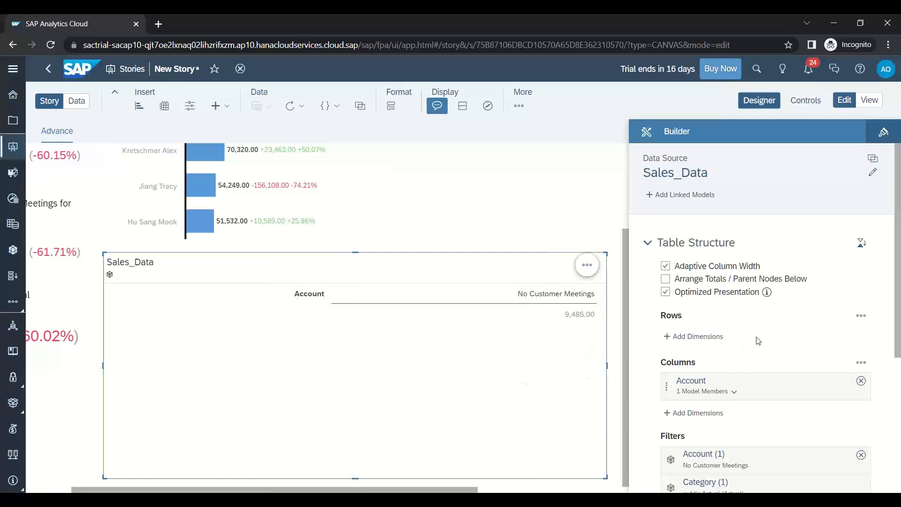
- Add the Sales Agent, Country and Customer Segment dimensions to the table's rows
{"action": "left_click", "coordinate": [707, 338]}
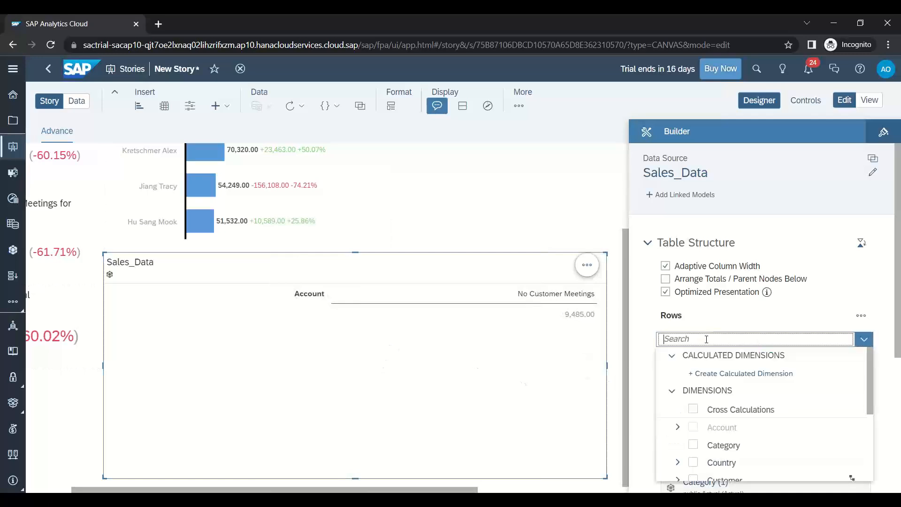
{"action": "scroll", "coordinate": [689, 413], "scroll_direction": "down", "scroll_amount": 5}
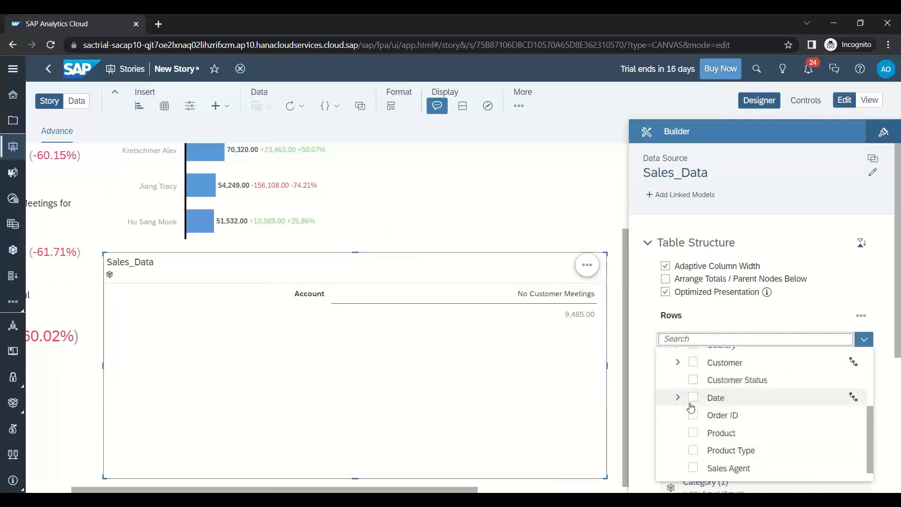
{"action": "scroll", "coordinate": [690, 407], "scroll_direction": "down", "scroll_amount": 1}
{"action": "left_click", "coordinate": [693, 453]}
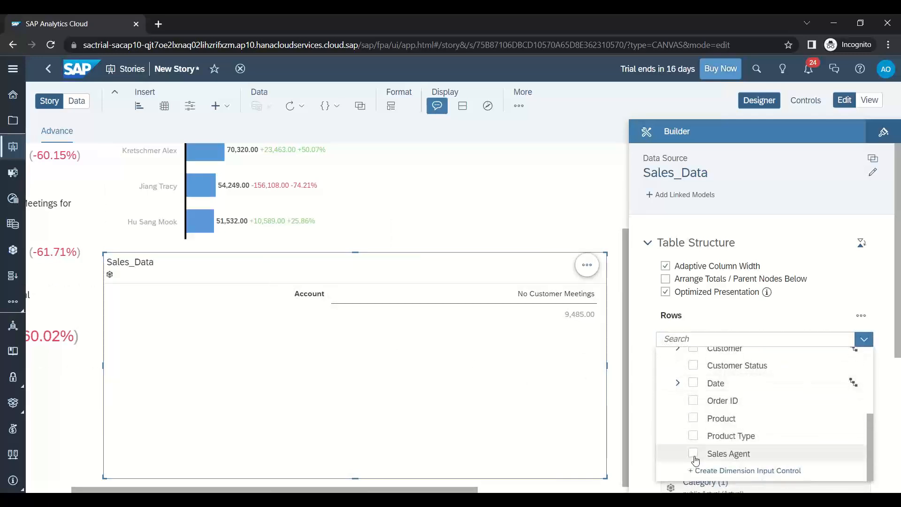
{"action": "left_click", "coordinate": [694, 419]}
{"action": "scroll", "coordinate": [692, 420], "scroll_direction": "up", "scroll_amount": 2}
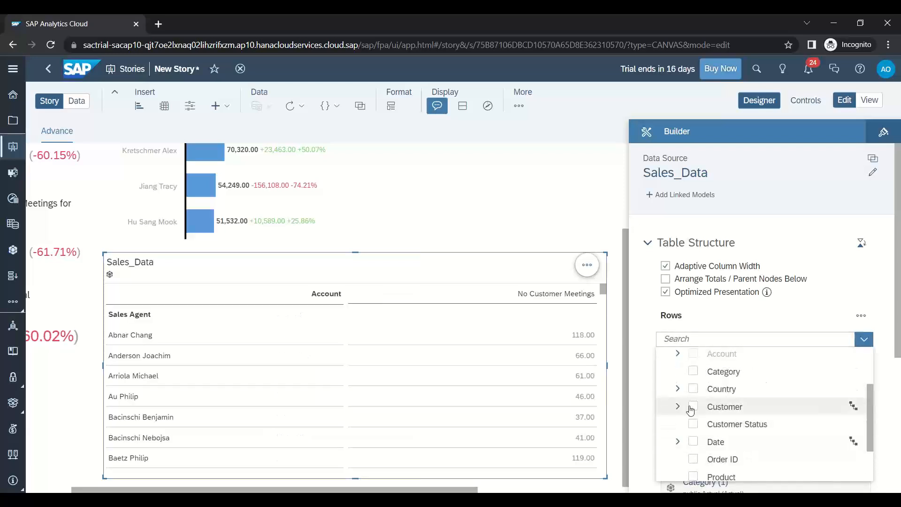
{"action": "left_click", "coordinate": [693, 407]}
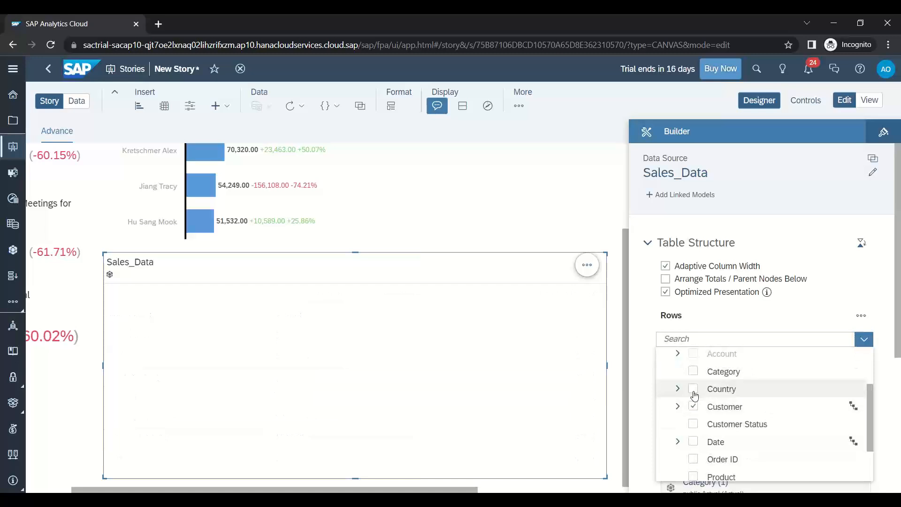
{"action": "left_click", "coordinate": [694, 389]}
{"action": "left_click", "coordinate": [677, 406]}
{"action": "left_click", "coordinate": [699, 425]}
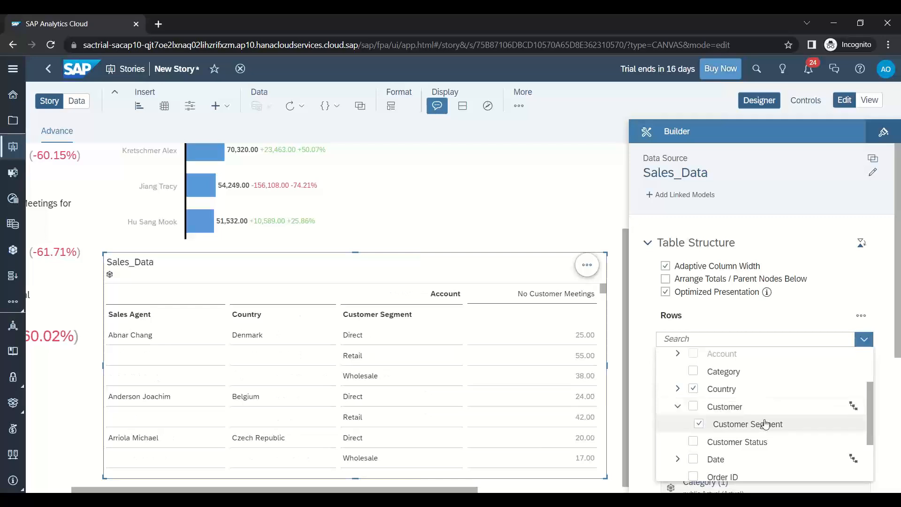
{"action": "left_click", "coordinate": [680, 407]}
{"action": "scroll", "coordinate": [699, 441], "scroll_direction": "down", "scroll_amount": 3}
{"action": "left_click", "coordinate": [639, 388]}
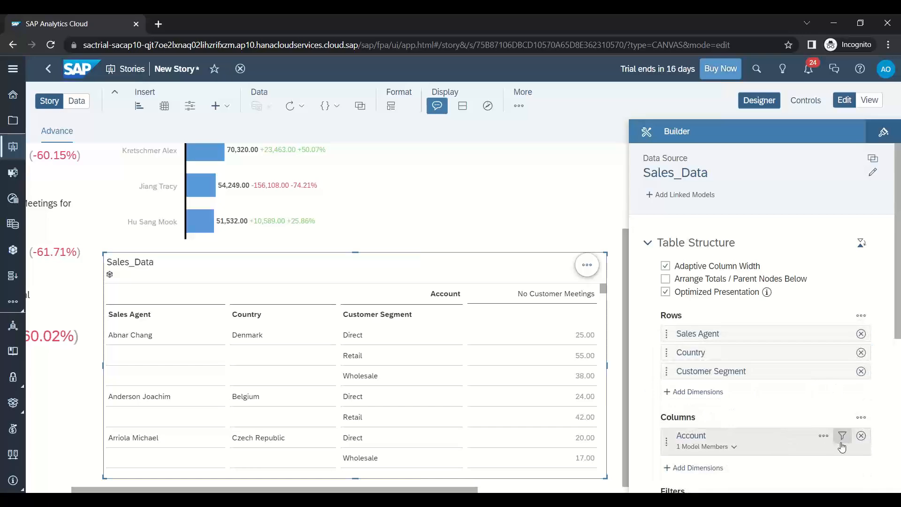
- Filter the table's Account column to Units Sold and Order Value instead of No Customer Meetings
{"action": "left_click", "coordinate": [844, 438]}
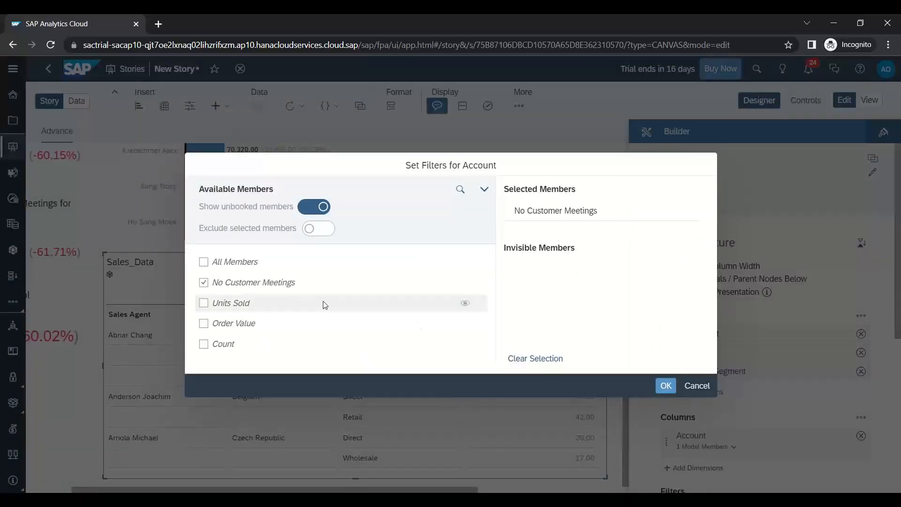
{"action": "left_click", "coordinate": [203, 282]}
{"action": "left_click", "coordinate": [203, 323]}
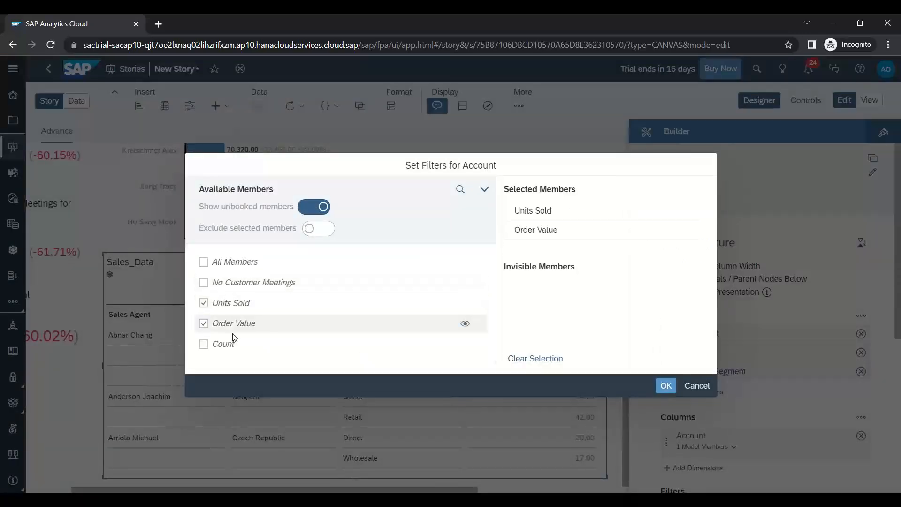
{"action": "left_click", "coordinate": [666, 385]}
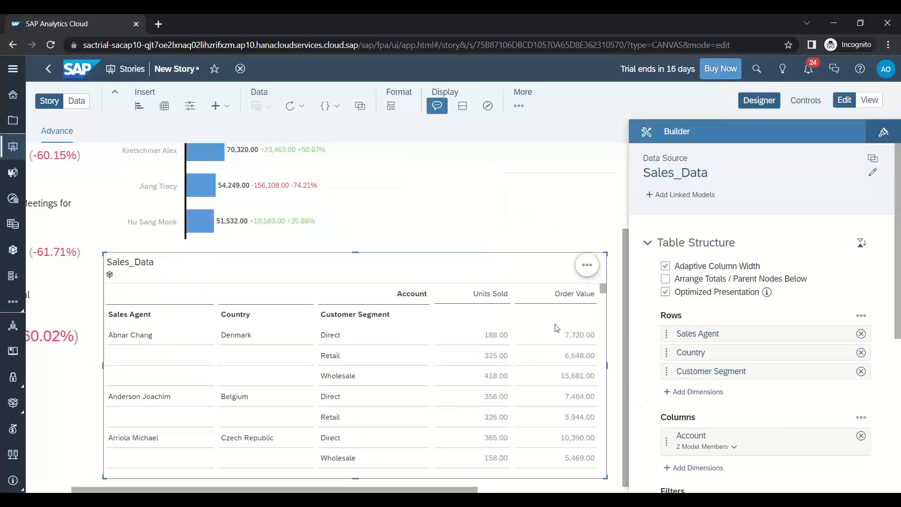
- Switch to the requirements PDF in Acrobat Reader, examine the Order Value threshold ranges and how to apply them, and return to the story
{"action": "key", "text": "alt+Tab"}
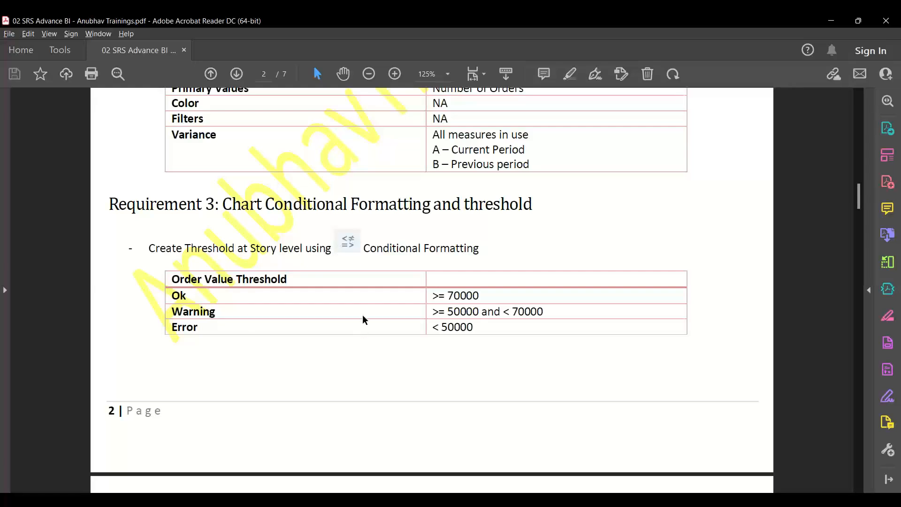
{"action": "scroll", "coordinate": [363, 318], "scroll_direction": "down", "scroll_amount": 4}
{"action": "left_click_drag", "start_coordinate": [172, 184], "coordinate": [228, 187]}
{"action": "left_click_drag", "start_coordinate": [452, 210], "coordinate": [489, 210]}
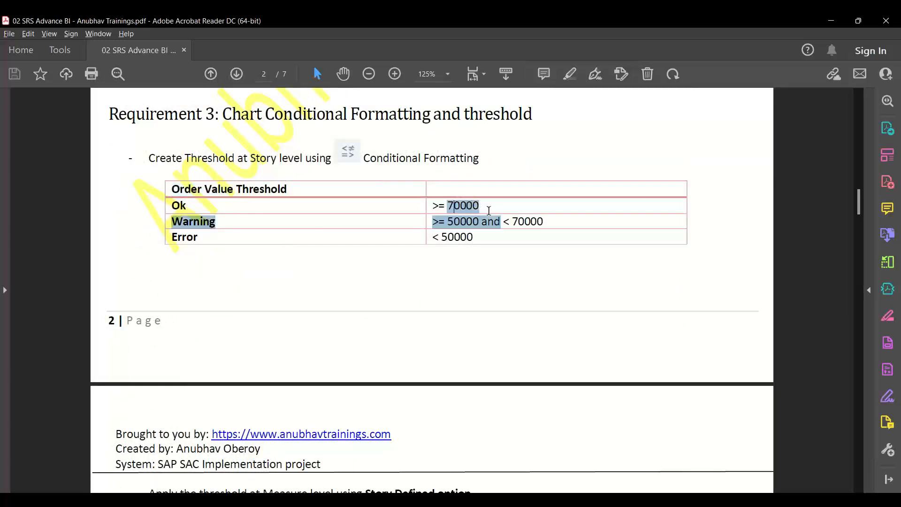
{"action": "left_click", "coordinate": [469, 210]}
{"action": "left_click", "coordinate": [460, 221]}
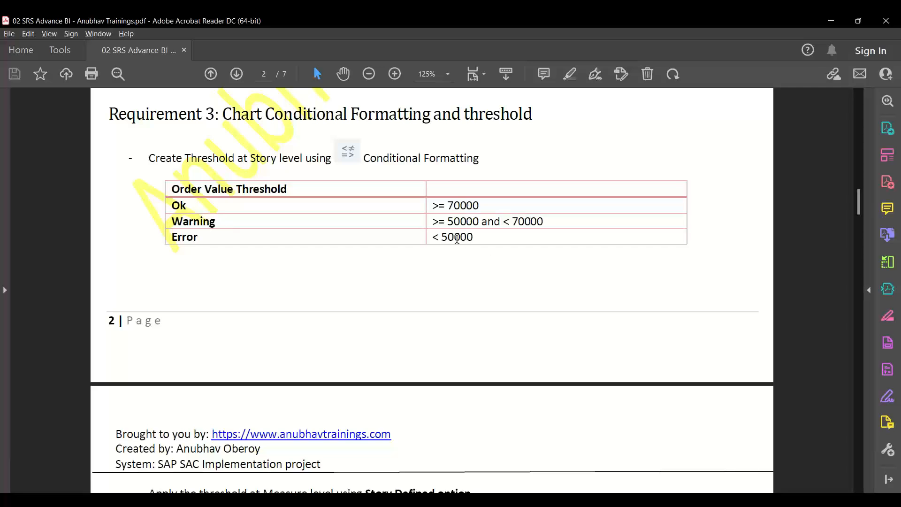
{"action": "scroll", "coordinate": [455, 243], "scroll_direction": "down", "scroll_amount": 3}
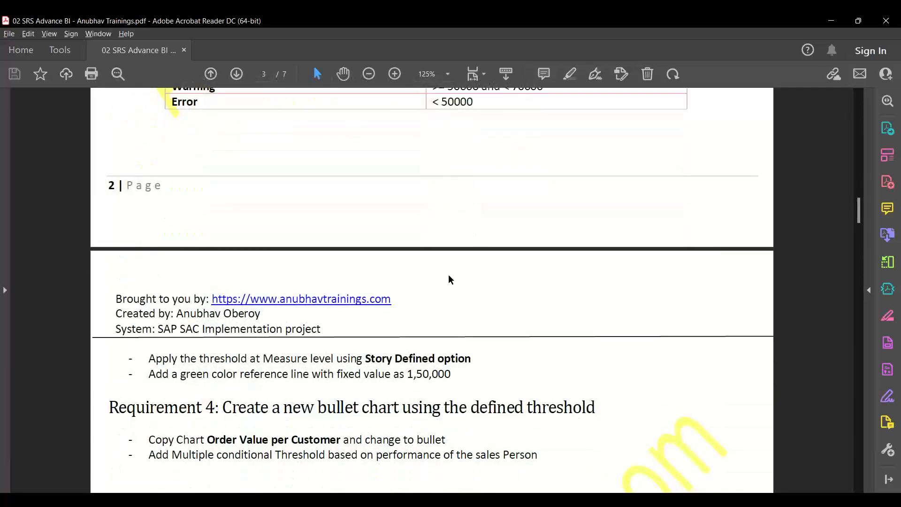
{"action": "scroll", "coordinate": [449, 276], "scroll_direction": "up", "scroll_amount": 2}
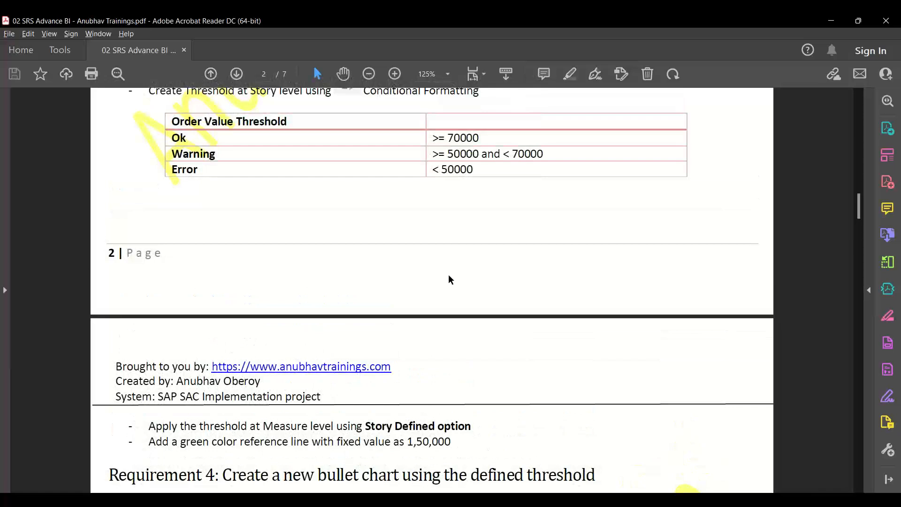
{"action": "scroll", "coordinate": [449, 275], "scroll_direction": "up", "scroll_amount": 1}
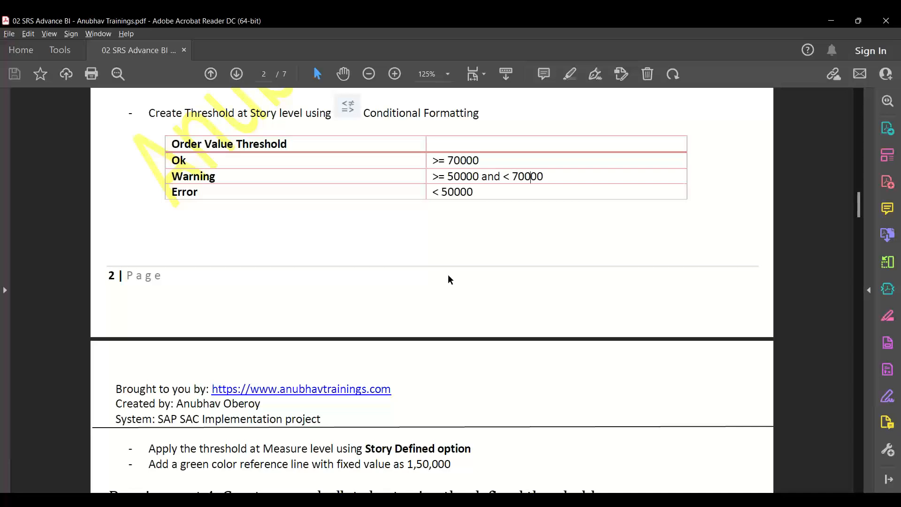
{"action": "key", "text": "alt+Tab"}
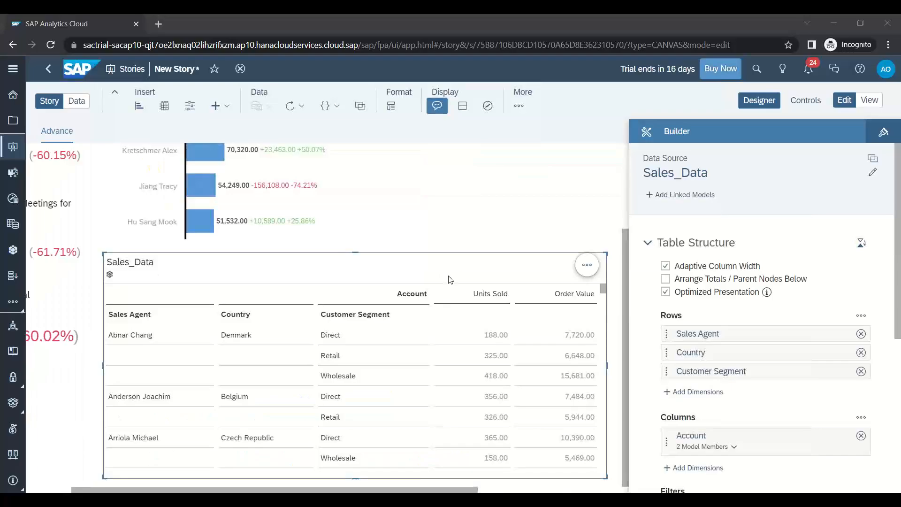
- Compare the sales agent chart in the story with the Order Value thresholds in the Acrobat Reader PDF, ending on the PDF
{"action": "key", "text": "alt+Tab"}
{"action": "key", "text": "alt+Tab"}
{"action": "key", "text": "Escape"}
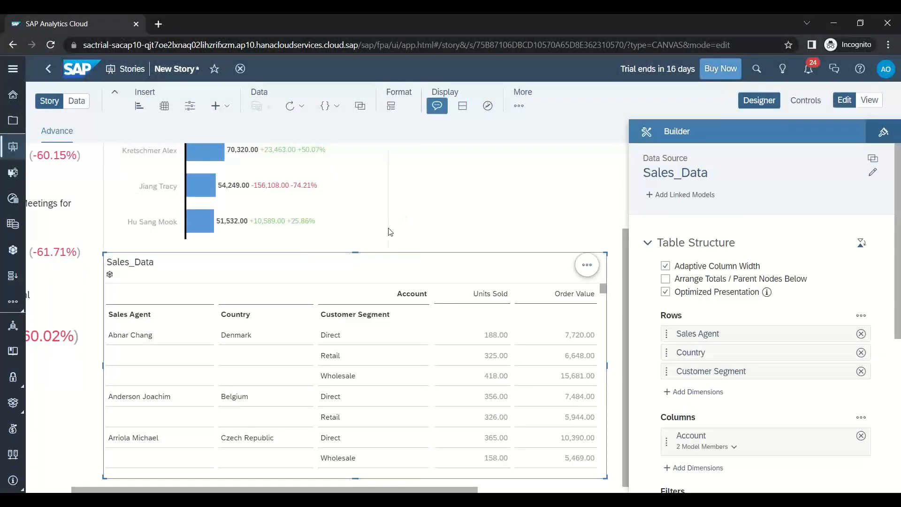
{"action": "scroll", "coordinate": [394, 224], "scroll_direction": "up", "scroll_amount": 3}
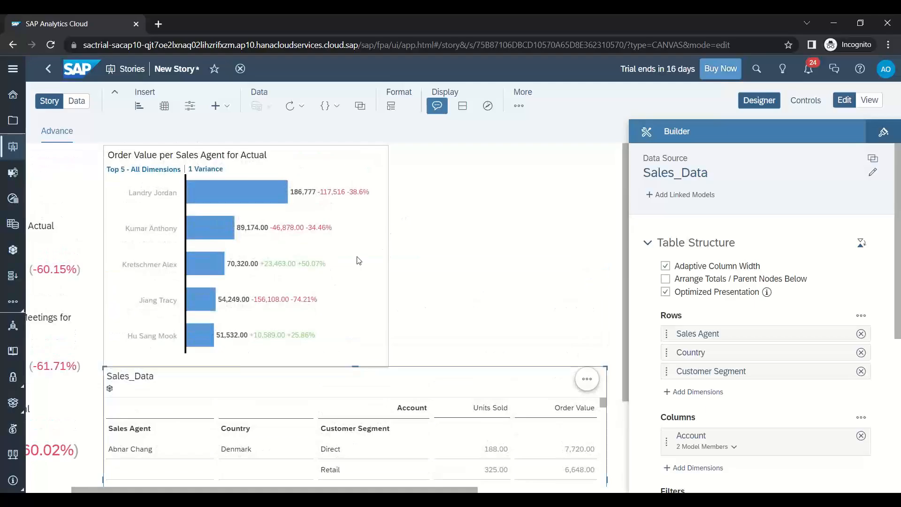
{"action": "key", "text": "alt+Tab"}
{"action": "key", "text": "alt+Tab"}
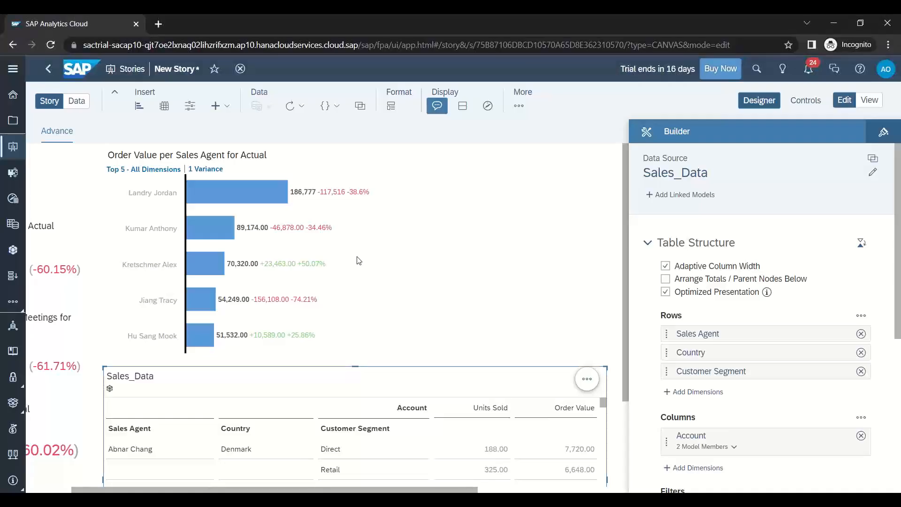
{"action": "key", "text": "alt+Tab"}
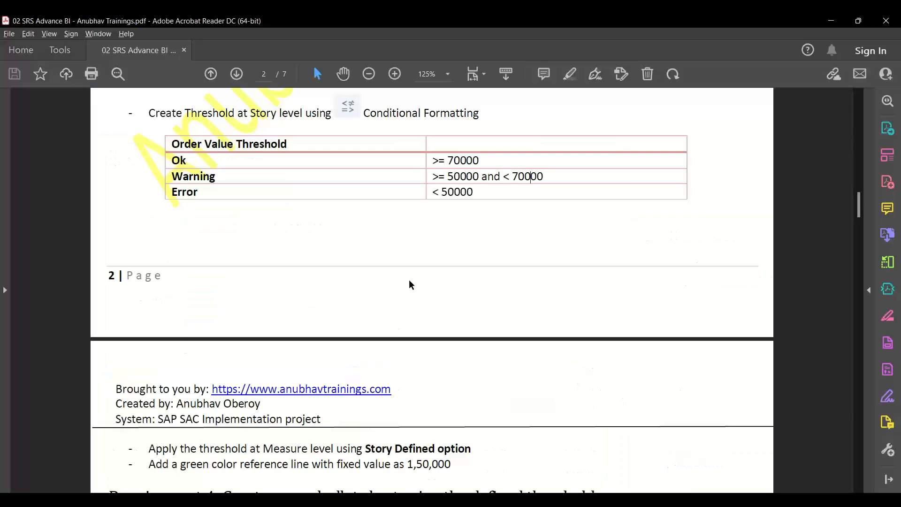
- Examine the Order Value threshold ranges in the PDF, switch back to the SAP Analytics Cloud story, and compare the sales agents' bars with them
{"action": "double_click", "coordinate": [450, 162]}
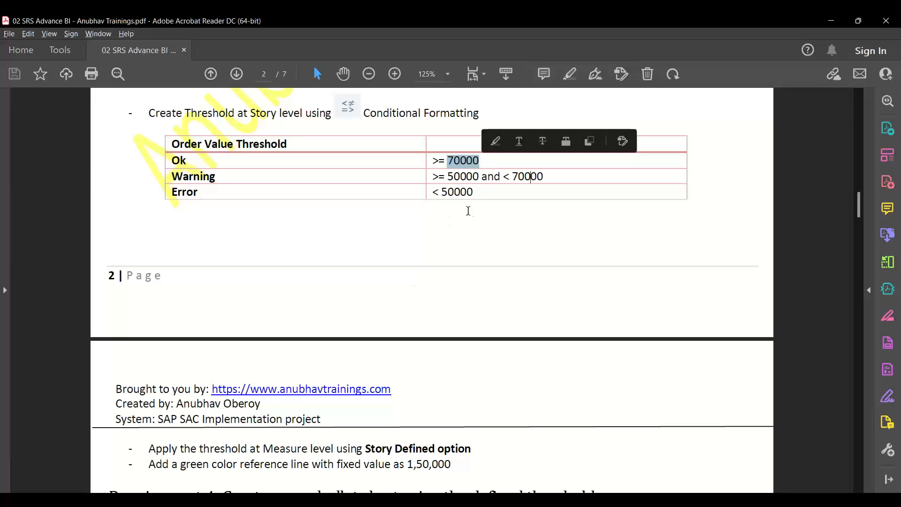
{"action": "left_click", "coordinate": [555, 183]}
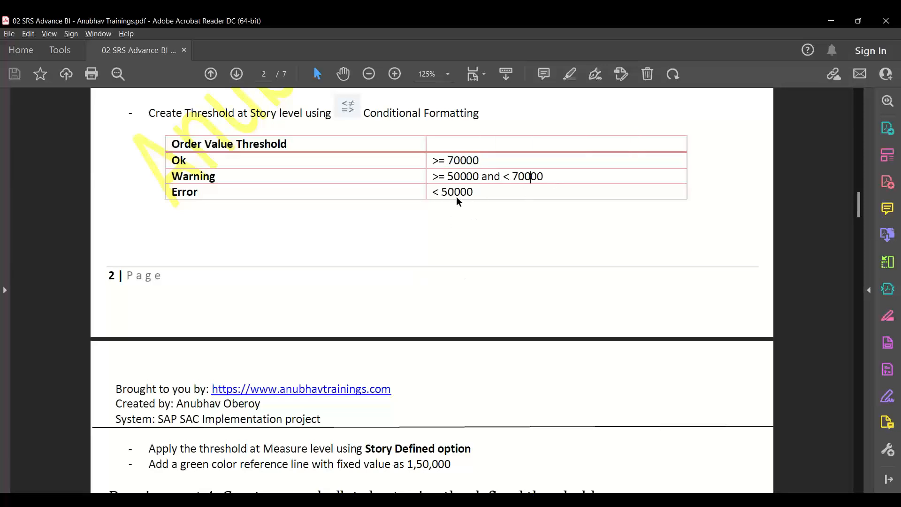
{"action": "key", "text": "alt+Tab"}
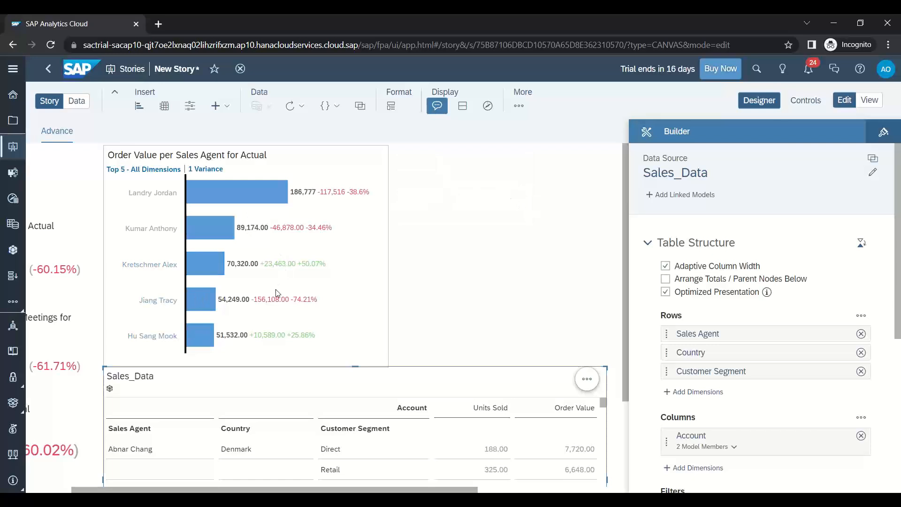
{"action": "mouse_move", "coordinate": [332, 199]}
{"action": "mouse_move", "coordinate": [251, 235]}
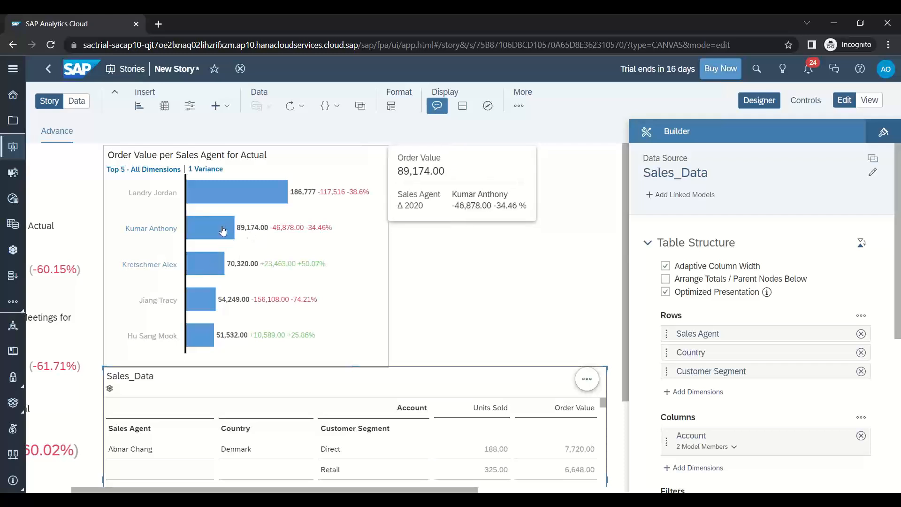
{"action": "mouse_move", "coordinate": [223, 234]}
{"action": "mouse_move", "coordinate": [219, 257]}
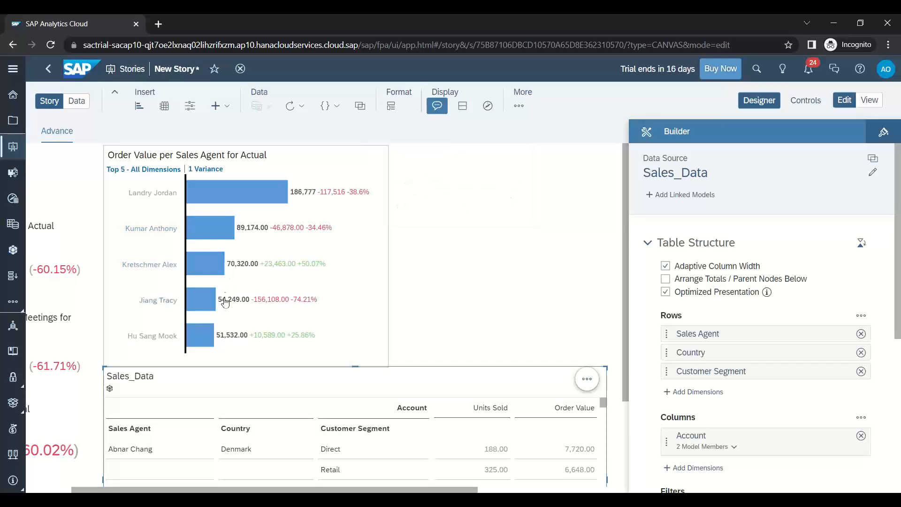
{"action": "mouse_move", "coordinate": [212, 338]}
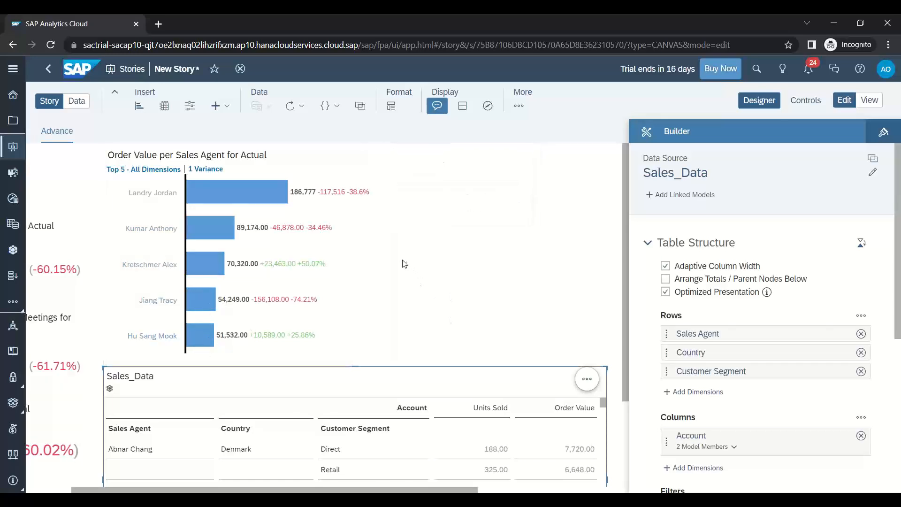
- Open the story's Conditional Formatting settings and check whether any model-defined thresholds exist
{"action": "left_click", "coordinate": [519, 107]}
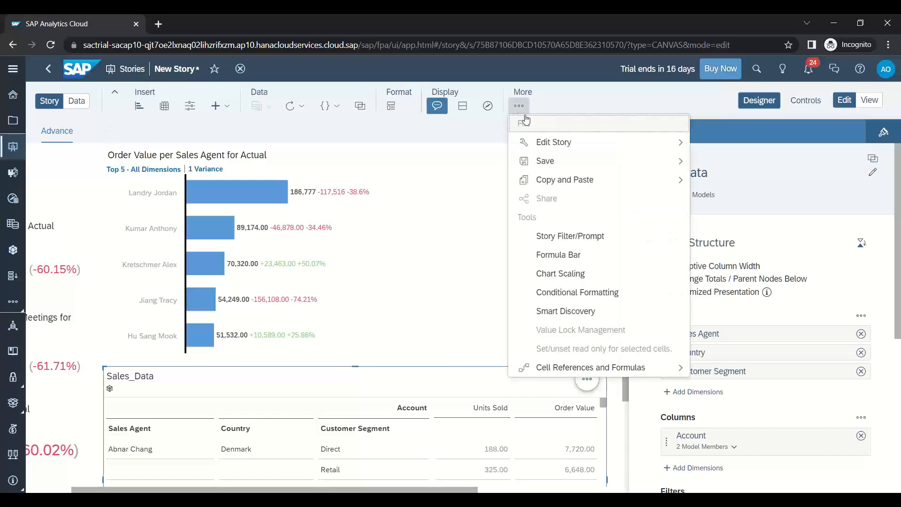
{"action": "left_click", "coordinate": [572, 293]}
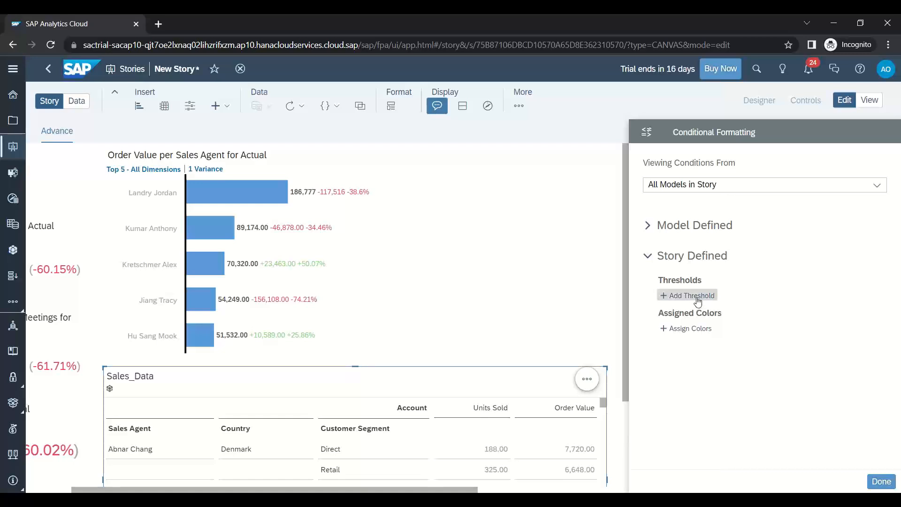
{"action": "left_click", "coordinate": [647, 225]}
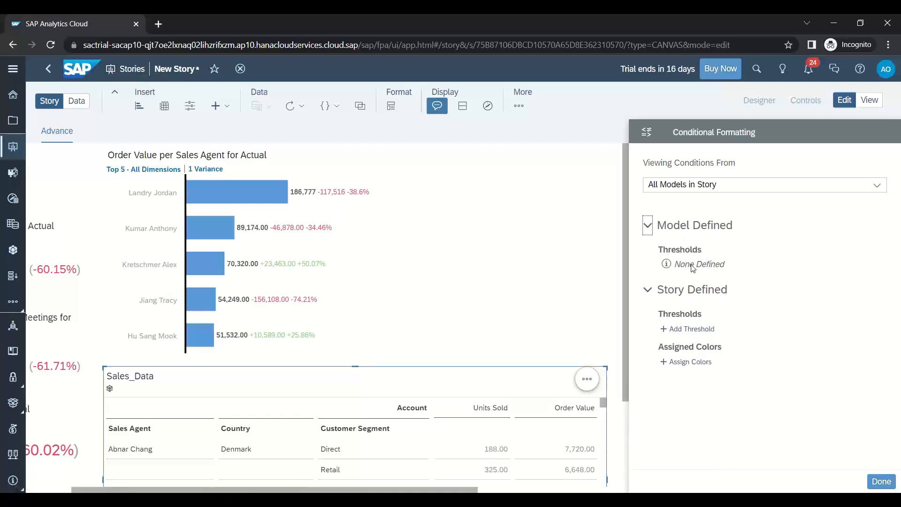
{"action": "left_click", "coordinate": [648, 228]}
{"action": "left_click", "coordinate": [648, 227]}
{"action": "left_click", "coordinate": [648, 228]}
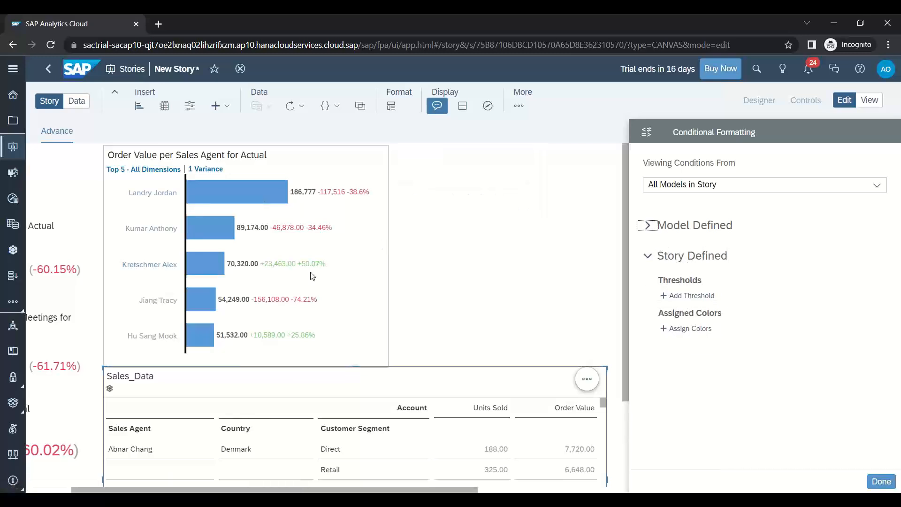
- Add a story-defined threshold for the Order Value measure of the Sales_Data model
{"action": "left_click", "coordinate": [692, 297]}
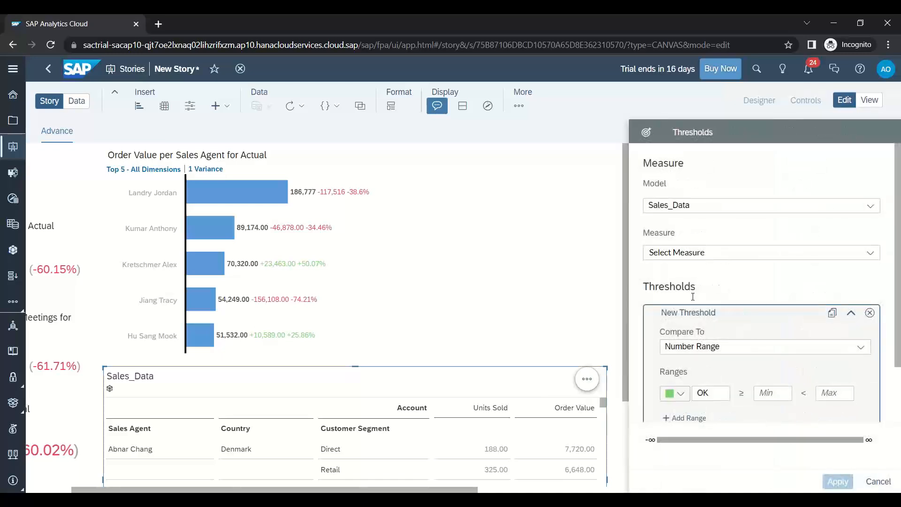
{"action": "left_click", "coordinate": [870, 207]}
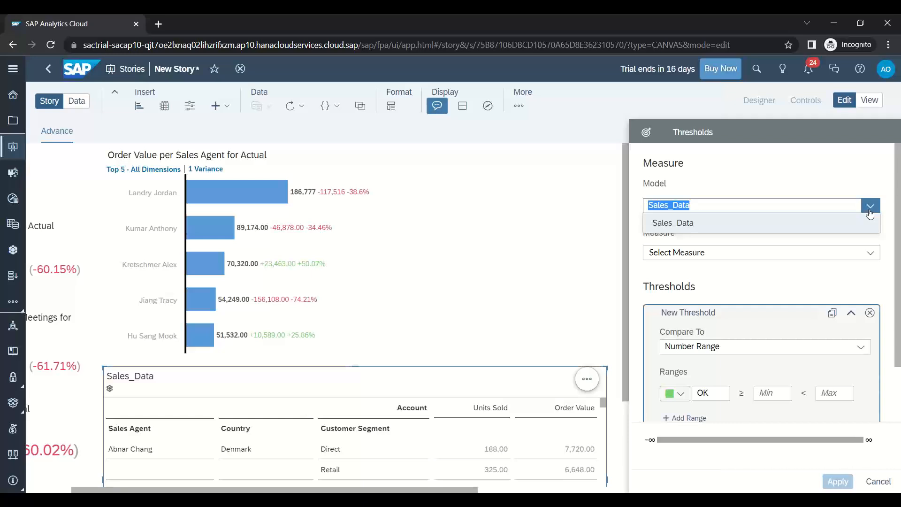
{"action": "left_click", "coordinate": [870, 214]}
{"action": "left_click", "coordinate": [871, 252]}
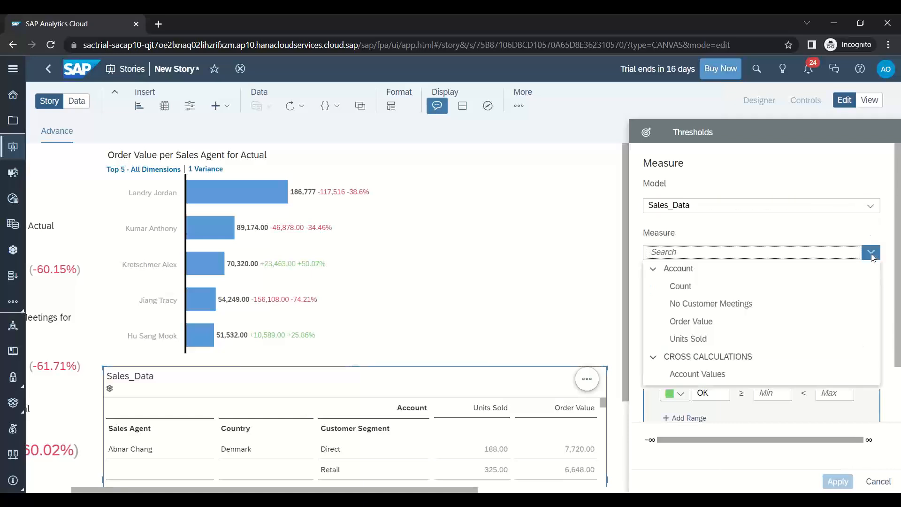
{"action": "left_click", "coordinate": [710, 324]}
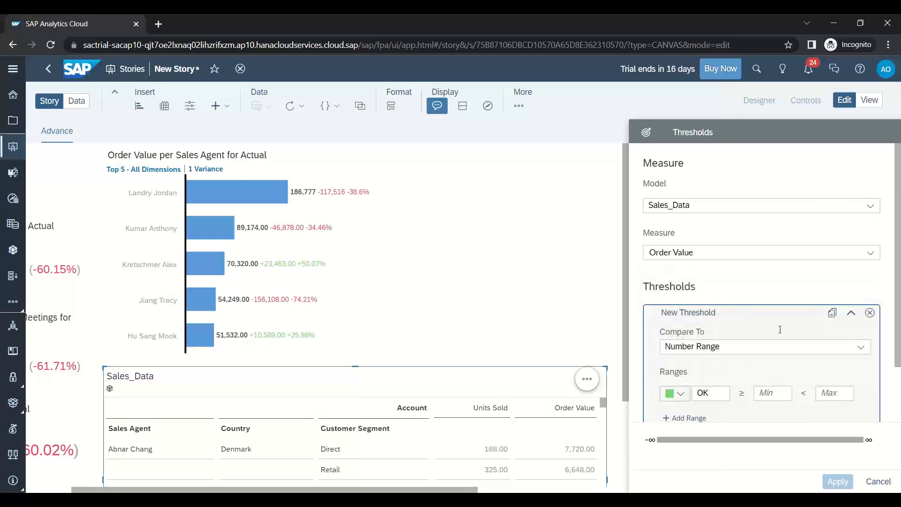
- Set the minimum of the threshold's OK range to 90000
{"action": "left_click", "coordinate": [779, 394]}
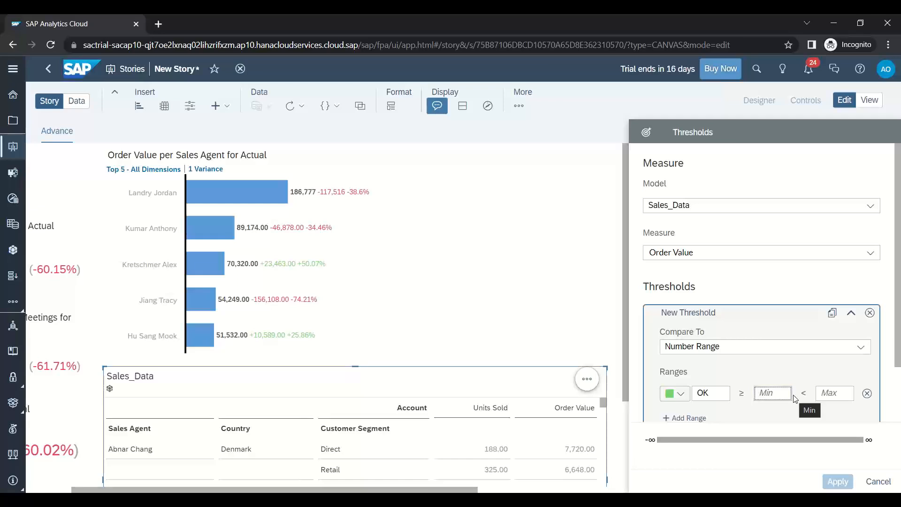
{"action": "type", "text": "90"}
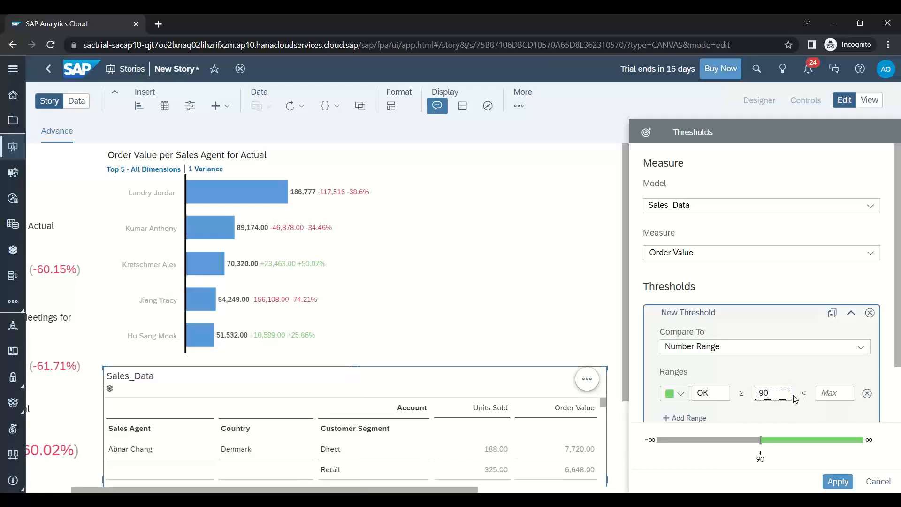
{"action": "type", "text": "000"}
- Add a Warning range to the threshold with a minimum of 60000 and a maximum of 90000
{"action": "scroll", "coordinate": [804, 368], "scroll_direction": "down", "scroll_amount": 2}
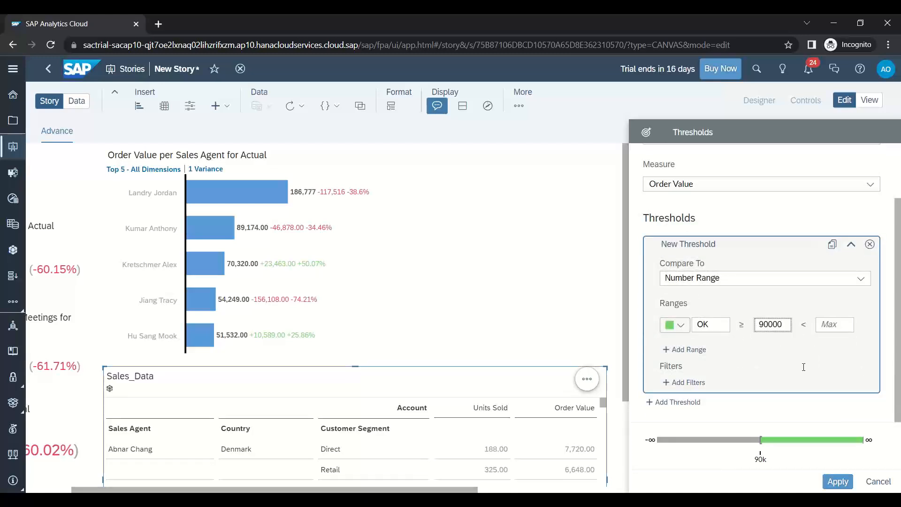
{"action": "left_click", "coordinate": [685, 349]}
{"action": "left_click", "coordinate": [772, 348]}
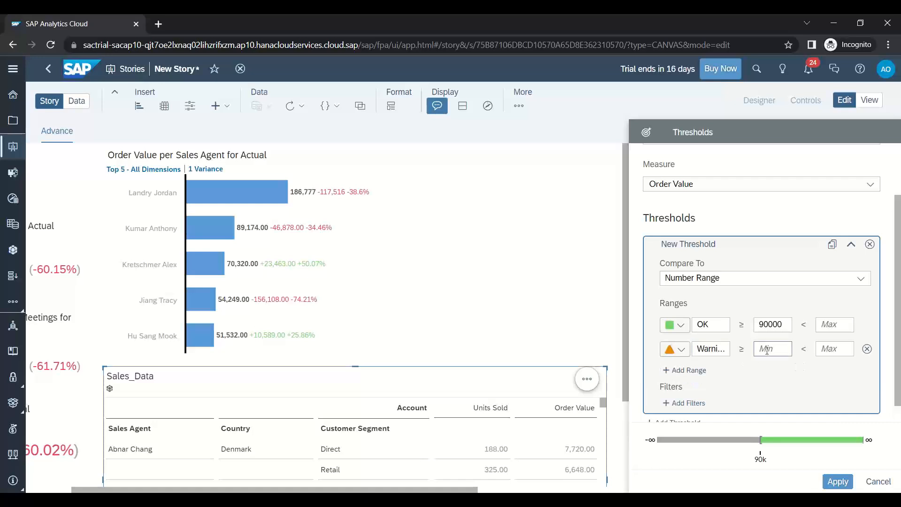
{"action": "type", "text": "60000"}
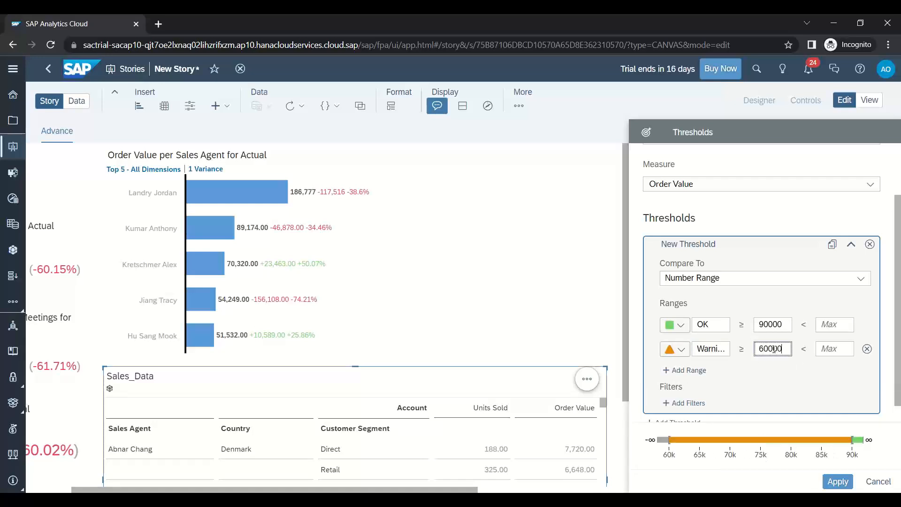
{"action": "key", "text": "Tab"}
{"action": "type", "text": "90000"}
- Add a Critical range to the threshold with no minimum and a maximum of 60000
{"action": "left_click", "coordinate": [684, 369]}
{"action": "double_click", "coordinate": [779, 374]}
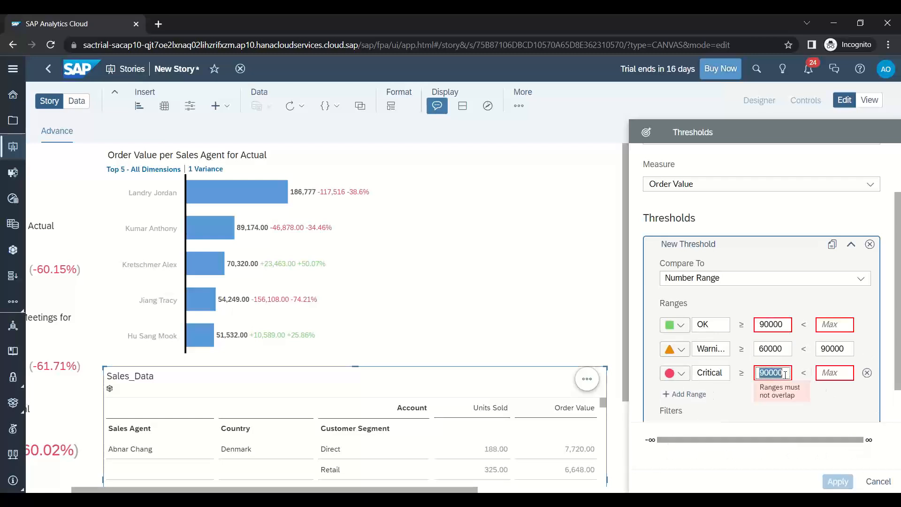
{"action": "key", "text": "BackSpace"}
{"action": "key", "text": "Tab"}
{"action": "type", "text": "60000"}
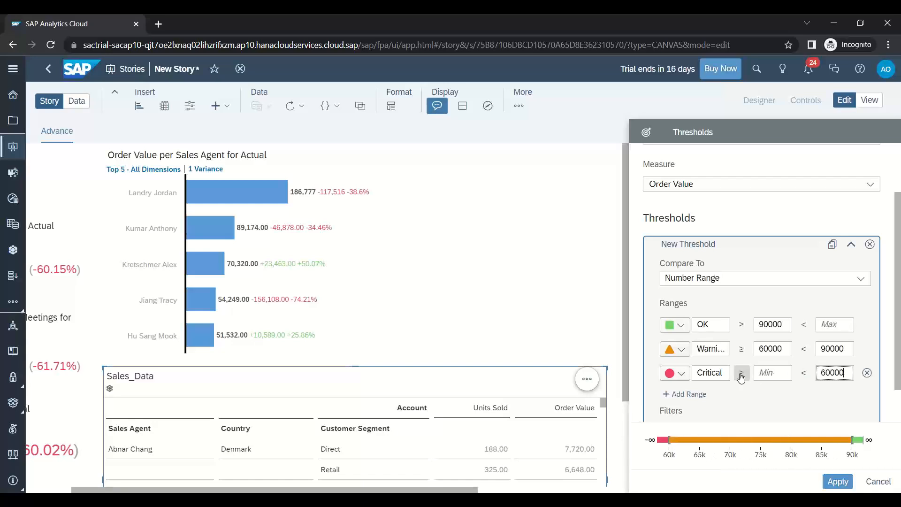
{"action": "left_click", "coordinate": [784, 402]}
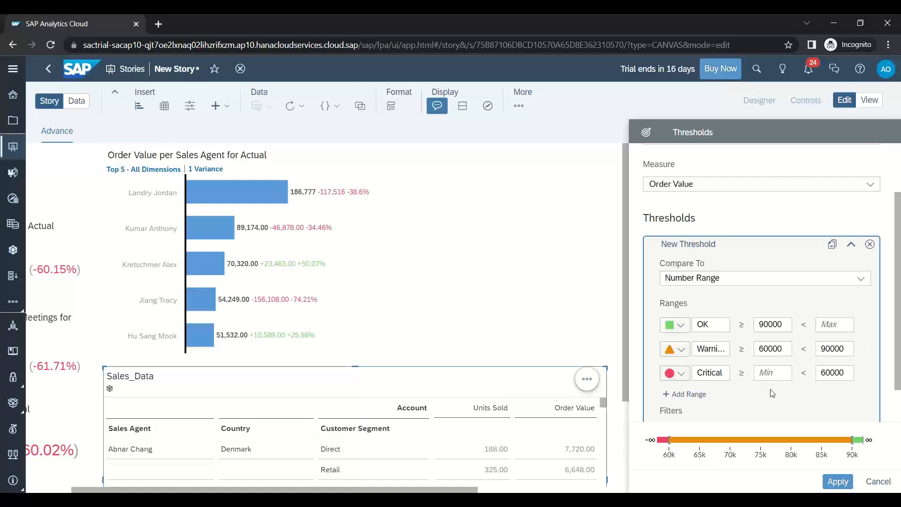
- Review the threshold's measure and ranges, apply the threshold, and finish the conditional formatting
{"action": "scroll", "coordinate": [772, 392], "scroll_direction": "down", "scroll_amount": 1}
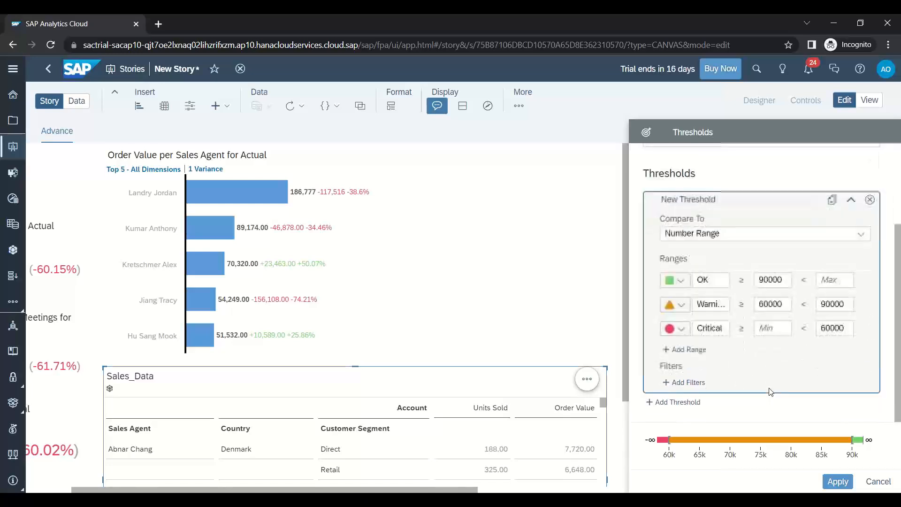
{"action": "scroll", "coordinate": [771, 392], "scroll_direction": "up", "scroll_amount": 3}
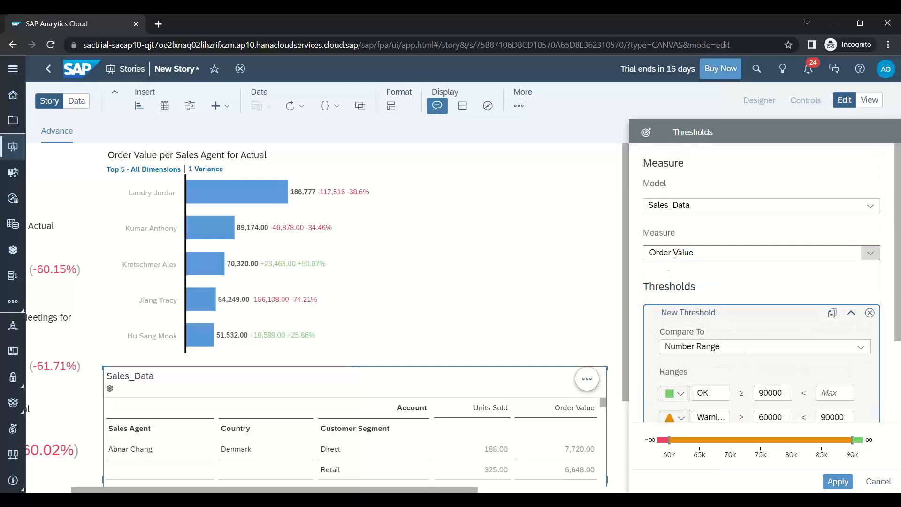
{"action": "left_click", "coordinate": [837, 486]}
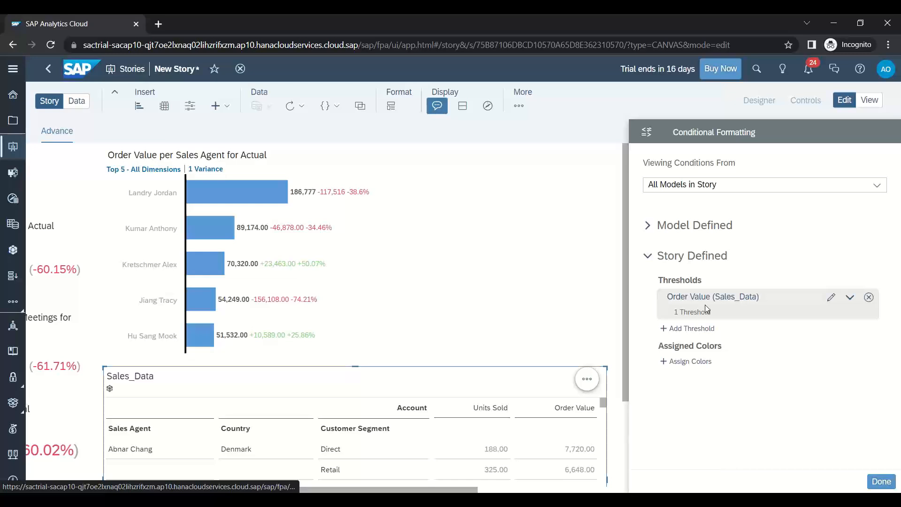
{"action": "left_click", "coordinate": [887, 484]}
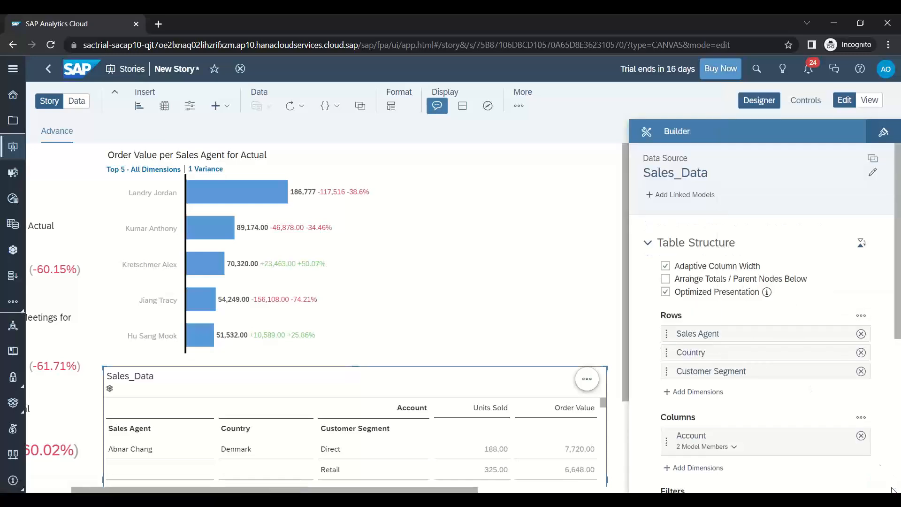
- Show the Story Defined threshold on the sales agent chart's Order Value measure and inspect the bars' threshold details
{"action": "left_click", "coordinate": [380, 210]}
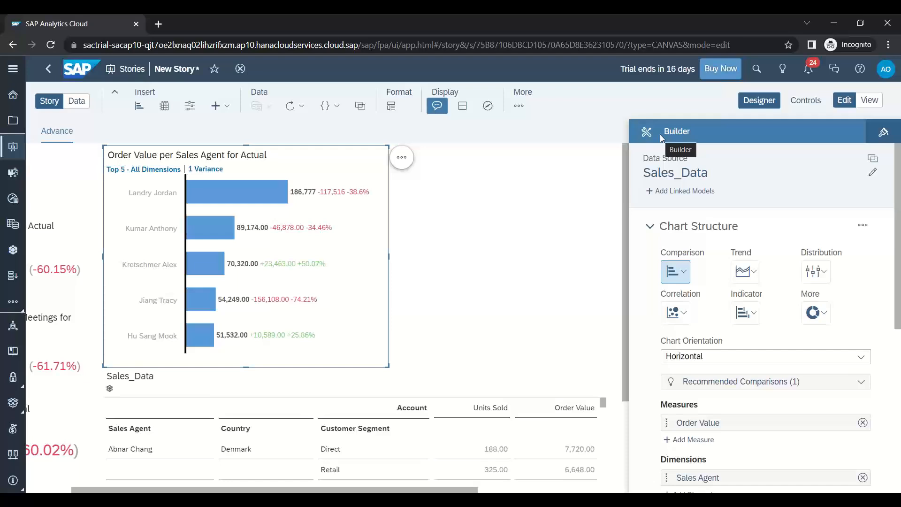
{"action": "scroll", "coordinate": [747, 272], "scroll_direction": "down", "scroll_amount": 3}
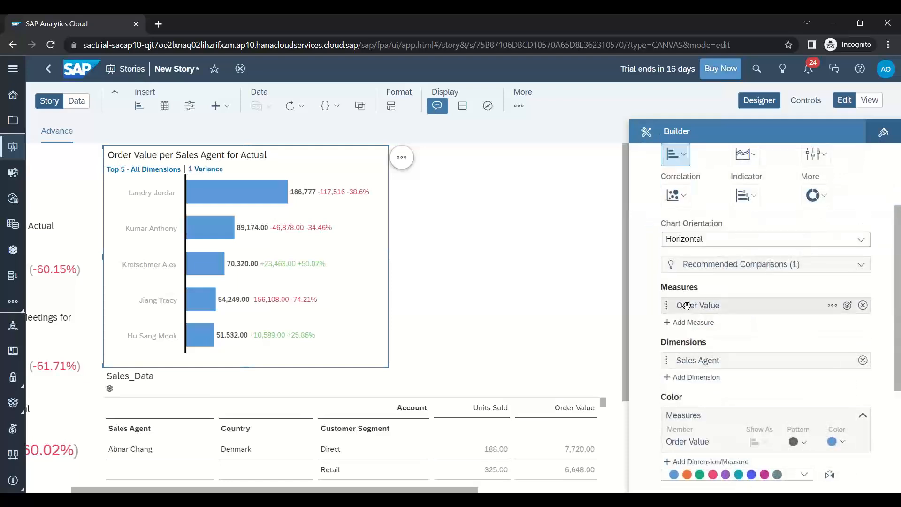
{"action": "left_click", "coordinate": [847, 306]}
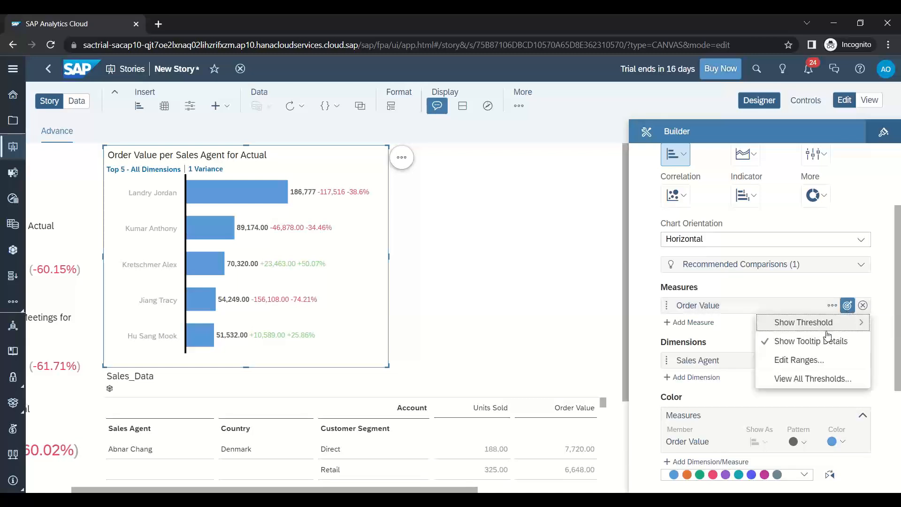
{"action": "mouse_move", "coordinate": [816, 328]}
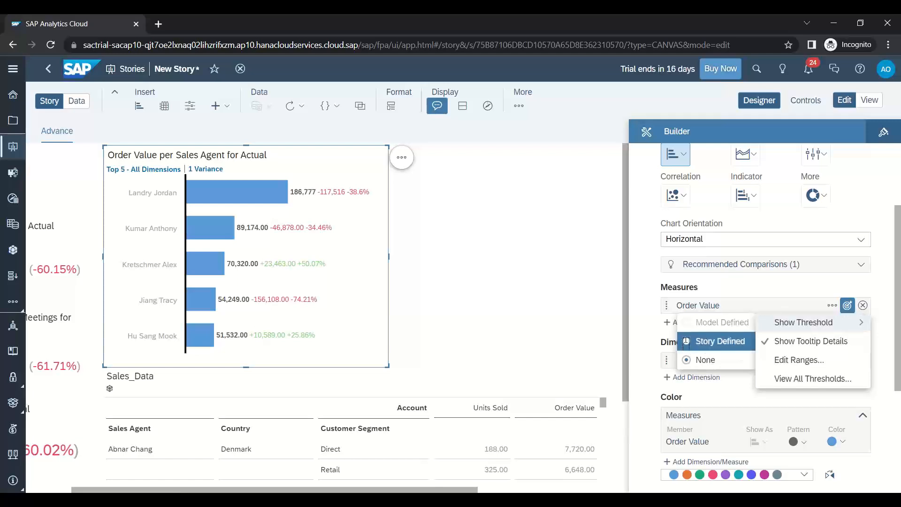
{"action": "left_click", "coordinate": [686, 343]}
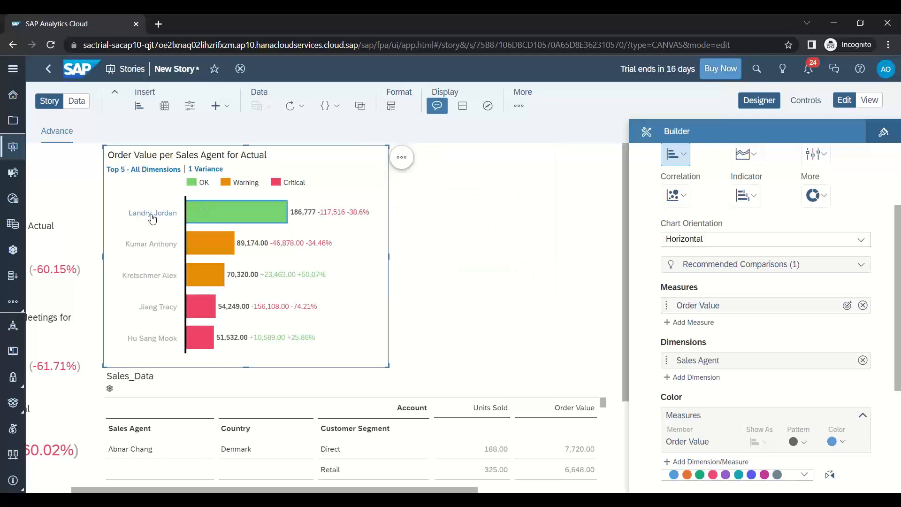
{"action": "mouse_move", "coordinate": [304, 218]}
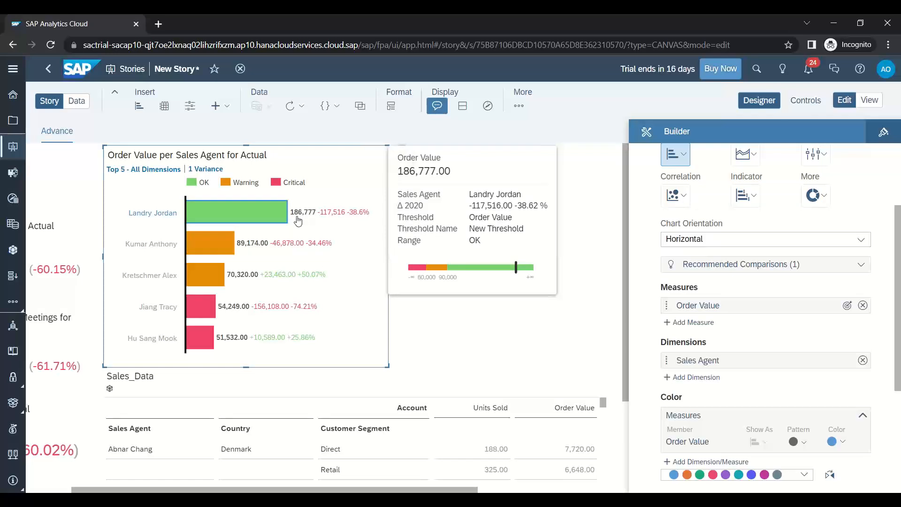
{"action": "mouse_move", "coordinate": [261, 272]}
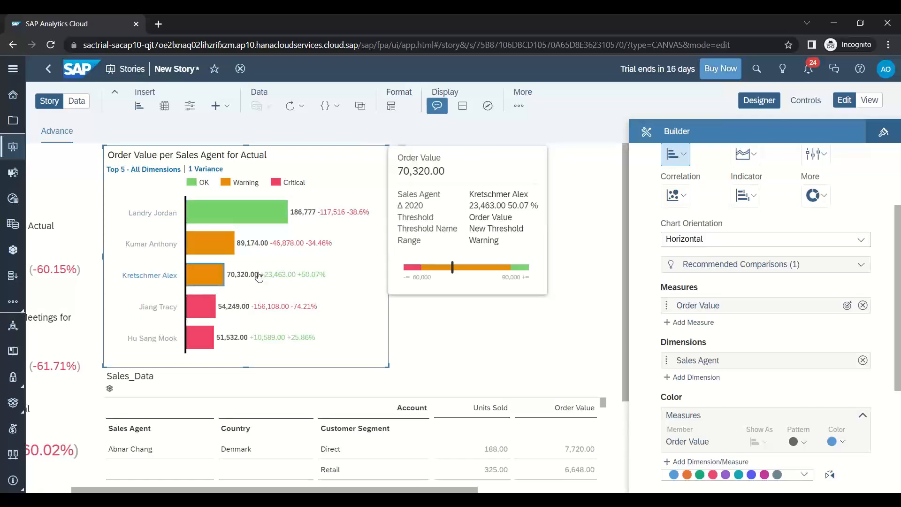
{"action": "mouse_move", "coordinate": [241, 309]}
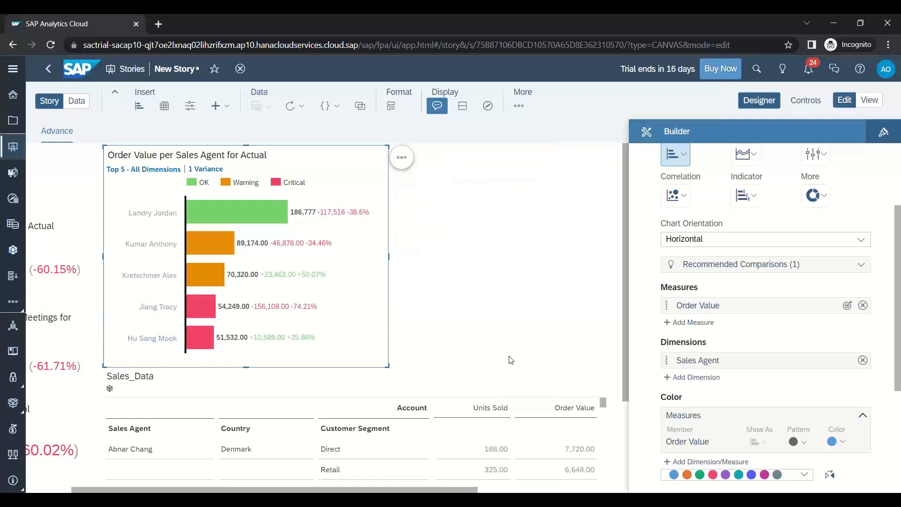
- Duplicate the Order Value per Sales Agent chart on the canvas
{"action": "mouse_move", "coordinate": [294, 343]}
{"action": "key", "text": "ctrl+c"}
{"action": "key", "text": "ctrl+v"}
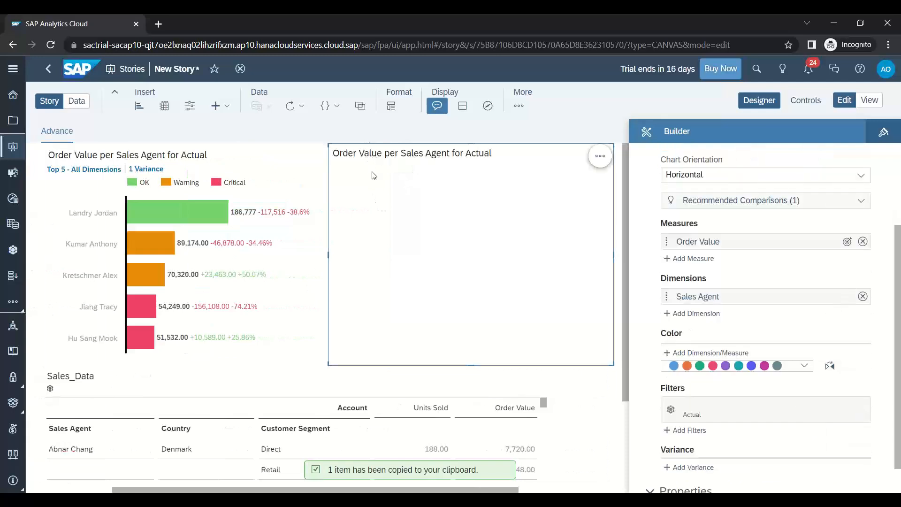
- Change the duplicated sales agent chart to a Bullet indicator and inspect the agents' markers against the threshold ranges
{"action": "left_click", "coordinate": [753, 313]}
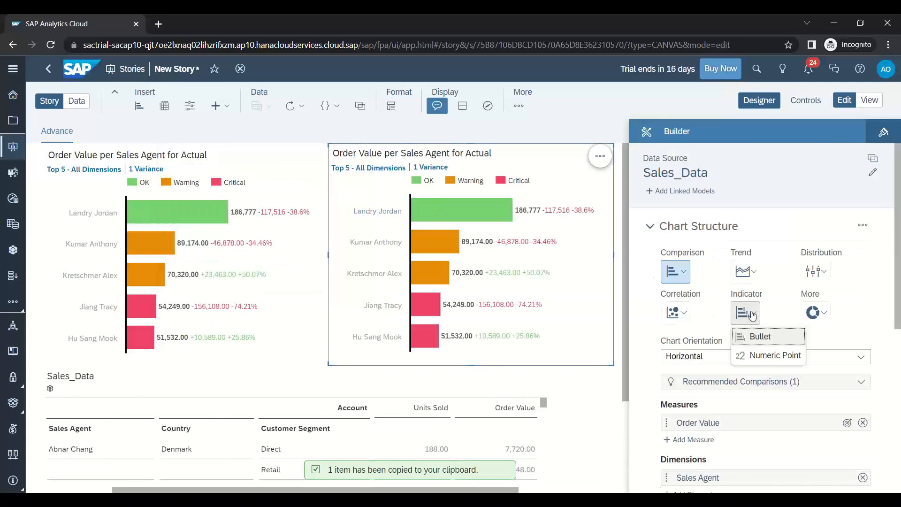
{"action": "left_click", "coordinate": [761, 338]}
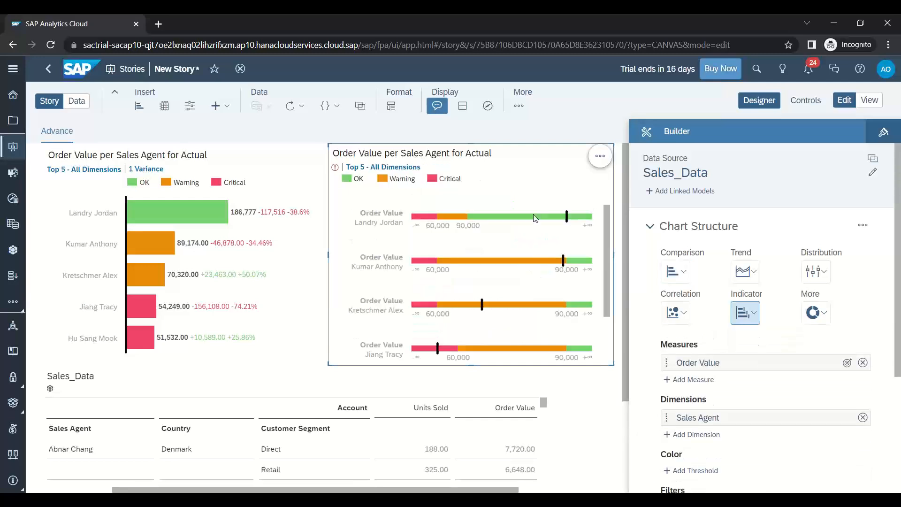
{"action": "left_click_drag", "start_coordinate": [607, 226], "coordinate": [608, 200]}
{"action": "mouse_move", "coordinate": [415, 222]}
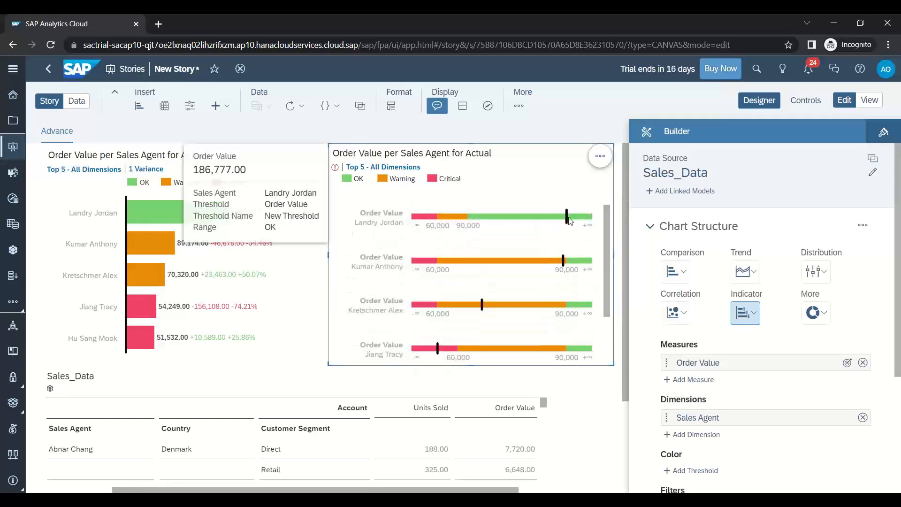
{"action": "mouse_move", "coordinate": [552, 264]}
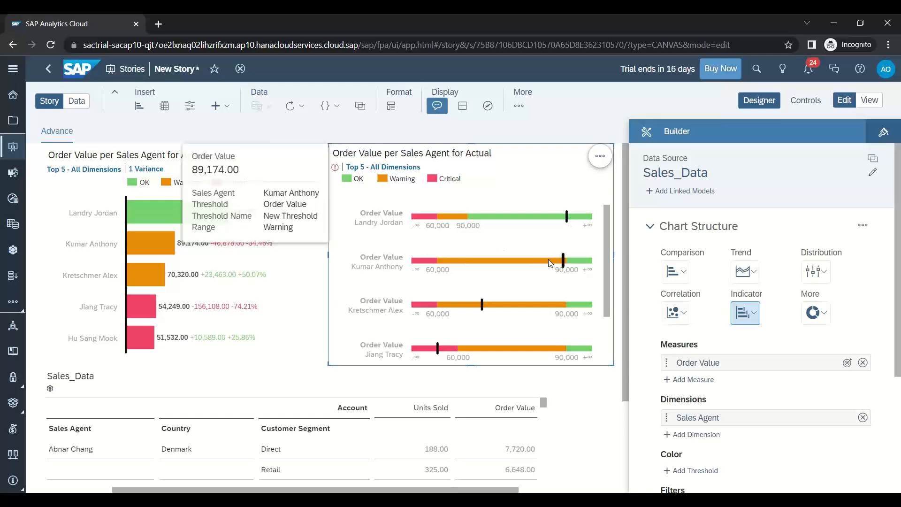
{"action": "mouse_move", "coordinate": [481, 310]}
{"action": "mouse_move", "coordinate": [520, 308]}
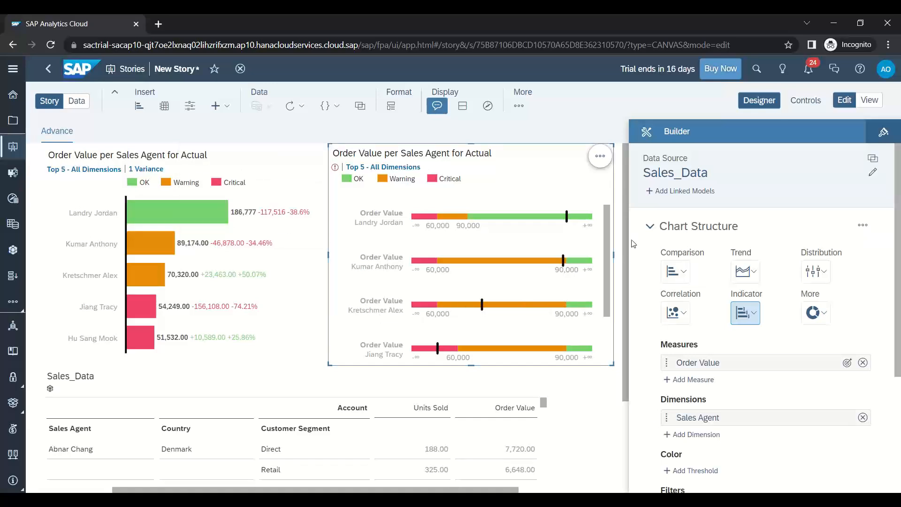
{"action": "left_click_drag", "start_coordinate": [605, 244], "coordinate": [616, 222]}
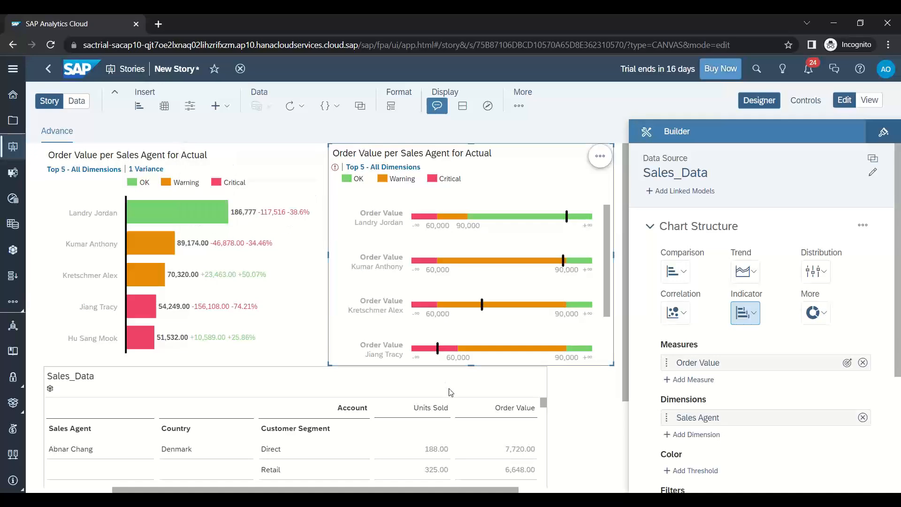
- Switch to the requirements PDF in Adobe Acrobat Reader, review Requirement 4 on the bullet chart, and return to the story
{"action": "key", "text": "alt+Tab"}
{"action": "scroll", "coordinate": [408, 340], "scroll_direction": "down", "scroll_amount": 5}
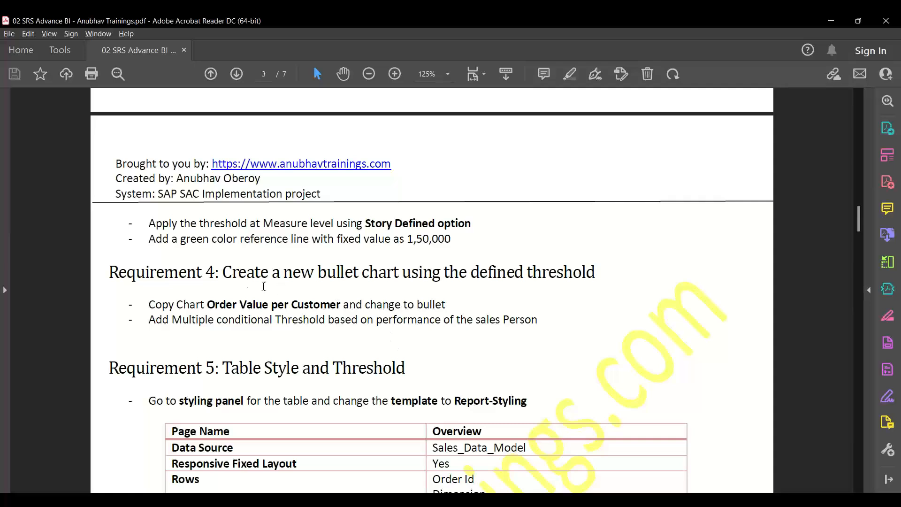
{"action": "left_click_drag", "start_coordinate": [283, 274], "coordinate": [380, 281]}
{"action": "left_click", "coordinate": [381, 305]}
{"action": "key", "text": "alt+Tab"}
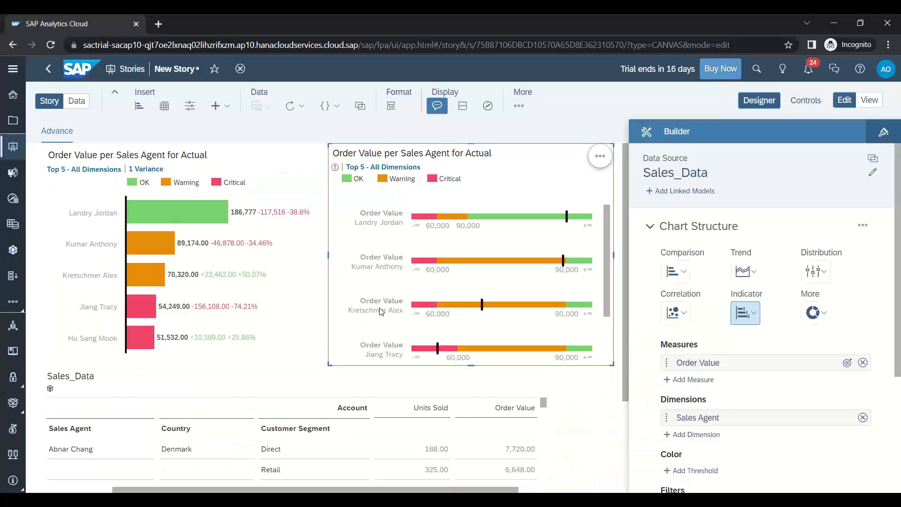
- Remove the Previous Period variance for all measures in use from the bullet chart
{"action": "mouse_move", "coordinate": [335, 172]}
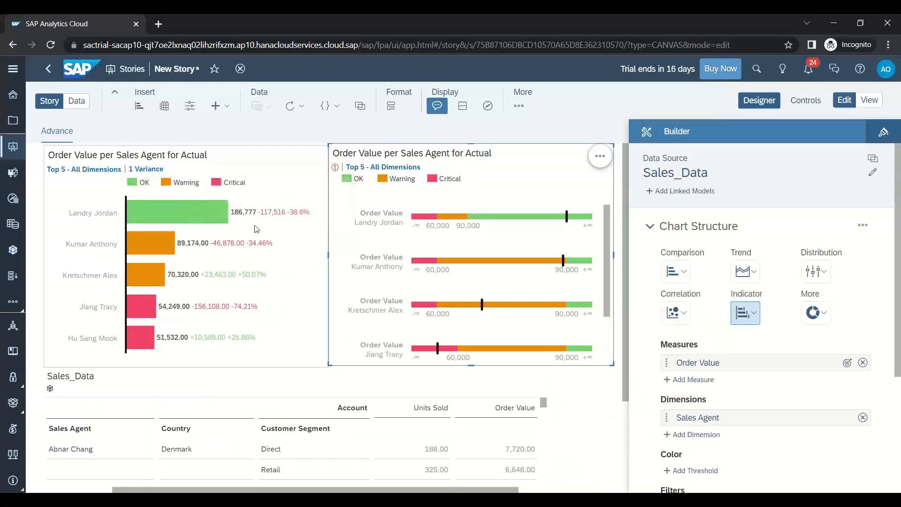
{"action": "mouse_move", "coordinate": [271, 217]}
{"action": "mouse_move", "coordinate": [252, 248]}
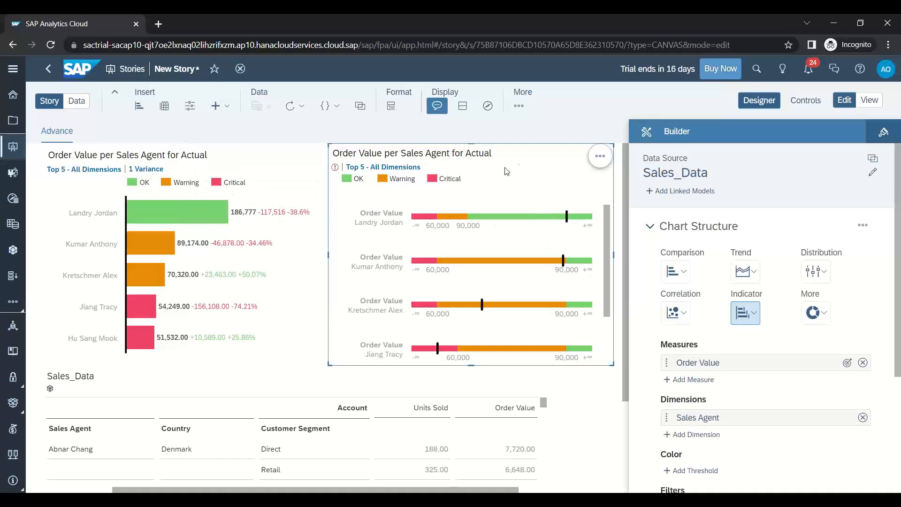
{"action": "scroll", "coordinate": [830, 356], "scroll_direction": "down", "scroll_amount": 4}
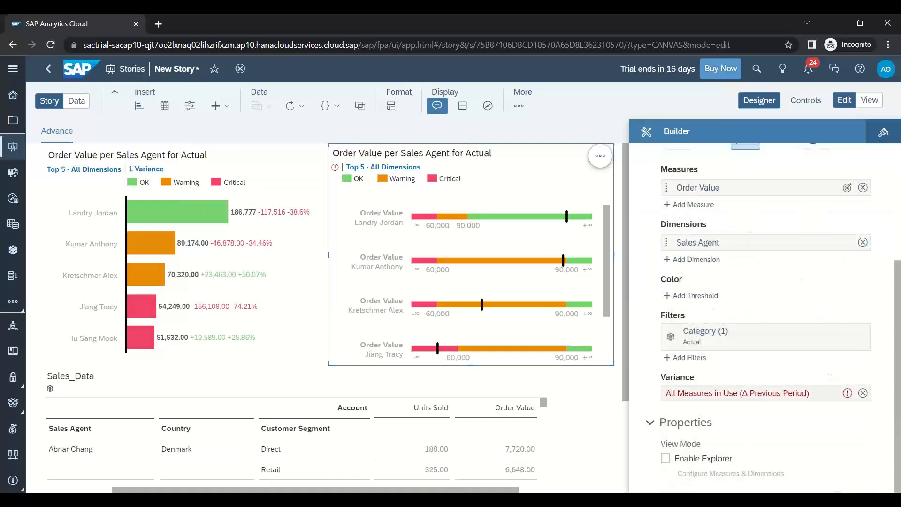
{"action": "left_click", "coordinate": [862, 393]}
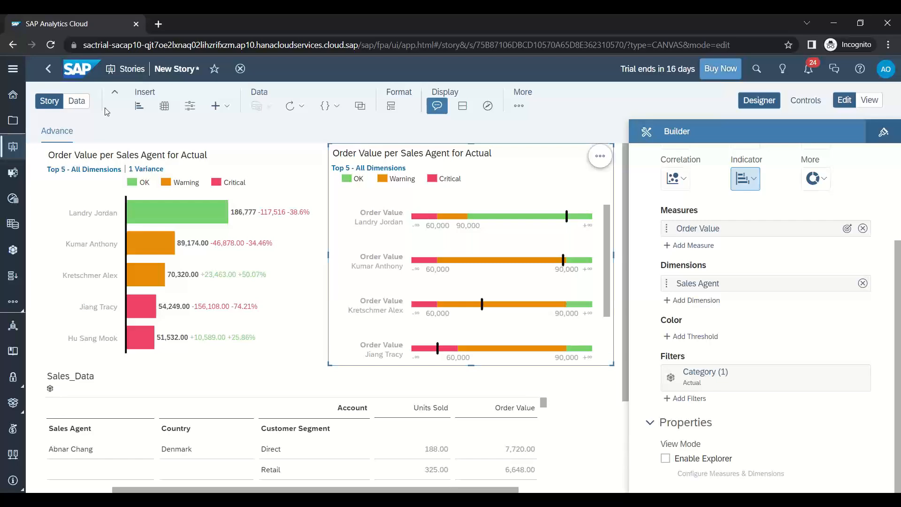
- Save the story as "Sales Dashboard - Advance" in the Stories subfolder of the SAC training folder
{"action": "key", "text": "ctrl+minus"}
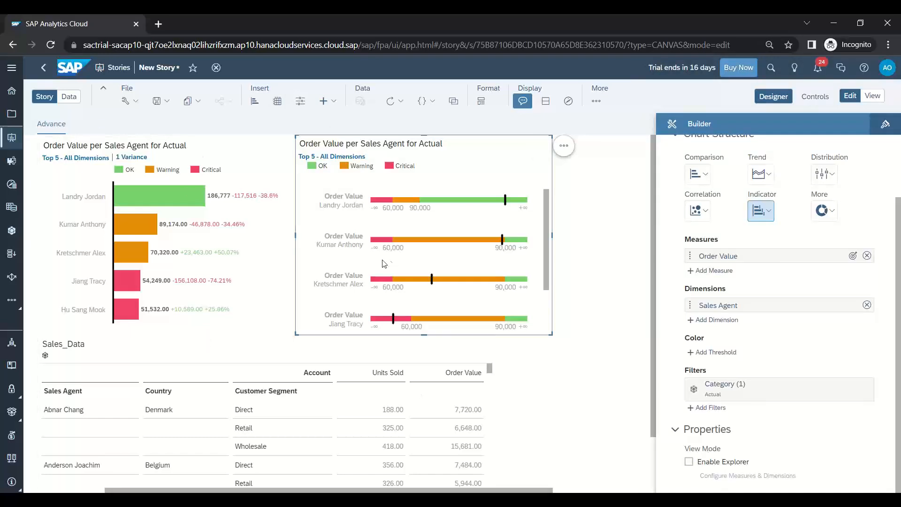
{"action": "left_click", "coordinate": [157, 100]}
{"action": "left_click", "coordinate": [167, 121]}
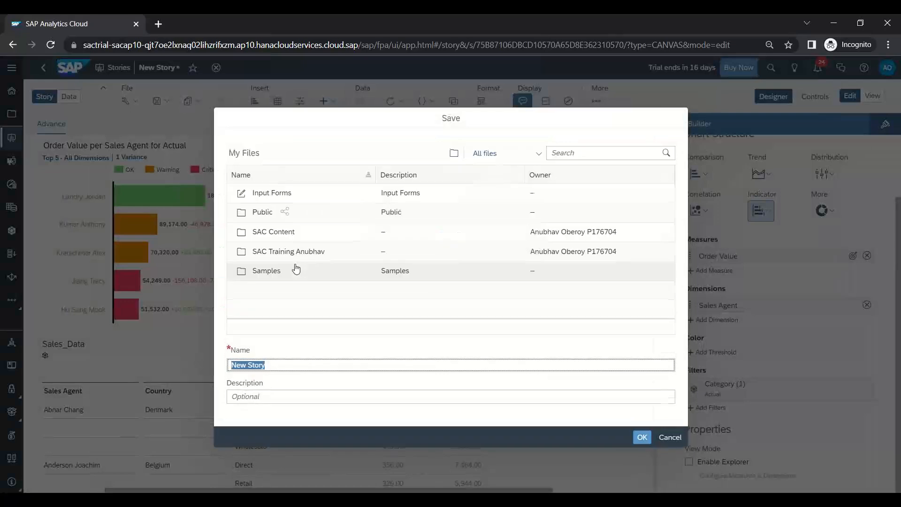
{"action": "left_click", "coordinate": [272, 247]}
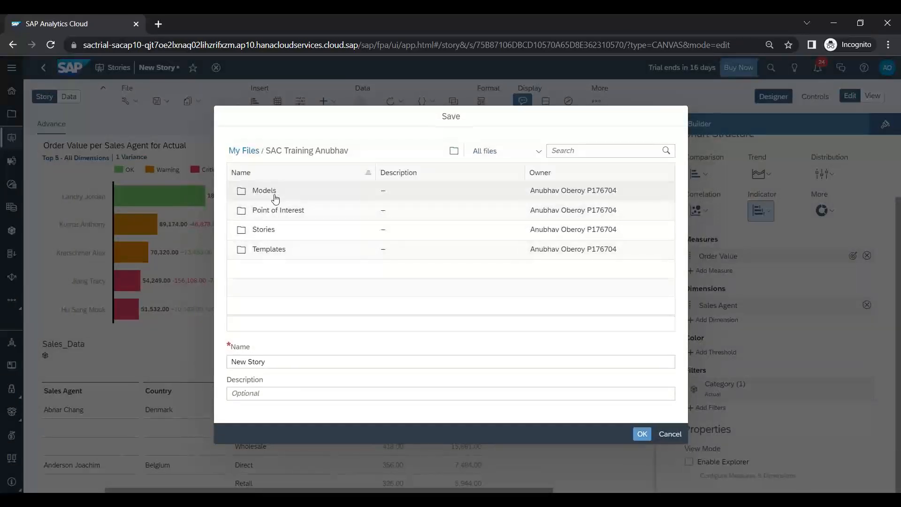
{"action": "left_click", "coordinate": [273, 229]}
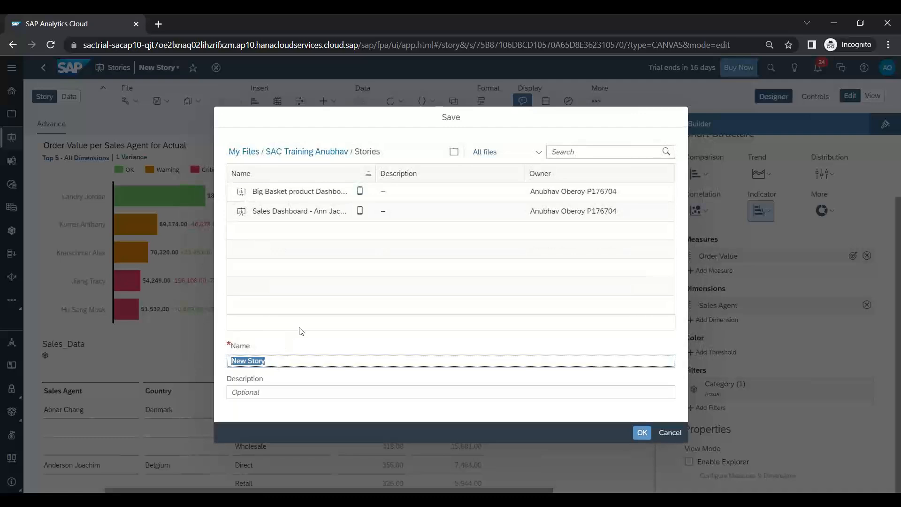
{"action": "type", "text": "Bi"}
{"action": "key", "text": "BackSpace"}
{"action": "key", "text": "BackSpace"}
{"action": "type", "text": "Sales Dashboard - Advance"}
{"action": "key", "text": "Return"}
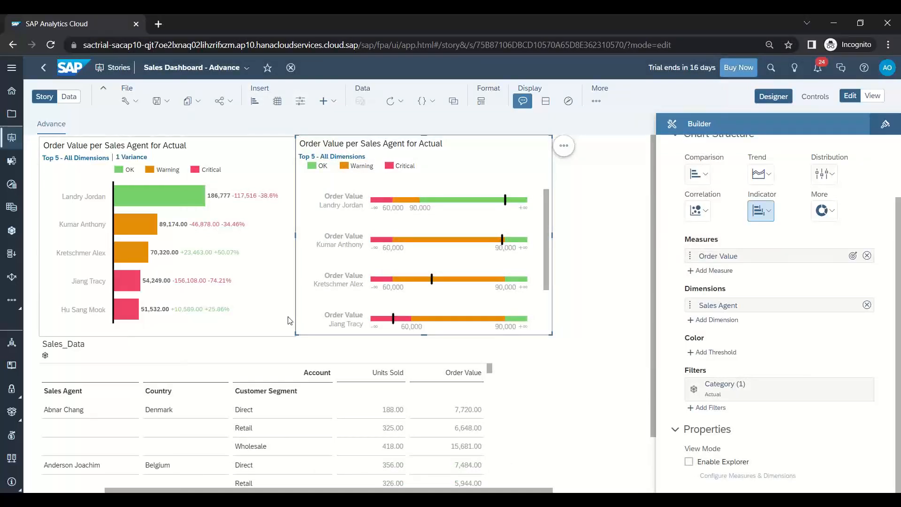
- Switch to the requirements PDF, read Requirement 5 on table style and threshold, and return to the story
{"action": "key", "text": "alt+Tab"}
{"action": "scroll", "coordinate": [276, 267], "scroll_direction": "down", "scroll_amount": 3}
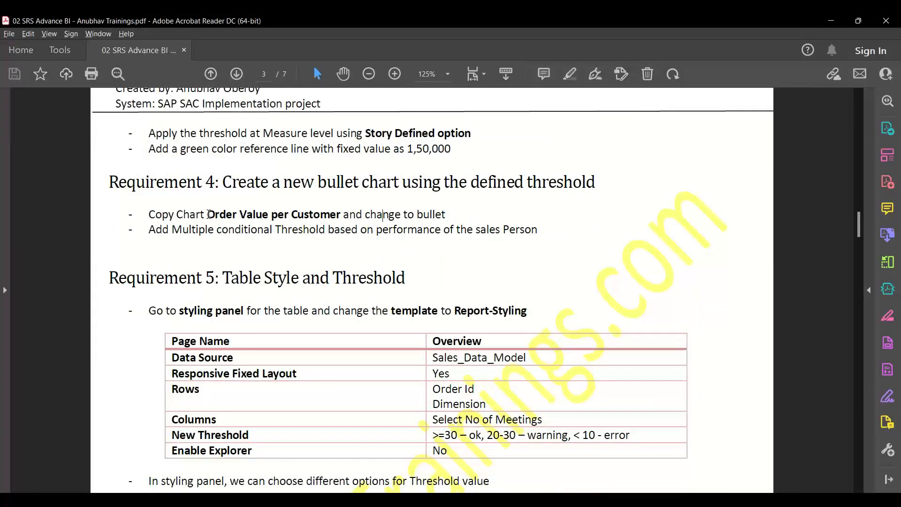
{"action": "left_click", "coordinate": [382, 216]}
{"action": "scroll", "coordinate": [242, 254], "scroll_direction": "down", "scroll_amount": 2}
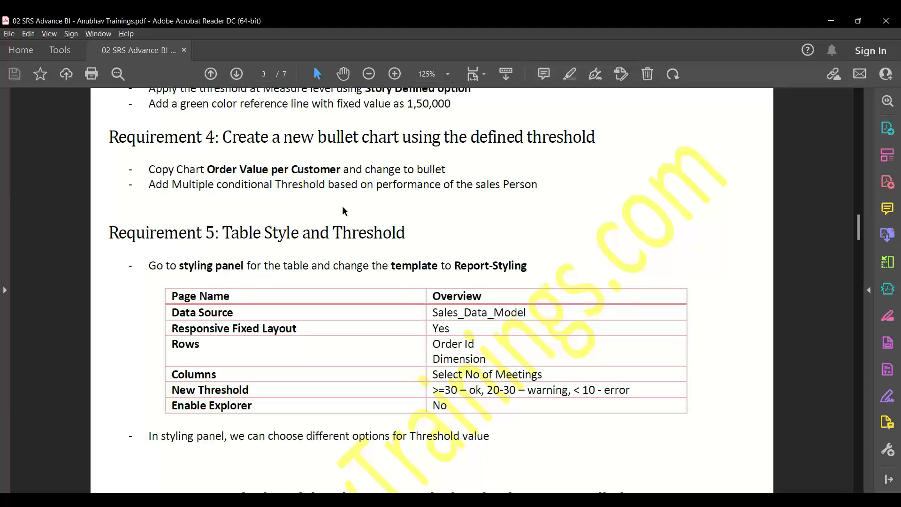
{"action": "scroll", "coordinate": [344, 210], "scroll_direction": "down", "scroll_amount": 2}
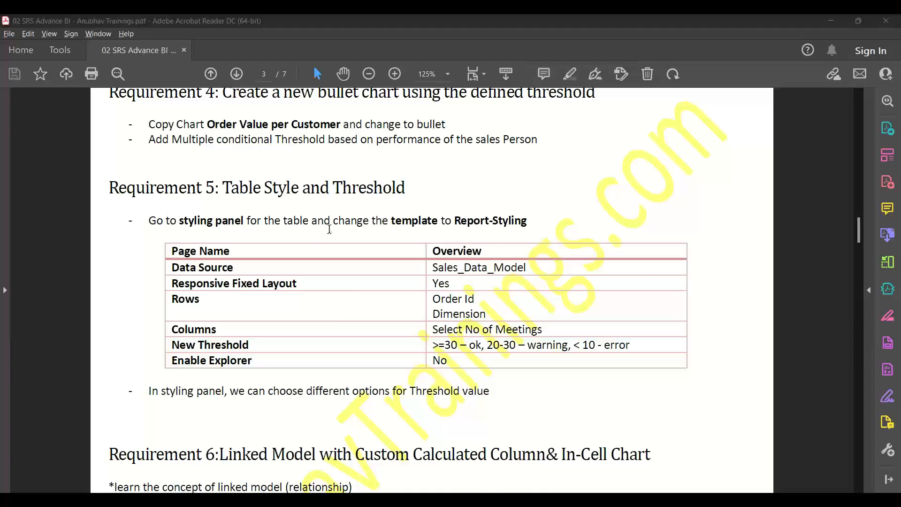
{"action": "key", "text": "alt+Tab"}
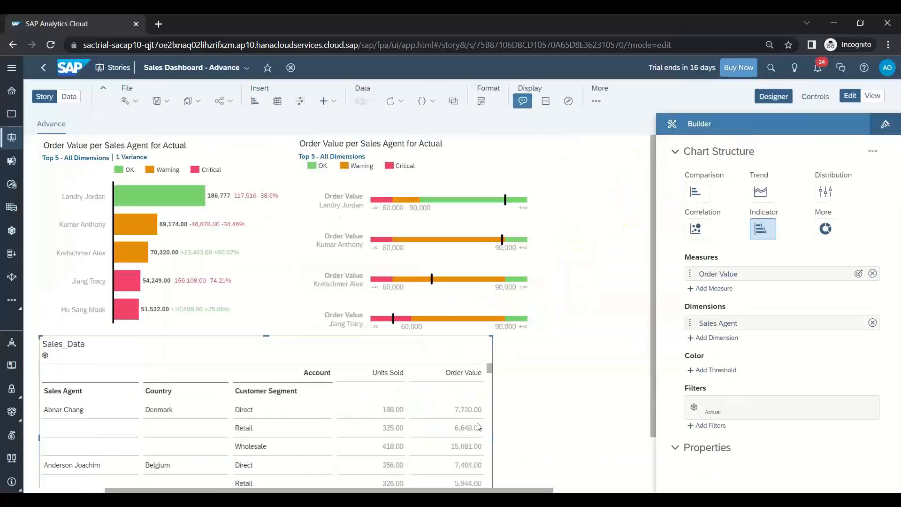
- Widen the Sales_Data table to the bullet chart's outer edge and remove Customer Segment from its rows
{"action": "left_click", "coordinate": [479, 428]}
{"action": "left_click_drag", "start_coordinate": [506, 437], "coordinate": [565, 438]}
{"action": "scroll", "coordinate": [299, 397], "scroll_direction": "down", "scroll_amount": 3}
{"action": "scroll", "coordinate": [301, 396], "scroll_direction": "up", "scroll_amount": 3}
{"action": "scroll", "coordinate": [611, 423], "scroll_direction": "down", "scroll_amount": 1}
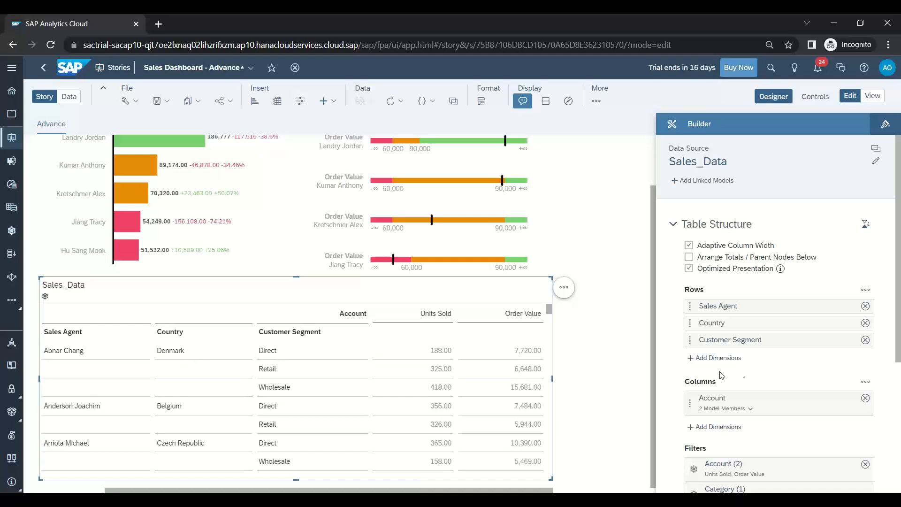
{"action": "left_click", "coordinate": [866, 342]}
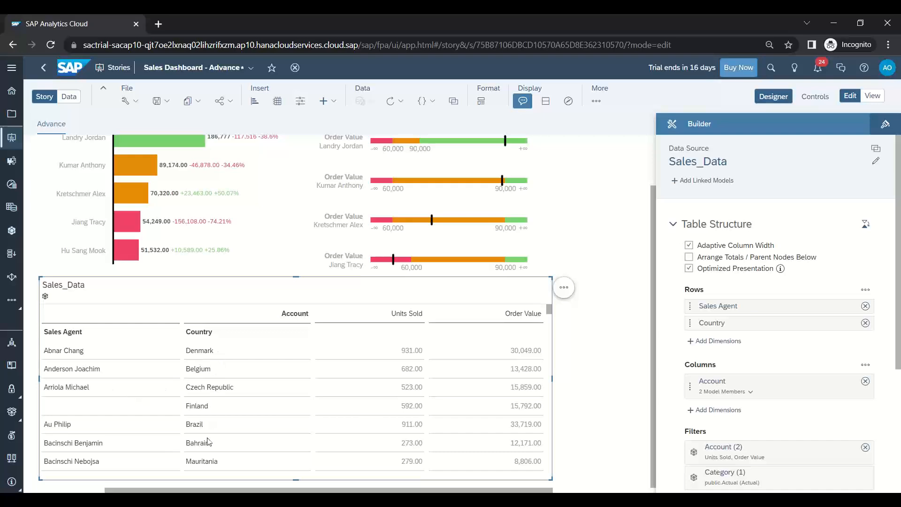
- Check the row settings in Requirement 5 and add Order ID as the first row dimension, above Sales Agent
{"action": "left_click", "coordinate": [406, 319]}
{"action": "left_click", "coordinate": [511, 318]}
{"action": "key", "text": "alt+Tab"}
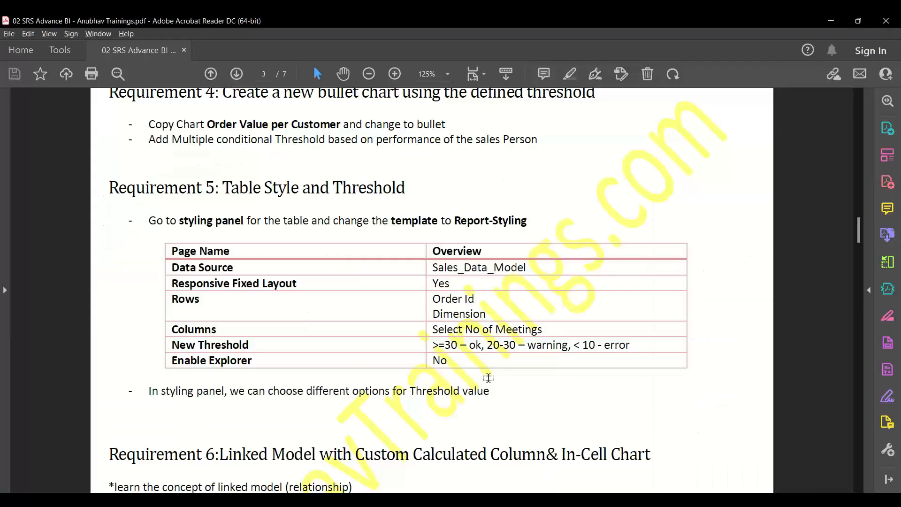
{"action": "key", "text": "alt+Tab"}
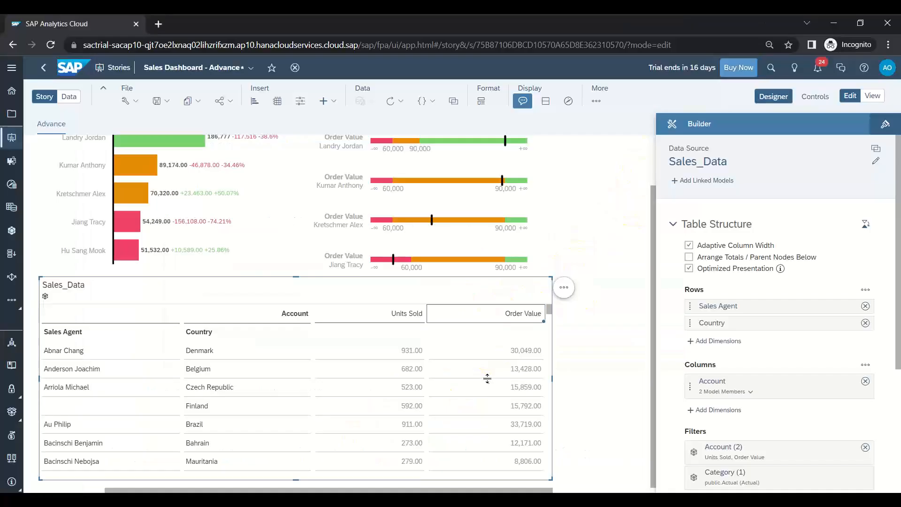
{"action": "left_click", "coordinate": [729, 340]}
{"action": "type", "text": "orde"}
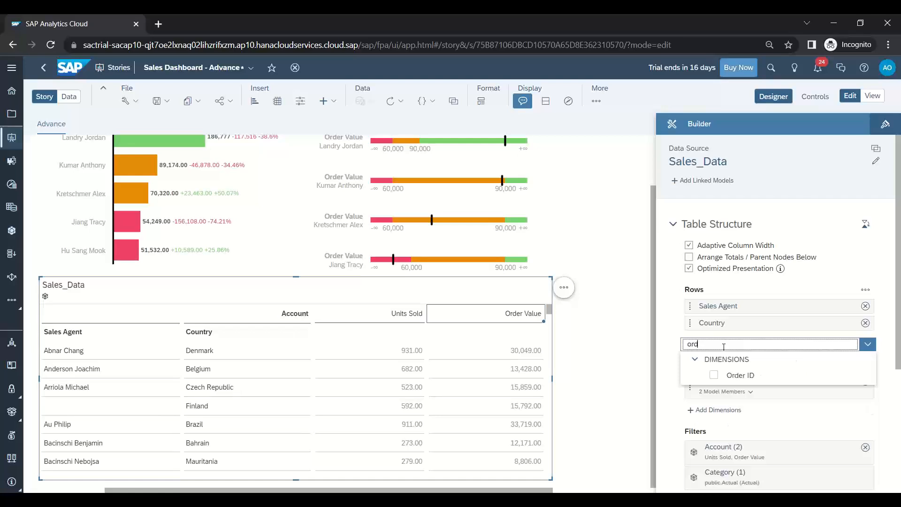
{"action": "left_click", "coordinate": [714, 375]}
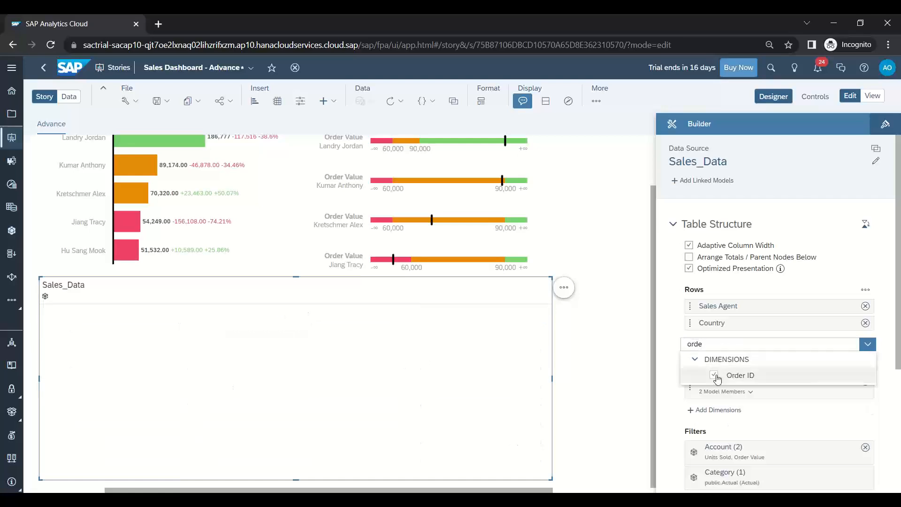
{"action": "left_click", "coordinate": [652, 356]}
{"action": "left_click_drag", "start_coordinate": [721, 340], "coordinate": [746, 307]}
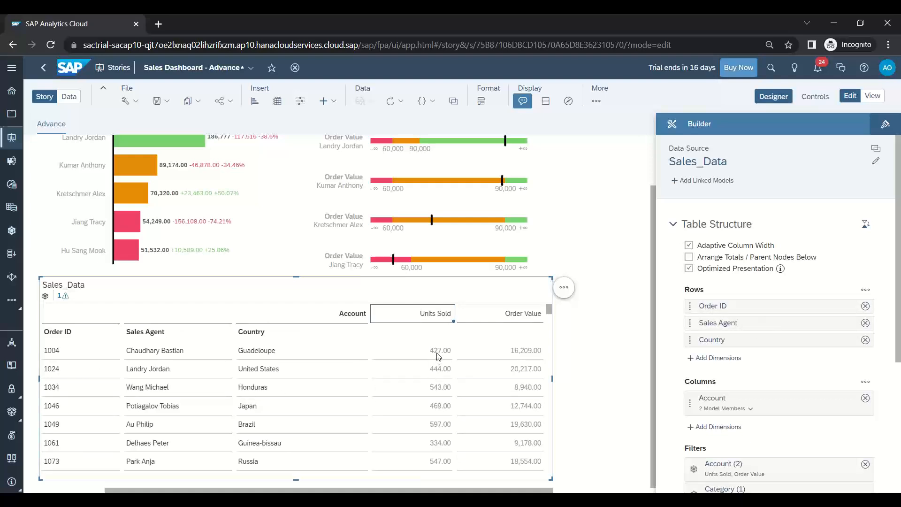
- Examine the first order's agent, country and units sold, and check the required table columns in the requirements PDF
{"action": "left_click", "coordinate": [143, 356]}
{"action": "left_click", "coordinate": [255, 353]}
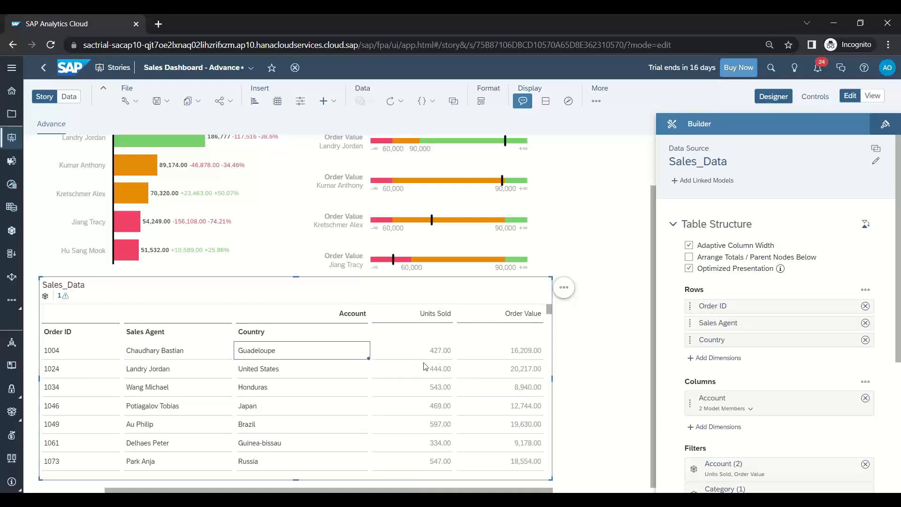
{"action": "left_click", "coordinate": [441, 355]}
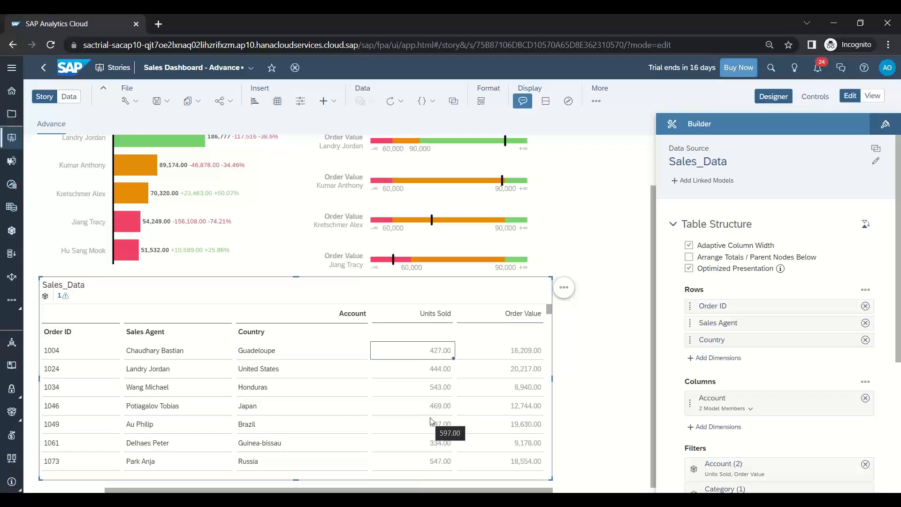
{"action": "key", "text": "alt+Tab"}
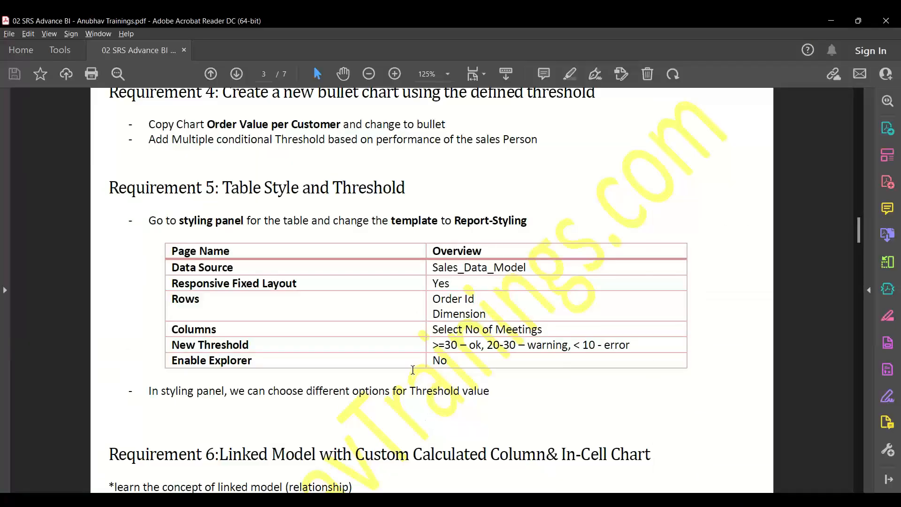
{"action": "key", "text": "alt+Tab"}
- Replace Units Sold with No Customer Meetings in the table's Account members, keeping Order Value, and inspect the new column's values
{"action": "left_click", "coordinate": [847, 398]}
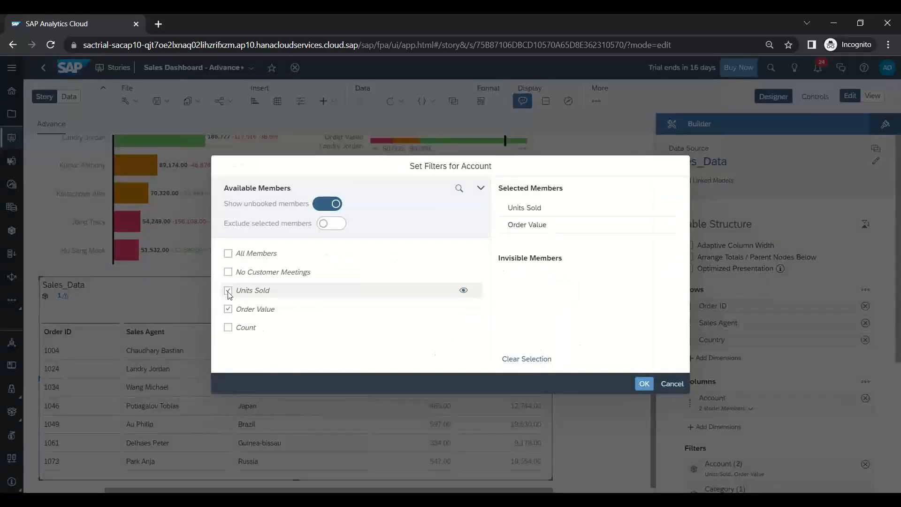
{"action": "left_click", "coordinate": [228, 291]}
{"action": "left_click", "coordinate": [228, 272]}
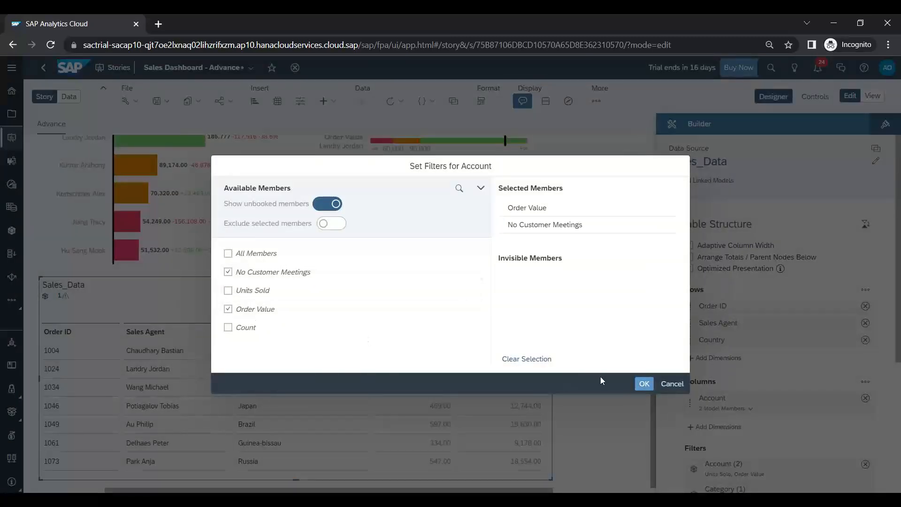
{"action": "left_click", "coordinate": [644, 384]}
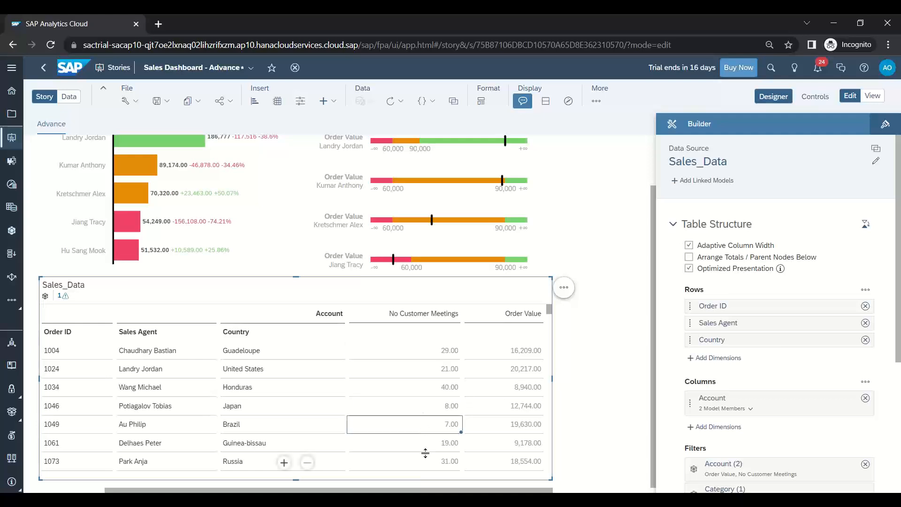
{"action": "left_click_drag", "start_coordinate": [419, 355], "coordinate": [425, 421]}
{"action": "left_click", "coordinate": [425, 420]}
{"action": "scroll", "coordinate": [424, 418], "scroll_direction": "up", "scroll_amount": 3}
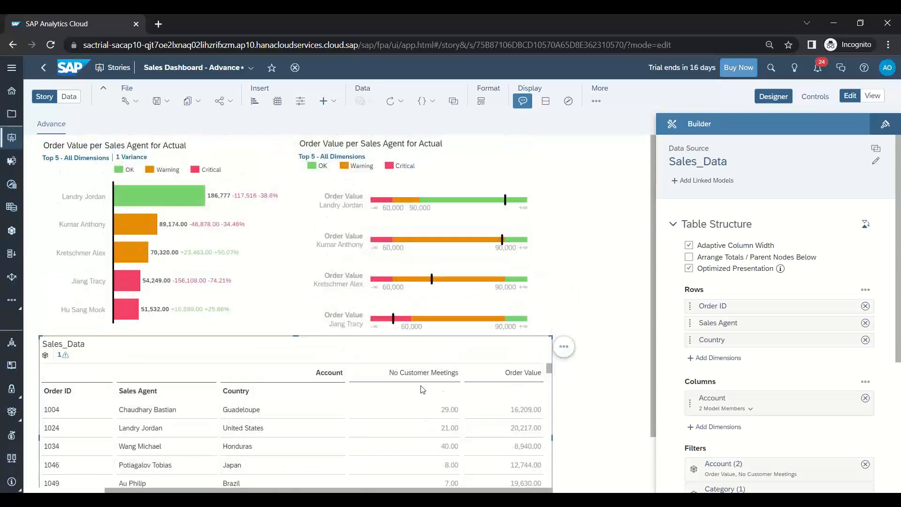
- Check the column and New Threshold entries of Requirement 5 in the requirements PDF and return to the SAP Analytics Cloud story
{"action": "scroll", "coordinate": [591, 413], "scroll_direction": "down", "scroll_amount": 1}
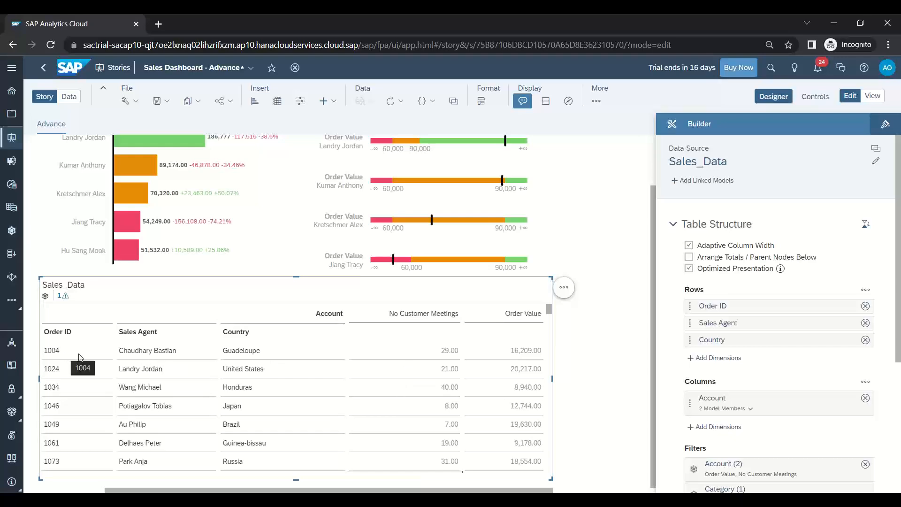
{"action": "key", "text": "alt+Tab"}
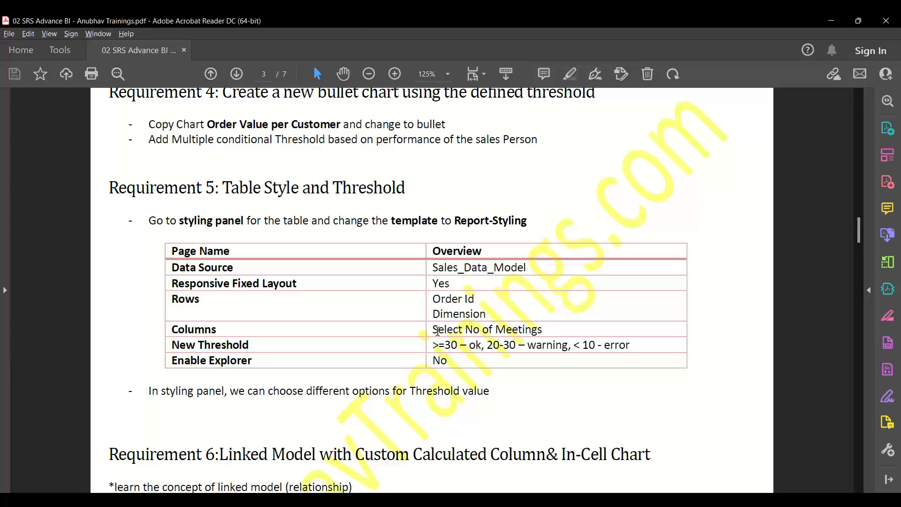
{"action": "left_click_drag", "start_coordinate": [465, 330], "coordinate": [543, 330]}
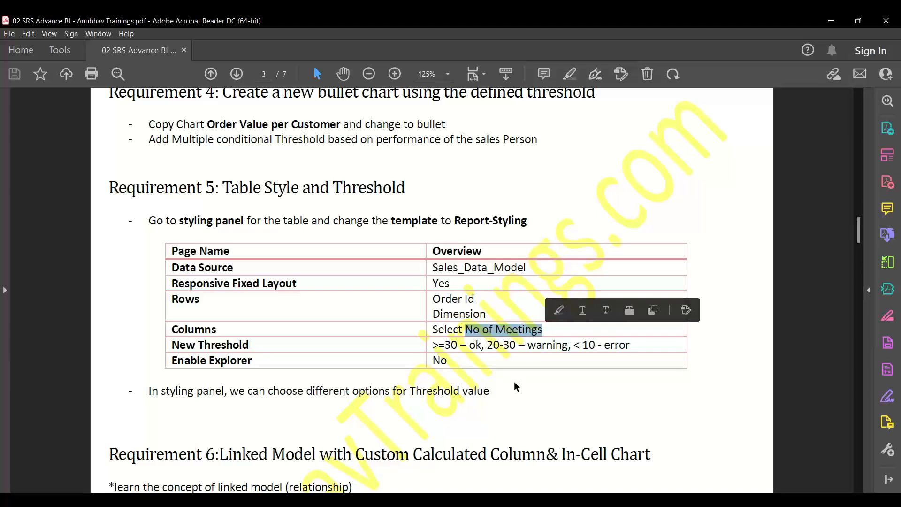
{"action": "key", "text": "alt+Tab"}
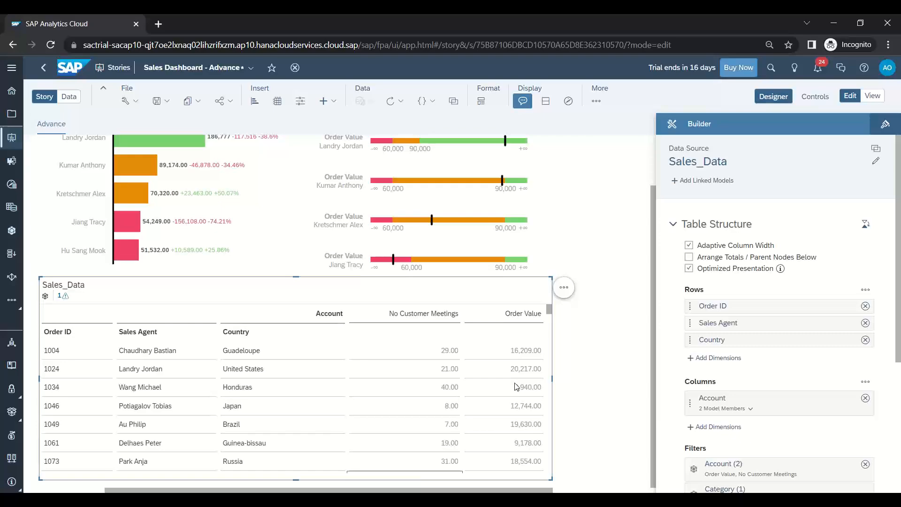
{"action": "key", "text": "alt+Tab"}
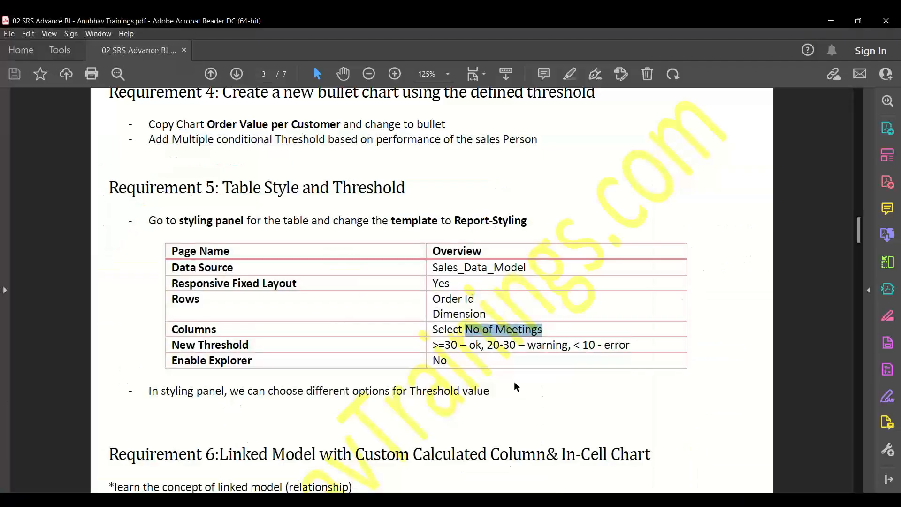
{"action": "left_click", "coordinate": [460, 344]}
{"action": "left_click_drag", "start_coordinate": [460, 344], "coordinate": [433, 344]}
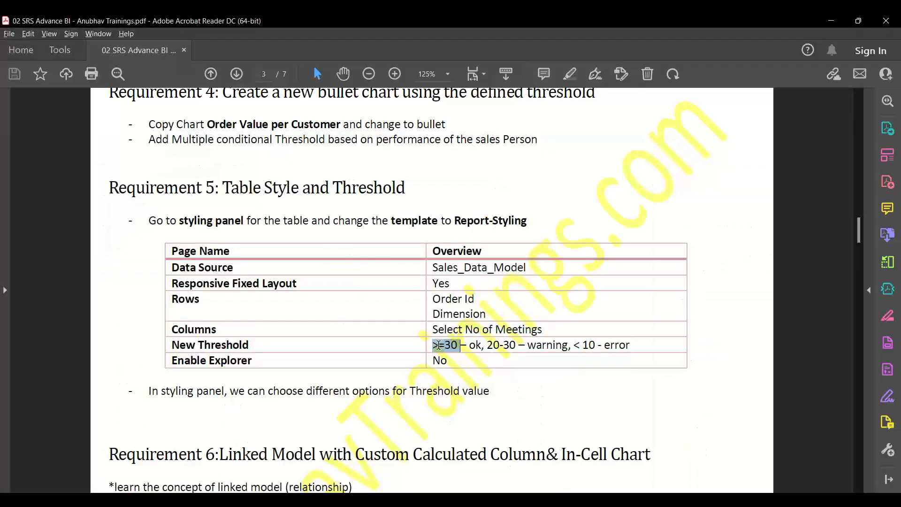
{"action": "left_click_drag", "start_coordinate": [490, 347], "coordinate": [518, 346]}
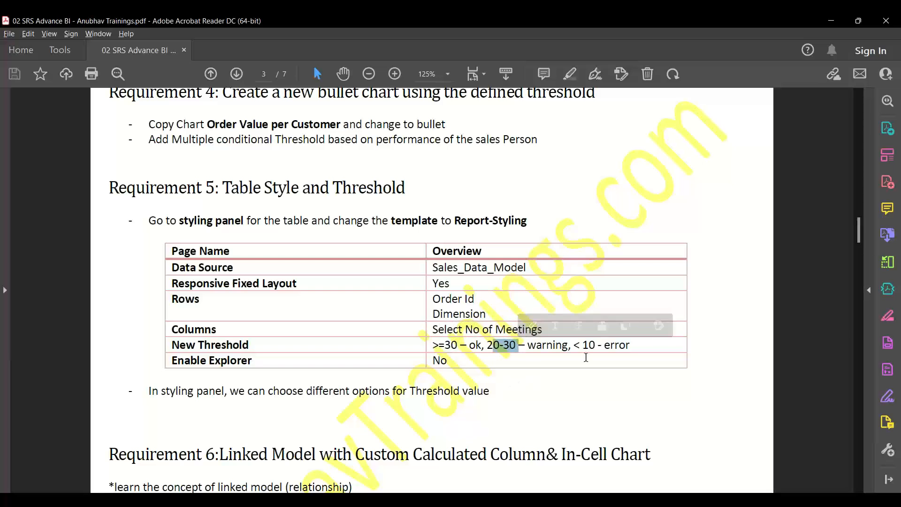
{"action": "left_click_drag", "start_coordinate": [582, 346], "coordinate": [596, 346]}
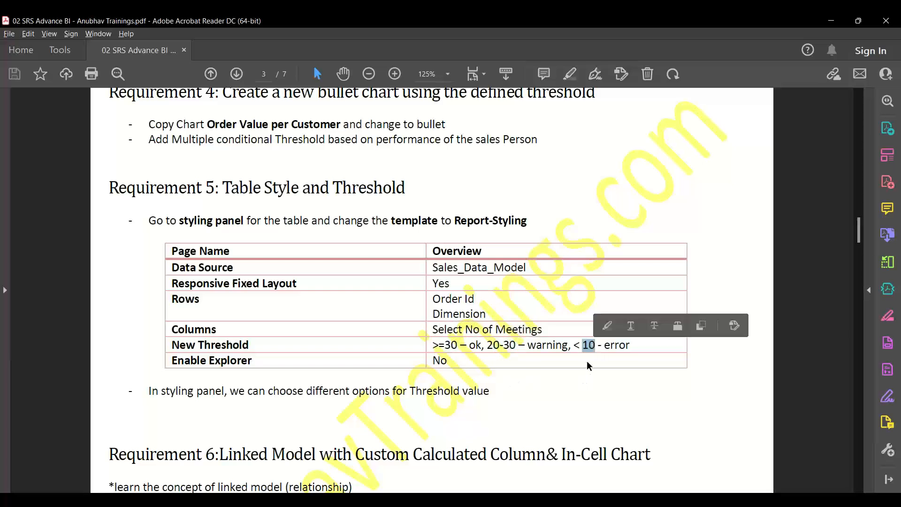
{"action": "key", "text": "alt+Tab"}
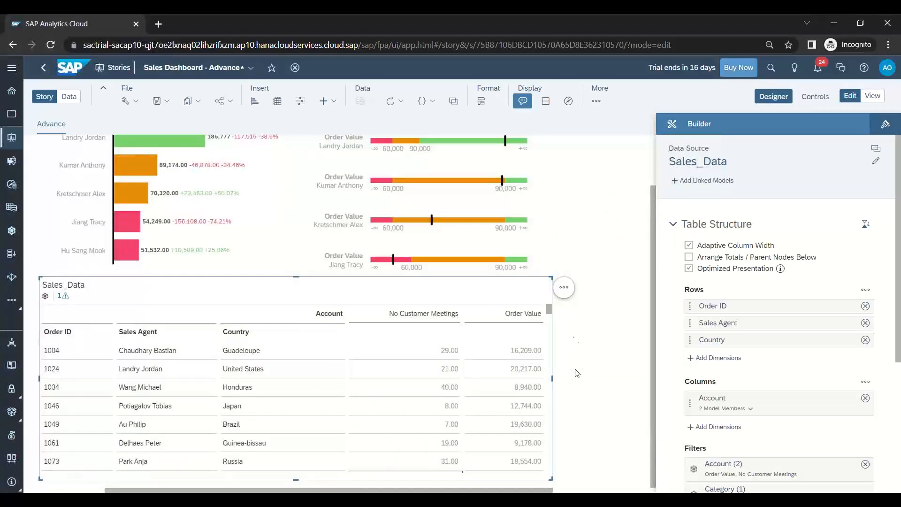
- Start a new story-defined threshold in Conditional Formatting with No Customer Meetings as its measure
{"action": "left_click", "coordinate": [596, 101]}
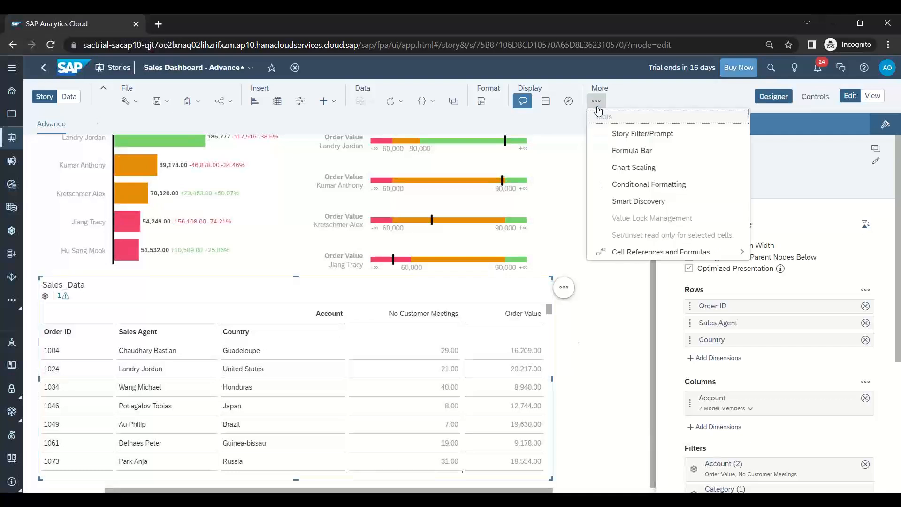
{"action": "left_click", "coordinate": [630, 184]}
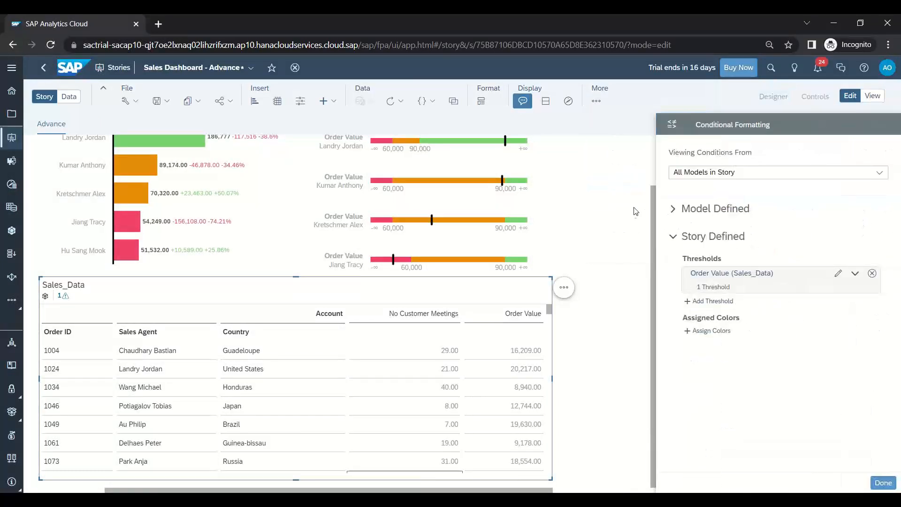
{"action": "left_click", "coordinate": [726, 304]}
{"action": "left_click", "coordinate": [874, 232]}
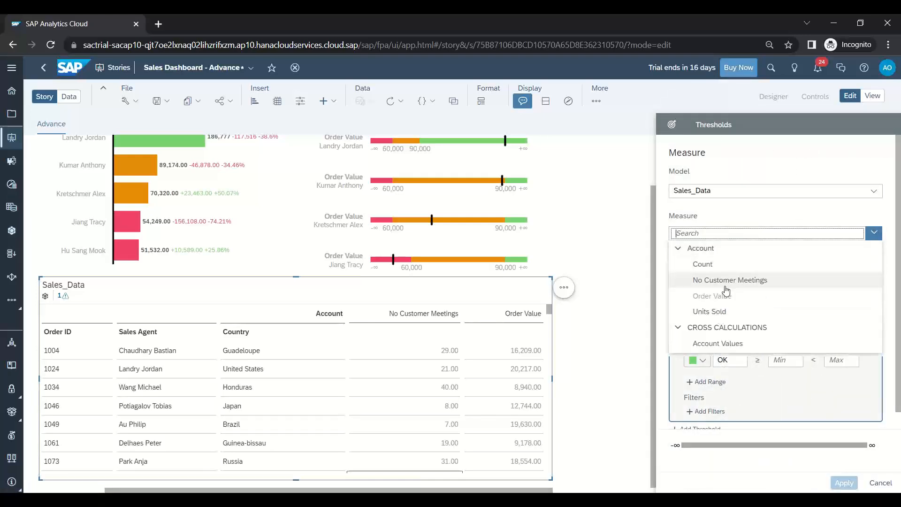
{"action": "left_click", "coordinate": [726, 281]}
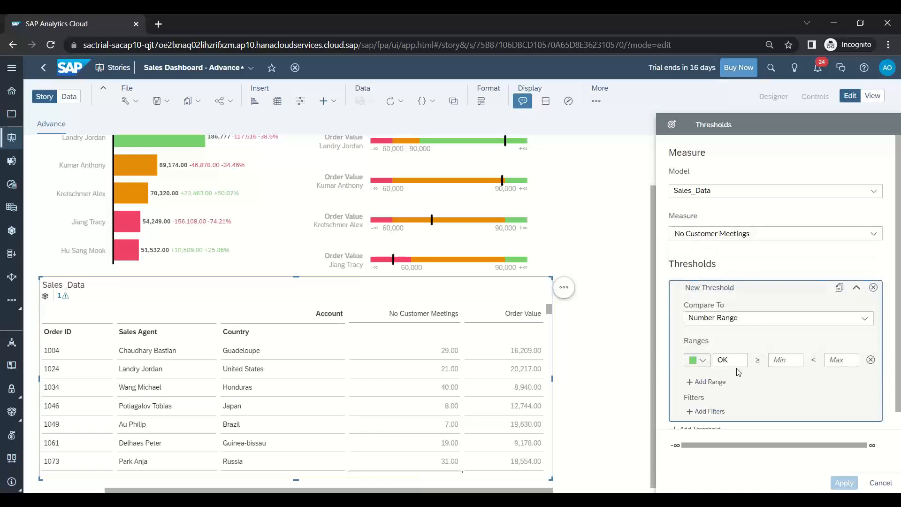
- Set the threshold's OK range to a minimum of 40 and add a Warning range from 20 to 40
{"action": "left_click", "coordinate": [785, 360]}
{"action": "type", "text": "40"}
{"action": "left_click", "coordinate": [718, 382]}
{"action": "left_click", "coordinate": [791, 381]}
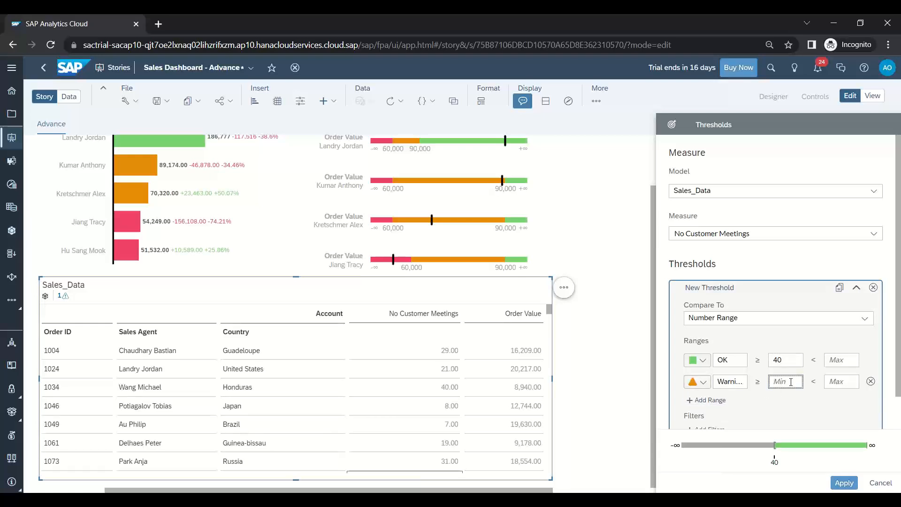
{"action": "type", "text": "20"}
{"action": "key", "text": "Tab"}
{"action": "type", "text": "40"}
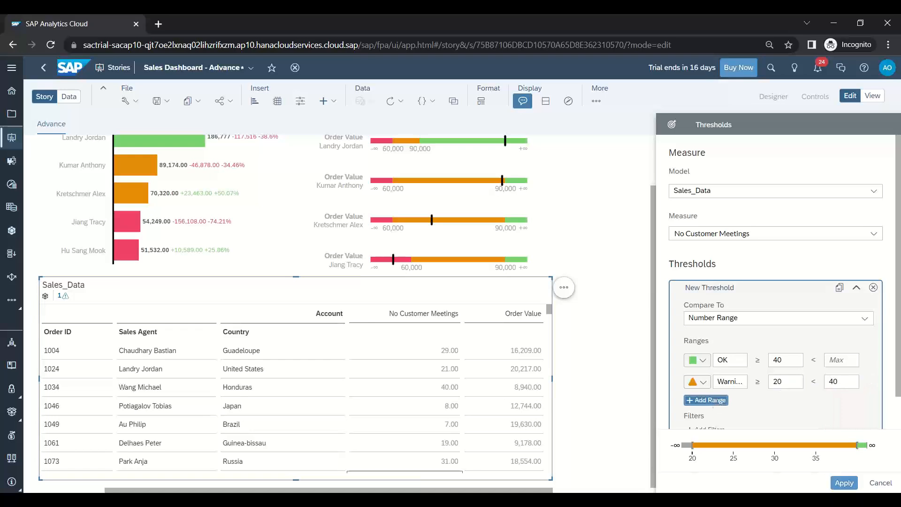
- Add a Critical range with a maximum of 20 and no minimum, apply the threshold and finish Conditional Formatting
{"action": "left_click", "coordinate": [709, 400]}
{"action": "left_click", "coordinate": [789, 405]}
{"action": "key", "text": "BackSpace"}
{"action": "key", "text": "BackSpace"}
{"action": "key", "text": "Tab"}
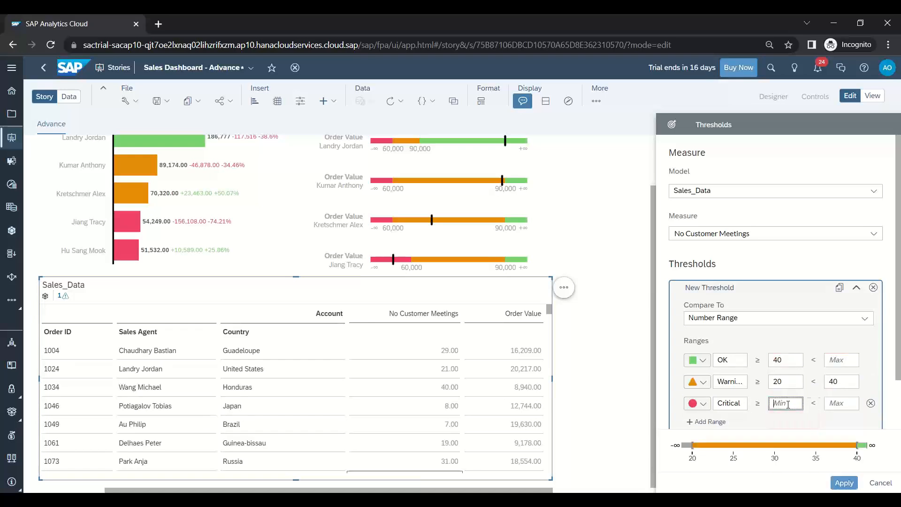
{"action": "type", "text": "20"}
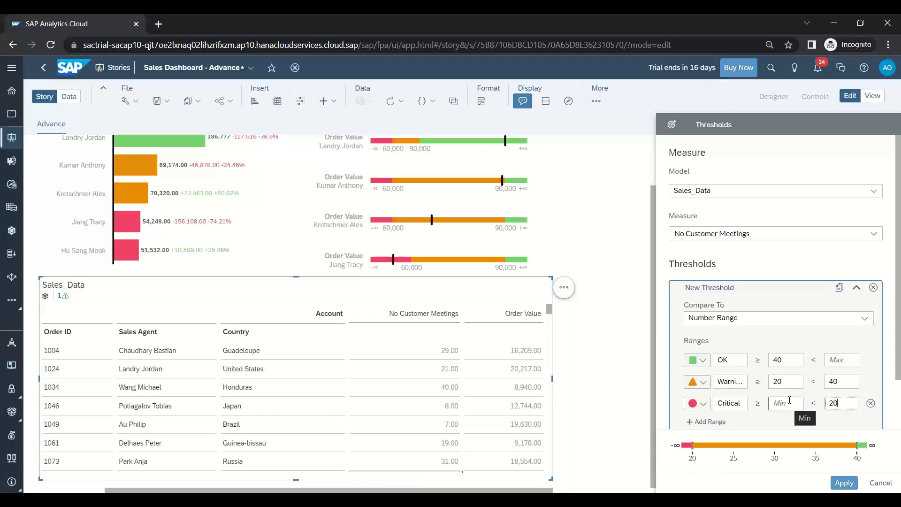
{"action": "left_click", "coordinate": [844, 482]}
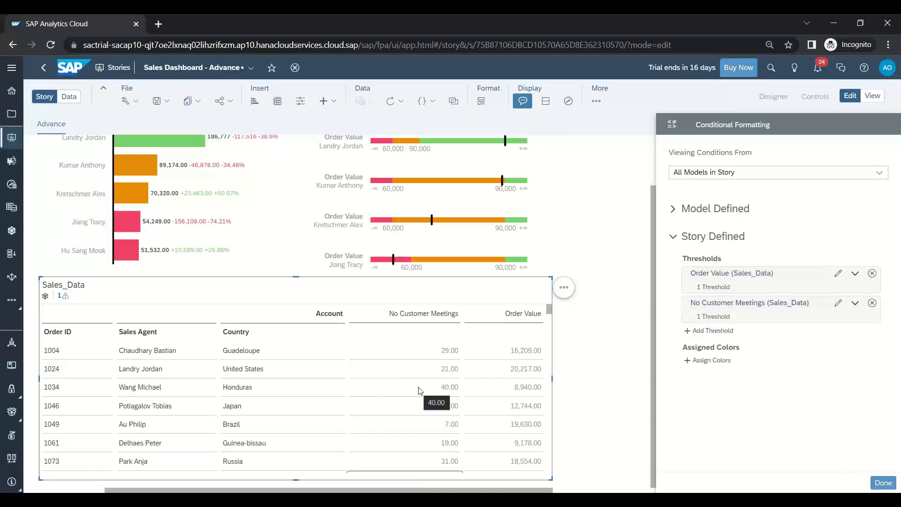
{"action": "left_click", "coordinate": [883, 482]}
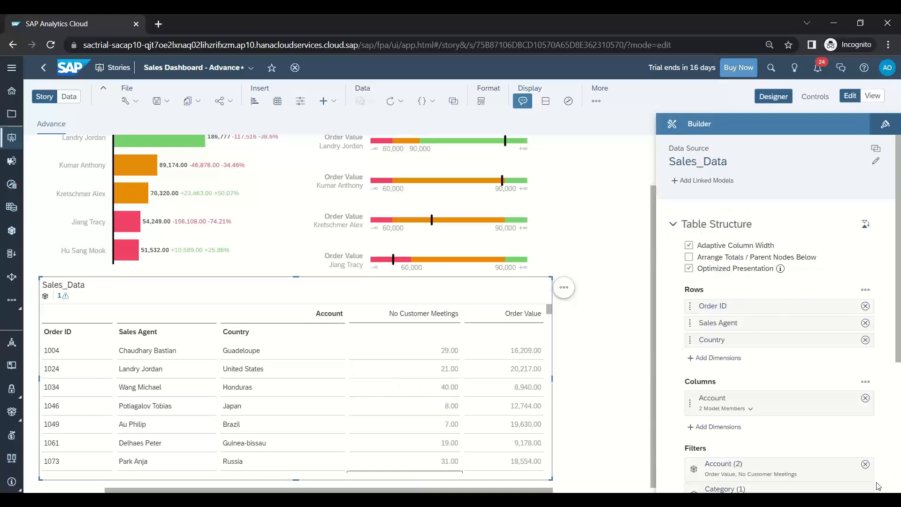
- Show thresholds for the Account dimension in the Sales_Data table's columns
{"action": "scroll", "coordinate": [720, 374], "scroll_direction": "down", "scroll_amount": 3}
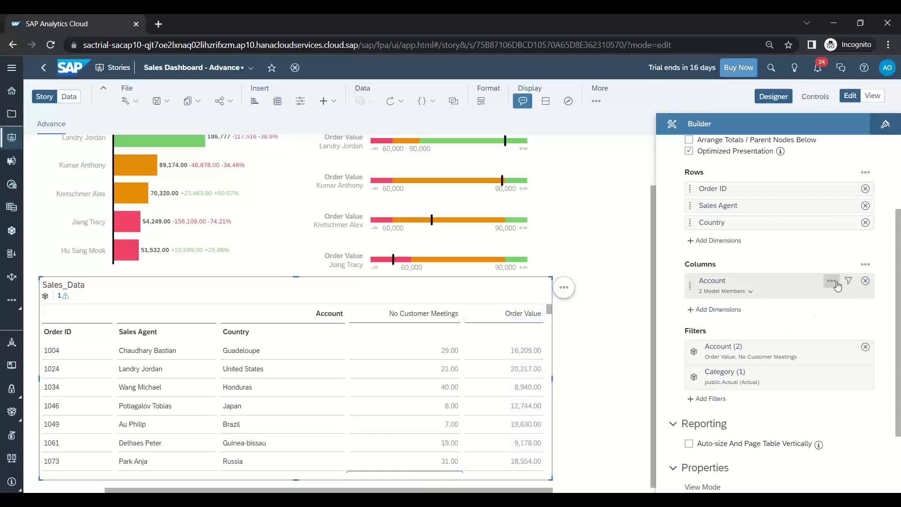
{"action": "left_click", "coordinate": [832, 281]}
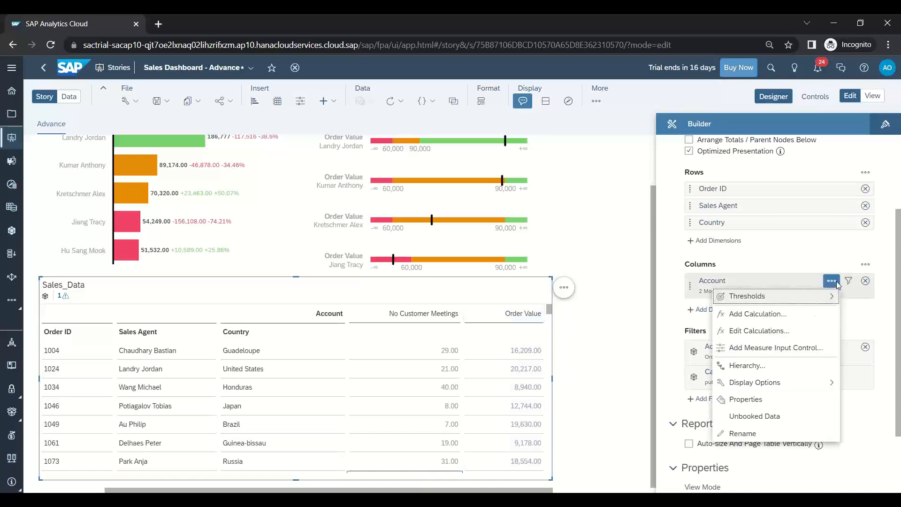
{"action": "left_click", "coordinate": [775, 298]}
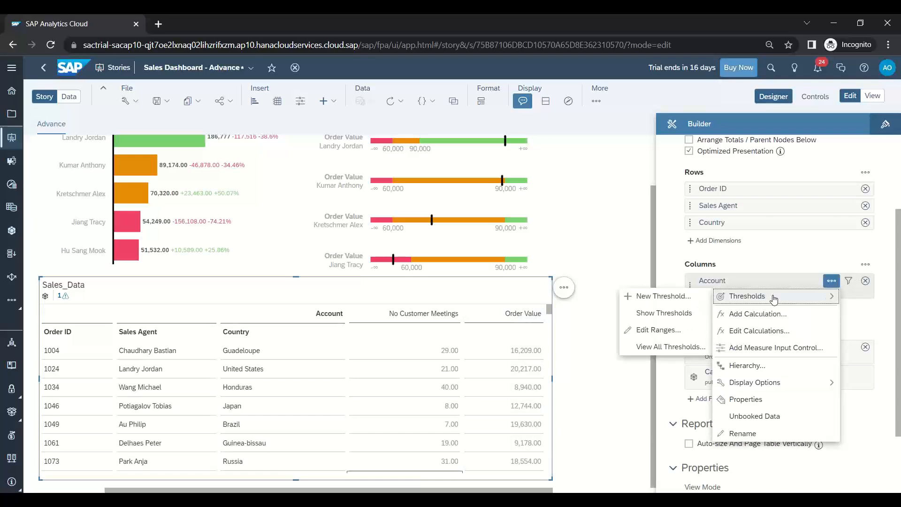
{"action": "left_click", "coordinate": [670, 316]}
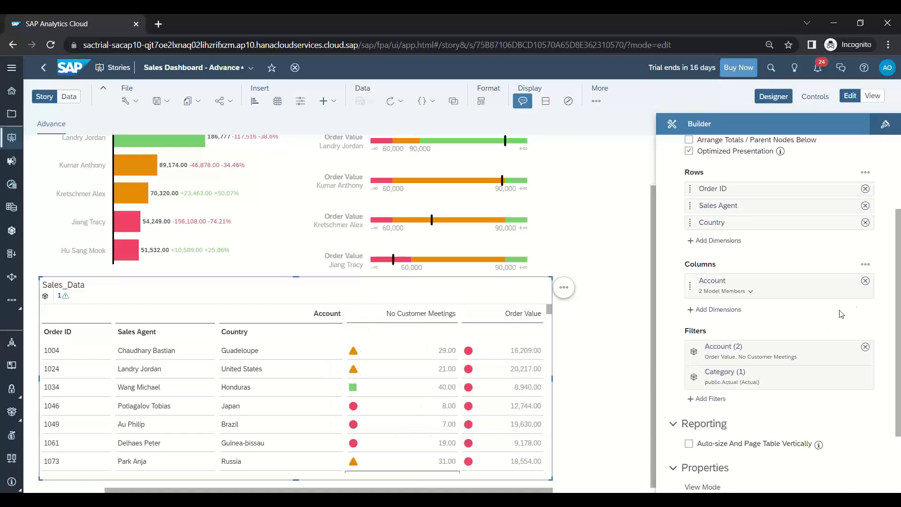
- View all thresholds for Account, check the Model Defined section and close the overview
{"action": "left_click", "coordinate": [836, 285]}
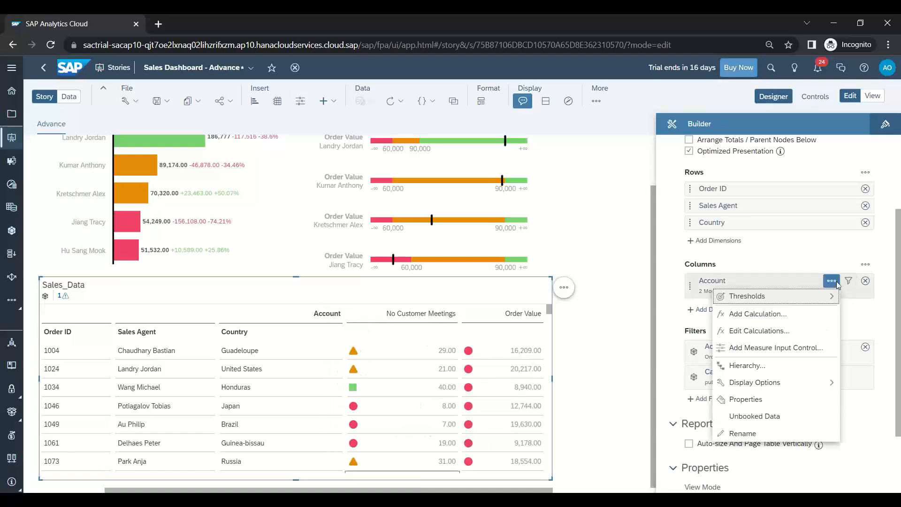
{"action": "mouse_move", "coordinate": [781, 306]}
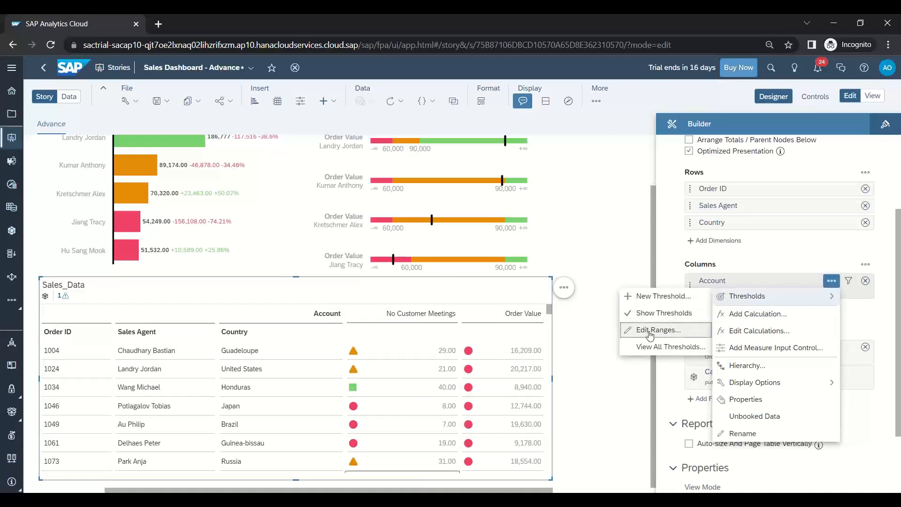
{"action": "left_click", "coordinate": [661, 348]}
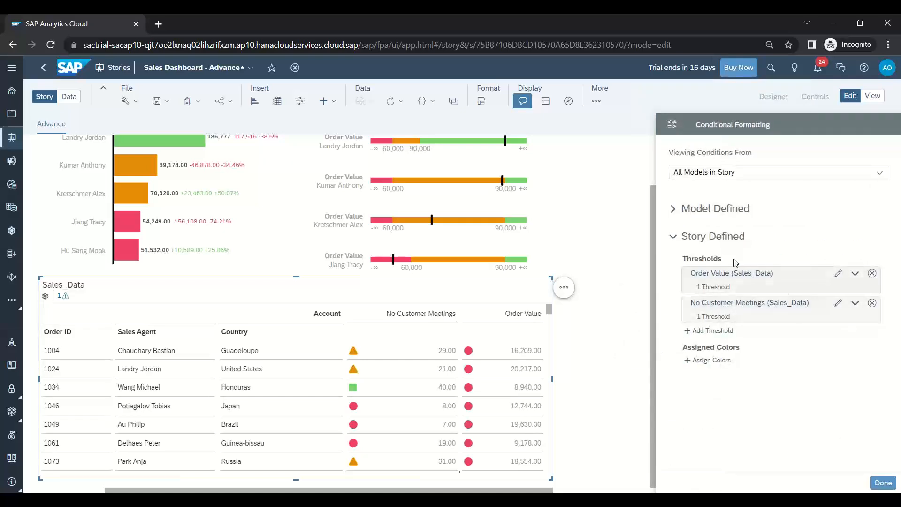
{"action": "left_click", "coordinate": [683, 211]}
{"action": "left_click", "coordinate": [677, 208]}
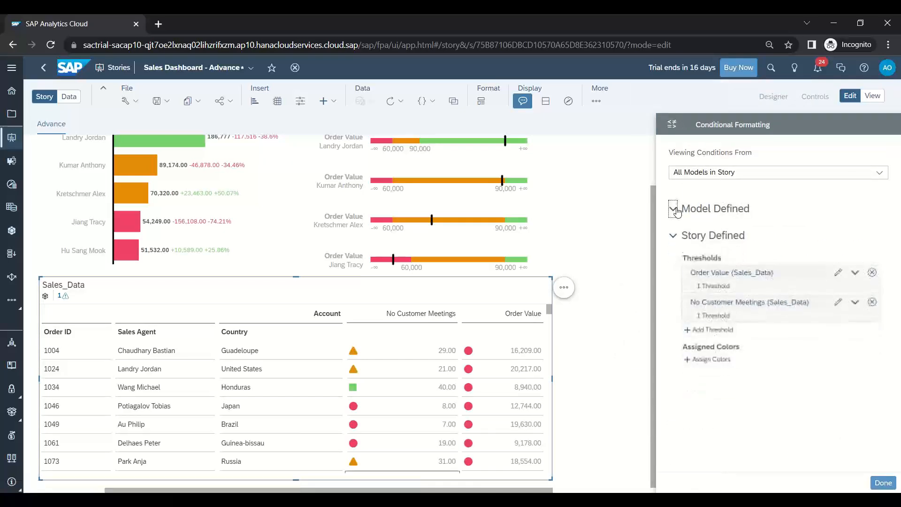
{"action": "left_click", "coordinate": [882, 482]}
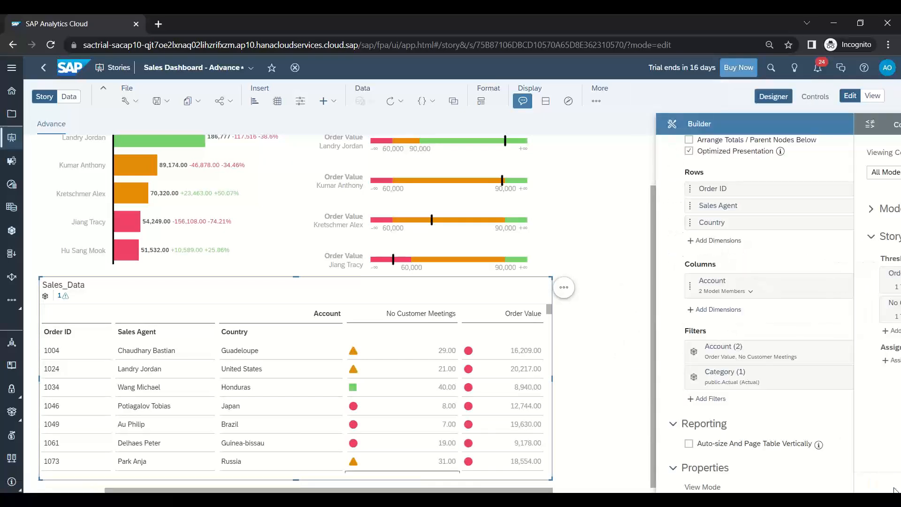
- Set the Order Value column's threshold to None and inspect the threshold details of the No Customer Meetings values
{"action": "right_click", "coordinate": [506, 320]}
{"action": "mouse_move", "coordinate": [540, 342]}
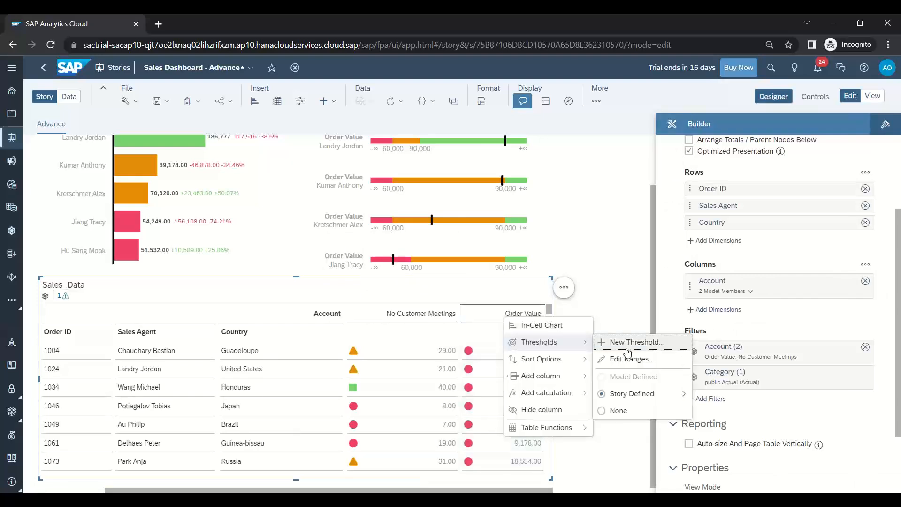
{"action": "left_click", "coordinate": [616, 412]}
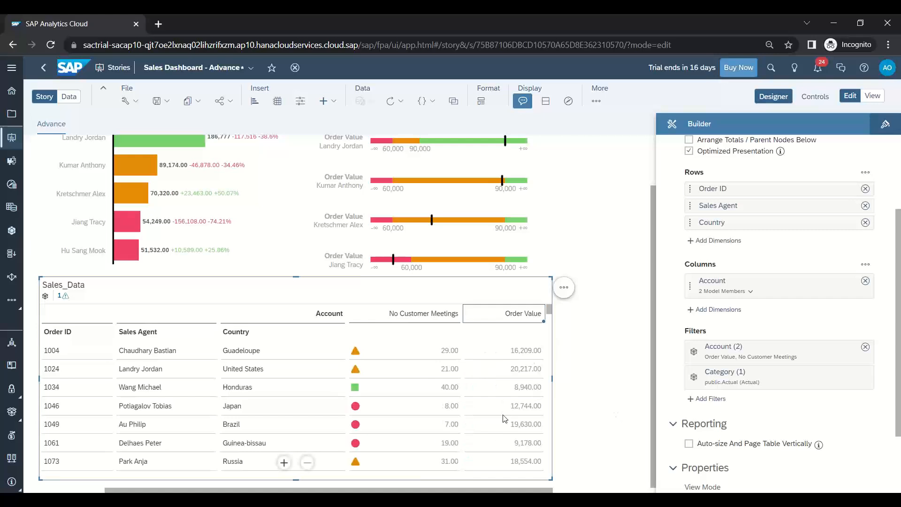
{"action": "mouse_move", "coordinate": [418, 353]}
{"action": "mouse_move", "coordinate": [356, 453]}
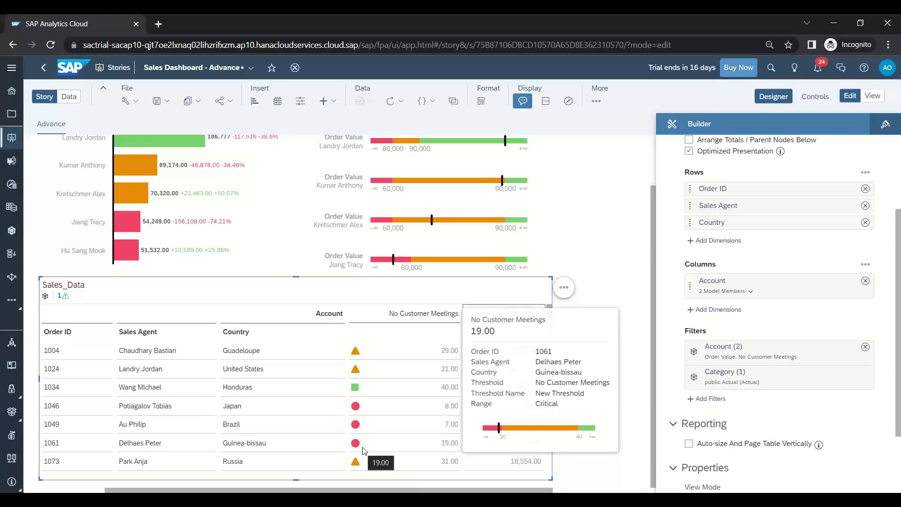
{"action": "mouse_move", "coordinate": [372, 358]}
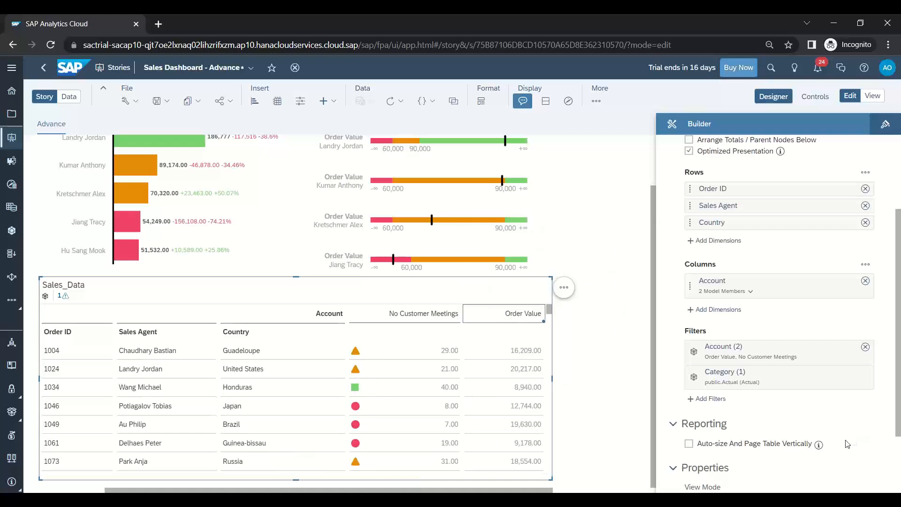
- Open the Sales_Data table's styling options and review its table properties, font, cell, line and number format settings
{"action": "mouse_move", "coordinate": [836, 285]}
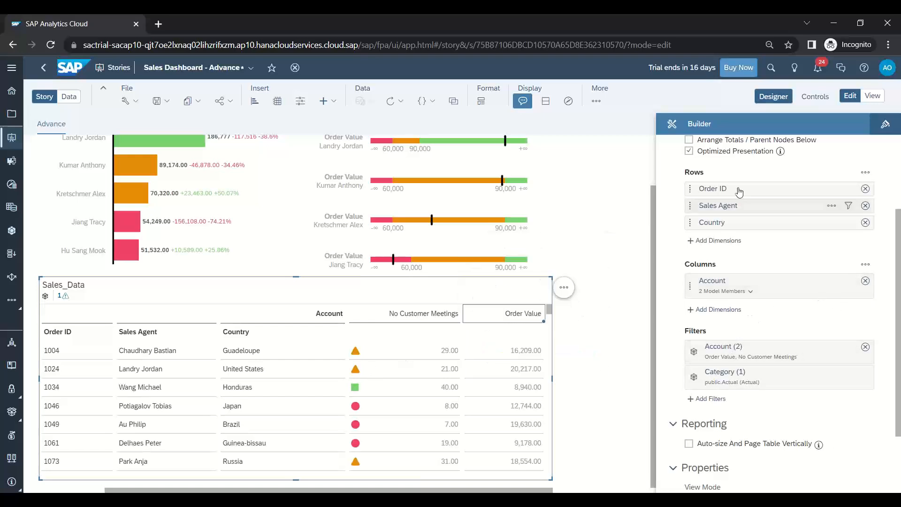
{"action": "left_click", "coordinate": [885, 123]}
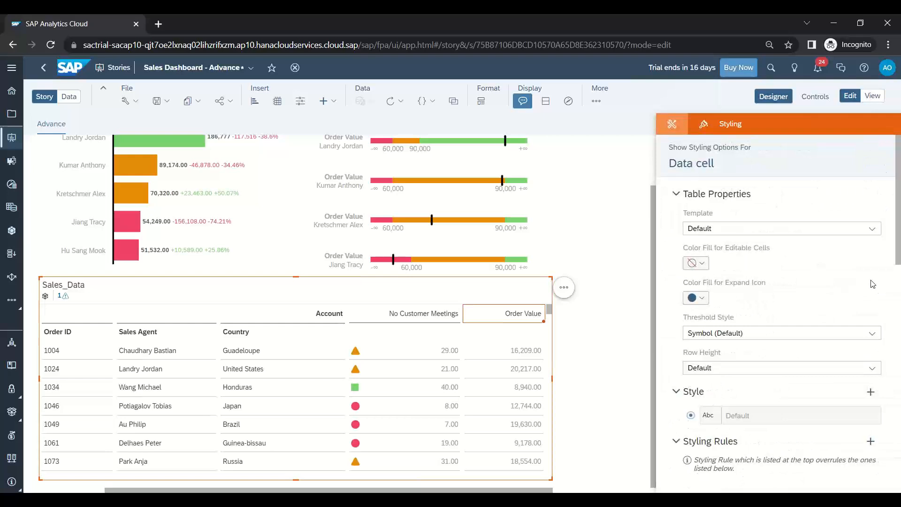
{"action": "scroll", "coordinate": [844, 296], "scroll_direction": "down", "scroll_amount": 10}
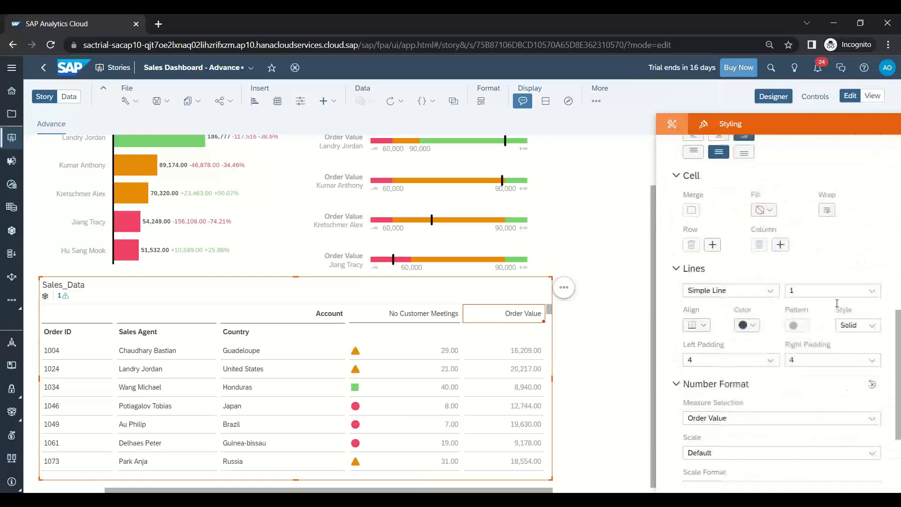
{"action": "scroll", "coordinate": [837, 303], "scroll_direction": "down", "scroll_amount": 5}
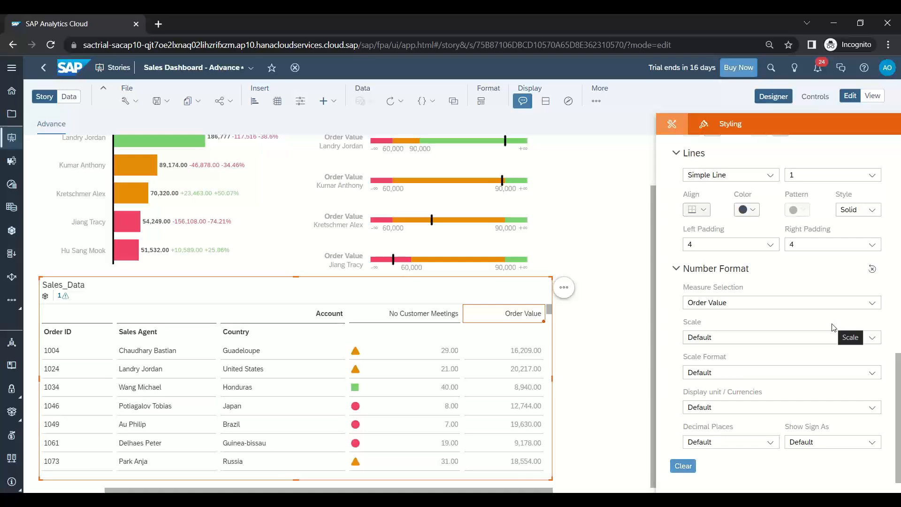
{"action": "scroll", "coordinate": [787, 358], "scroll_direction": "up", "scroll_amount": 8}
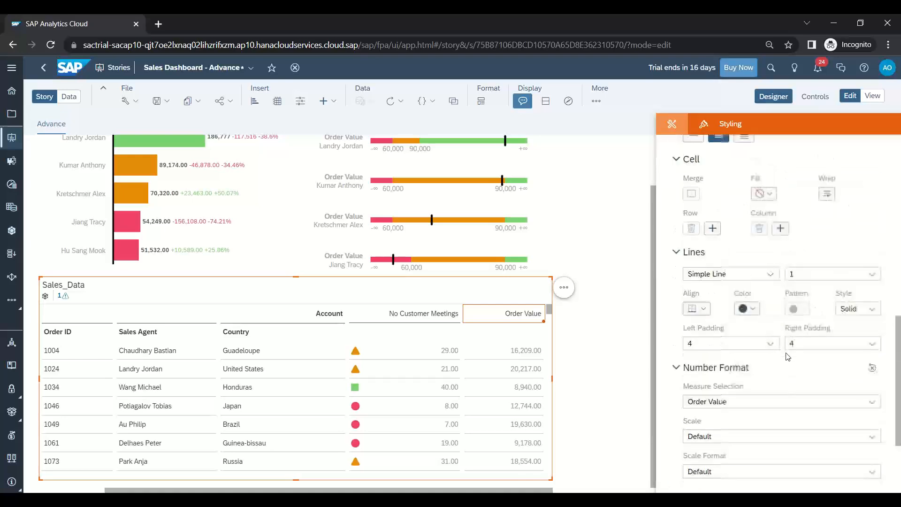
{"action": "scroll", "coordinate": [789, 350], "scroll_direction": "up", "scroll_amount": 5}
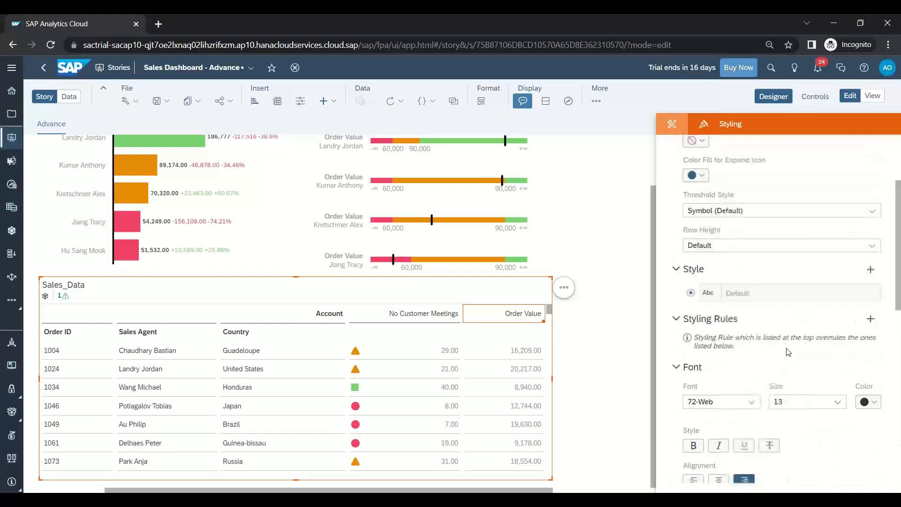
{"action": "scroll", "coordinate": [765, 368], "scroll_direction": "up", "scroll_amount": 3}
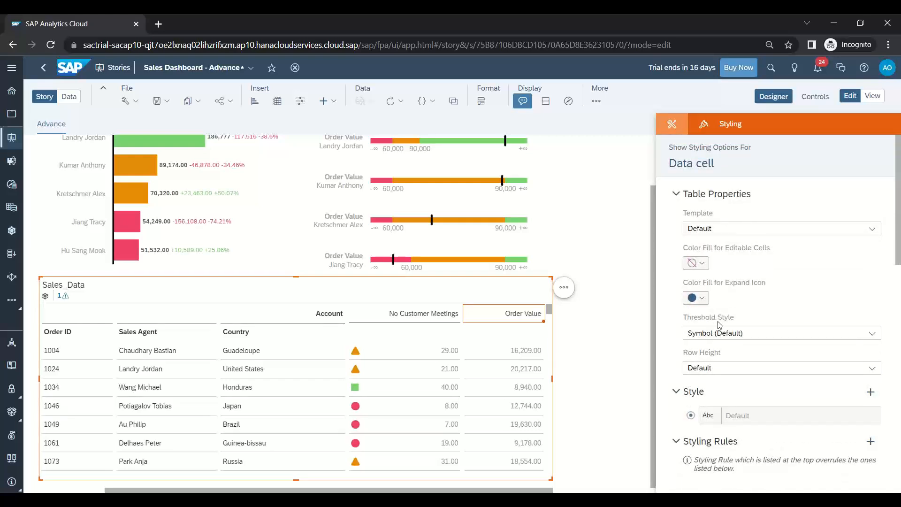
- Set the Sales_Data table's threshold style to Color Values
{"action": "left_click", "coordinate": [802, 335]}
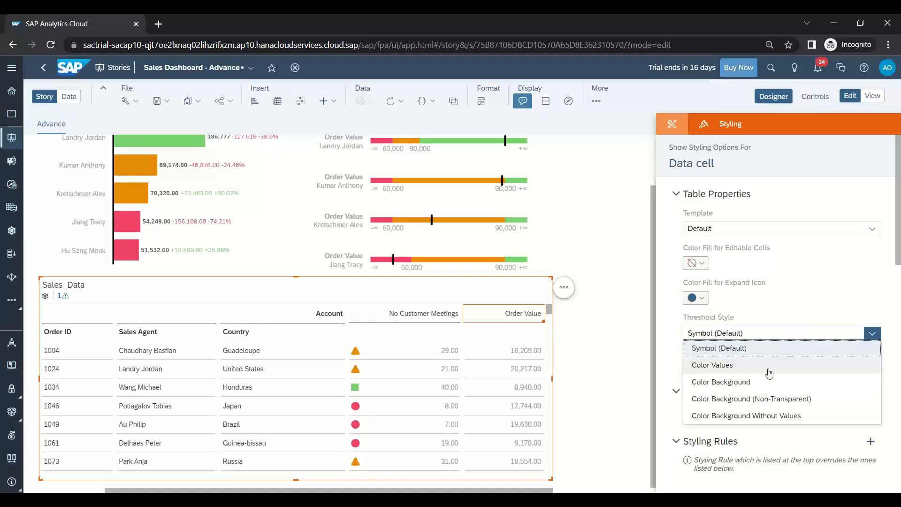
{"action": "left_click", "coordinate": [768, 372]}
{"action": "mouse_move", "coordinate": [443, 428]}
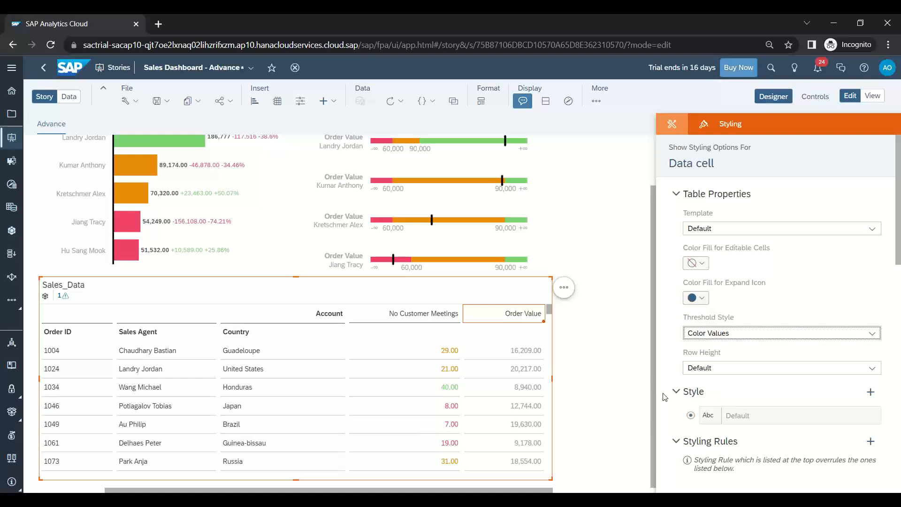
- Format the values in the table's data region as bold Georgia text at size 20
{"action": "scroll", "coordinate": [745, 384], "scroll_direction": "down", "scroll_amount": 5}
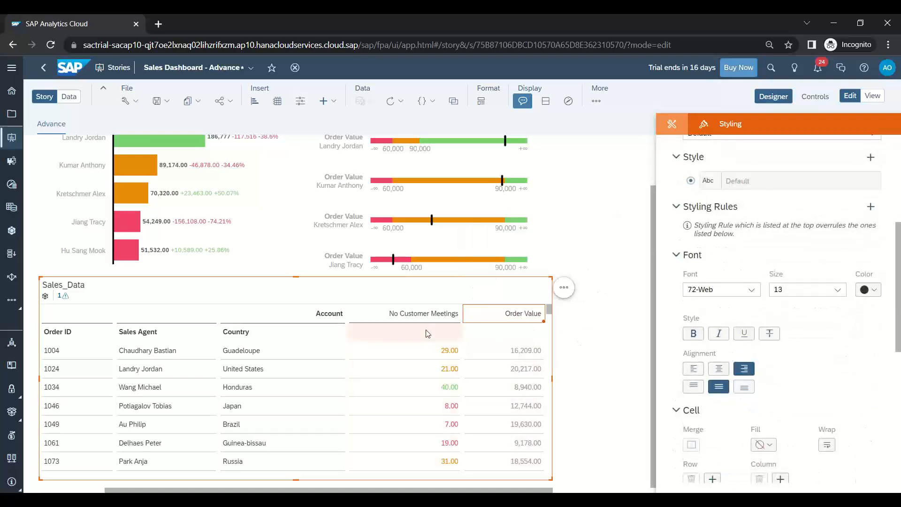
{"action": "mouse_move", "coordinate": [429, 352]}
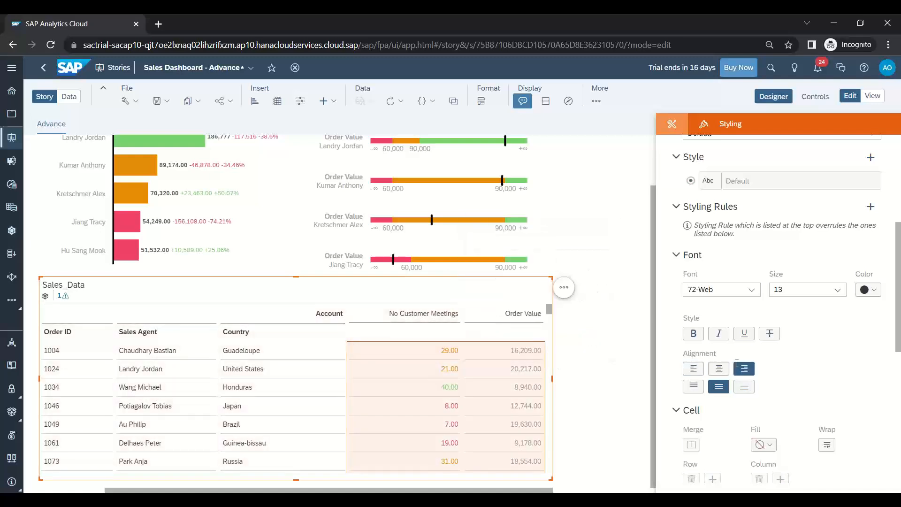
{"action": "left_click", "coordinate": [694, 334]}
{"action": "left_click", "coordinate": [751, 289]}
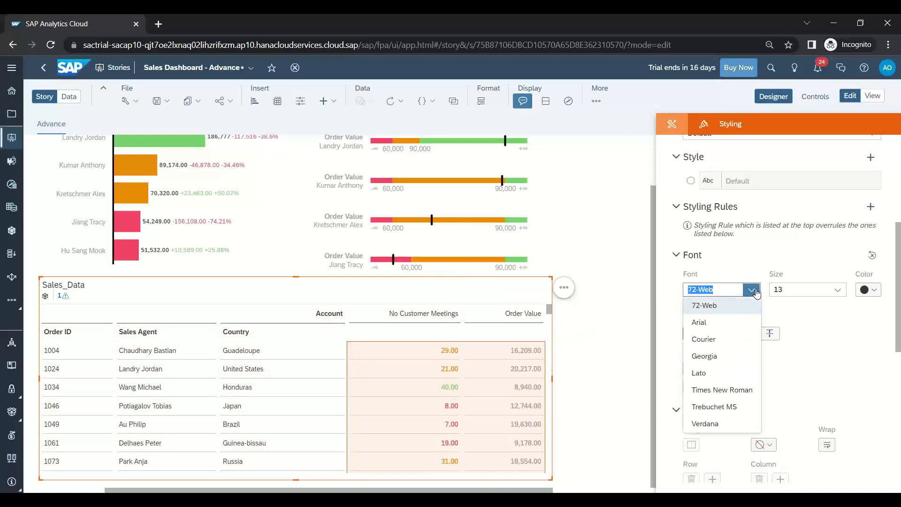
{"action": "left_click", "coordinate": [726, 357]}
{"action": "left_click", "coordinate": [837, 290]}
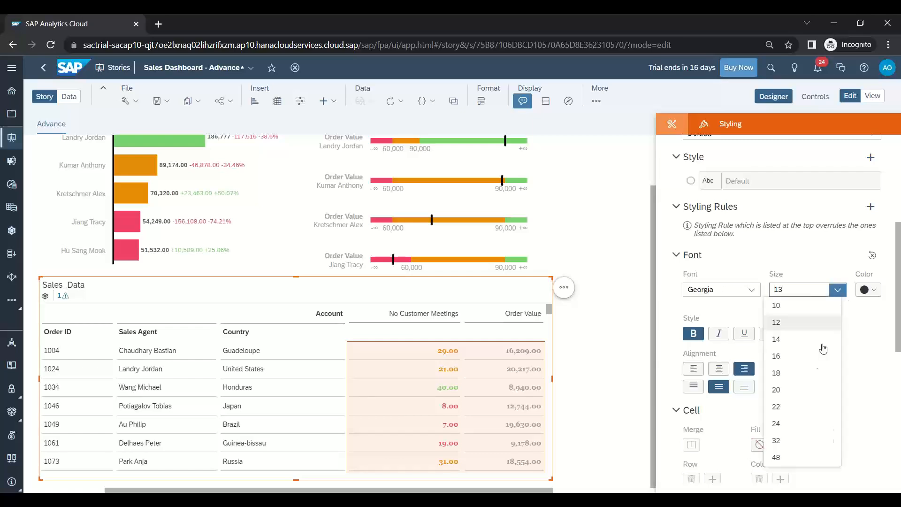
{"action": "left_click", "coordinate": [811, 390]}
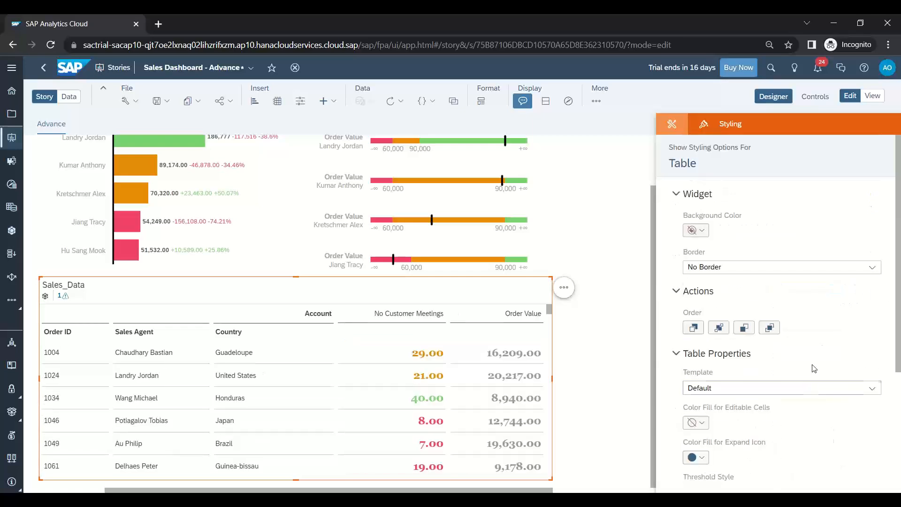
- Reselect the Sales_Data table's data region and set its font size to 16
{"action": "scroll", "coordinate": [815, 338], "scroll_direction": "down", "scroll_amount": 3}
{"action": "left_click", "coordinate": [835, 426]}
{"action": "left_click", "coordinate": [418, 341]}
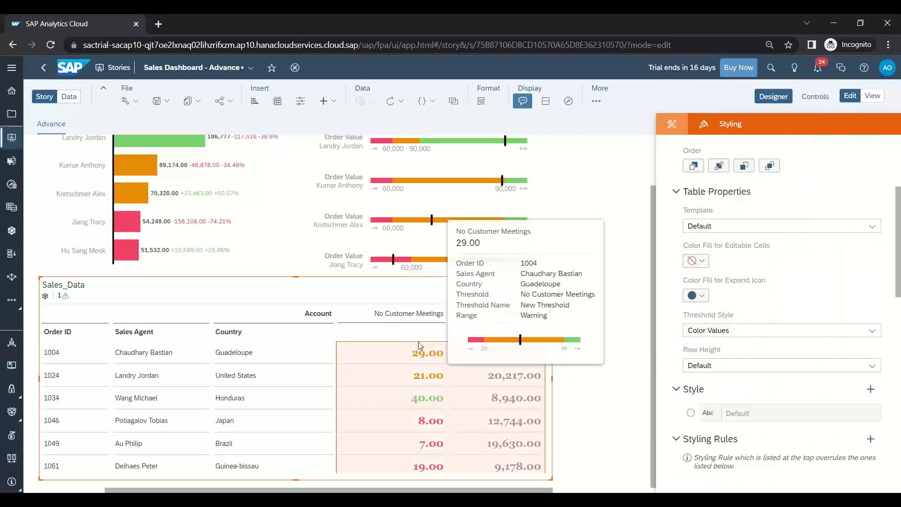
{"action": "left_click", "coordinate": [837, 323]}
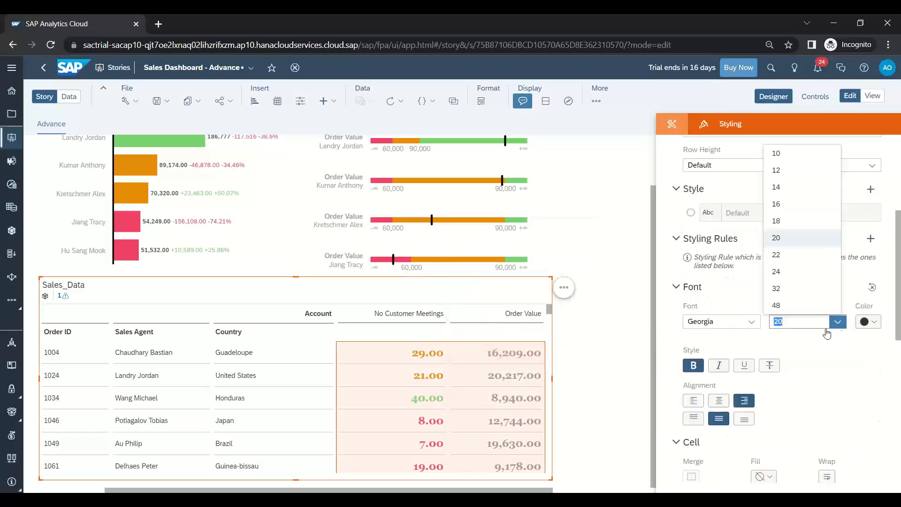
{"action": "left_click", "coordinate": [786, 214]}
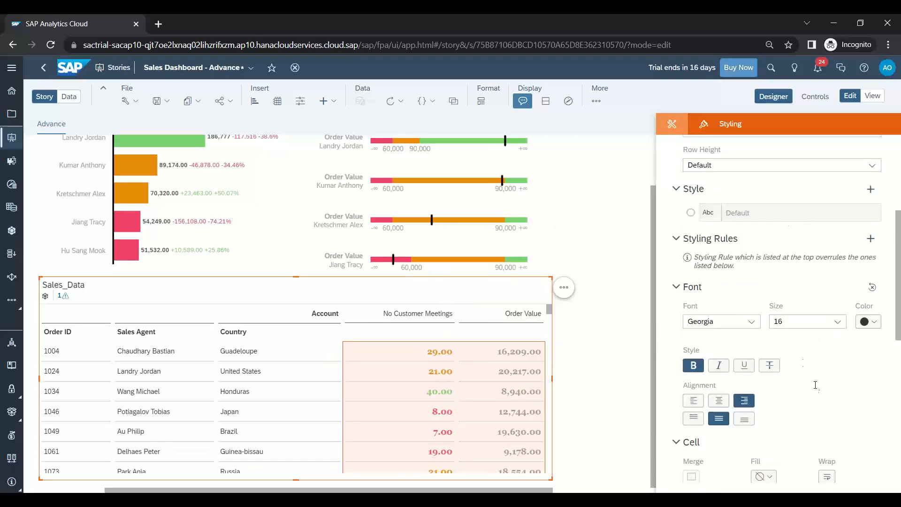
- Center the data region's values horizontally and set their font to Courier
{"action": "left_click", "coordinate": [874, 325]}
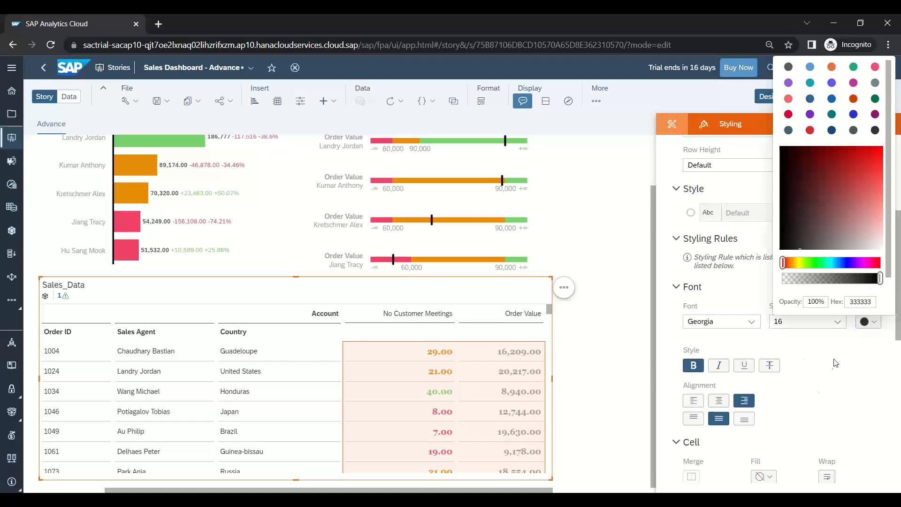
{"action": "left_click", "coordinate": [835, 362]}
{"action": "left_click", "coordinate": [719, 400]}
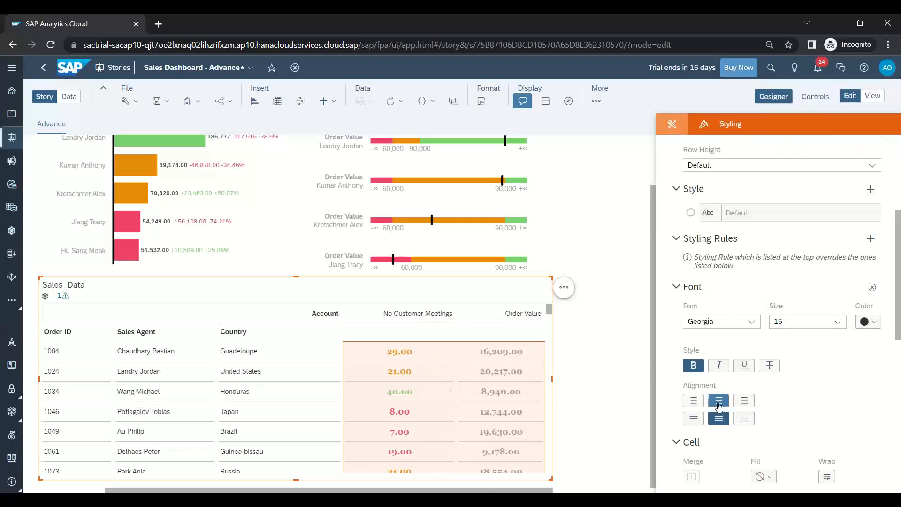
{"action": "left_click", "coordinate": [751, 322]}
{"action": "left_click", "coordinate": [735, 371]}
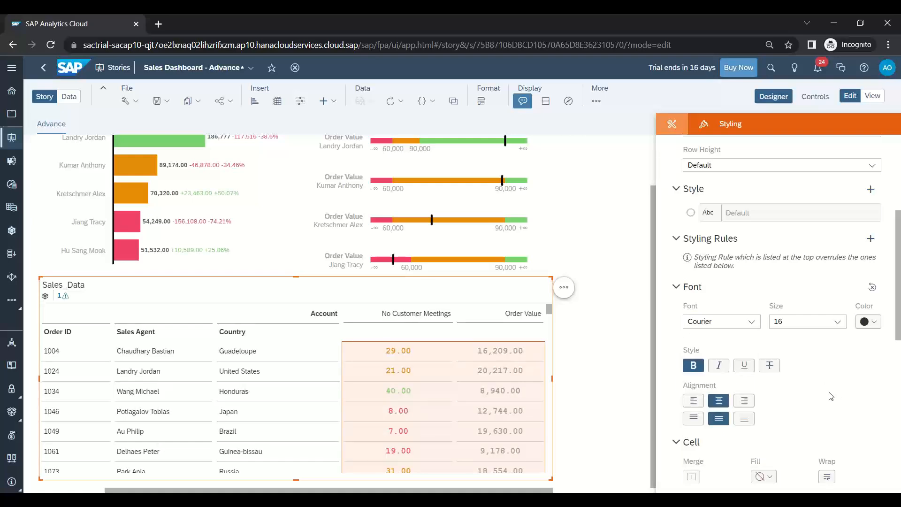
- Try the Color Background, Color Background (Non-Transparent) and Color Background Without Values threshold styles on the table
{"action": "scroll", "coordinate": [817, 364], "scroll_direction": "up", "scroll_amount": 5}
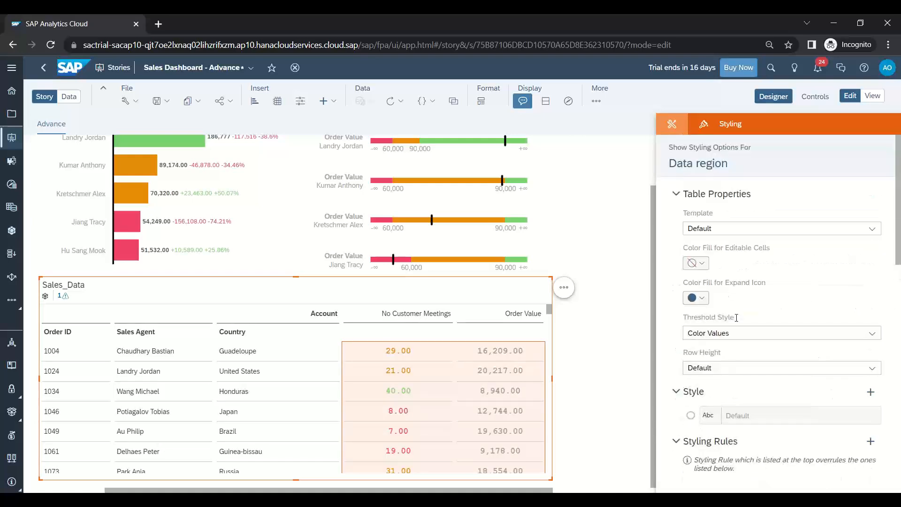
{"action": "left_click", "coordinate": [798, 337]}
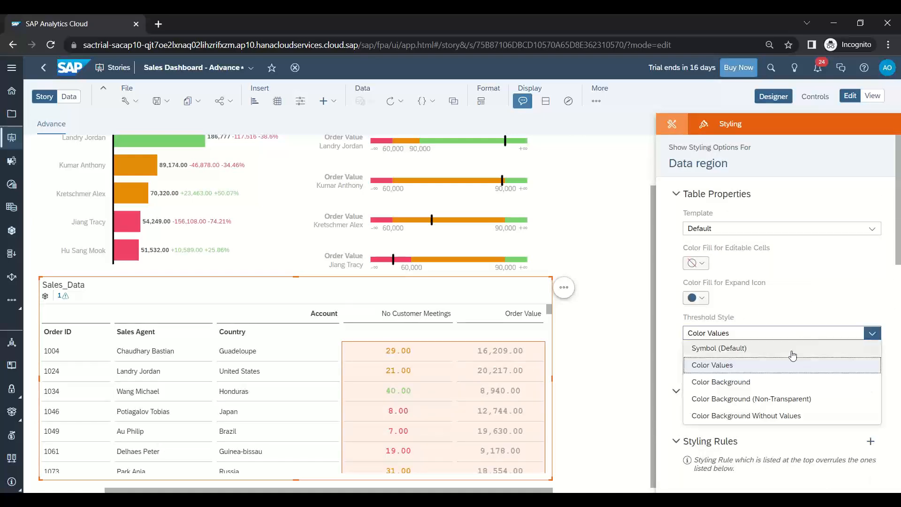
{"action": "left_click", "coordinate": [780, 388]}
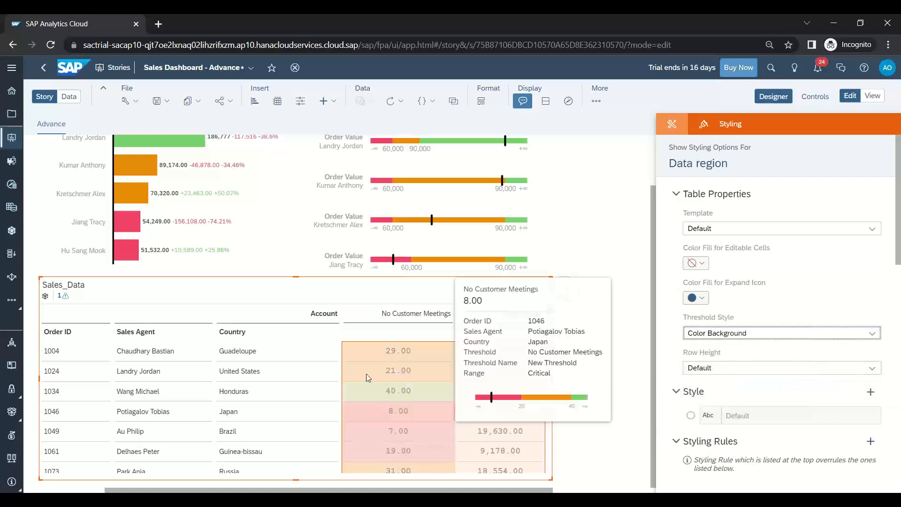
{"action": "left_click", "coordinate": [751, 333]}
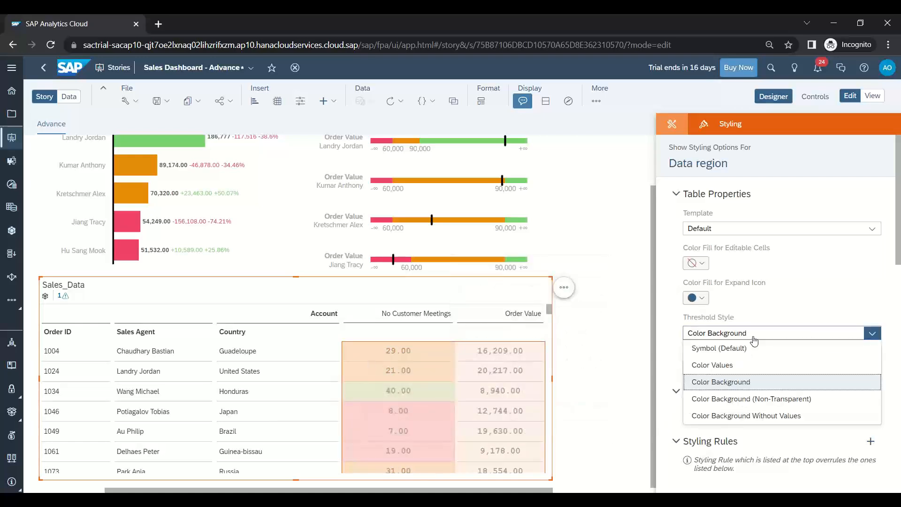
{"action": "left_click", "coordinate": [751, 400]}
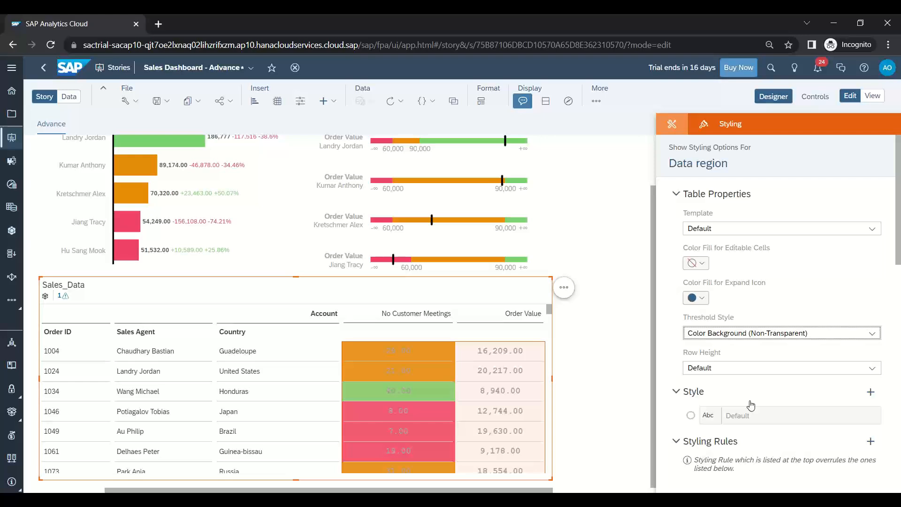
{"action": "left_click", "coordinate": [756, 333]}
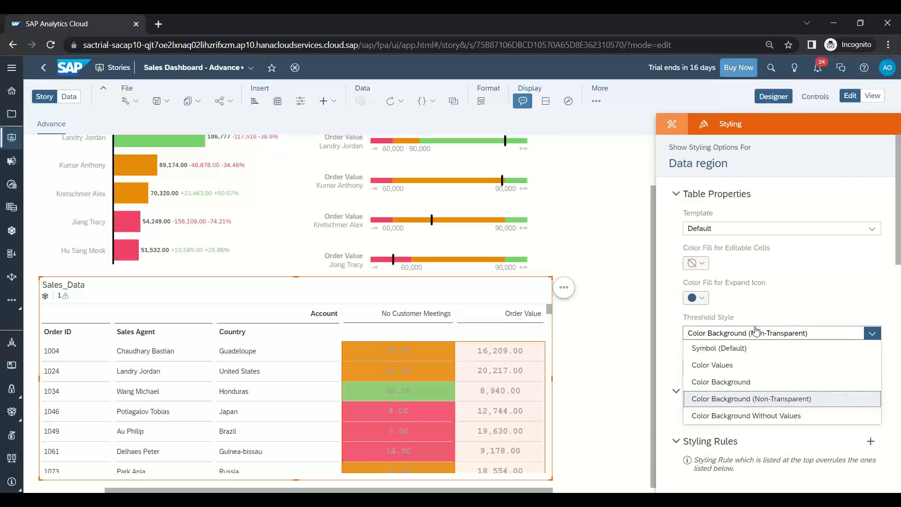
{"action": "left_click", "coordinate": [758, 417]}
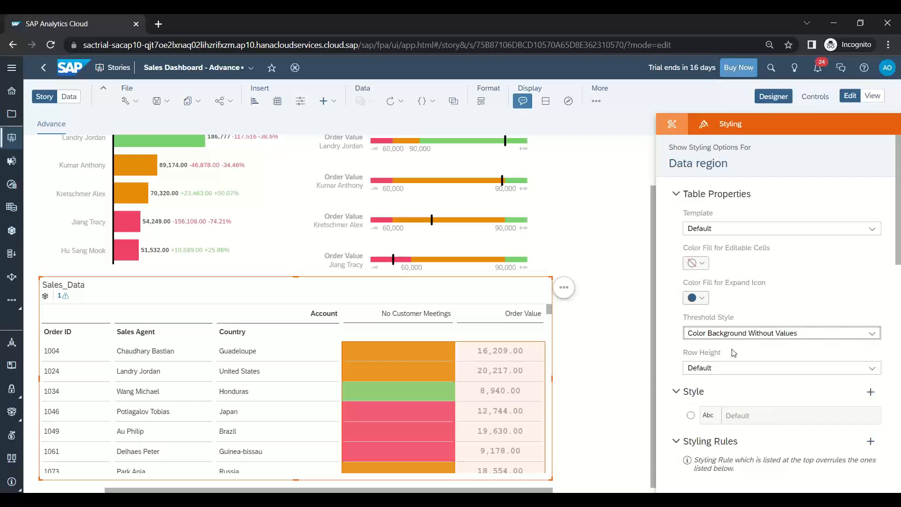
- Try the Color Values threshold style once more, set it to Symbol (Default) and deselect the table
{"action": "left_click", "coordinate": [740, 334]}
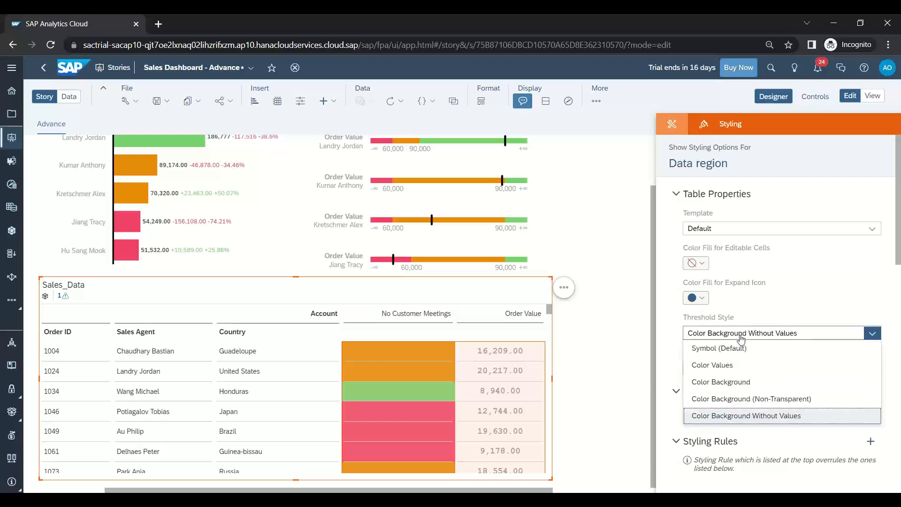
{"action": "left_click", "coordinate": [746, 369]}
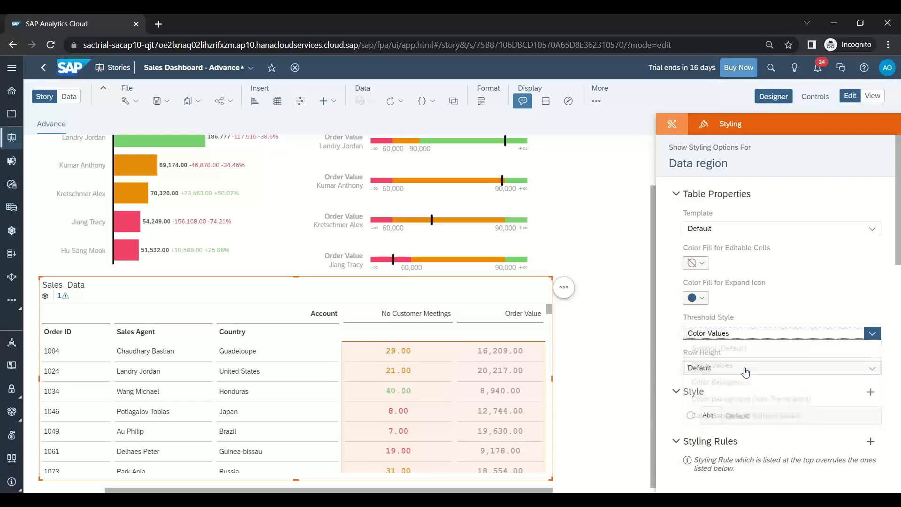
{"action": "left_click", "coordinate": [753, 332]}
{"action": "left_click", "coordinate": [756, 351]}
{"action": "left_click", "coordinate": [605, 360]}
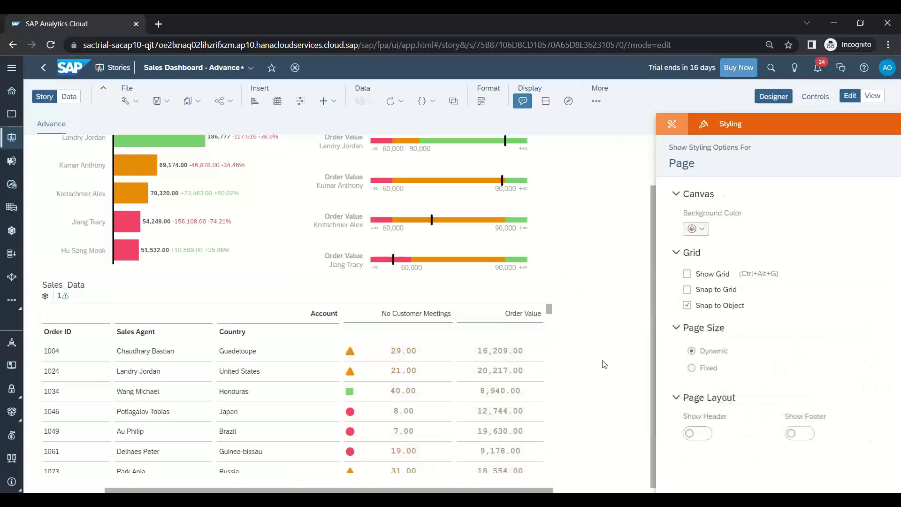
- Select the Sales_Data table's header region and center its text horizontally
{"action": "left_click", "coordinate": [248, 315]}
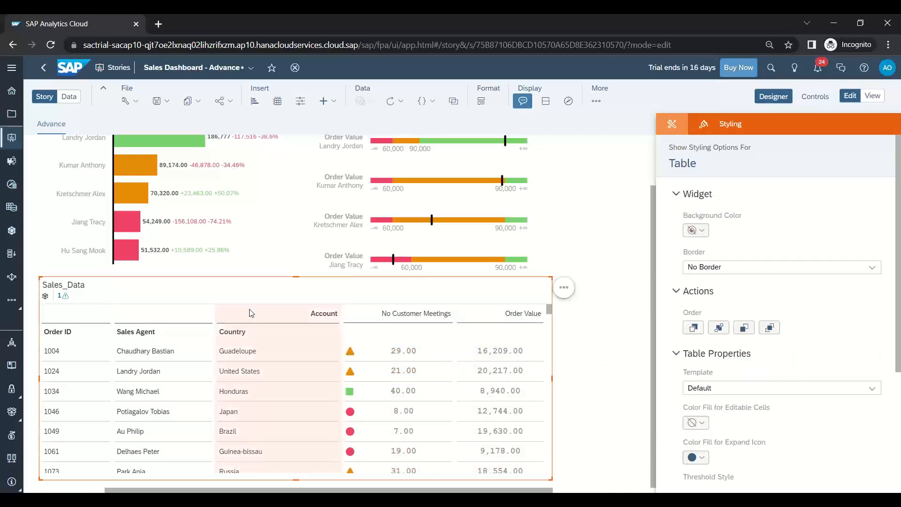
{"action": "left_click", "coordinate": [412, 323]}
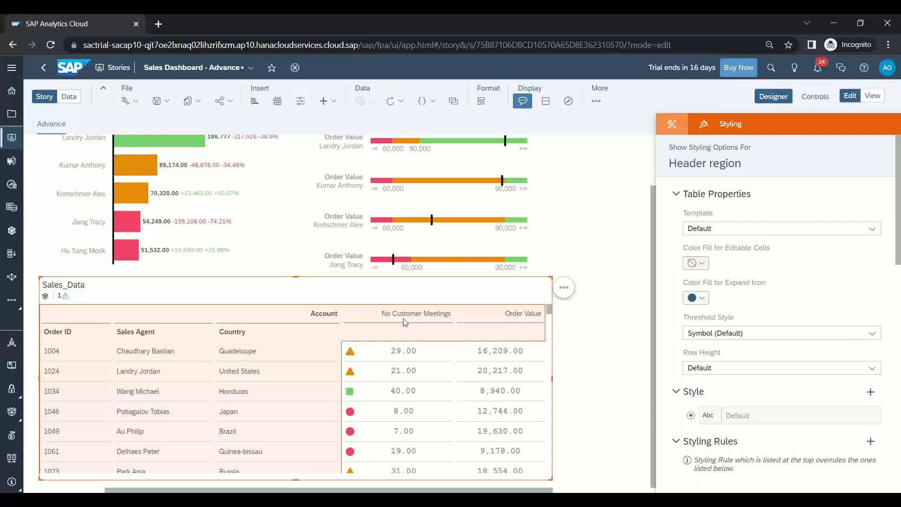
{"action": "scroll", "coordinate": [847, 357], "scroll_direction": "down", "scroll_amount": 5}
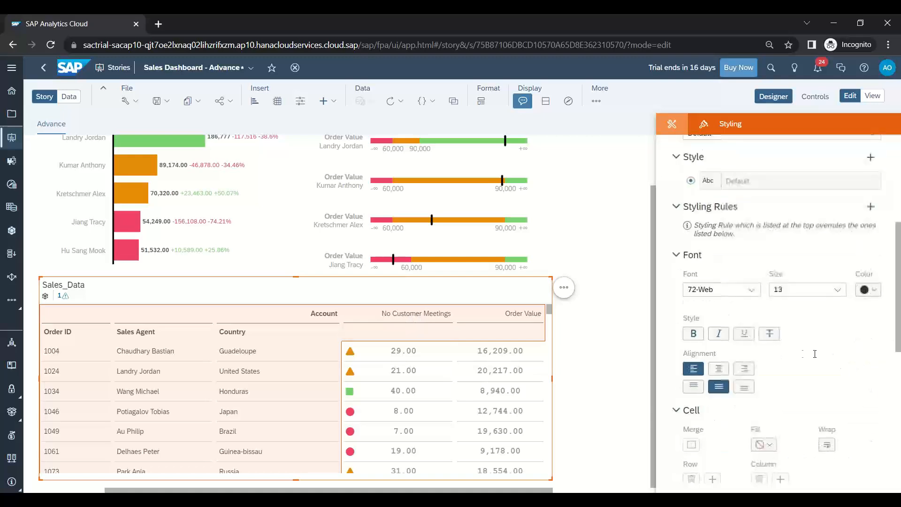
{"action": "left_click", "coordinate": [720, 370]}
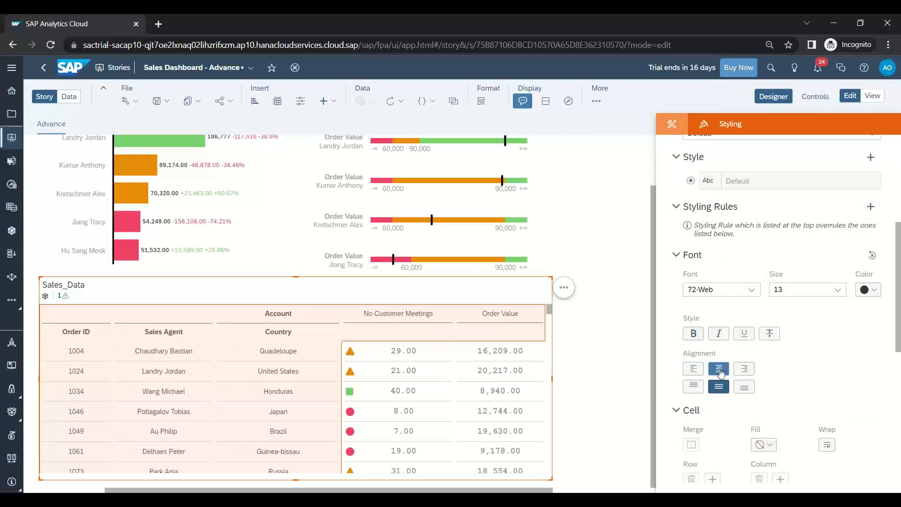
- Set the header region's font to Times New Roman with size 14
{"action": "left_click", "coordinate": [750, 289]}
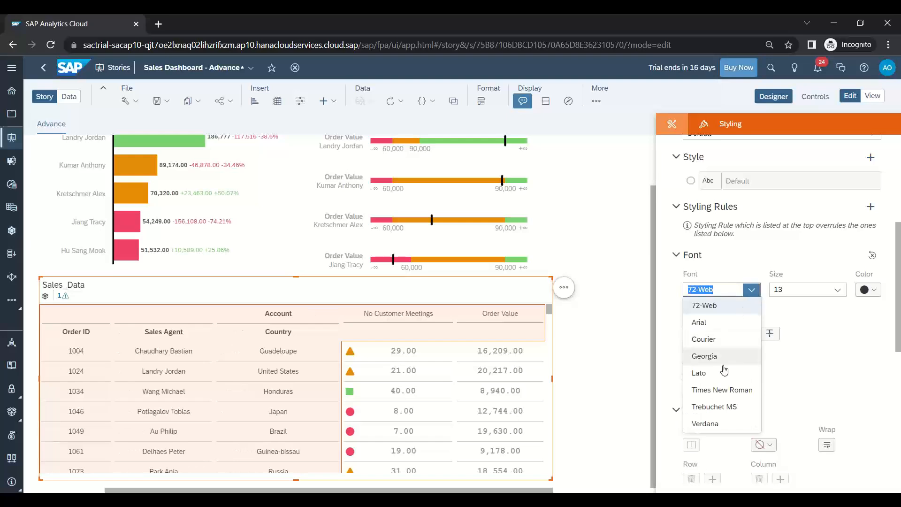
{"action": "left_click", "coordinate": [721, 390]}
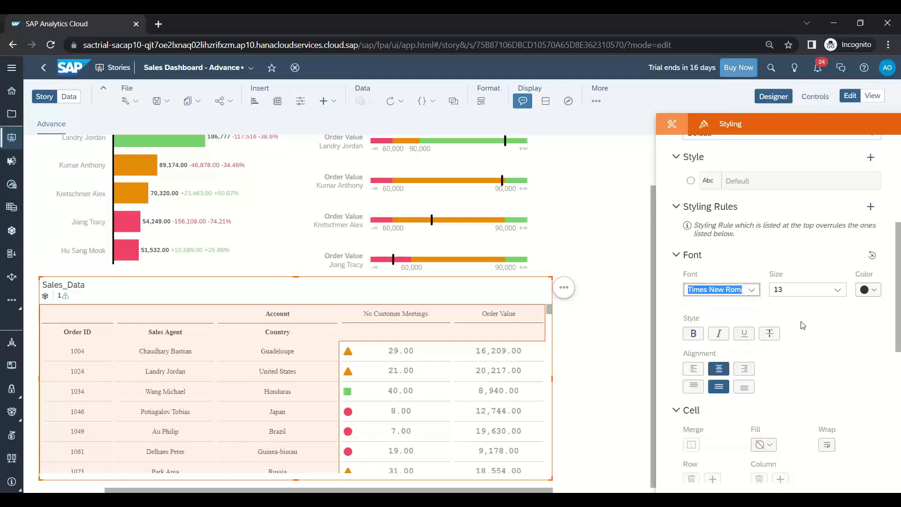
{"action": "left_click", "coordinate": [837, 290]}
{"action": "left_click", "coordinate": [798, 340]}
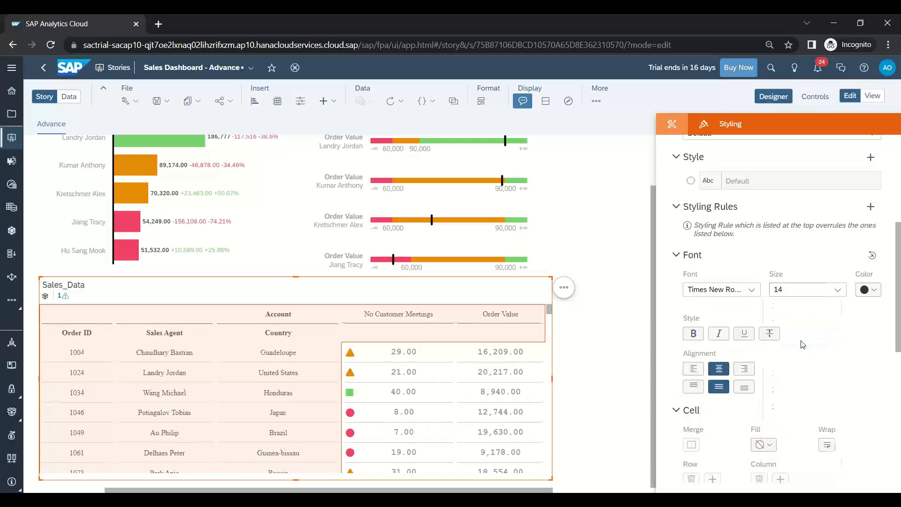
- Change the header region's font color to bright blue and deselect the table
{"action": "left_click", "coordinate": [864, 290]}
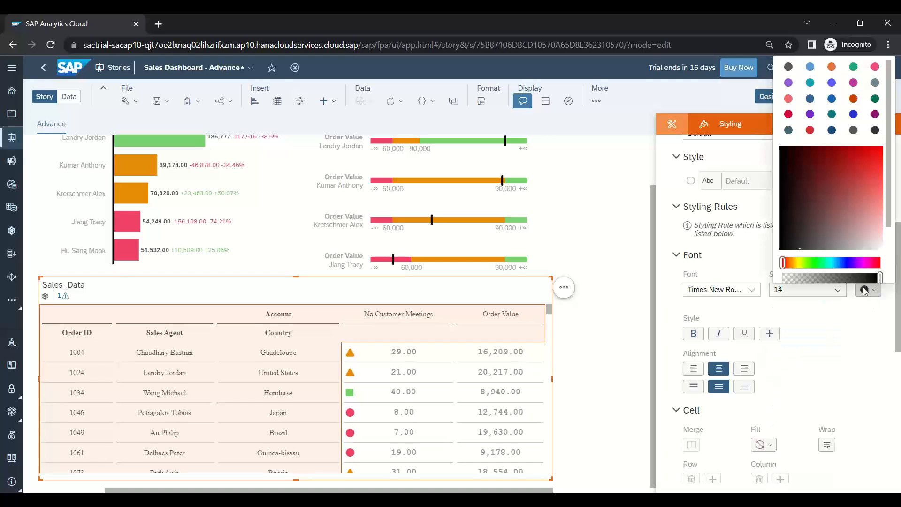
{"action": "left_click", "coordinate": [846, 262]}
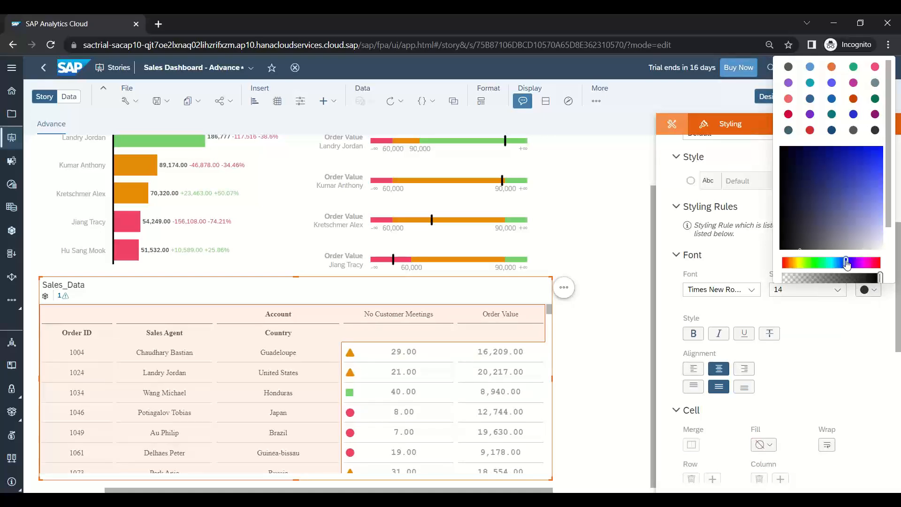
{"action": "left_click", "coordinate": [878, 150]}
{"action": "left_click", "coordinate": [822, 385]}
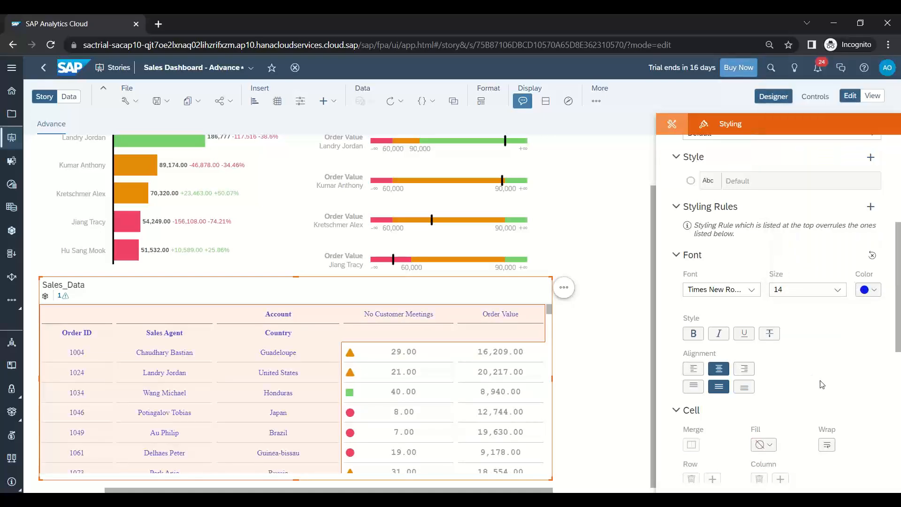
{"action": "left_click", "coordinate": [627, 394]}
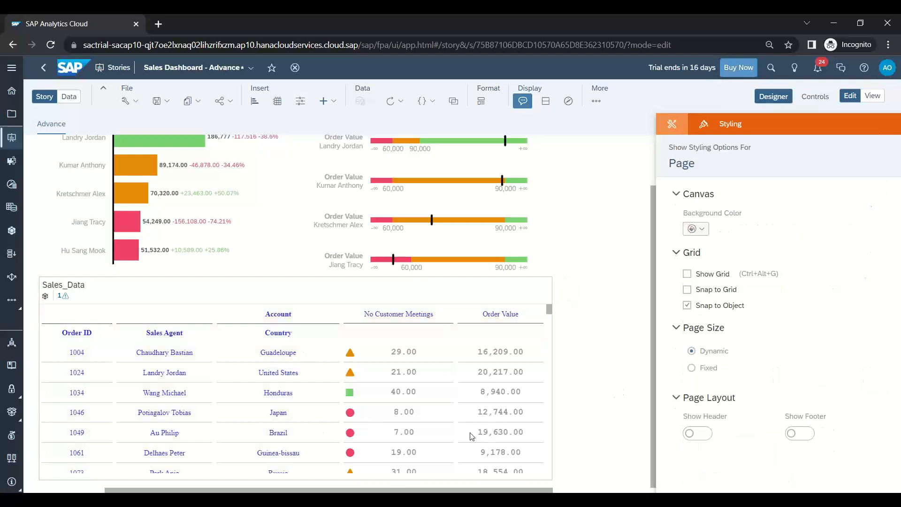
- Select the Sales_Data table as a whole and check its border options
{"action": "left_click", "coordinate": [529, 313]}
{"action": "left_click", "coordinate": [535, 293]}
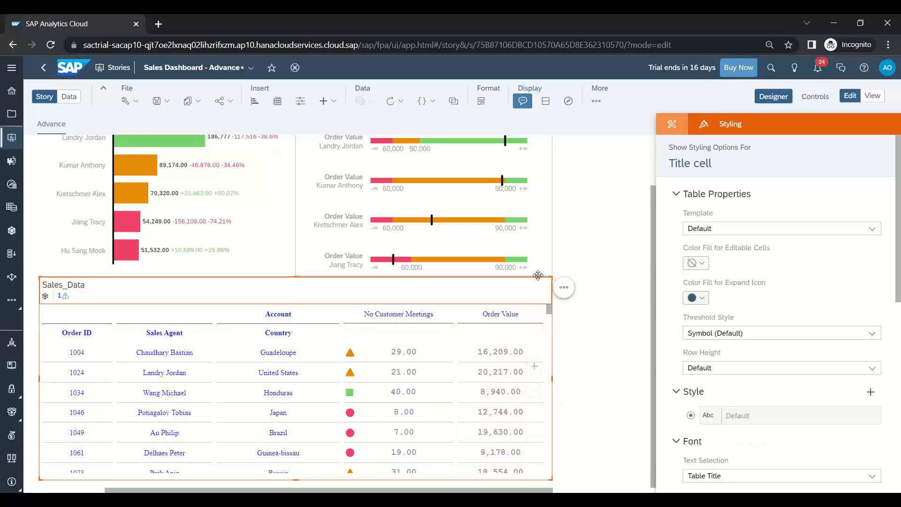
{"action": "left_click", "coordinate": [538, 275]}
{"action": "left_click", "coordinate": [538, 278]}
{"action": "left_click", "coordinate": [736, 265]}
{"action": "left_click", "coordinate": [736, 265]}
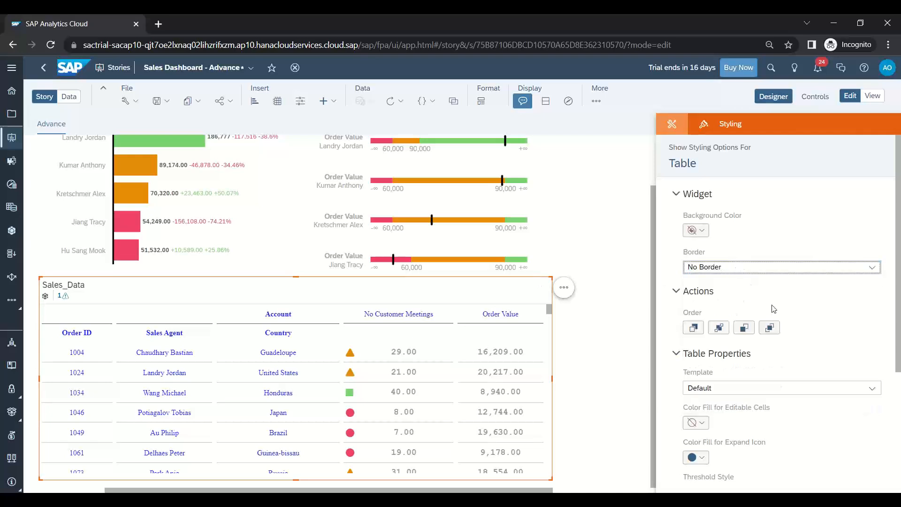
- Apply the Alternating Rows template to the Sales_Data table, accepting the reset of its existing cell styles
{"action": "scroll", "coordinate": [773, 309], "scroll_direction": "down", "scroll_amount": 3}
{"action": "scroll", "coordinate": [770, 314], "scroll_direction": "down", "scroll_amount": 1}
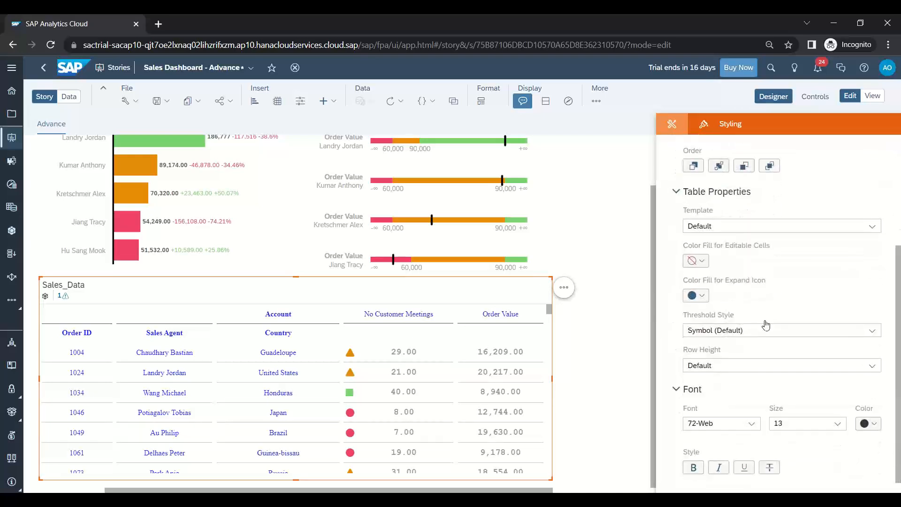
{"action": "left_click", "coordinate": [765, 331]}
{"action": "left_click", "coordinate": [871, 330]}
{"action": "scroll", "coordinate": [799, 311], "scroll_direction": "up", "scroll_amount": 4}
{"action": "left_click", "coordinate": [745, 343]}
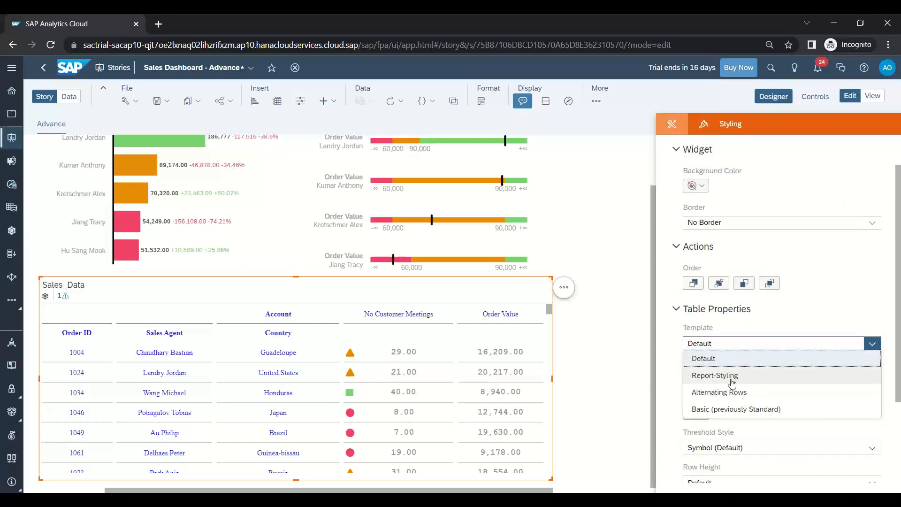
{"action": "left_click", "coordinate": [726, 394]}
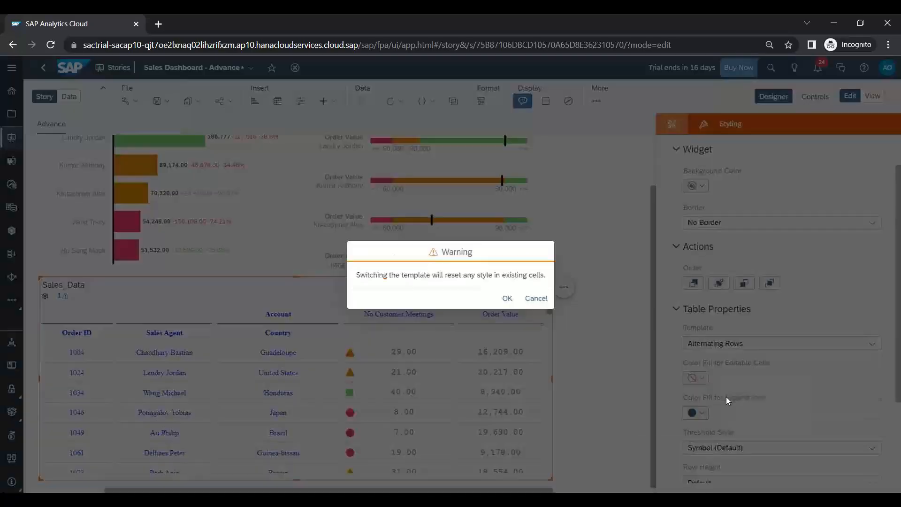
{"action": "left_click", "coordinate": [508, 298]}
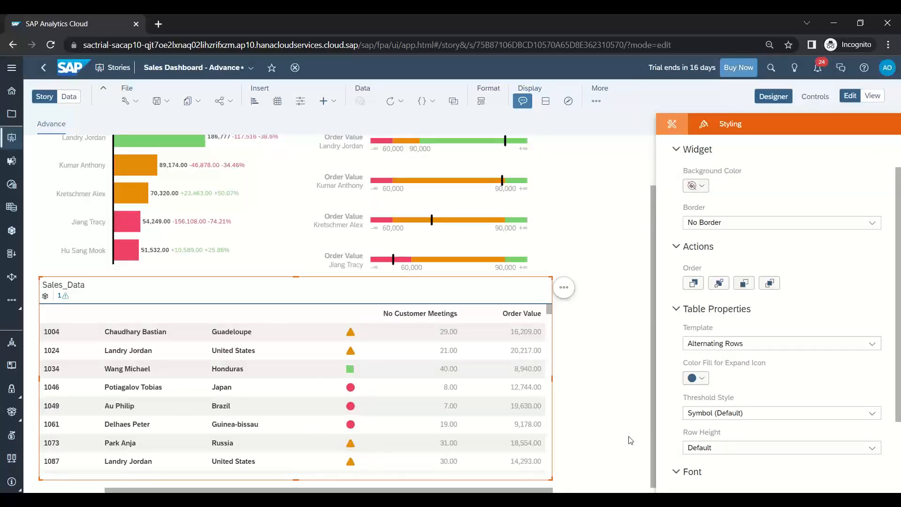
{"action": "left_click", "coordinate": [628, 437]}
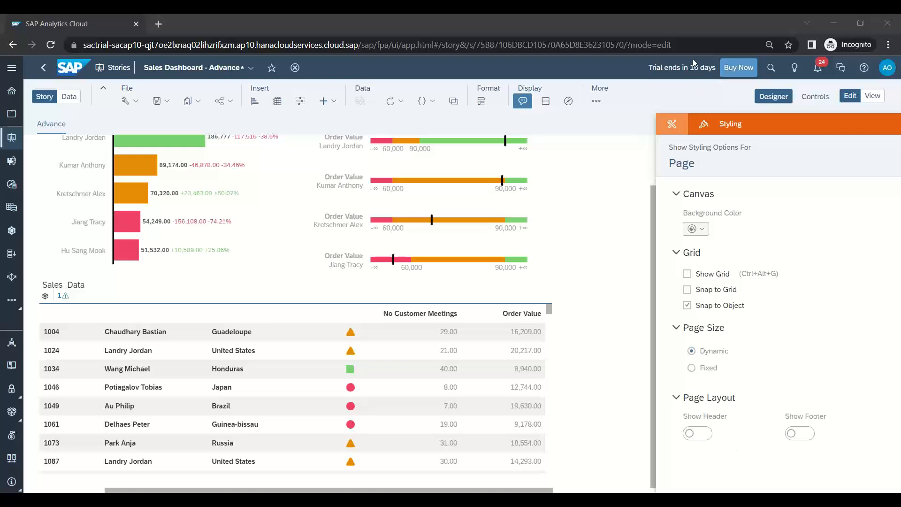
{"action": "scroll", "coordinate": [639, 267], "scroll_direction": "up", "scroll_amount": 2}
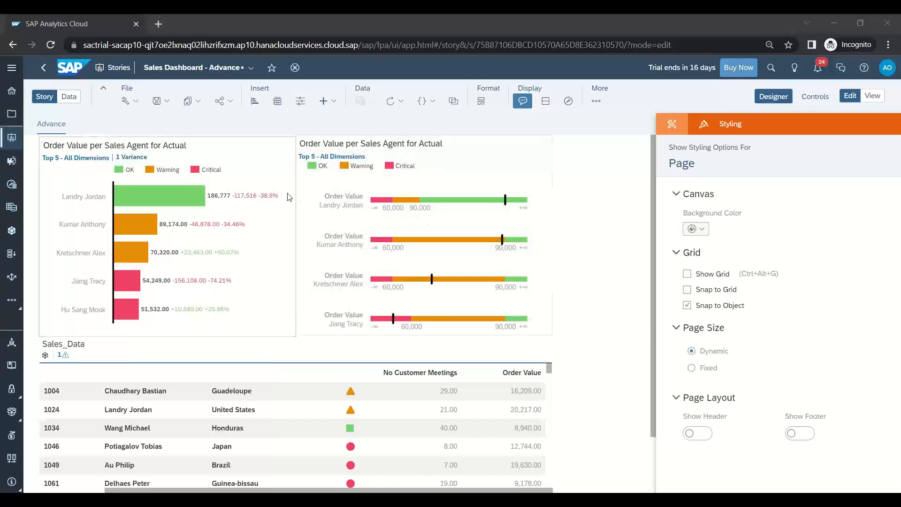
{"action": "left_click", "coordinate": [258, 165]}
{"action": "left_click", "coordinate": [549, 165]}
{"action": "left_click", "coordinate": [603, 173]}
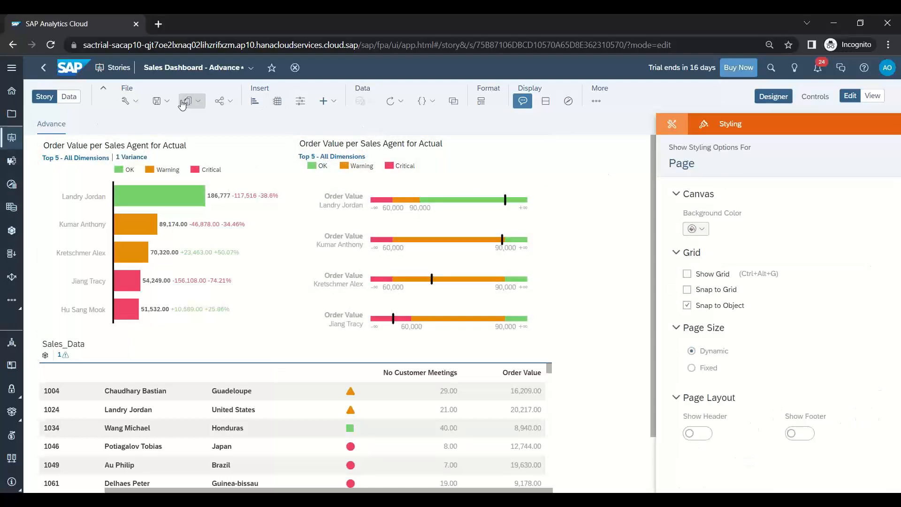
- Insert a new chart on the page and add Order Value as its measure
{"action": "left_click", "coordinate": [254, 100]}
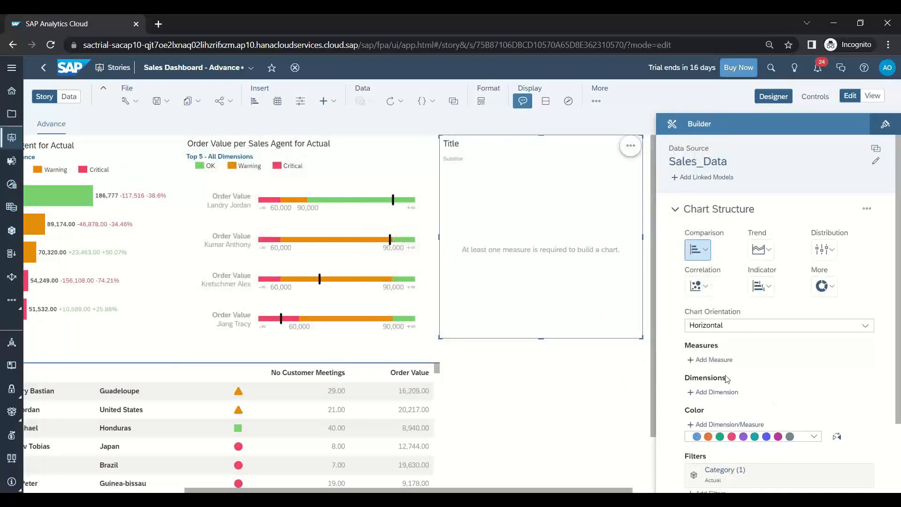
{"action": "left_click", "coordinate": [714, 360]}
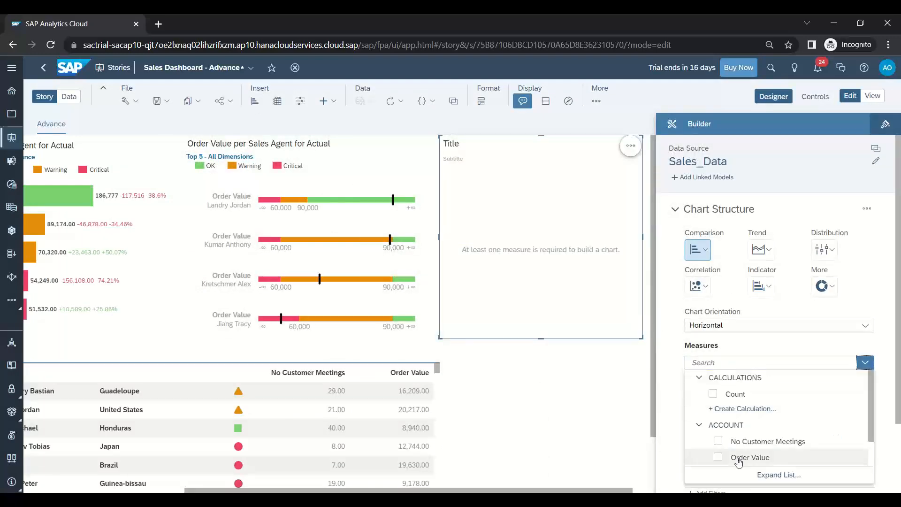
{"action": "scroll", "coordinate": [737, 458], "scroll_direction": "down", "scroll_amount": 1}
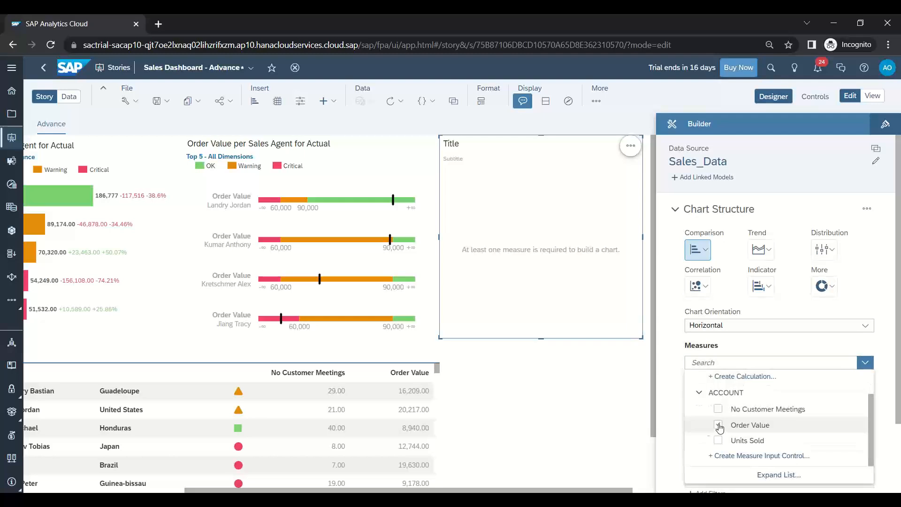
{"action": "left_click", "coordinate": [719, 425]}
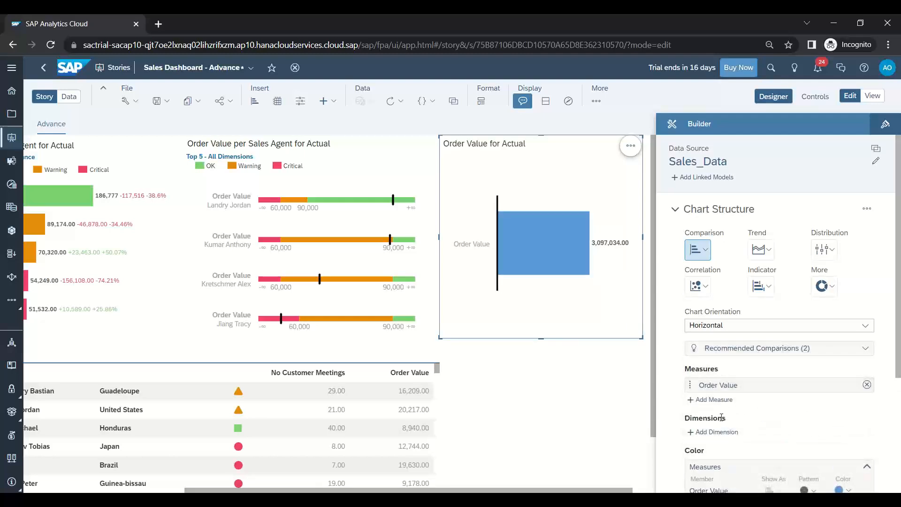
{"action": "left_click", "coordinate": [718, 432]}
{"action": "scroll", "coordinate": [725, 432], "scroll_direction": "down", "scroll_amount": 2}
{"action": "left_click", "coordinate": [720, 442]}
{"action": "scroll", "coordinate": [723, 422], "scroll_direction": "up", "scroll_amount": 1}
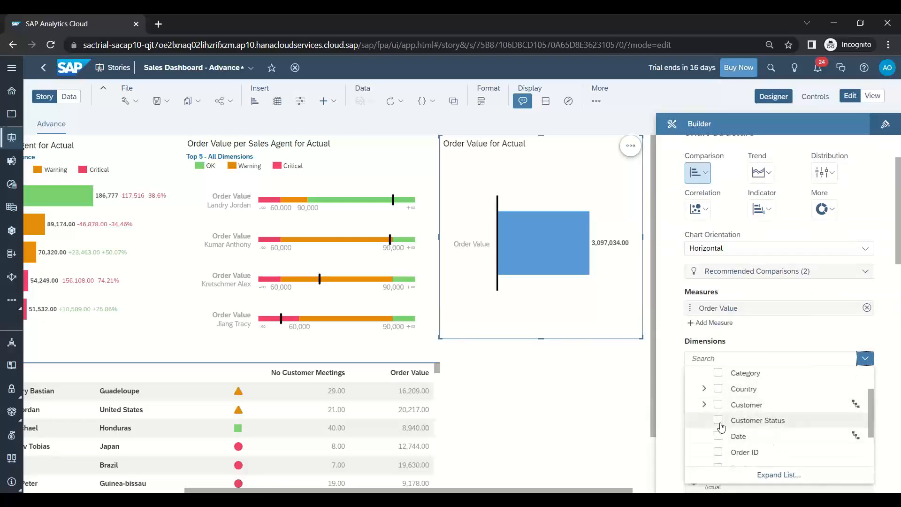
{"action": "left_click", "coordinate": [720, 423]}
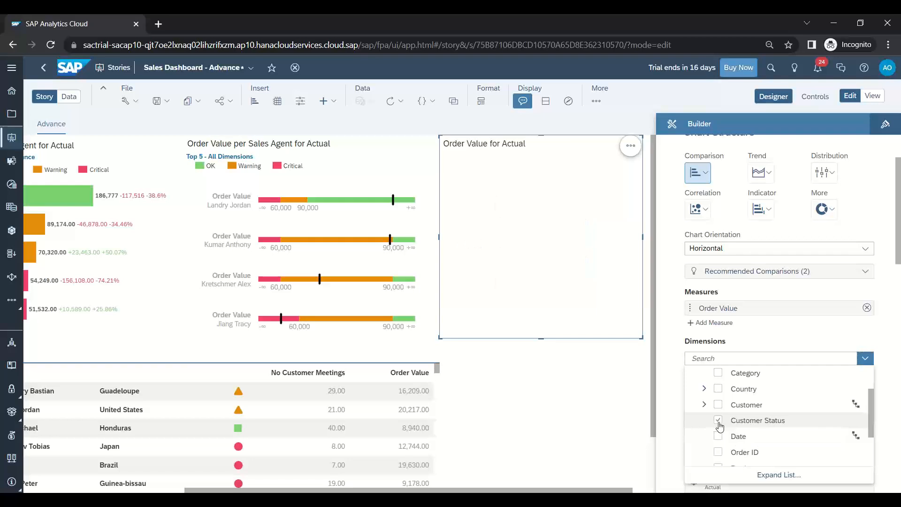
{"action": "left_click", "coordinate": [651, 405]}
{"action": "mouse_move", "coordinate": [840, 355]}
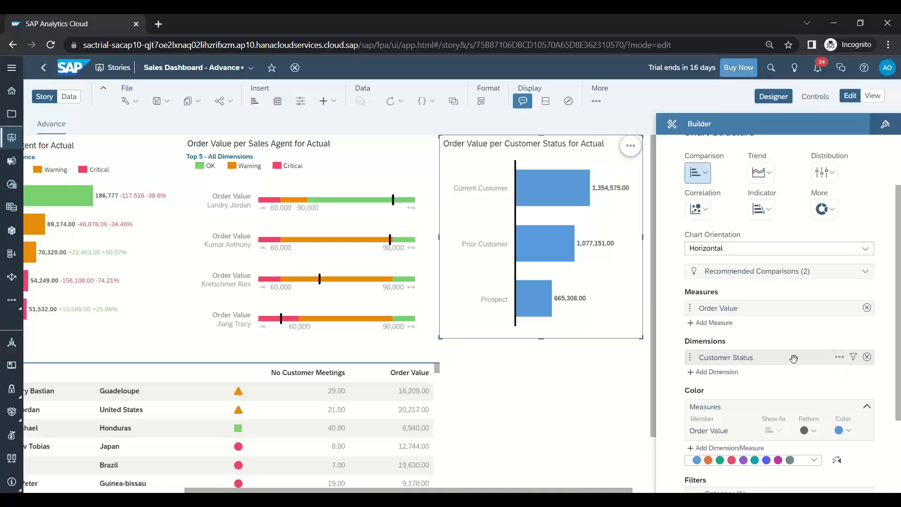
{"action": "left_click", "coordinate": [866, 357]}
- Add Sales Agent as the new chart's dimension
{"action": "left_click", "coordinate": [730, 356]}
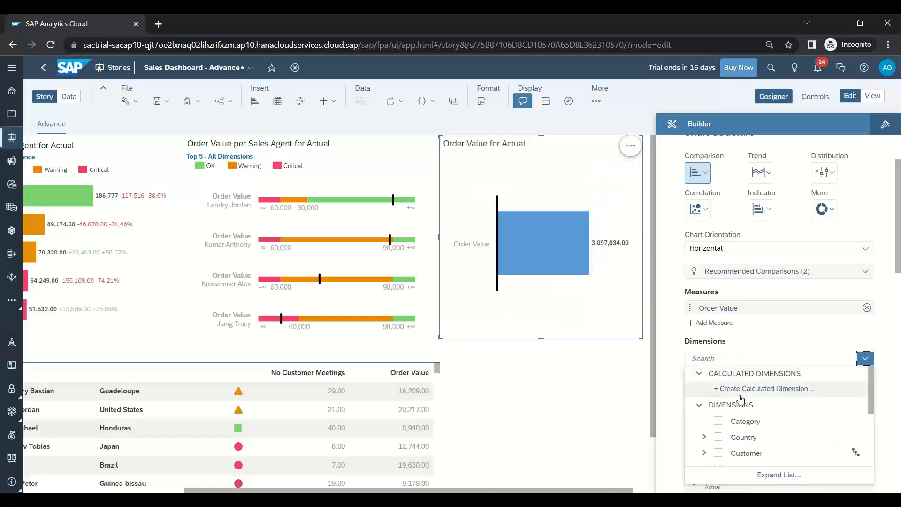
{"action": "scroll", "coordinate": [725, 425], "scroll_direction": "down", "scroll_amount": 2}
{"action": "scroll", "coordinate": [717, 433], "scroll_direction": "down", "scroll_amount": 2}
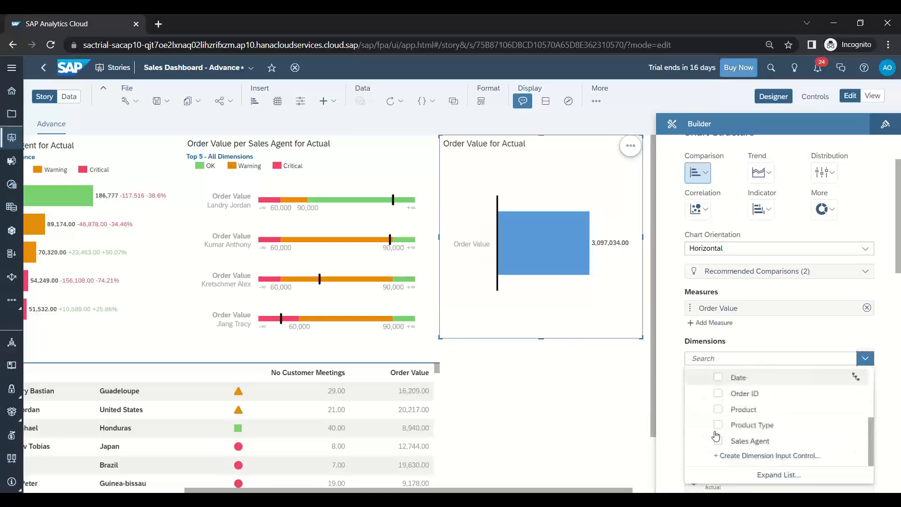
{"action": "scroll", "coordinate": [718, 434], "scroll_direction": "up", "scroll_amount": 4}
{"action": "scroll", "coordinate": [720, 446], "scroll_direction": "down", "scroll_amount": 4}
{"action": "left_click", "coordinate": [719, 442]}
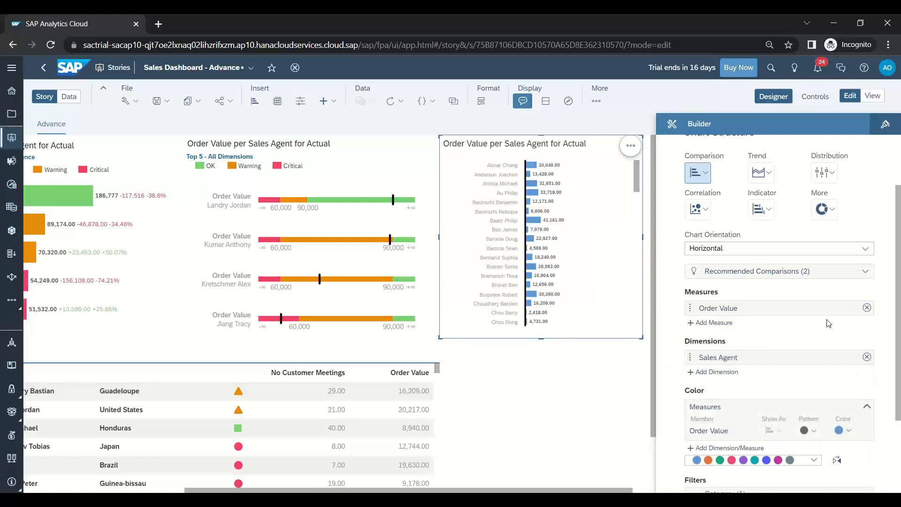
- Rank the new chart to the Top 5 across all dimensions and change its type to a donut chart
{"action": "left_click", "coordinate": [632, 147]}
{"action": "mouse_move", "coordinate": [676, 159]}
{"action": "mouse_move", "coordinate": [795, 165]}
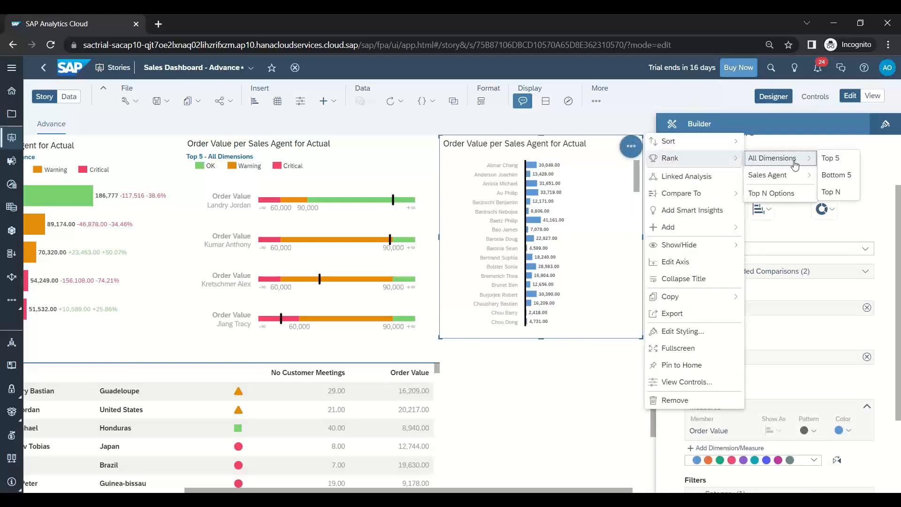
{"action": "left_click", "coordinate": [831, 159]}
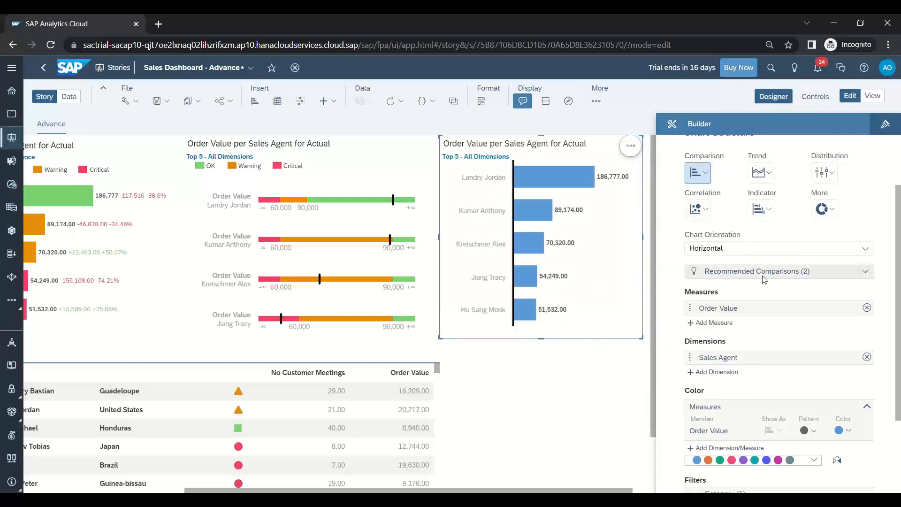
{"action": "left_click", "coordinate": [824, 209]}
{"action": "left_click", "coordinate": [839, 231]}
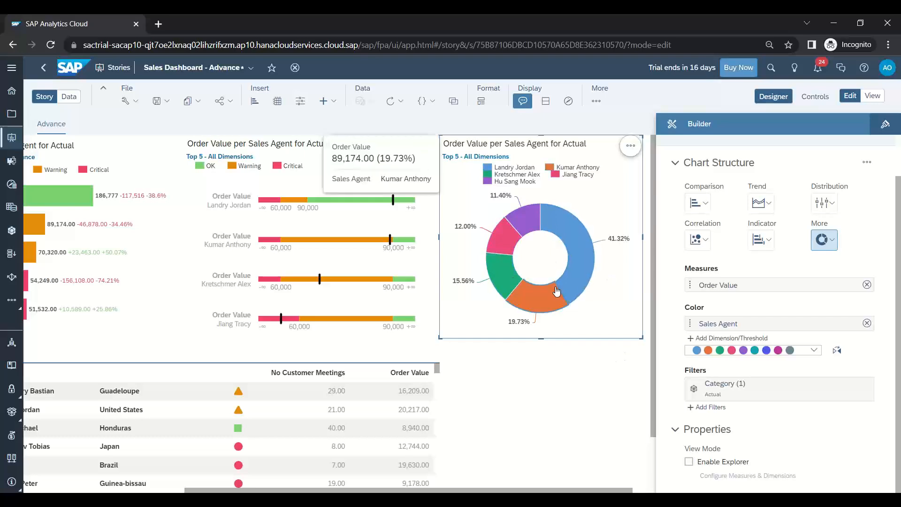
- Show the threshold for the Order Value measure so the donut segments use the threshold colors
{"action": "left_click", "coordinate": [839, 286]}
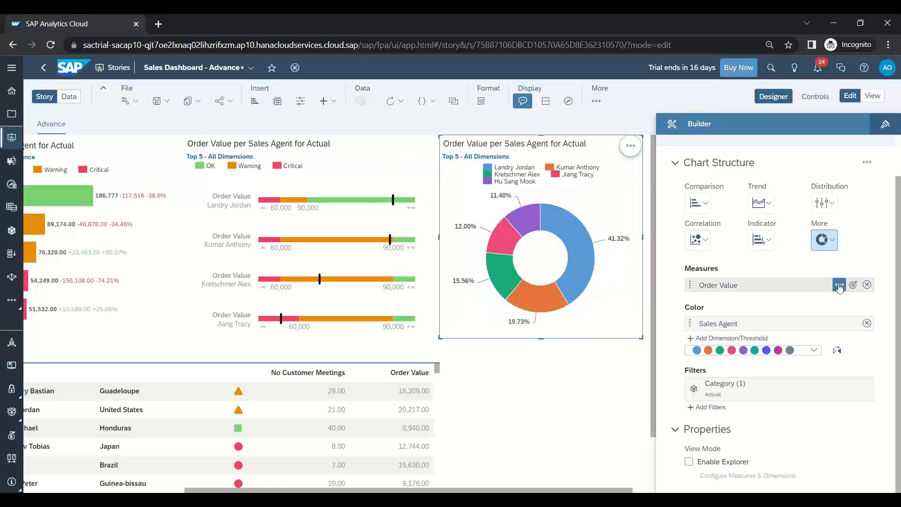
{"action": "left_click", "coordinate": [851, 286]}
{"action": "left_click", "coordinate": [852, 285]}
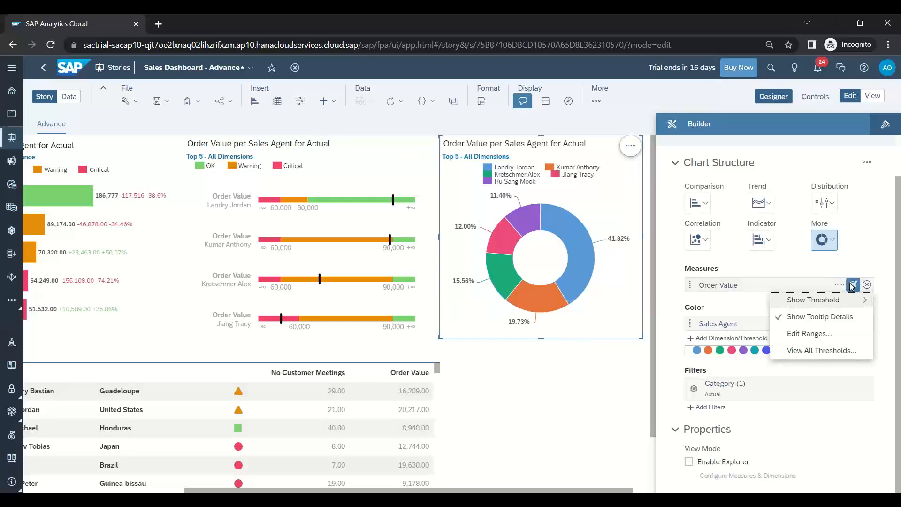
{"action": "mouse_move", "coordinate": [837, 302]}
{"action": "left_click", "coordinate": [725, 317]}
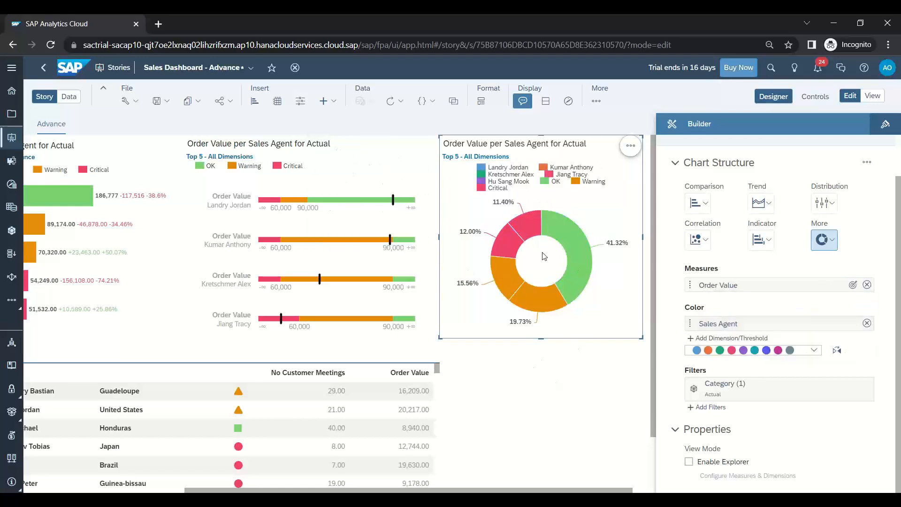
- Review the story-defined threshold ranges for Order Value and No Customer Meetings in the conditional formatting settings
{"action": "left_click", "coordinate": [596, 101]}
{"action": "left_click", "coordinate": [625, 185]}
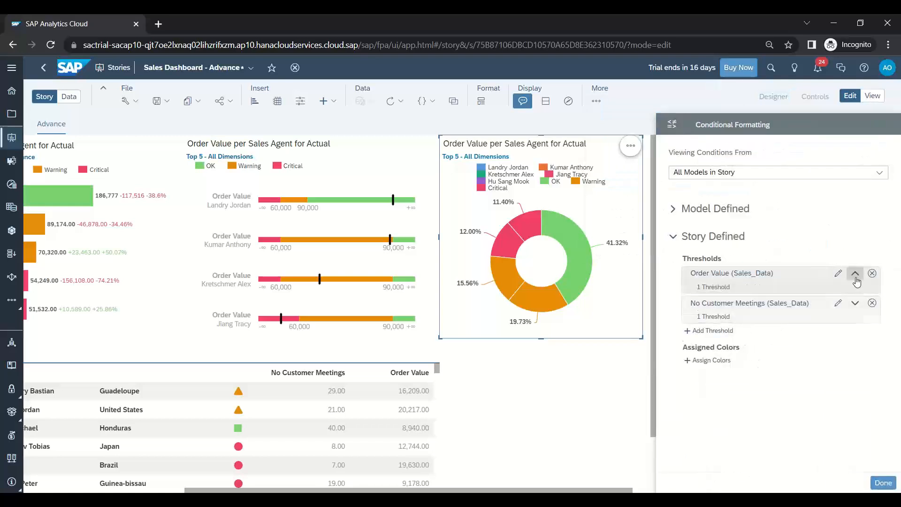
{"action": "left_click", "coordinate": [855, 273]}
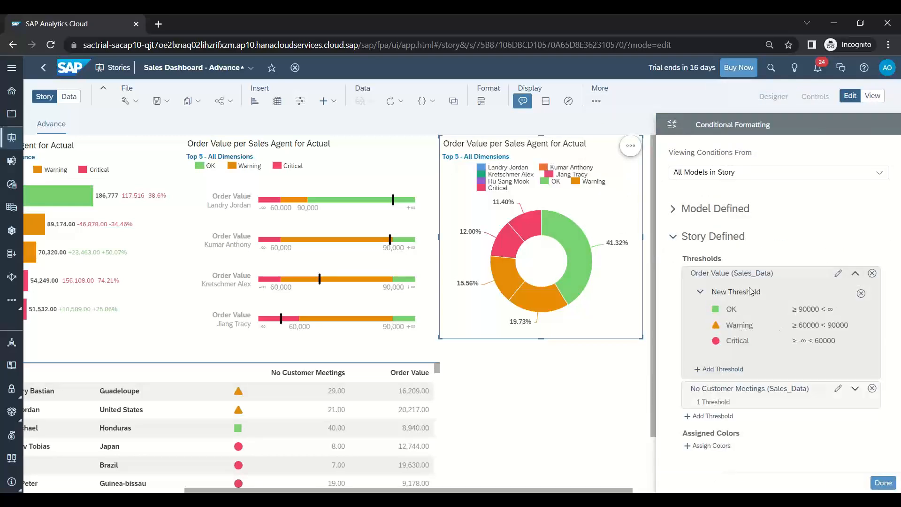
{"action": "left_click", "coordinate": [838, 273]}
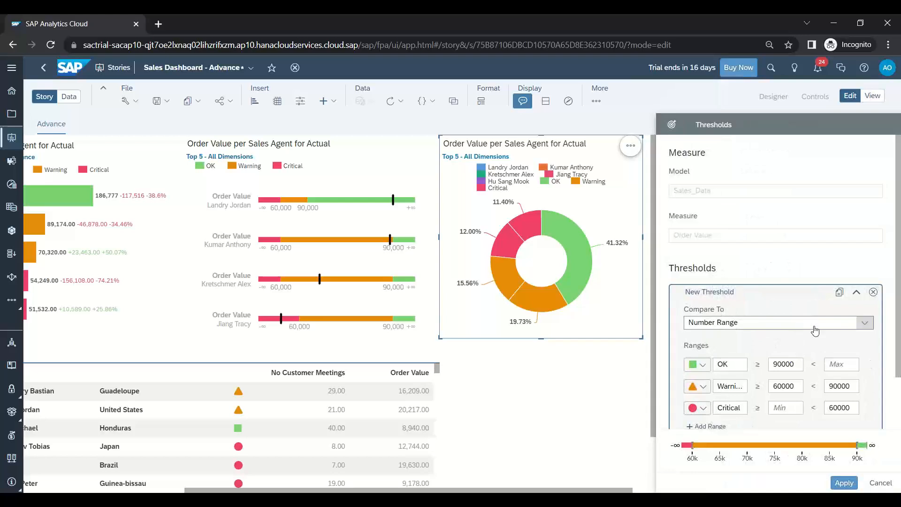
{"action": "scroll", "coordinate": [851, 335], "scroll_direction": "down", "scroll_amount": 2}
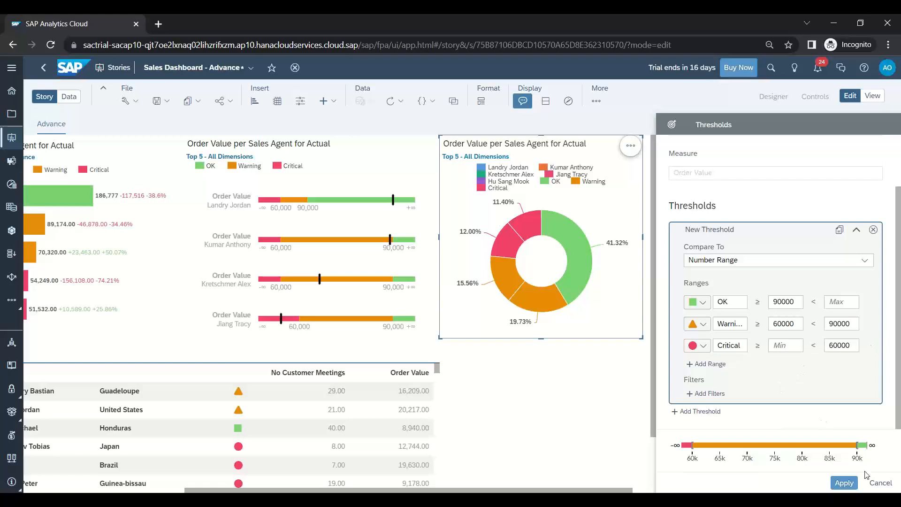
{"action": "left_click", "coordinate": [878, 482]}
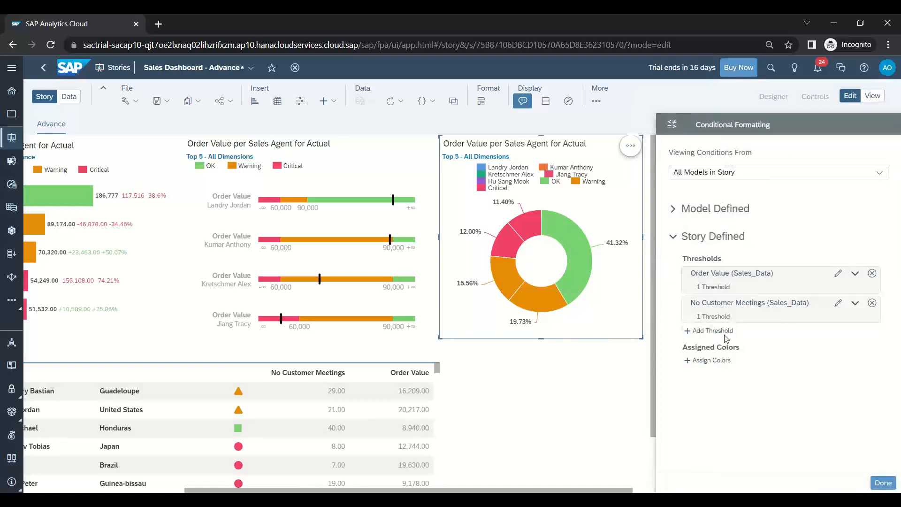
{"action": "left_click", "coordinate": [838, 303]}
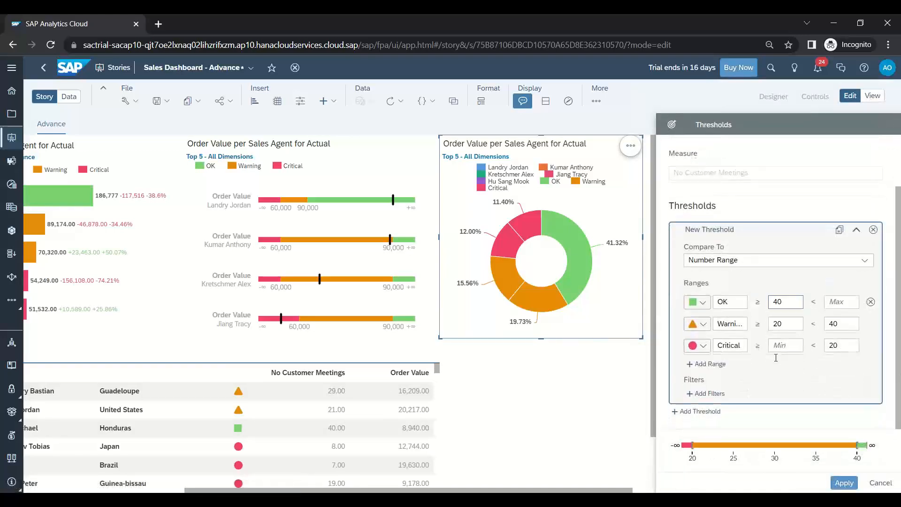
{"action": "left_click", "coordinate": [880, 482]}
{"action": "left_click", "coordinate": [720, 335]}
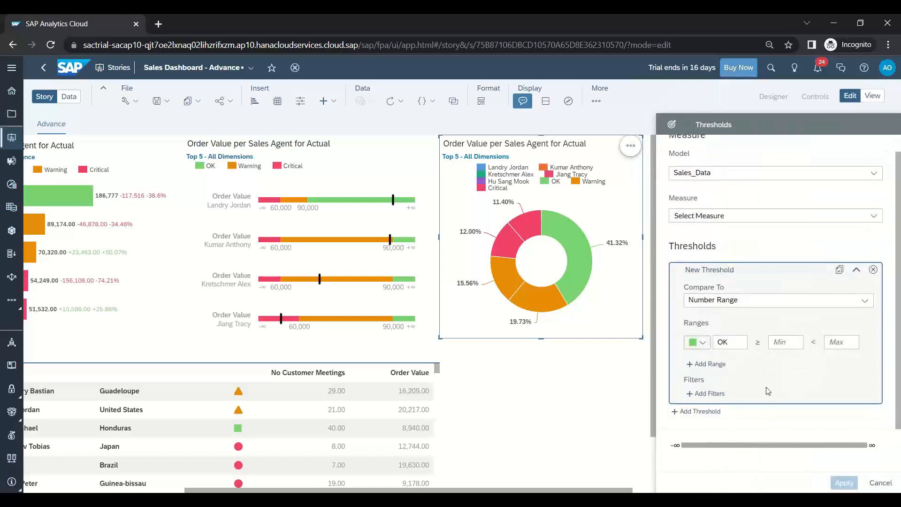
{"action": "scroll", "coordinate": [768, 375], "scroll_direction": "up", "scroll_amount": 1}
{"action": "left_click", "coordinate": [793, 233]}
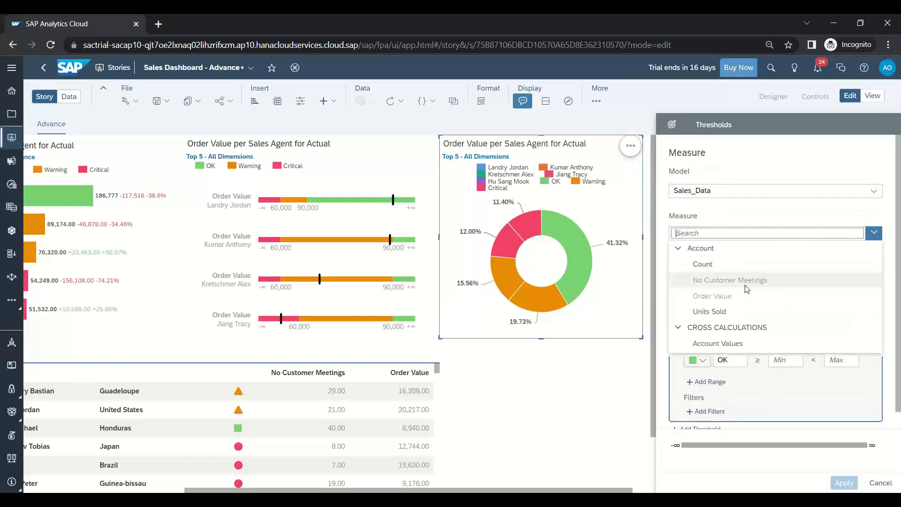
{"action": "left_click", "coordinate": [711, 311]}
{"action": "scroll", "coordinate": [793, 336], "scroll_direction": "down", "scroll_amount": 1}
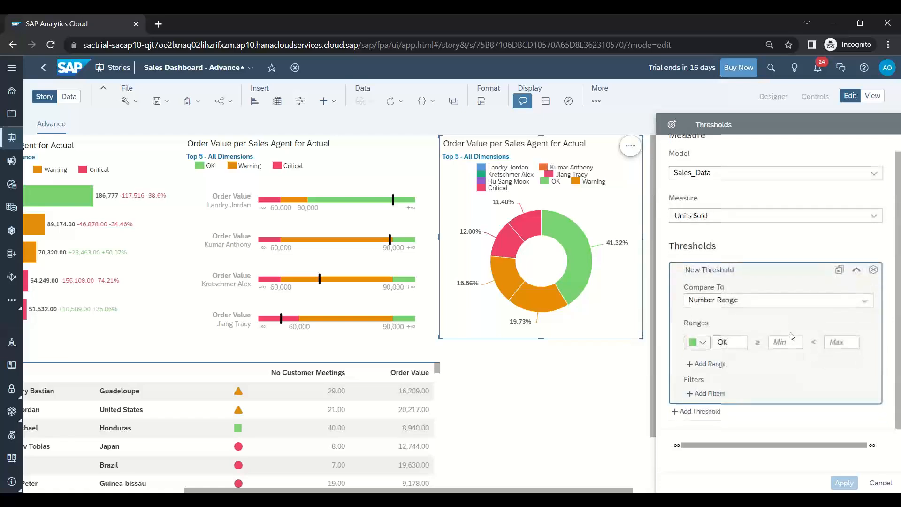
{"action": "left_click", "coordinate": [711, 364]}
{"action": "scroll", "coordinate": [731, 369], "scroll_direction": "down", "scroll_amount": 1}
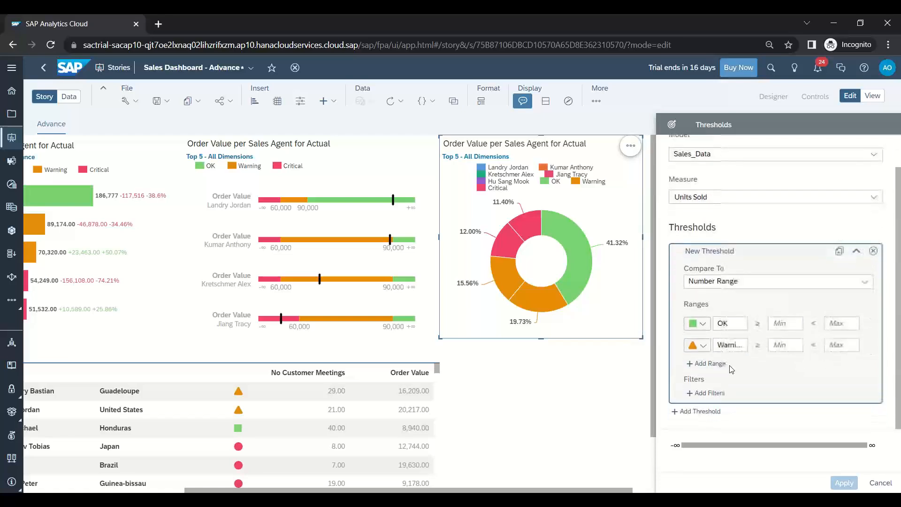
{"action": "left_click", "coordinate": [881, 484]}
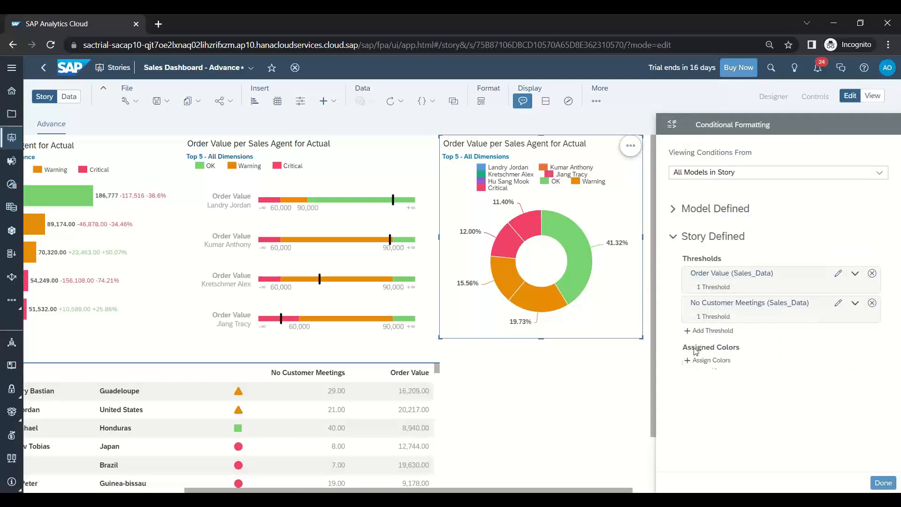
{"action": "left_click", "coordinate": [710, 361]}
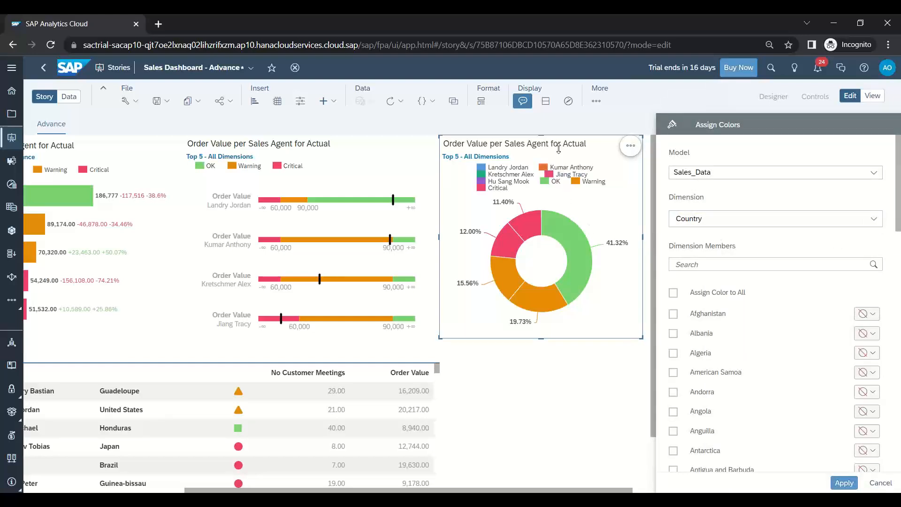
{"action": "left_click", "coordinate": [711, 264]}
{"action": "left_click", "coordinate": [854, 479]}
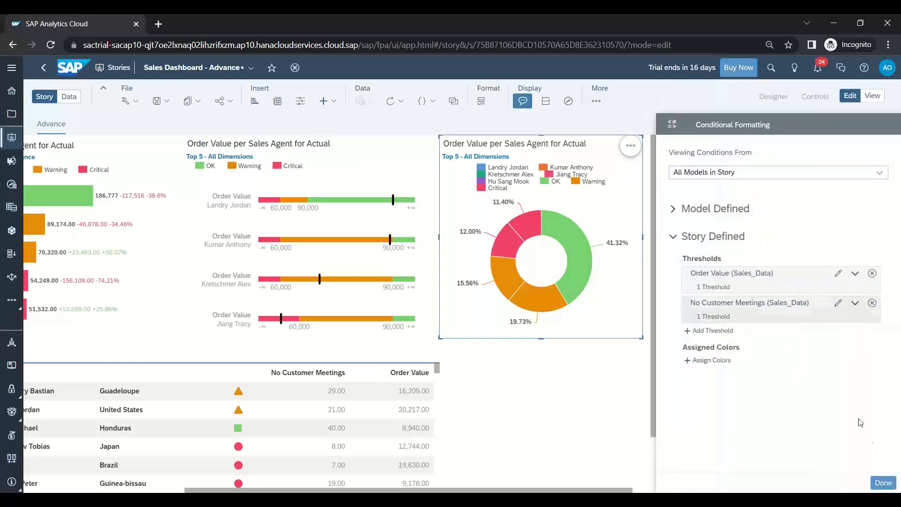
{"action": "left_click", "coordinate": [880, 482]}
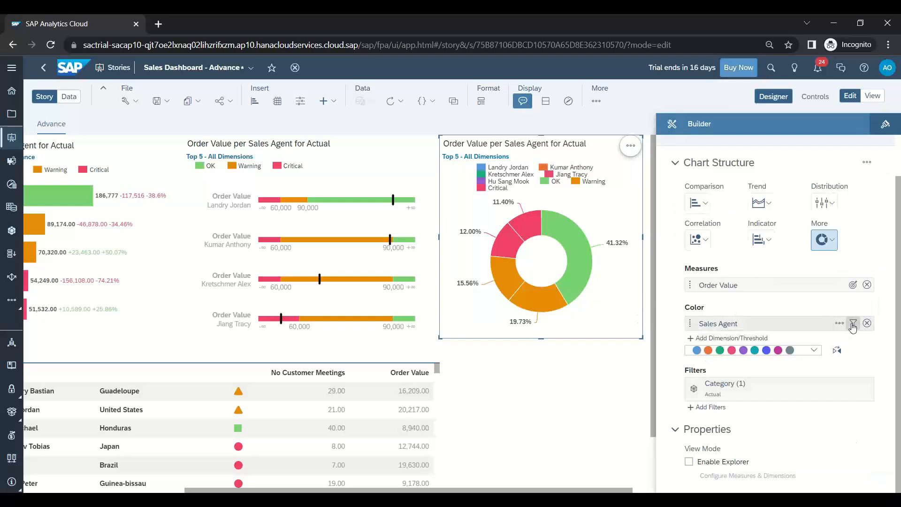
- Replace Sales Agent with Country as the donut chart's color dimension
{"action": "left_click", "coordinate": [866, 323]}
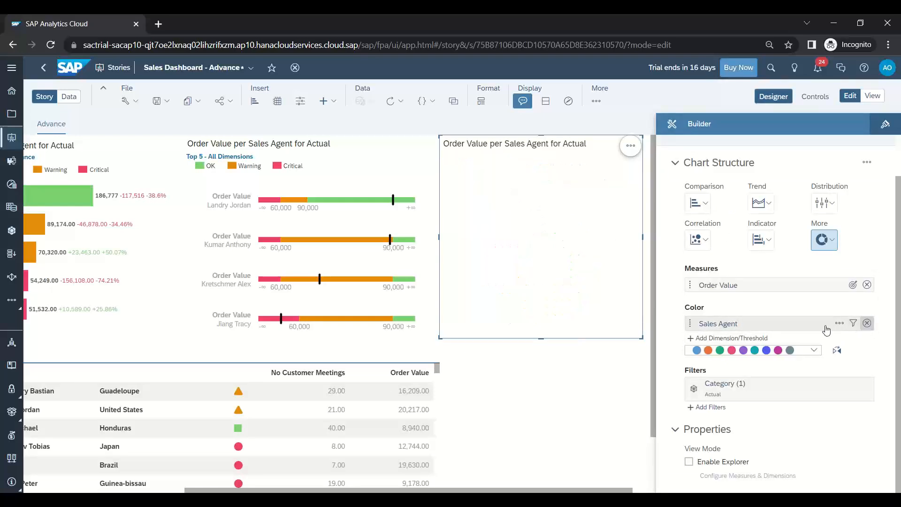
{"action": "left_click", "coordinate": [720, 339]}
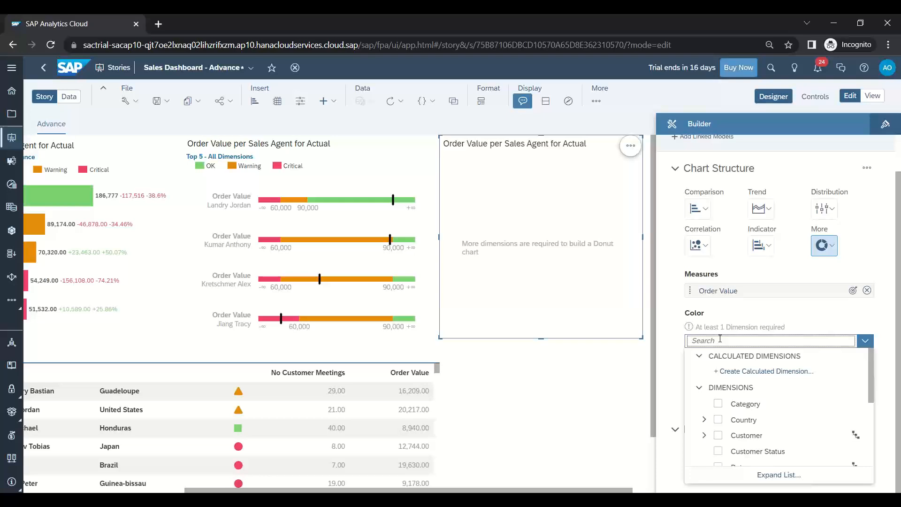
{"action": "type", "text": "Coun"}
{"action": "left_click", "coordinate": [719, 371]}
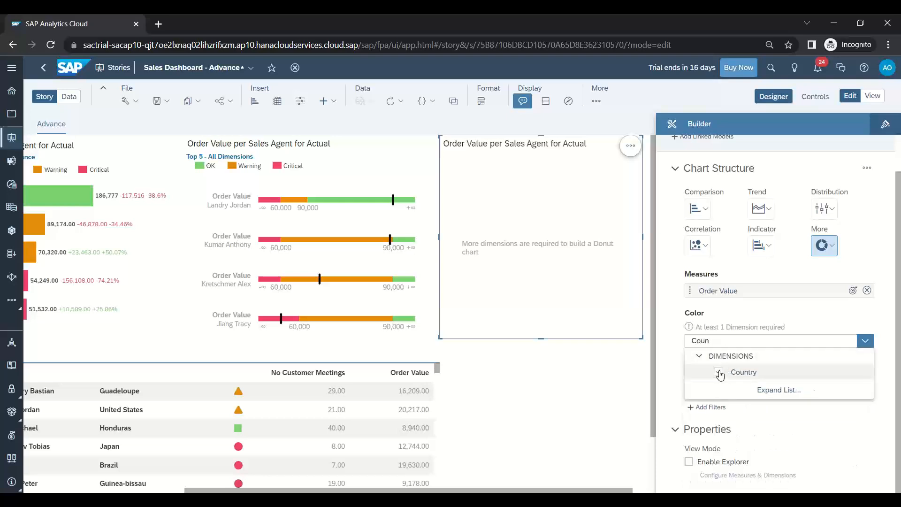
- Try a Top 5 ranking across all dimensions on the Order Value per Country donut chart and remove it
{"action": "left_click", "coordinate": [630, 145]}
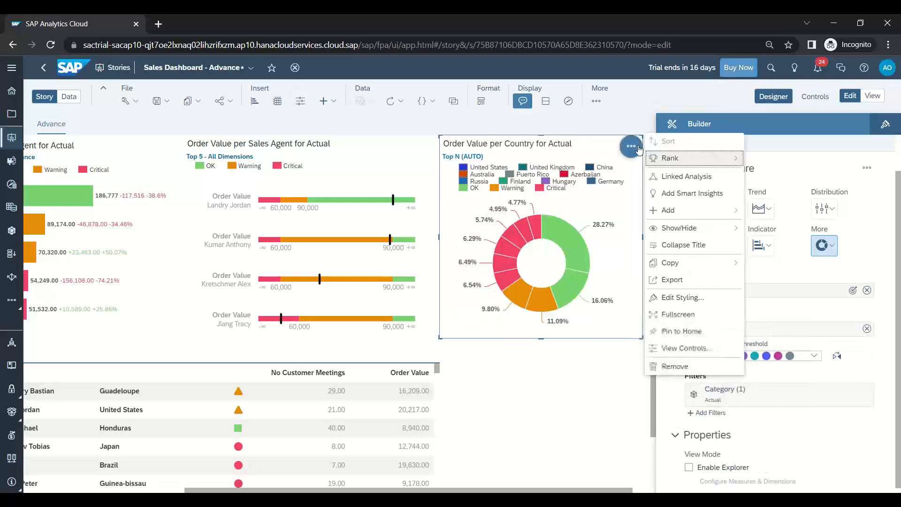
{"action": "mouse_move", "coordinate": [702, 163]}
{"action": "mouse_move", "coordinate": [753, 159]}
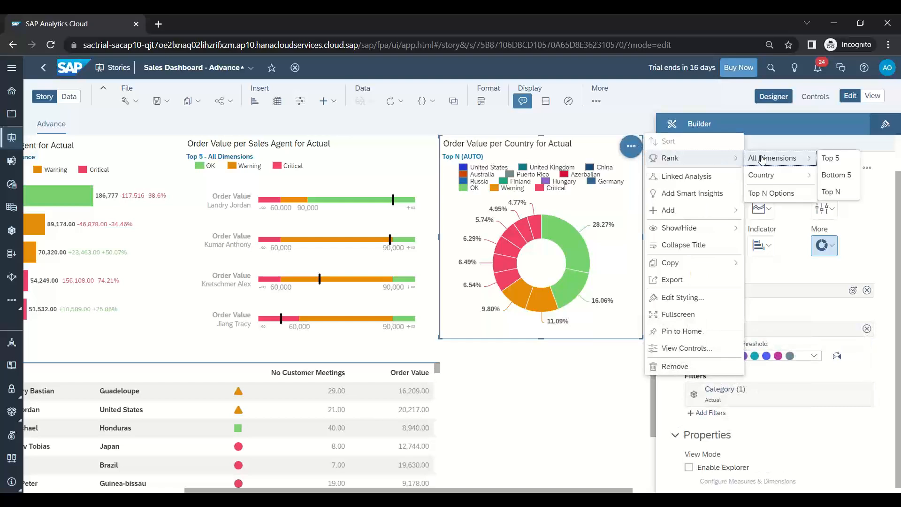
{"action": "left_click", "coordinate": [827, 156]}
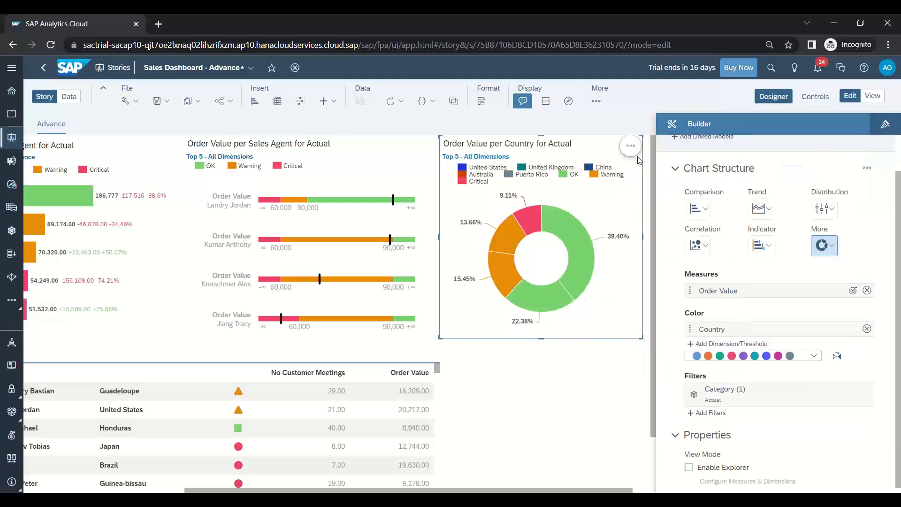
{"action": "left_click", "coordinate": [631, 145]}
{"action": "mouse_move", "coordinate": [703, 160]}
{"action": "left_click", "coordinate": [819, 159]}
- Rank the Order Value per Country donut chart to the Top 3 across all dimensions
{"action": "left_click", "coordinate": [630, 146]}
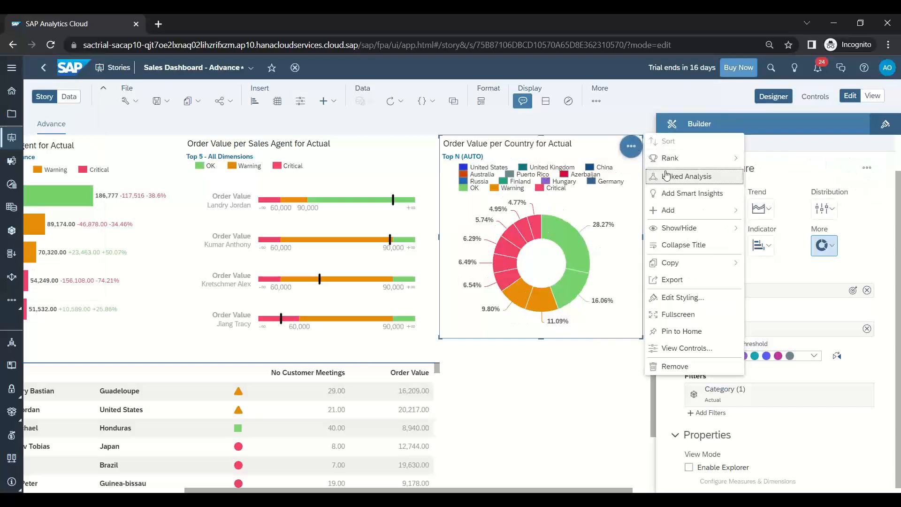
{"action": "mouse_move", "coordinate": [681, 158]}
{"action": "mouse_move", "coordinate": [793, 162]}
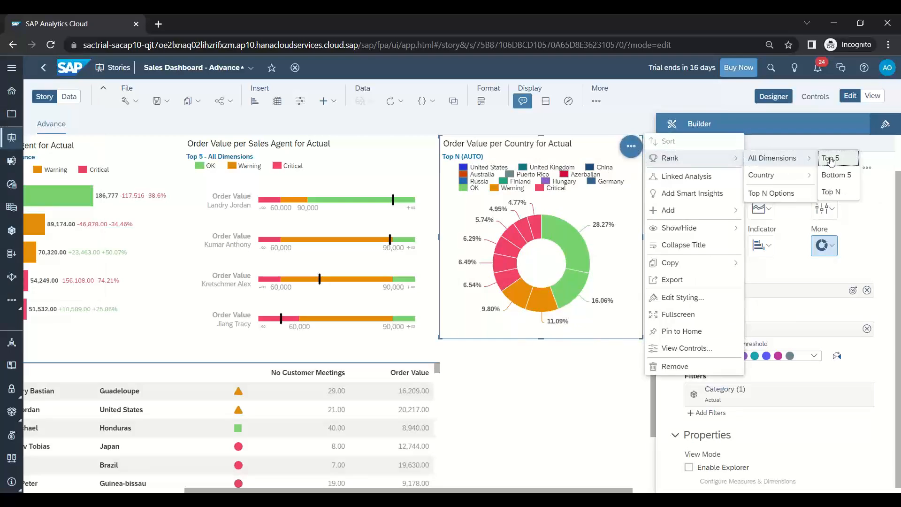
{"action": "left_click", "coordinate": [836, 193]}
{"action": "key", "text": "Tab"}
{"action": "type", "text": "5"}
{"action": "key", "text": "Return"}
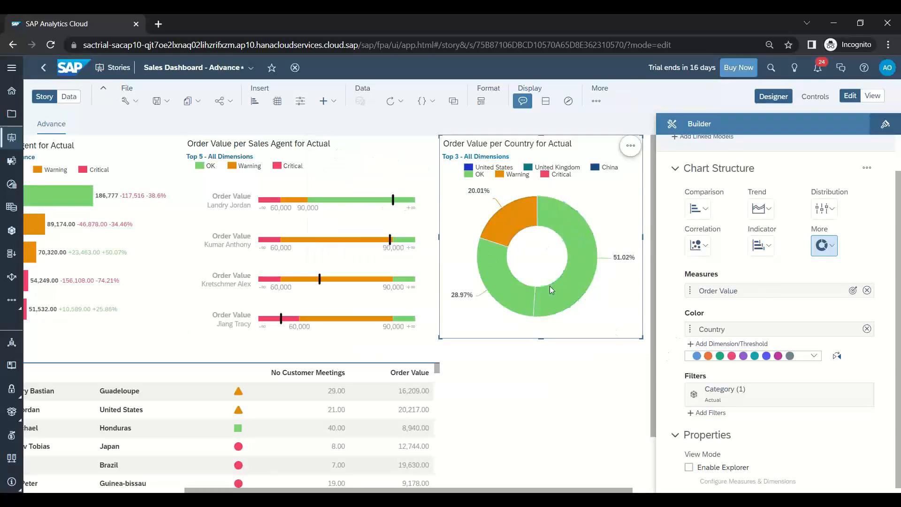
{"action": "left_click", "coordinate": [599, 389]}
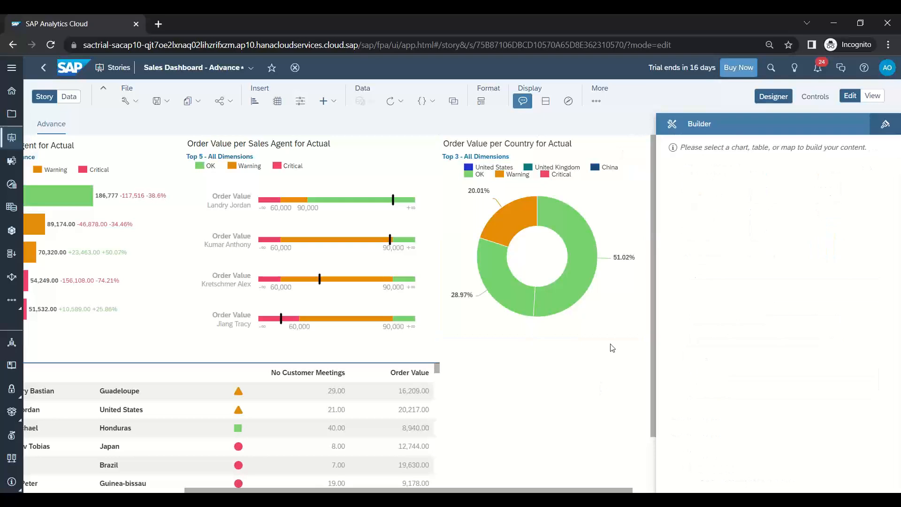
- Start a color assignment for the Country dimension in conditional formatting and give United States the blue color 0941f7
{"action": "left_click", "coordinate": [620, 323]}
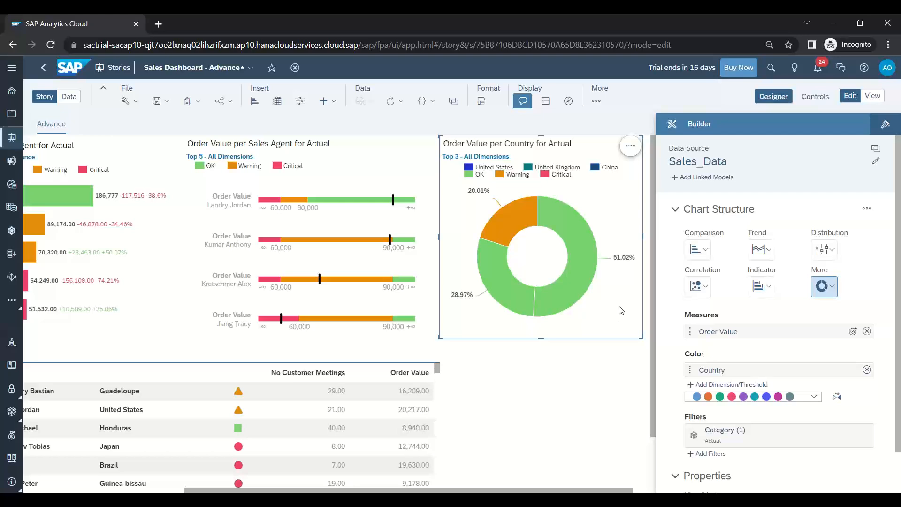
{"action": "left_click", "coordinate": [596, 101]}
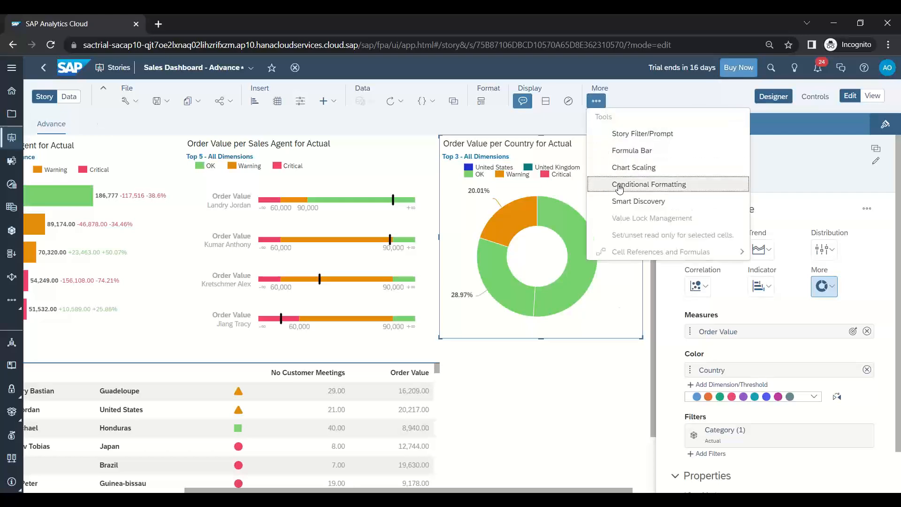
{"action": "left_click", "coordinate": [621, 185]}
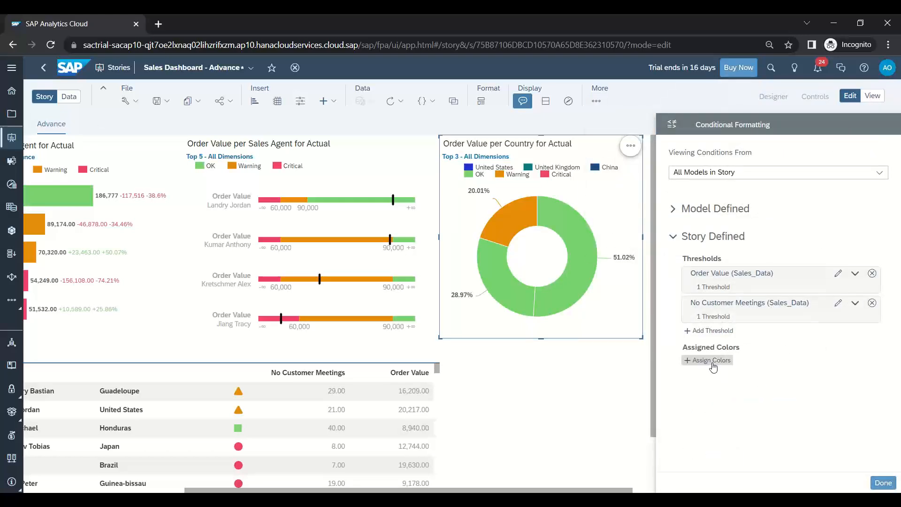
{"action": "left_click", "coordinate": [711, 361]}
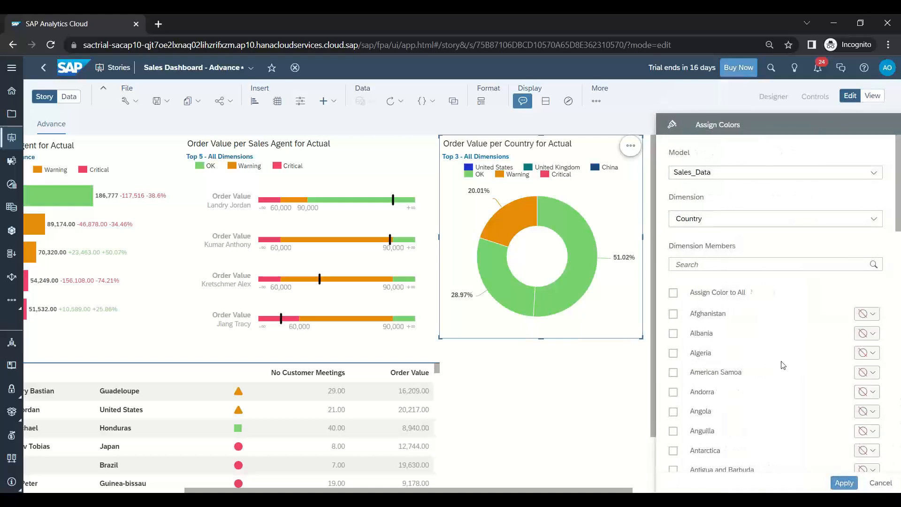
{"action": "left_click", "coordinate": [708, 266]}
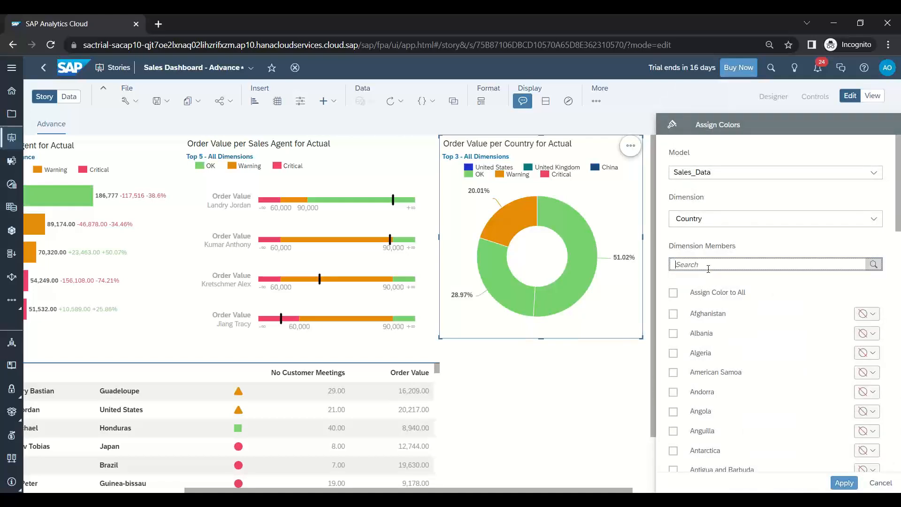
{"action": "type", "text": "United"}
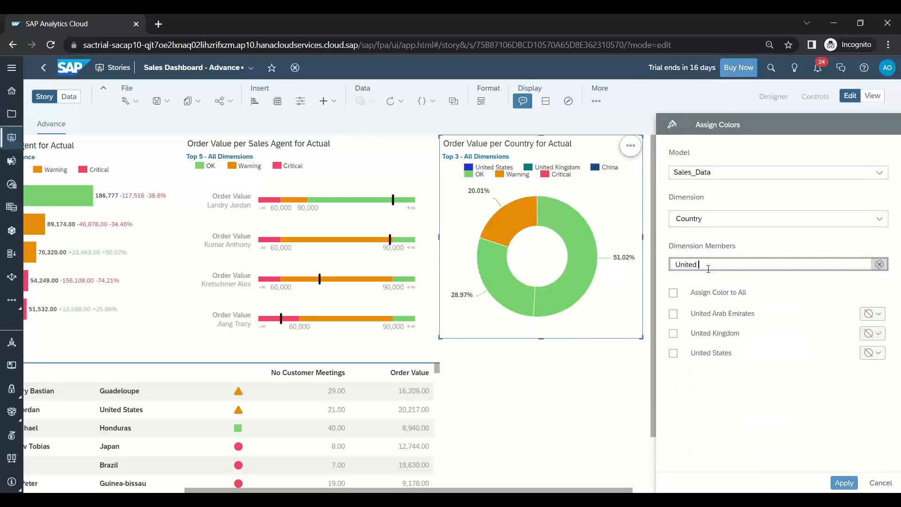
{"action": "left_click", "coordinate": [872, 353]}
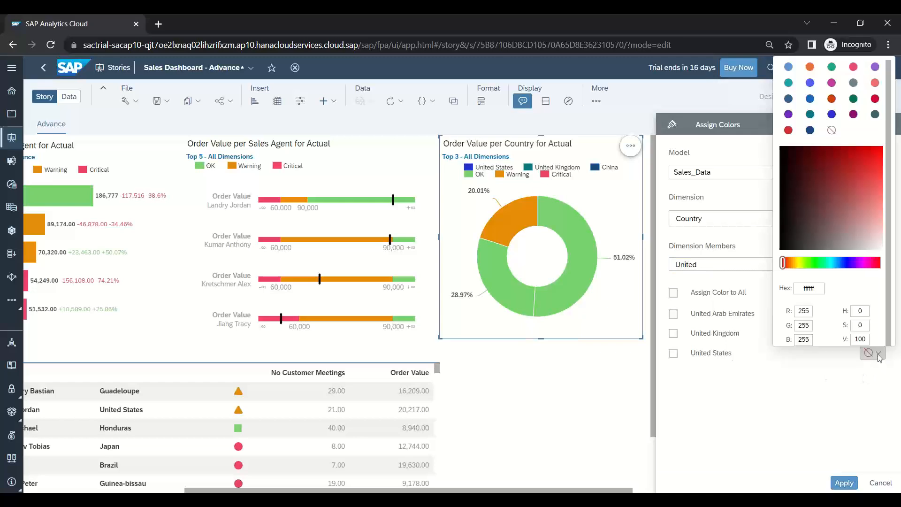
{"action": "left_click", "coordinate": [844, 262]}
{"action": "left_click", "coordinate": [880, 149]}
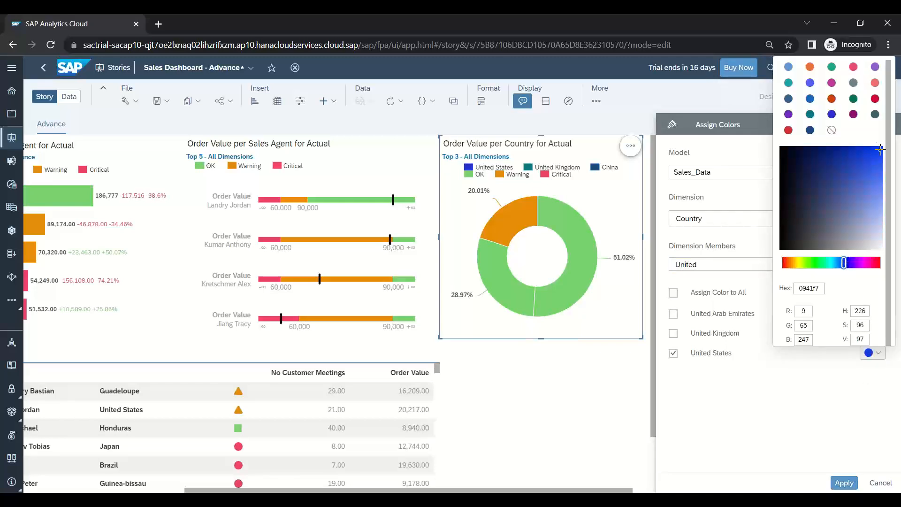
{"action": "left_click", "coordinate": [810, 407]}
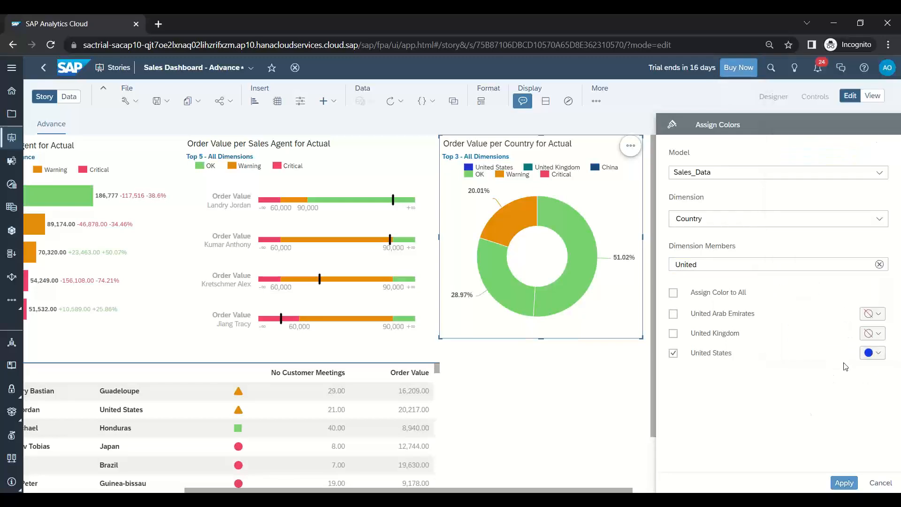
- Assign the yellow color f7ef09 to United Kingdom
{"action": "left_click", "coordinate": [873, 333]}
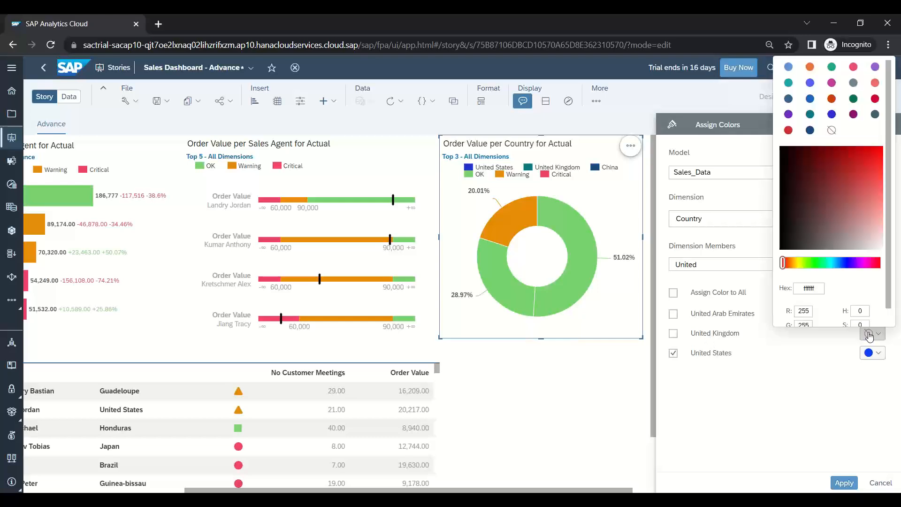
{"action": "left_click", "coordinate": [799, 264]}
{"action": "left_click", "coordinate": [880, 150]}
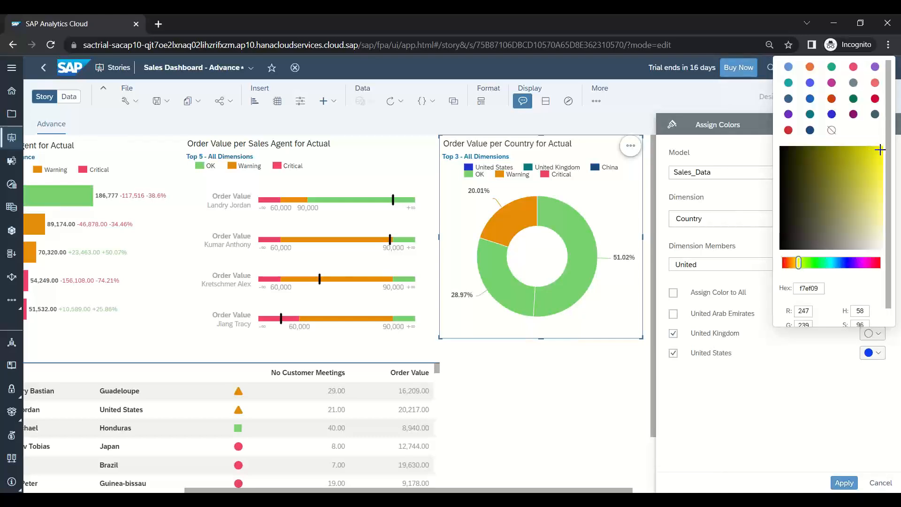
{"action": "left_click", "coordinate": [783, 377]}
- Assign a bright red color to China, apply the Country color assignments and close conditional formatting
{"action": "left_click_drag", "start_coordinate": [728, 266], "coordinate": [645, 266]}
{"action": "type", "text": "chi"}
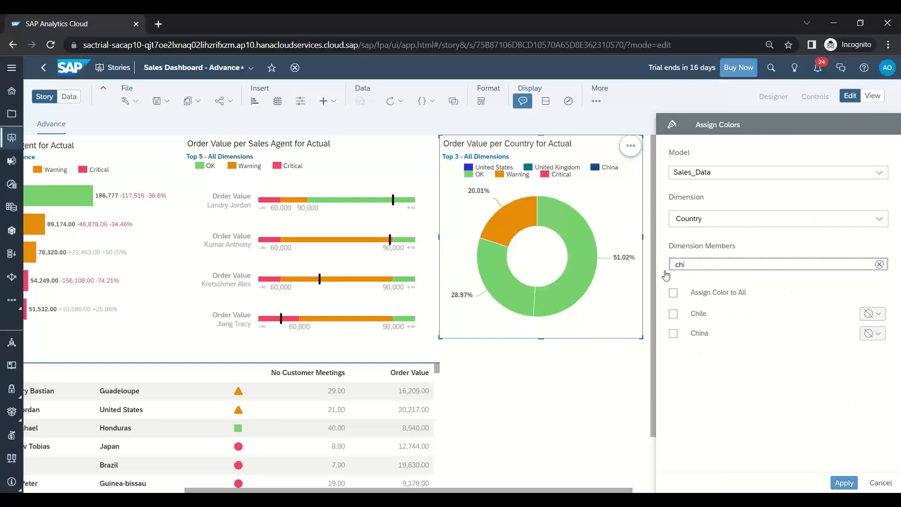
{"action": "left_click", "coordinate": [673, 334]}
{"action": "left_click", "coordinate": [871, 334]}
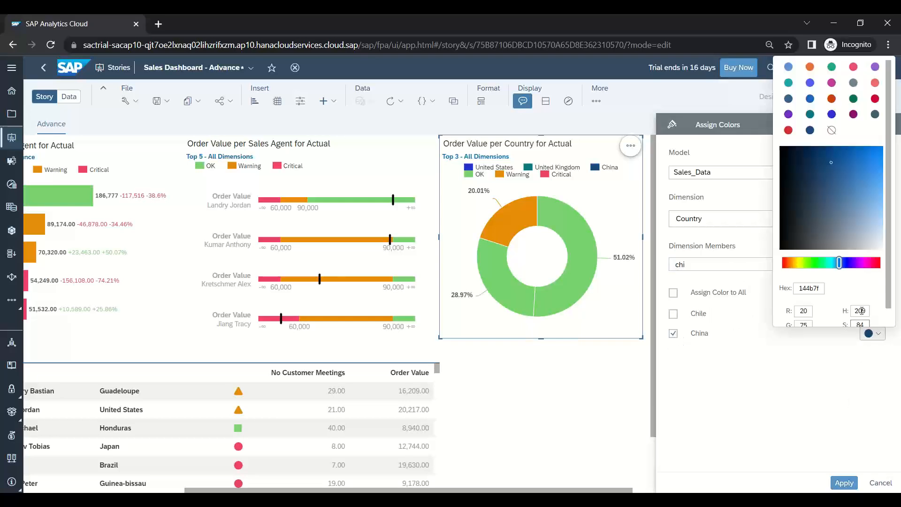
{"action": "left_click", "coordinate": [878, 264]}
{"action": "left_click", "coordinate": [881, 151]}
{"action": "left_click", "coordinate": [826, 391]}
{"action": "left_click", "coordinate": [844, 482]}
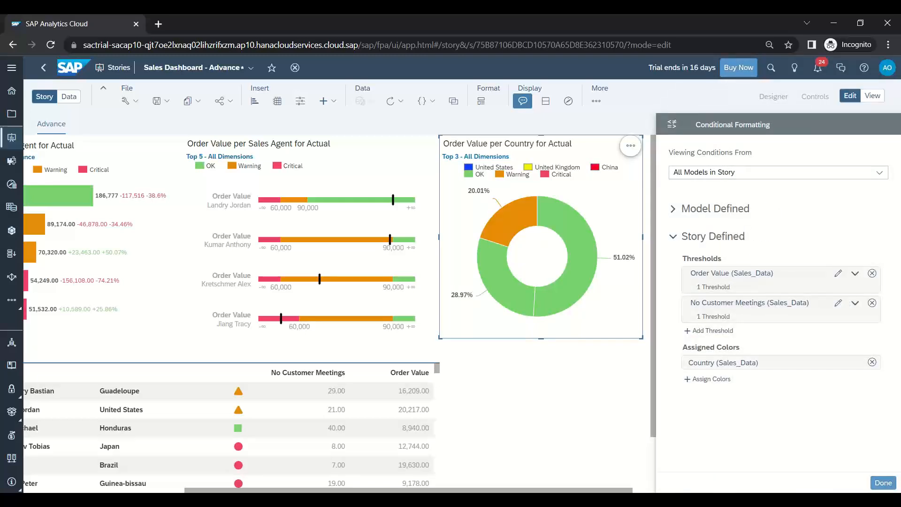
{"action": "left_click", "coordinate": [884, 483]}
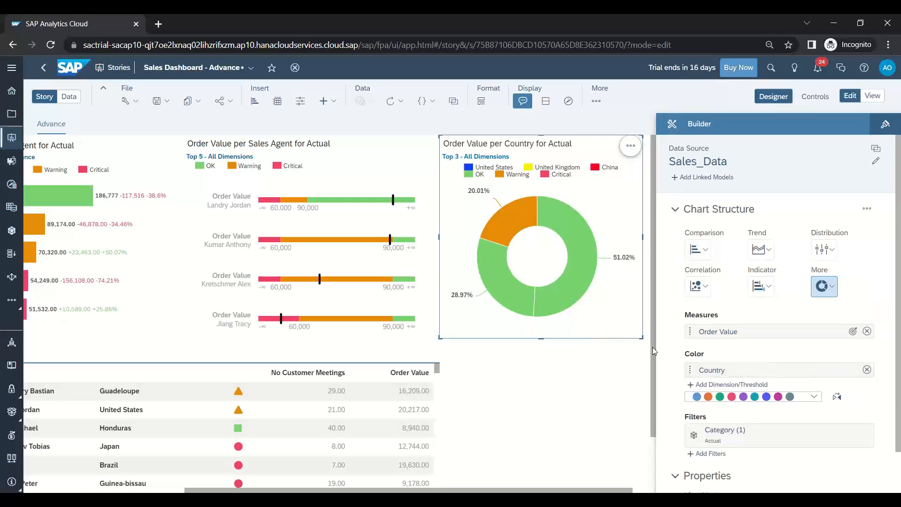
{"action": "left_click", "coordinate": [840, 371]}
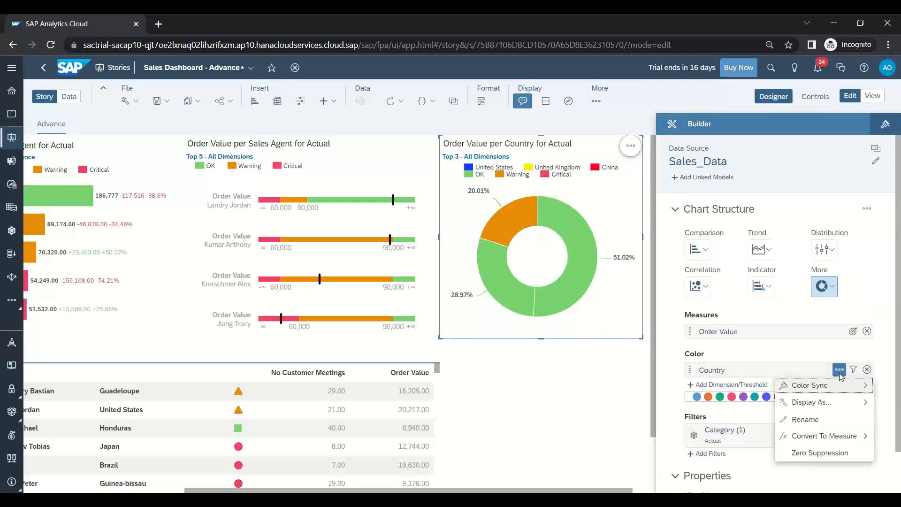
{"action": "mouse_move", "coordinate": [844, 390]}
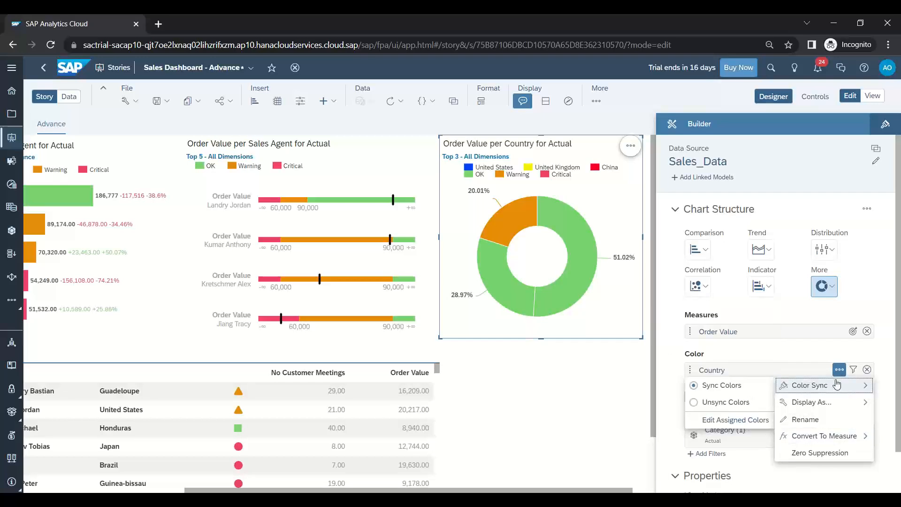
{"action": "left_click", "coordinate": [823, 349]}
- Set the threshold shown for Order Value to None so the donut segments use the assigned country colors
{"action": "left_click", "coordinate": [855, 334]}
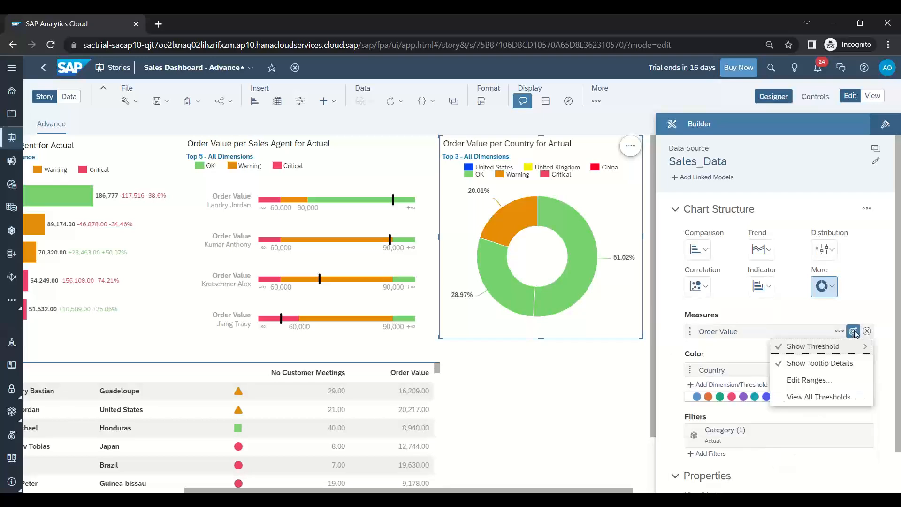
{"action": "mouse_move", "coordinate": [851, 351]}
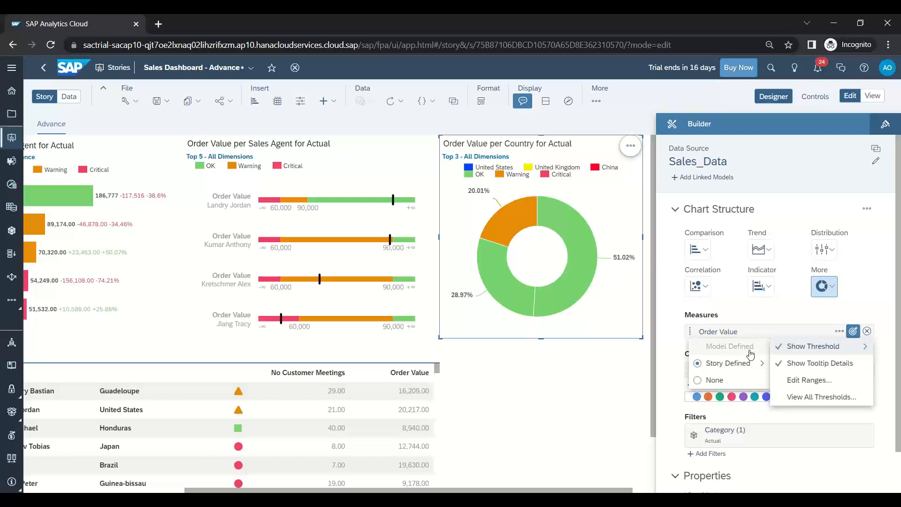
{"action": "left_click", "coordinate": [738, 384]}
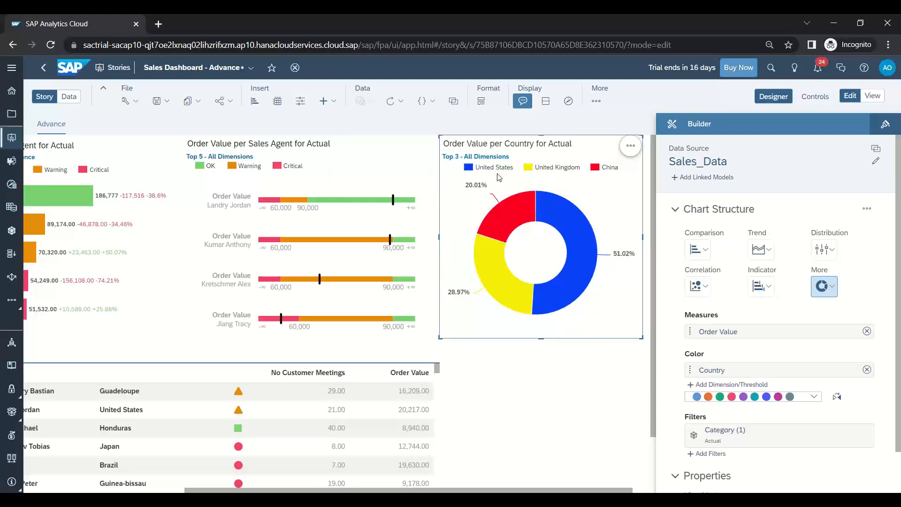
{"action": "mouse_move", "coordinate": [570, 272]}
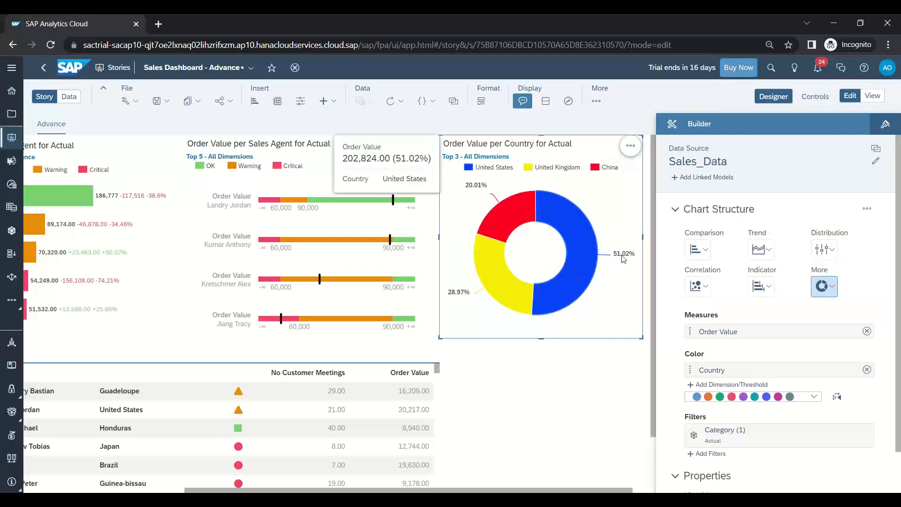
{"action": "mouse_move", "coordinate": [508, 291]}
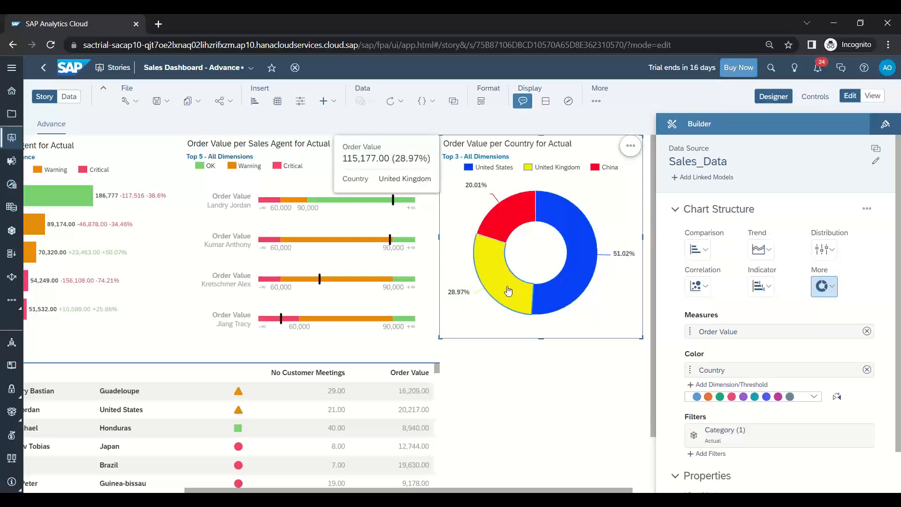
- Switch to the requirements PDF in Acrobat Reader, read Requirement 6 on the linked model, and return to the story in SAP Analytics Cloud
{"action": "mouse_move", "coordinate": [502, 223]}
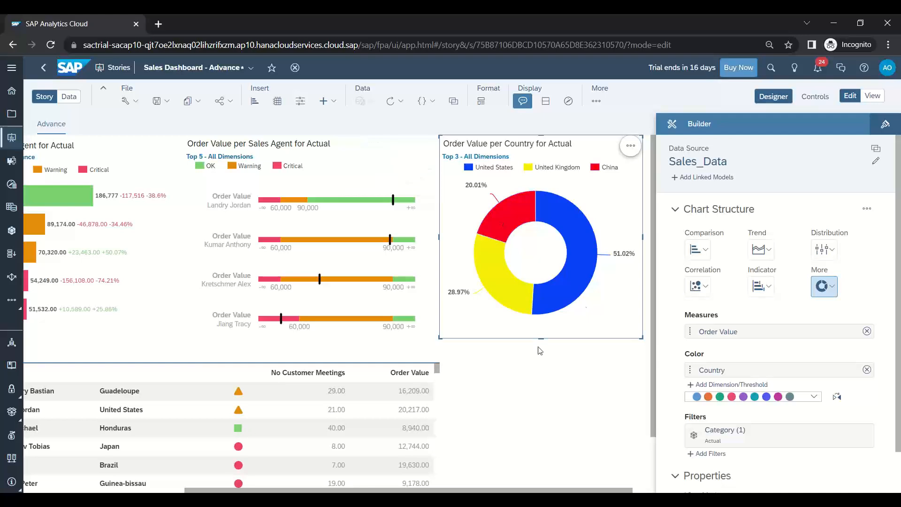
{"action": "mouse_move", "coordinate": [557, 287]}
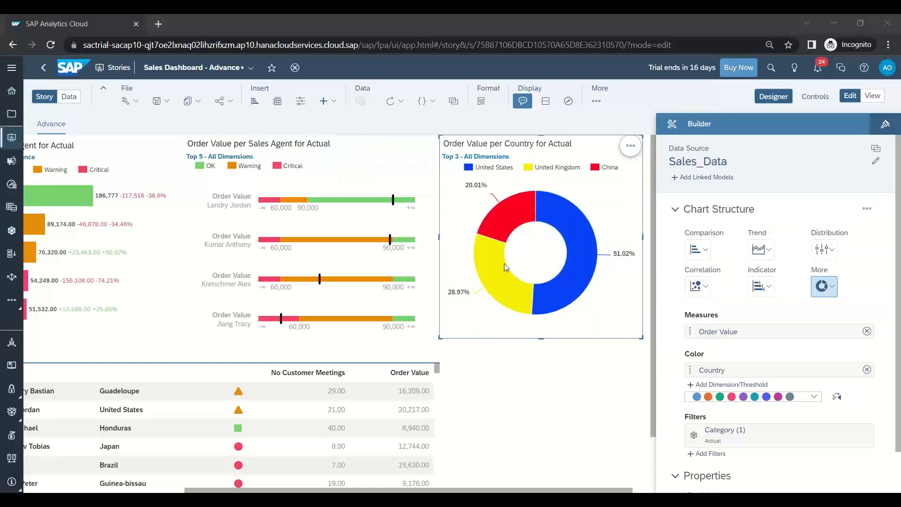
{"action": "mouse_move", "coordinate": [533, 304]}
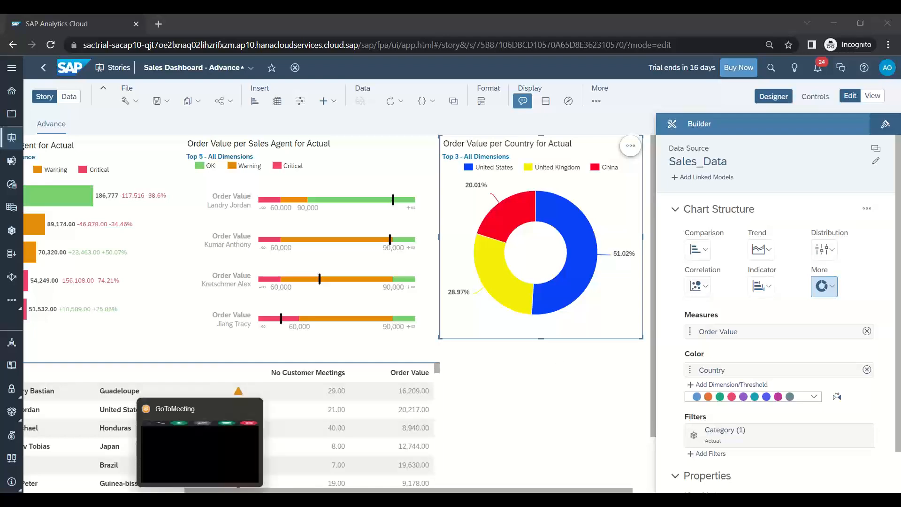
{"action": "left_click", "coordinate": [182, 500]}
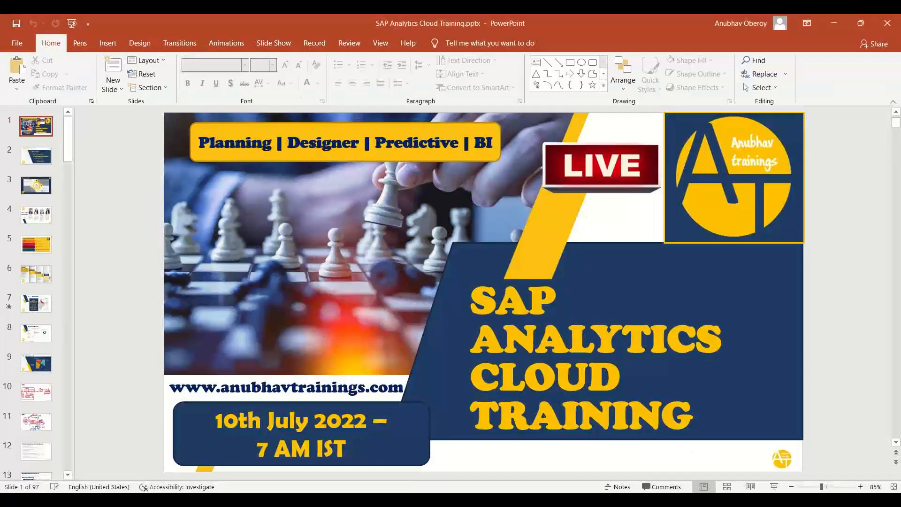
{"action": "key", "text": "alt+Tab"}
{"action": "key", "text": "alt+Tab"}
{"action": "scroll", "coordinate": [308, 305], "scroll_direction": "down", "scroll_amount": 5}
{"action": "scroll", "coordinate": [308, 318], "scroll_direction": "down", "scroll_amount": 3}
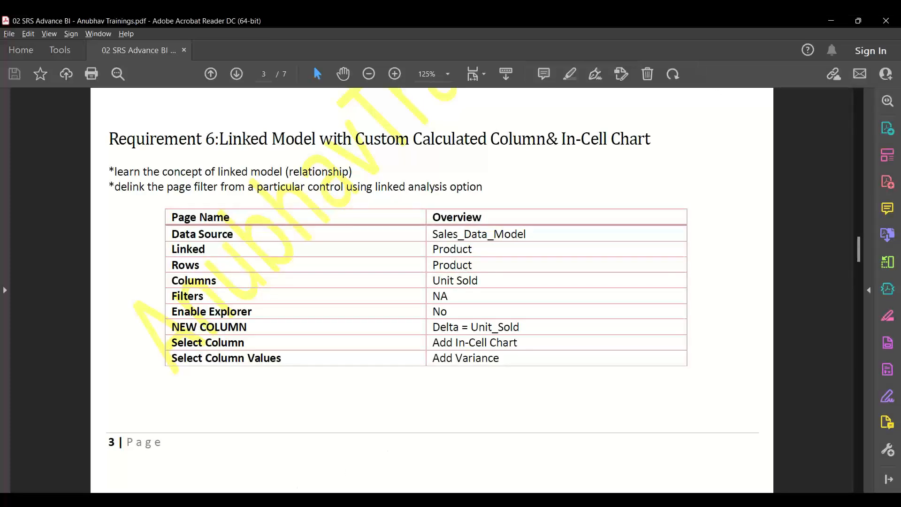
{"action": "key", "text": "alt+Tab"}
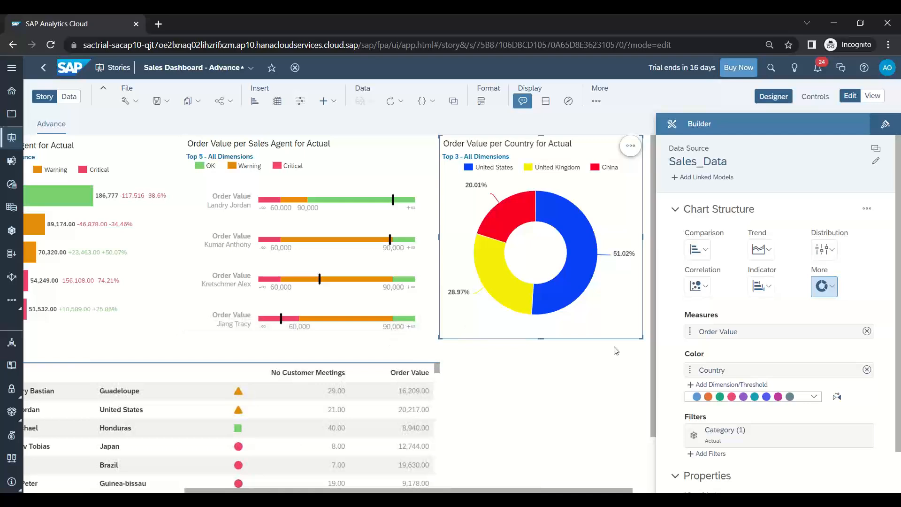
- Look at the color palettes available for the donut chart and recheck the Requirement 6 settings in the PDF
{"action": "left_click", "coordinate": [813, 396]}
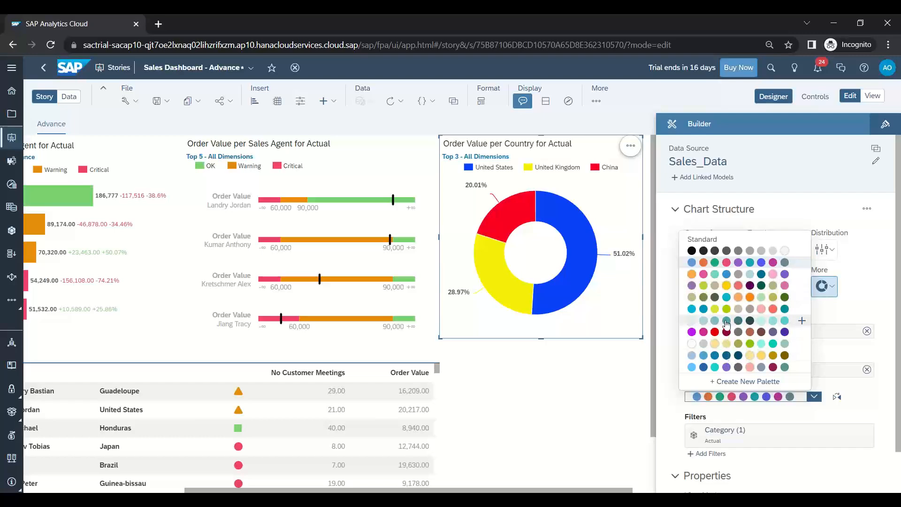
{"action": "left_click", "coordinate": [571, 424]}
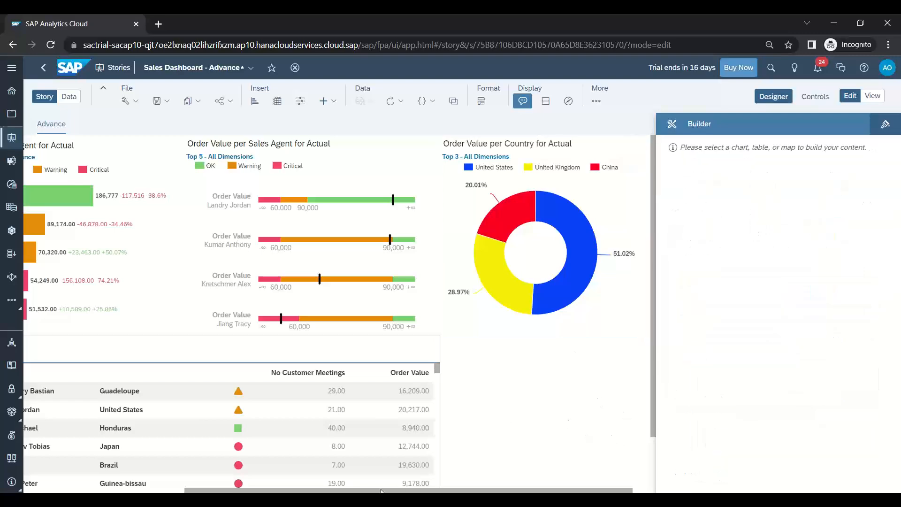
{"action": "key", "text": "alt+Tab"}
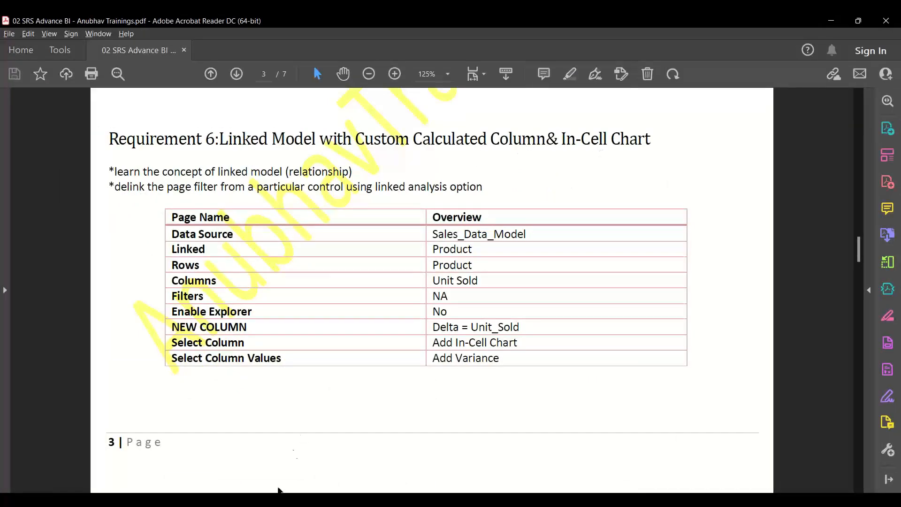
{"action": "key", "text": "alt+Tab"}
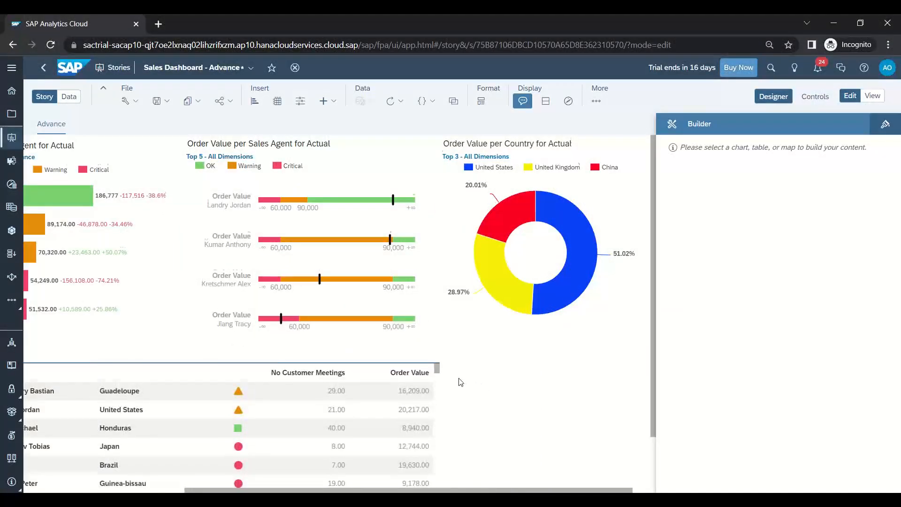
- Insert a new table on the Sales_Data model below the donut chart and widen it towards its outer edge
{"action": "scroll", "coordinate": [461, 382], "scroll_direction": "down", "scroll_amount": 1}
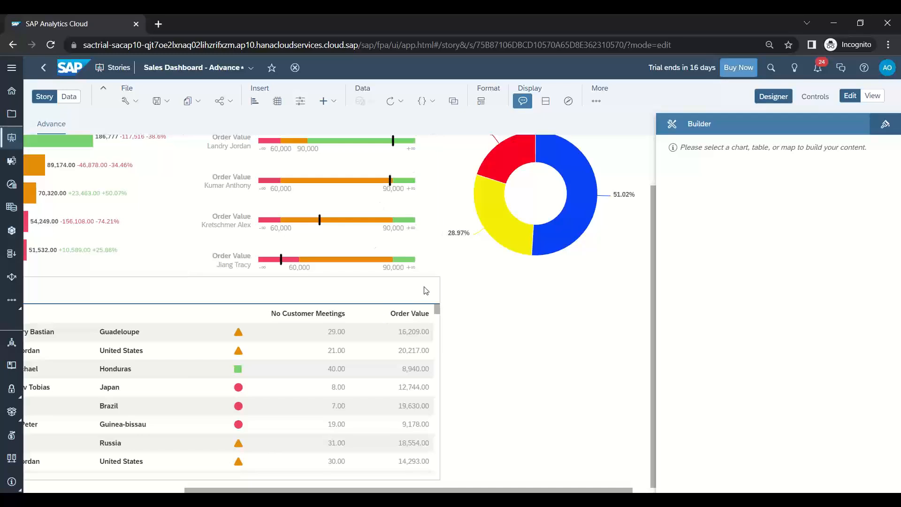
{"action": "left_click", "coordinate": [425, 288]}
{"action": "left_click", "coordinate": [442, 263]}
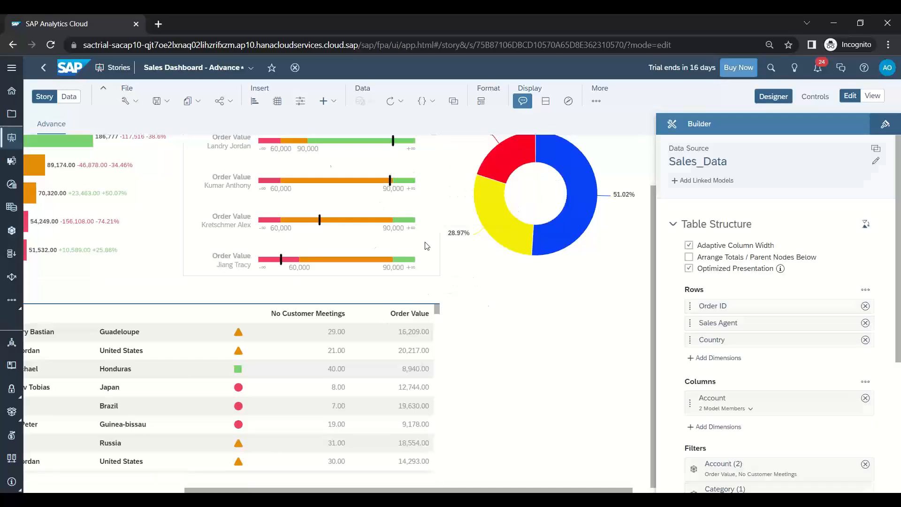
{"action": "left_click", "coordinate": [277, 104]}
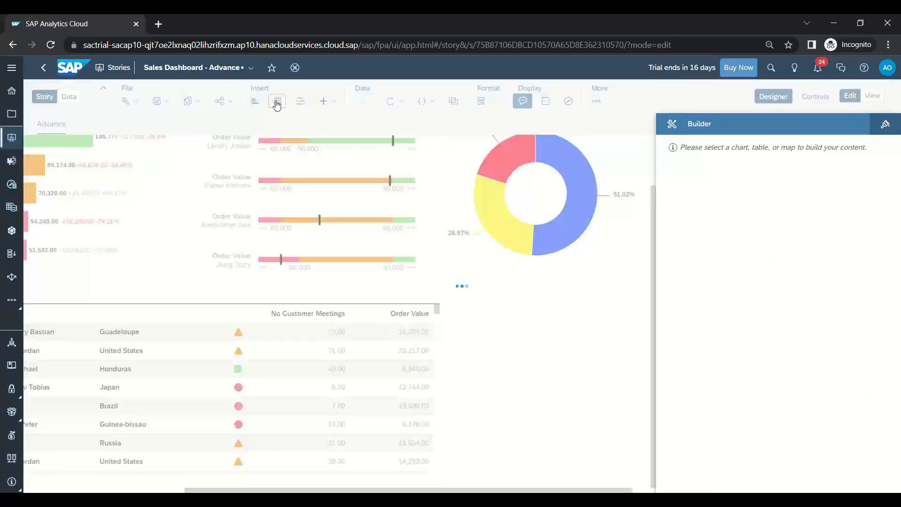
{"action": "left_click", "coordinate": [642, 383]}
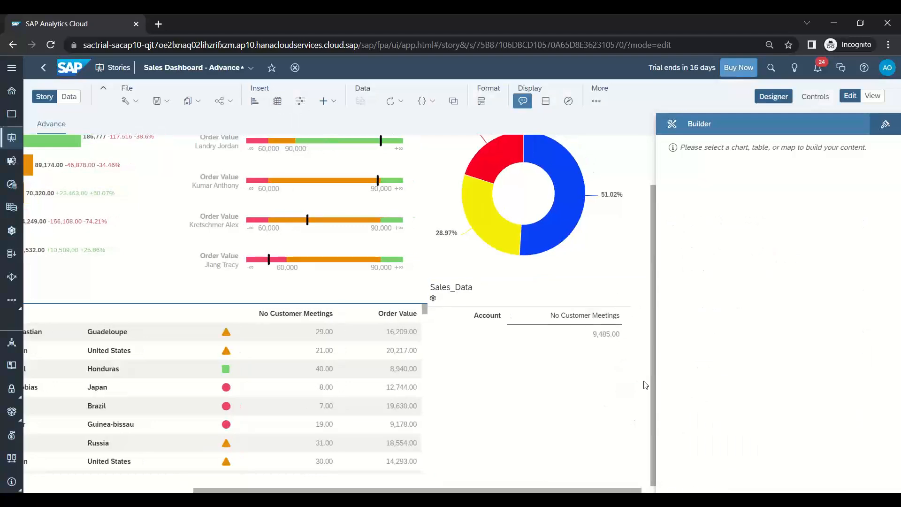
{"action": "left_click", "coordinate": [630, 385]}
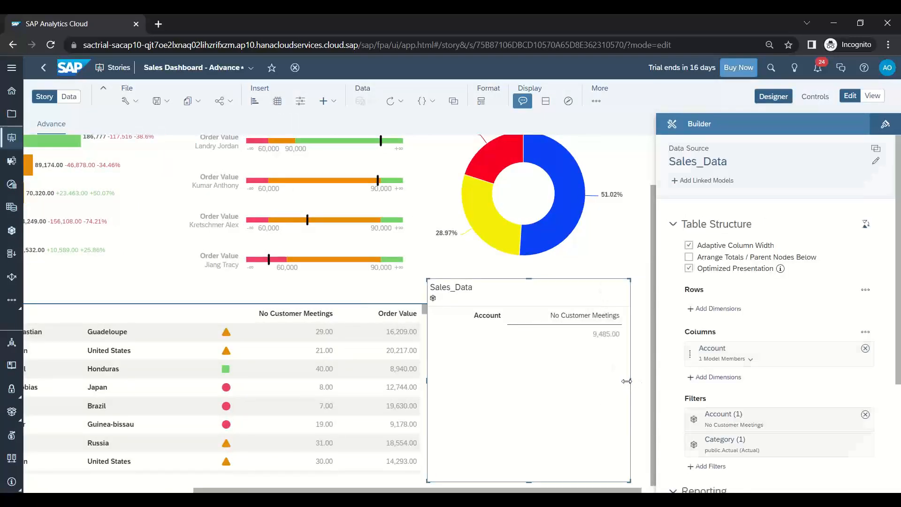
{"action": "left_click_drag", "start_coordinate": [630, 383], "coordinate": [675, 381]}
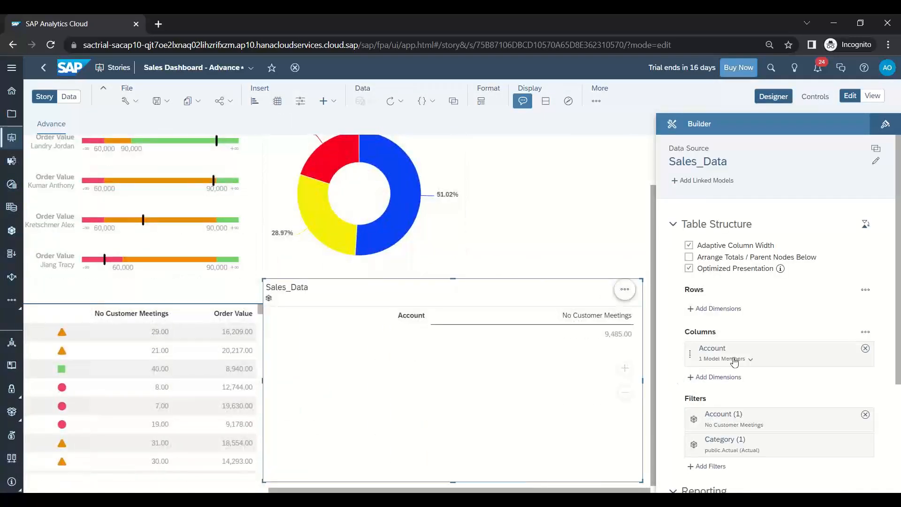
- Filter the new table's Account columns to Units Sold and Order Value in place of No Customer Meetings
{"action": "left_click", "coordinate": [849, 348]}
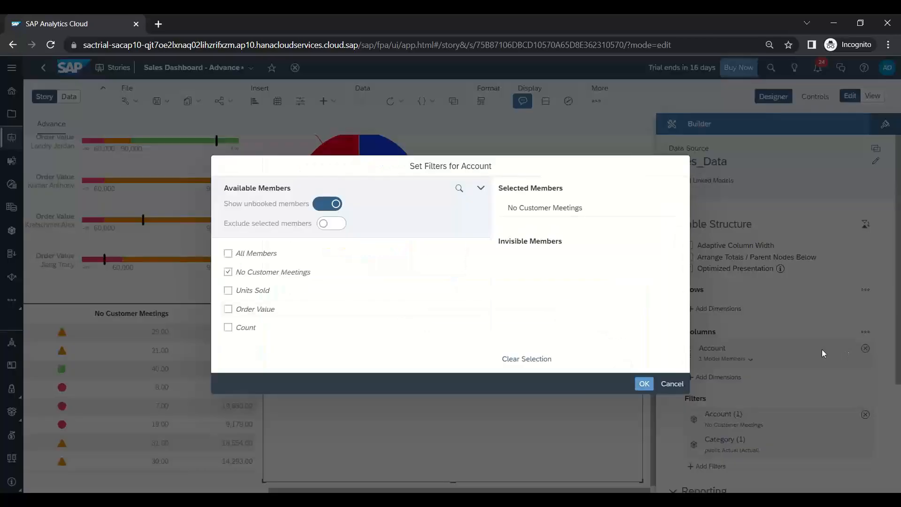
{"action": "left_click", "coordinate": [228, 273]}
{"action": "left_click", "coordinate": [228, 290]}
{"action": "left_click", "coordinate": [228, 309]}
{"action": "left_click", "coordinate": [644, 383]}
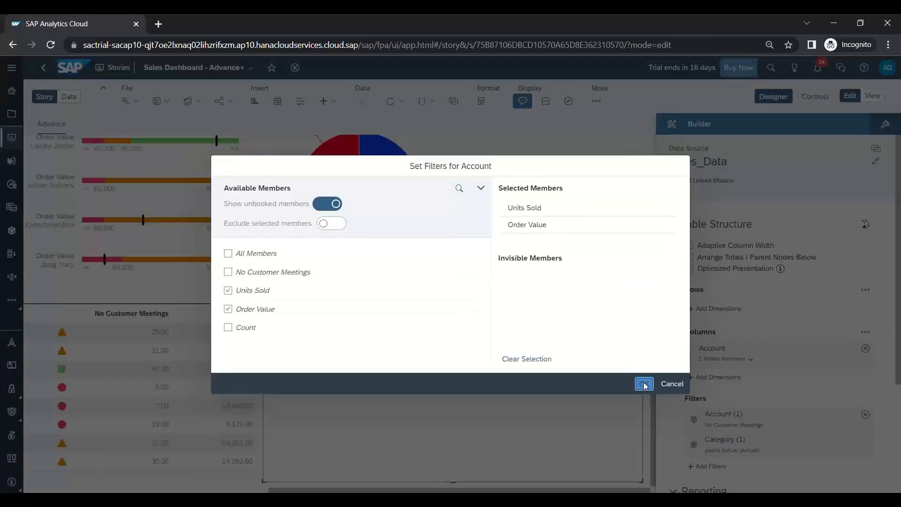
- Add Product and Product Type as the new table's row dimensions, with Product placed first
{"action": "left_click", "coordinate": [731, 308]}
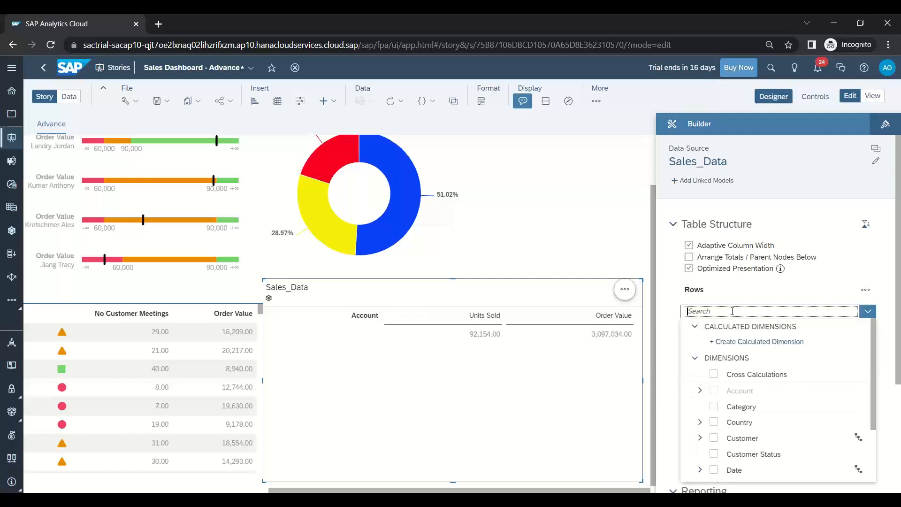
{"action": "type", "text": "Pro"}
{"action": "left_click", "coordinate": [713, 358]}
{"action": "left_click", "coordinate": [713, 343]}
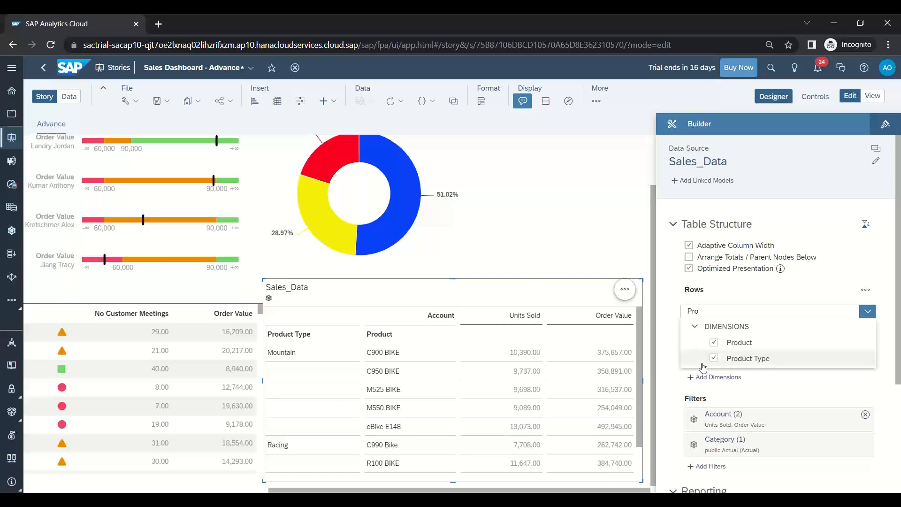
{"action": "left_click", "coordinate": [663, 340]}
{"action": "left_click_drag", "start_coordinate": [727, 328], "coordinate": [741, 313]}
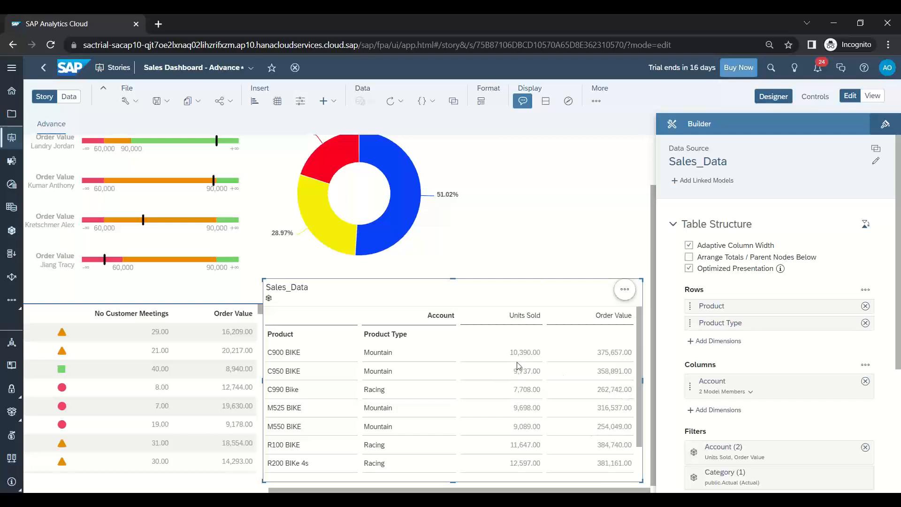
- Start linking models for the table and choose Sales_Data_TargetN from the BI Model folder as the model to link with Sales_Data
{"action": "left_click", "coordinate": [704, 182]}
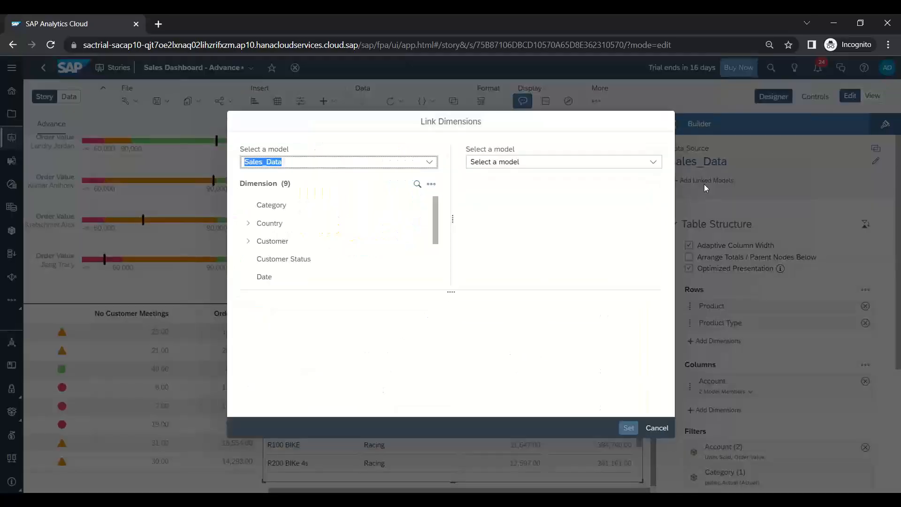
{"action": "left_click", "coordinate": [653, 162]}
{"action": "left_click", "coordinate": [648, 183]}
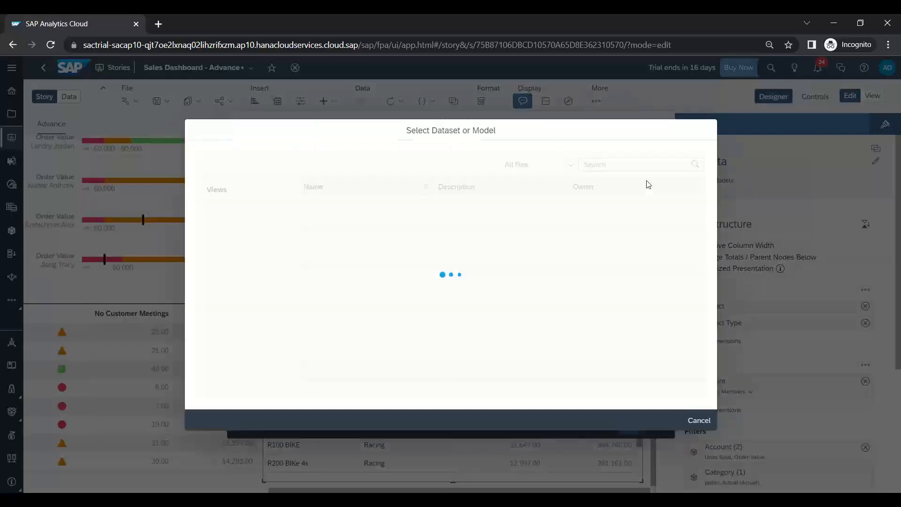
{"action": "left_click", "coordinate": [353, 243]}
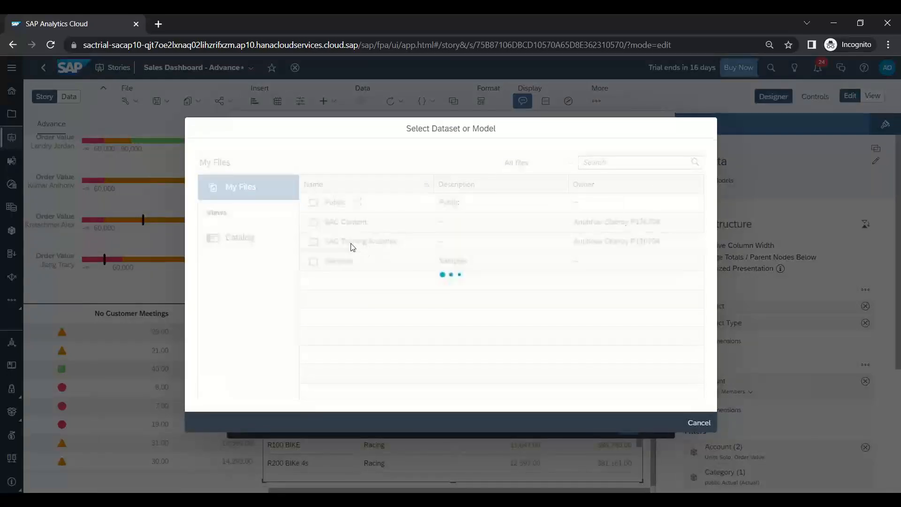
{"action": "left_click", "coordinate": [345, 205]}
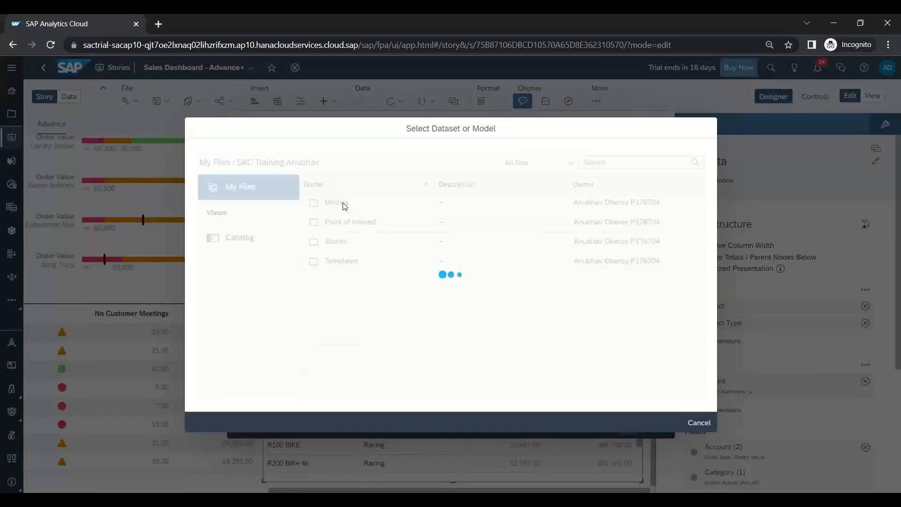
{"action": "left_click", "coordinate": [347, 208]}
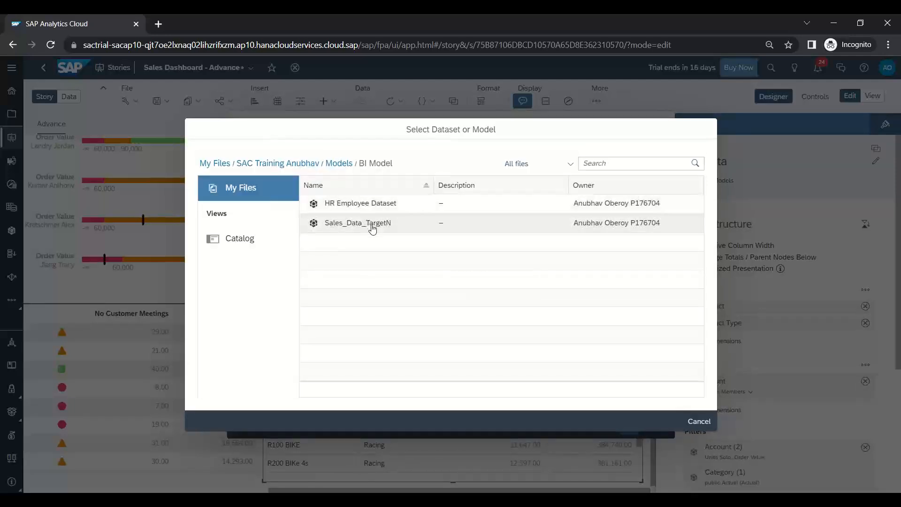
{"action": "left_click", "coordinate": [372, 230]}
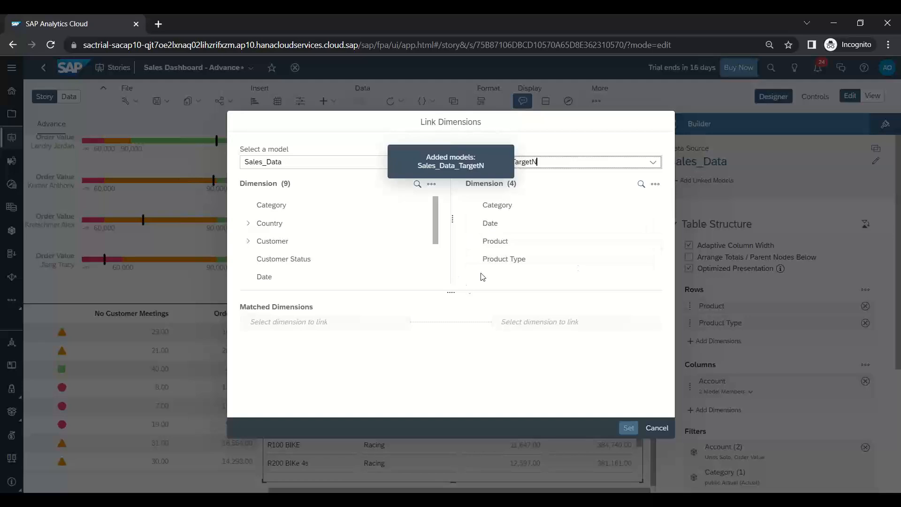
- Match the Product dimensions of Sales_Data and Sales_Data_TargetN, check the link options on both sides, and set the link
{"action": "left_click", "coordinate": [492, 241]}
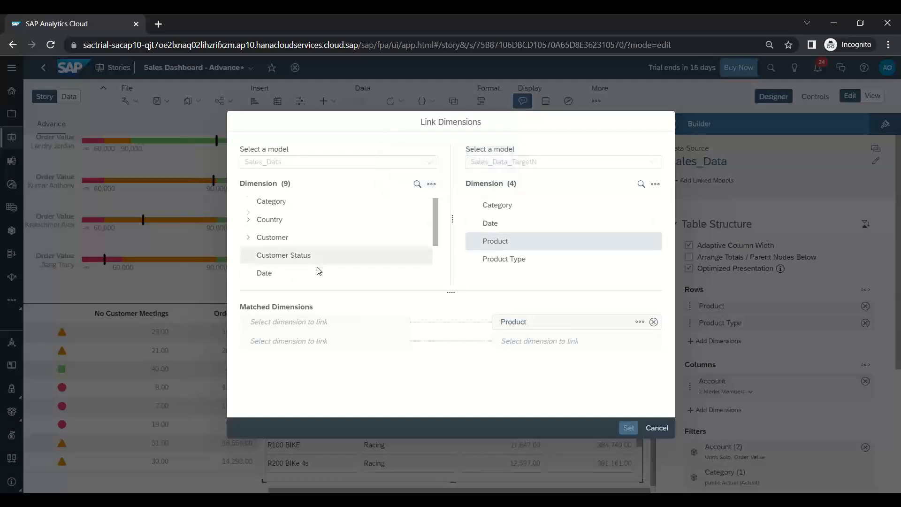
{"action": "scroll", "coordinate": [319, 271], "scroll_direction": "down", "scroll_amount": 3}
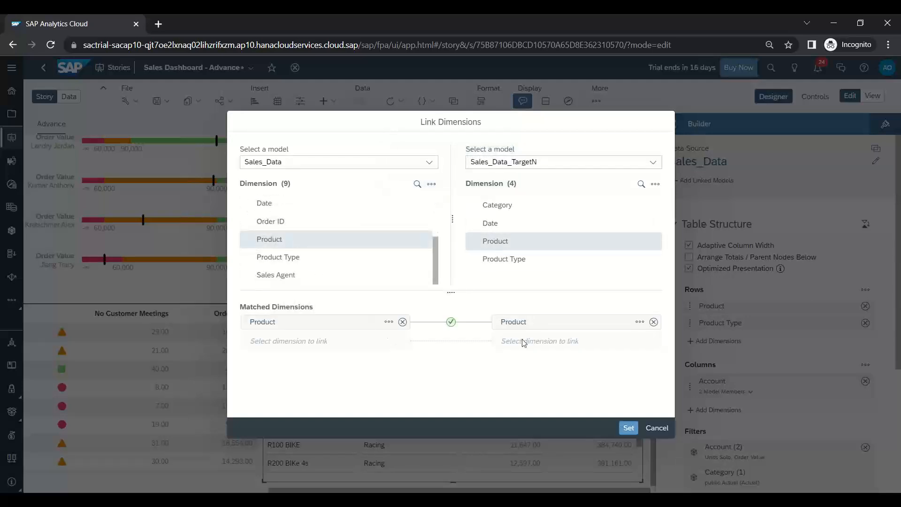
{"action": "left_click", "coordinate": [639, 321]}
{"action": "left_click", "coordinate": [592, 353]}
{"action": "left_click", "coordinate": [388, 322]}
{"action": "left_click", "coordinate": [342, 353]}
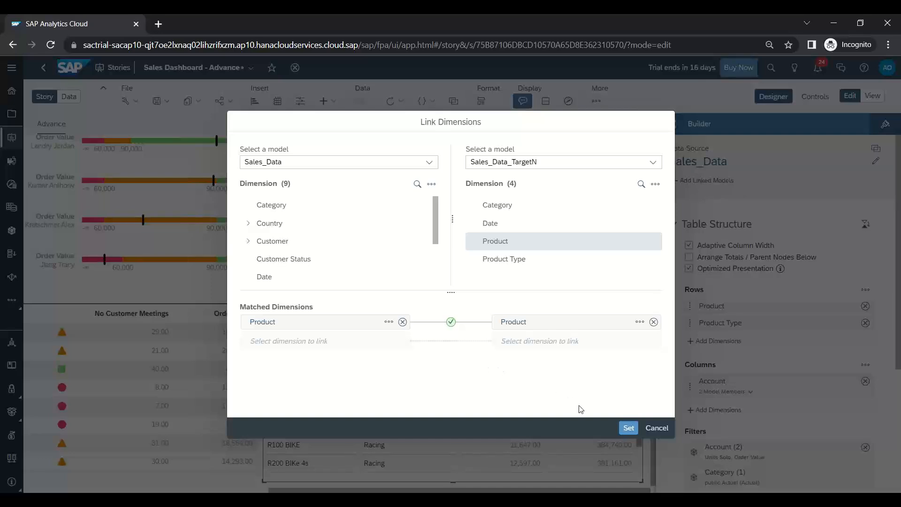
{"action": "left_click", "coordinate": [628, 428]}
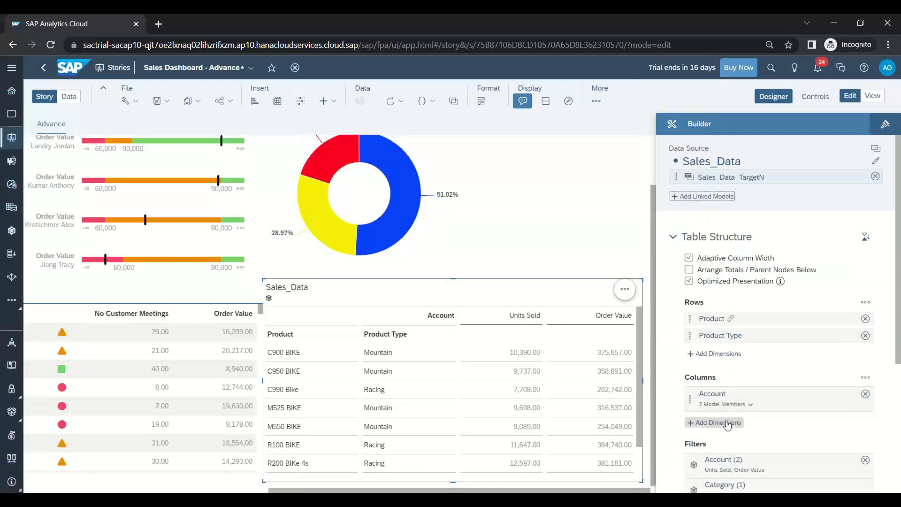
- Add the Account dimension of Sales_Data_TargetN to the product table's columns
{"action": "left_click", "coordinate": [739, 405]}
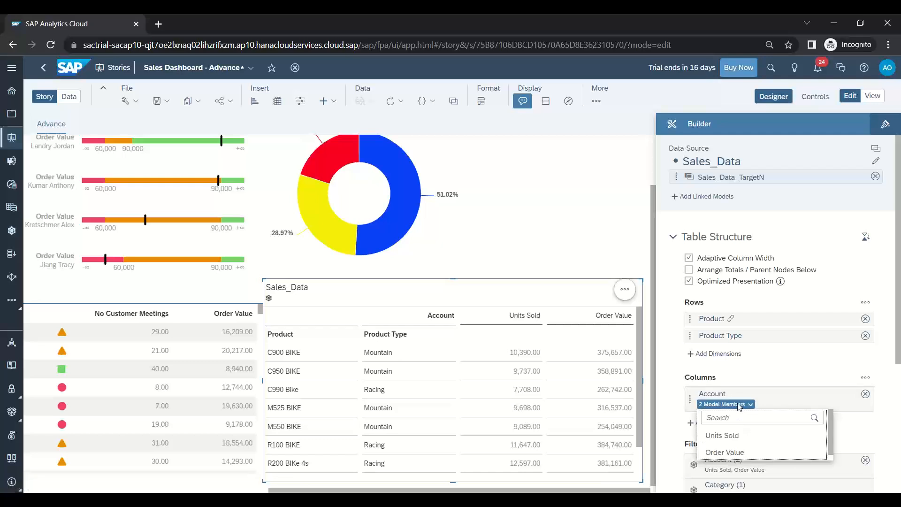
{"action": "left_click", "coordinate": [707, 422]}
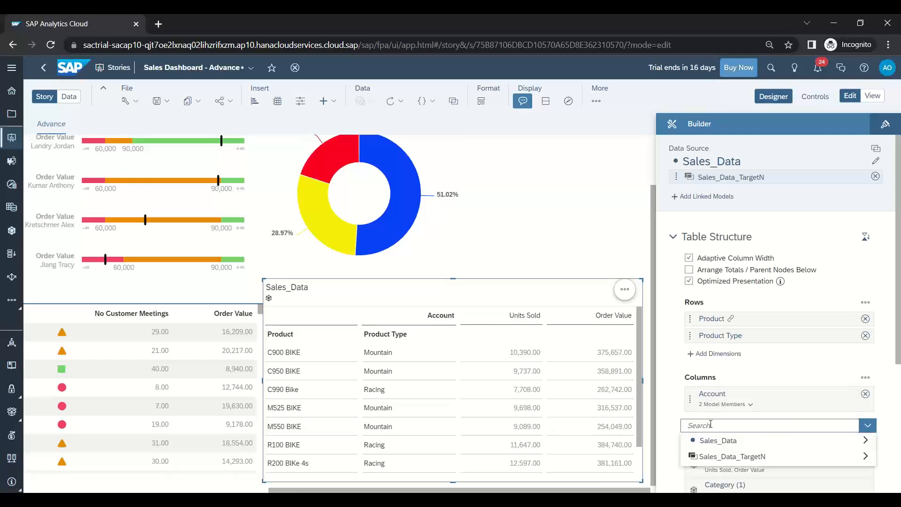
{"action": "left_click", "coordinate": [745, 459]}
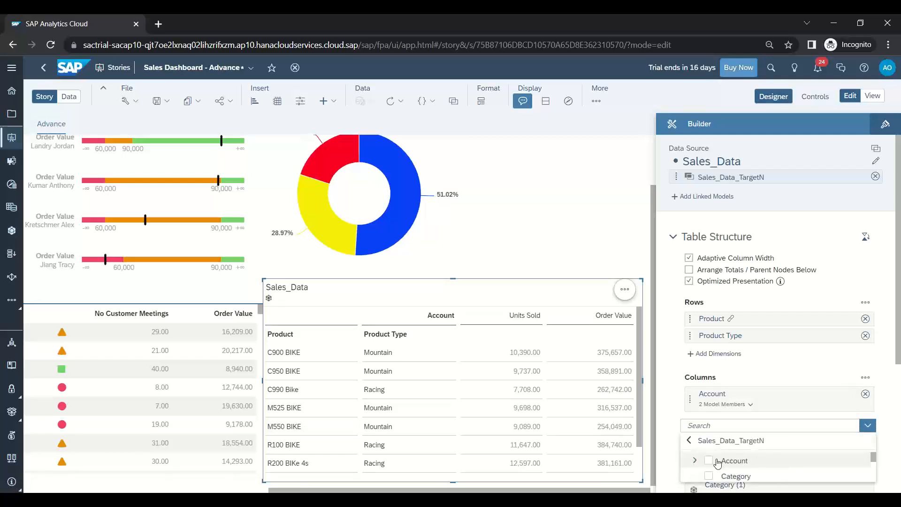
{"action": "scroll", "coordinate": [718, 465], "scroll_direction": "down", "scroll_amount": 2}
{"action": "scroll", "coordinate": [706, 474], "scroll_direction": "up", "scroll_amount": 2}
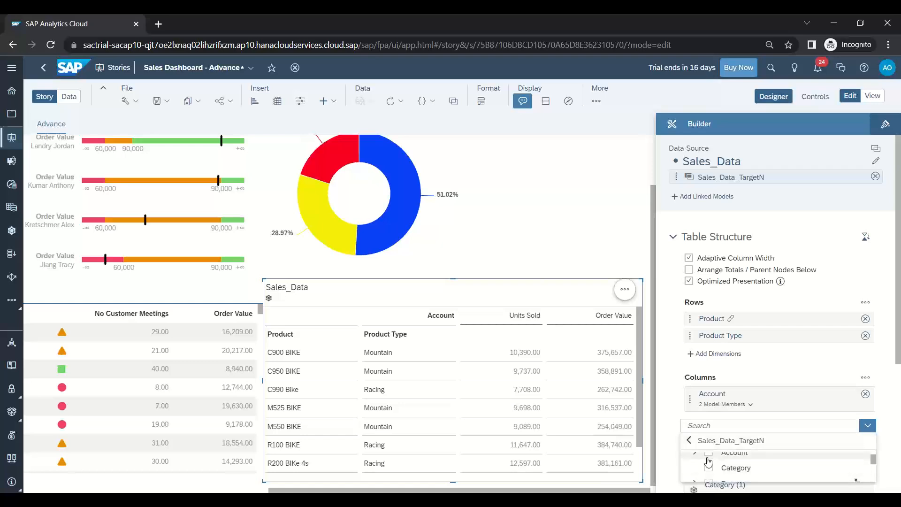
{"action": "left_click", "coordinate": [710, 458]}
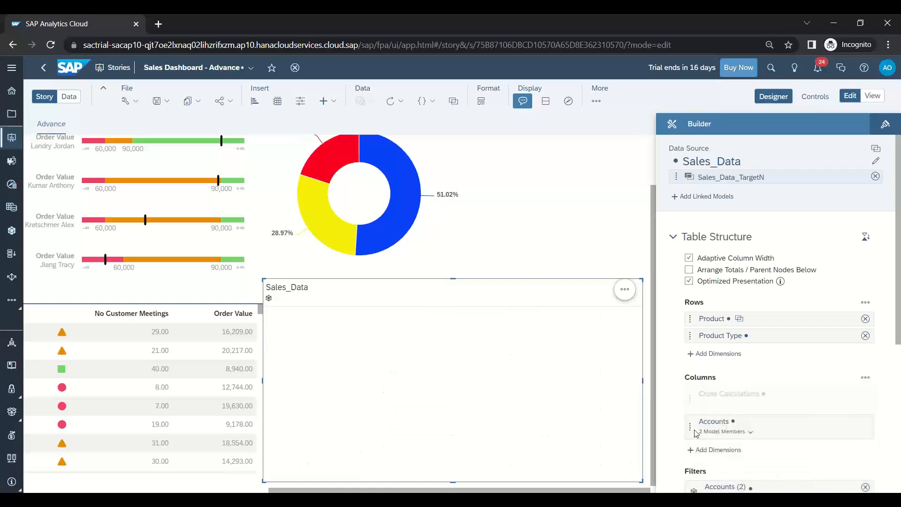
- Filter the Accounts columns for Sales_Data_TargetN to Target Units and Target Value
{"action": "left_click", "coordinate": [849, 422]}
{"action": "left_click", "coordinate": [866, 423]}
{"action": "left_click", "coordinate": [866, 423]}
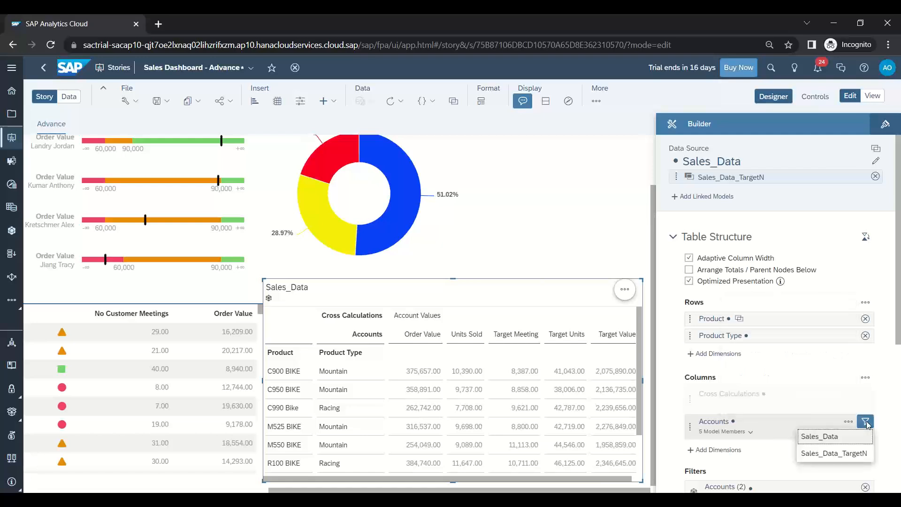
{"action": "left_click", "coordinate": [866, 424]}
{"action": "left_click", "coordinate": [866, 423]}
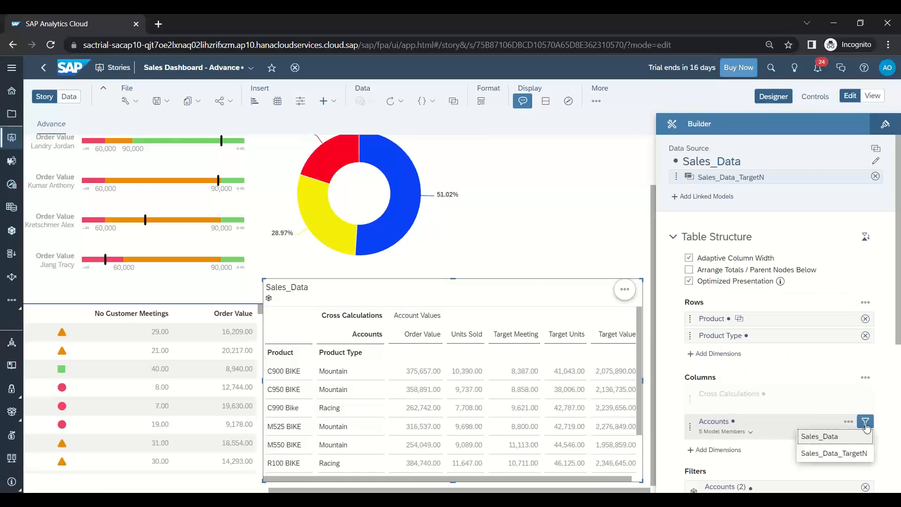
{"action": "left_click", "coordinate": [843, 455]}
{"action": "left_click", "coordinate": [228, 272]}
{"action": "left_click", "coordinate": [228, 308]}
{"action": "left_click", "coordinate": [642, 387]}
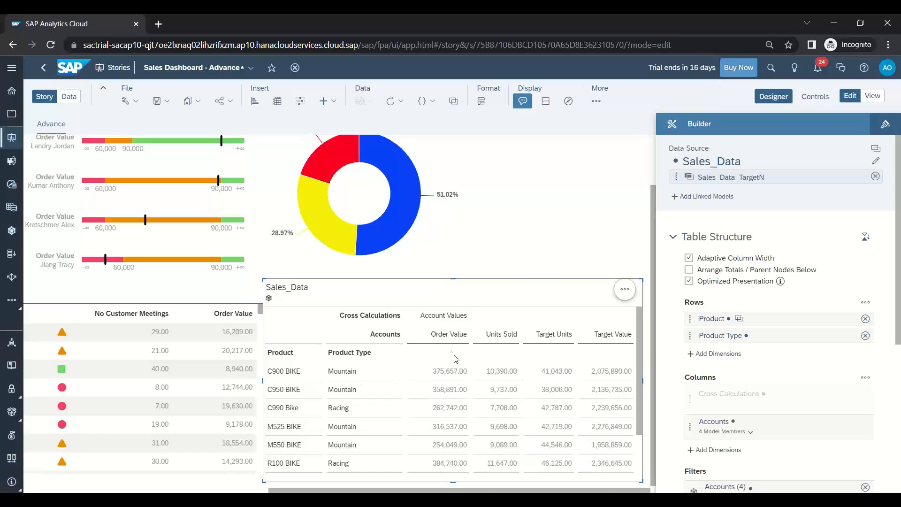
- Add a repeating Subtract calculation on the product table's Order Value and Target Units columns
{"action": "left_click_drag", "start_coordinate": [452, 340], "coordinate": [451, 465]}
{"action": "scroll", "coordinate": [447, 385], "scroll_direction": "up", "scroll_amount": 3}
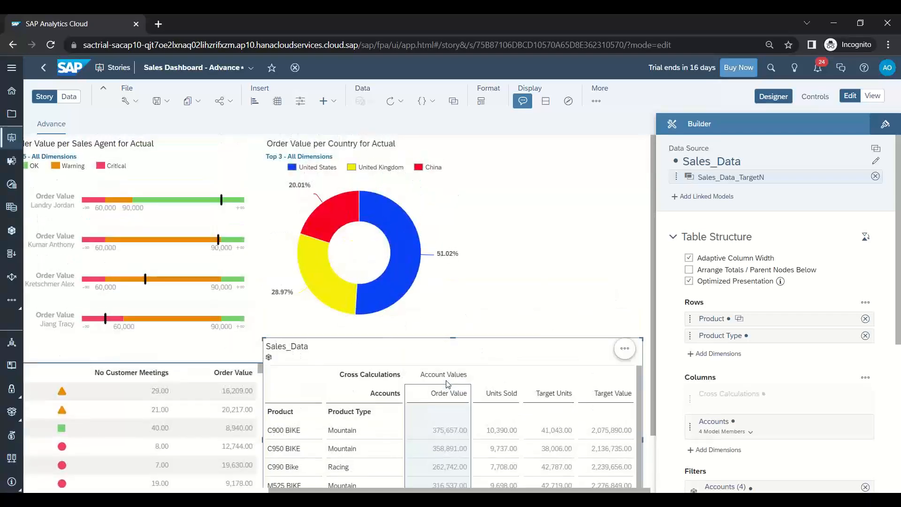
{"action": "left_click", "coordinate": [548, 399]}
{"action": "scroll", "coordinate": [549, 396], "scroll_direction": "down", "scroll_amount": 2}
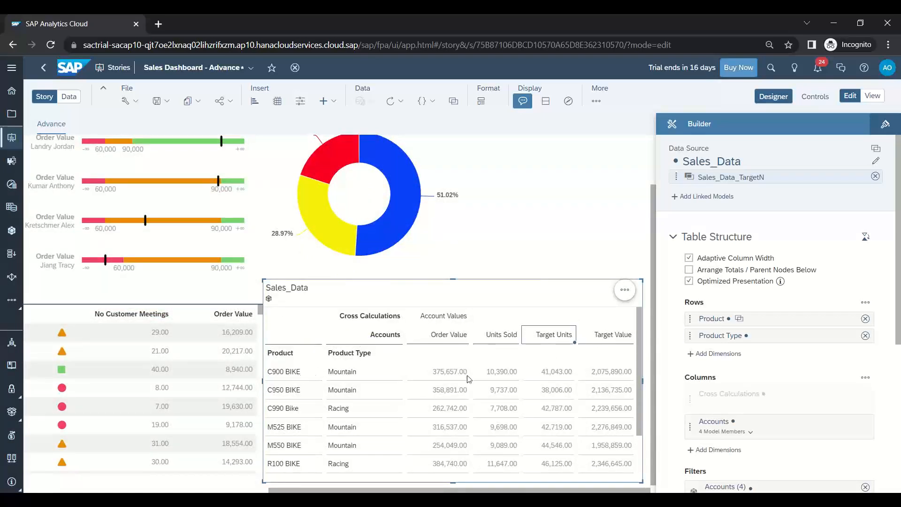
{"action": "left_click", "coordinate": [460, 337]}
{"action": "right_click", "coordinate": [459, 338]}
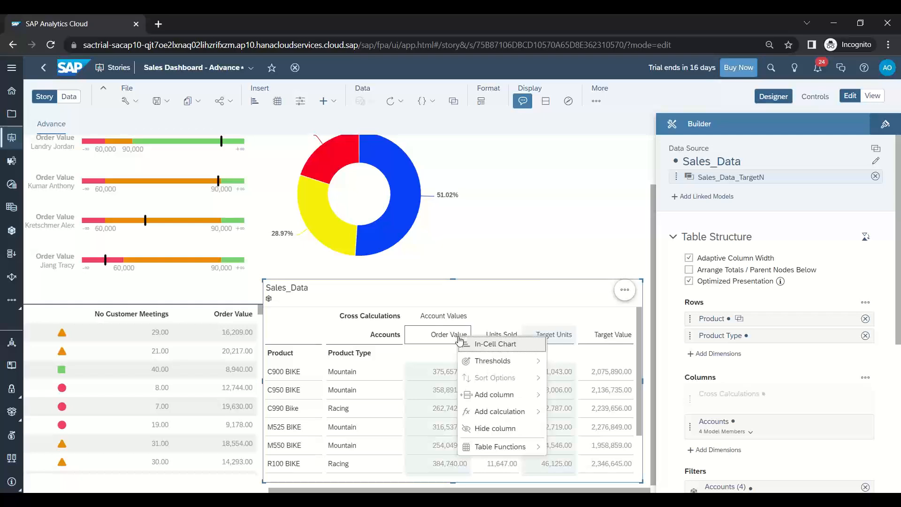
{"action": "mouse_move", "coordinate": [520, 398]}
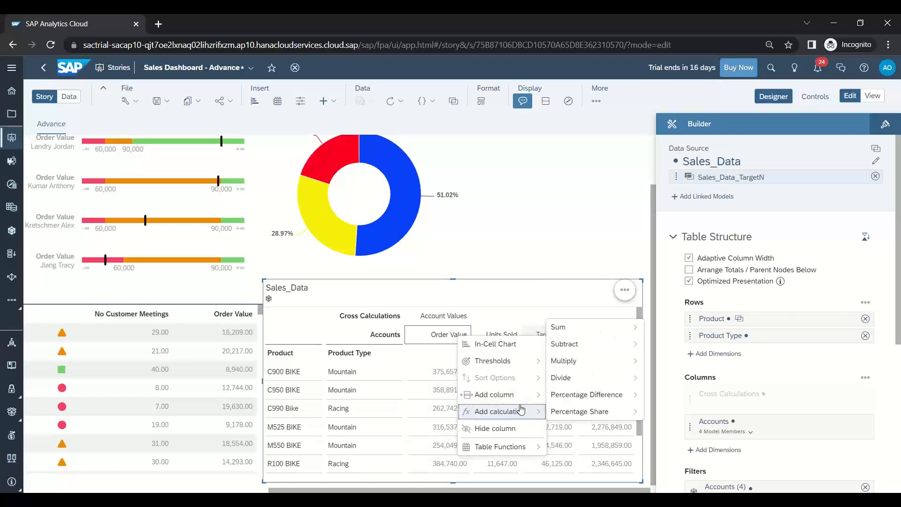
{"action": "mouse_move", "coordinate": [590, 352]}
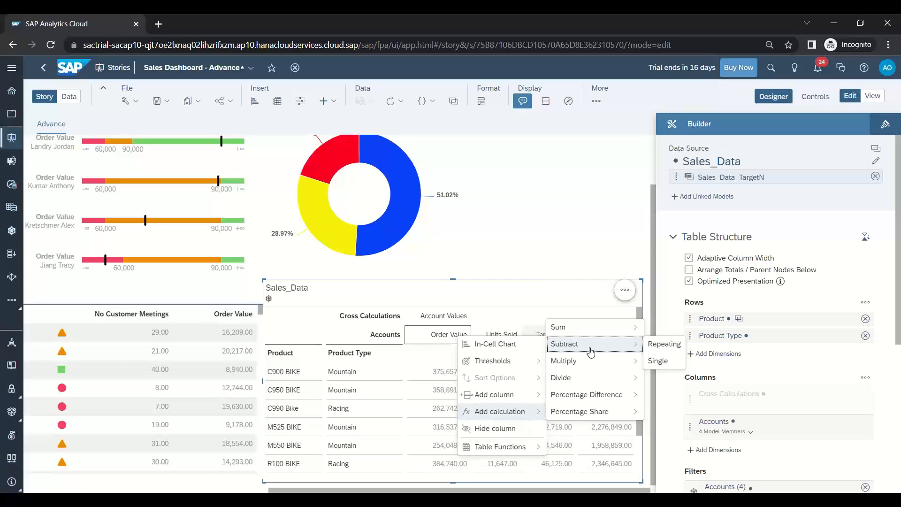
{"action": "left_click", "coordinate": [663, 347]}
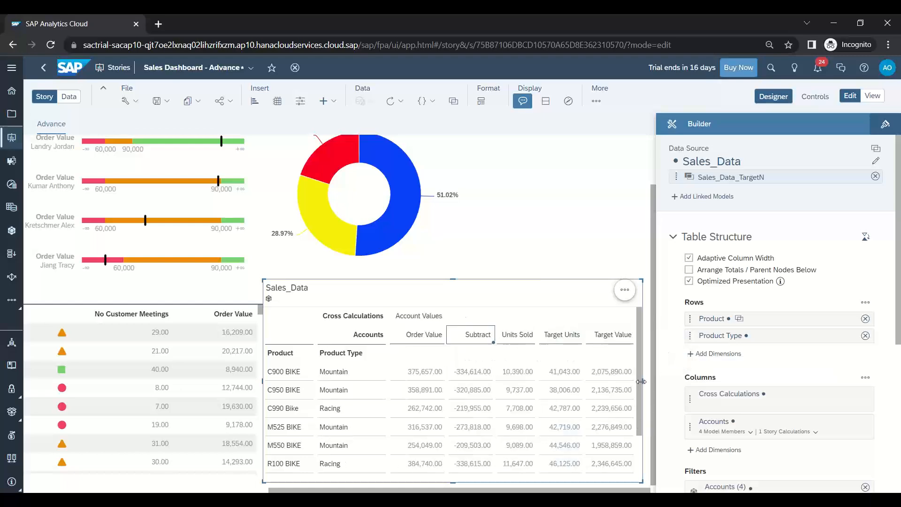
- Widen the product table and check the values in its Subtract column
{"action": "left_click_drag", "start_coordinate": [642, 381], "coordinate": [675, 381]}
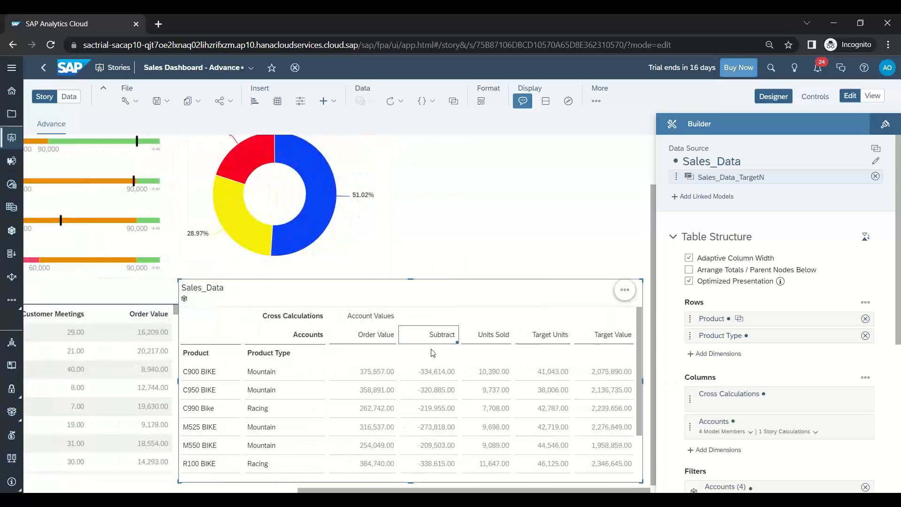
{"action": "left_click_drag", "start_coordinate": [433, 371], "coordinate": [437, 459]}
{"action": "left_click", "coordinate": [434, 406]}
{"action": "left_click", "coordinate": [432, 356]}
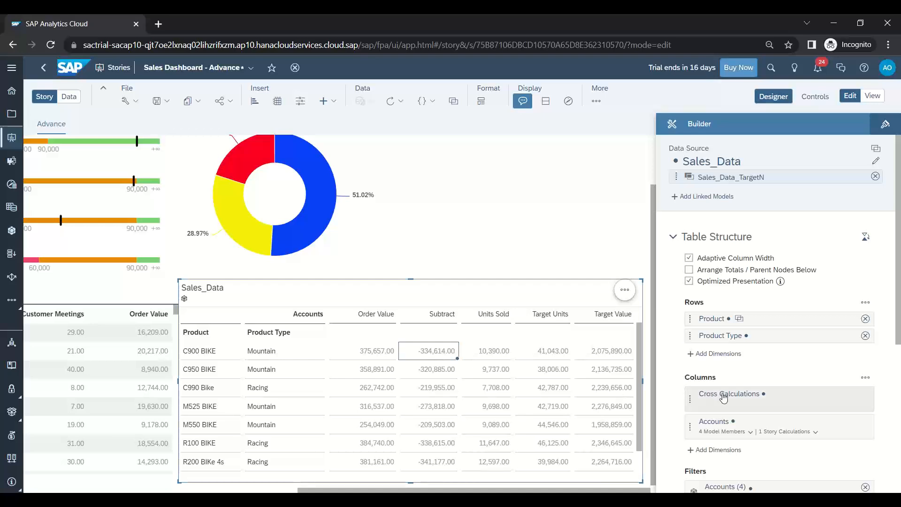
- Try placing Cross Calculations below Accounts in the product table's columns, and restore the original order
{"action": "left_click_drag", "start_coordinate": [736, 399], "coordinate": [742, 426]}
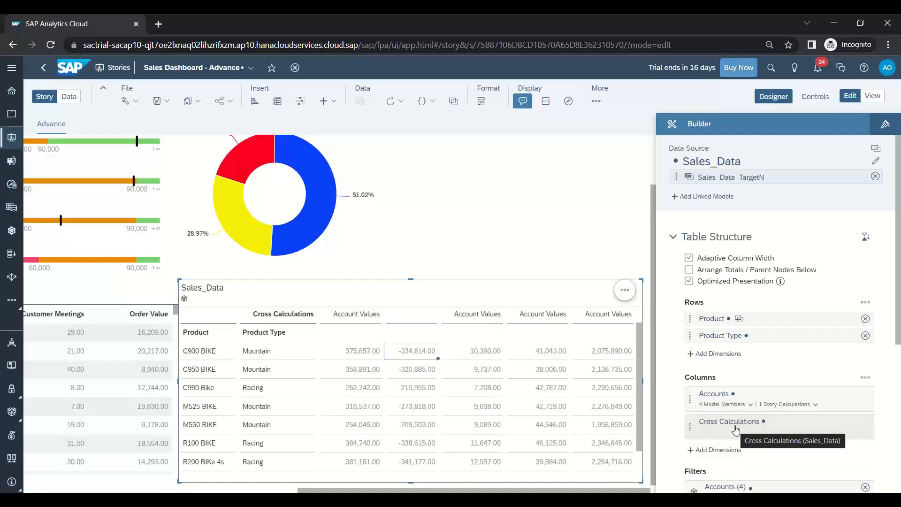
{"action": "left_click_drag", "start_coordinate": [753, 427], "coordinate": [733, 409]}
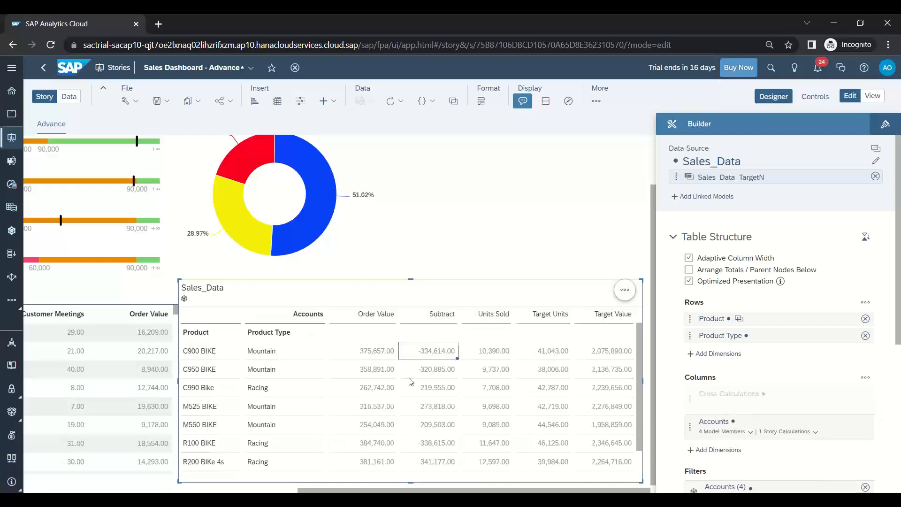
- Look through the Subtract column's options and hide that column in the product table
{"action": "left_click", "coordinate": [438, 324]}
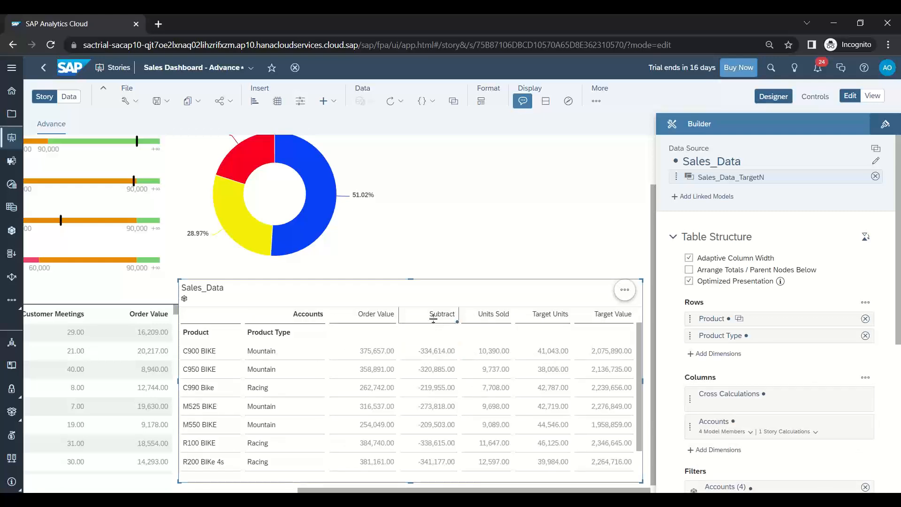
{"action": "right_click", "coordinate": [447, 322]}
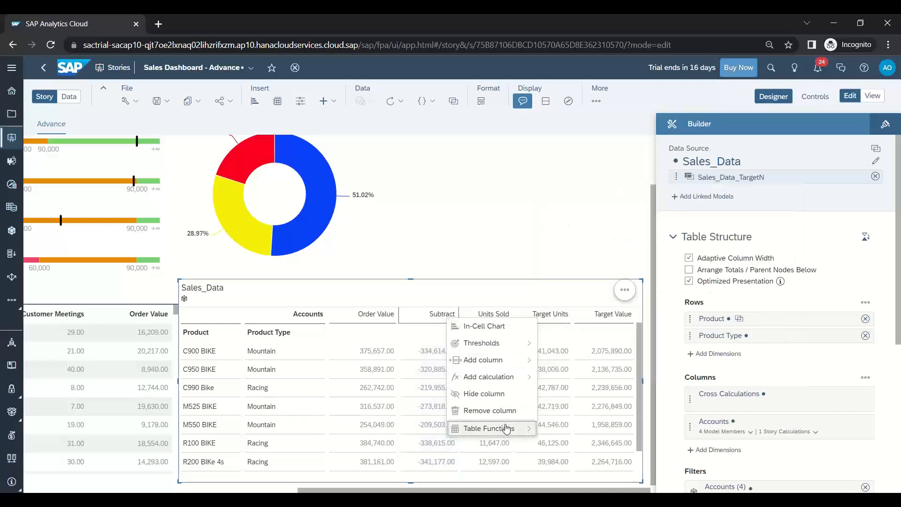
{"action": "mouse_move", "coordinate": [507, 430]}
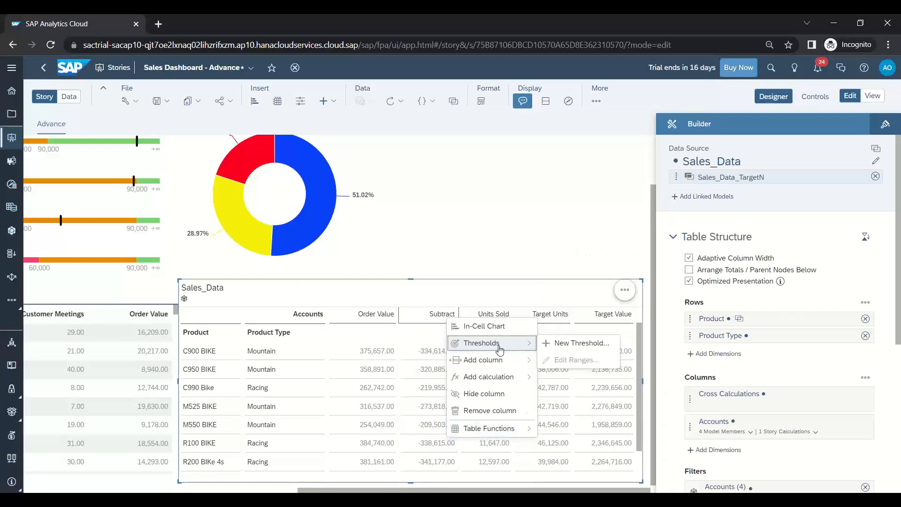
{"action": "mouse_move", "coordinate": [501, 365]}
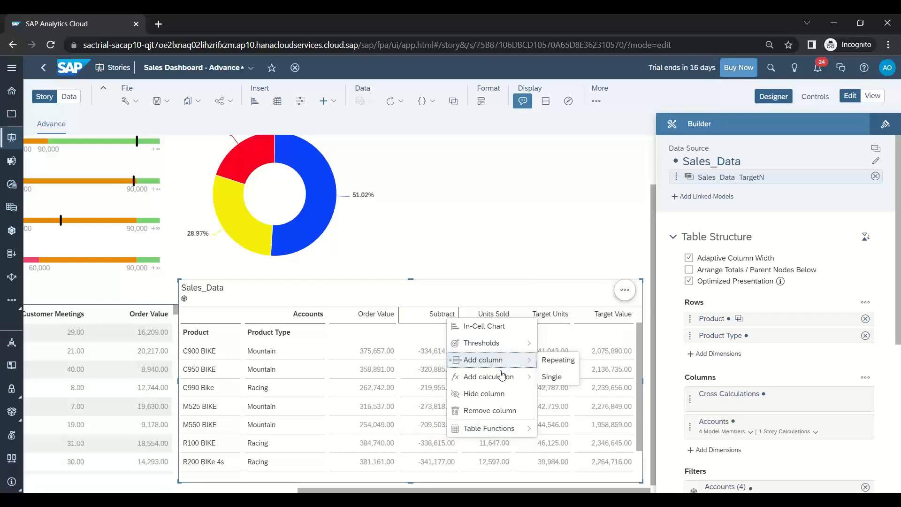
{"action": "mouse_move", "coordinate": [503, 384]}
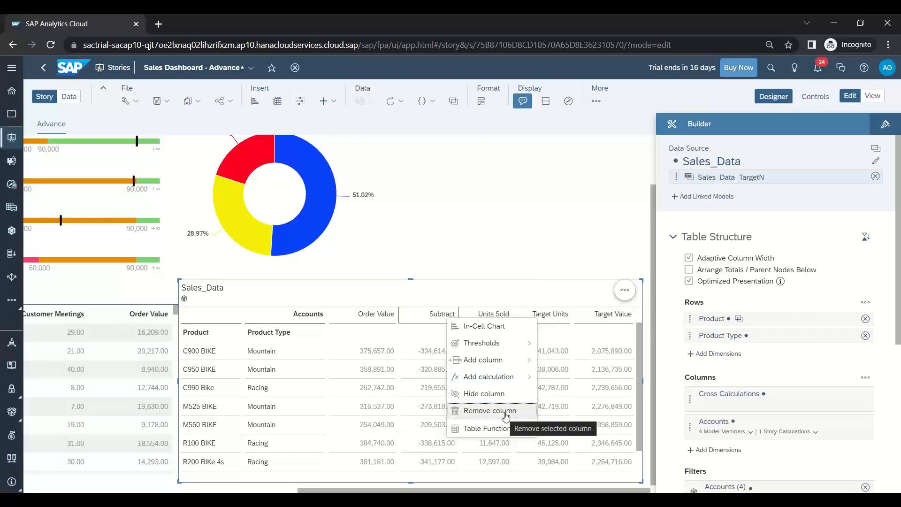
{"action": "right_click", "coordinate": [442, 318]}
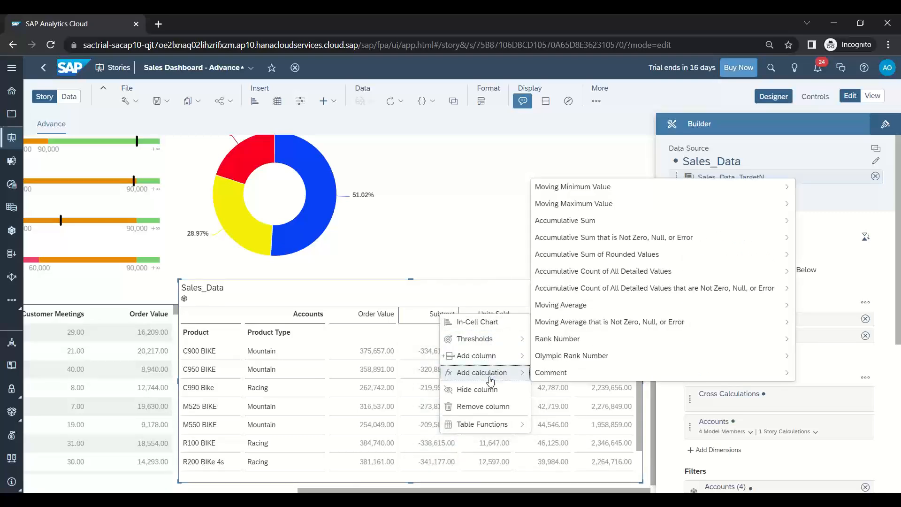
{"action": "left_click", "coordinate": [485, 390]}
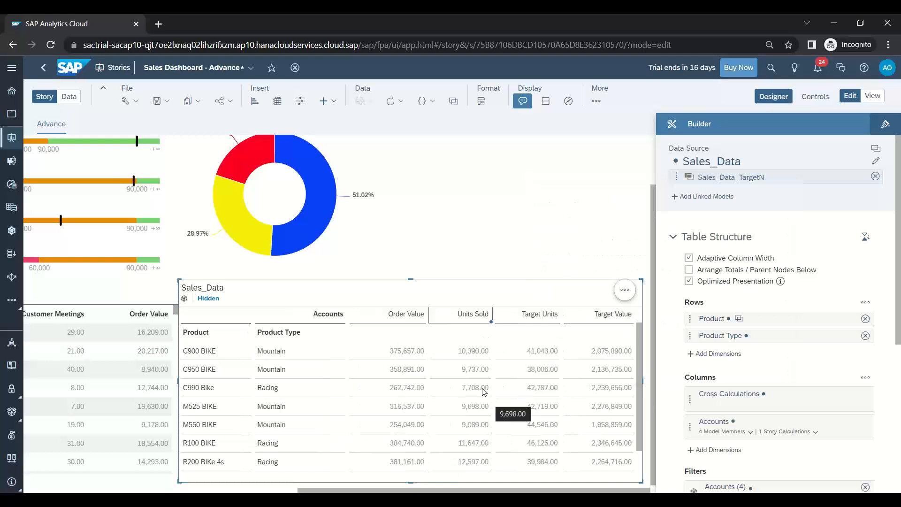
- Check the Units Sold column options and the story calculations, and move Cross Calculations below Accounts in the columns
{"action": "right_click", "coordinate": [453, 316]}
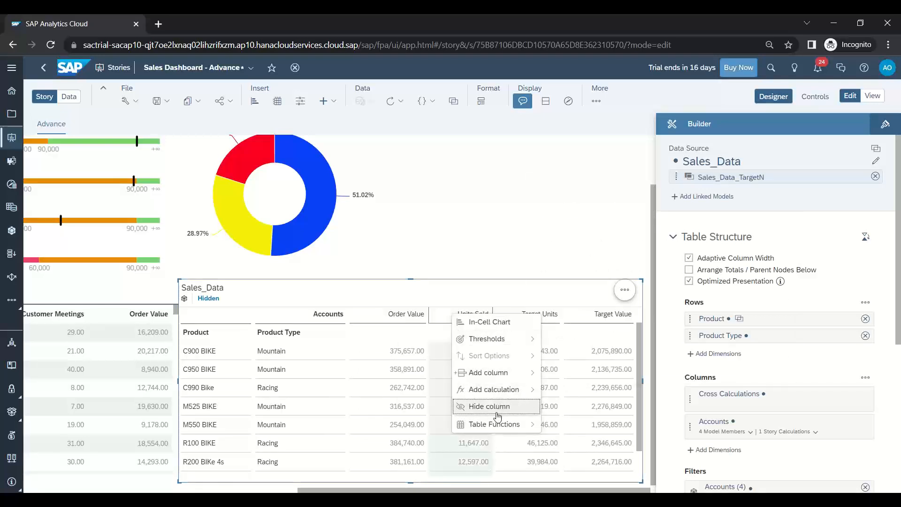
{"action": "left_click", "coordinate": [774, 430]}
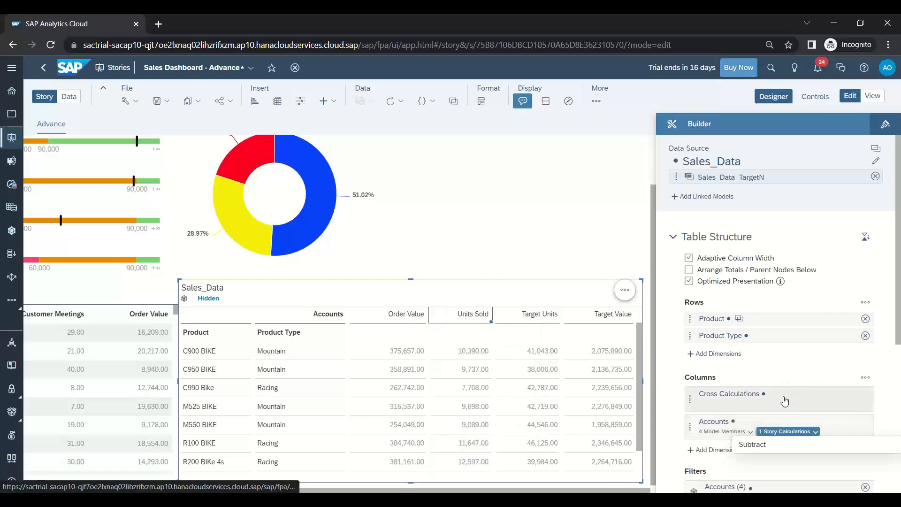
{"action": "left_click", "coordinate": [735, 397]}
{"action": "right_click", "coordinate": [736, 397]}
{"action": "left_click", "coordinate": [801, 397]}
{"action": "left_click_drag", "start_coordinate": [798, 406], "coordinate": [796, 433]}
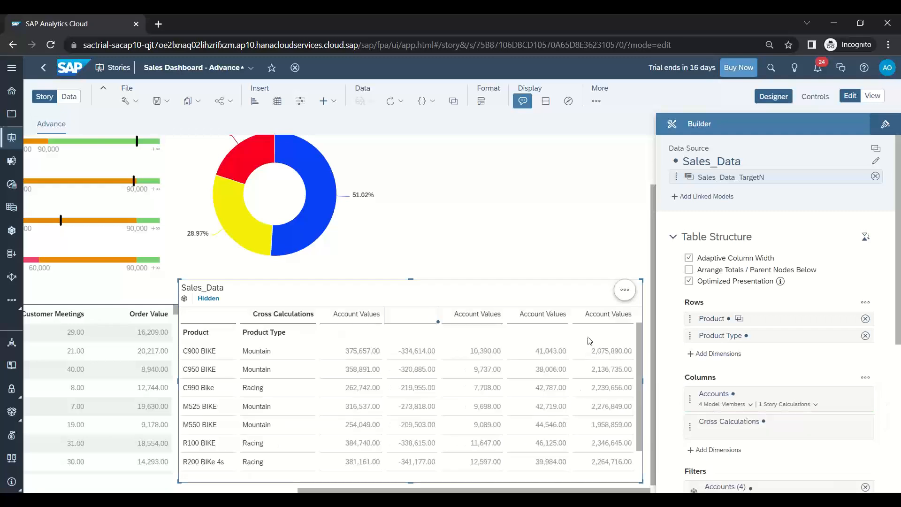
- Examine the unnamed calculation column's options and compare its C900 BIKE value with the neighbouring account values
{"action": "left_click", "coordinate": [415, 319]}
{"action": "right_click", "coordinate": [415, 319]}
{"action": "mouse_move", "coordinate": [456, 327]}
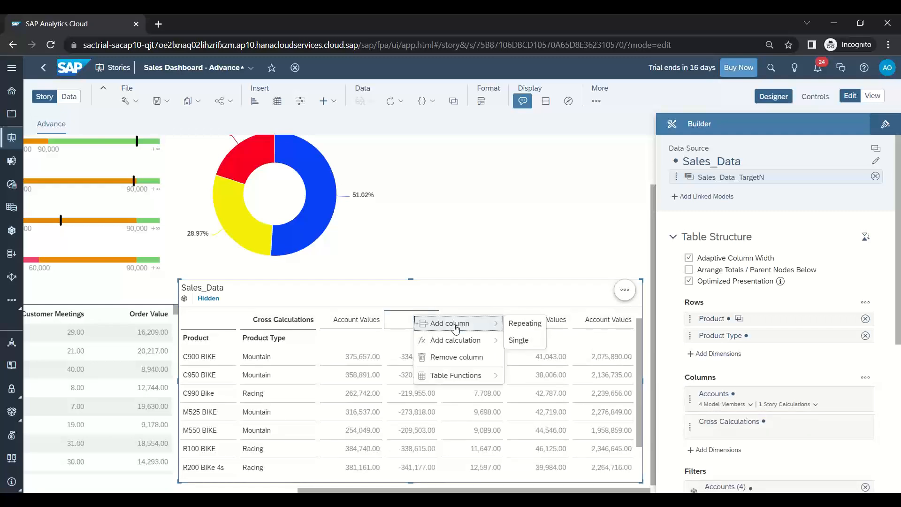
{"action": "mouse_move", "coordinate": [460, 347]}
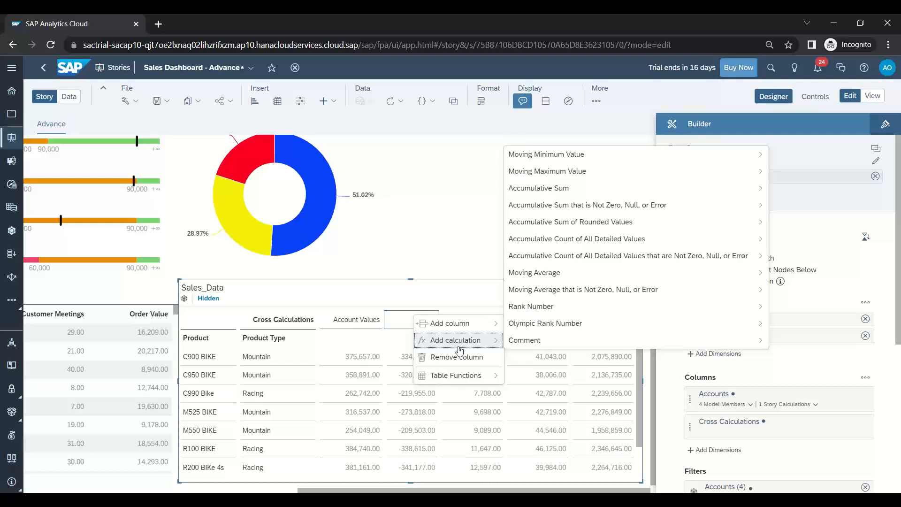
{"action": "left_click", "coordinate": [378, 359]}
{"action": "left_click", "coordinate": [414, 396]}
{"action": "left_click", "coordinate": [414, 362]}
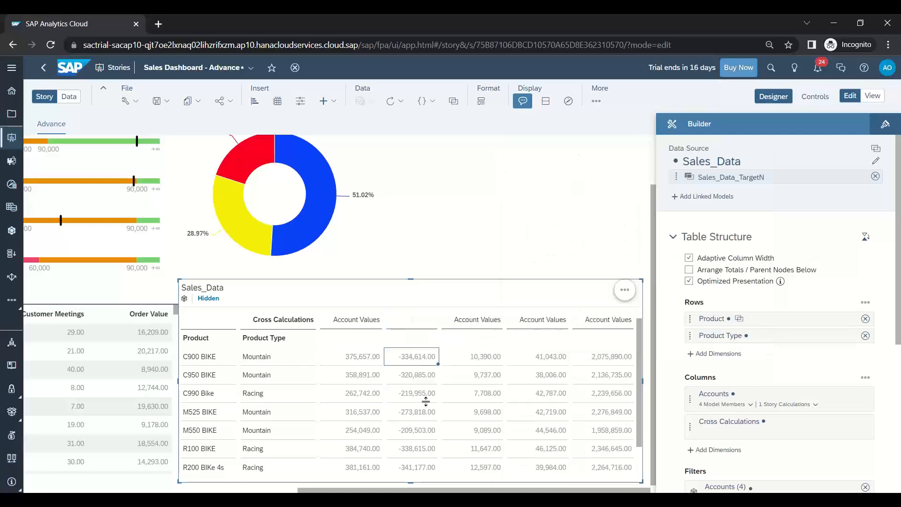
{"action": "left_click", "coordinate": [358, 362]}
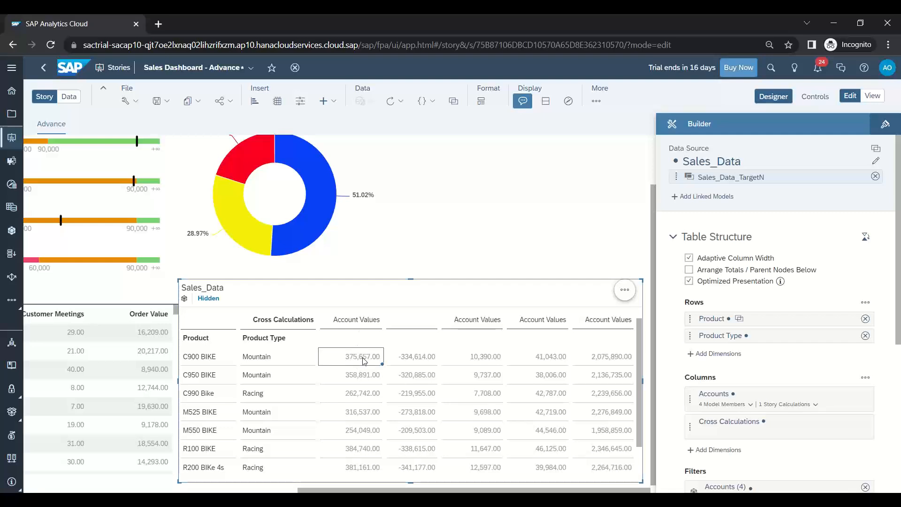
{"action": "left_click", "coordinate": [539, 361]}
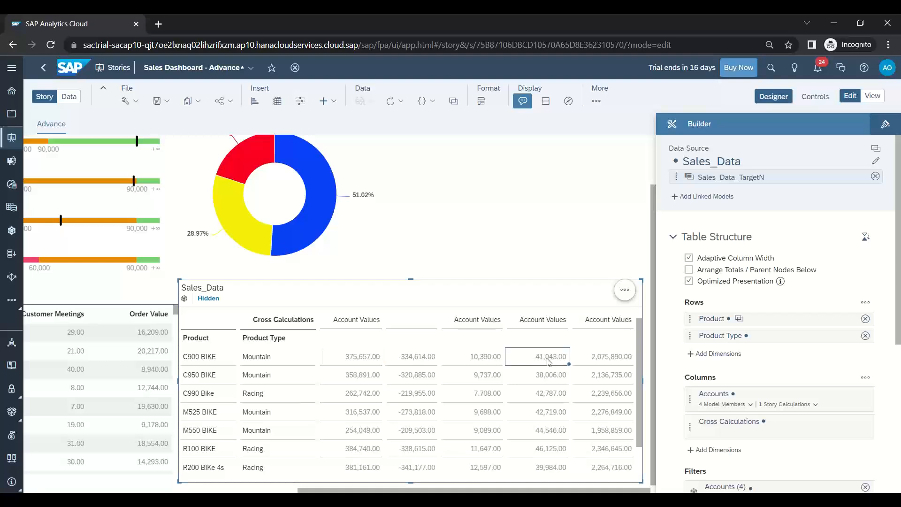
{"action": "left_click", "coordinate": [373, 364]}
{"action": "mouse_move", "coordinate": [838, 337]}
{"action": "left_click", "coordinate": [850, 336]}
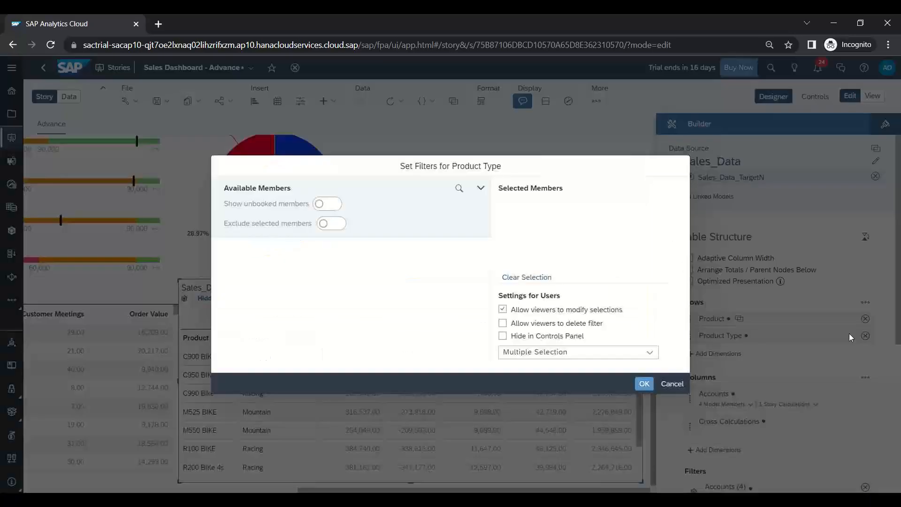
{"action": "left_click", "coordinate": [679, 385]}
- Filter the product table's Accounts from Sales_Data so that only Order Value is included
{"action": "left_click", "coordinate": [848, 394]}
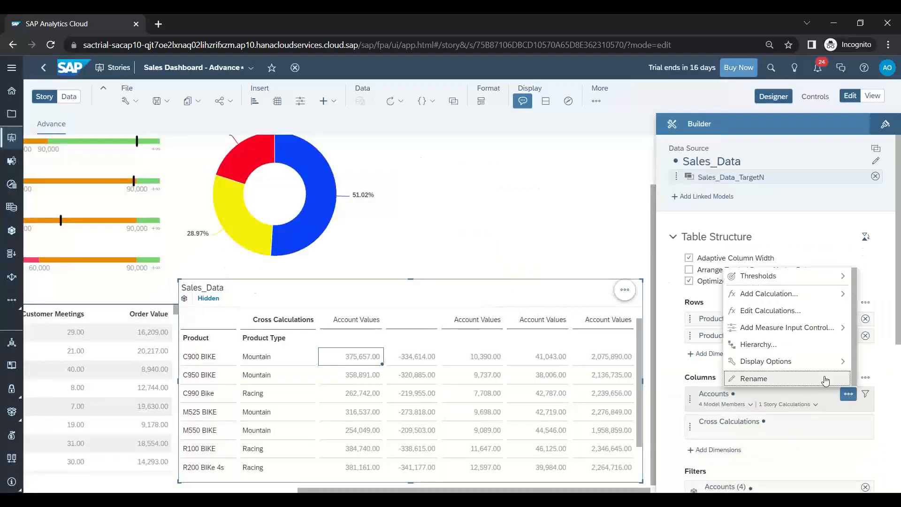
{"action": "left_click", "coordinate": [867, 395]}
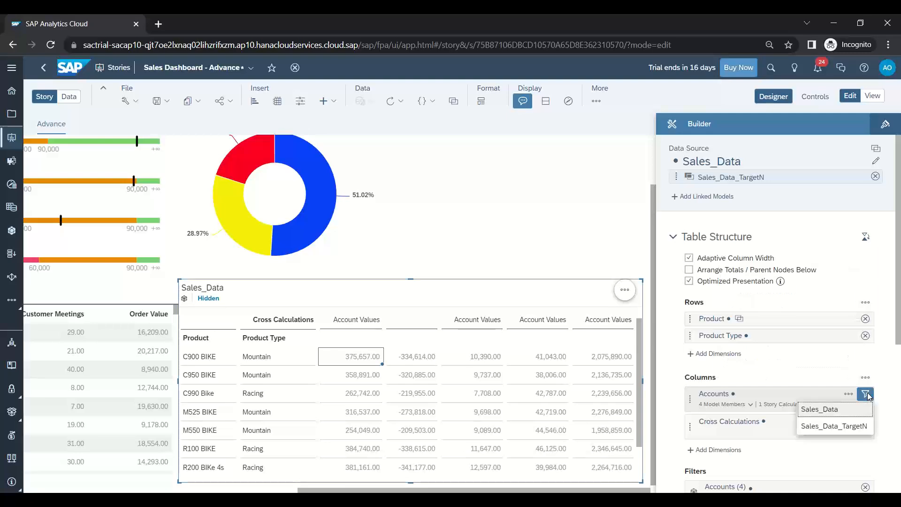
{"action": "left_click", "coordinate": [857, 409]}
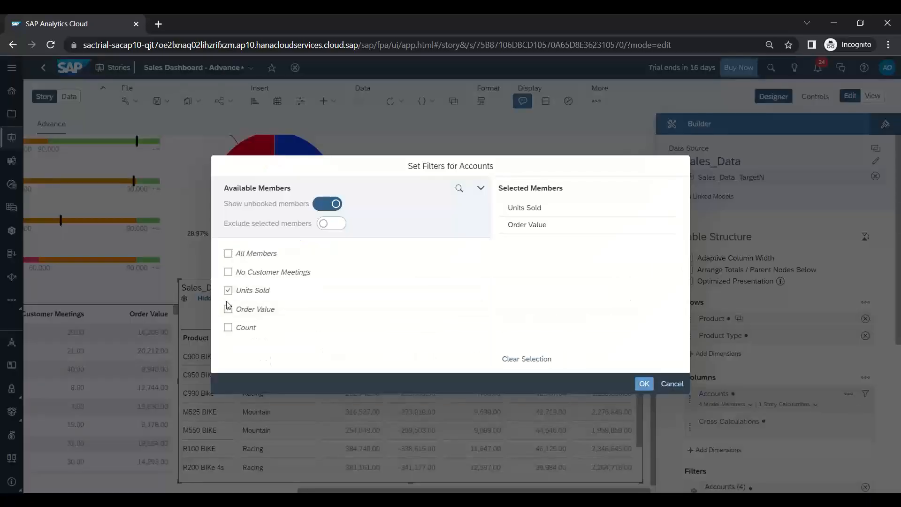
{"action": "left_click", "coordinate": [228, 290]}
{"action": "left_click", "coordinate": [643, 385]}
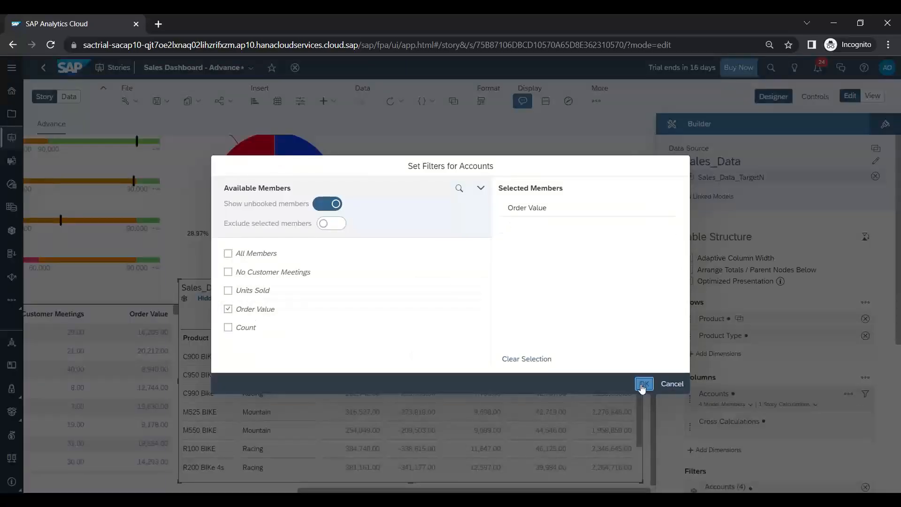
- Filter the product table's Accounts from Sales_Data_TargetN so that only Target Value is included
{"action": "left_click", "coordinate": [866, 394]}
{"action": "left_click", "coordinate": [845, 425]}
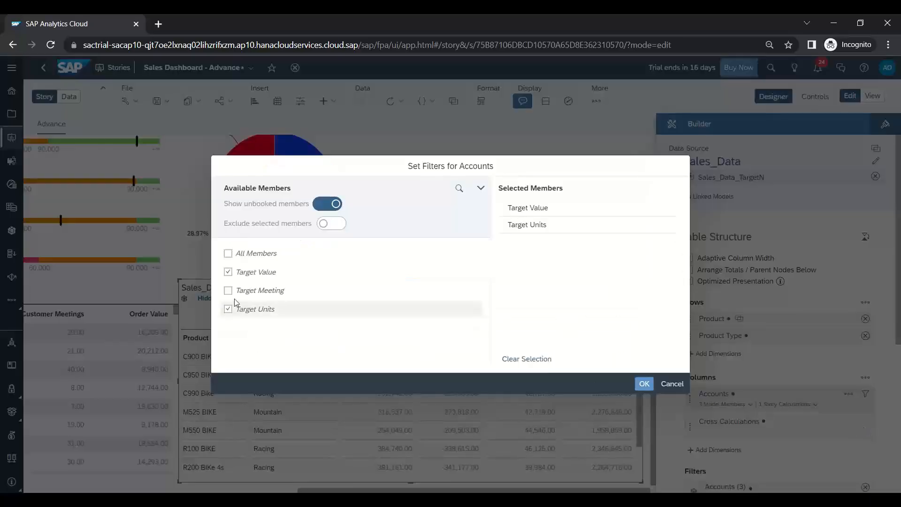
{"action": "left_click", "coordinate": [229, 271]}
{"action": "left_click", "coordinate": [228, 309]}
{"action": "left_click", "coordinate": [228, 272]}
{"action": "left_click", "coordinate": [645, 384]}
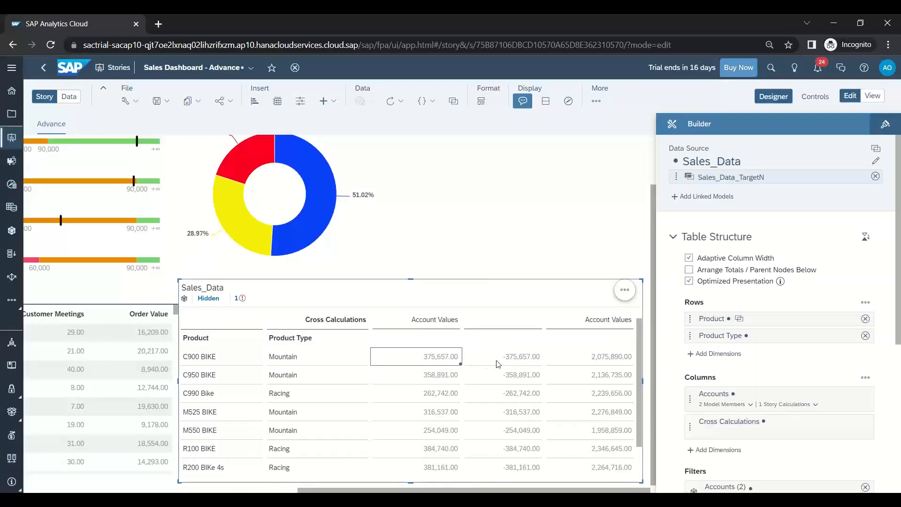
- Compare the C900 BIKE values across the account columns and remove the unnamed calculation column from the product table
{"action": "left_click", "coordinate": [597, 360]}
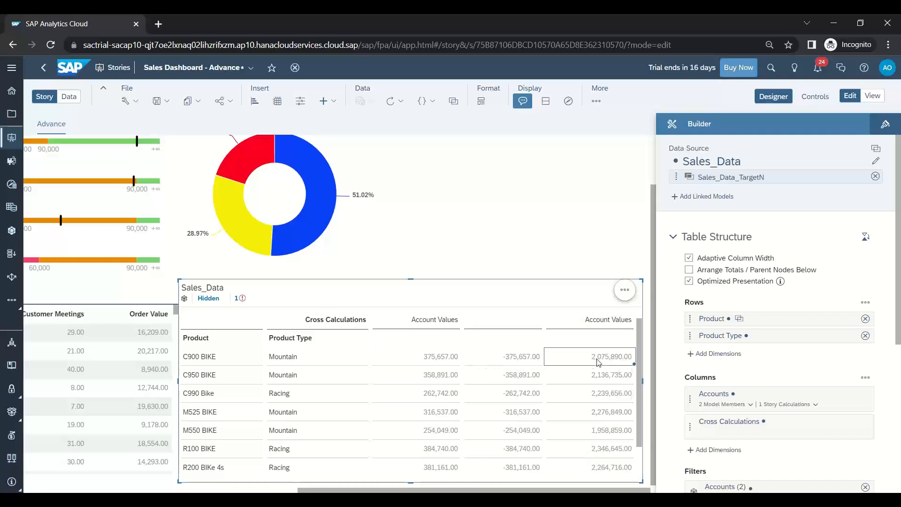
{"action": "left_click", "coordinate": [455, 363]}
{"action": "left_click", "coordinate": [589, 363]}
{"action": "left_click", "coordinate": [529, 358]}
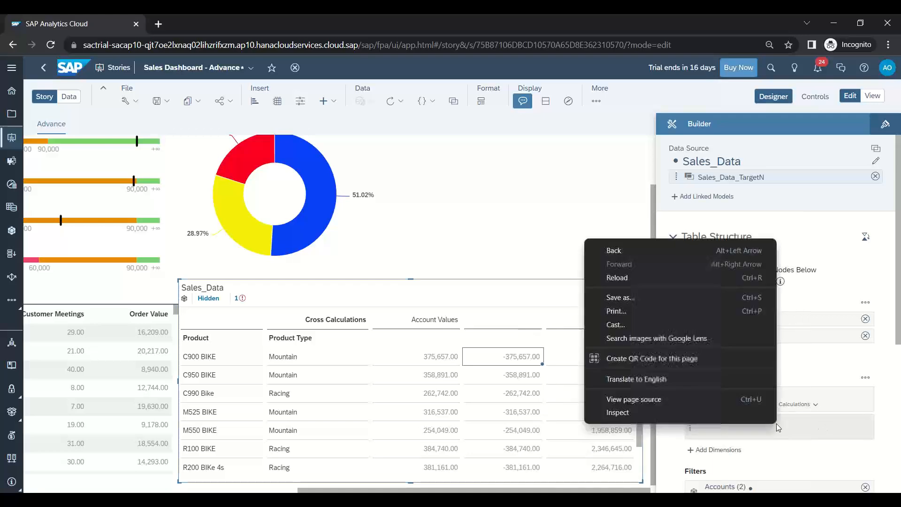
{"action": "right_click", "coordinate": [507, 320]}
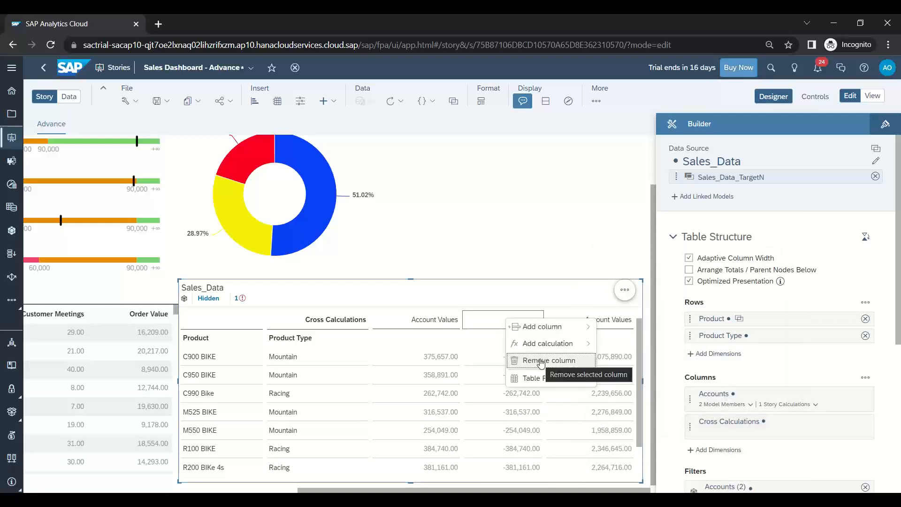
{"action": "left_click", "coordinate": [541, 361]}
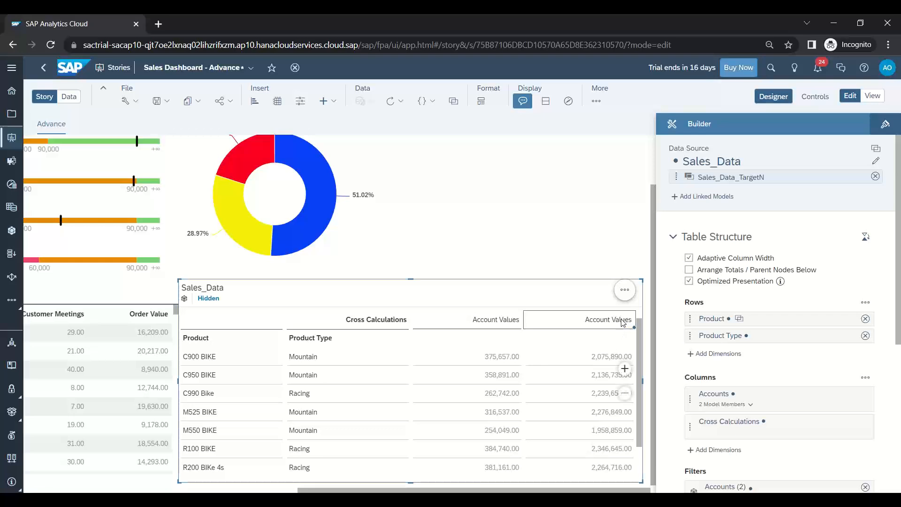
- Add a repeating Subtract calculation based on the Order Value and Target Value columns of the product table
{"action": "left_click", "coordinate": [523, 323]}
{"action": "left_click_drag", "start_coordinate": [523, 323], "coordinate": [580, 330]}
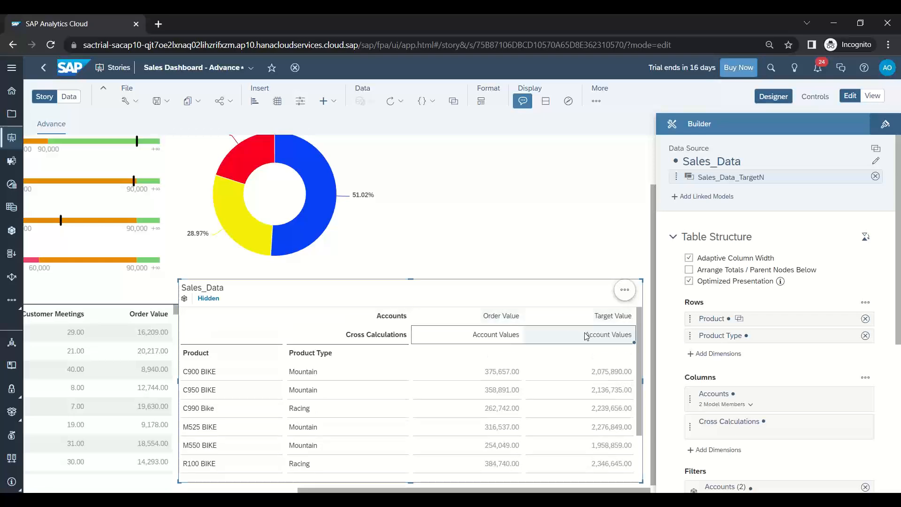
{"action": "left_click_drag", "start_coordinate": [512, 317], "coordinate": [579, 323]}
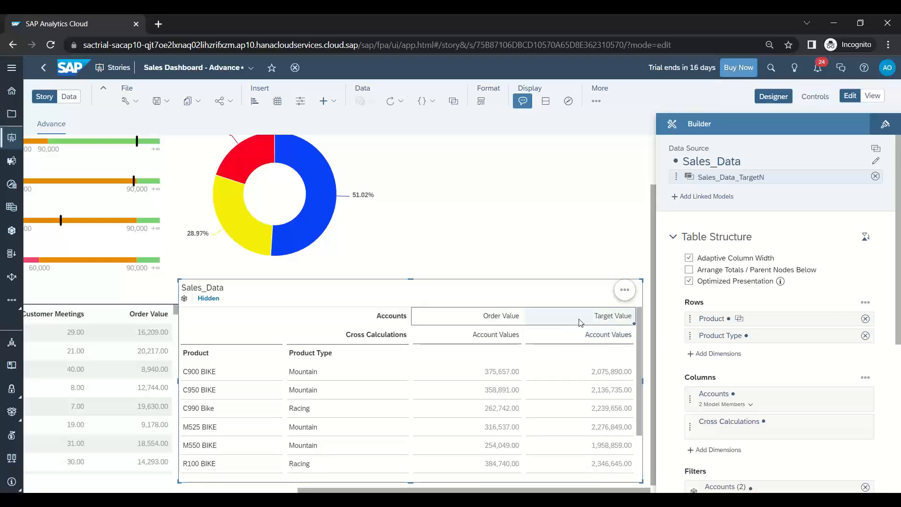
{"action": "right_click", "coordinate": [580, 323]}
{"action": "mouse_move", "coordinate": [630, 380]}
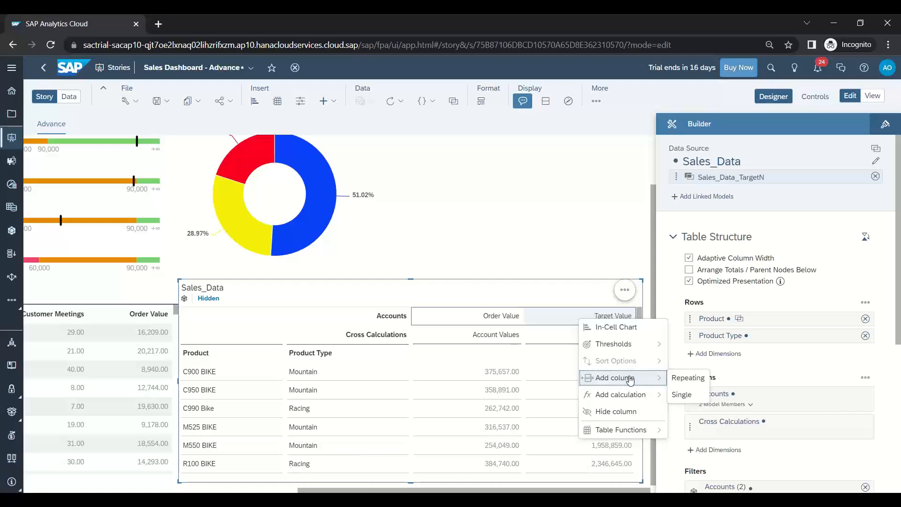
{"action": "mouse_move", "coordinate": [636, 398]}
{"action": "mouse_move", "coordinate": [732, 411]}
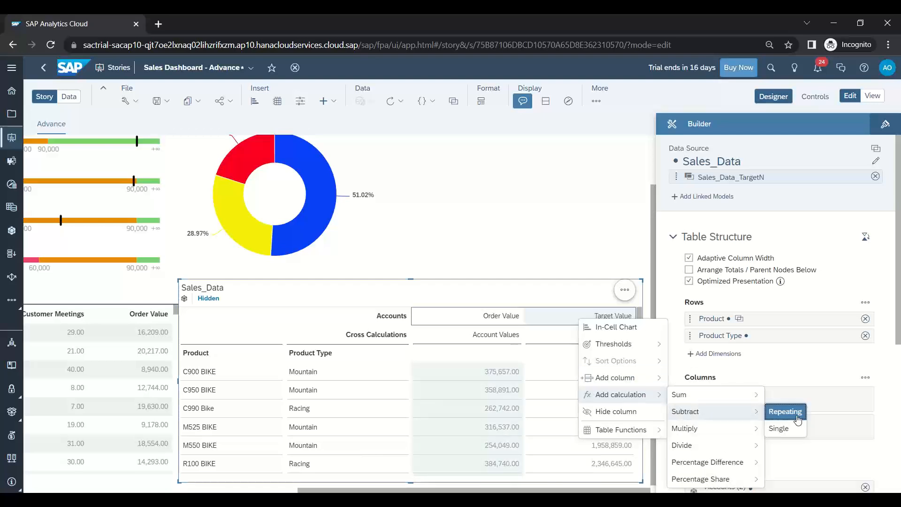
{"action": "left_click", "coordinate": [785, 411]}
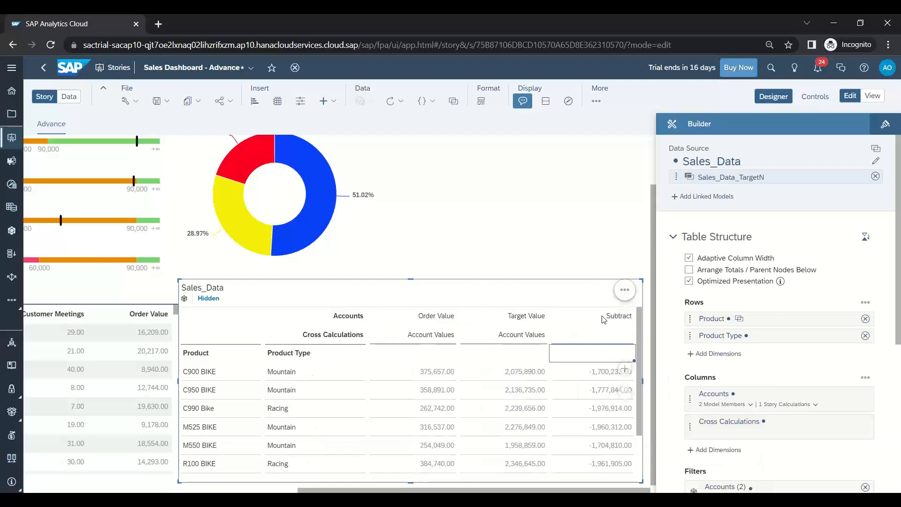
- Check the product values in the Subtract column and add an in-cell chart to that column
{"action": "left_click_drag", "start_coordinate": [604, 372], "coordinate": [605, 449]}
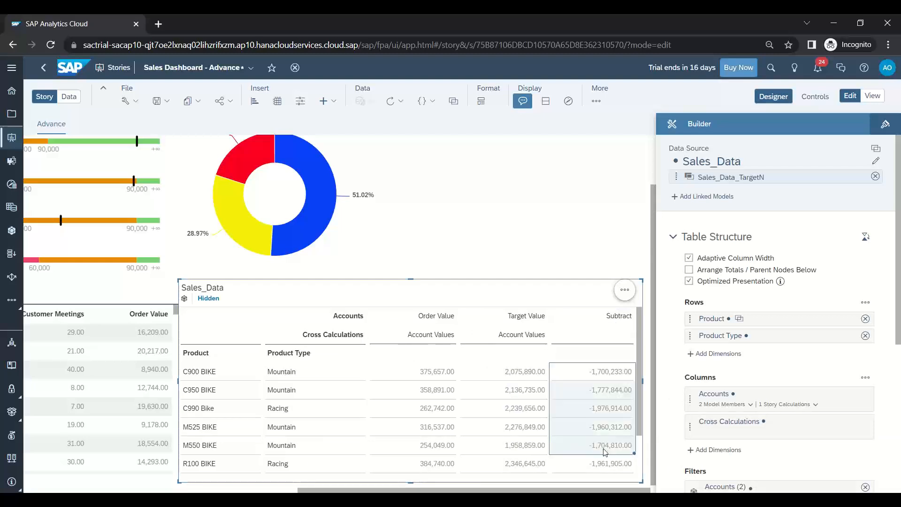
{"action": "left_click", "coordinate": [593, 406]}
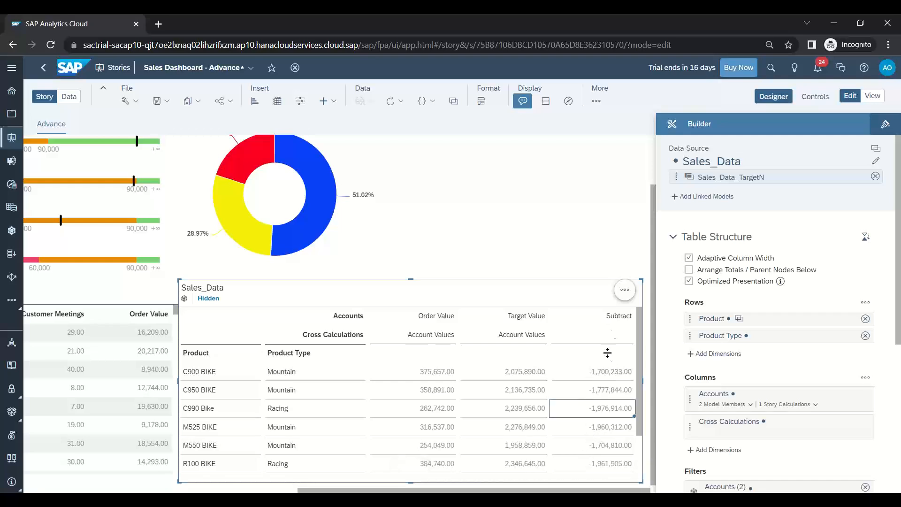
{"action": "right_click", "coordinate": [614, 325]}
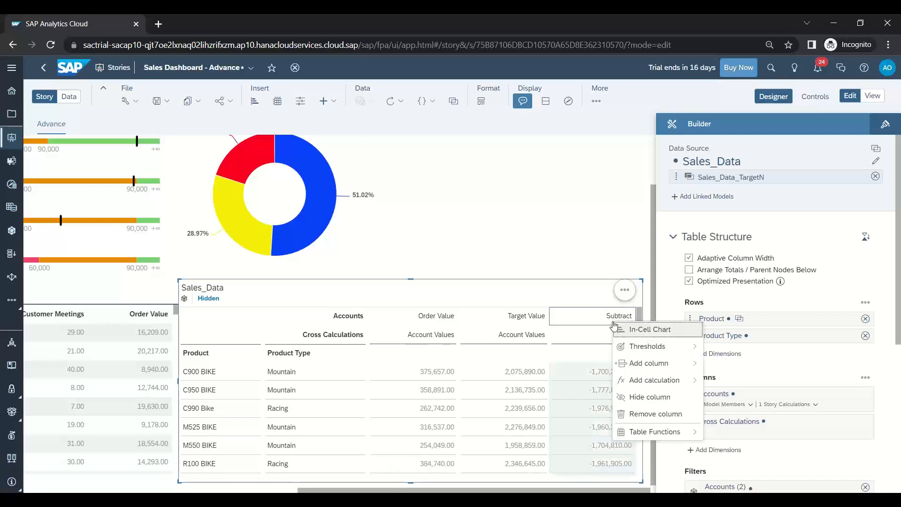
{"action": "left_click", "coordinate": [637, 332]}
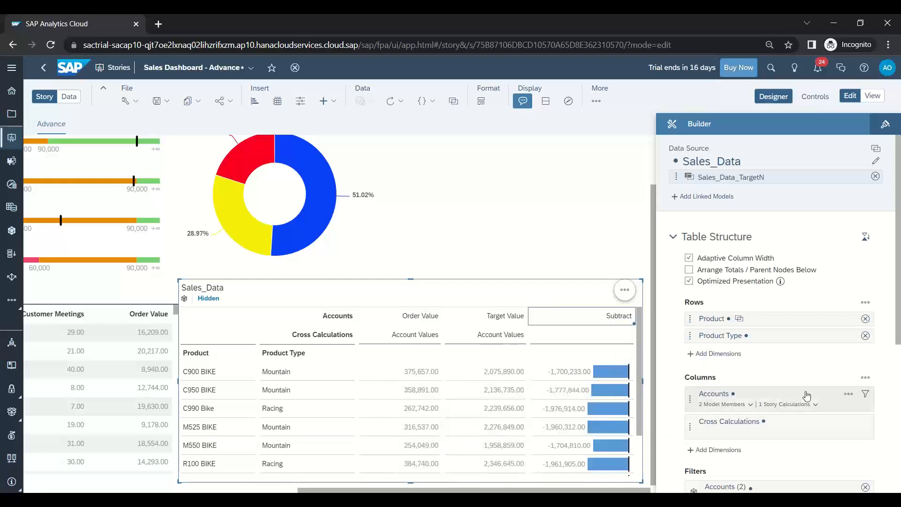
- Look through the Subtract column's options and the table properties, and switch the column's in-cell chart off and on again
{"action": "right_click", "coordinate": [608, 322]}
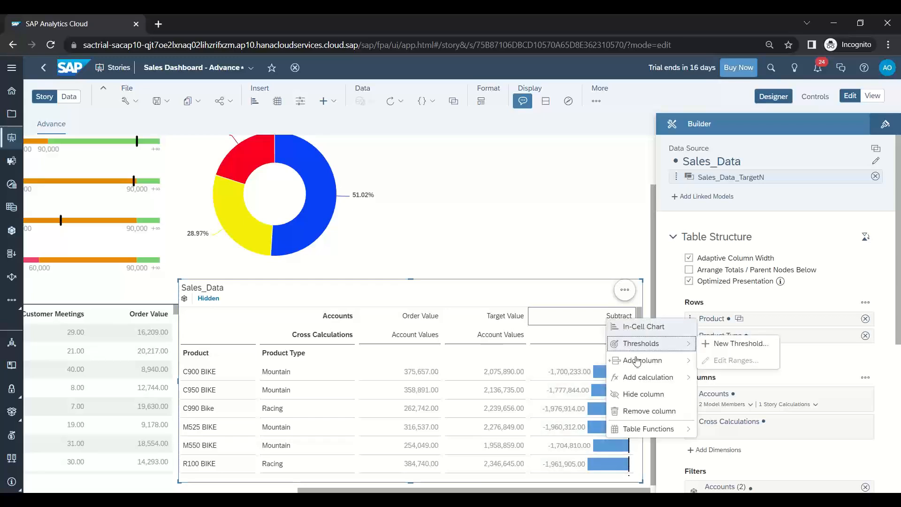
{"action": "left_click", "coordinate": [572, 325]}
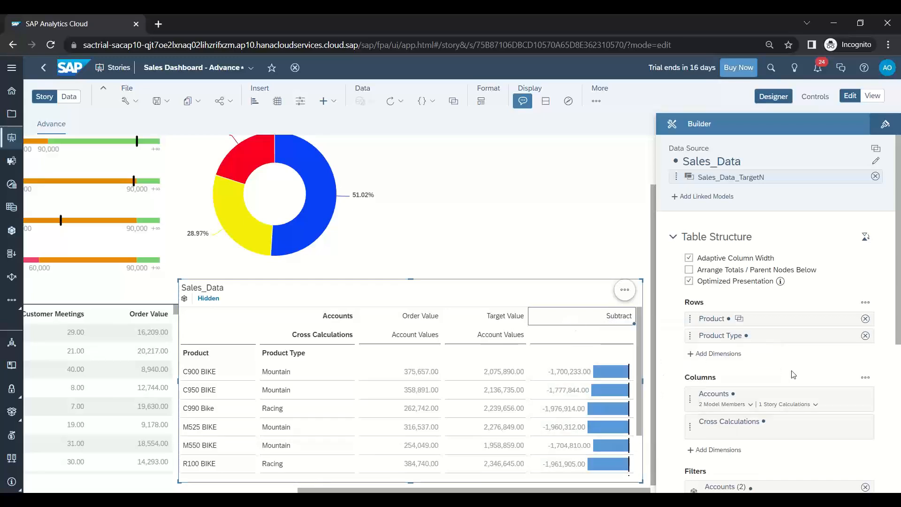
{"action": "scroll", "coordinate": [793, 375], "scroll_direction": "down", "scroll_amount": 5}
{"action": "mouse_move", "coordinate": [609, 374]}
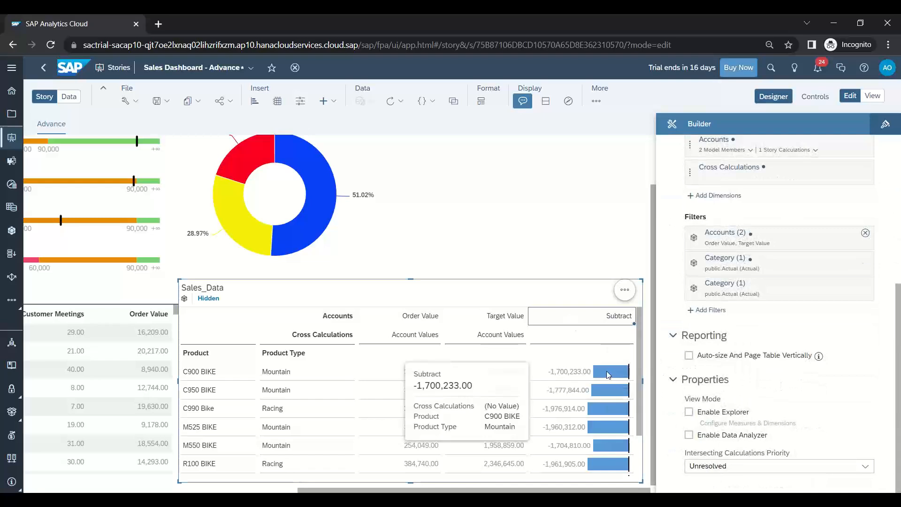
{"action": "left_click", "coordinate": [601, 323]}
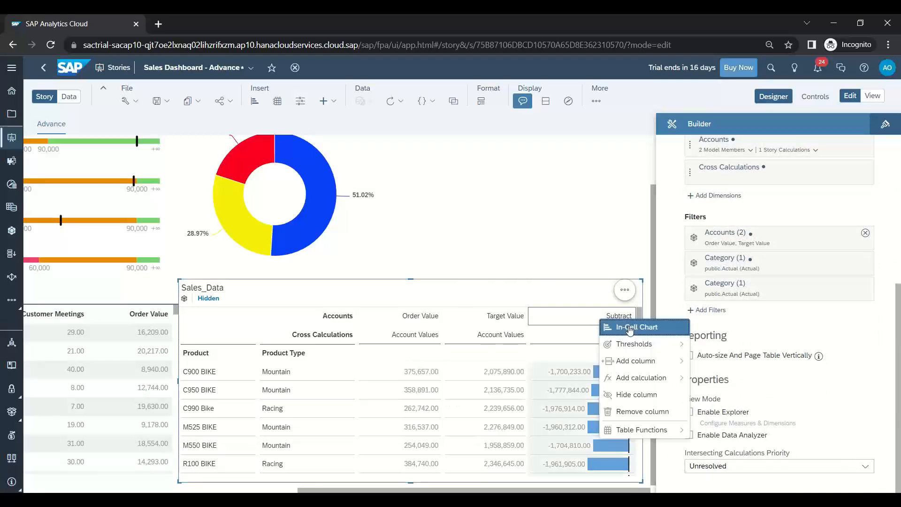
{"action": "left_click", "coordinate": [621, 326]}
{"action": "left_click", "coordinate": [622, 325]}
{"action": "left_click", "coordinate": [634, 329]}
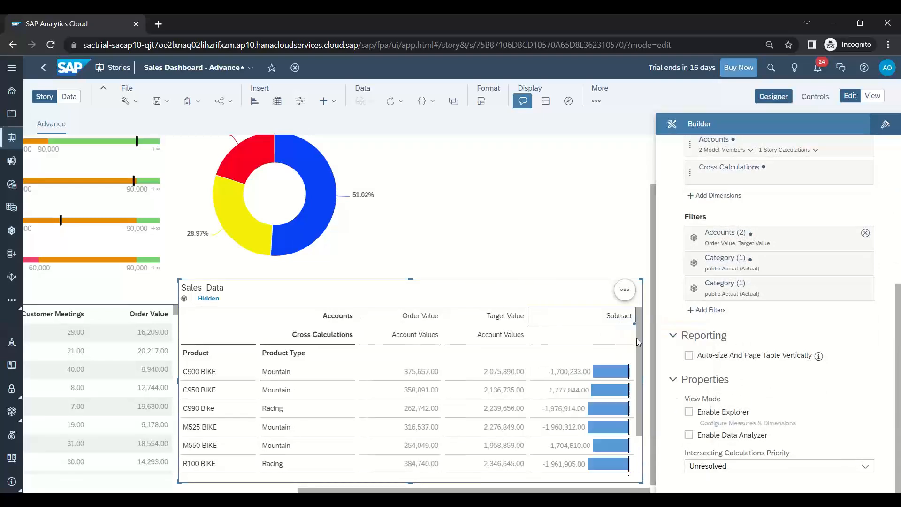
- Set the axis line color of the Subtract column's in-cell chart to red in the table's styling options
{"action": "left_click", "coordinate": [886, 123]}
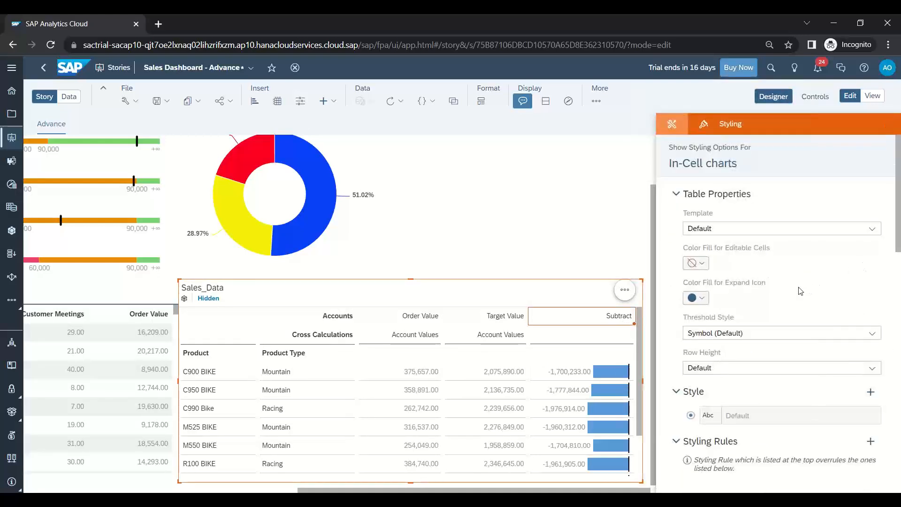
{"action": "left_click", "coordinate": [696, 297]}
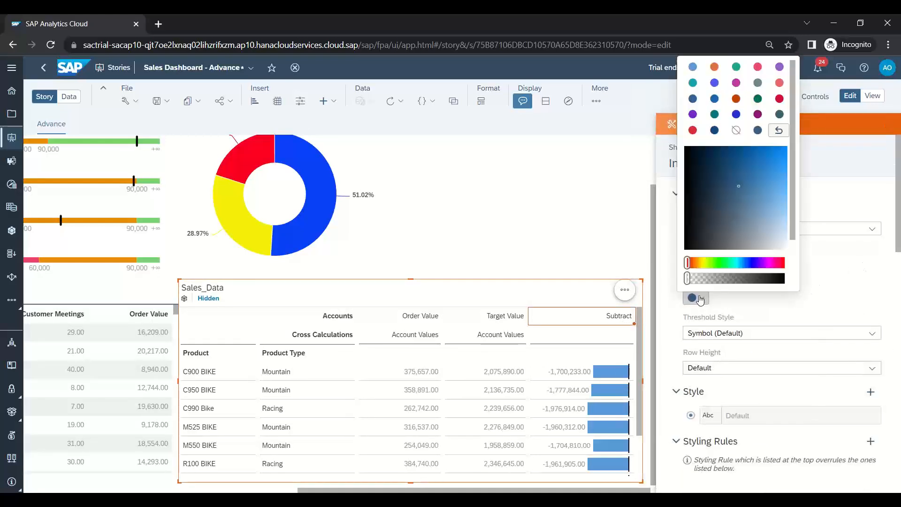
{"action": "left_click", "coordinate": [740, 308]}
{"action": "scroll", "coordinate": [740, 310], "scroll_direction": "down", "scroll_amount": 5}
{"action": "scroll", "coordinate": [740, 310], "scroll_direction": "down", "scroll_amount": 6}
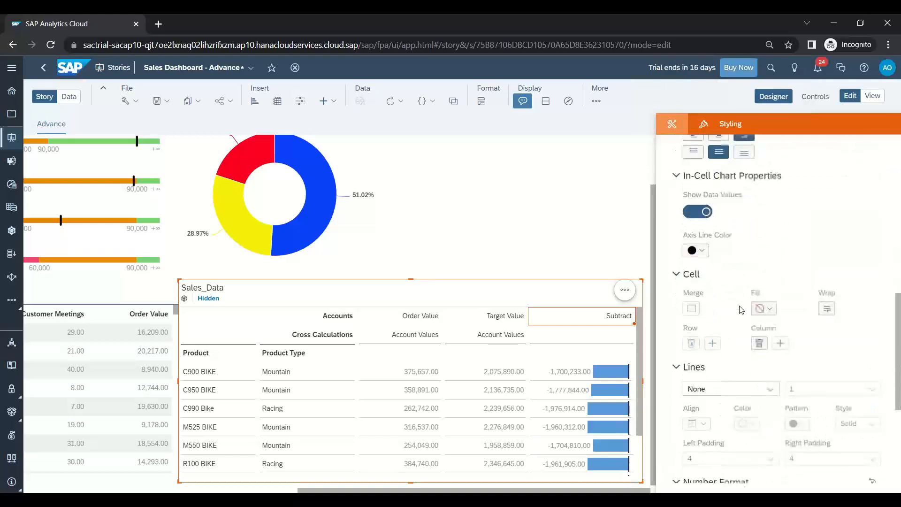
{"action": "scroll", "coordinate": [740, 309], "scroll_direction": "up", "scroll_amount": 7}
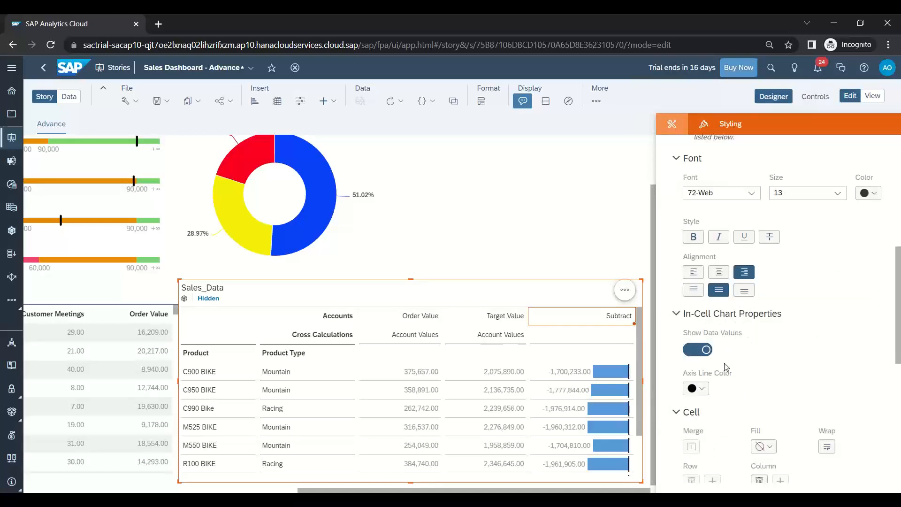
{"action": "left_click", "coordinate": [696, 388]}
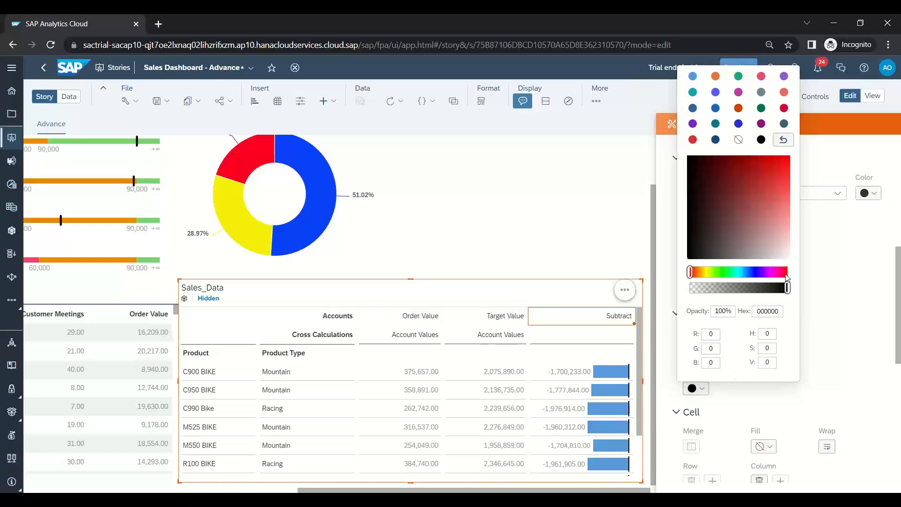
{"action": "left_click", "coordinate": [818, 333]}
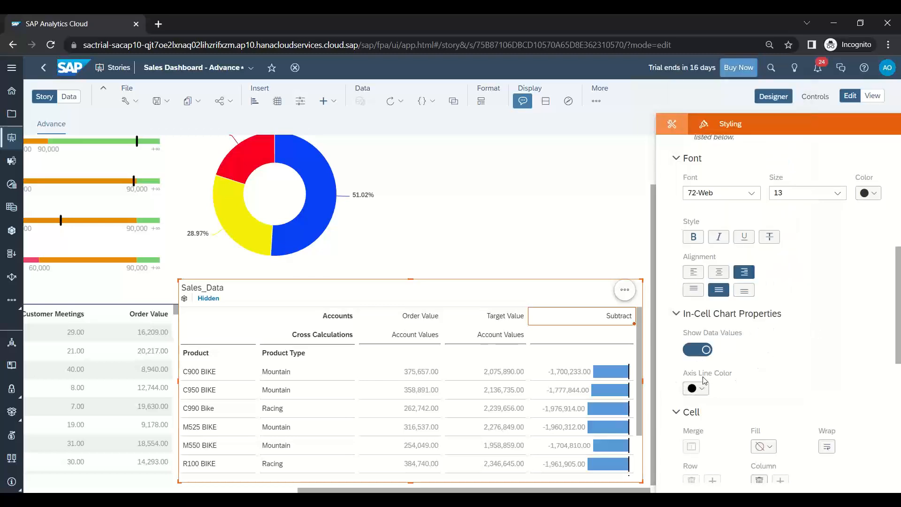
{"action": "left_click", "coordinate": [696, 389]}
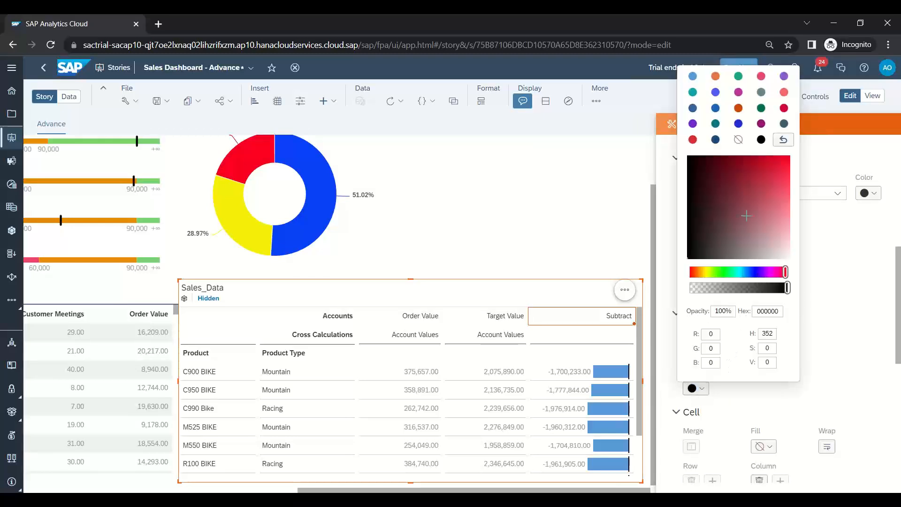
{"action": "left_click", "coordinate": [776, 196]}
{"action": "left_click", "coordinate": [843, 295]}
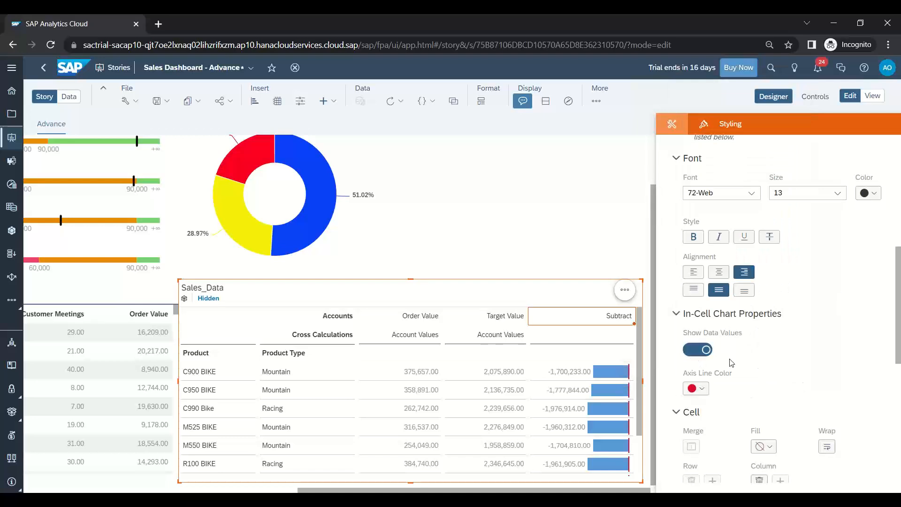
- Switch the data values of the Subtract column's in-cell chart off and on again
{"action": "scroll", "coordinate": [731, 362], "scroll_direction": "down", "scroll_amount": 3}
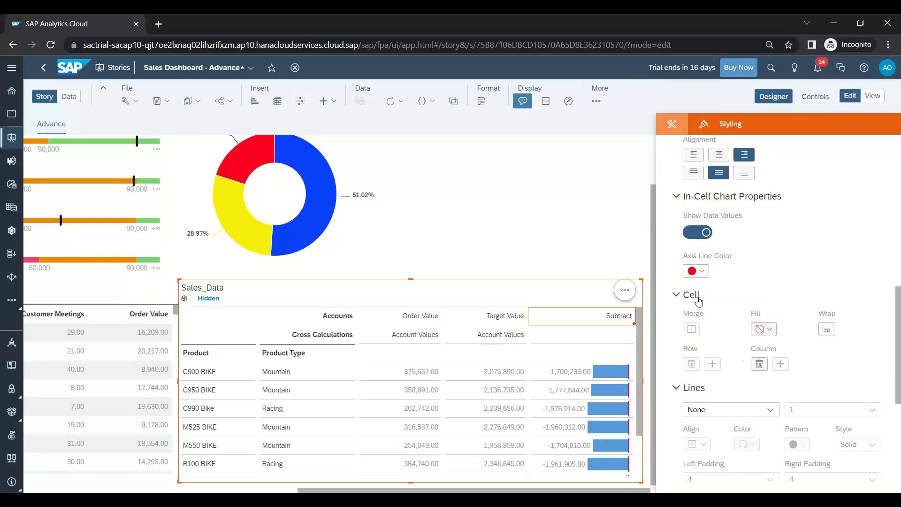
{"action": "mouse_move", "coordinate": [616, 371]}
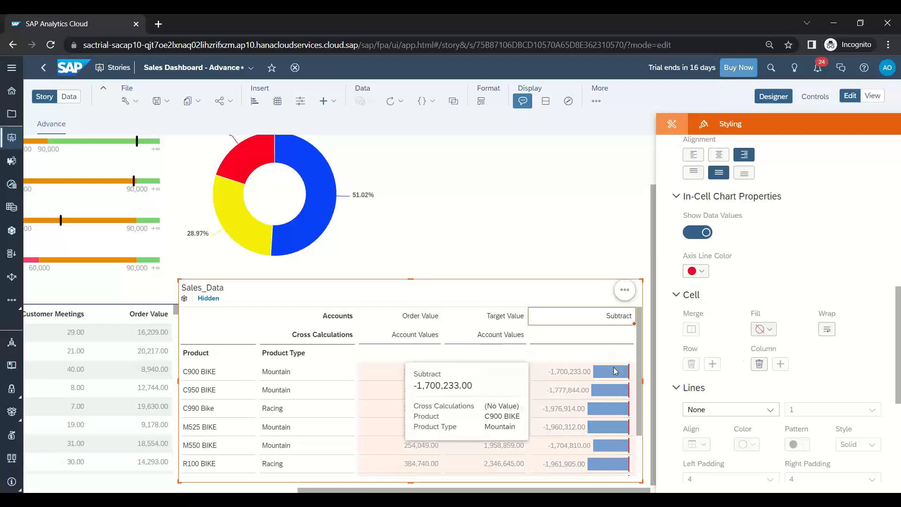
{"action": "scroll", "coordinate": [727, 352], "scroll_direction": "down", "scroll_amount": 5}
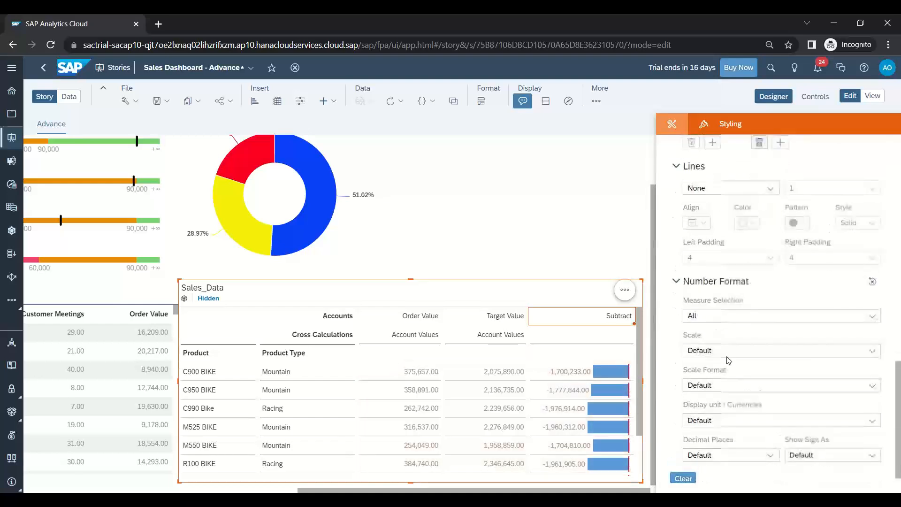
{"action": "scroll", "coordinate": [727, 352], "scroll_direction": "up", "scroll_amount": 6}
{"action": "left_click", "coordinate": [698, 292]}
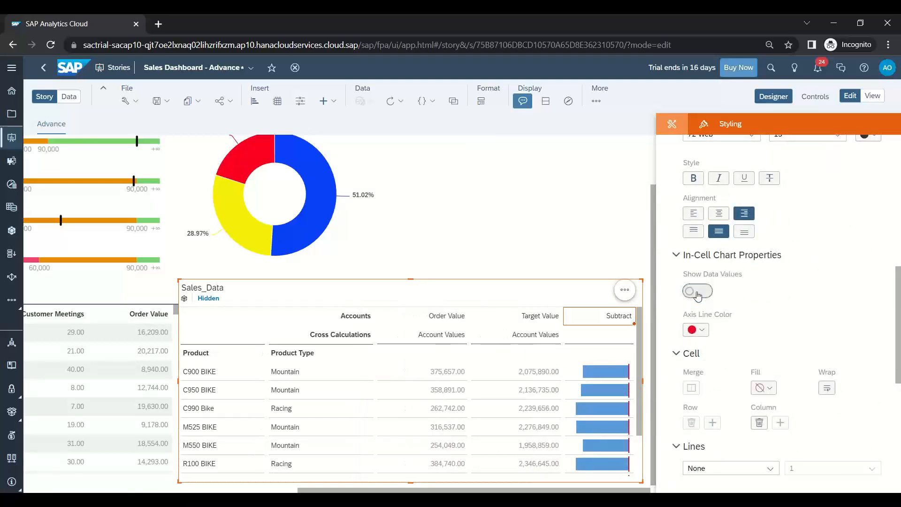
{"action": "left_click", "coordinate": [698, 292]}
- Look through the line, number format and font styling options of the Subtract column
{"action": "scroll", "coordinate": [717, 334], "scroll_direction": "down", "scroll_amount": 3}
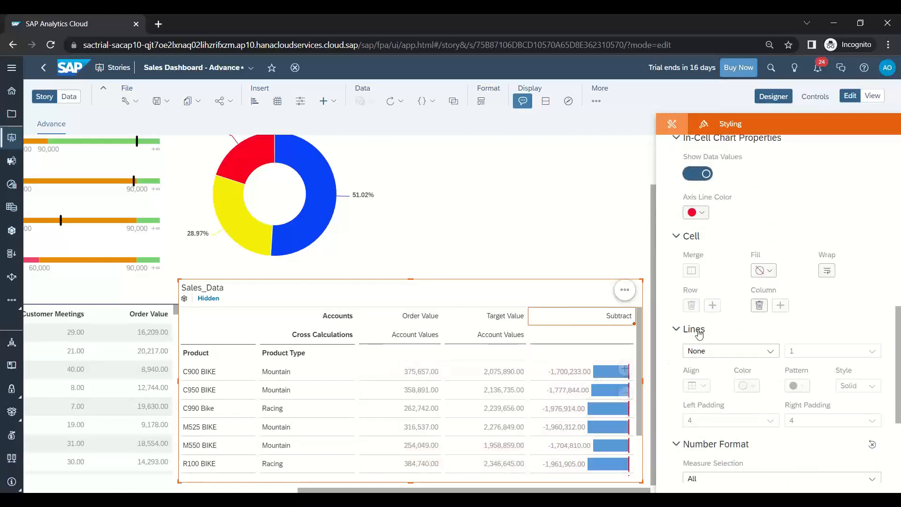
{"action": "scroll", "coordinate": [781, 358], "scroll_direction": "down", "scroll_amount": 1}
{"action": "scroll", "coordinate": [781, 358], "scroll_direction": "down", "scroll_amount": 3}
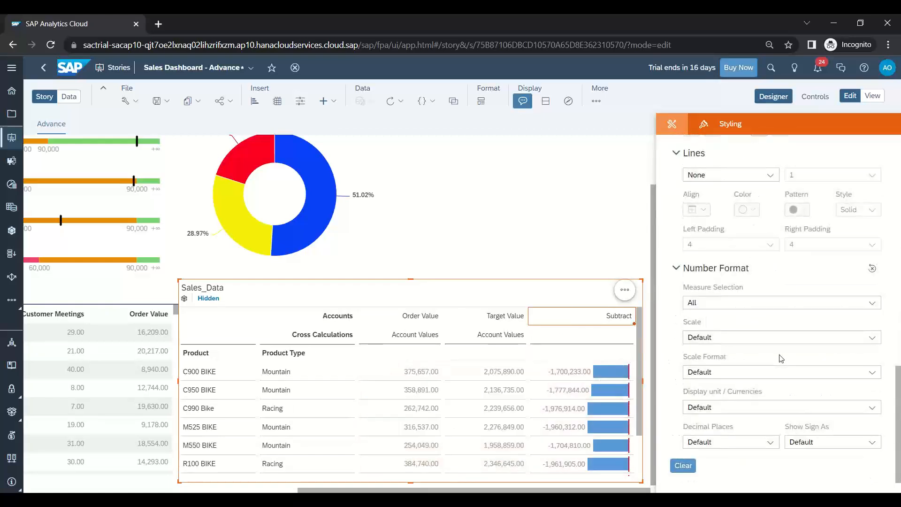
{"action": "left_click", "coordinate": [769, 176]}
{"action": "left_click", "coordinate": [768, 178]}
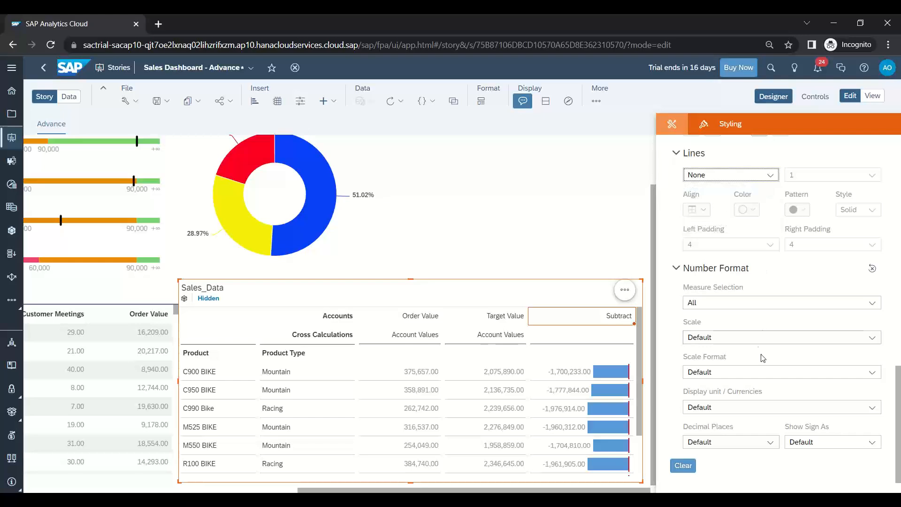
{"action": "scroll", "coordinate": [764, 370], "scroll_direction": "up", "scroll_amount": 5}
{"action": "scroll", "coordinate": [764, 328], "scroll_direction": "up", "scroll_amount": 3}
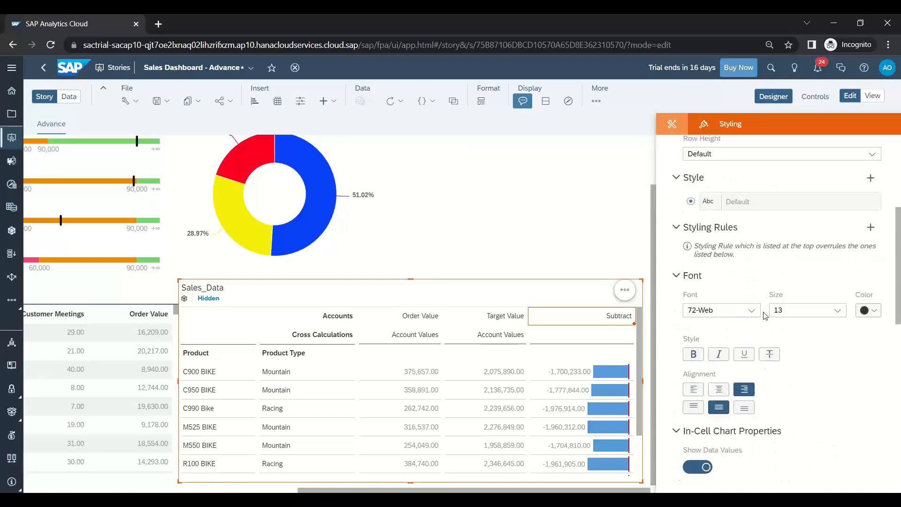
{"action": "left_click", "coordinate": [754, 311]}
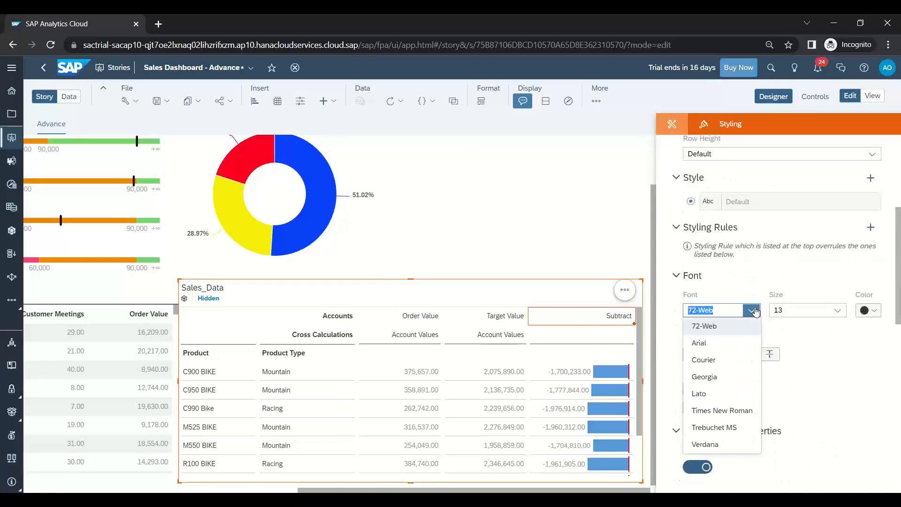
{"action": "left_click", "coordinate": [754, 310]}
- Hide the data values in the Subtract column so that only its in-cell bars are shown
{"action": "scroll", "coordinate": [754, 310], "scroll_direction": "down", "scroll_amount": 5}
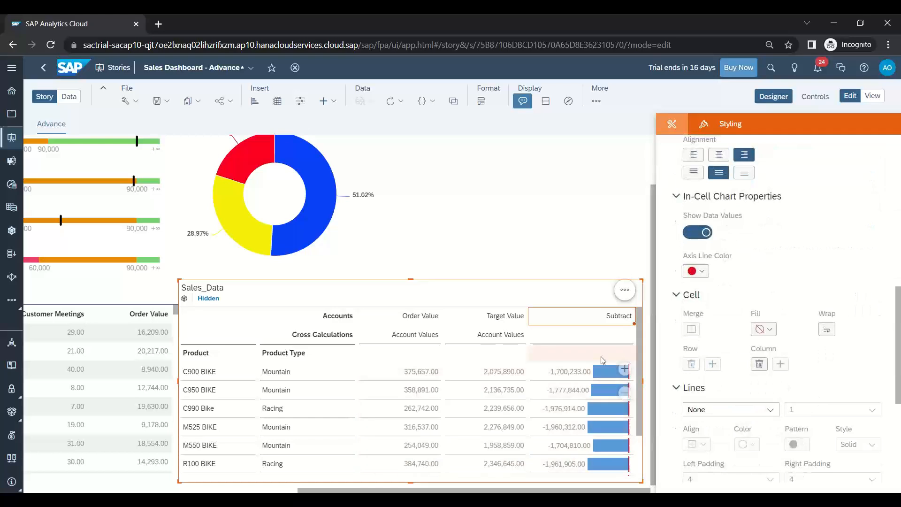
{"action": "mouse_move", "coordinate": [610, 378]}
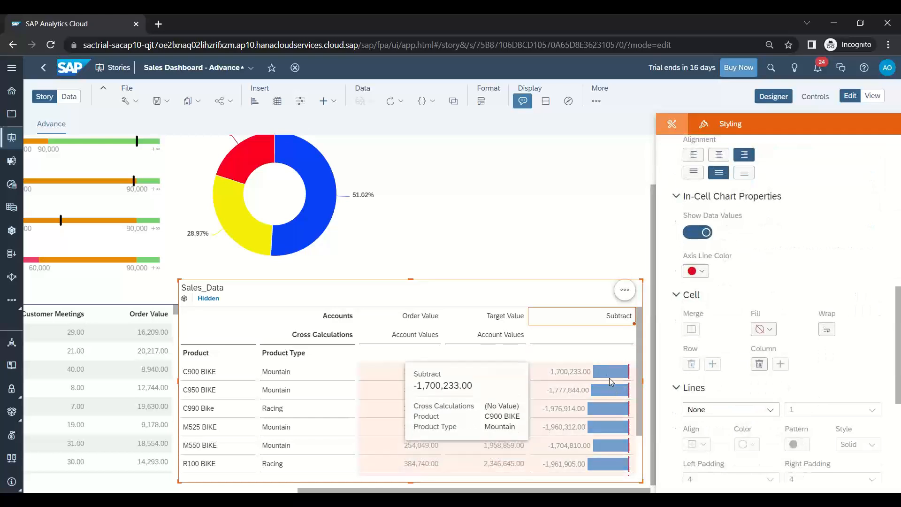
{"action": "mouse_move", "coordinate": [563, 385]}
{"action": "left_click", "coordinate": [706, 233]}
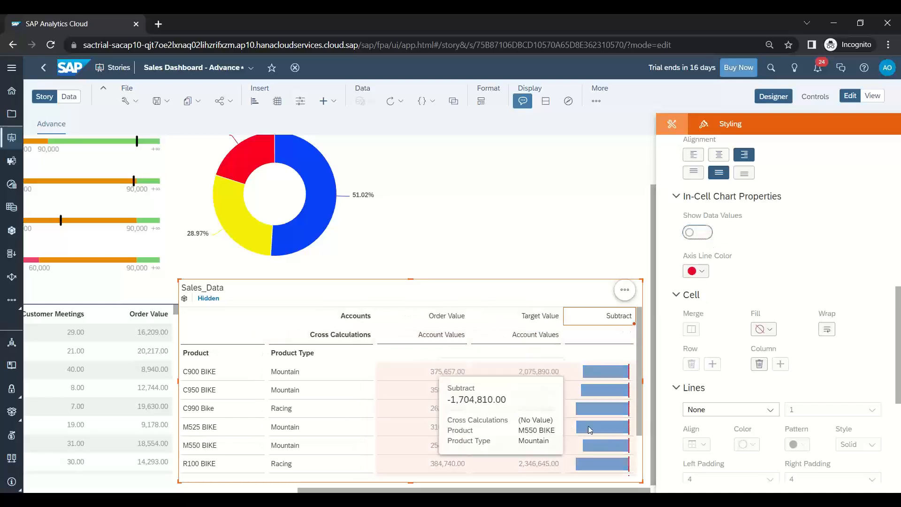
{"action": "mouse_move", "coordinate": [586, 465]}
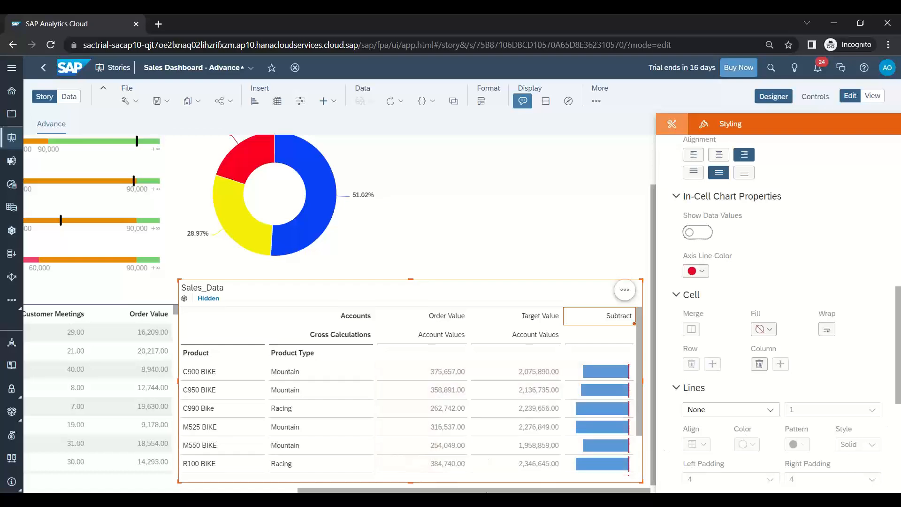
- Create a reference line of type Dynamic for the Order Value per Sales Agent bar chart
{"action": "scroll", "coordinate": [490, 491], "scroll_direction": "left", "scroll_amount": 10}
{"action": "scroll", "coordinate": [470, 423], "scroll_direction": "up", "scroll_amount": 1}
{"action": "left_click", "coordinate": [391, 157]}
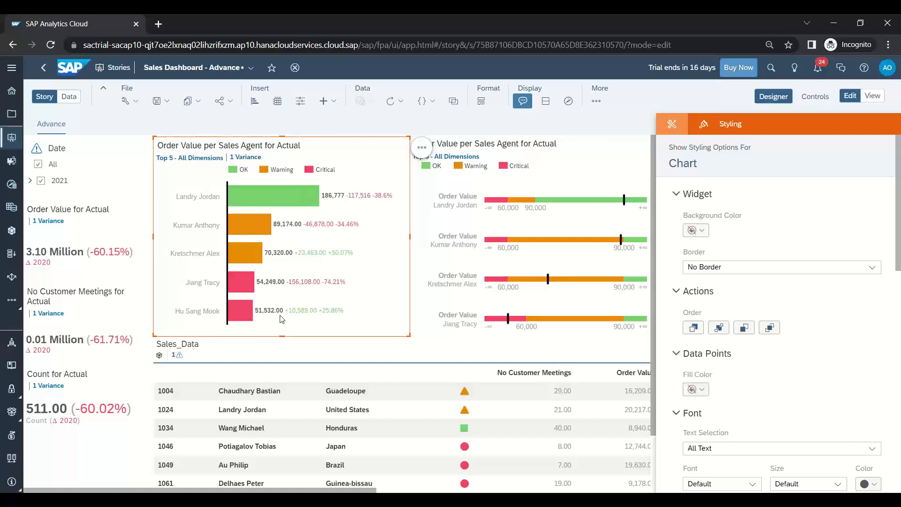
{"action": "left_click", "coordinate": [672, 123]}
{"action": "left_click", "coordinate": [868, 208]}
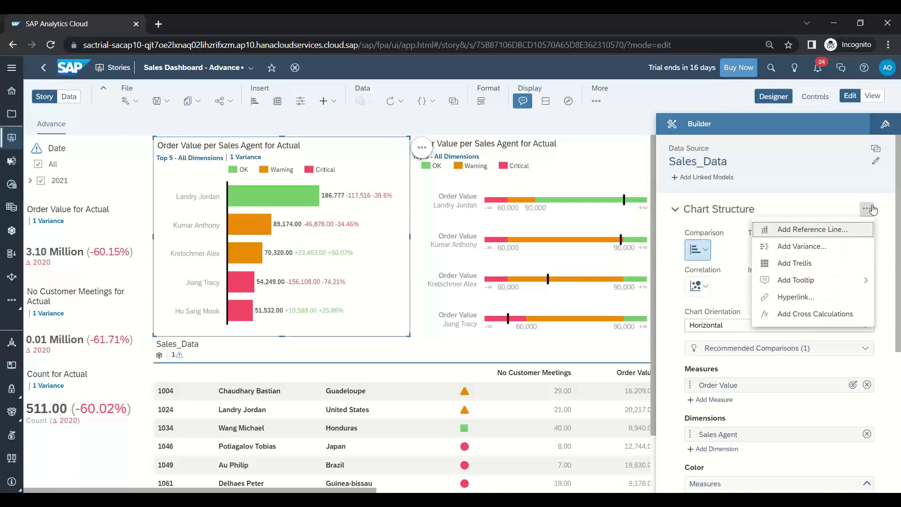
{"action": "left_click", "coordinate": [829, 234]}
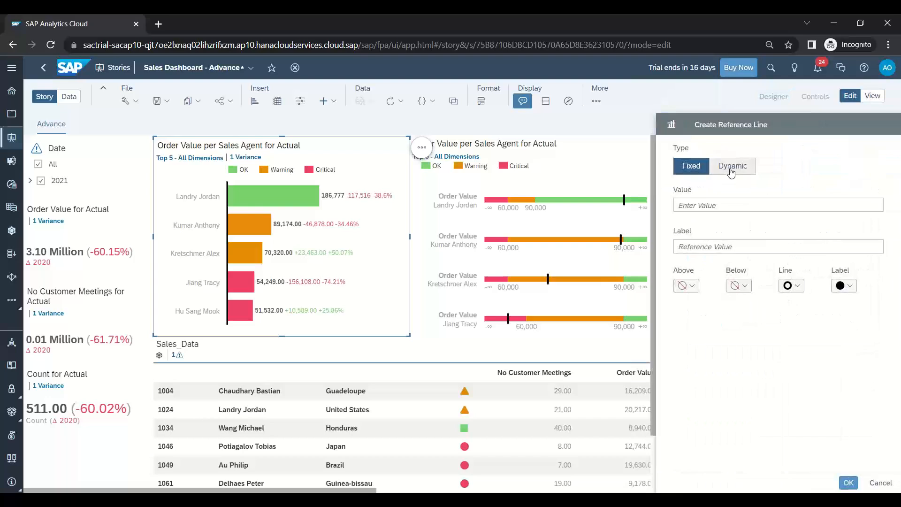
{"action": "left_click", "coordinate": [730, 169]}
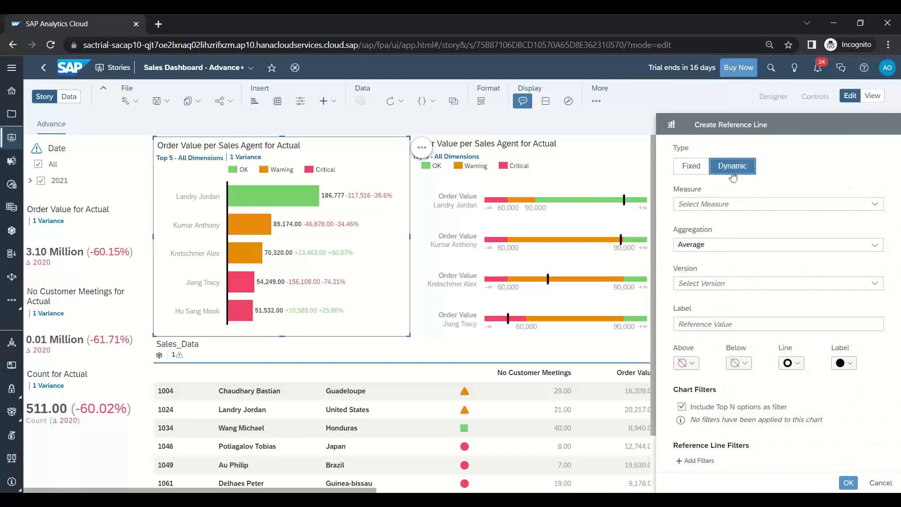
- Base the reference line on the Order Value measure of Sales_Data with Average aggregation and label it Average
{"action": "left_click", "coordinate": [873, 204]}
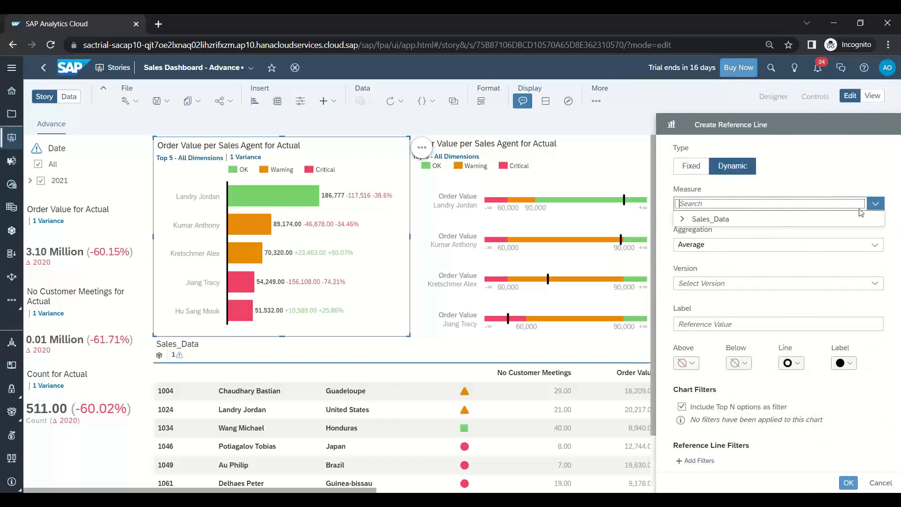
{"action": "left_click", "coordinate": [686, 221]}
{"action": "left_click", "coordinate": [706, 266]}
{"action": "left_click", "coordinate": [874, 244]}
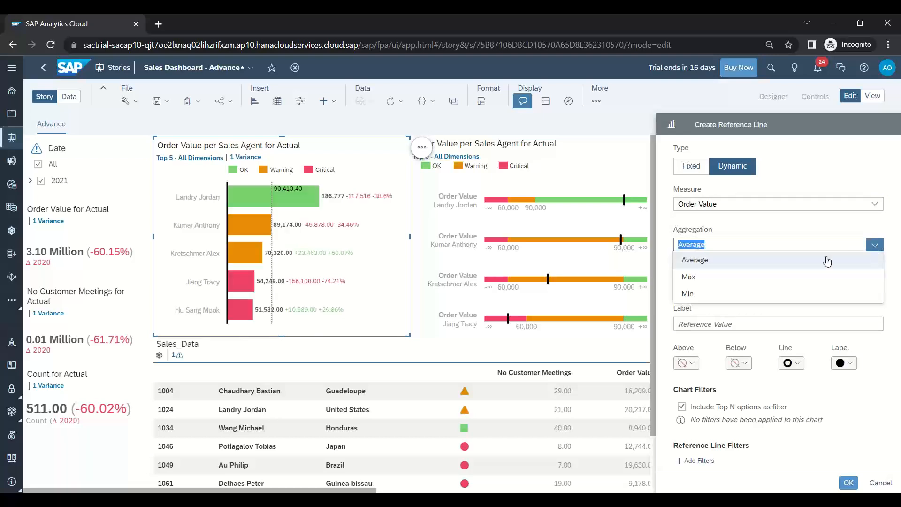
{"action": "left_click", "coordinate": [704, 262]}
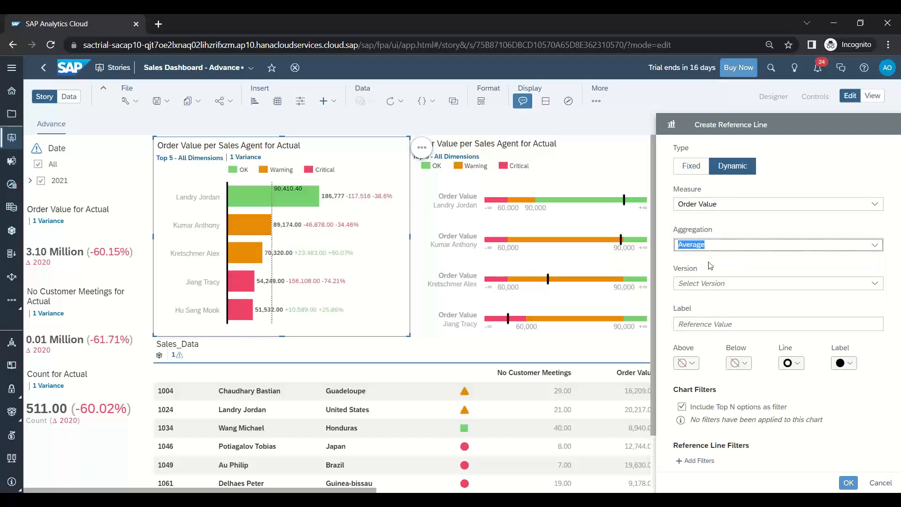
{"action": "left_click", "coordinate": [875, 283]}
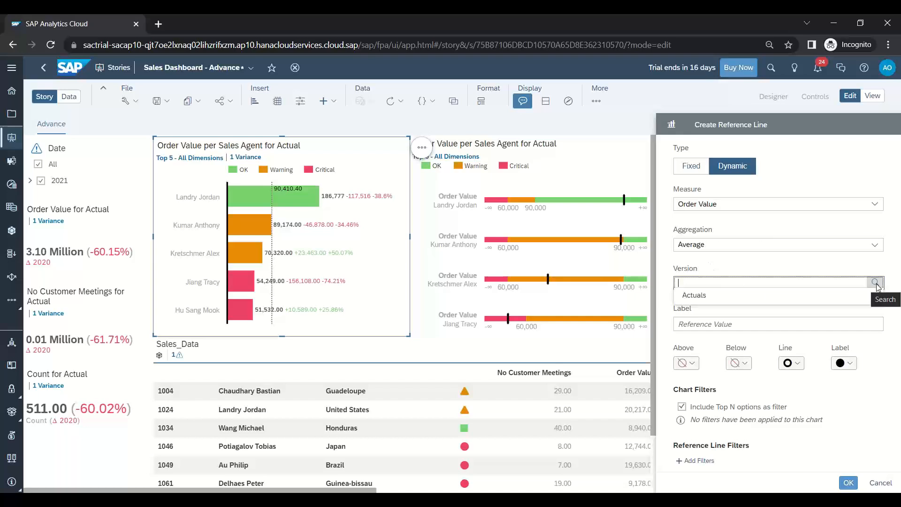
{"action": "left_click", "coordinate": [760, 321]}
{"action": "type", "text": "Average"}
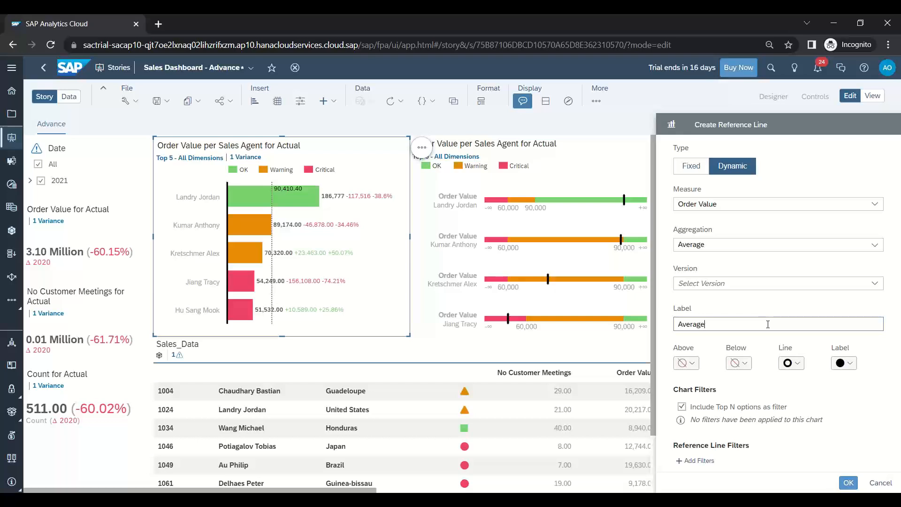
- Fill the area above the reference line with bright green
{"action": "left_click", "coordinate": [688, 364]}
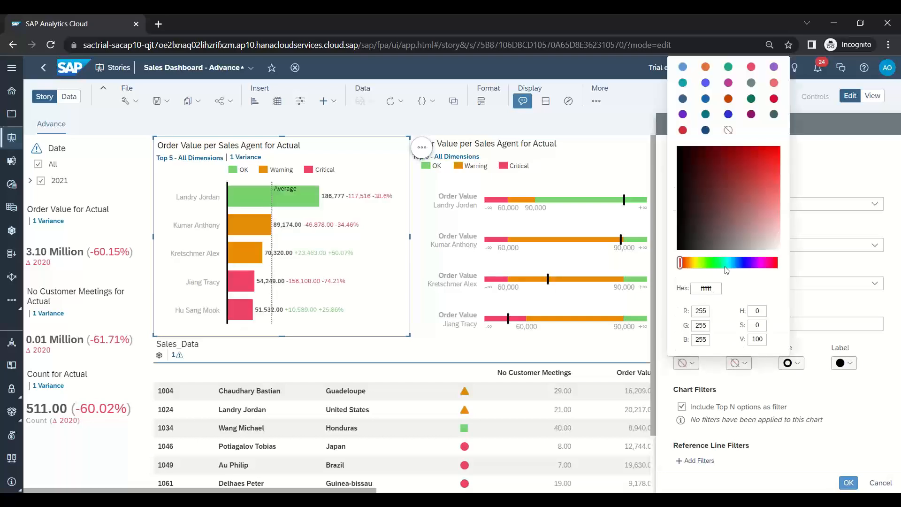
{"action": "left_click", "coordinate": [708, 262]}
{"action": "left_click", "coordinate": [780, 151]}
{"action": "left_click", "coordinate": [762, 398]}
{"action": "left_click", "coordinate": [760, 407]}
- Fill the area below the reference line with red and include the Top N options as a filter
{"action": "left_click", "coordinate": [739, 362]}
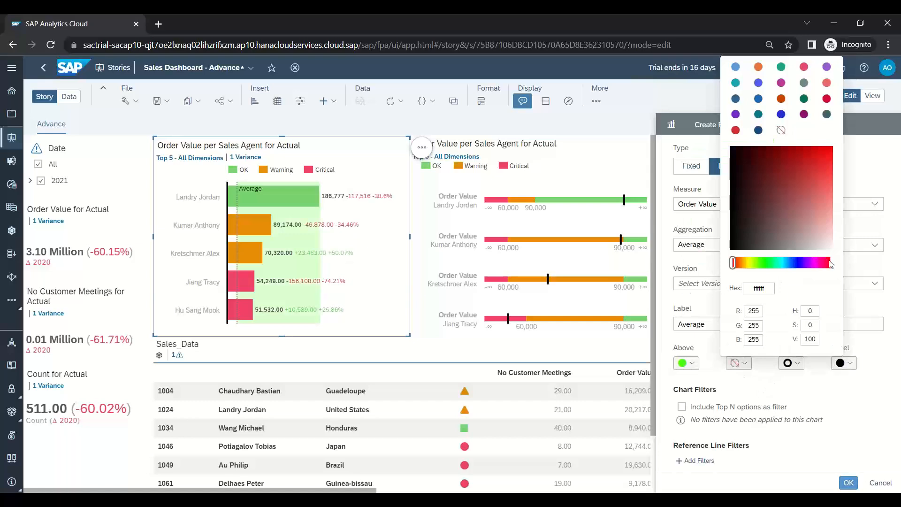
{"action": "left_click", "coordinate": [829, 263]}
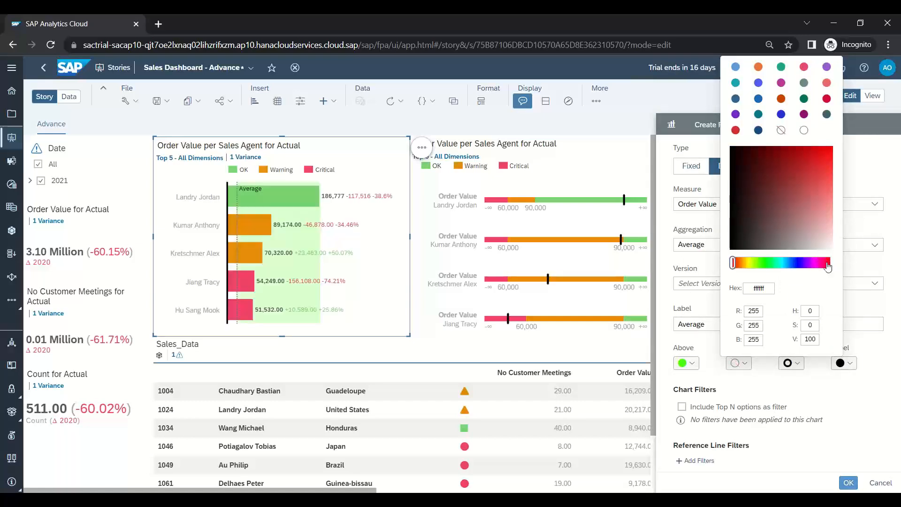
{"action": "left_click", "coordinate": [827, 150]}
{"action": "left_click", "coordinate": [836, 405]}
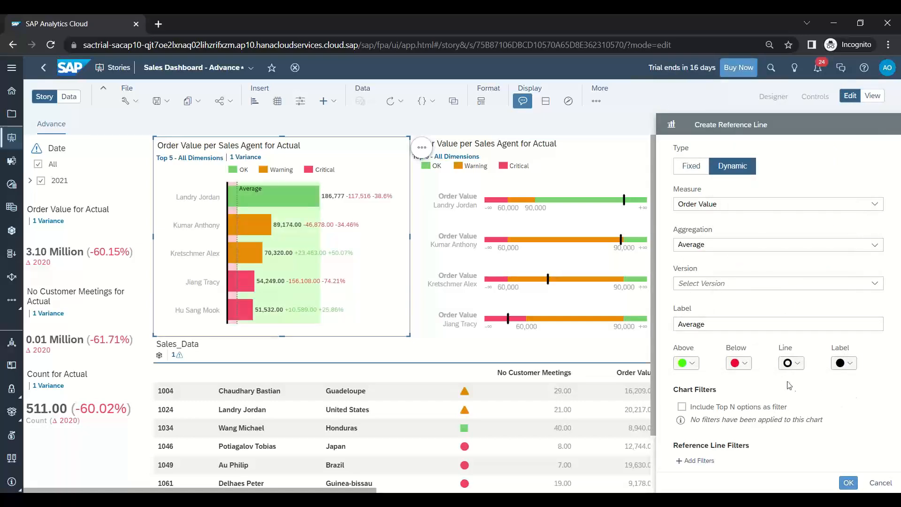
{"action": "left_click", "coordinate": [681, 407]}
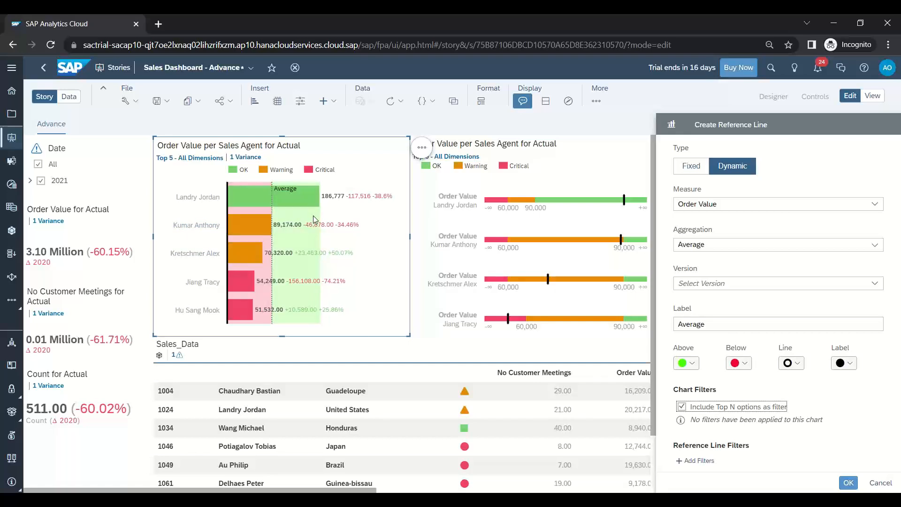
{"action": "mouse_move", "coordinate": [249, 233]}
- Set the color of the Average reference line to blue and check the label color choices
{"action": "left_click", "coordinate": [789, 364]}
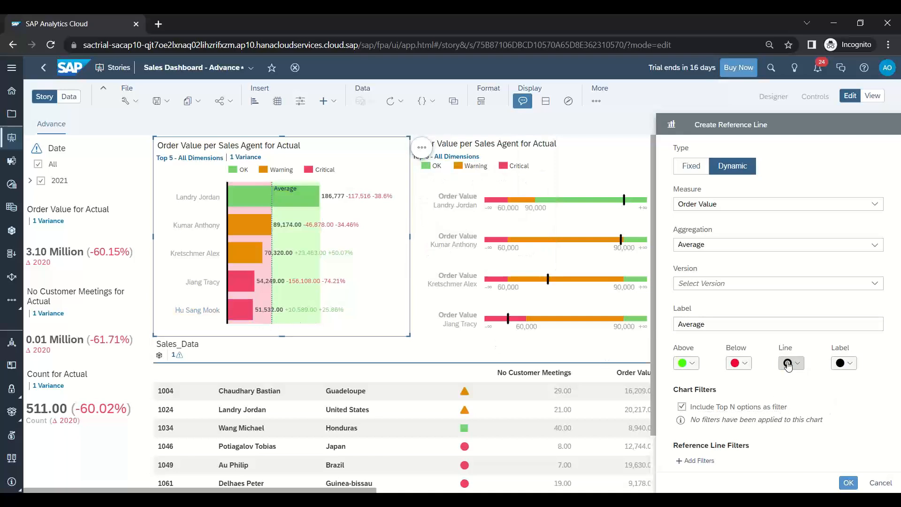
{"action": "left_click", "coordinate": [848, 263]}
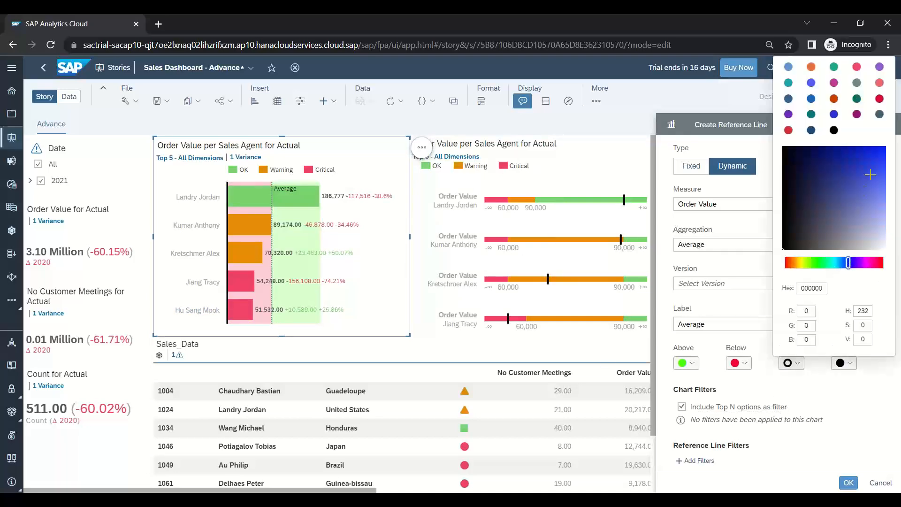
{"action": "left_click", "coordinate": [881, 150]}
{"action": "left_click", "coordinate": [866, 382]}
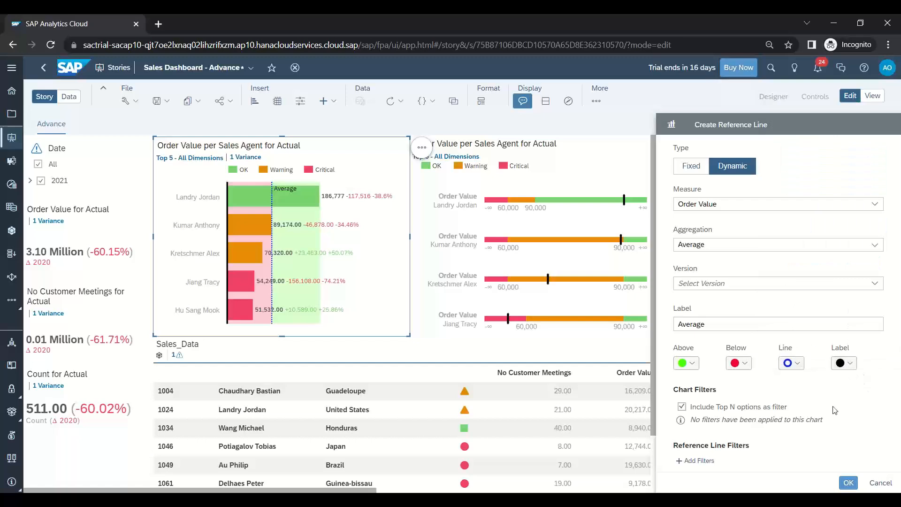
{"action": "left_click", "coordinate": [844, 363]}
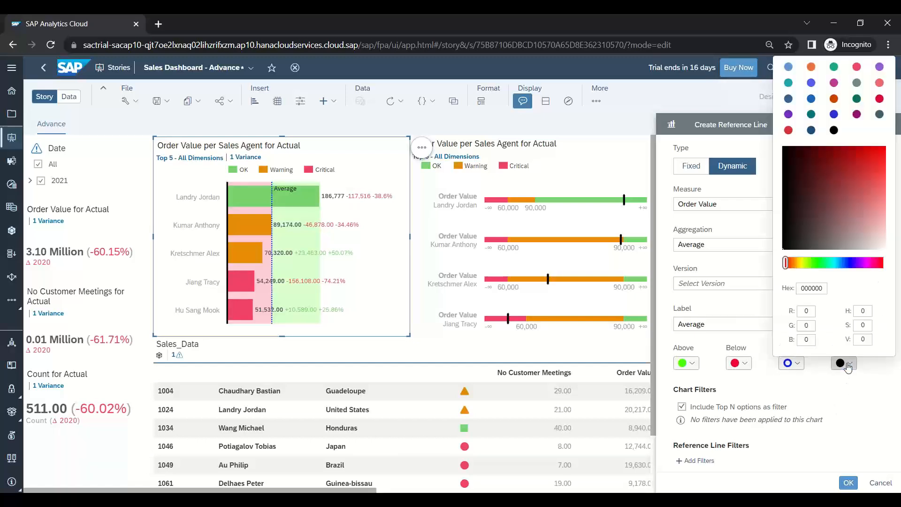
{"action": "left_click", "coordinate": [848, 402]}
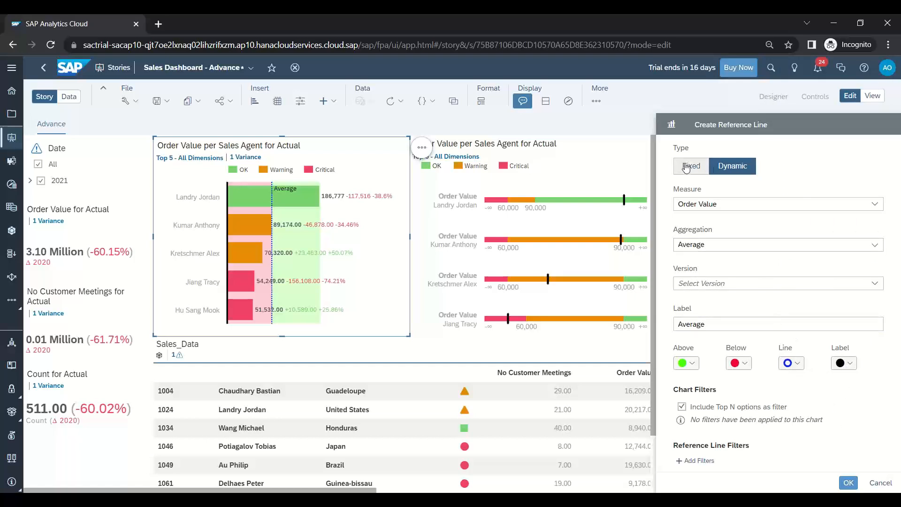
- Apply the Average reference line to the bar chart and save the story
{"action": "mouse_move", "coordinate": [264, 201]}
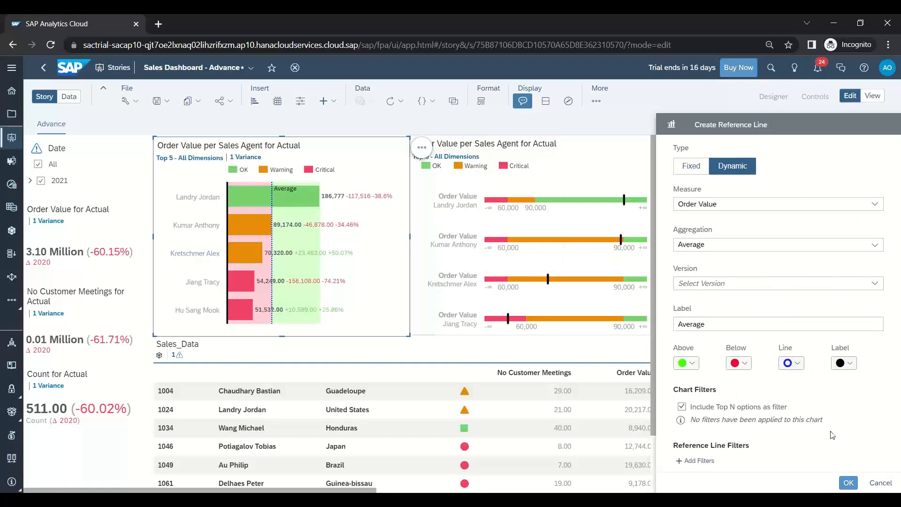
{"action": "left_click", "coordinate": [850, 483]}
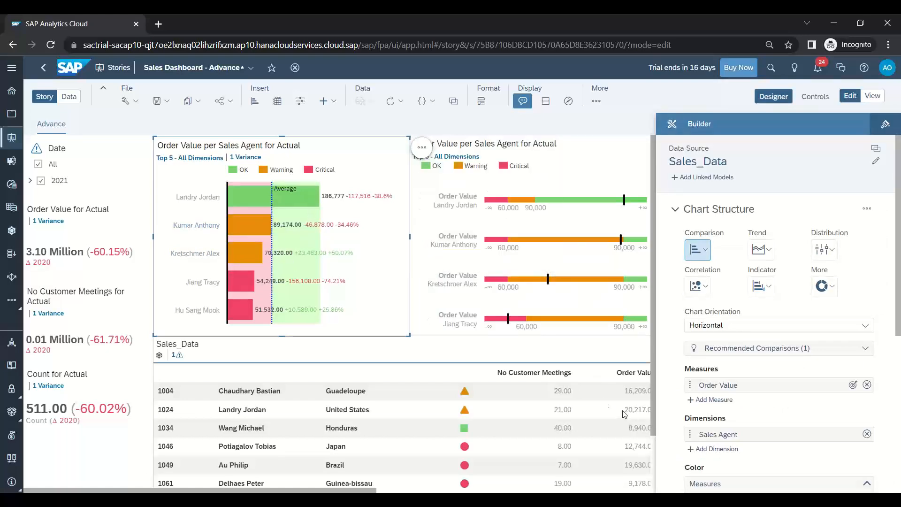
{"action": "left_click", "coordinate": [167, 102]}
{"action": "left_click", "coordinate": [168, 119]}
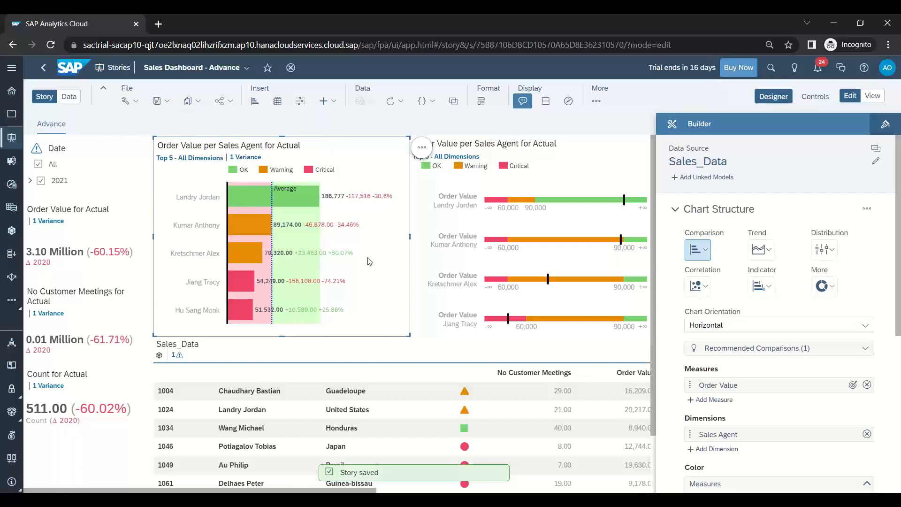
- Pin the Order Value per Sales Agent bar chart to the home page and open the home page in a new browser tab
{"action": "left_click", "coordinate": [421, 148]}
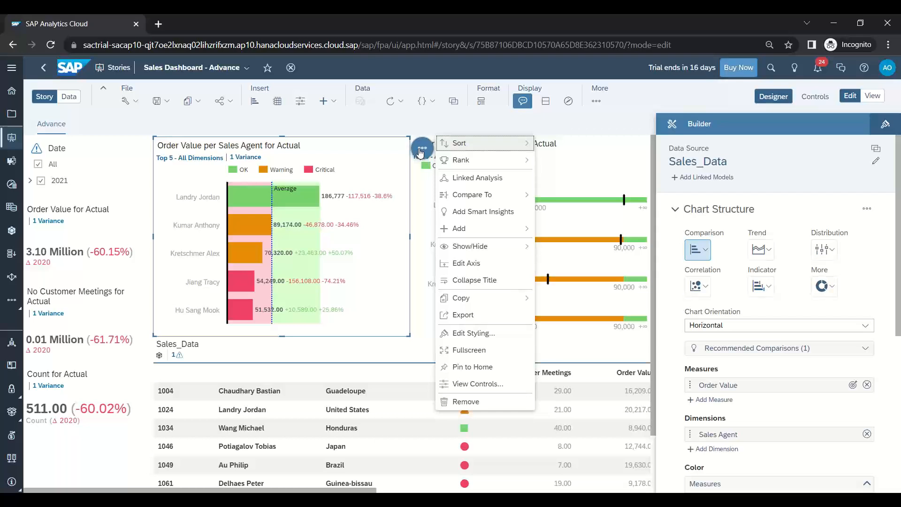
{"action": "left_click", "coordinate": [473, 371]}
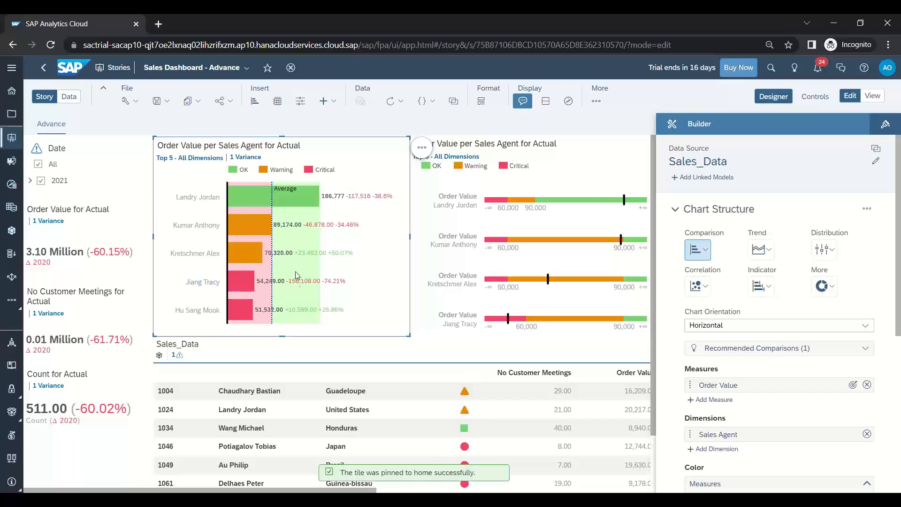
{"action": "left_click_drag", "start_coordinate": [436, 47], "coordinate": [36, 56]}
{"action": "key", "text": "ctrl+c"}
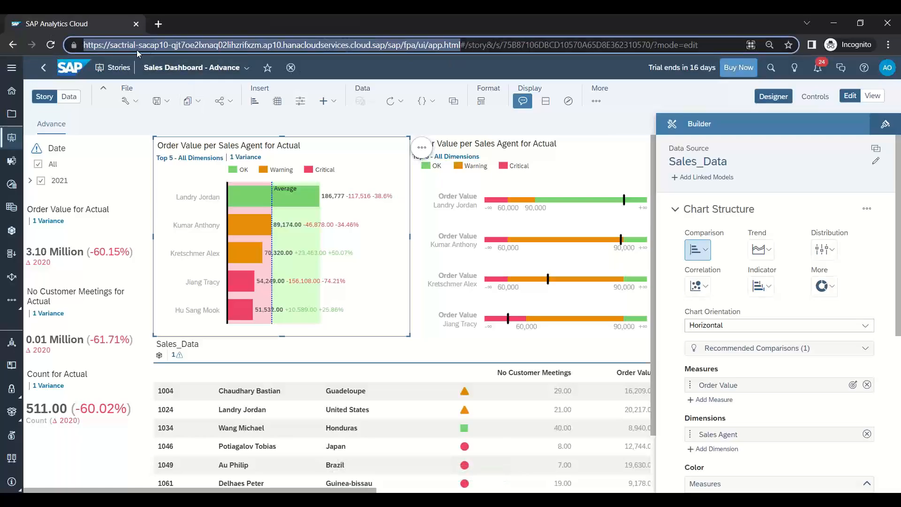
{"action": "left_click", "coordinate": [158, 24]}
{"action": "key", "text": "ctrl+v"}
{"action": "key", "text": "Return"}
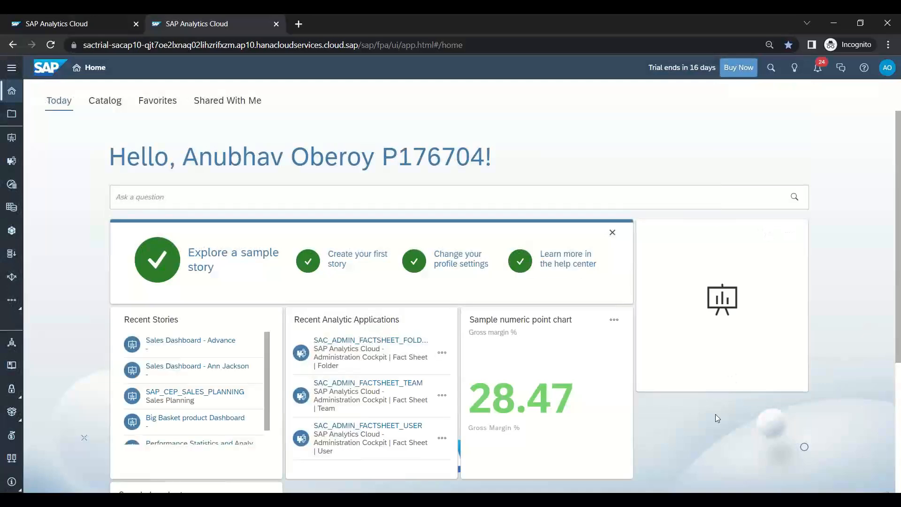
- Enlarge the pinned Order Value per Sales Agent tile on the home page to about one and a half times its width and height
{"action": "scroll", "coordinate": [715, 415], "scroll_direction": "down", "scroll_amount": 4}
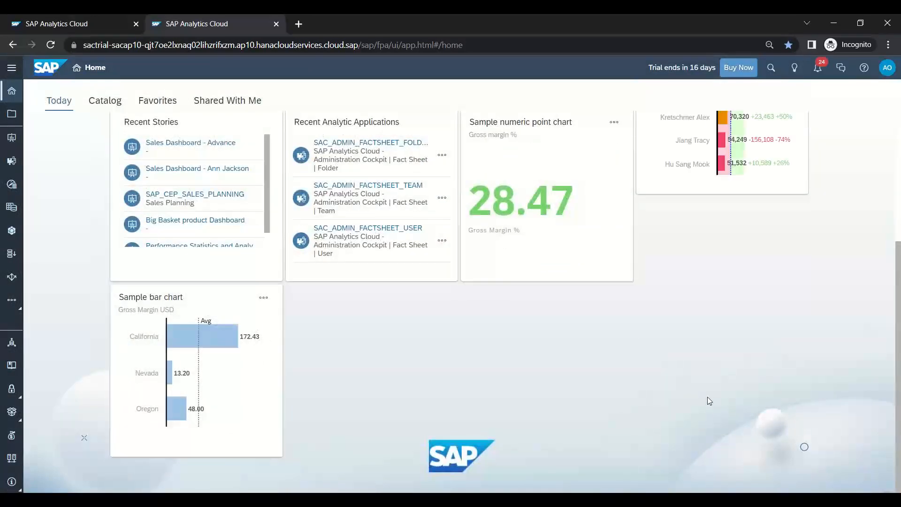
{"action": "scroll", "coordinate": [706, 394], "scroll_direction": "up", "scroll_amount": 4}
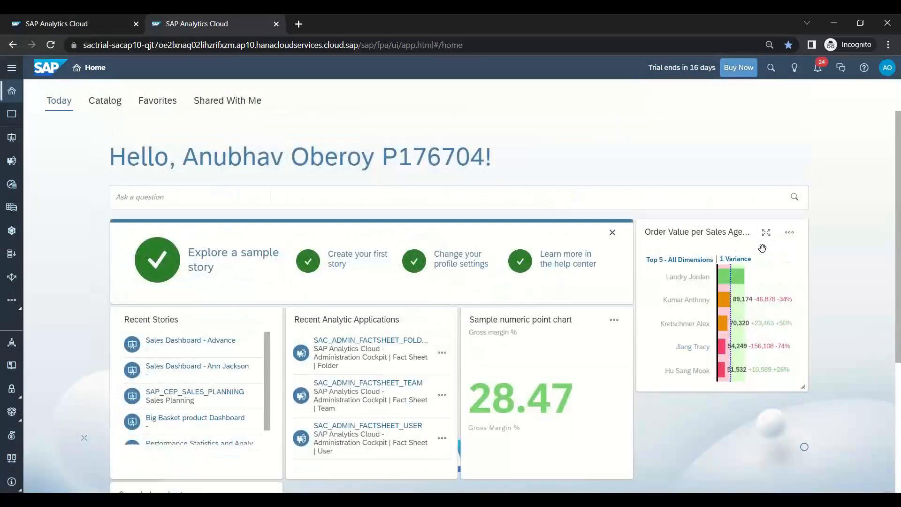
{"action": "left_click_drag", "start_coordinate": [802, 387], "coordinate": [838, 477]}
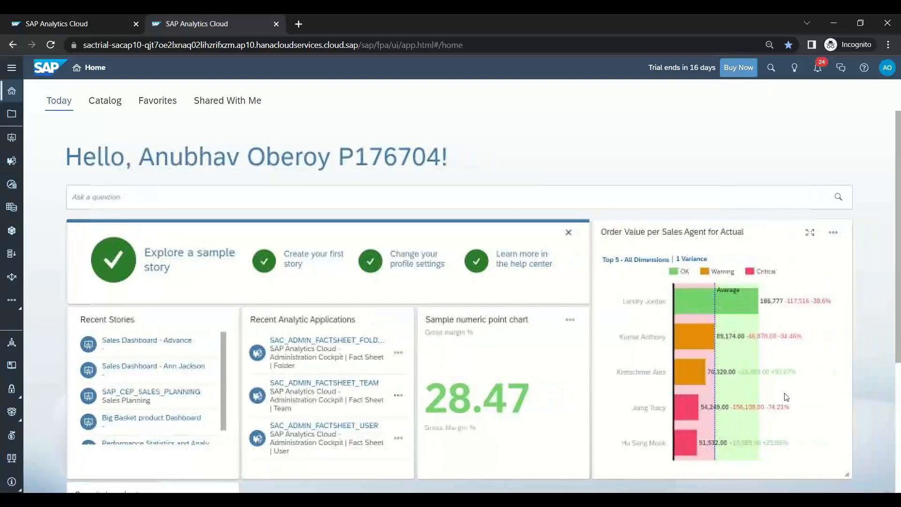
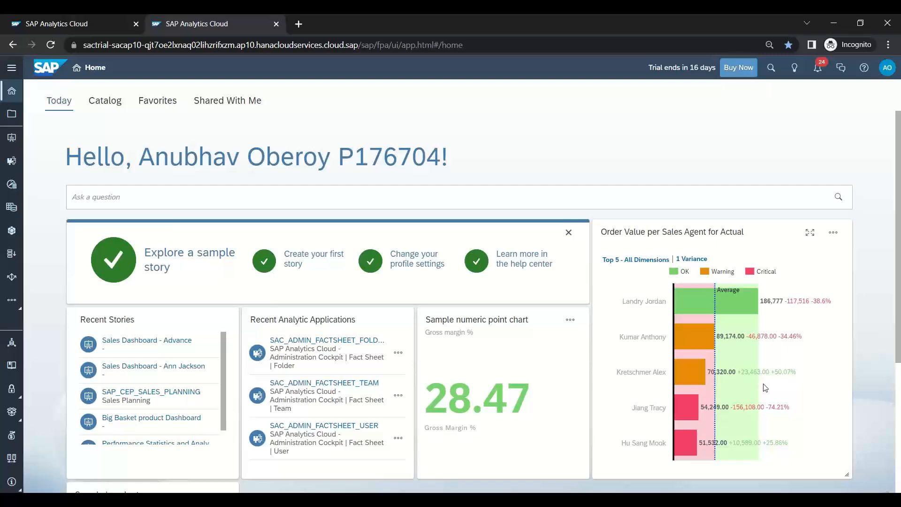
- View the pinned Order Value per Sales Agent tile in full screen and return it to its tile size
{"action": "left_click", "coordinate": [810, 233]}
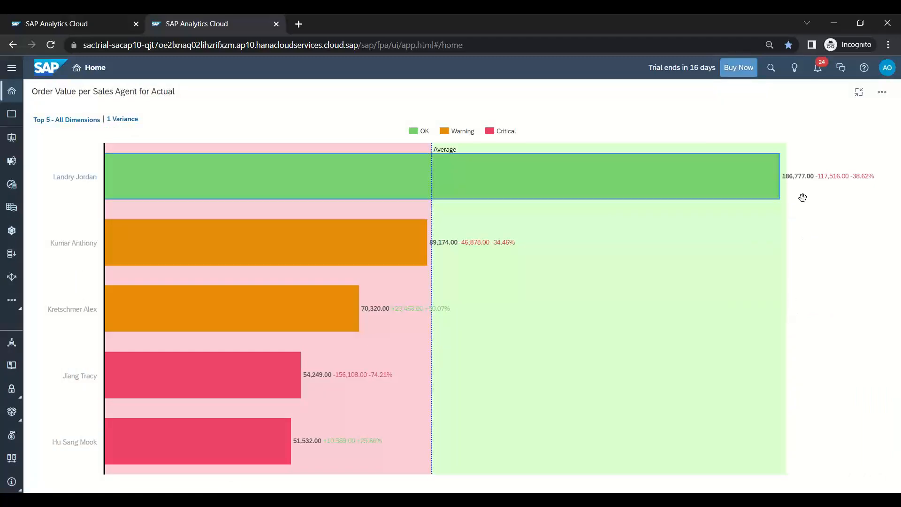
{"action": "left_click", "coordinate": [859, 92]}
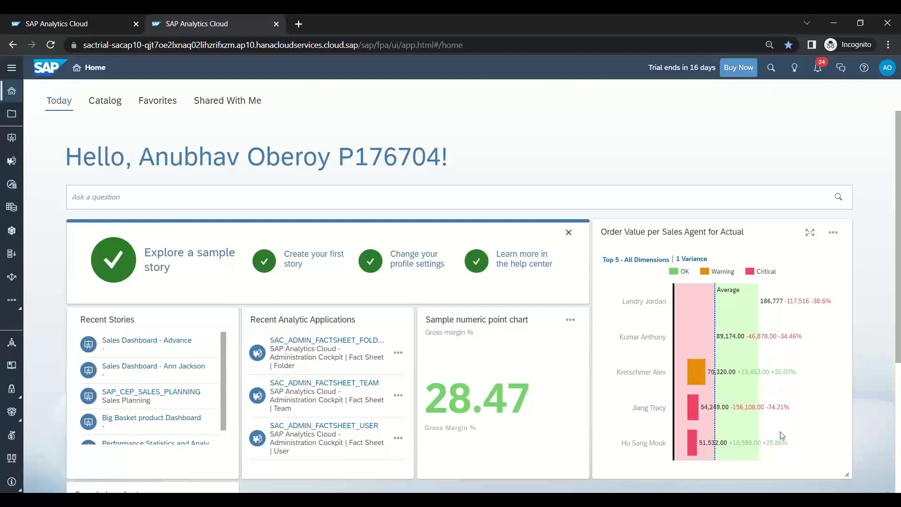
{"action": "scroll", "coordinate": [737, 454], "scroll_direction": "down", "scroll_amount": 4}
{"action": "scroll", "coordinate": [738, 396], "scroll_direction": "up", "scroll_amount": 1}
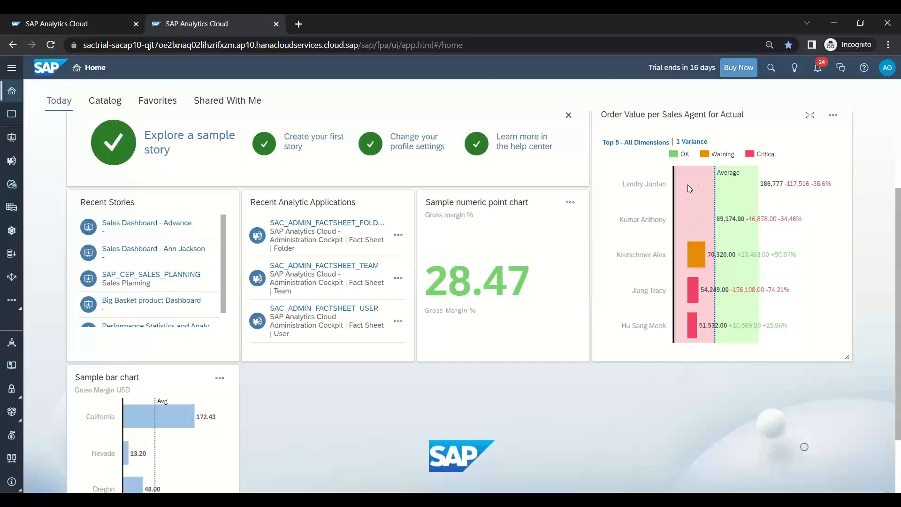
{"action": "left_click", "coordinate": [810, 115]}
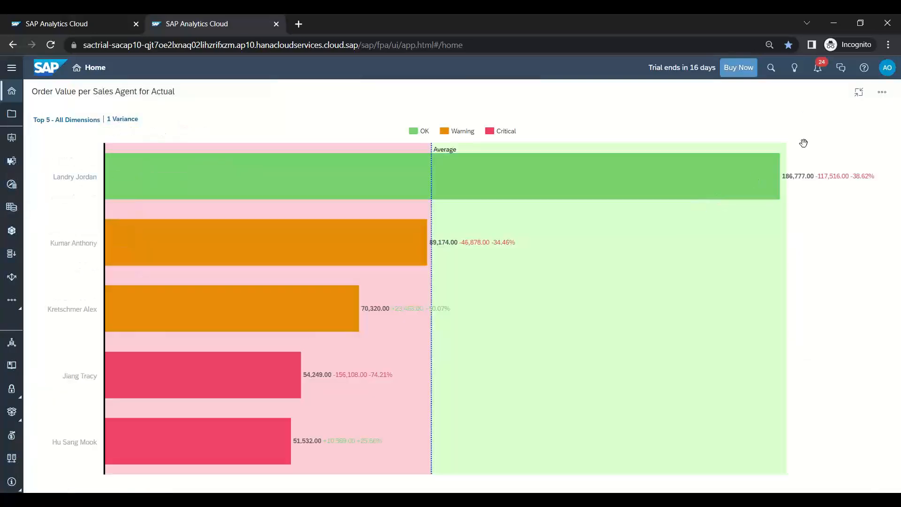
{"action": "left_click", "coordinate": [858, 92]}
{"action": "mouse_move", "coordinate": [761, 216]}
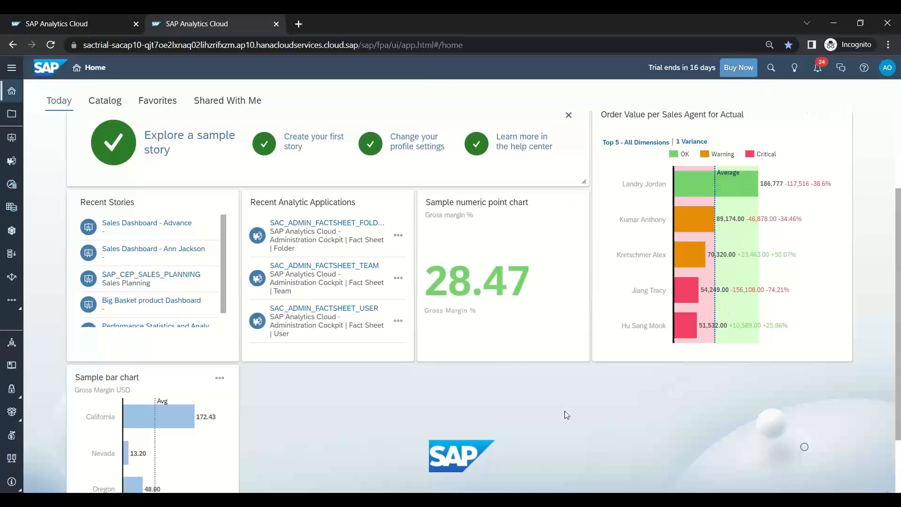
- Go back to the Sales Dashboard - Advance story and save it
{"action": "left_click", "coordinate": [69, 23]}
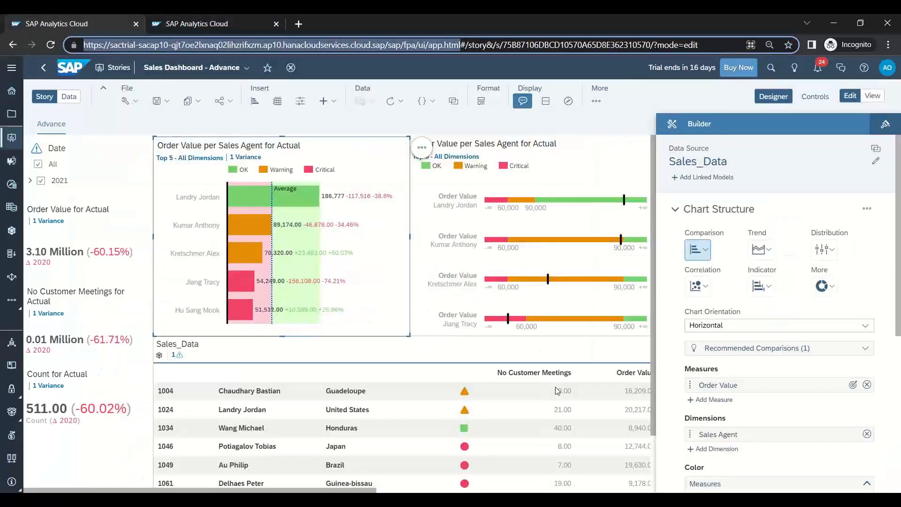
{"action": "left_click", "coordinate": [164, 101]}
{"action": "left_click", "coordinate": [174, 125]}
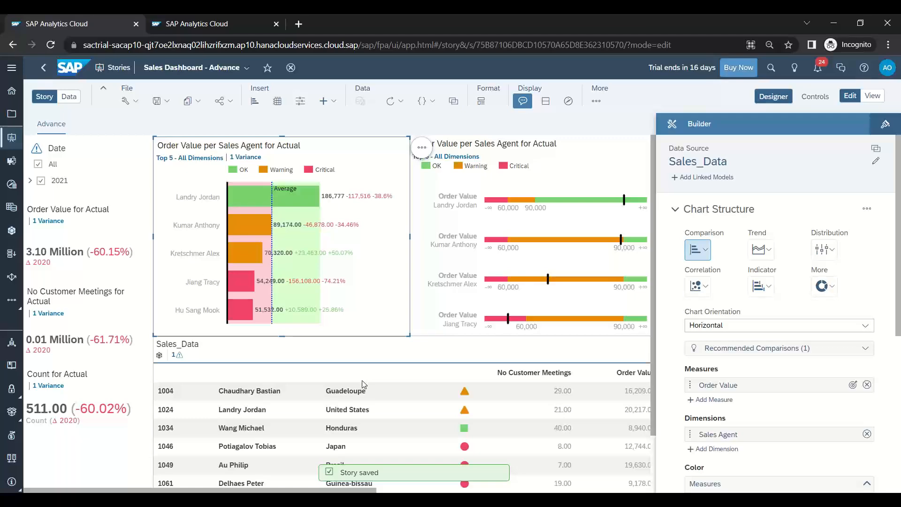
- Check Requirement 6 in the requirements PDF in Adobe Acrobat Reader, then return to the product table in the SAP Analytics Cloud story
{"action": "key", "text": "alt+Tab"}
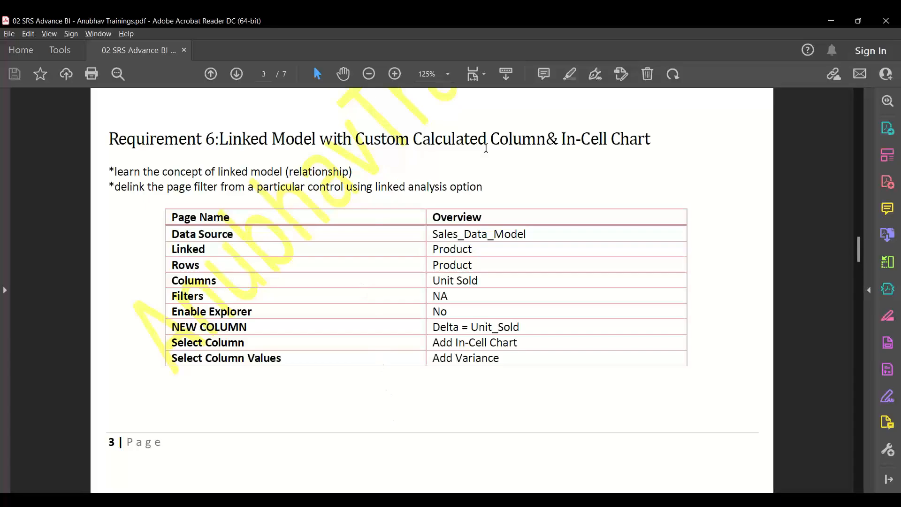
{"action": "key", "text": "alt+Tab"}
{"action": "scroll", "coordinate": [527, 399], "scroll_direction": "down", "scroll_amount": 2}
{"action": "left_click", "coordinate": [372, 489]}
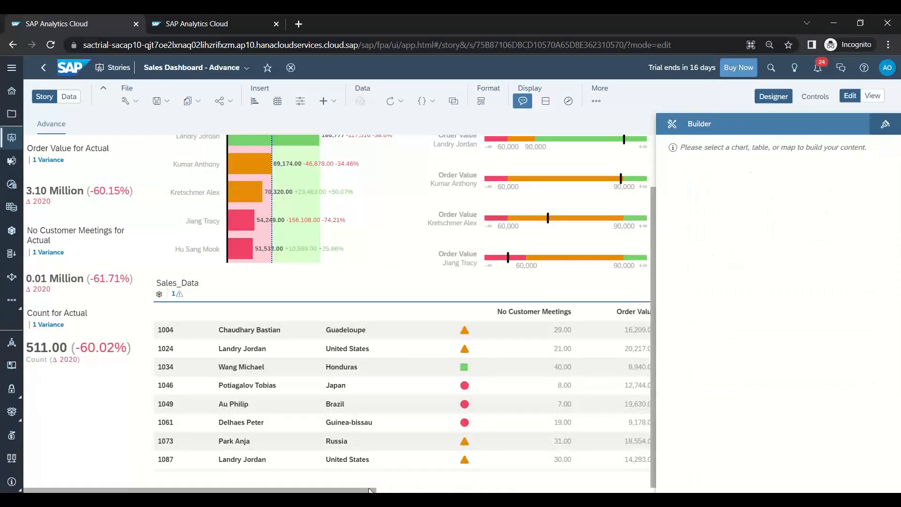
{"action": "left_click_drag", "start_coordinate": [360, 491], "coordinate": [619, 491]}
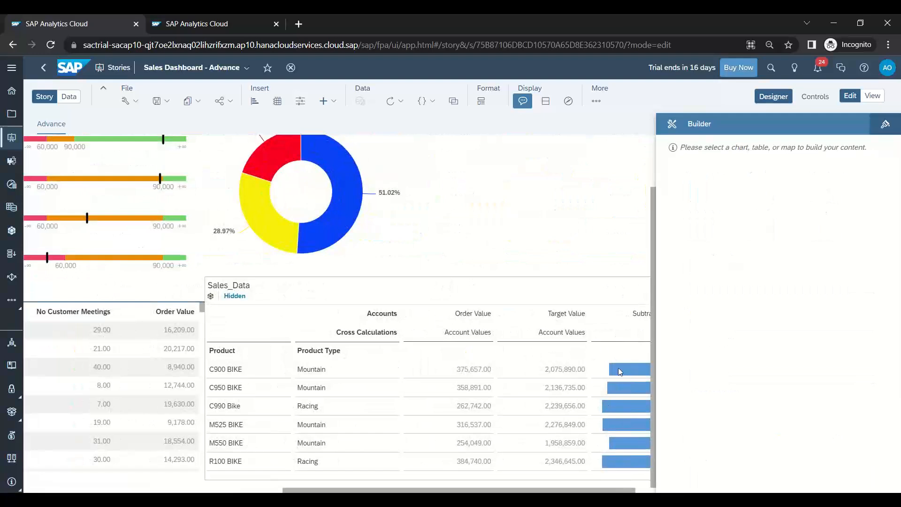
- Select the in-cell charts in the Subtract column of the product table
{"action": "left_click", "coordinate": [620, 366]}
{"action": "left_click", "coordinate": [622, 377]}
{"action": "left_click", "coordinate": [621, 375]}
{"action": "left_click", "coordinate": [623, 364]}
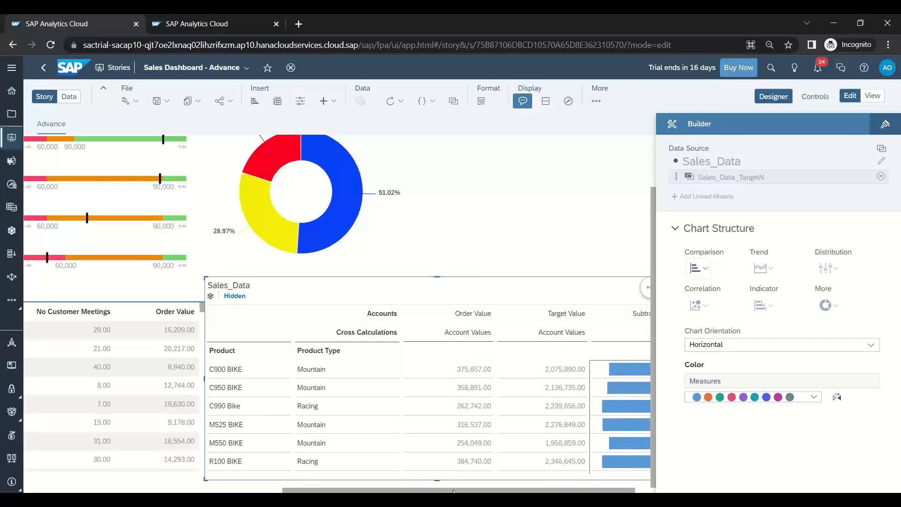
{"action": "left_click_drag", "start_coordinate": [454, 491], "coordinate": [468, 492]}
{"action": "mouse_move", "coordinate": [574, 369]}
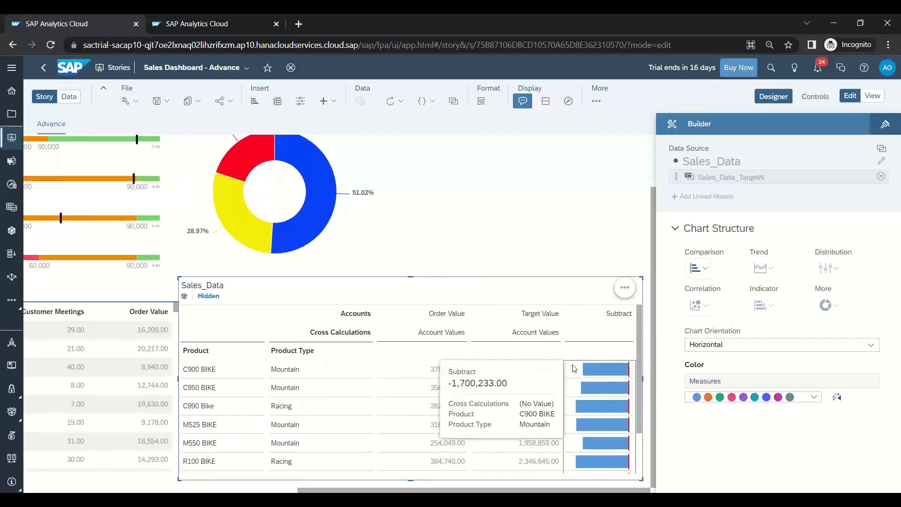
- Try the orange, olive, black, pale teal and white standard palettes on the Subtract in-cell charts
{"action": "left_click", "coordinate": [814, 397]}
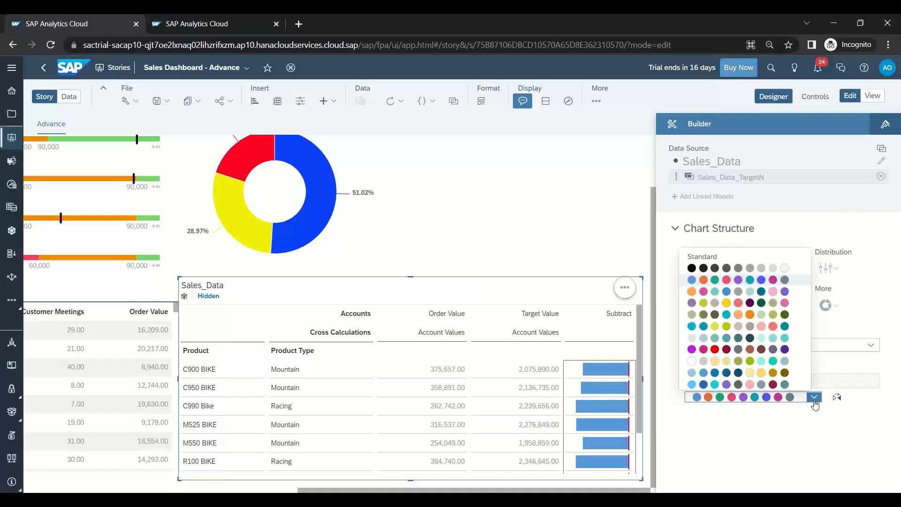
{"action": "left_click", "coordinate": [744, 292]}
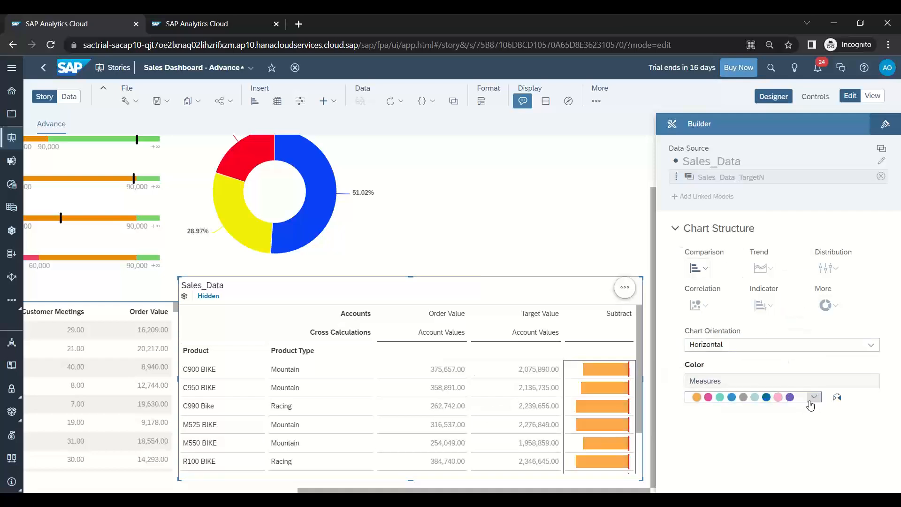
{"action": "left_click", "coordinate": [814, 397]}
{"action": "left_click", "coordinate": [767, 328]}
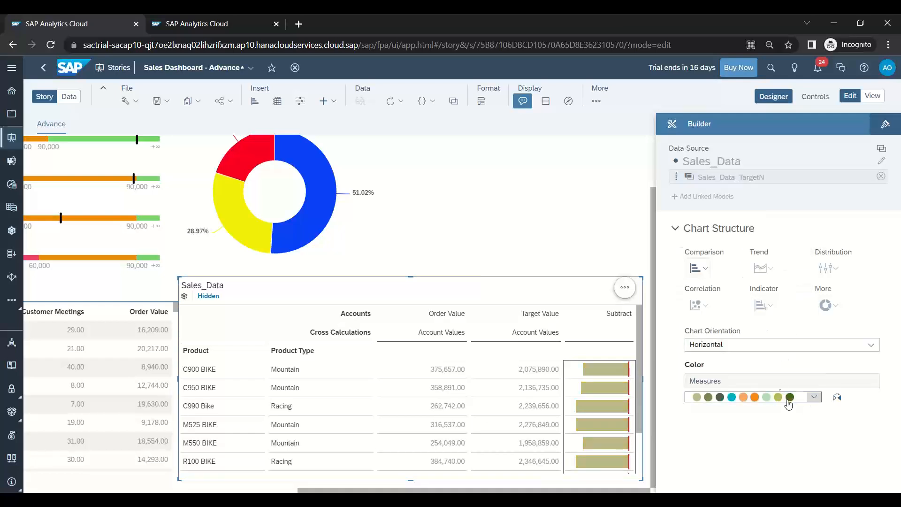
{"action": "left_click", "coordinate": [814, 398]}
{"action": "left_click", "coordinate": [749, 270]}
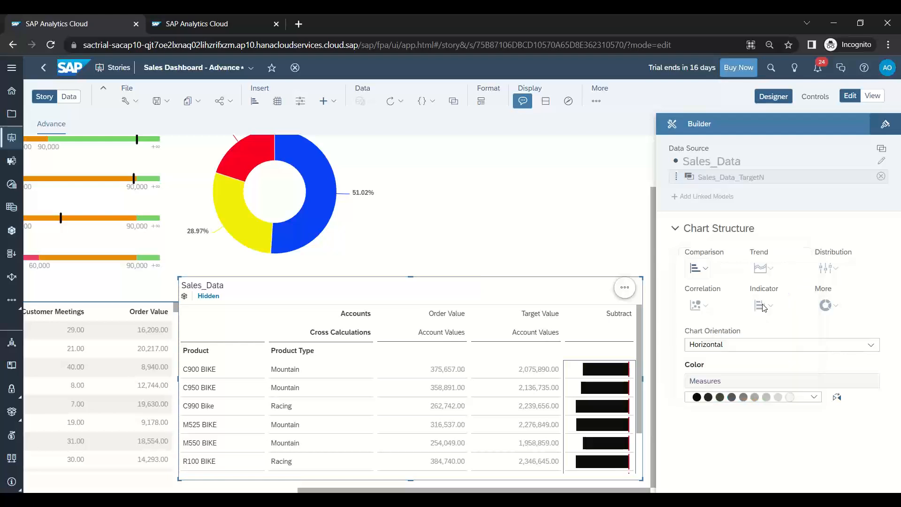
{"action": "left_click", "coordinate": [814, 397]}
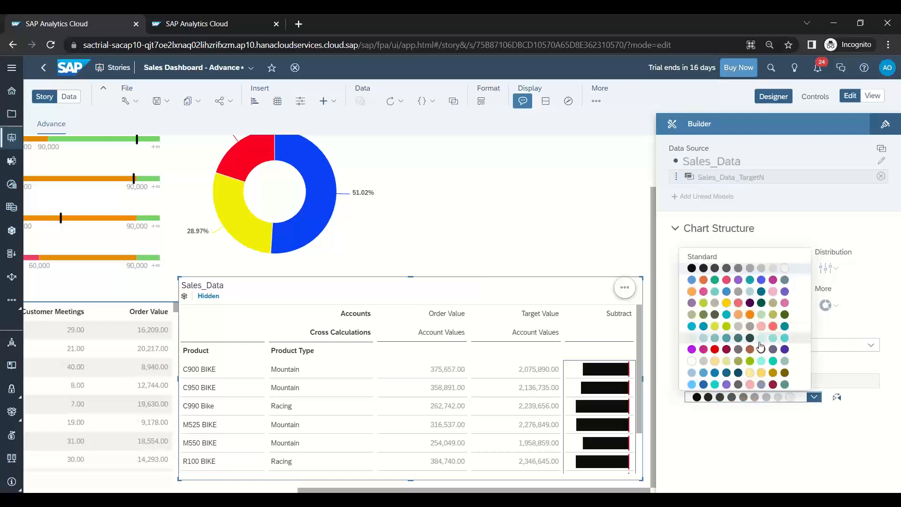
{"action": "left_click", "coordinate": [760, 339]}
{"action": "left_click", "coordinate": [814, 398]}
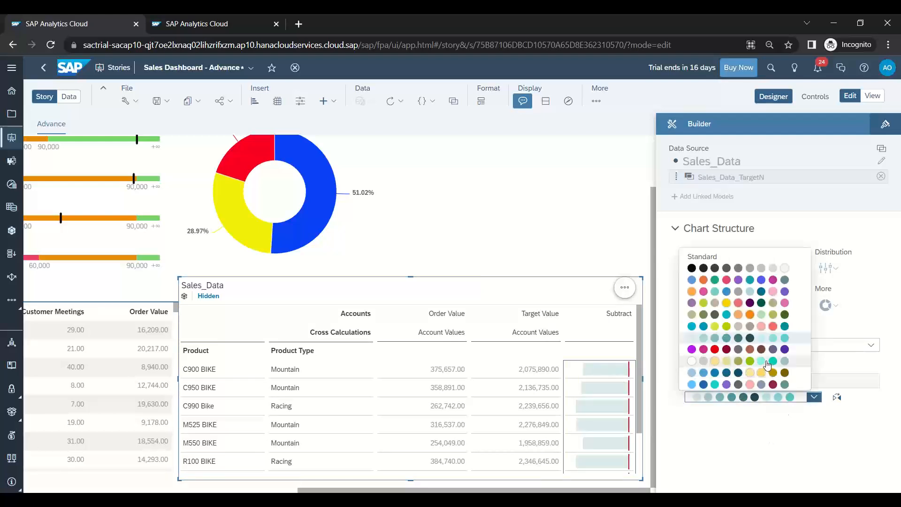
{"action": "left_click", "coordinate": [768, 367]}
- Set the Subtract in-cell charts to the standard palette that starts with purple and lime green
{"action": "left_click", "coordinate": [813, 398]}
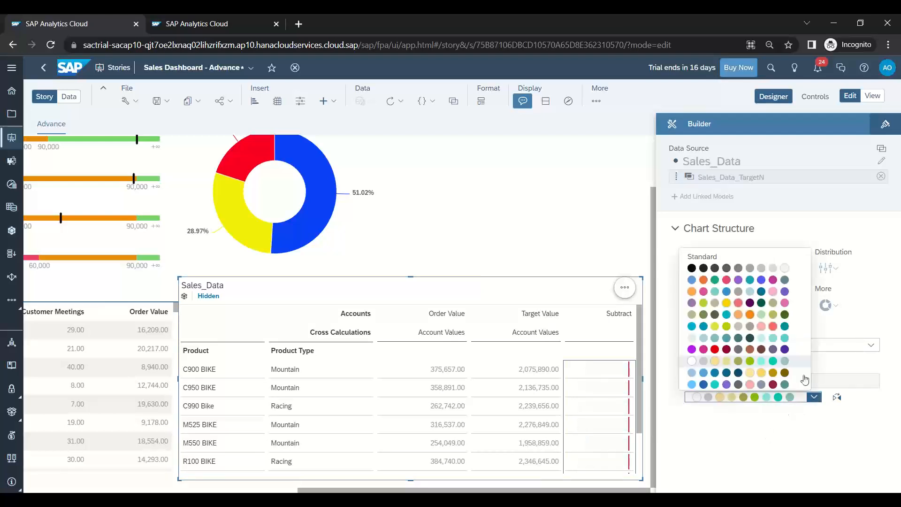
{"action": "left_click", "coordinate": [746, 306]}
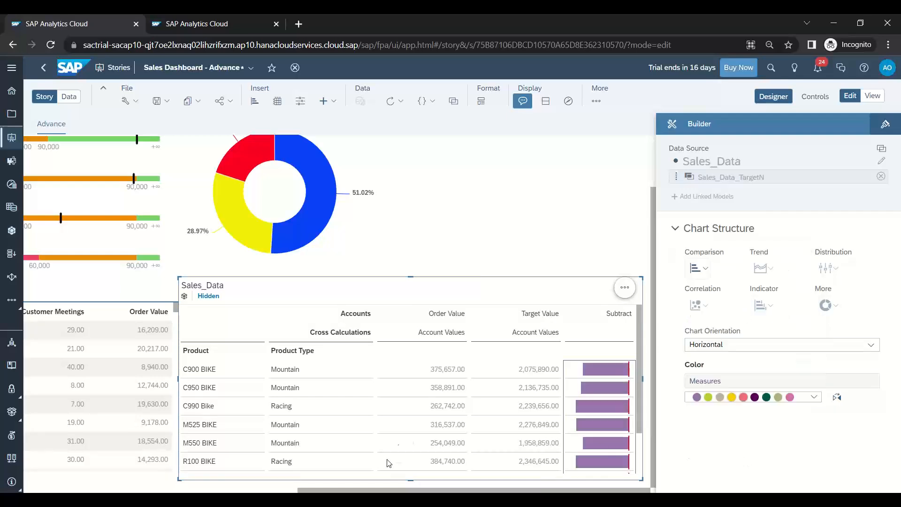
- Read Requirement 7: Styling Options in the requirements PDF in Adobe Acrobat Reader, and switch back to the SAP Analytics Cloud story
{"action": "key", "text": "alt+Tab"}
{"action": "scroll", "coordinate": [329, 365], "scroll_direction": "down", "scroll_amount": 5}
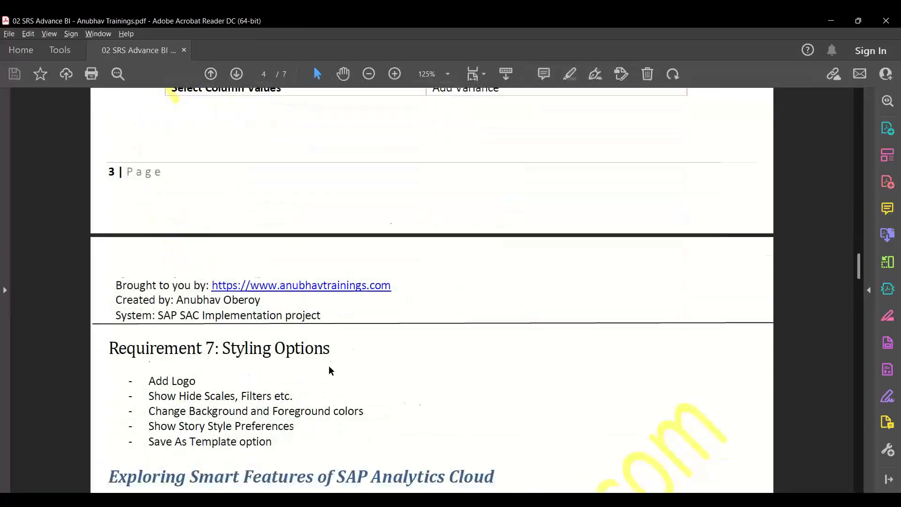
{"action": "scroll", "coordinate": [329, 365], "scroll_direction": "down", "scroll_amount": 3}
{"action": "scroll", "coordinate": [329, 371], "scroll_direction": "up", "scroll_amount": 1}
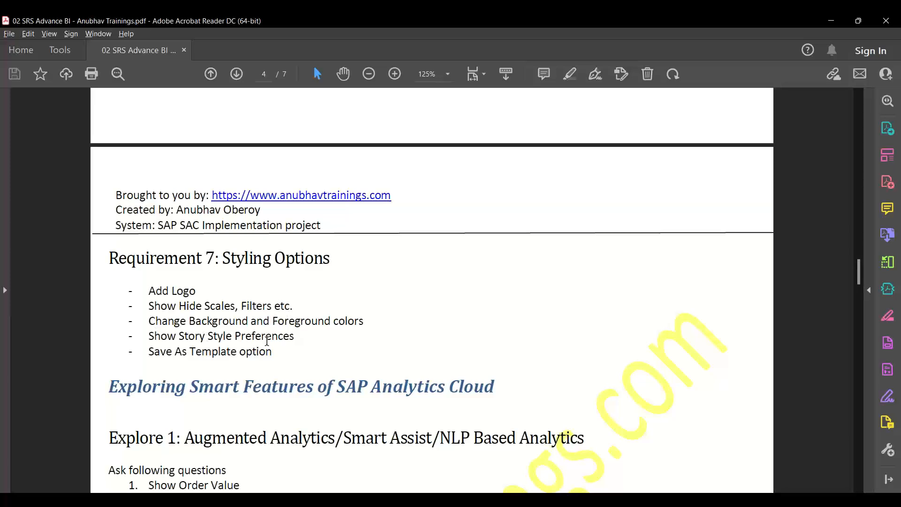
{"action": "key", "text": "alt+Tab"}
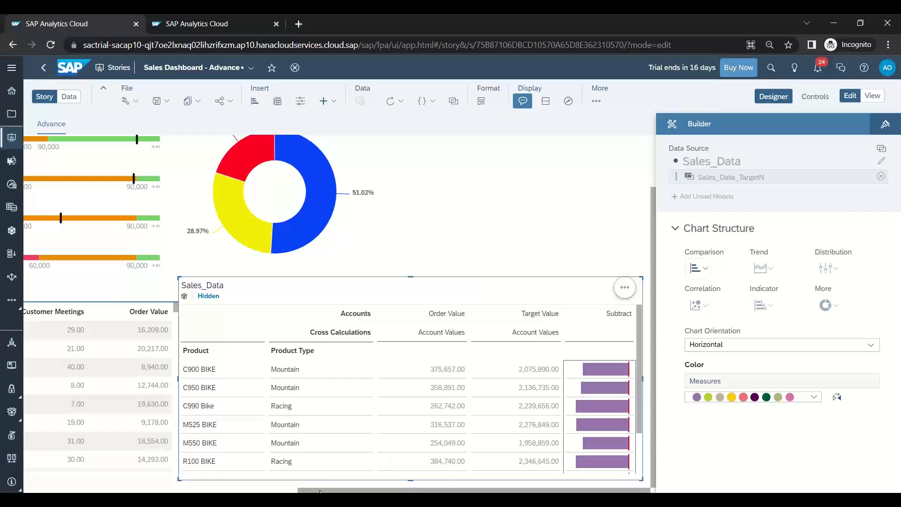
- Hide the data labels on the Order Value per Sales Agent bar chart
{"action": "left_click_drag", "start_coordinate": [319, 491], "coordinate": [48, 491]}
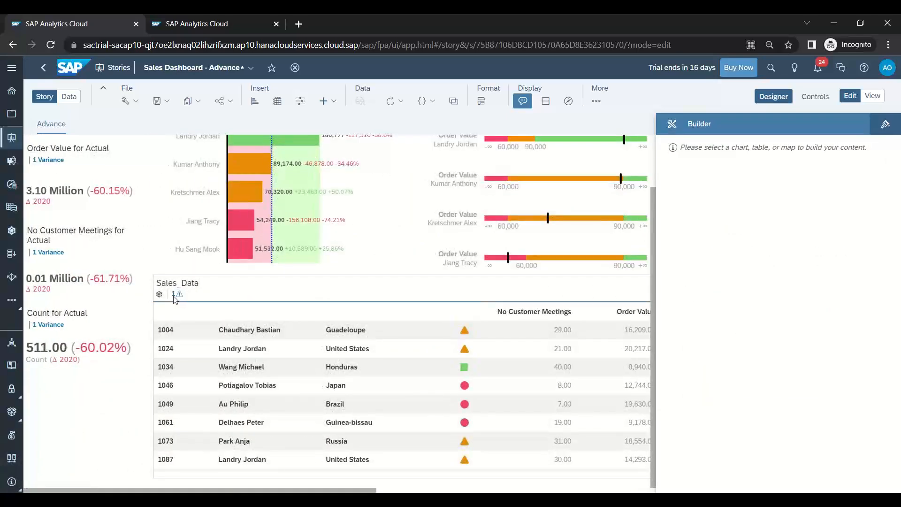
{"action": "scroll", "coordinate": [86, 264], "scroll_direction": "up", "scroll_amount": 2}
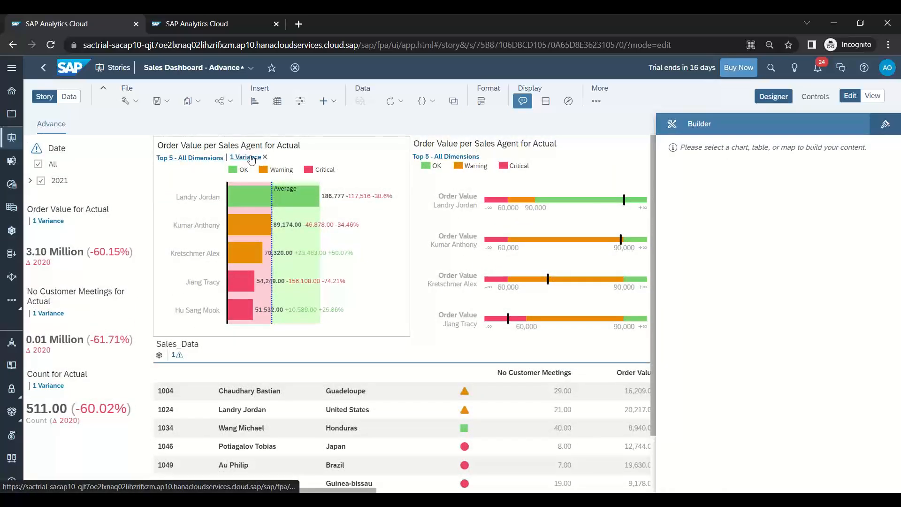
{"action": "left_click", "coordinate": [378, 146]}
{"action": "left_click", "coordinate": [423, 149]}
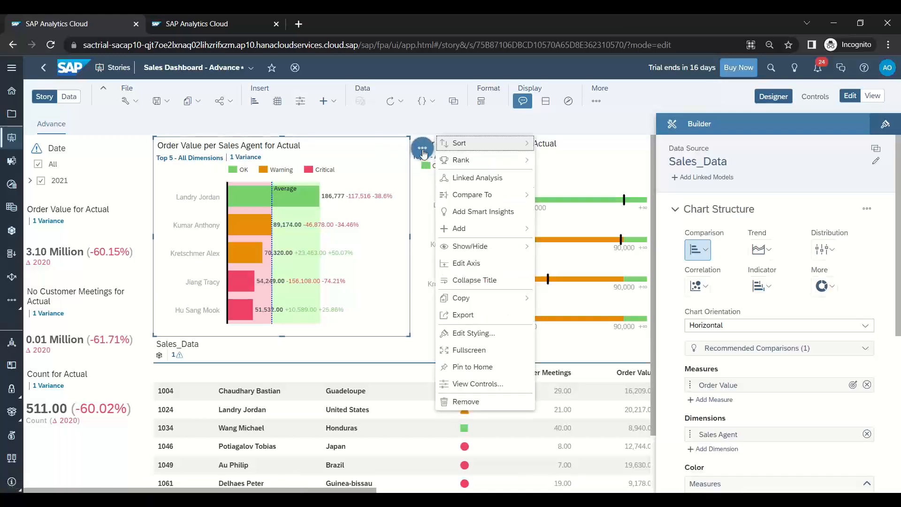
{"action": "mouse_move", "coordinate": [516, 246]}
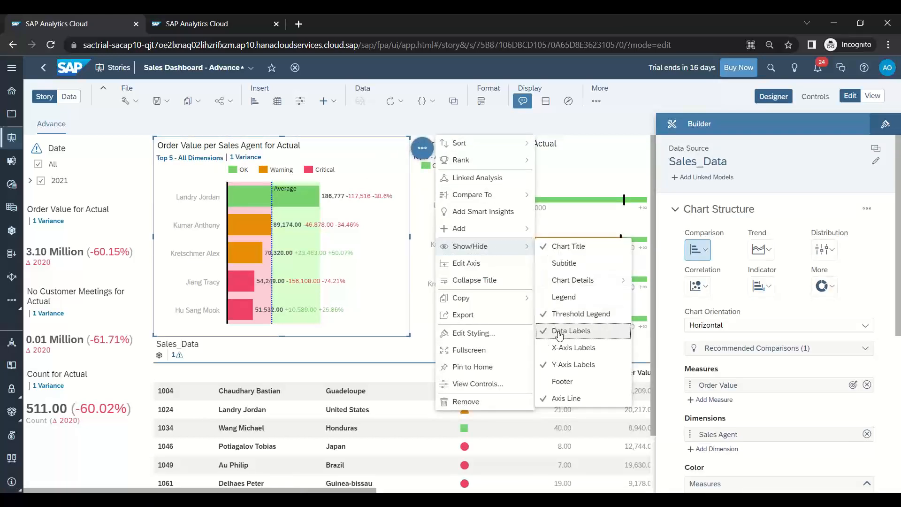
{"action": "left_click", "coordinate": [544, 332]}
- Try hiding the bar chart's Y-axis labels and axis line, and switch both back on
{"action": "left_click", "coordinate": [545, 365]}
{"action": "left_click", "coordinate": [543, 403]}
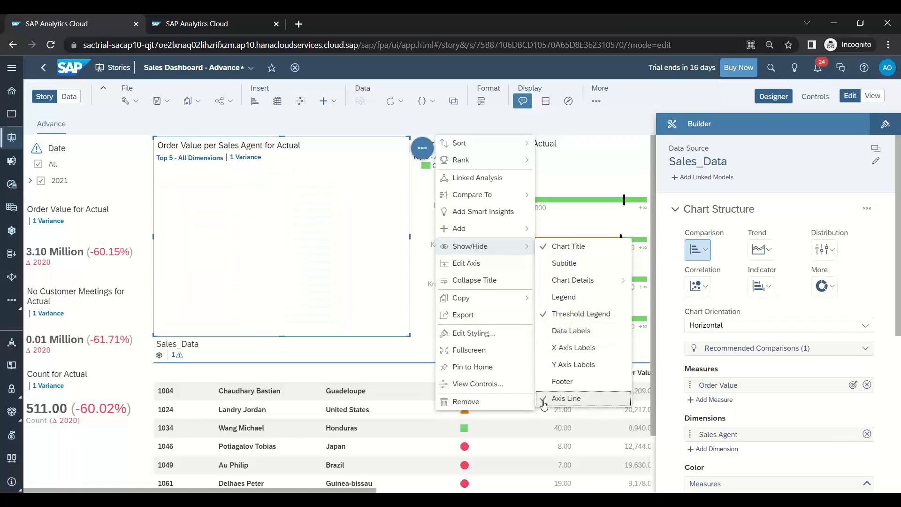
{"action": "left_click", "coordinate": [544, 402]}
{"action": "left_click", "coordinate": [543, 364]}
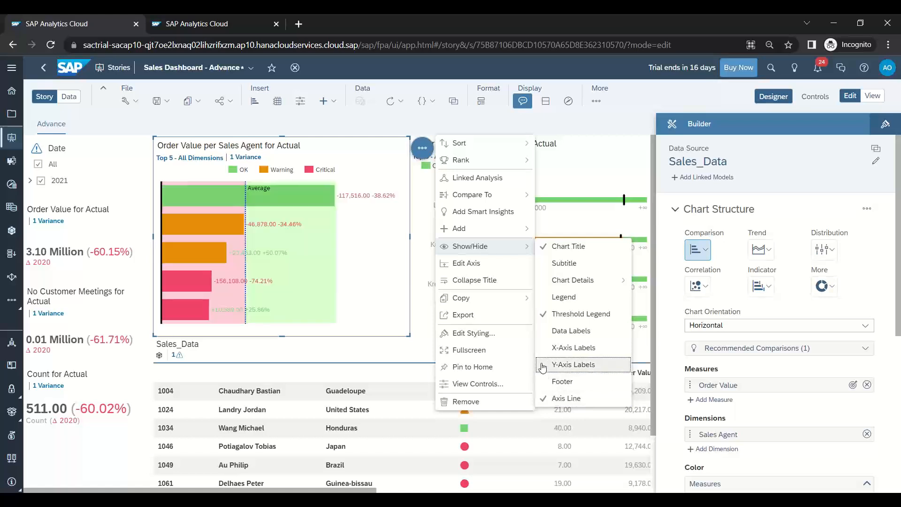
- Hide the Drill, Filter, Rank, Errors, Warnings and Variance Details chart details on the Order Value per Sales Agent bar chart
{"action": "mouse_move", "coordinate": [591, 281]}
{"action": "left_click", "coordinate": [639, 331]}
{"action": "left_click", "coordinate": [641, 350]}
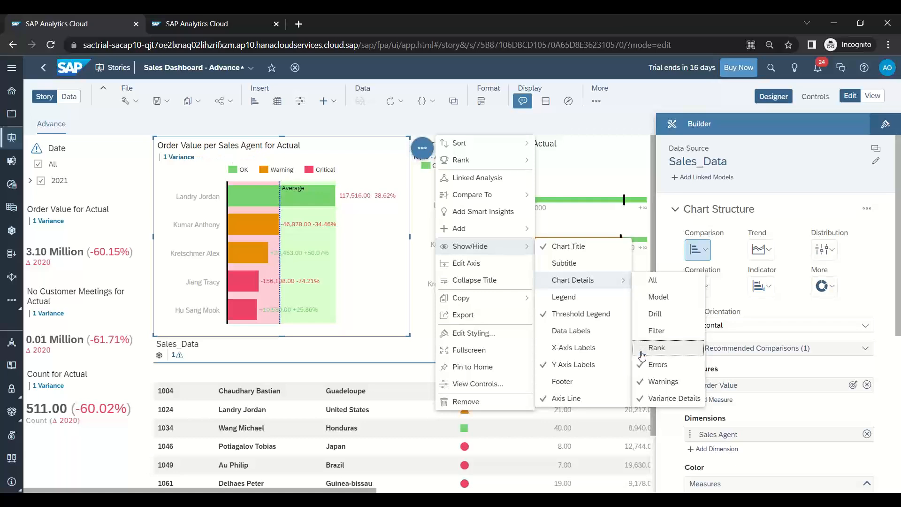
{"action": "left_click", "coordinate": [643, 365]}
{"action": "left_click", "coordinate": [644, 380]}
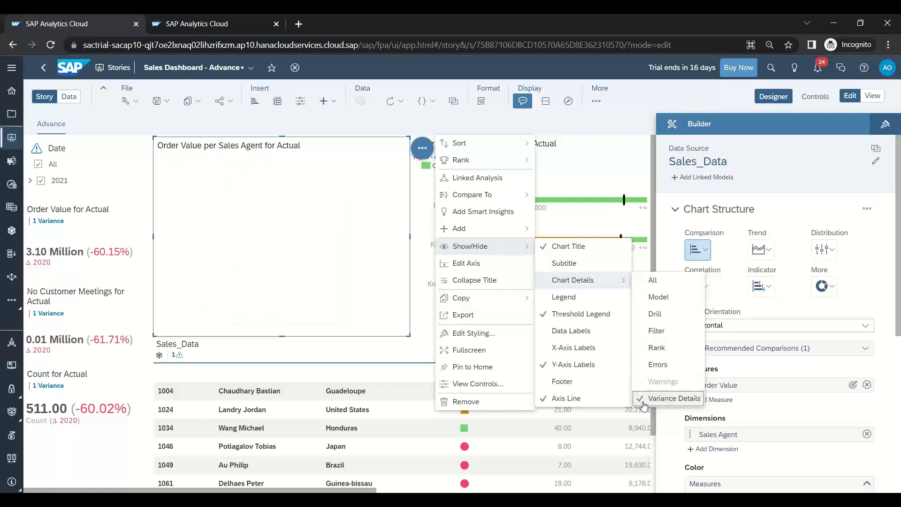
{"action": "left_click", "coordinate": [645, 402]}
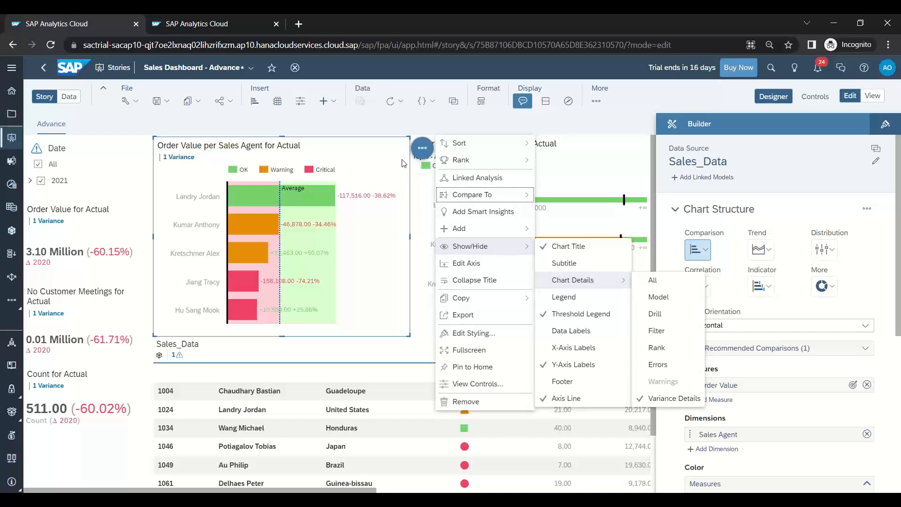
{"action": "left_click", "coordinate": [666, 399]}
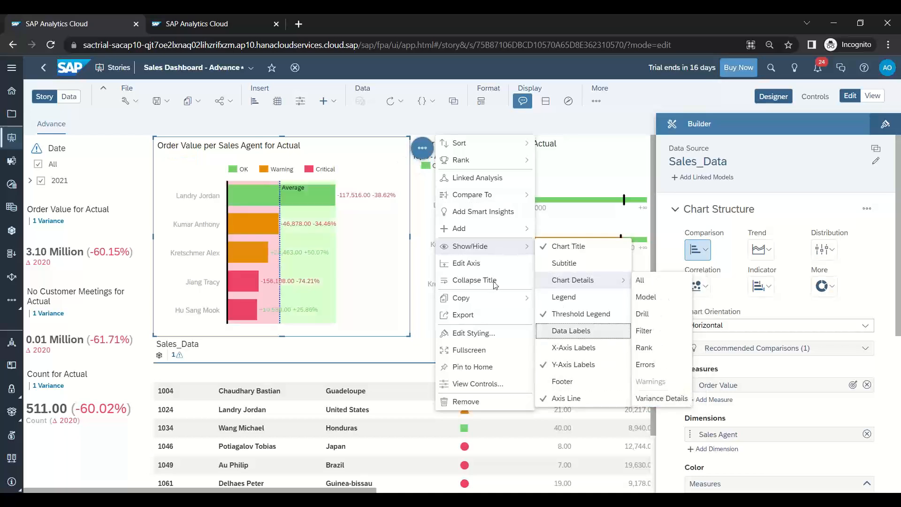
{"action": "left_click", "coordinate": [389, 167]}
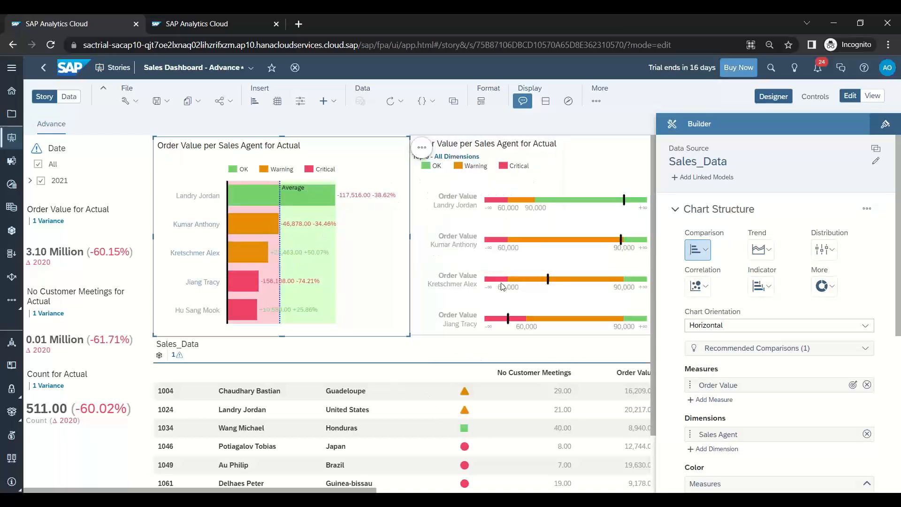
- Hide the Drill, Filter, Rank, Errors and Warnings chart details on the Order Value per Sales Agent bullet chart
{"action": "left_click", "coordinate": [591, 158]}
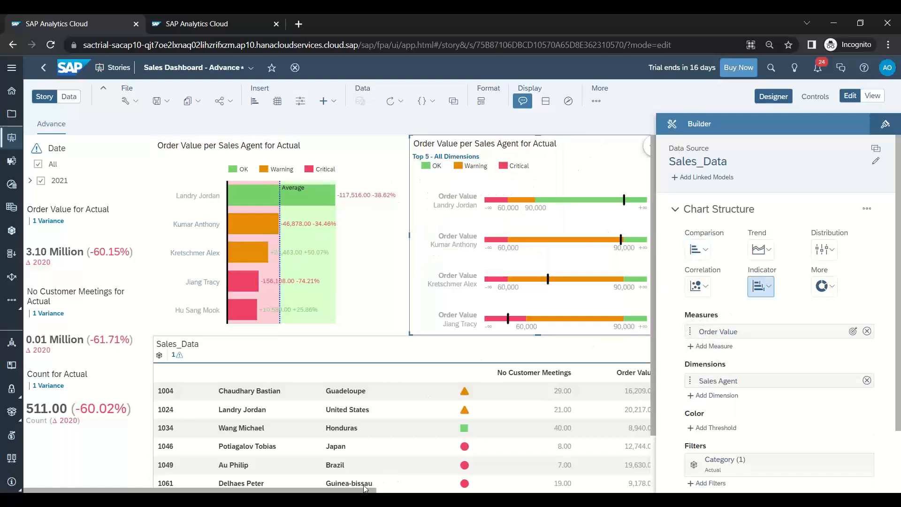
{"action": "left_click_drag", "start_coordinate": [368, 486], "coordinate": [508, 488]}
{"action": "left_click", "coordinate": [403, 147]}
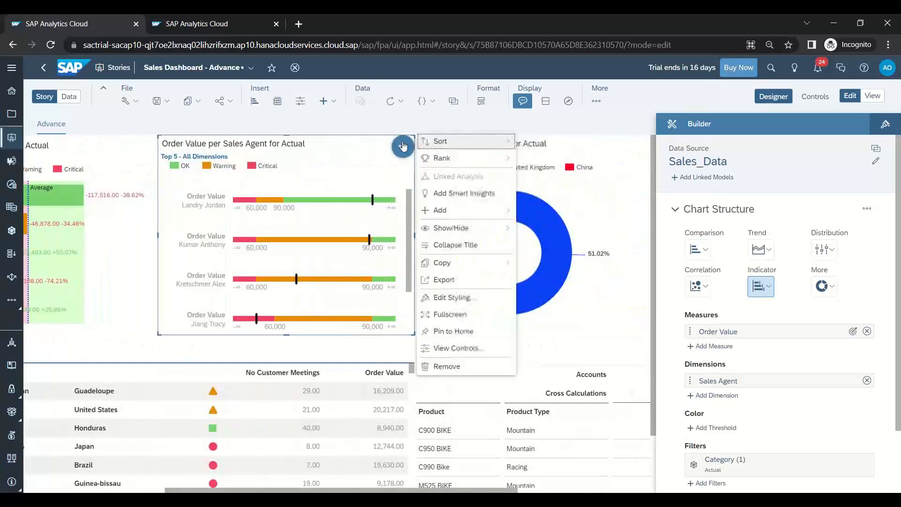
{"action": "mouse_move", "coordinate": [463, 228]}
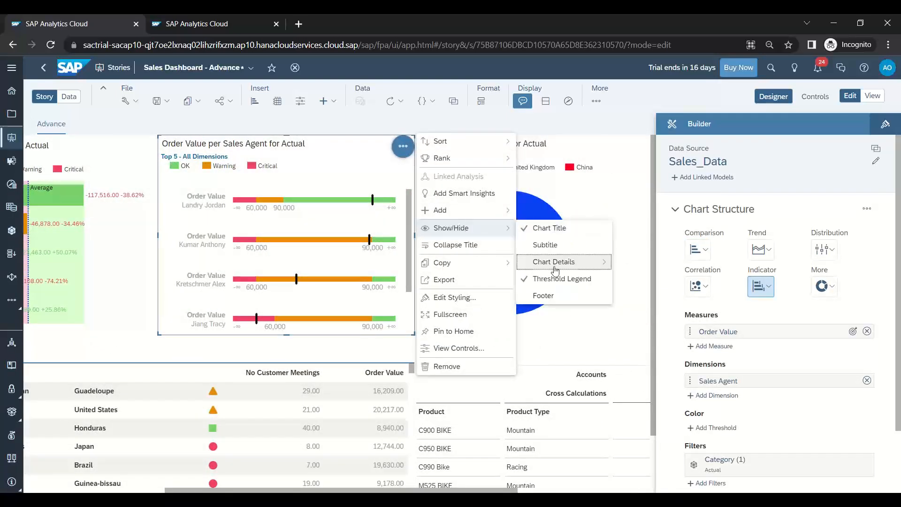
{"action": "mouse_move", "coordinate": [586, 261]}
{"action": "left_click", "coordinate": [621, 363]}
{"action": "left_click", "coordinate": [621, 346]}
{"action": "left_click", "coordinate": [621, 329]}
{"action": "left_click", "coordinate": [621, 313]}
{"action": "left_click", "coordinate": [621, 299]}
{"action": "left_click", "coordinate": [634, 147]}
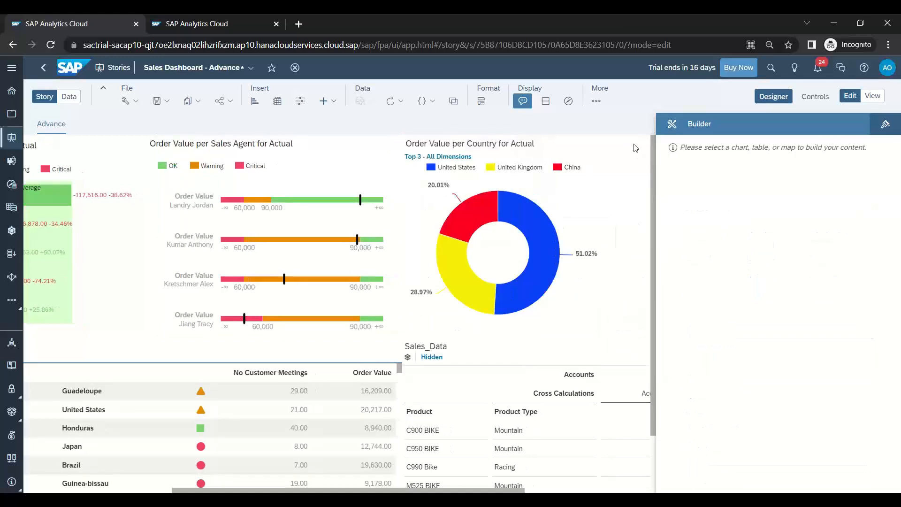
- Hide the Drill, Filter, Rank, Errors and Warnings chart details on the Order Value per Country donut chart
{"action": "left_click", "coordinate": [585, 151]}
{"action": "left_click", "coordinate": [617, 146]}
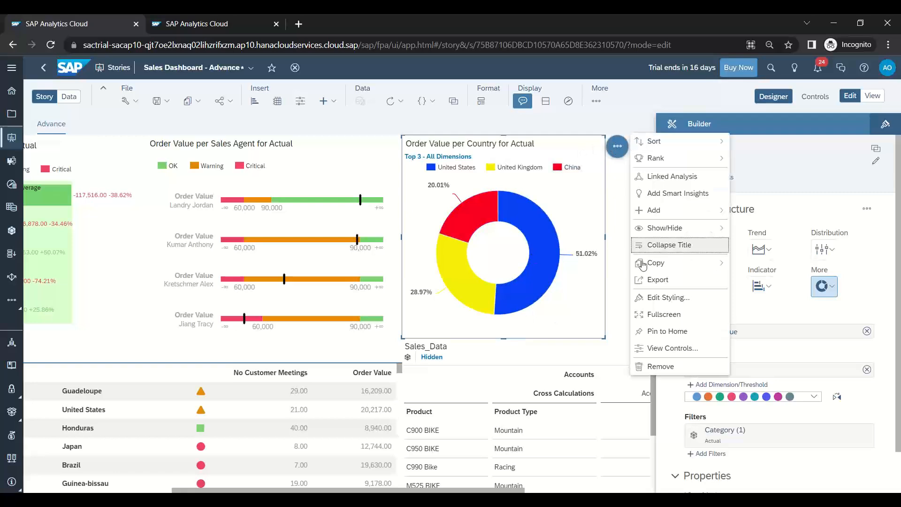
{"action": "mouse_move", "coordinate": [675, 228]}
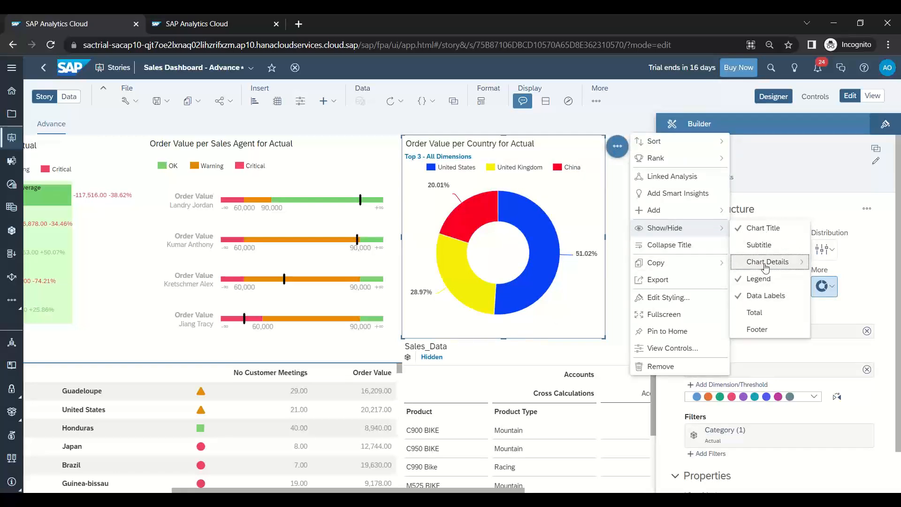
{"action": "mouse_move", "coordinate": [765, 273]}
{"action": "left_click", "coordinate": [819, 366]}
{"action": "left_click", "coordinate": [818, 346]}
{"action": "left_click", "coordinate": [819, 329]}
{"action": "left_click", "coordinate": [819, 312]}
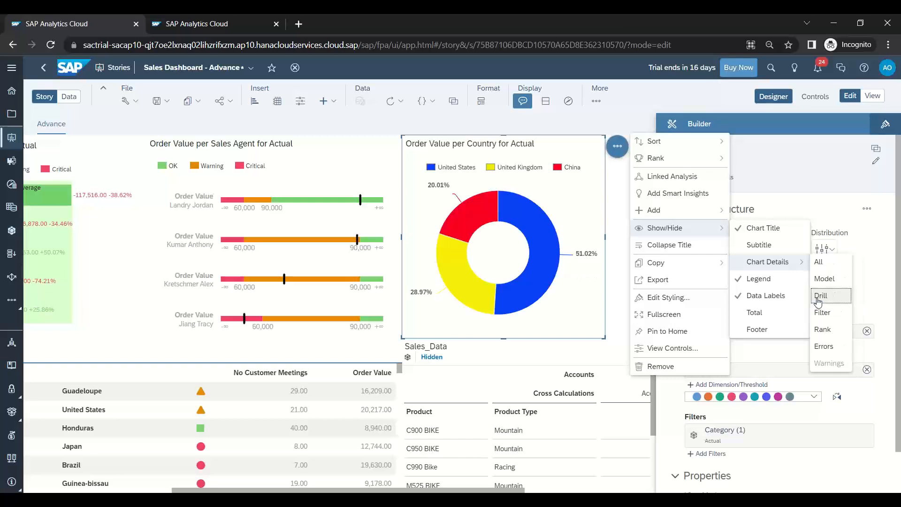
{"action": "left_click", "coordinate": [506, 366]}
- Hide the table details of the Sales_Data table that lists orders by sales agent and country
{"action": "left_click", "coordinate": [336, 352]}
{"action": "left_click", "coordinate": [414, 347]}
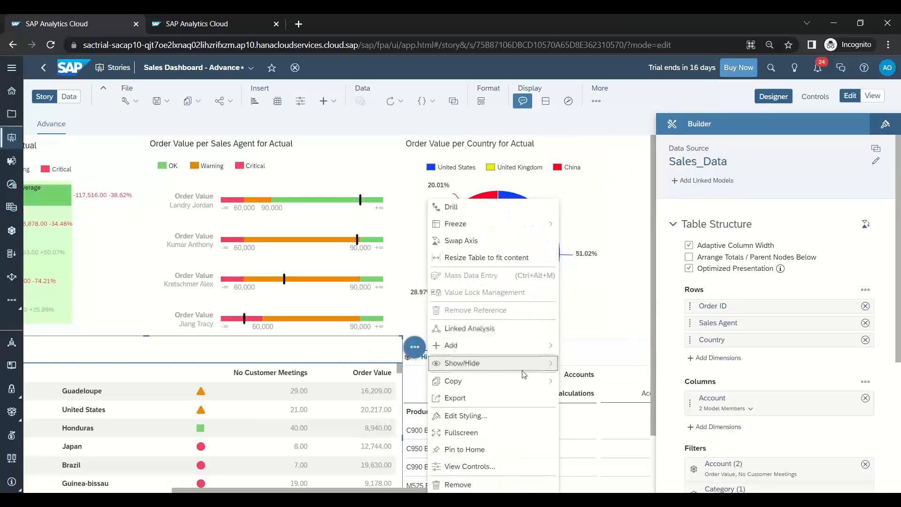
{"action": "mouse_move", "coordinate": [516, 364]}
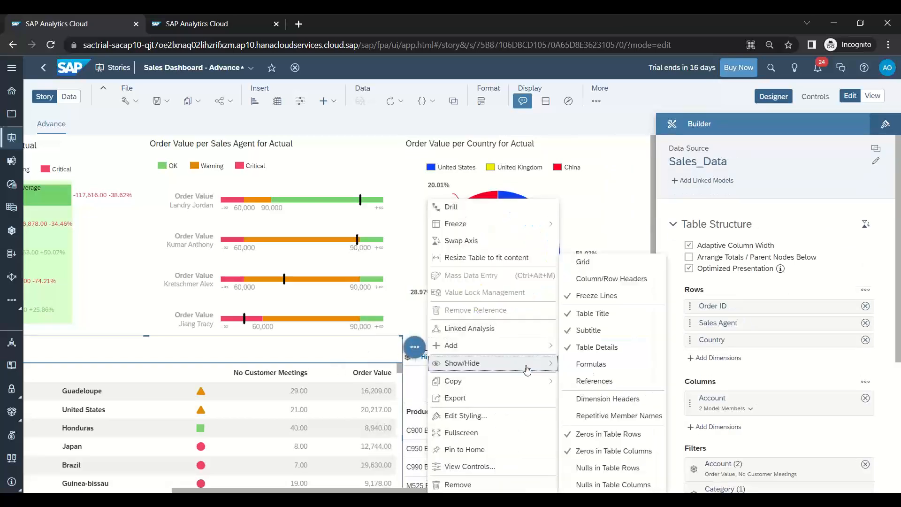
{"action": "left_click", "coordinate": [571, 452]}
{"action": "left_click", "coordinate": [575, 434]}
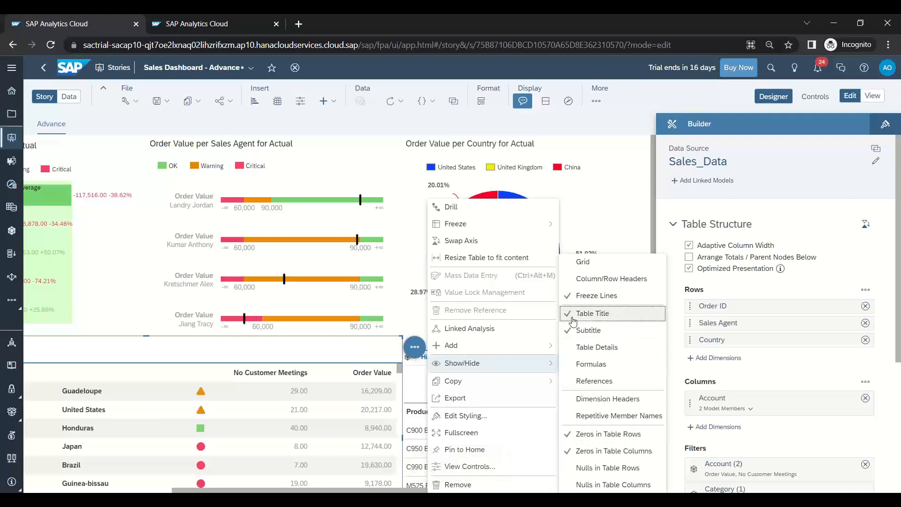
{"action": "left_click", "coordinate": [603, 221]}
{"action": "left_click", "coordinate": [577, 380]}
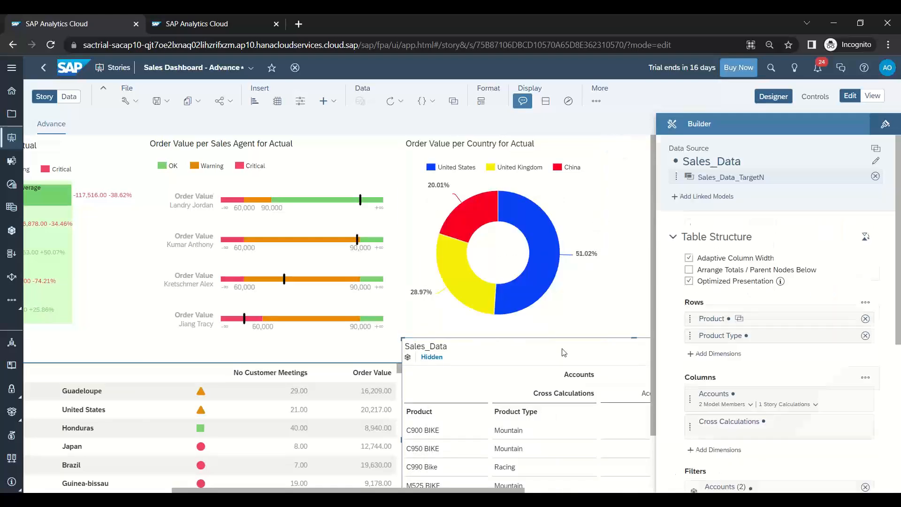
- Hide the primary value labels, secondary values and secondary value labels on the Count for Actual numeric tile
{"action": "left_click_drag", "start_coordinate": [339, 491], "coordinate": [190, 490]}
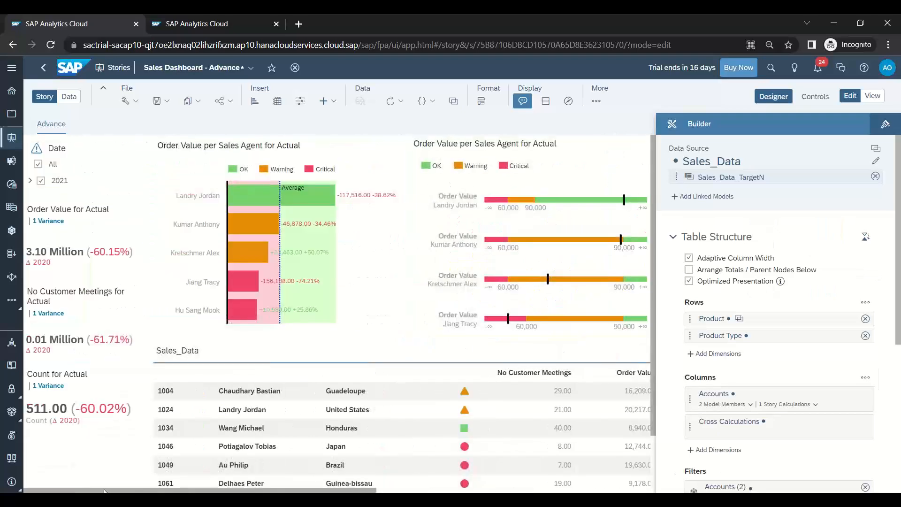
{"action": "left_click", "coordinate": [112, 390]}
{"action": "left_click", "coordinate": [166, 376]}
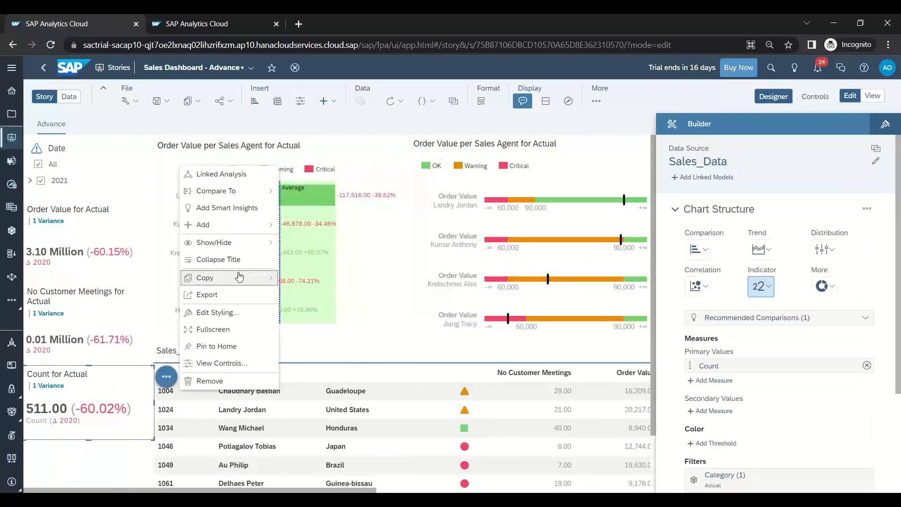
{"action": "mouse_move", "coordinate": [235, 243]}
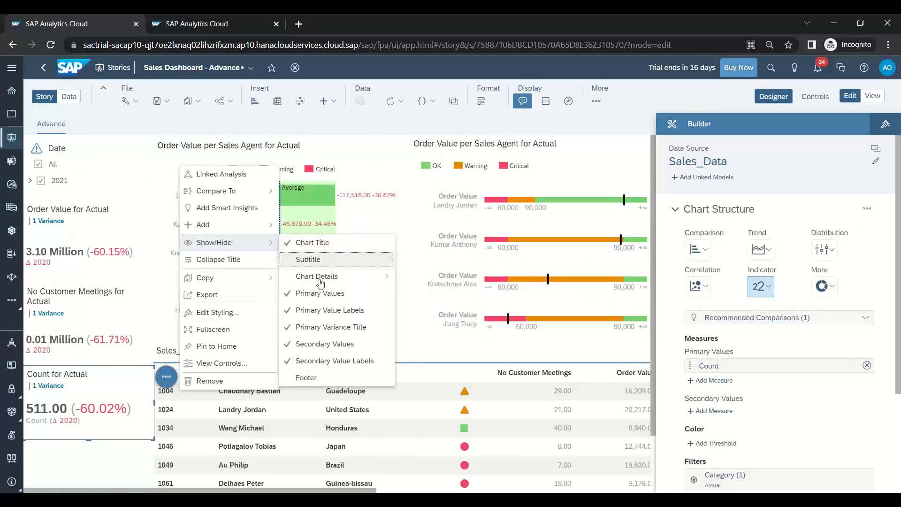
{"action": "left_click", "coordinate": [288, 318]}
{"action": "left_click", "coordinate": [289, 344]}
{"action": "left_click", "coordinate": [290, 366]}
- Hide the Drill, Filter, Rank, Errors and Warnings chart details on the Count for Actual tile
{"action": "mouse_move", "coordinate": [366, 276]}
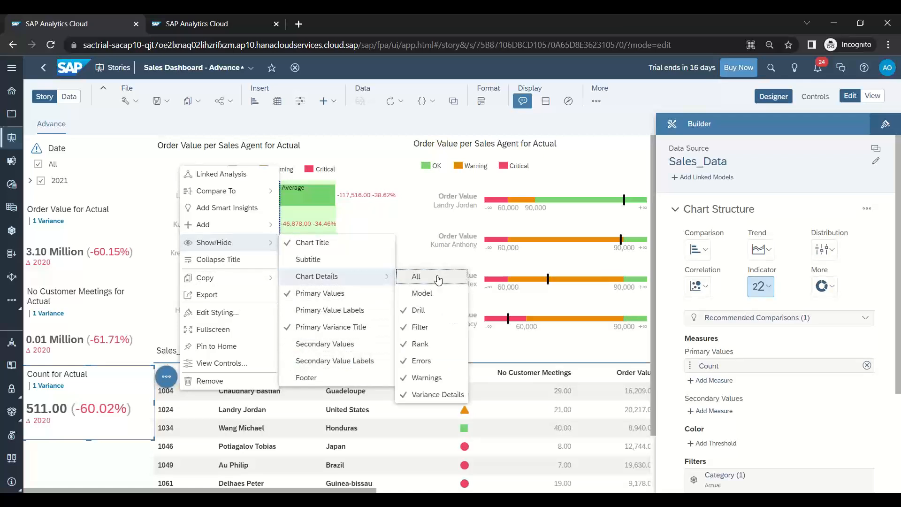
{"action": "left_click", "coordinate": [409, 310]}
{"action": "left_click", "coordinate": [407, 327]}
{"action": "left_click", "coordinate": [407, 346]}
{"action": "left_click", "coordinate": [410, 361]}
{"action": "left_click", "coordinate": [412, 378]}
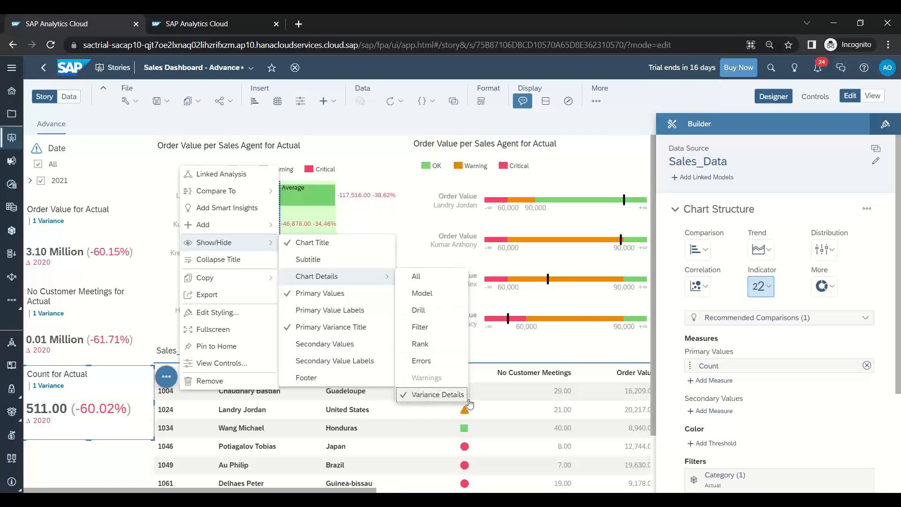
{"action": "left_click", "coordinate": [137, 460]}
- Hide the Variance Details line on the Count for Actual tile
{"action": "left_click", "coordinate": [134, 375]}
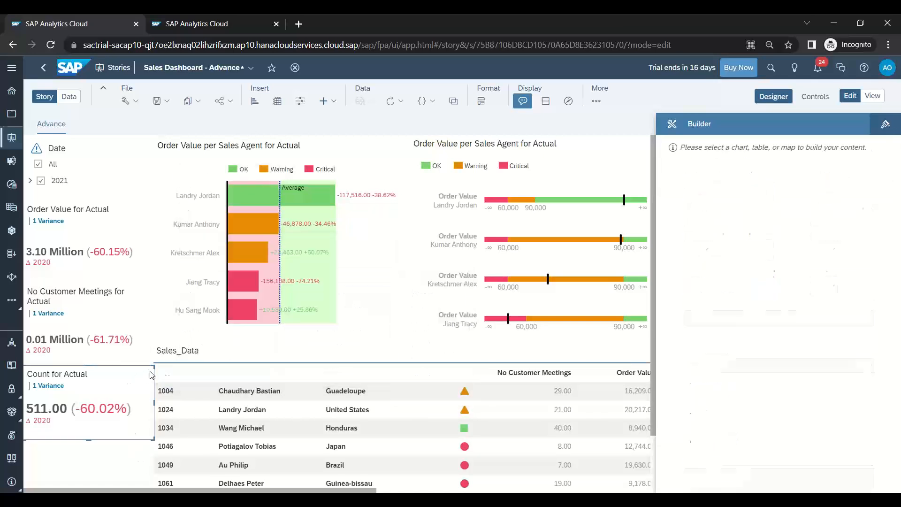
{"action": "left_click", "coordinate": [166, 376]}
{"action": "mouse_move", "coordinate": [266, 281]}
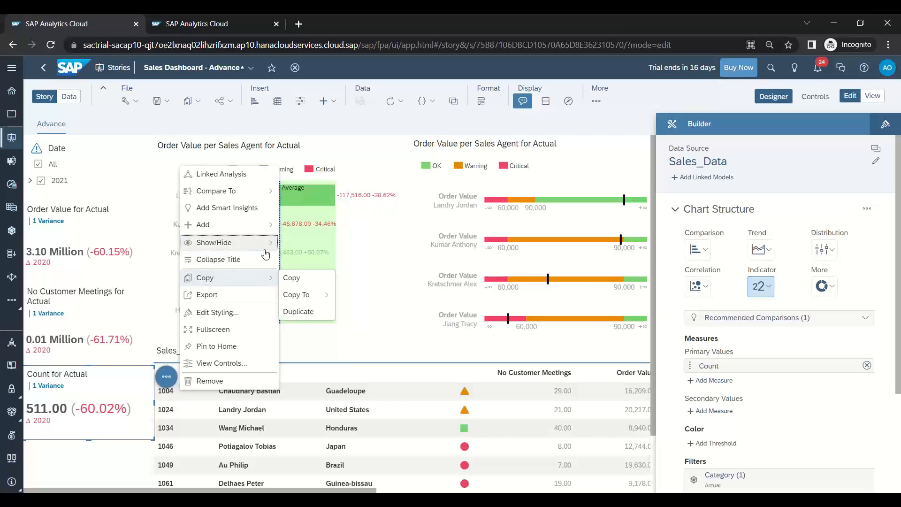
{"action": "mouse_move", "coordinate": [263, 243]}
{"action": "mouse_move", "coordinate": [362, 283]}
{"action": "left_click", "coordinate": [409, 395]}
{"action": "left_click", "coordinate": [83, 468]}
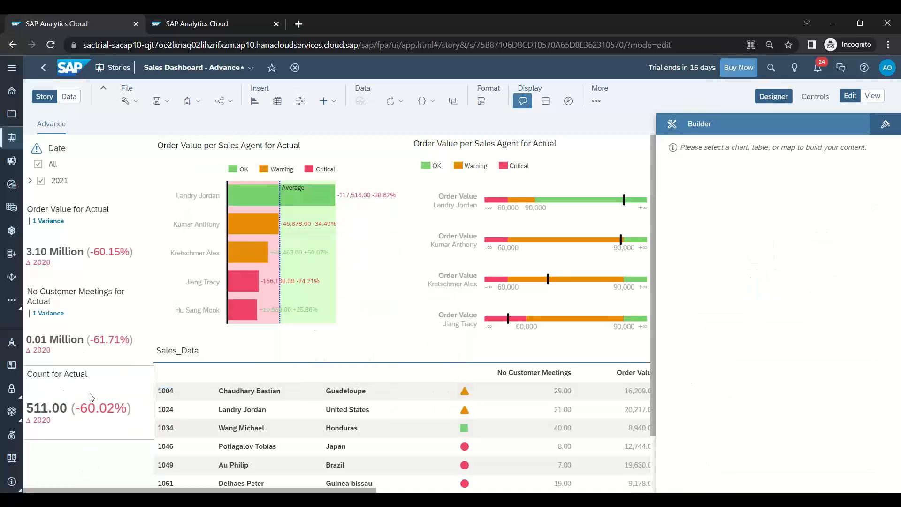
- Save the Sales Dashboard - Advance story
{"action": "mouse_move", "coordinate": [293, 245]}
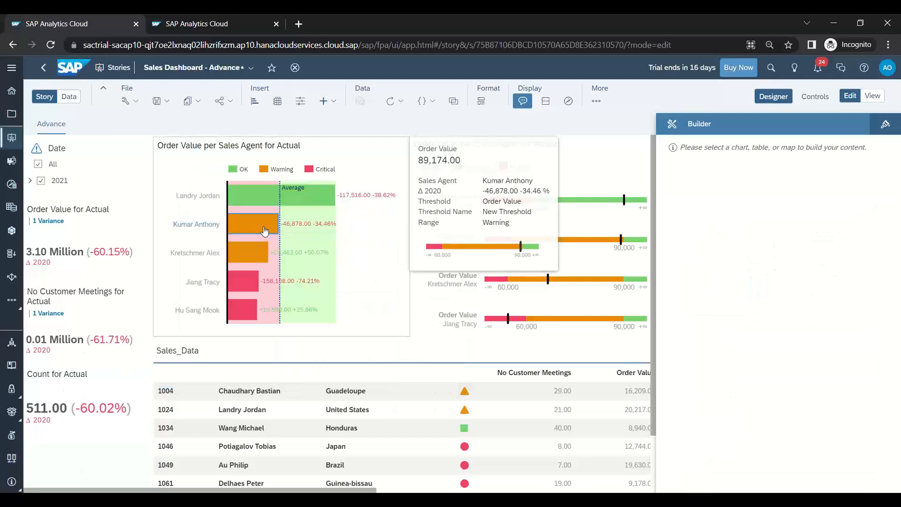
{"action": "left_click", "coordinate": [162, 101]}
{"action": "left_click", "coordinate": [164, 122]}
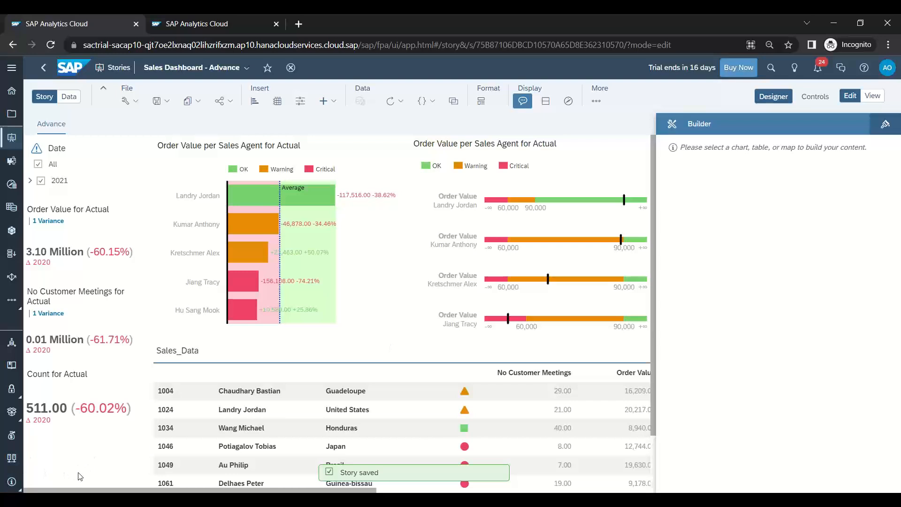
- Show the page styling options and look through the canvas background color choices without picking one
{"action": "left_click", "coordinate": [882, 130]}
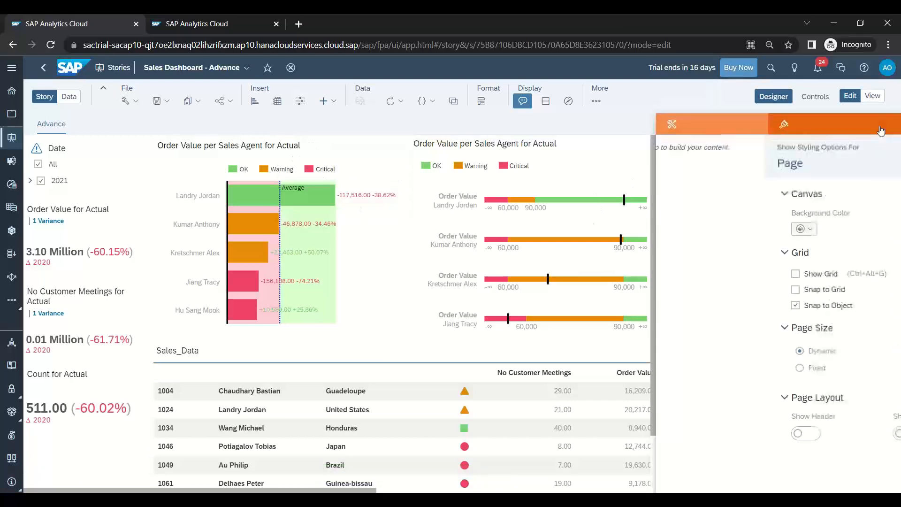
{"action": "left_click", "coordinate": [698, 229]}
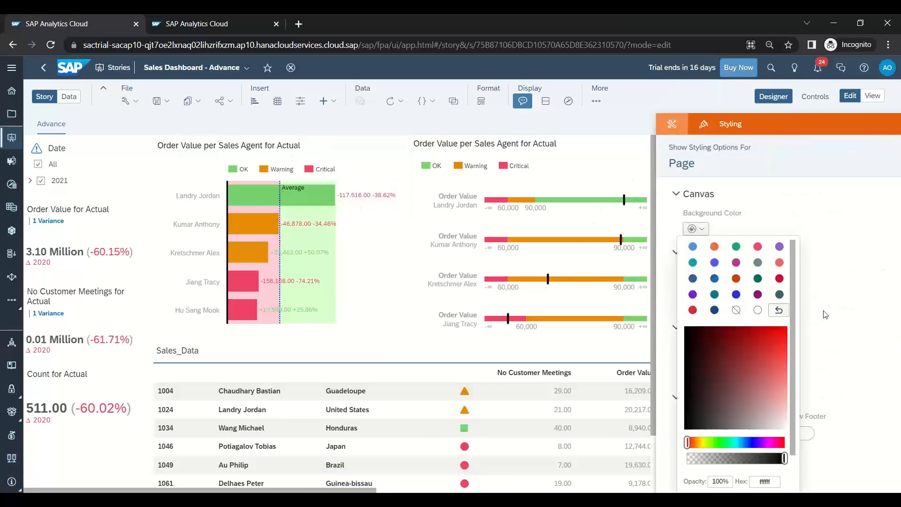
{"action": "left_click", "coordinate": [843, 286]}
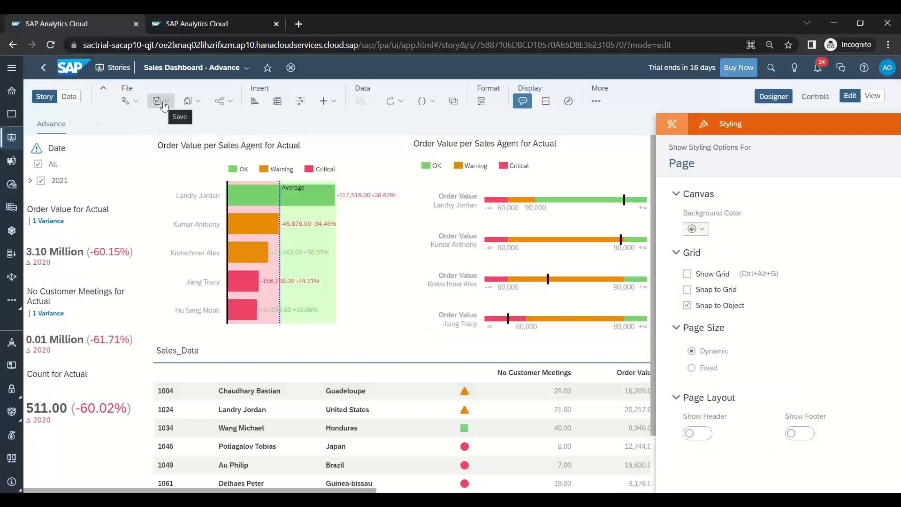
- In the story preferences, apply to all pages, lanes and tiles and set a vertical blue-to-pink gradient as the responsive page background
{"action": "left_click", "coordinate": [126, 102]}
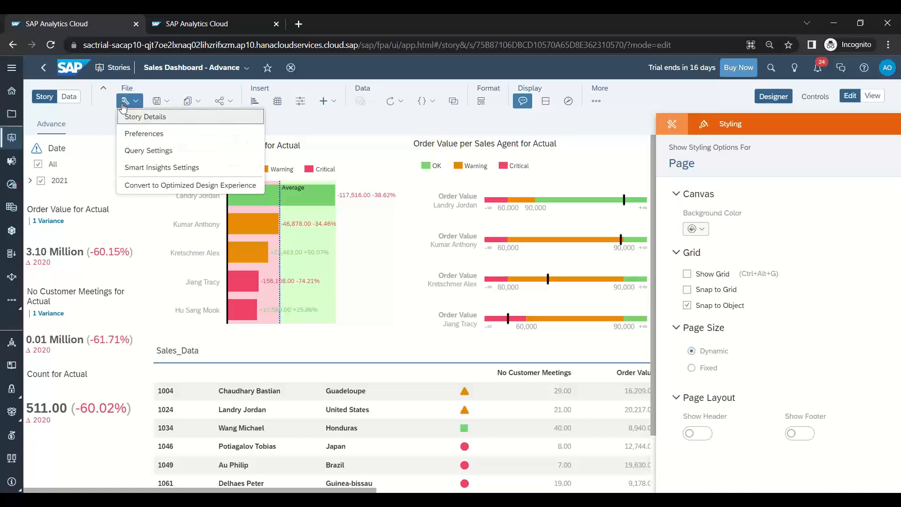
{"action": "left_click", "coordinate": [148, 134]}
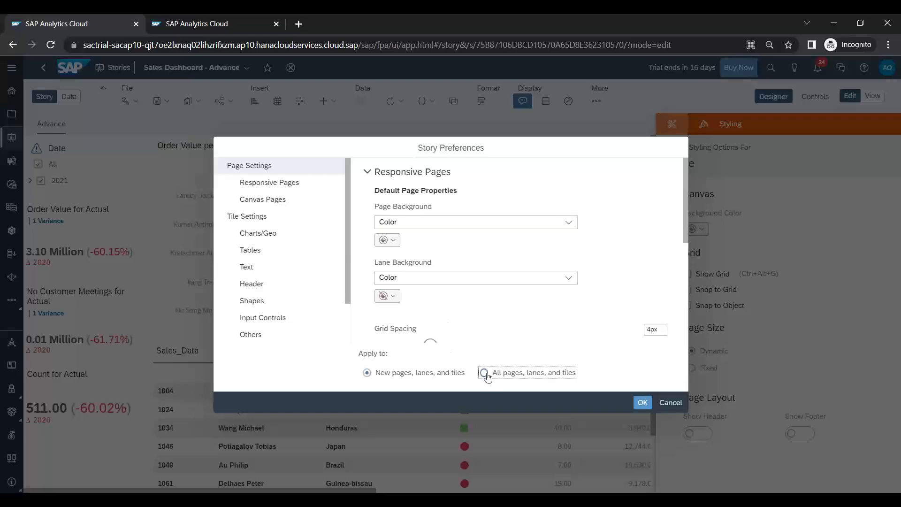
{"action": "left_click", "coordinate": [442, 226]}
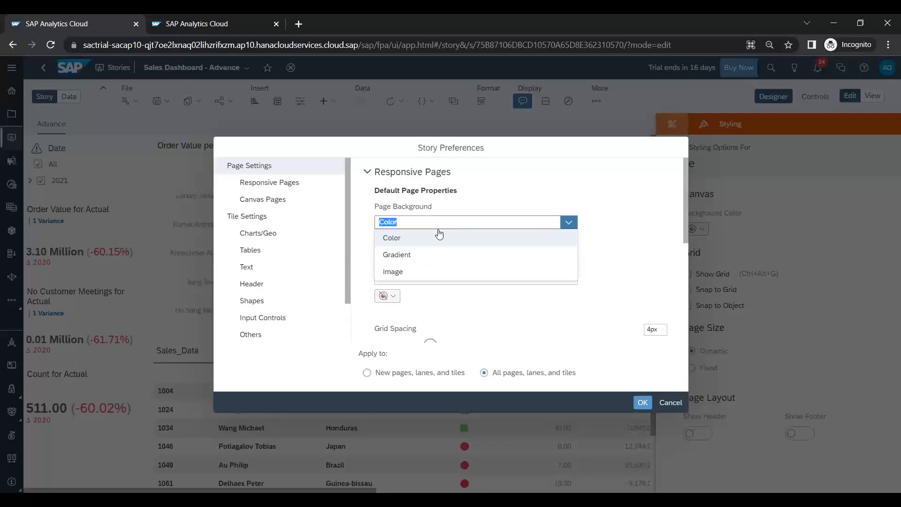
{"action": "left_click", "coordinate": [424, 256]}
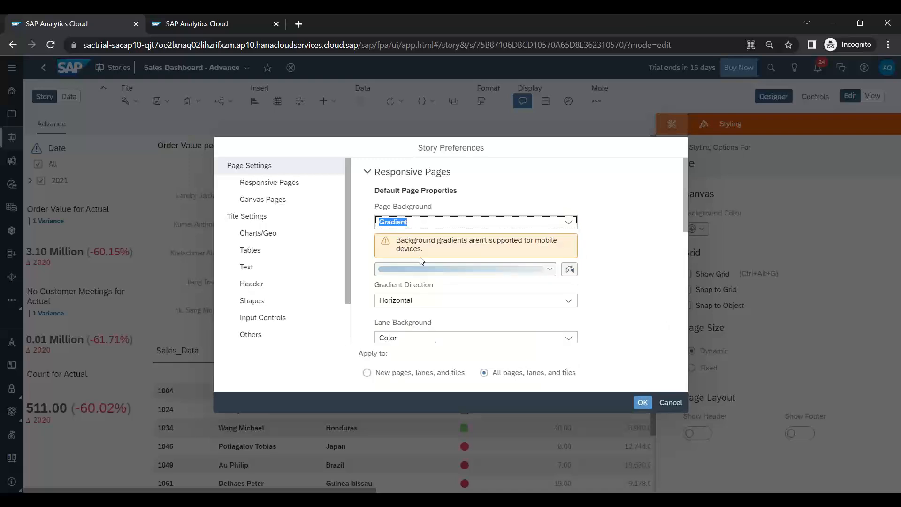
{"action": "left_click", "coordinate": [549, 269]}
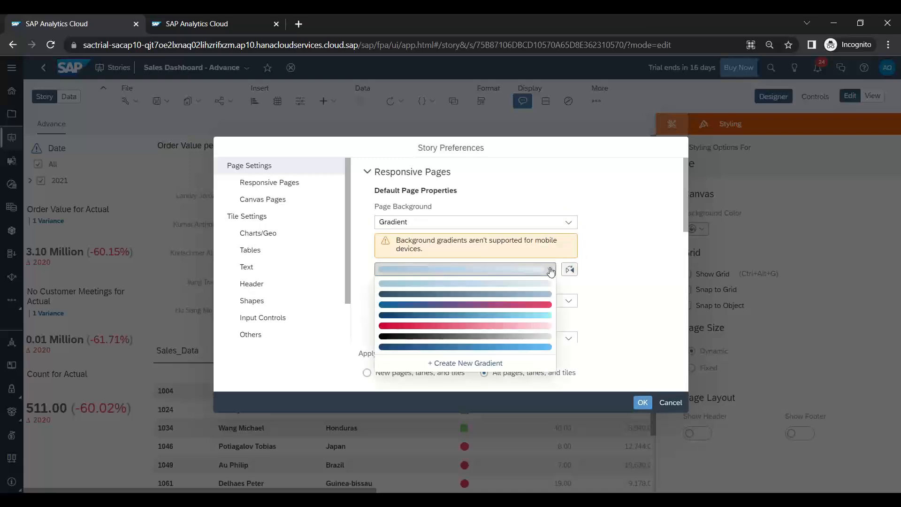
{"action": "left_click", "coordinate": [502, 306]}
{"action": "left_click", "coordinate": [506, 306]}
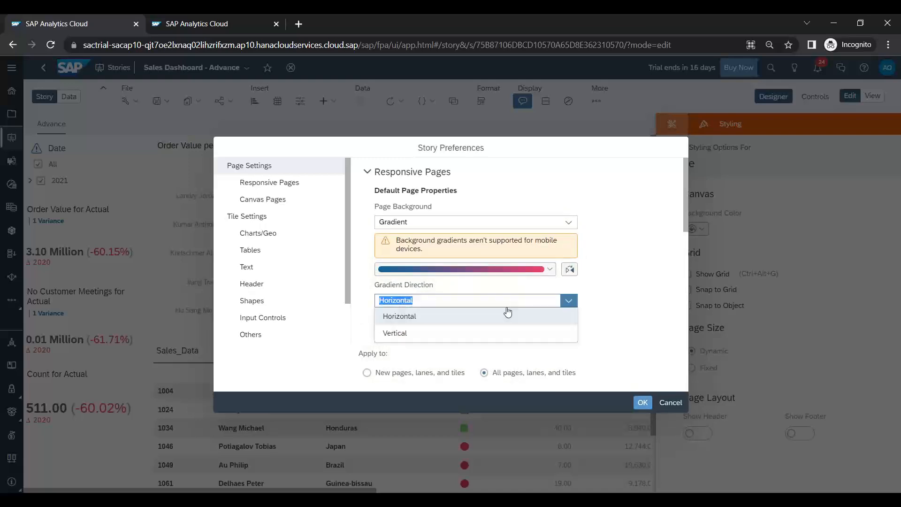
{"action": "left_click", "coordinate": [499, 333]}
{"action": "scroll", "coordinate": [599, 335], "scroll_direction": "down", "scroll_amount": 3}
{"action": "left_click", "coordinate": [470, 224]}
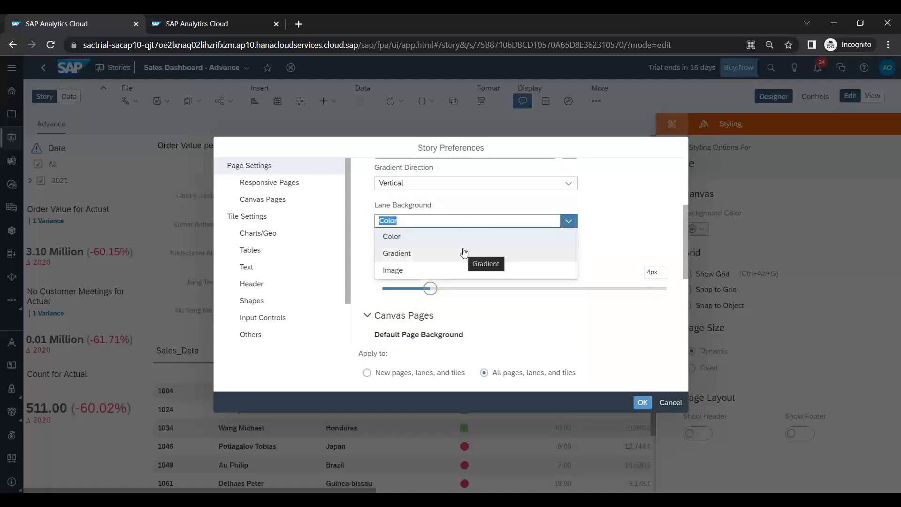
{"action": "left_click", "coordinate": [464, 252]}
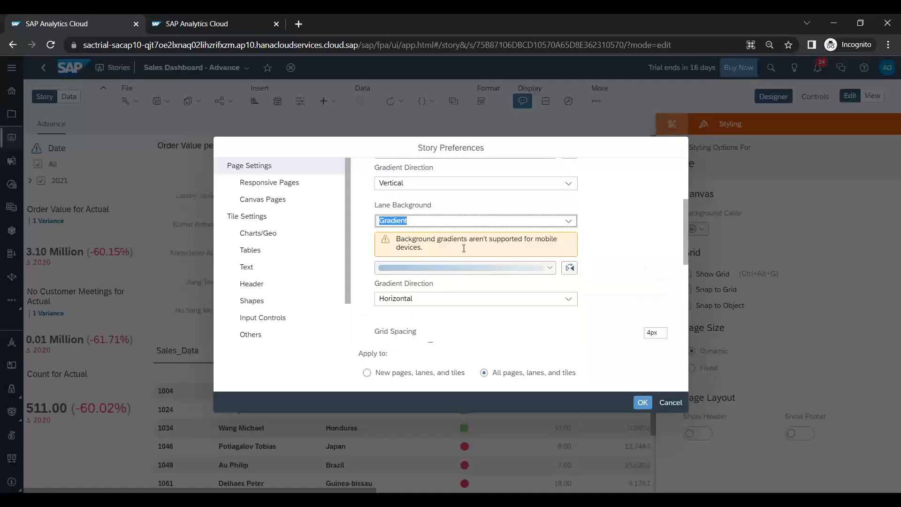
{"action": "left_click", "coordinate": [479, 221]}
{"action": "left_click", "coordinate": [477, 236]}
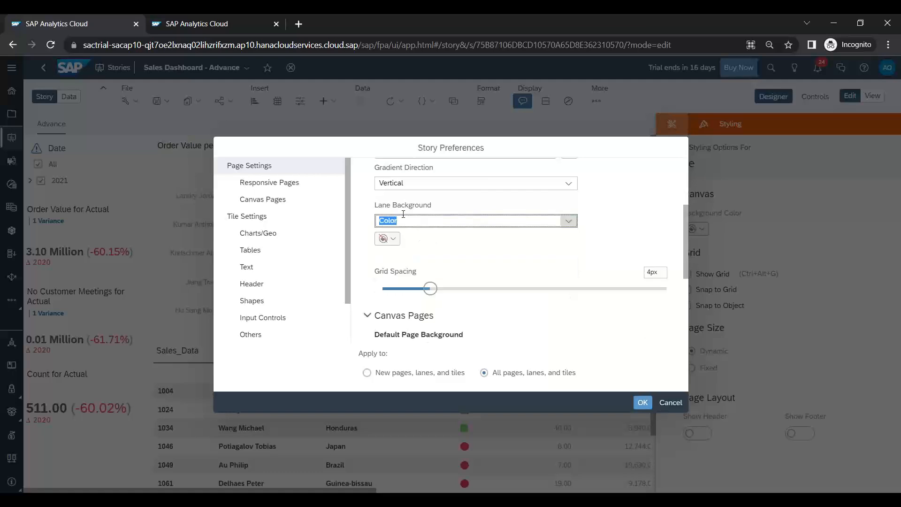
- Set the default text color to near-white for charts and for tables in the story preferences
{"action": "left_click", "coordinate": [267, 237]}
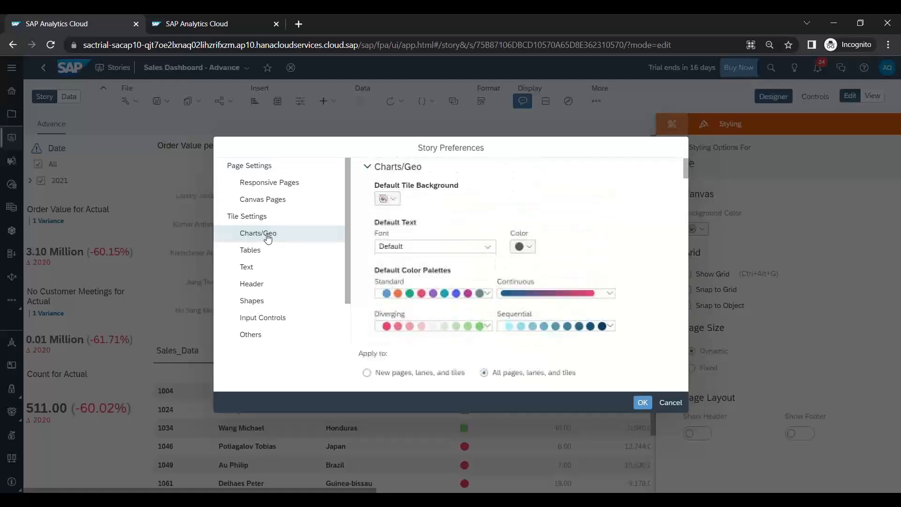
{"action": "left_click", "coordinate": [534, 254]}
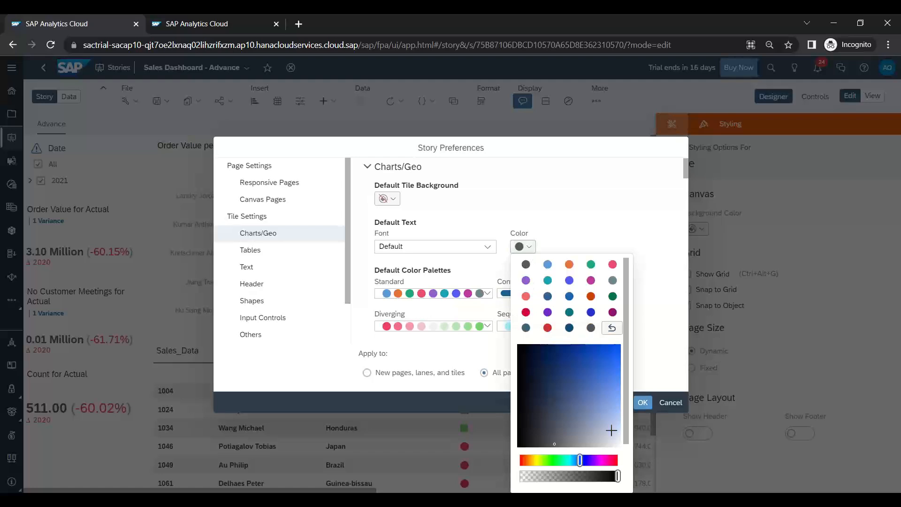
{"action": "left_click", "coordinate": [656, 357]}
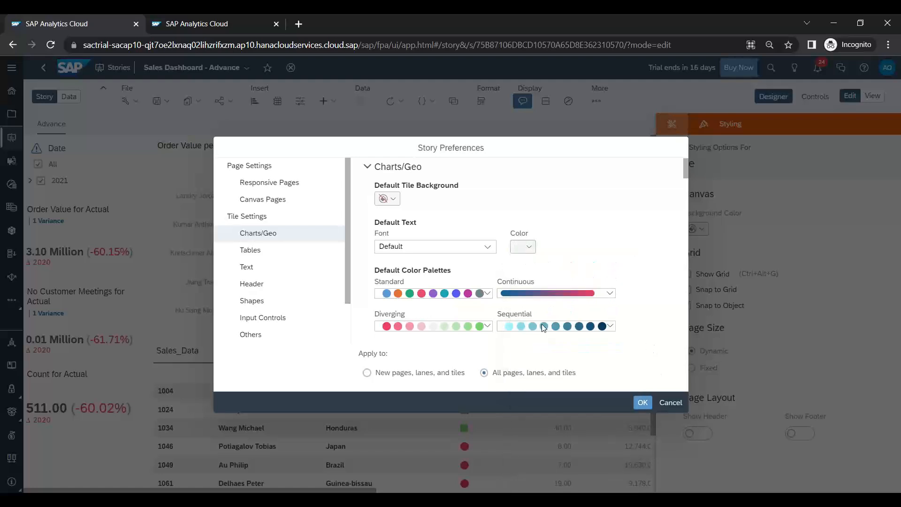
{"action": "left_click", "coordinate": [324, 252]}
{"action": "left_click", "coordinate": [523, 281]}
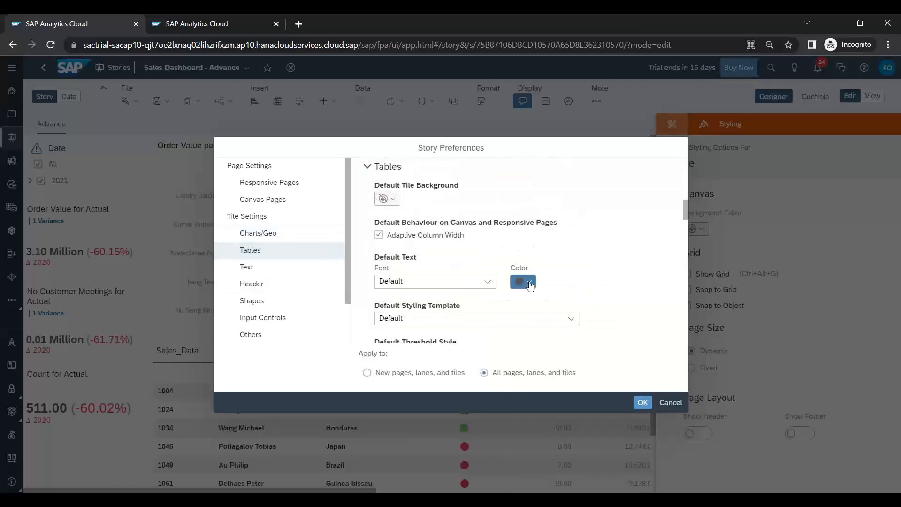
{"action": "left_click", "coordinate": [645, 279]}
- Set the default text color to near-white for text tiles in the story preferences
{"action": "left_click", "coordinate": [297, 272]}
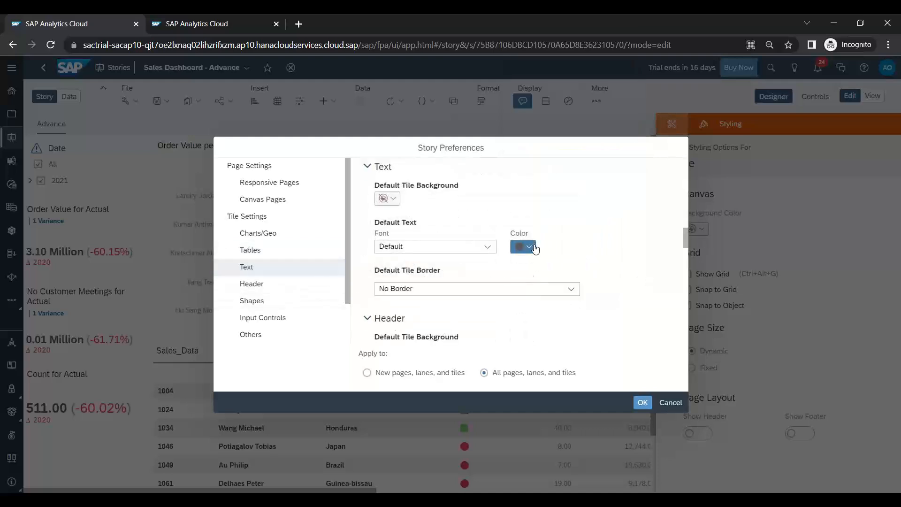
{"action": "left_click", "coordinate": [523, 247]}
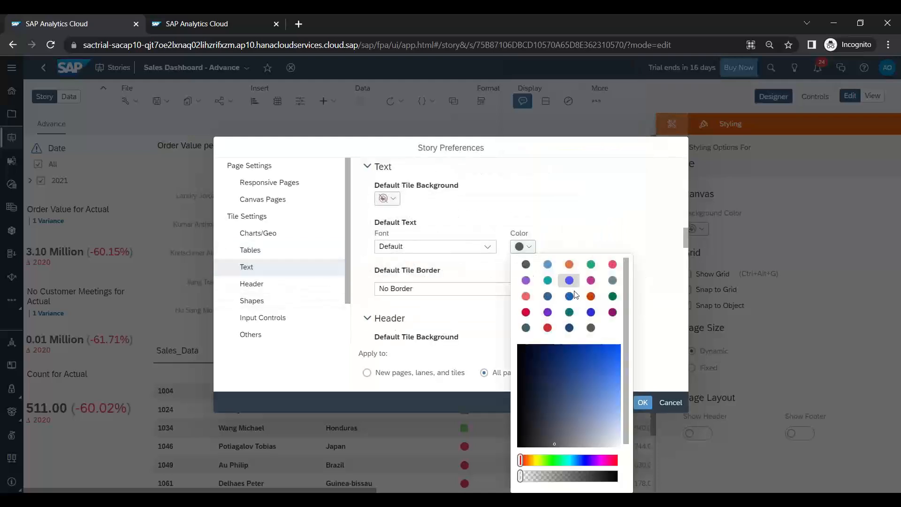
{"action": "left_click", "coordinate": [647, 360]}
- Set the default header text color to near-white and apply the story preferences
{"action": "left_click", "coordinate": [263, 283]}
{"action": "left_click", "coordinate": [570, 251]}
{"action": "left_click", "coordinate": [568, 250]}
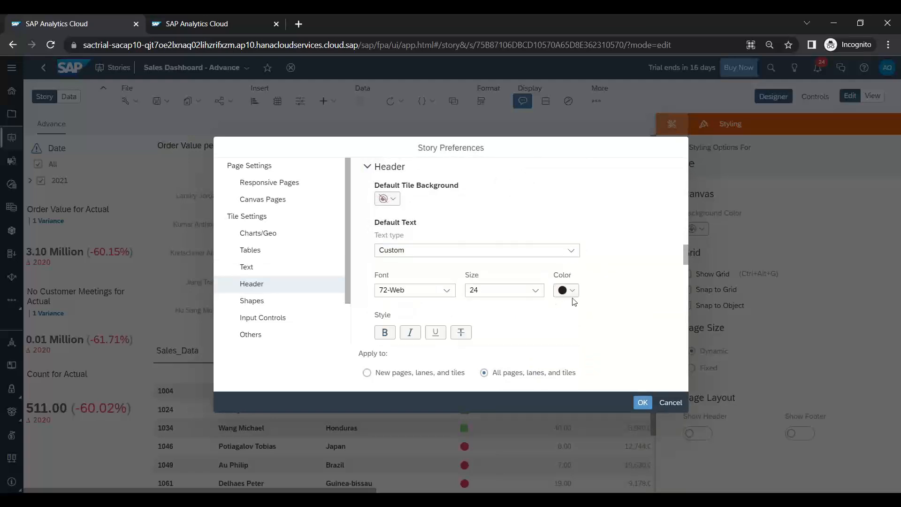
{"action": "left_click", "coordinate": [566, 291]}
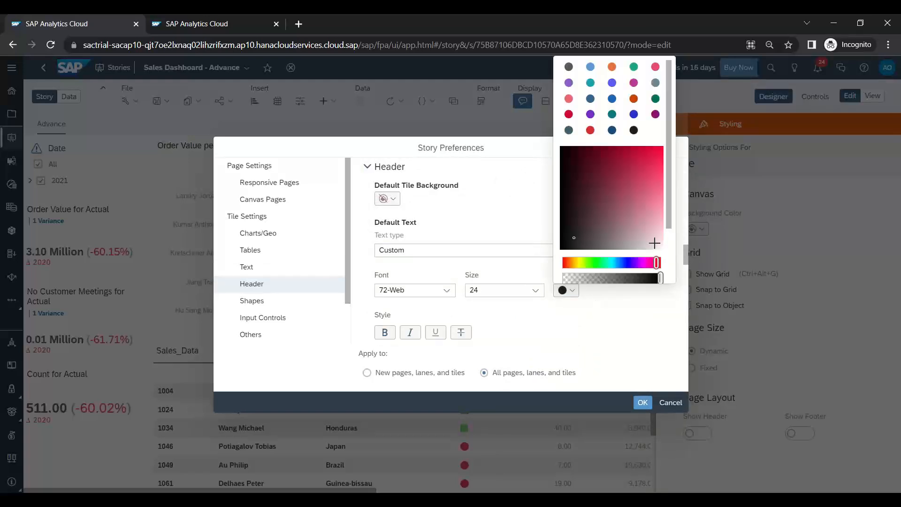
{"action": "left_click", "coordinate": [575, 334]}
{"action": "left_click", "coordinate": [316, 306]}
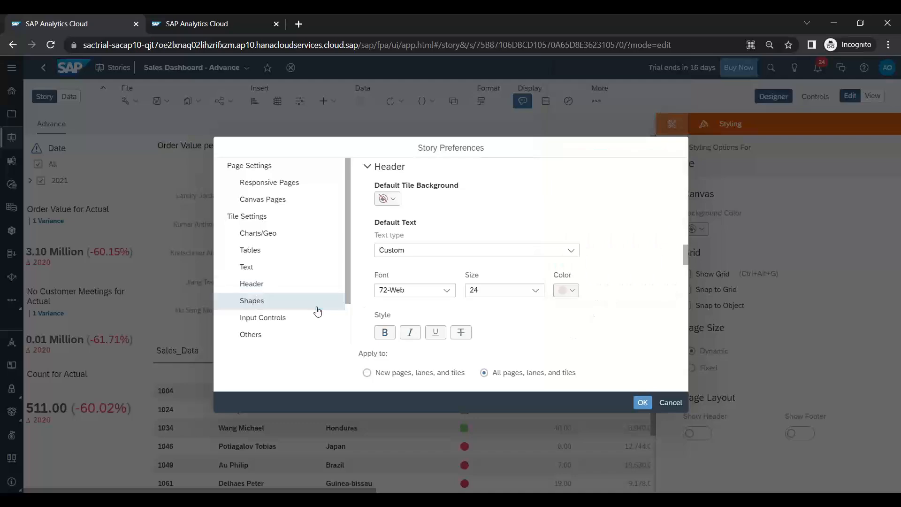
{"action": "left_click", "coordinate": [642, 403]}
{"action": "left_click", "coordinate": [592, 305]}
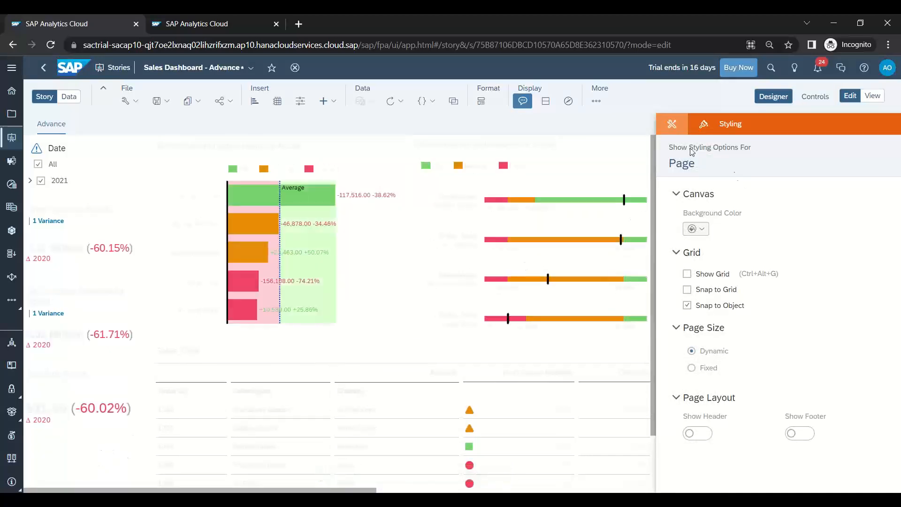
- Set the page's canvas background color to dark blue and hide the Designer to review the dashboard
{"action": "left_click", "coordinate": [697, 229]}
{"action": "left_click", "coordinate": [714, 309]}
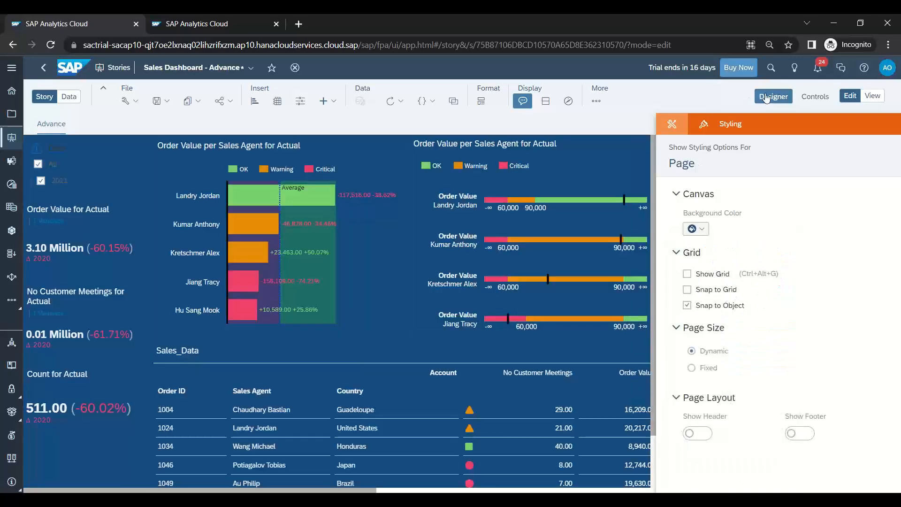
{"action": "left_click", "coordinate": [766, 97]}
{"action": "scroll", "coordinate": [400, 383], "scroll_direction": "down", "scroll_amount": 2}
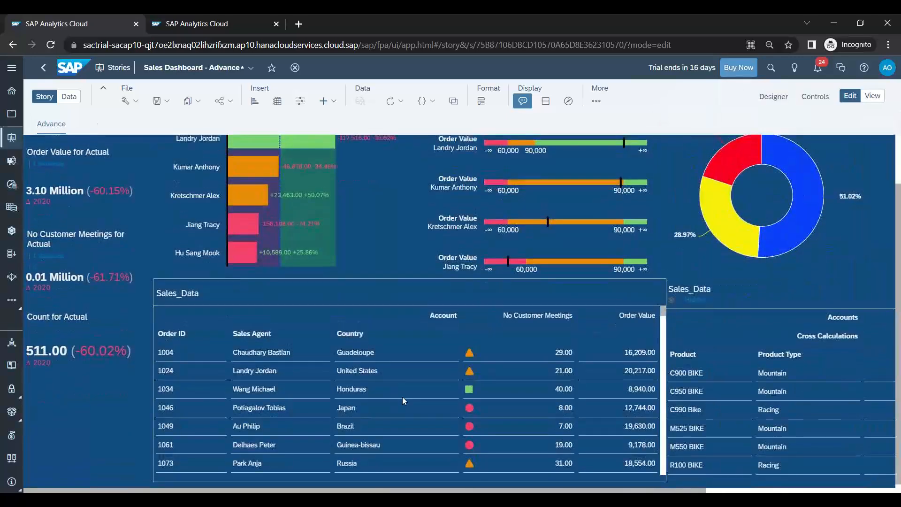
{"action": "scroll", "coordinate": [402, 396], "scroll_direction": "up", "scroll_amount": 2}
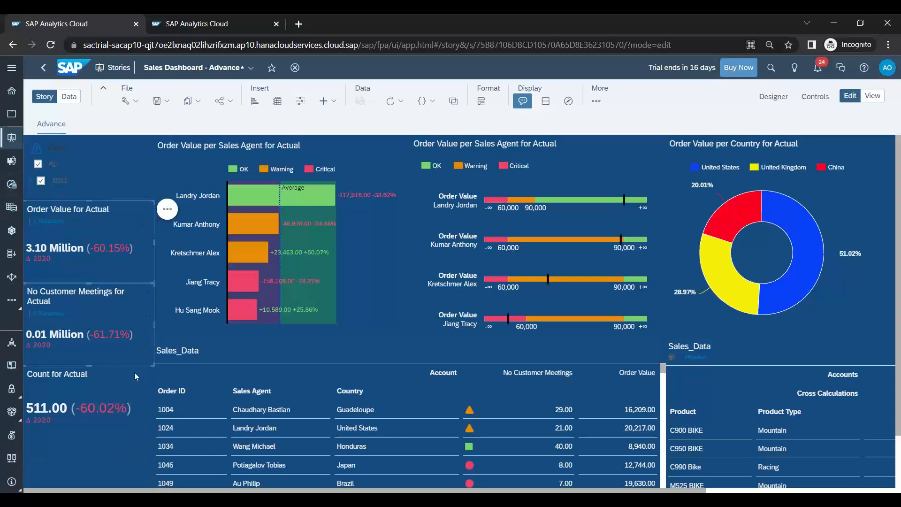
- Move the KPI tiles further down the page and place a clock in the freed space beneath the Date filter
{"action": "left_click_drag", "start_coordinate": [144, 360], "coordinate": [143, 423]}
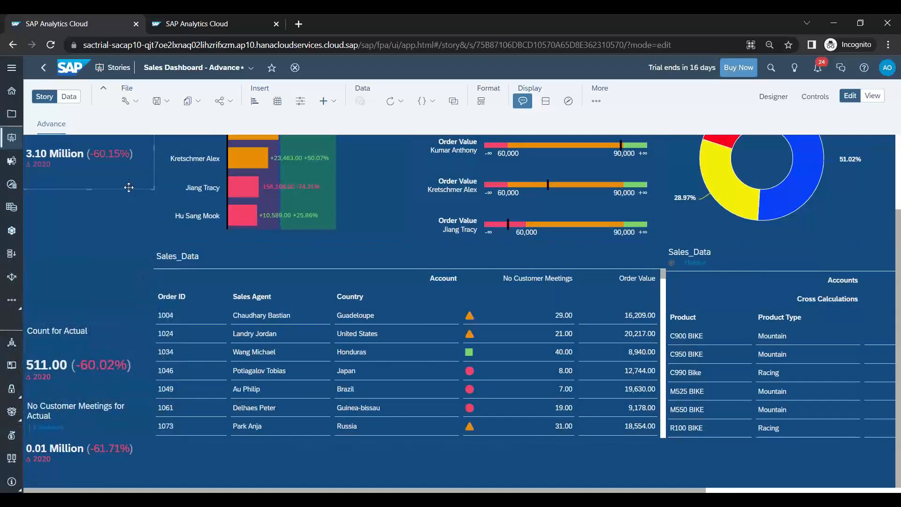
{"action": "scroll", "coordinate": [133, 254], "scroll_direction": "up", "scroll_amount": 2}
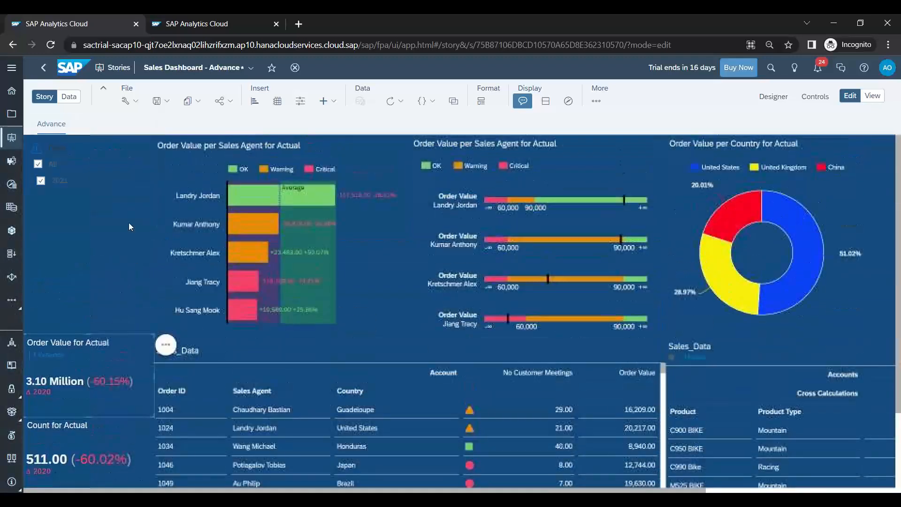
{"action": "left_click", "coordinate": [328, 103]}
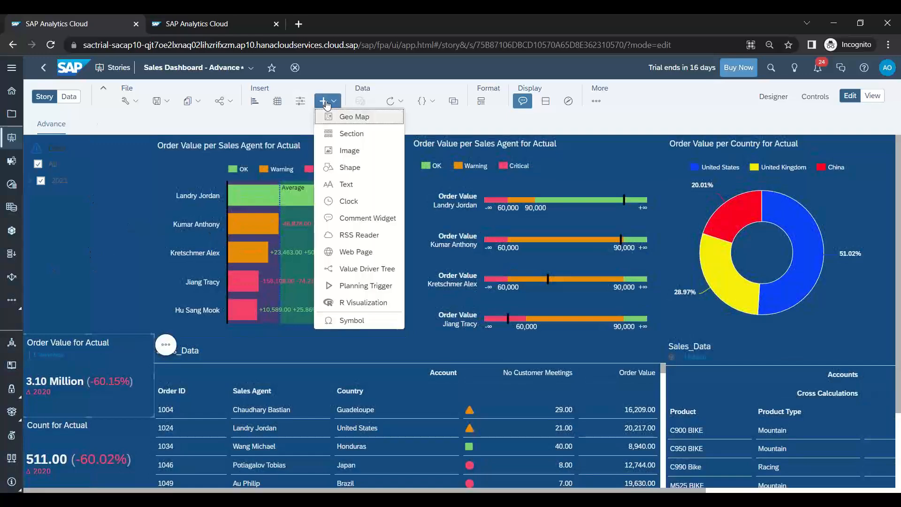
{"action": "left_click", "coordinate": [356, 203]}
{"action": "left_click_drag", "start_coordinate": [881, 336], "coordinate": [137, 254]}
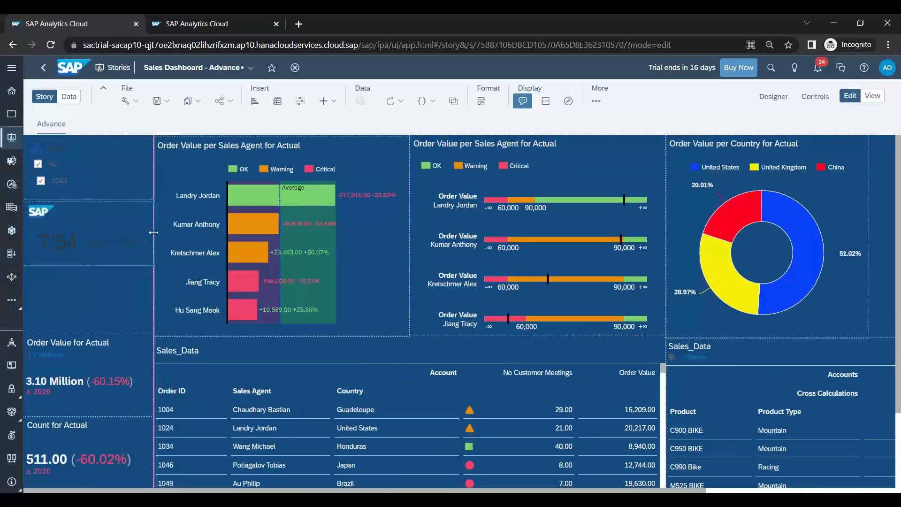
- Hide the logo on the clock and give its widget an orange background color
{"action": "left_click", "coordinate": [773, 96]}
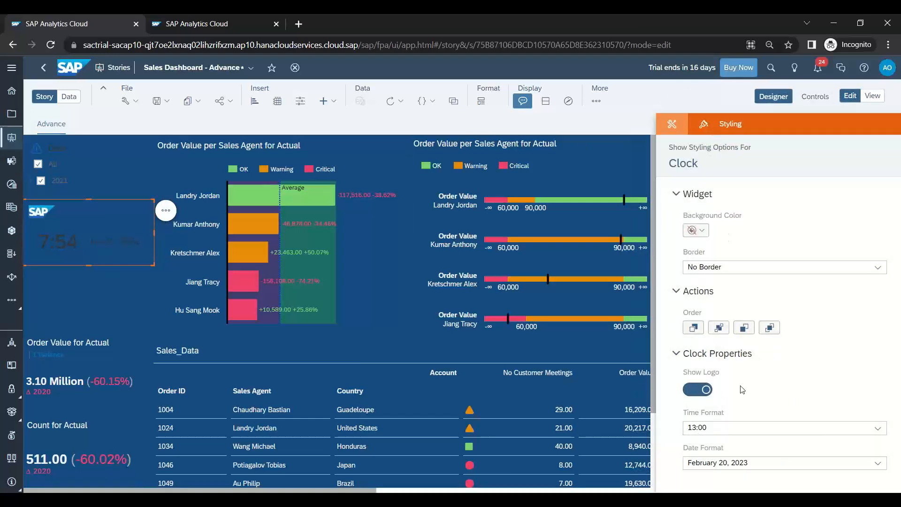
{"action": "left_click", "coordinate": [703, 397]}
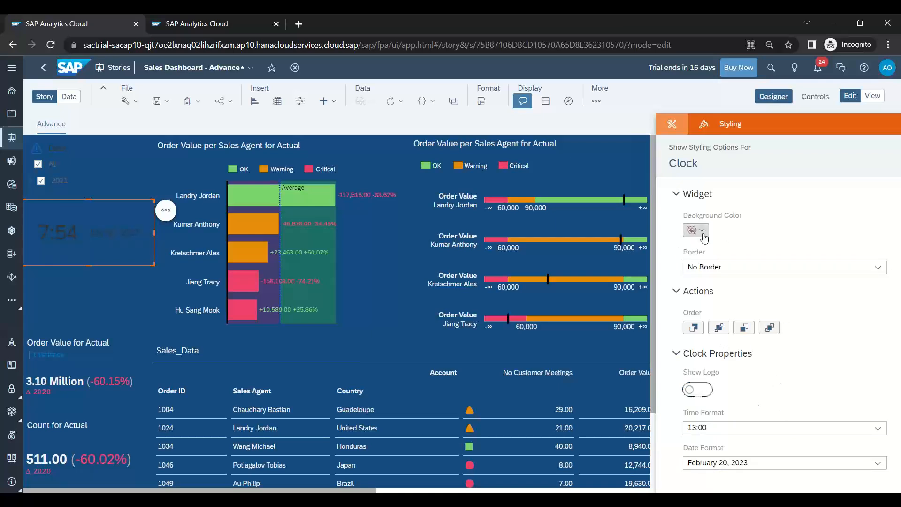
{"action": "left_click", "coordinate": [705, 232]}
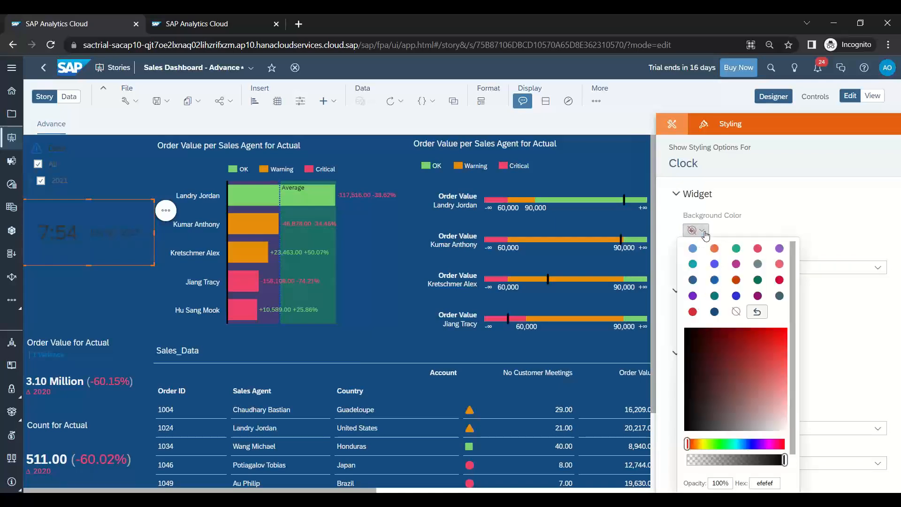
{"action": "left_click", "coordinate": [734, 313]}
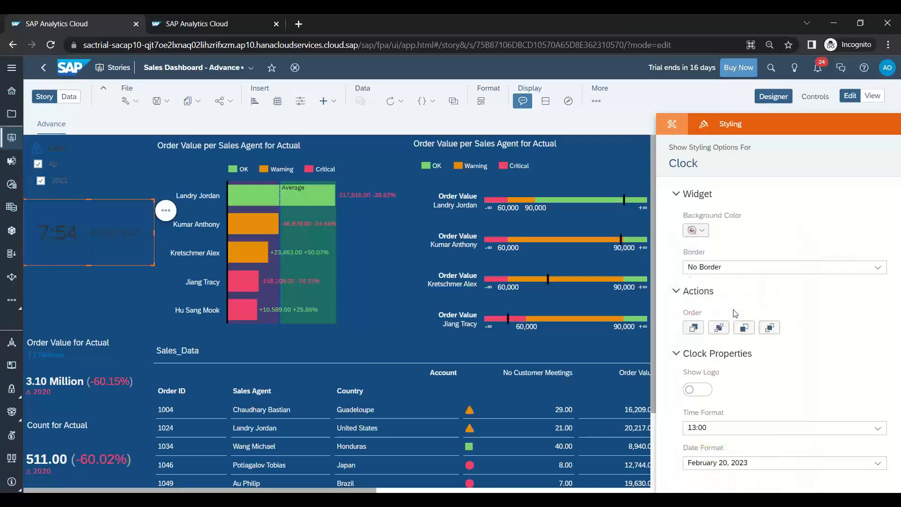
{"action": "left_click", "coordinate": [703, 232]}
{"action": "left_click", "coordinate": [714, 249]}
{"action": "left_click", "coordinate": [69, 284]}
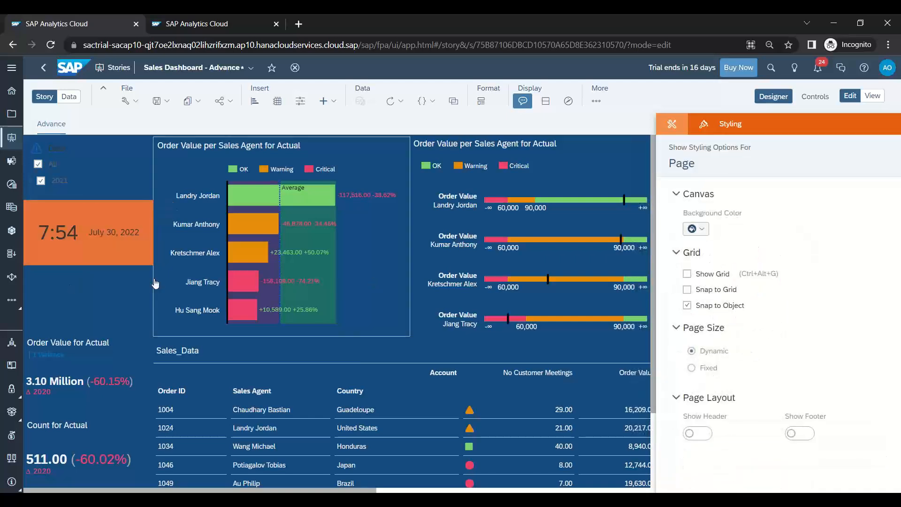
- Insert an image widget and upload anubhav logo.png from the SAC Batch images folder into its image library
{"action": "left_click", "coordinate": [335, 104]}
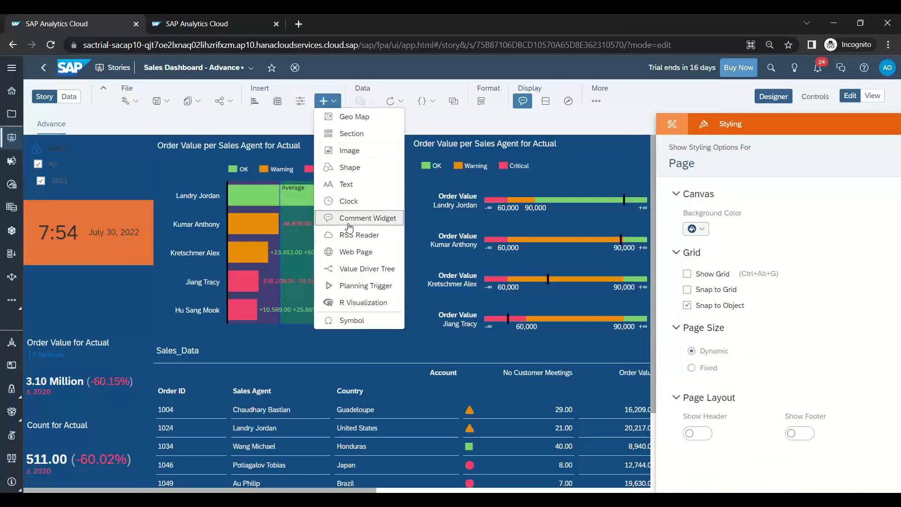
{"action": "left_click", "coordinate": [360, 151]}
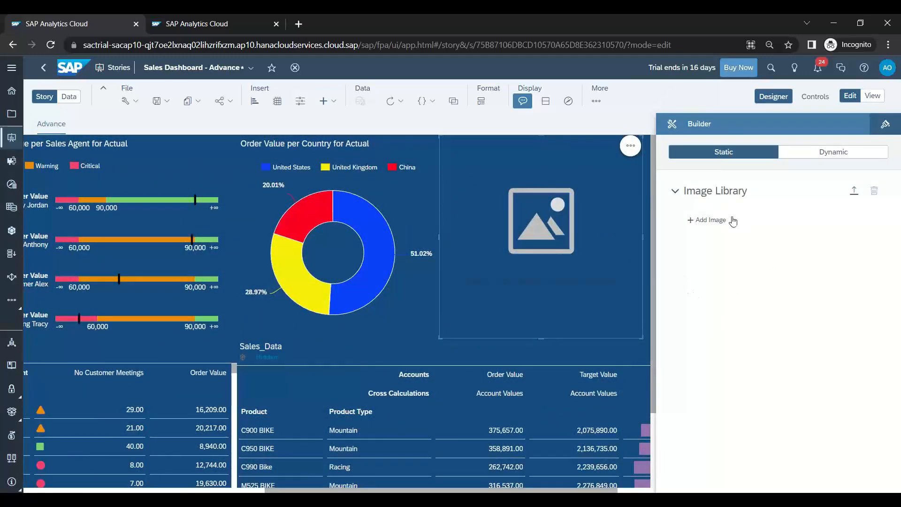
{"action": "left_click", "coordinate": [721, 222]}
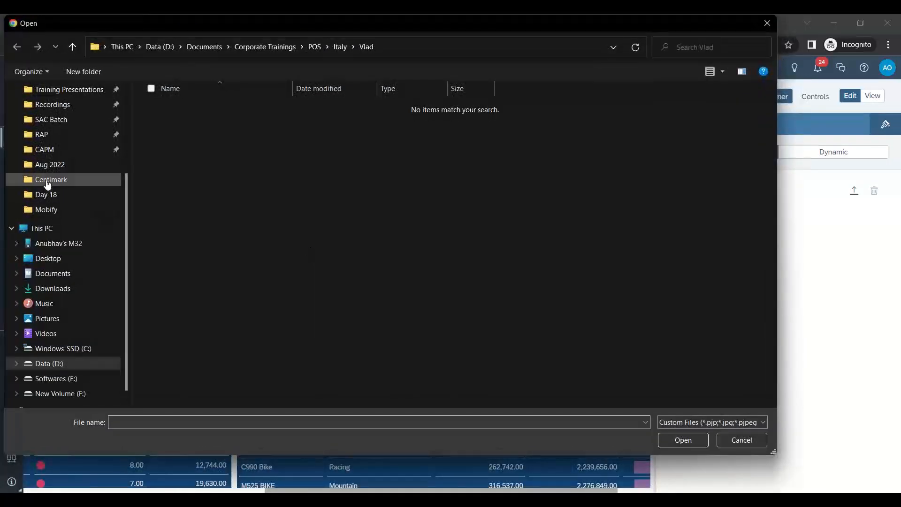
{"action": "scroll", "coordinate": [49, 186], "scroll_direction": "up", "scroll_amount": 2}
{"action": "left_click", "coordinate": [62, 209]}
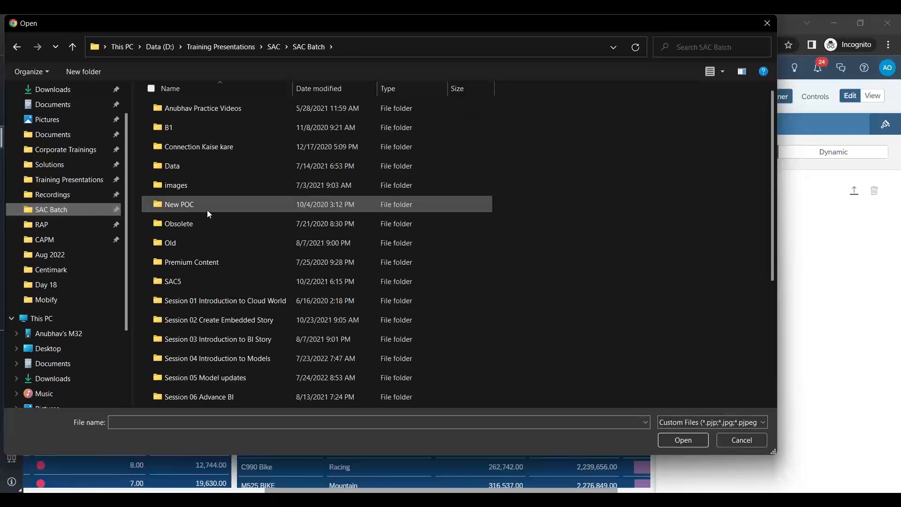
{"action": "double_click", "coordinate": [184, 180]}
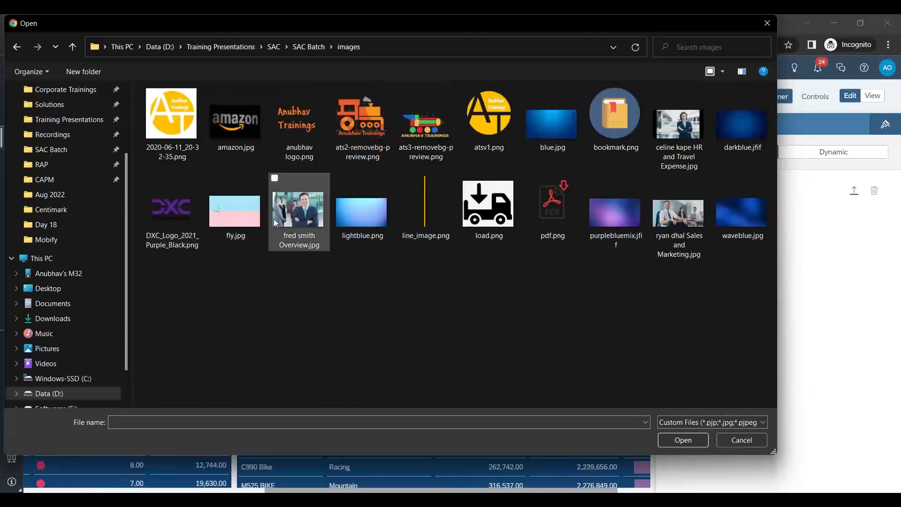
{"action": "left_click", "coordinate": [367, 134]}
{"action": "key", "text": "Left"}
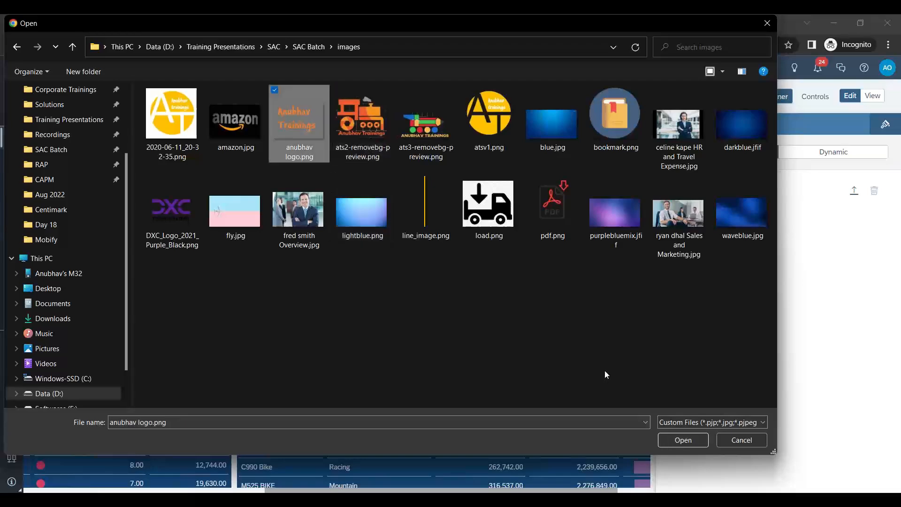
{"action": "left_click", "coordinate": [693, 442]}
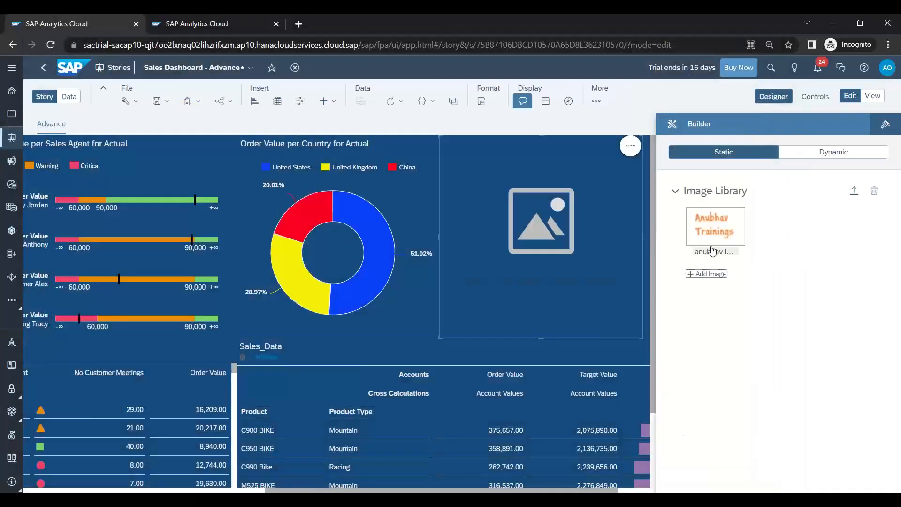
- Assign the uploaded logo to the image widget, then shrink and fit it between the clock and the Order Value KPI
{"action": "left_click", "coordinate": [716, 240]}
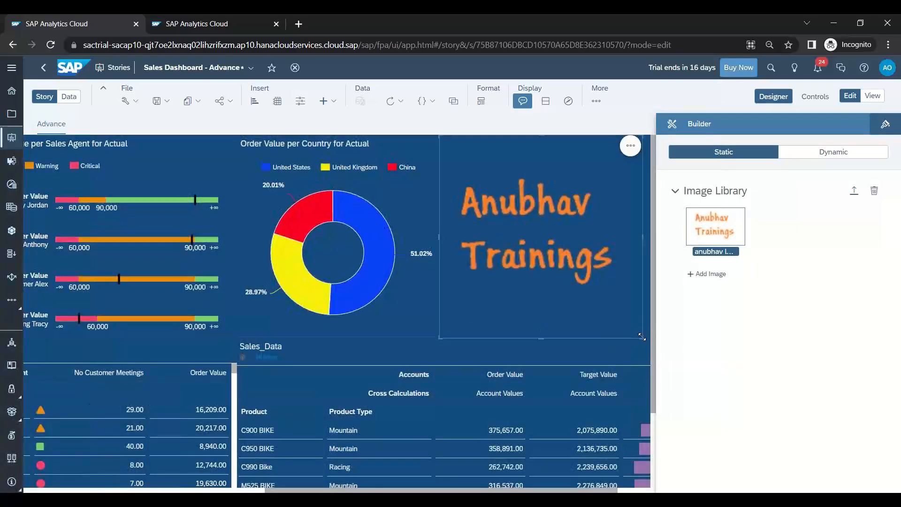
{"action": "left_click_drag", "start_coordinate": [641, 337], "coordinate": [166, 211]}
{"action": "left_click_drag", "start_coordinate": [11, 306], "coordinate": [153, 335]}
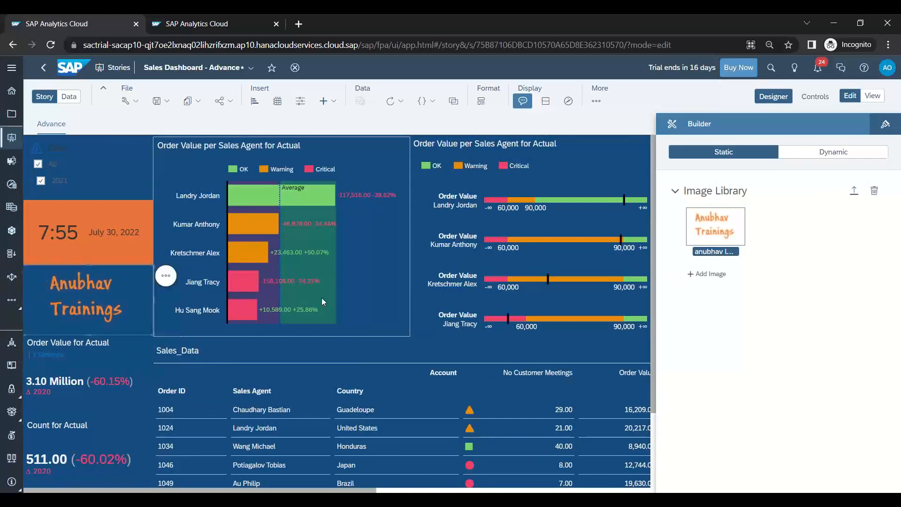
- Save the story and hide the Designer to show the full dashboard width
{"action": "left_click", "coordinate": [161, 100]}
{"action": "left_click", "coordinate": [165, 121]}
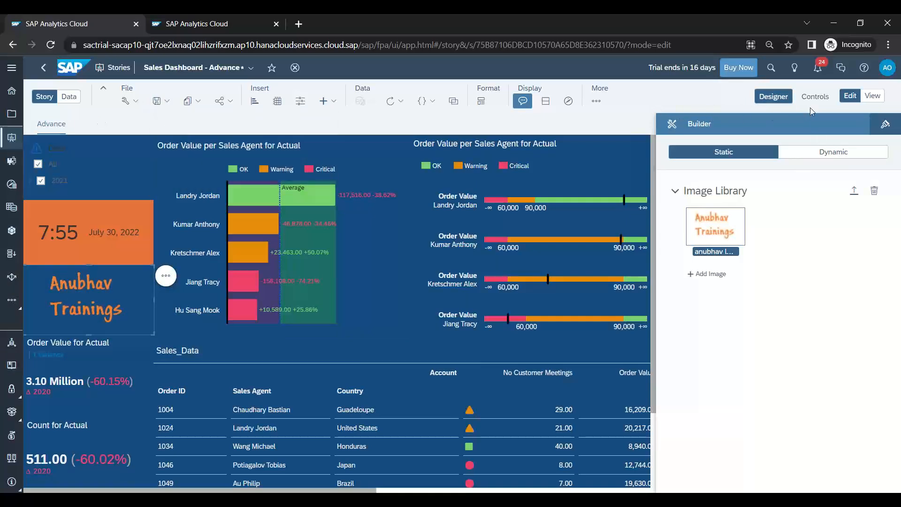
{"action": "left_click", "coordinate": [779, 97]}
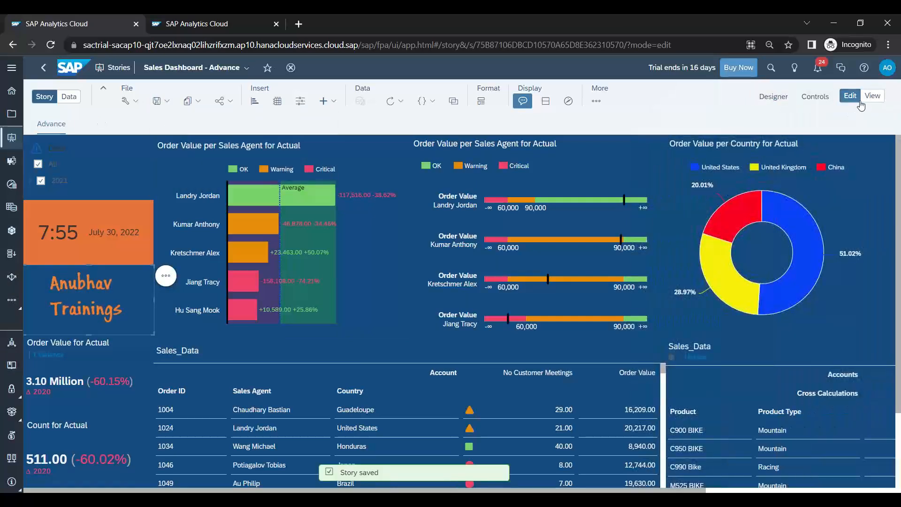
- Review the dashboard's charts and tables in view mode and return to edit mode
{"action": "left_click", "coordinate": [876, 98]}
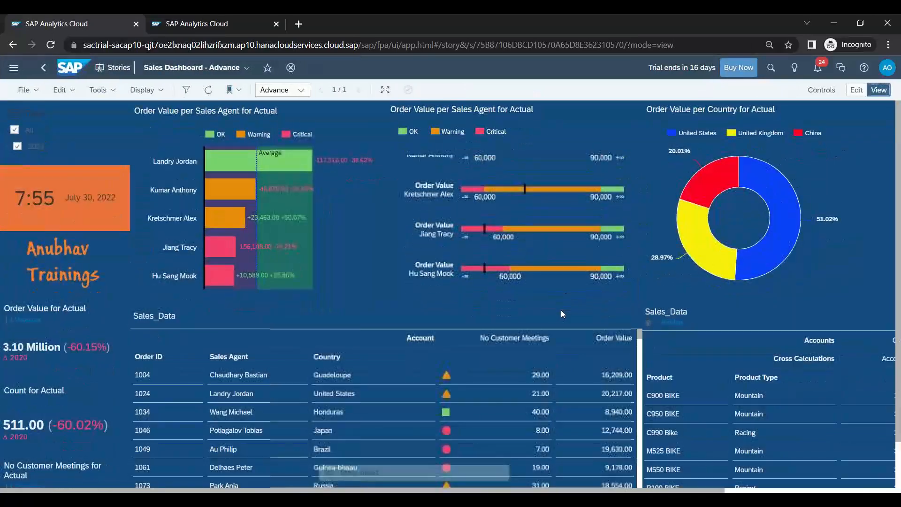
{"action": "scroll", "coordinate": [727, 379], "scroll_direction": "down", "scroll_amount": 2}
{"action": "scroll", "coordinate": [600, 448], "scroll_direction": "up", "scroll_amount": 1}
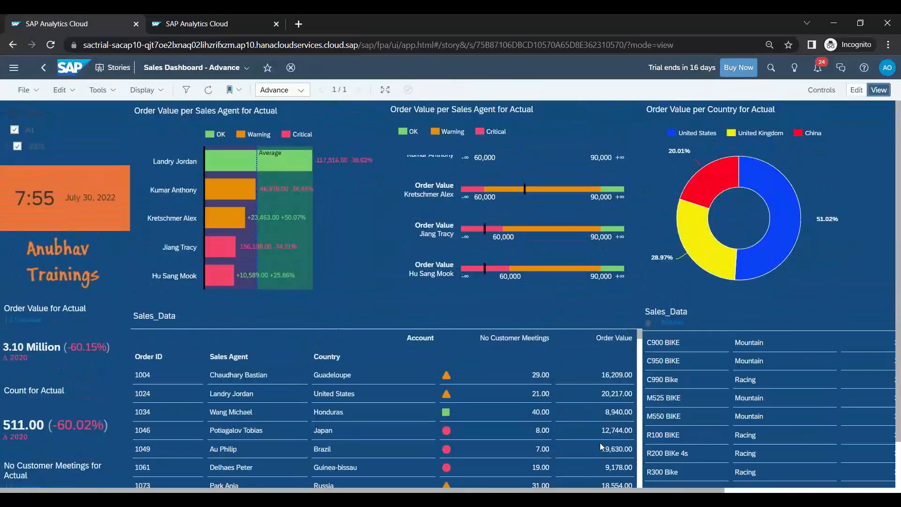
{"action": "left_click", "coordinate": [856, 90]}
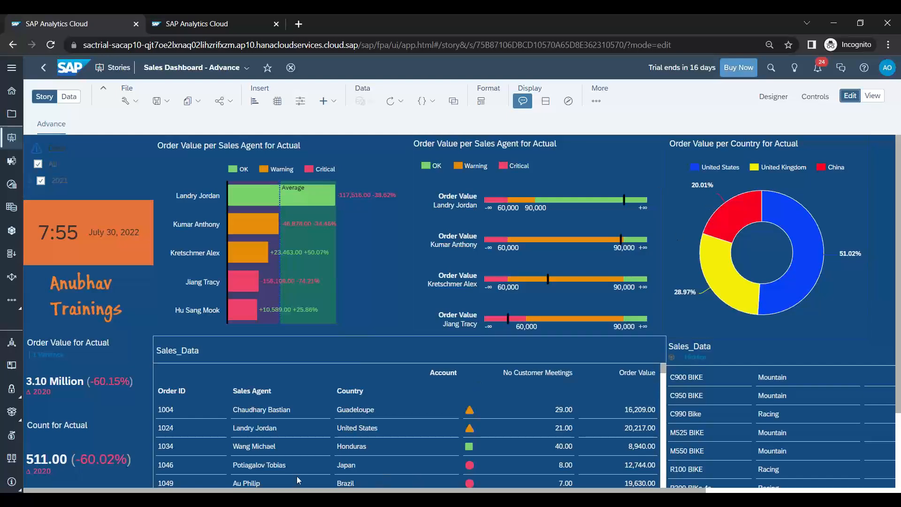
- Switch to the SAP Analytics Cloud Training presentation in PowerPoint and show blank slide 44
{"action": "key", "text": "alt+Tab"}
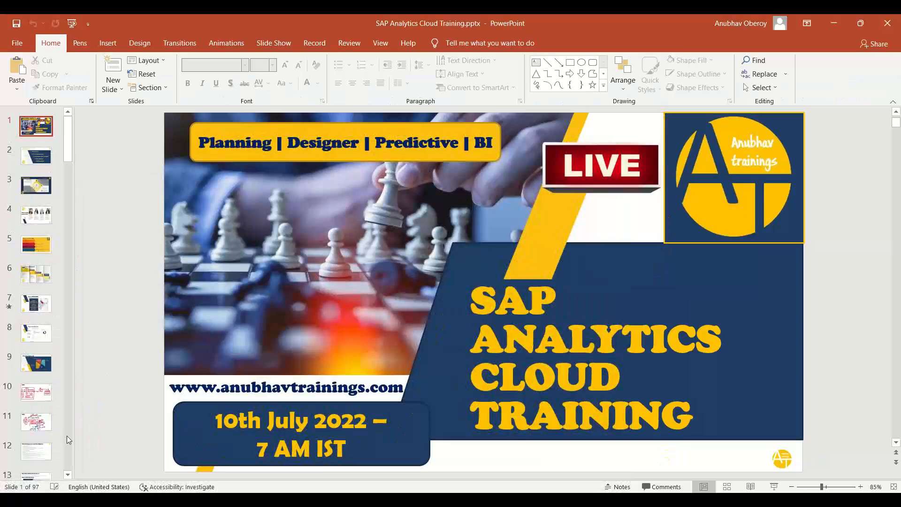
{"action": "scroll", "coordinate": [68, 423], "scroll_direction": "down", "scroll_amount": 3}
{"action": "left_click_drag", "start_coordinate": [66, 332], "coordinate": [77, 277]}
{"action": "left_click", "coordinate": [44, 324]}
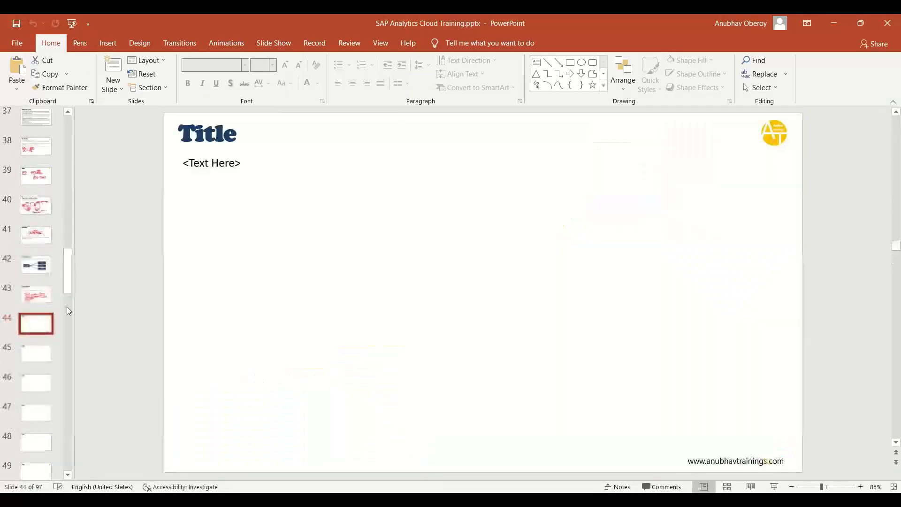
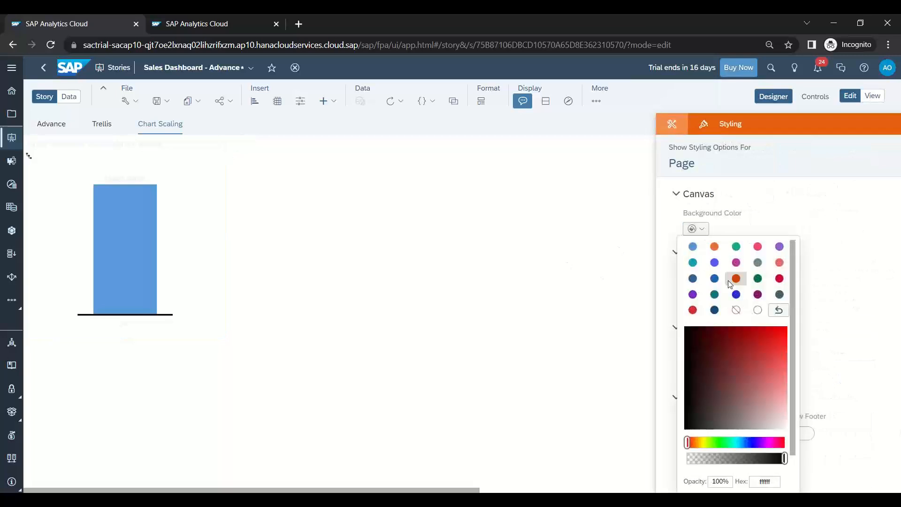
- Set the Chart Scaling page background to dark magenta and drill the chart's Customer dimension to Level 3
{"action": "left_click", "coordinate": [737, 294]}
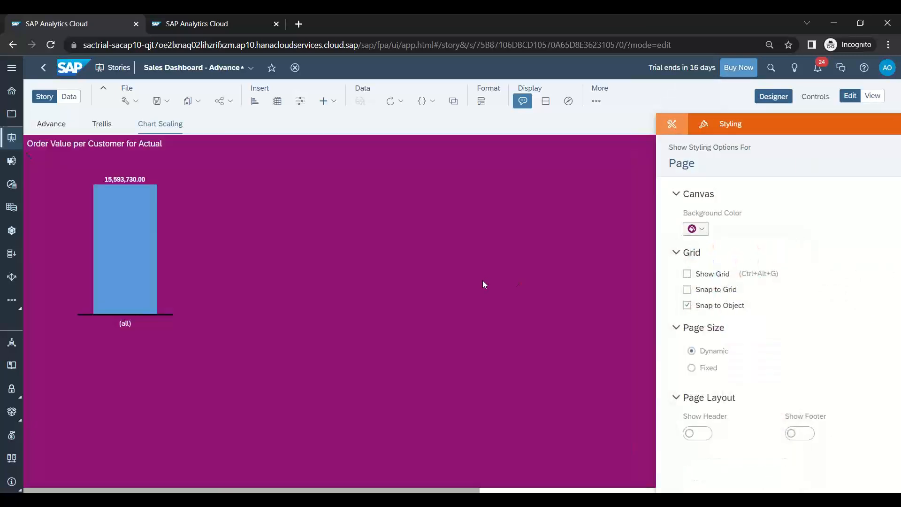
{"action": "mouse_move", "coordinate": [29, 159]}
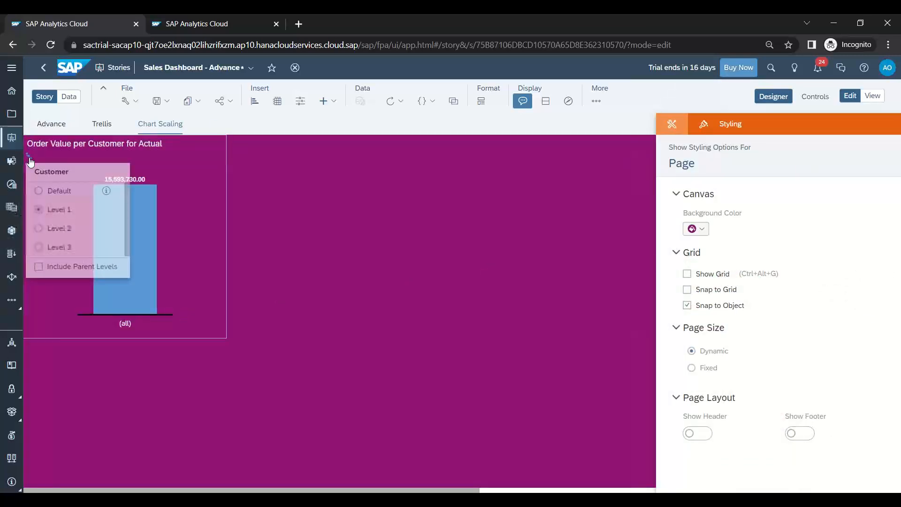
{"action": "left_click", "coordinate": [53, 247]}
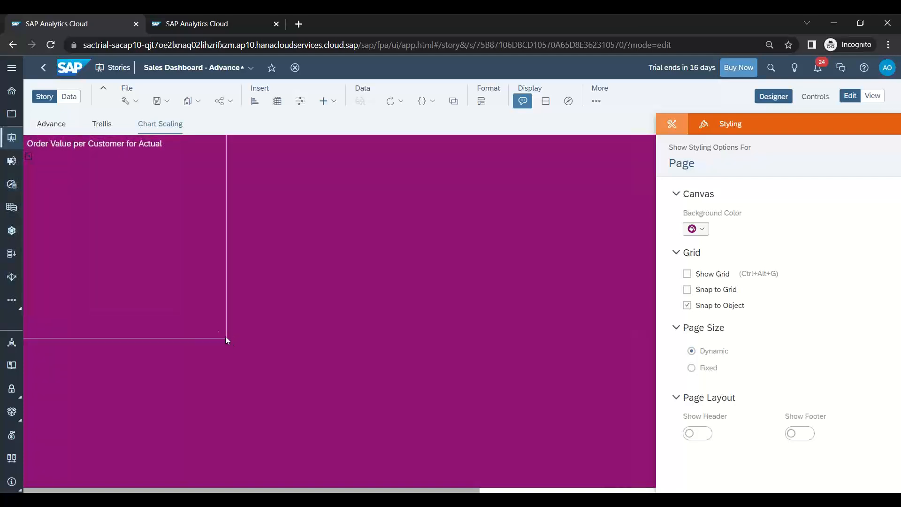
- Enlarge the customer chart and rank it to show the top 8 by Order Value across all dimensions
{"action": "left_click", "coordinate": [225, 339]}
{"action": "left_click_drag", "start_coordinate": [224, 339], "coordinate": [377, 388]}
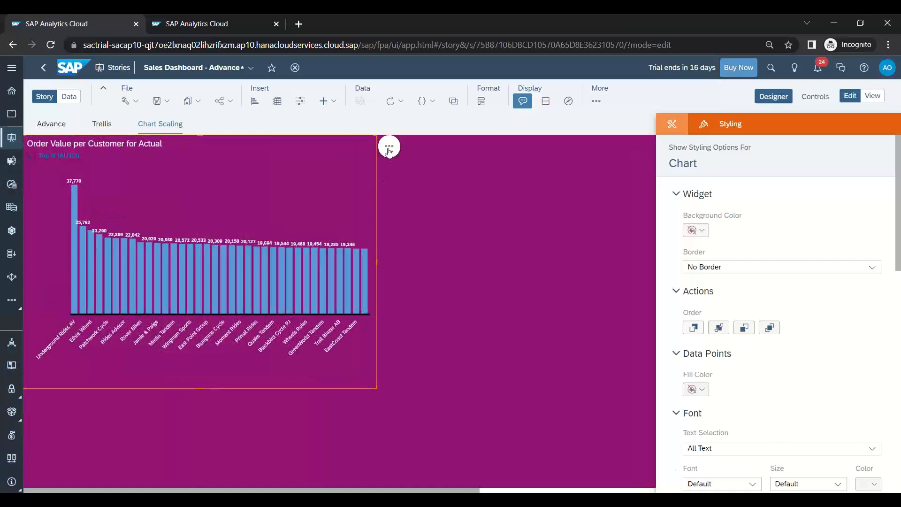
{"action": "left_click", "coordinate": [389, 146]}
{"action": "mouse_move", "coordinate": [488, 158]}
{"action": "mouse_move", "coordinate": [535, 158]}
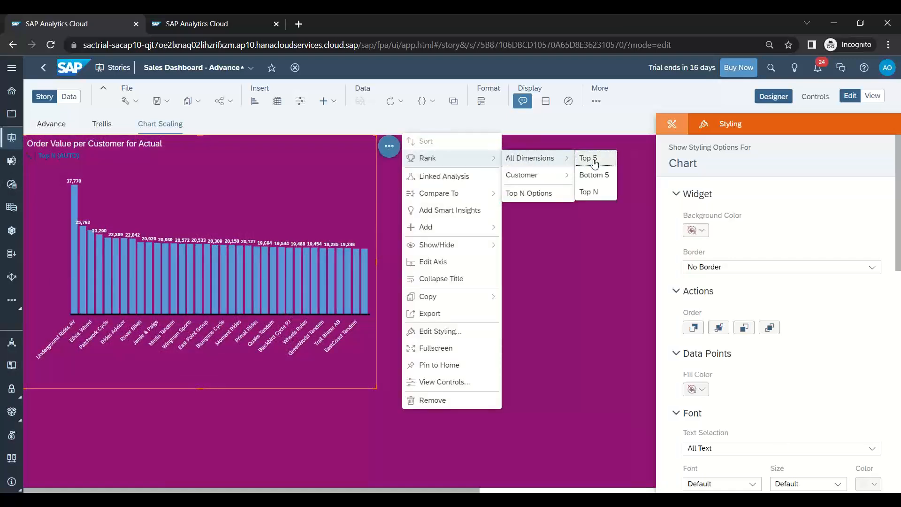
{"action": "left_click", "coordinate": [596, 192]}
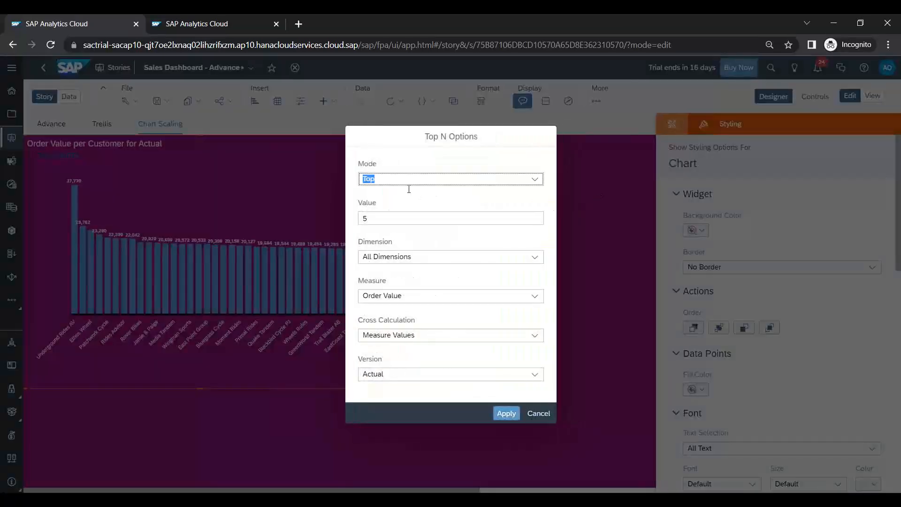
{"action": "left_click_drag", "start_coordinate": [381, 219], "coordinate": [343, 222]}
{"action": "type", "text": "8"}
{"action": "key", "text": "Return"}
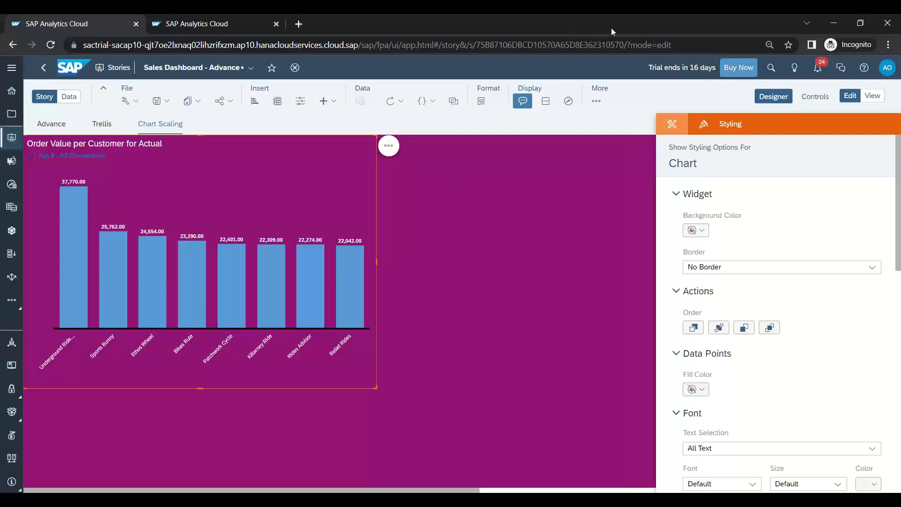
- Annotate the customer chart with green pen marks for 40k and 20, plus a horizontal line across the bars
{"action": "left_click", "coordinate": [629, 21]}
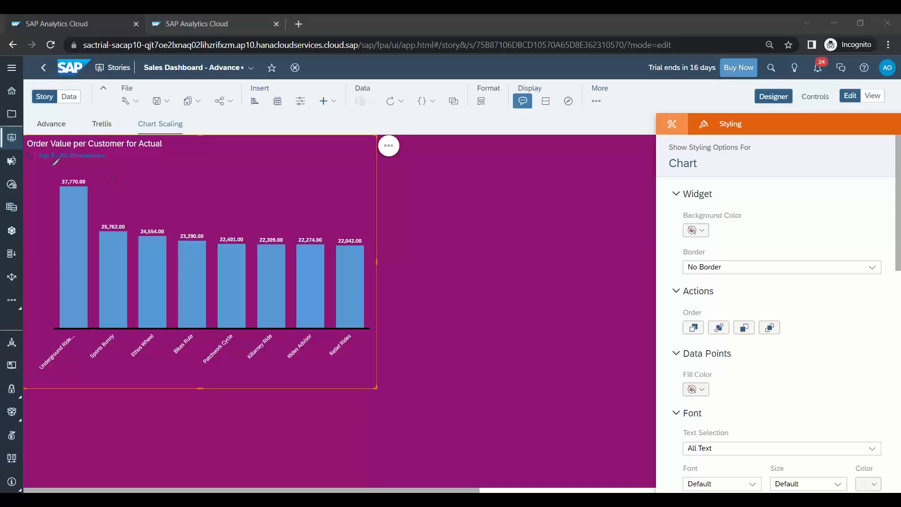
{"action": "mouse_move", "coordinate": [41, 168]}
{"action": "left_mouse_down"}
{"action": "mouse_move", "coordinate": [62, 168]}
{"action": "mouse_move", "coordinate": [72, 187]}
{"action": "left_mouse_up"}
{"action": "left_click_drag", "start_coordinate": [42, 258], "coordinate": [39, 254]}
{"action": "left_click_drag", "start_coordinate": [41, 248], "coordinate": [89, 259]}
{"action": "left_click_drag", "start_coordinate": [102, 259], "coordinate": [269, 255]}
{"action": "mouse_move", "coordinate": [75, 160]}
{"action": "left_mouse_down"}
{"action": "mouse_move", "coordinate": [72, 167]}
{"action": "mouse_move", "coordinate": [80, 165]}
{"action": "left_mouse_up"}
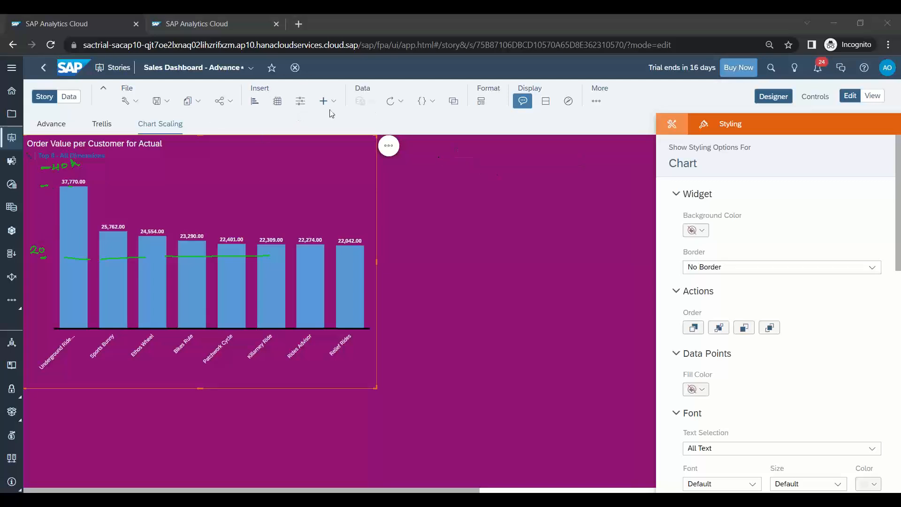
- Insert a larger chart beside the customer chart and add Order Value as its measure
{"action": "left_click", "coordinate": [255, 101]}
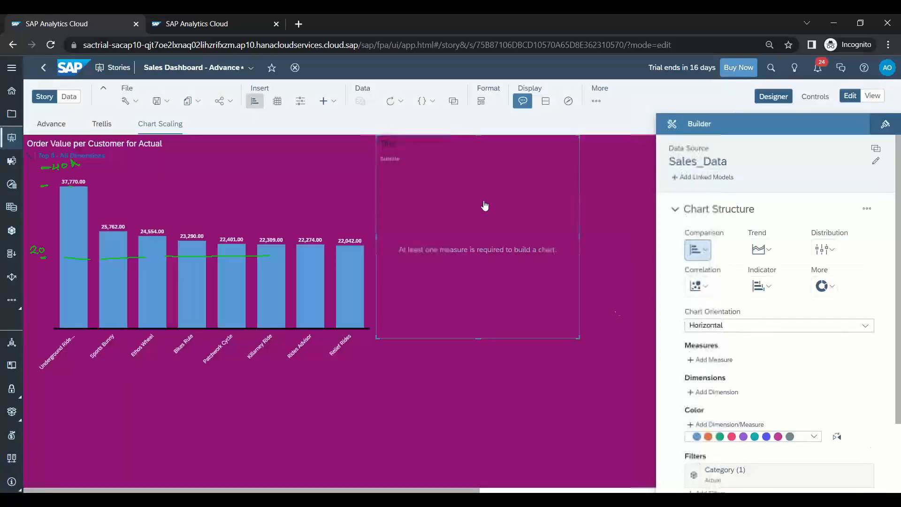
{"action": "left_click_drag", "start_coordinate": [583, 343], "coordinate": [539, 388]}
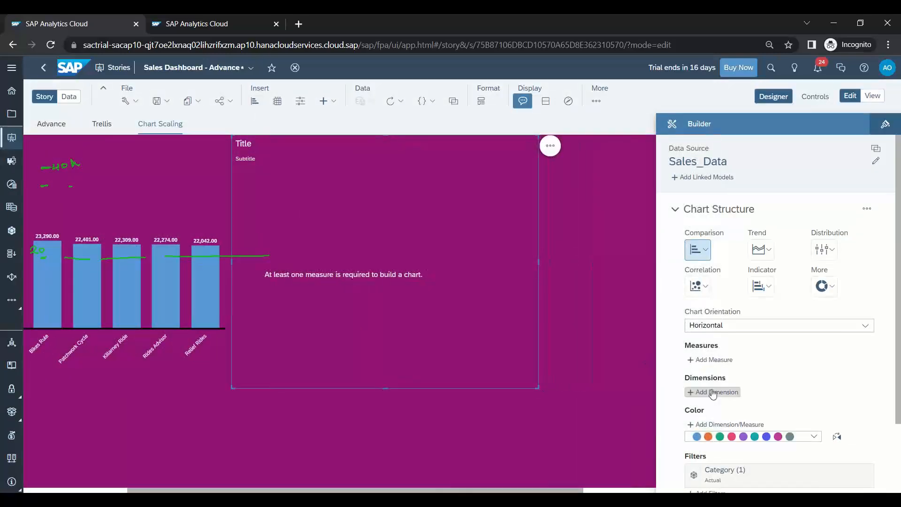
{"action": "left_click", "coordinate": [711, 359]}
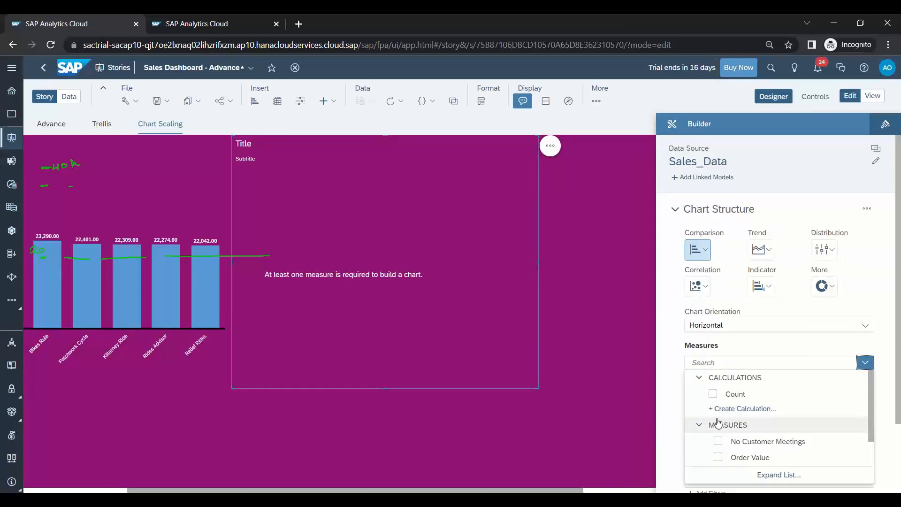
{"action": "scroll", "coordinate": [714, 423], "scroll_direction": "down", "scroll_amount": 1}
{"action": "left_click", "coordinate": [717, 425]}
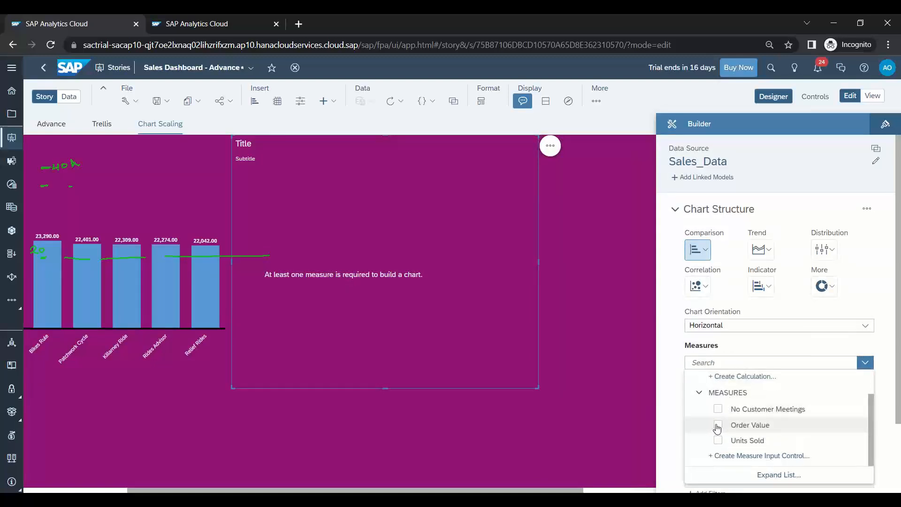
{"action": "left_click", "coordinate": [680, 418]}
- Set the new chart's orientation to Vertical and add Sales Agent as its dimension
{"action": "left_click", "coordinate": [734, 325]}
{"action": "left_click", "coordinate": [736, 341]}
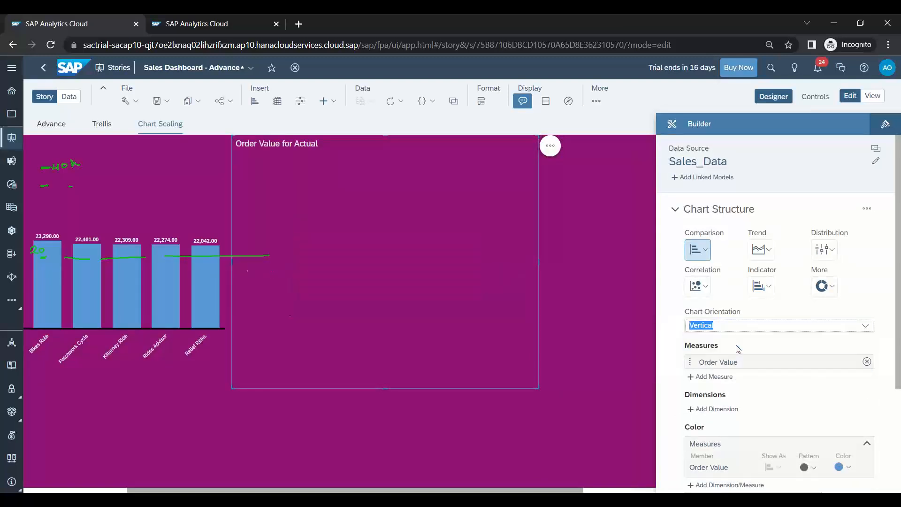
{"action": "left_click", "coordinate": [714, 415]}
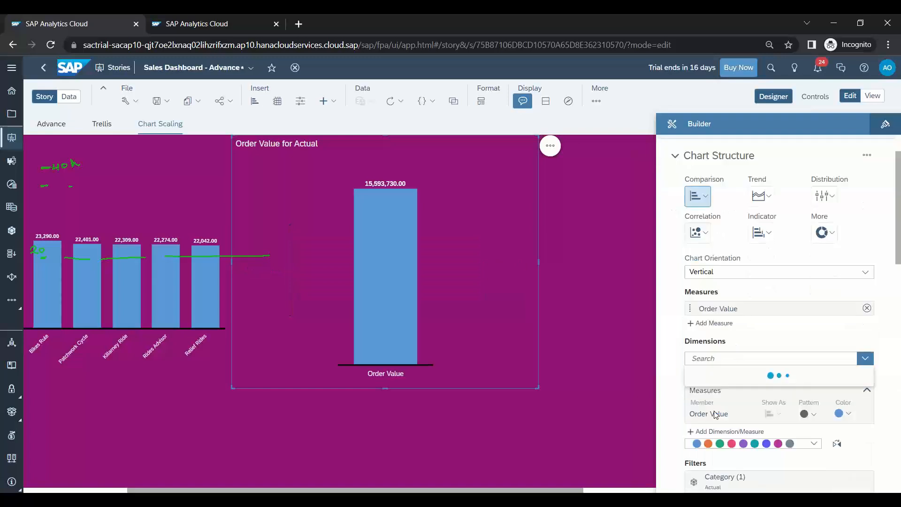
{"action": "scroll", "coordinate": [723, 422], "scroll_direction": "down", "scroll_amount": 3}
{"action": "left_click", "coordinate": [718, 441]}
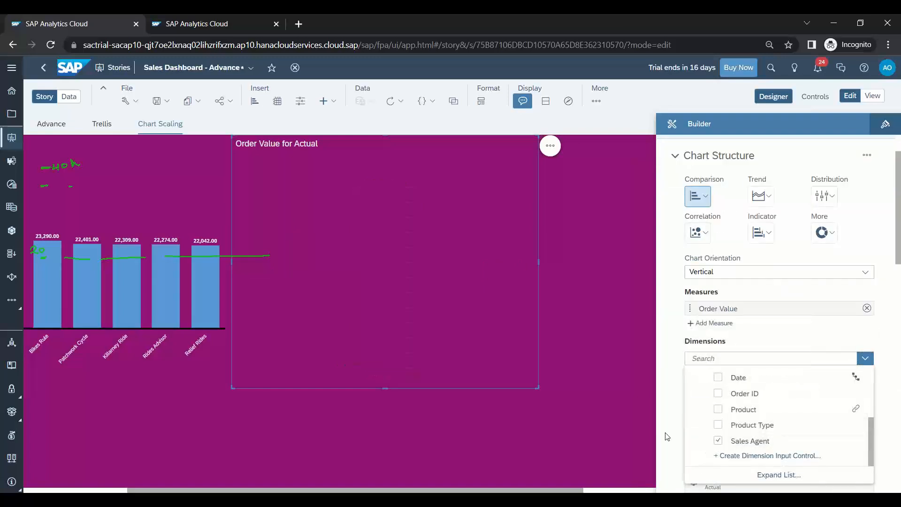
{"action": "left_click", "coordinate": [607, 394]}
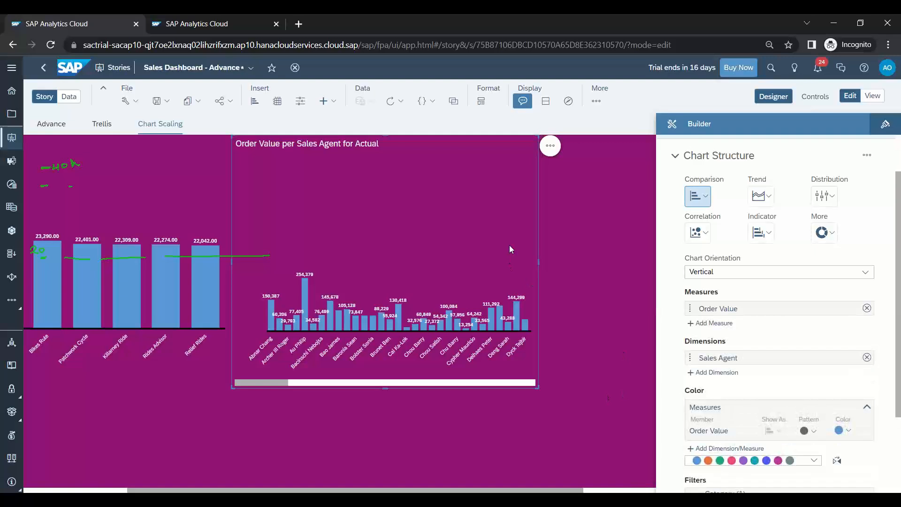
- Rank the sales agent chart to show the top 8 by Order Value across all dimensions
{"action": "left_click", "coordinate": [558, 145]}
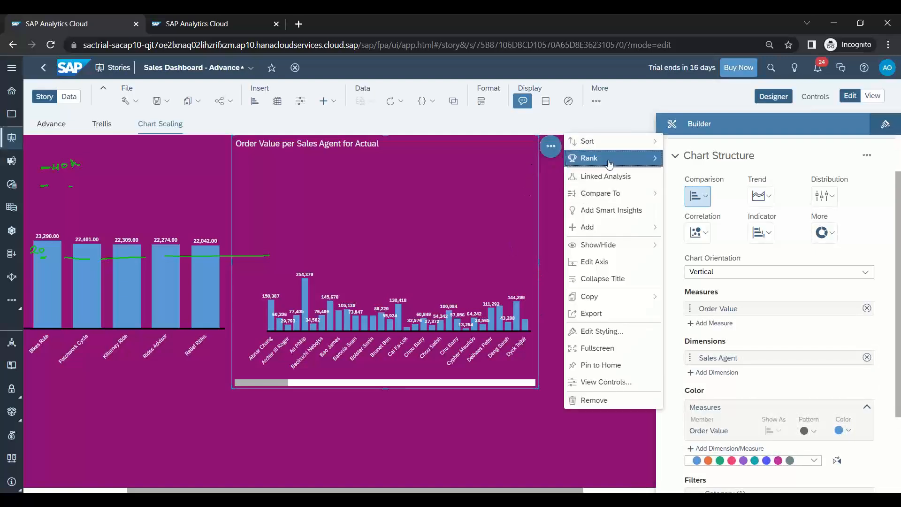
{"action": "mouse_move", "coordinate": [648, 158]}
{"action": "mouse_move", "coordinate": [711, 167]}
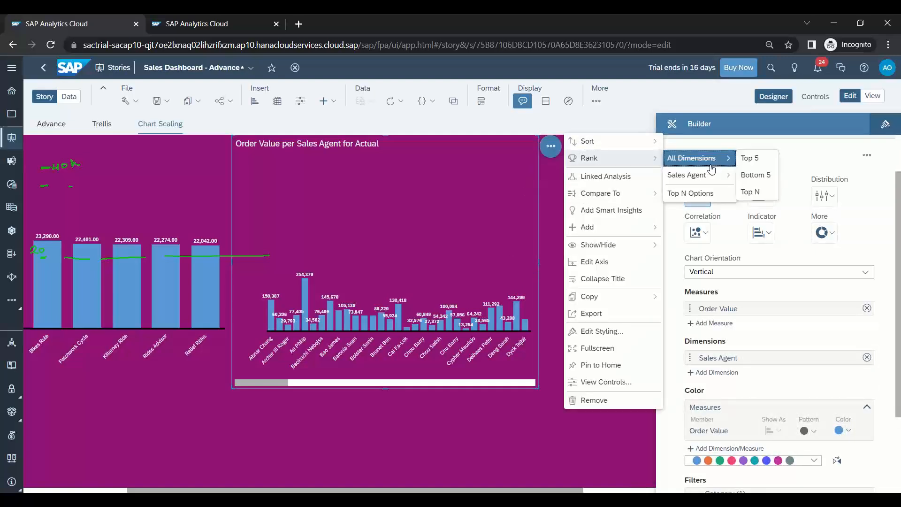
{"action": "left_click", "coordinate": [750, 191]}
{"action": "double_click", "coordinate": [401, 218]}
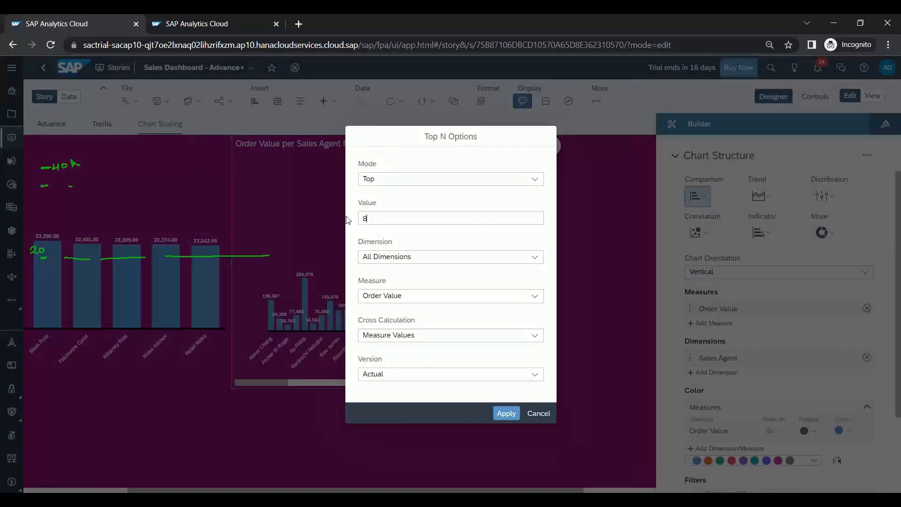
{"action": "type", "text": "3"}
{"action": "key", "text": "Return"}
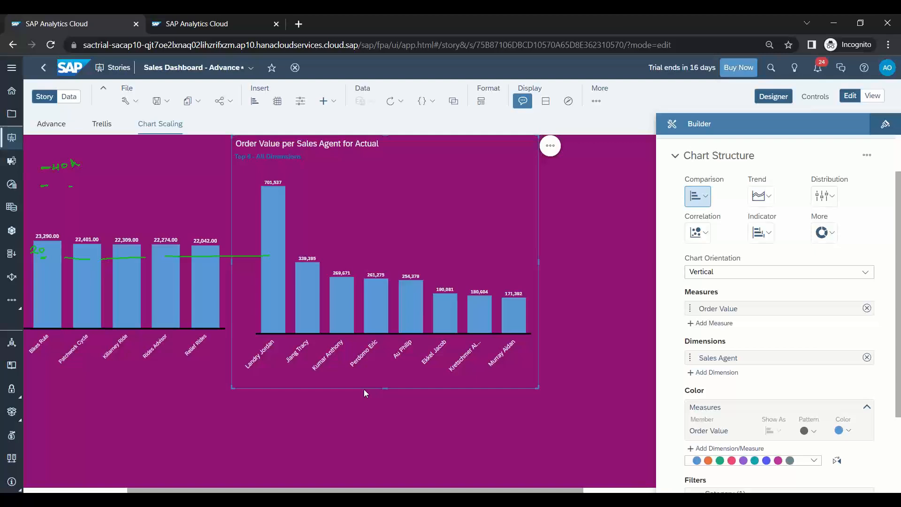
- Move the sales agent chart away from the customer chart, mark its 800k and 400k levels, and circle one label in each chart
{"action": "left_click_drag", "start_coordinate": [363, 388], "coordinate": [433, 390]}
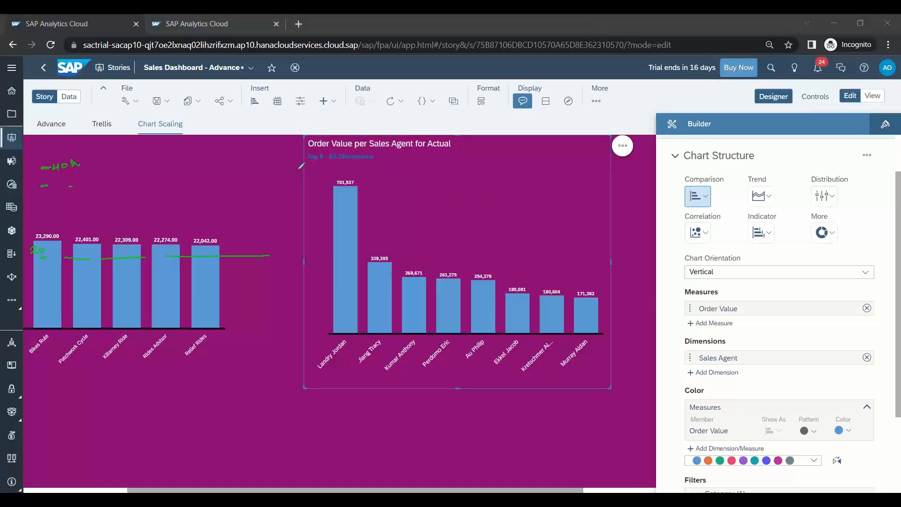
{"action": "left_click_drag", "start_coordinate": [304, 175], "coordinate": [339, 171]}
{"action": "left_click_drag", "start_coordinate": [304, 263], "coordinate": [340, 255]}
{"action": "left_click_drag", "start_coordinate": [211, 324], "coordinate": [213, 318]}
{"action": "mouse_move", "coordinate": [342, 333]}
{"action": "left_mouse_down"}
{"action": "mouse_move", "coordinate": [358, 360]}
{"action": "mouse_move", "coordinate": [326, 333]}
{"action": "left_mouse_up"}
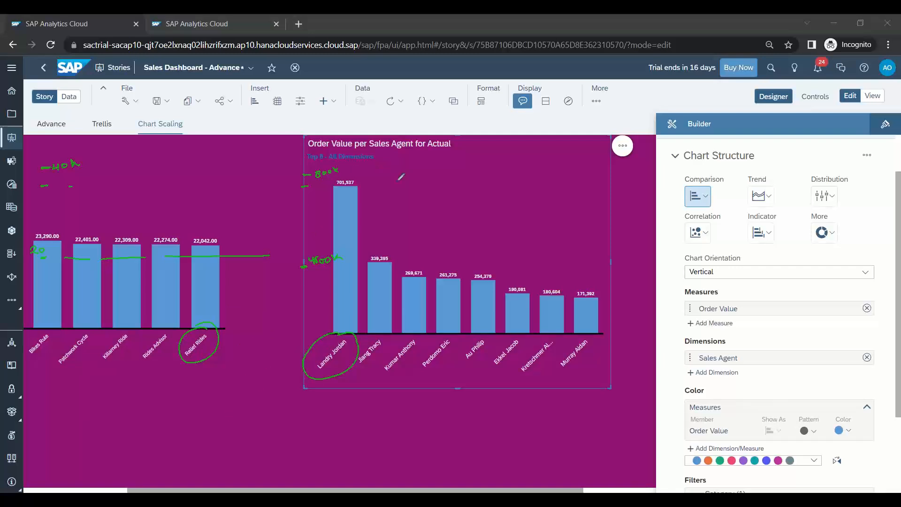
- Write and underline 800k on the sales agent chart and 10's k on the customer chart to compare their scales
{"action": "left_click_drag", "start_coordinate": [403, 179], "coordinate": [408, 190]}
{"action": "mouse_move", "coordinate": [399, 184]}
{"action": "left_mouse_down"}
{"action": "mouse_move", "coordinate": [426, 181]}
{"action": "mouse_move", "coordinate": [450, 165]}
{"action": "mouse_move", "coordinate": [464, 176]}
{"action": "mouse_move", "coordinate": [506, 179]}
{"action": "left_mouse_up"}
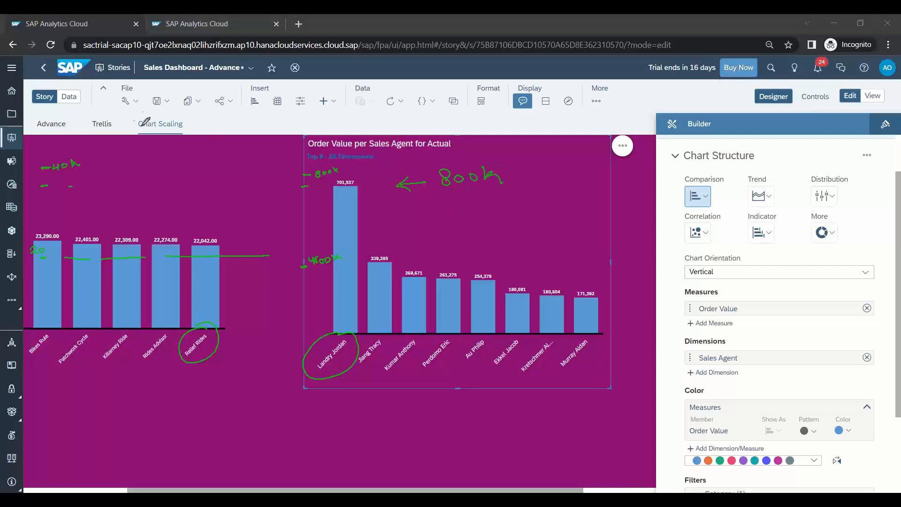
{"action": "mouse_move", "coordinate": [111, 175]}
{"action": "left_mouse_down"}
{"action": "mouse_move", "coordinate": [141, 180]}
{"action": "mouse_move", "coordinate": [155, 168]}
{"action": "mouse_move", "coordinate": [163, 178]}
{"action": "left_mouse_up"}
{"action": "left_click_drag", "start_coordinate": [107, 203], "coordinate": [166, 188]}
{"action": "left_click_drag", "start_coordinate": [451, 195], "coordinate": [490, 190]}
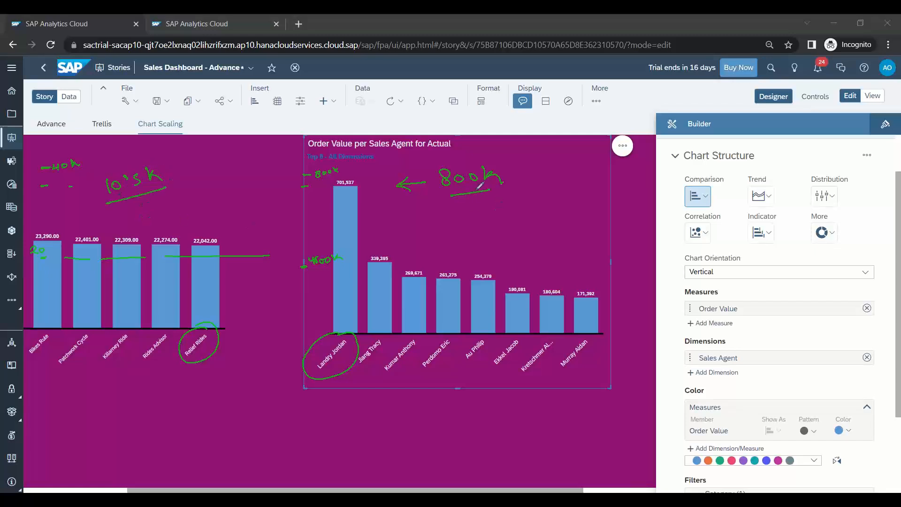
{"action": "left_click_drag", "start_coordinate": [451, 166], "coordinate": [447, 190]}
- Erase all pen drawings and move the sales agent chart back next to the customer chart
{"action": "left_click", "coordinate": [296, 261]}
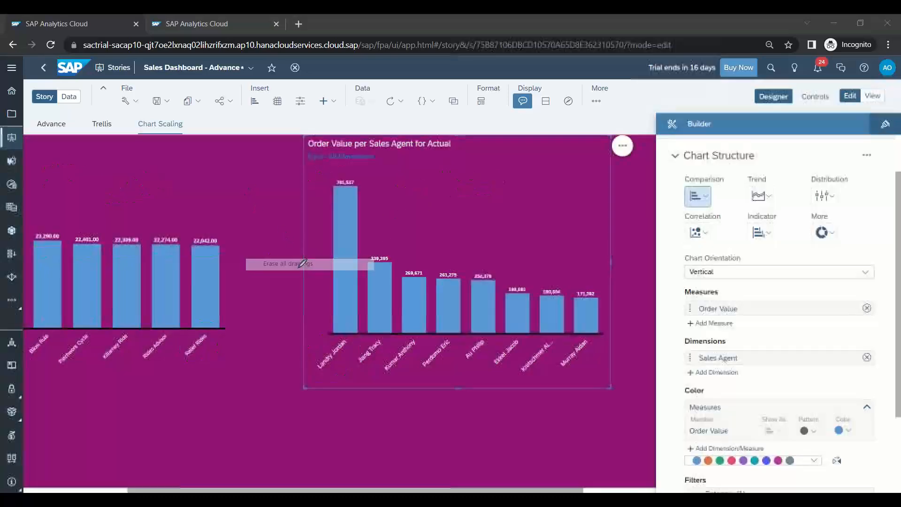
{"action": "left_click_drag", "start_coordinate": [322, 391], "coordinate": [256, 389]}
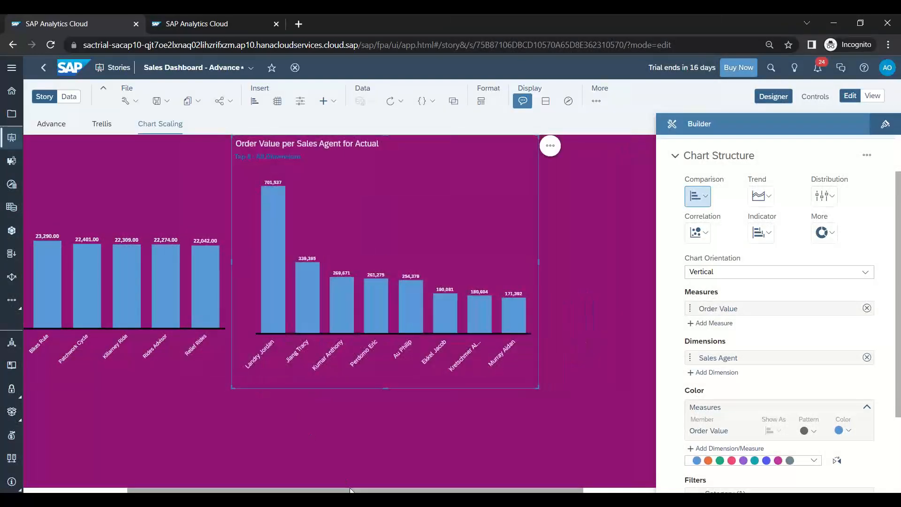
{"action": "left_click_drag", "start_coordinate": [351, 490], "coordinate": [259, 490]}
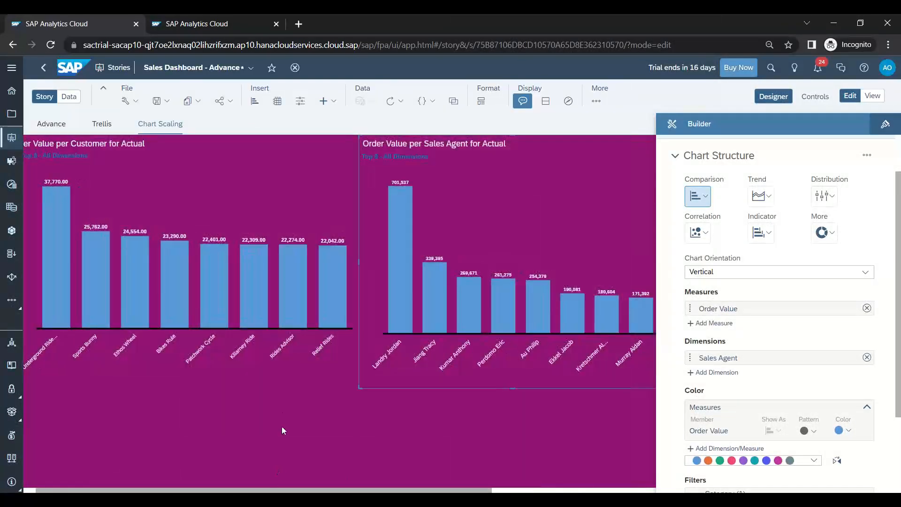
{"action": "left_click", "coordinate": [337, 463]}
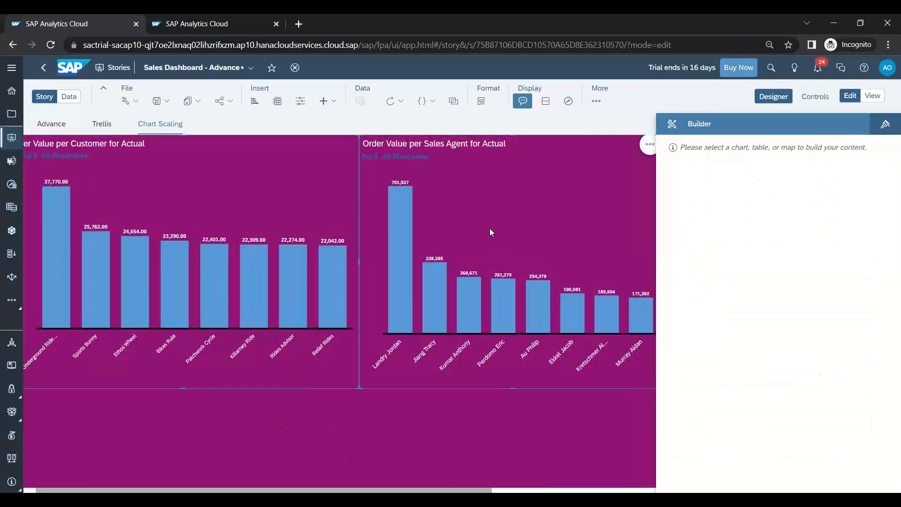
{"action": "left_click", "coordinate": [595, 103]}
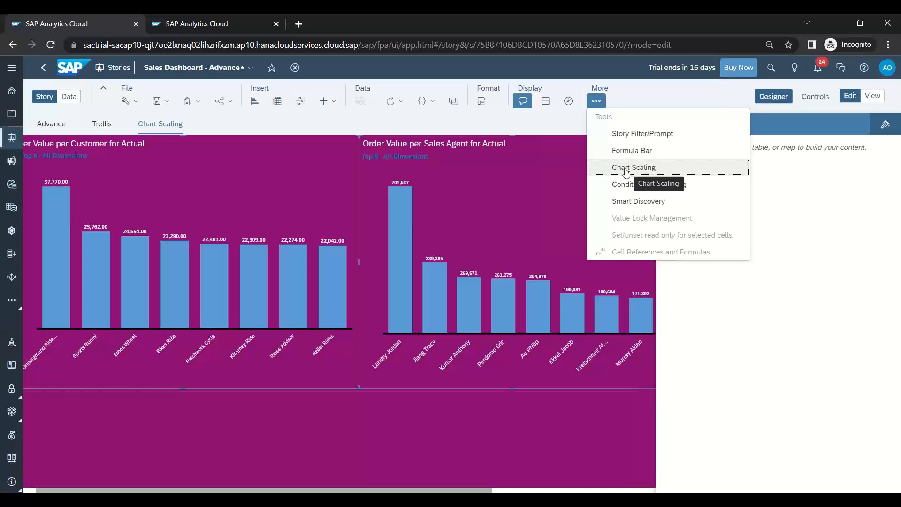
{"action": "left_click", "coordinate": [475, 407]}
- Apply common chart scaling to the customer and sales agent charts using the Order Value measure of Sales_Data
{"action": "key", "text": "ctrl+minus"}
{"action": "key", "text": "ctrl+minus"}
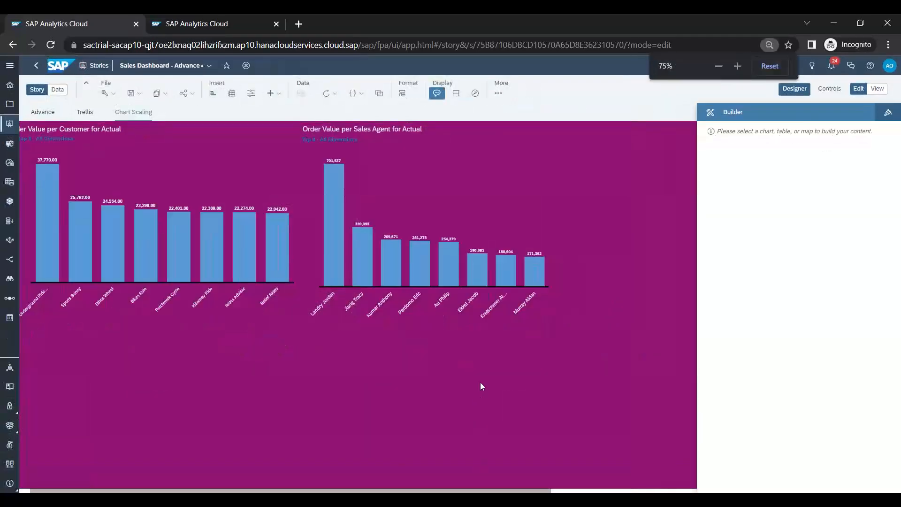
{"action": "key", "text": "ctrl+minus"}
{"action": "left_click", "coordinate": [400, 172]}
{"action": "left_click", "coordinate": [241, 151], "text": "ctrl"}
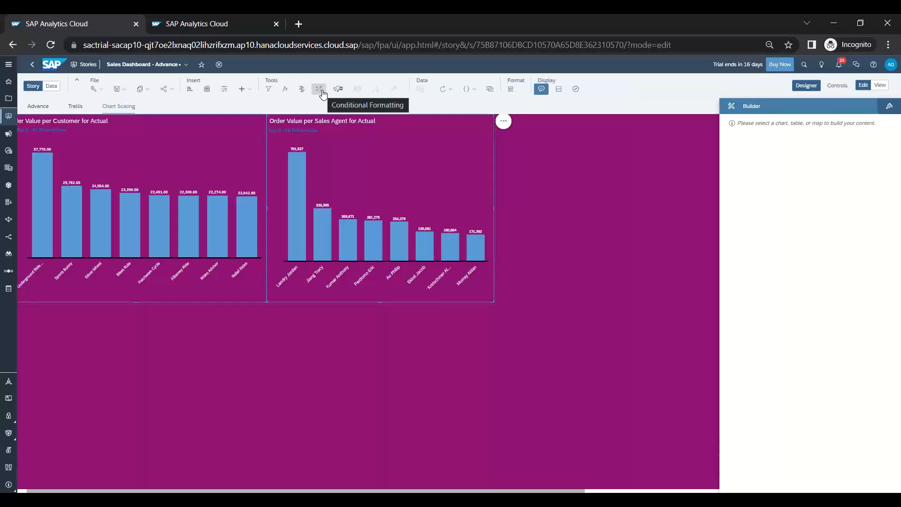
{"action": "left_click", "coordinate": [323, 92]}
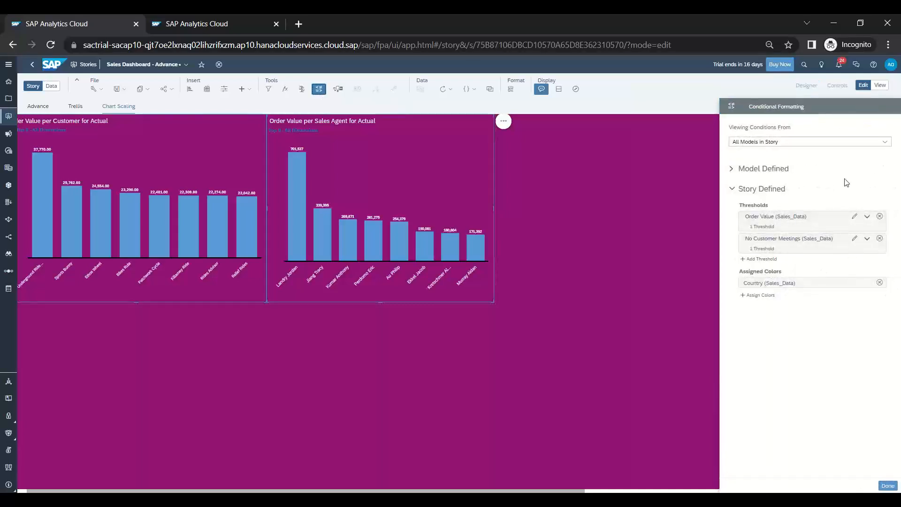
{"action": "left_click", "coordinate": [888, 485]}
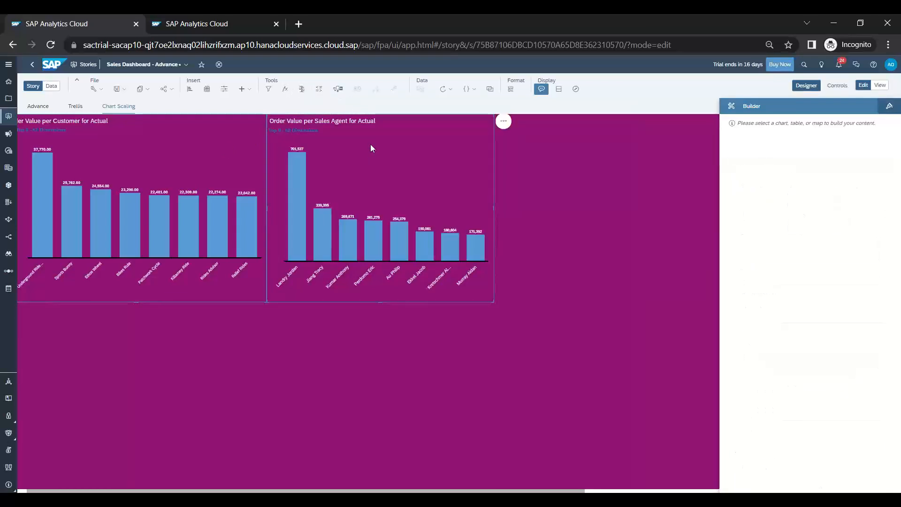
{"action": "left_click", "coordinate": [303, 92]}
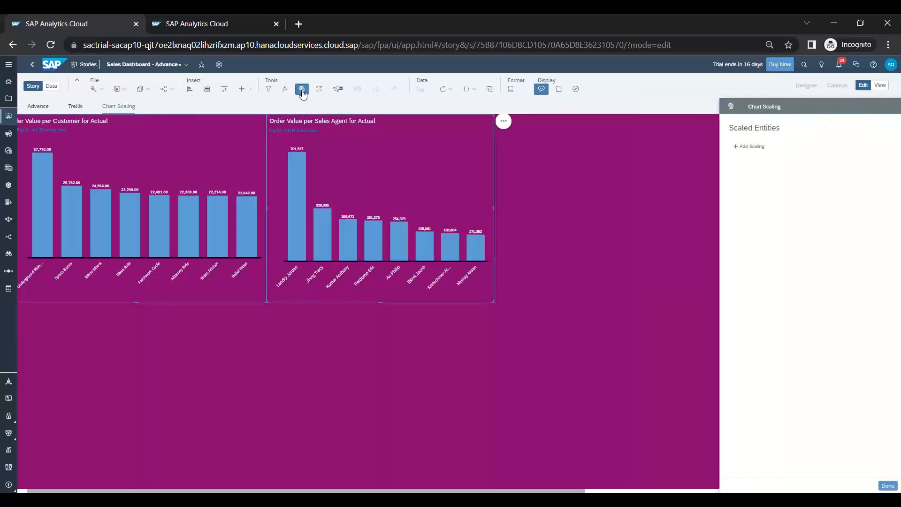
{"action": "left_click", "coordinate": [749, 146]}
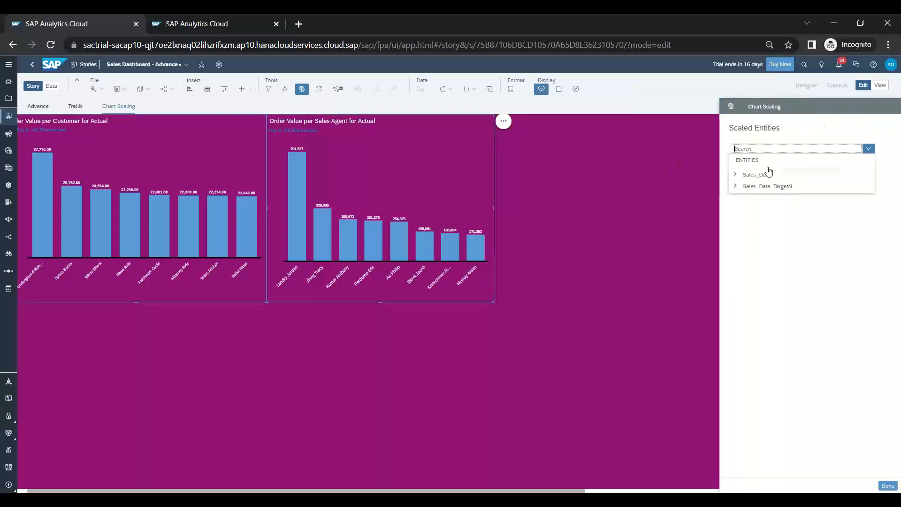
{"action": "left_click", "coordinate": [735, 175]}
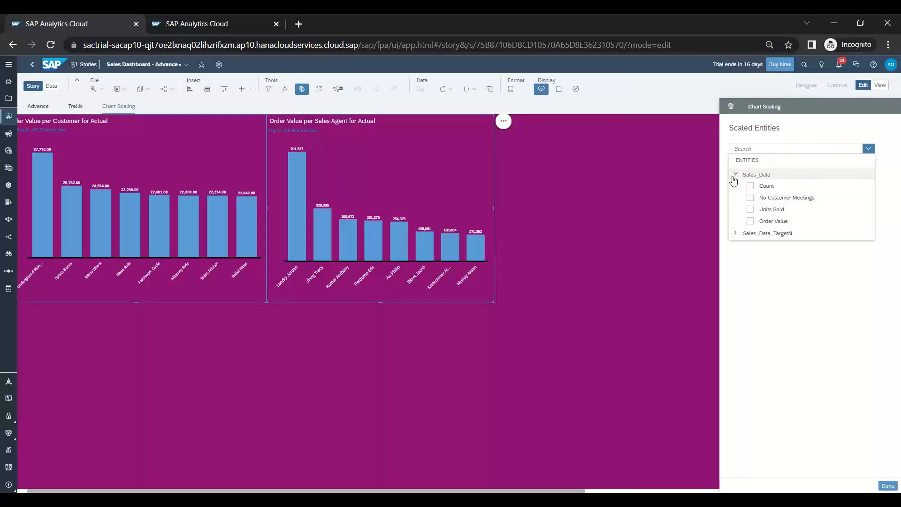
{"action": "left_click", "coordinate": [750, 221]}
{"action": "left_click", "coordinate": [784, 306]}
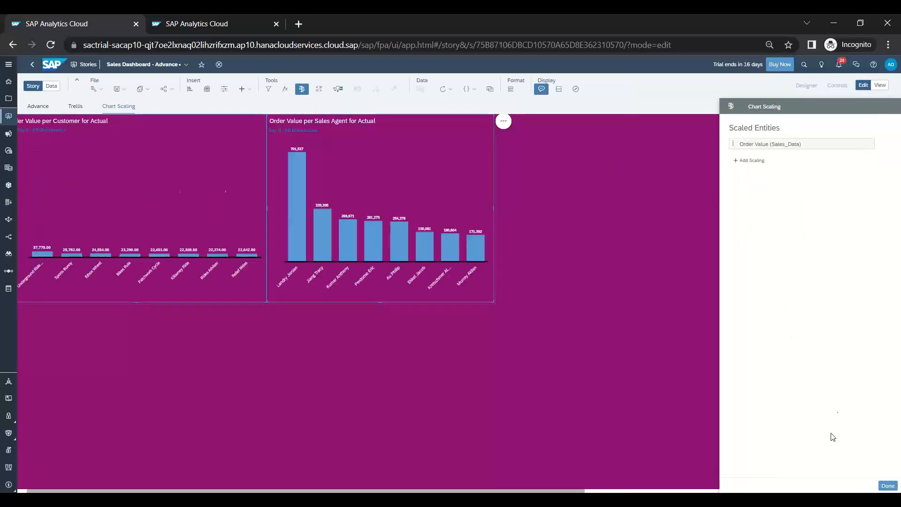
{"action": "left_click", "coordinate": [887, 486]}
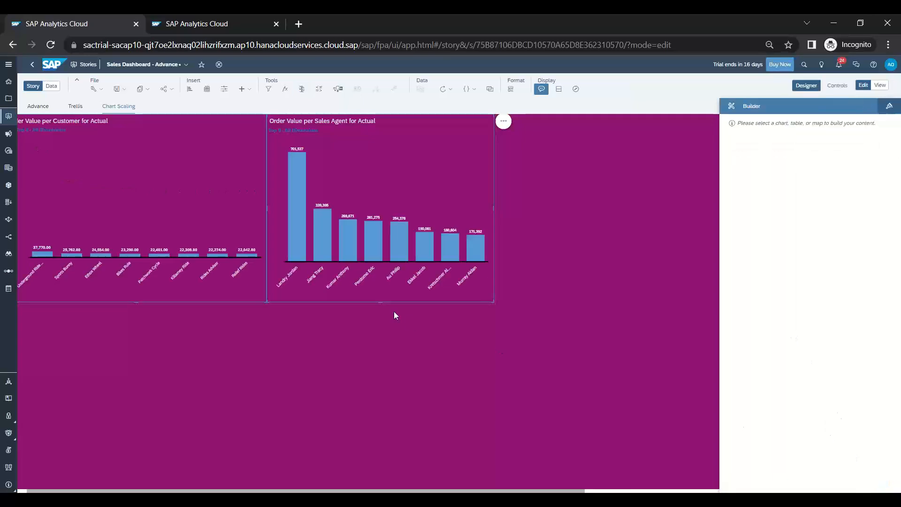
- Align the customer chart's baseline with the sales agent chart's baseline and save the story
{"action": "left_click", "coordinate": [811, 89]}
{"action": "key", "text": "ctrl+plus"}
{"action": "key", "text": "ctrl+plus"}
{"action": "key", "text": "ctrl+plus"}
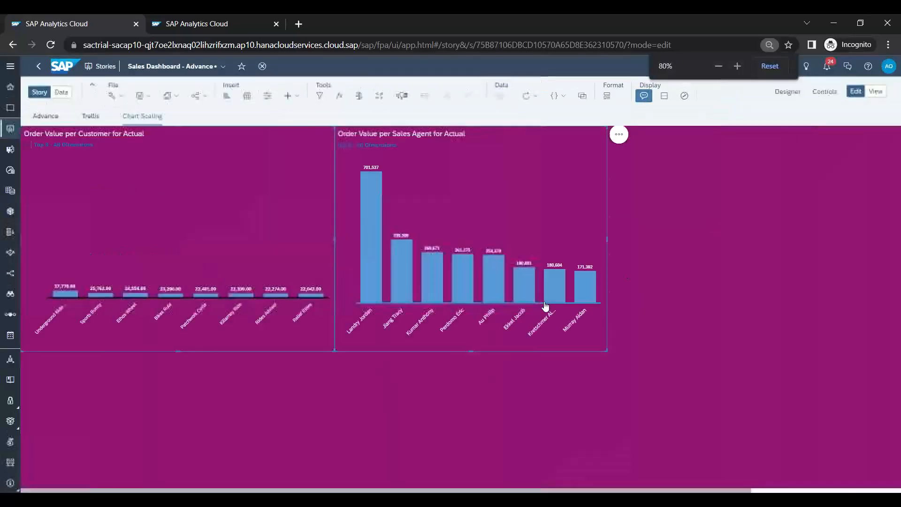
{"action": "key", "text": "ctrl+plus"}
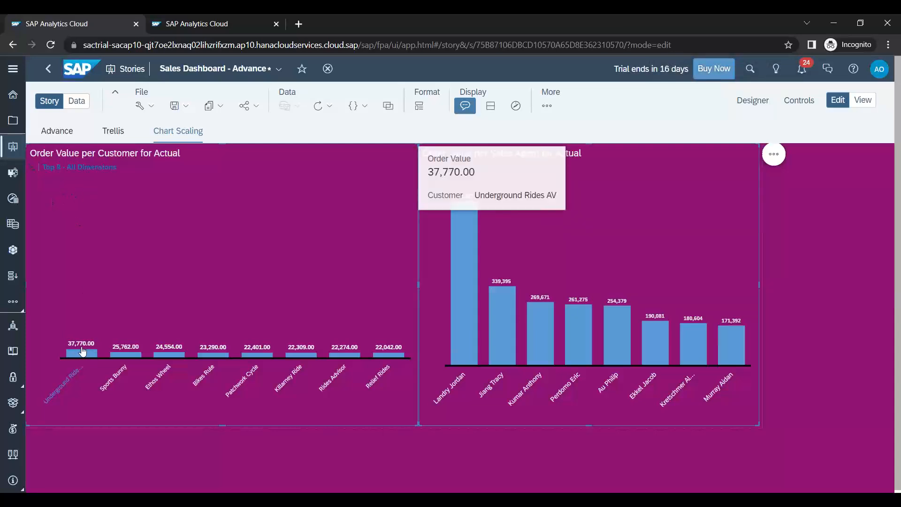
{"action": "mouse_move", "coordinate": [83, 359]}
{"action": "left_click_drag", "start_coordinate": [411, 357], "coordinate": [413, 368]}
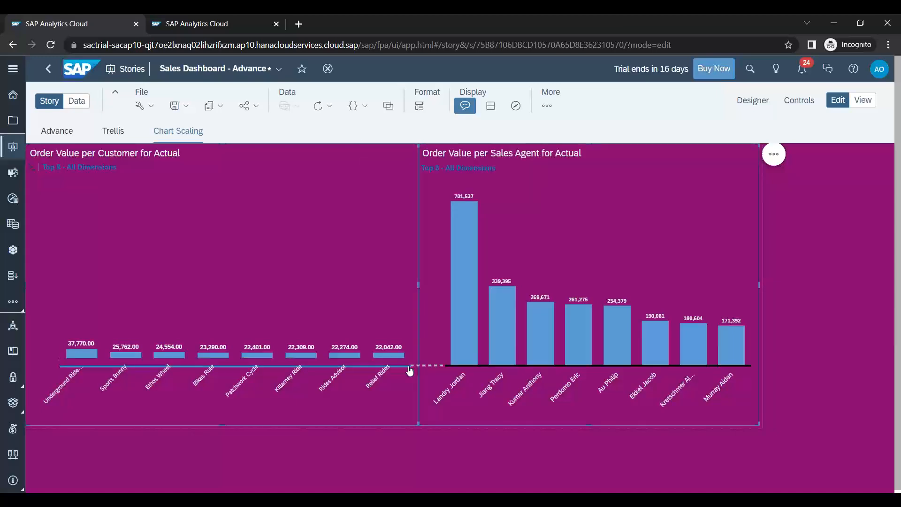
{"action": "left_click", "coordinate": [782, 445]}
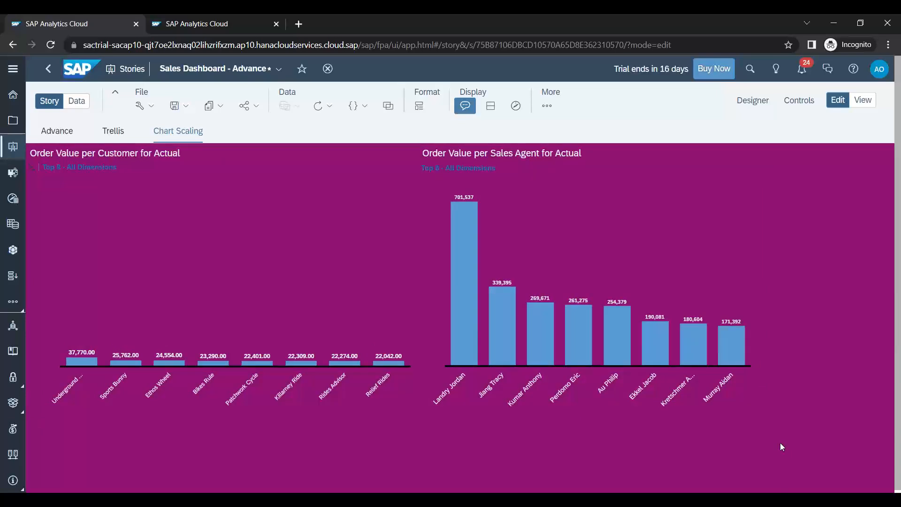
{"action": "key", "text": "ctrl+s"}
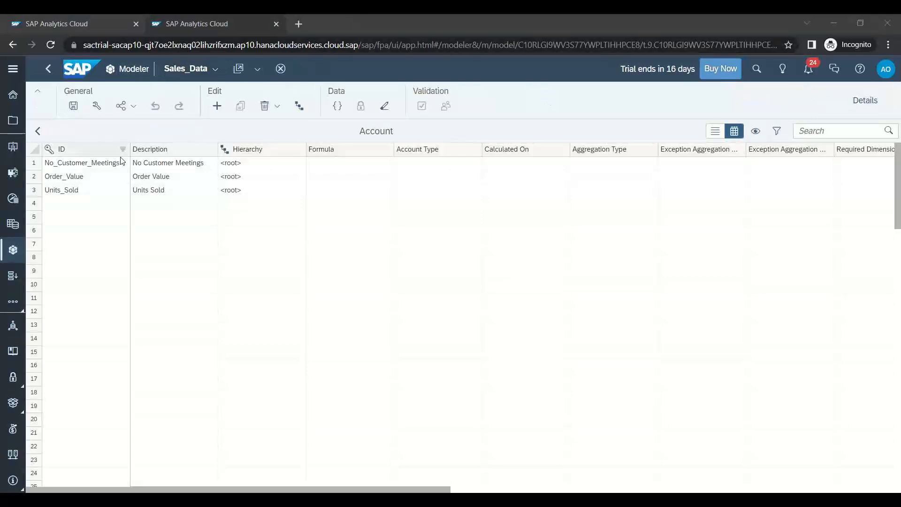
- Open the Account dimension of the Sales_Data model from the Modeler's recent files
{"action": "left_click", "coordinate": [13, 69]}
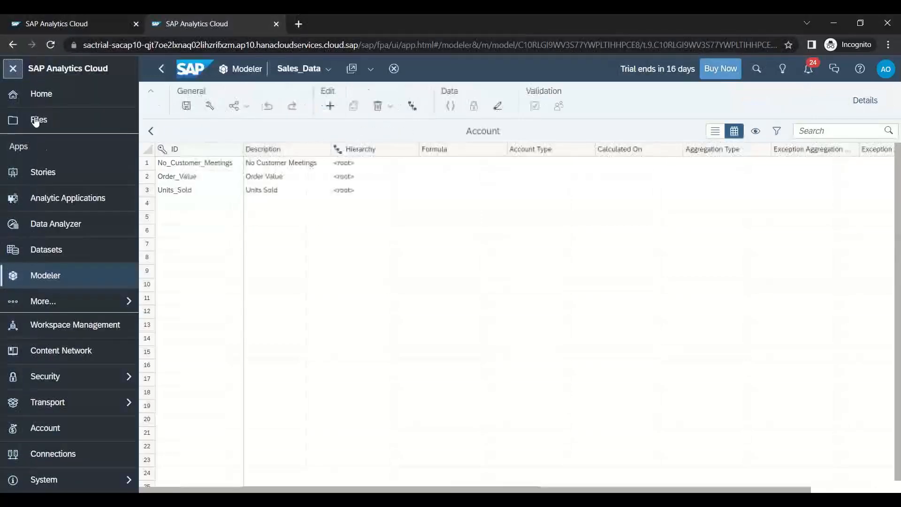
{"action": "left_click", "coordinate": [49, 276]}
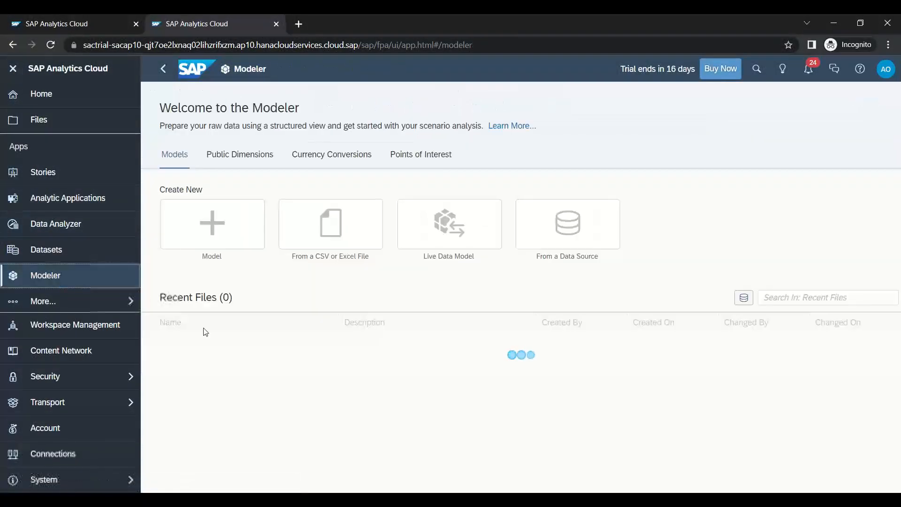
{"action": "scroll", "coordinate": [229, 362], "scroll_direction": "down", "scroll_amount": 3}
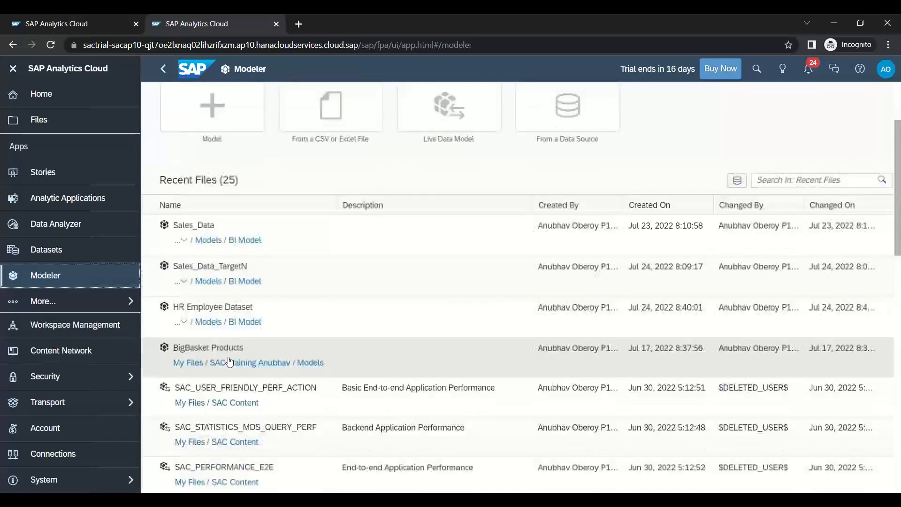
{"action": "left_click", "coordinate": [196, 226]}
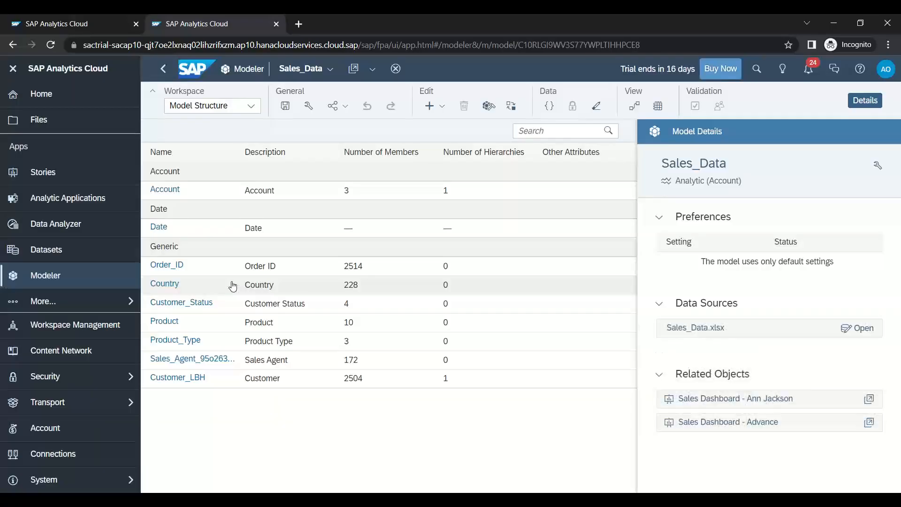
{"action": "left_click", "coordinate": [168, 193]}
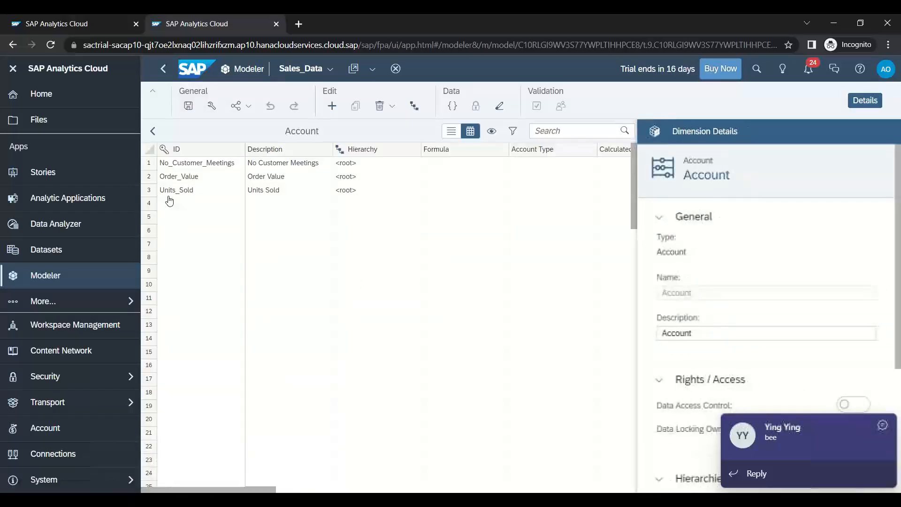
{"action": "left_click", "coordinate": [883, 425]}
{"action": "left_click", "coordinate": [740, 500]}
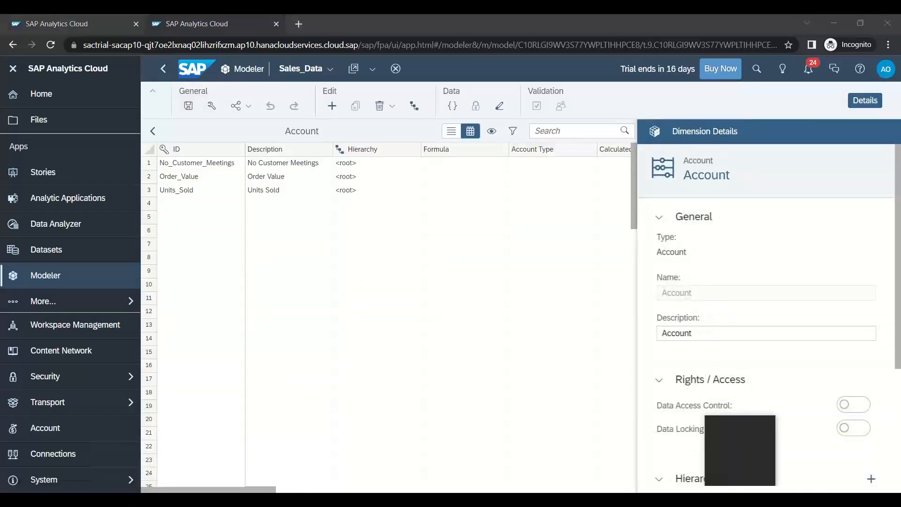
{"action": "left_click", "coordinate": [719, 459]}
{"action": "key", "text": "alt+Tab"}
{"action": "left_click", "coordinate": [318, 220]}
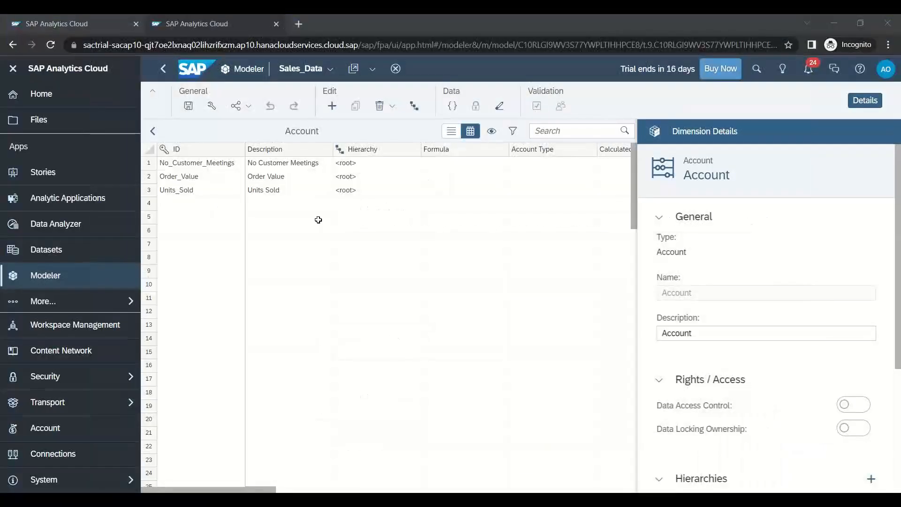
- Compare the list and grid views of the Account members and examine the Exception Aggregation columns in the grid
{"action": "left_click", "coordinate": [470, 133]}
{"action": "left_click", "coordinate": [470, 133]}
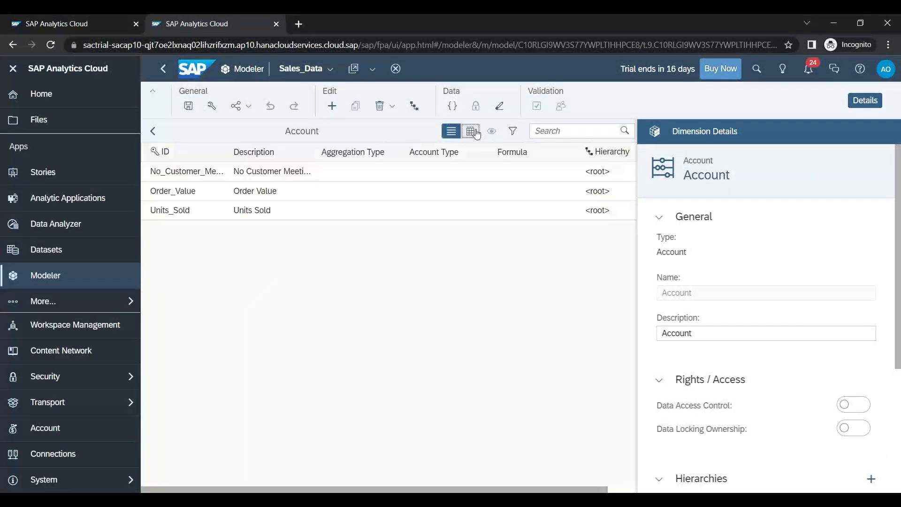
{"action": "left_click", "coordinate": [13, 69]}
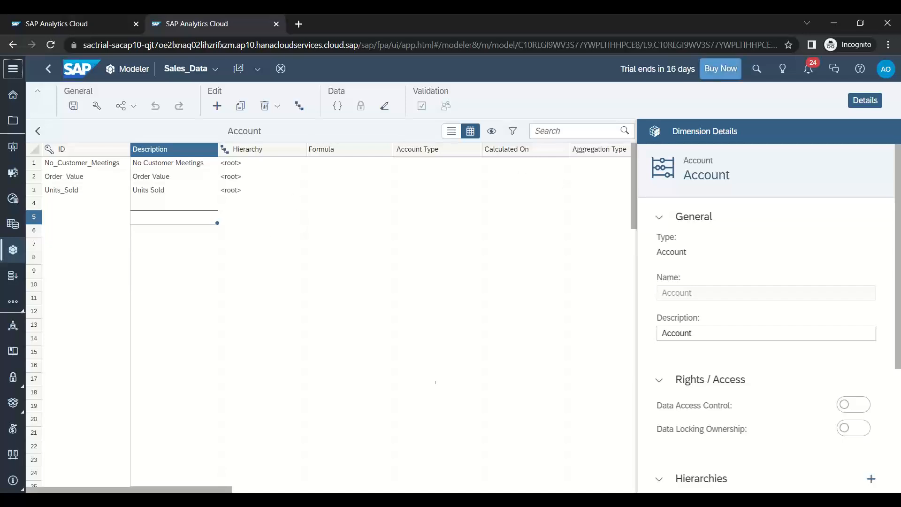
{"action": "left_click_drag", "start_coordinate": [225, 489], "coordinate": [310, 490]}
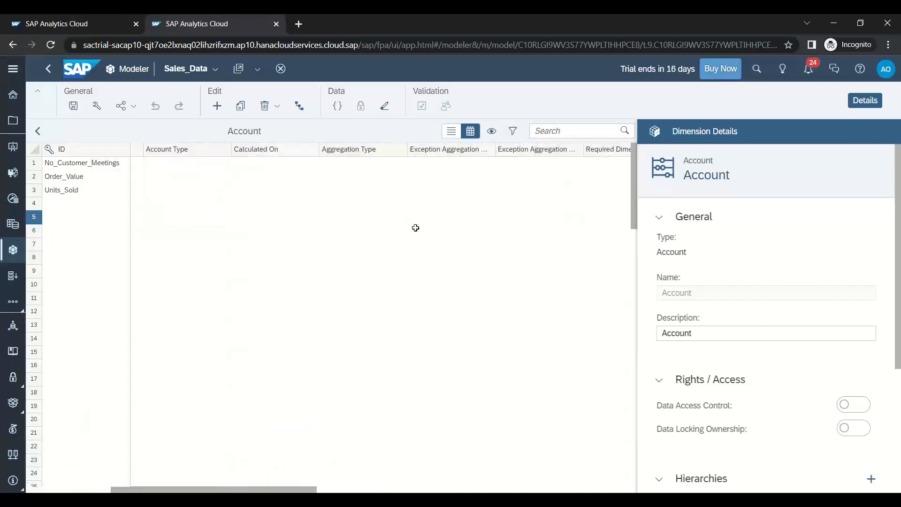
{"action": "left_click_drag", "start_coordinate": [435, 162], "coordinate": [436, 195]}
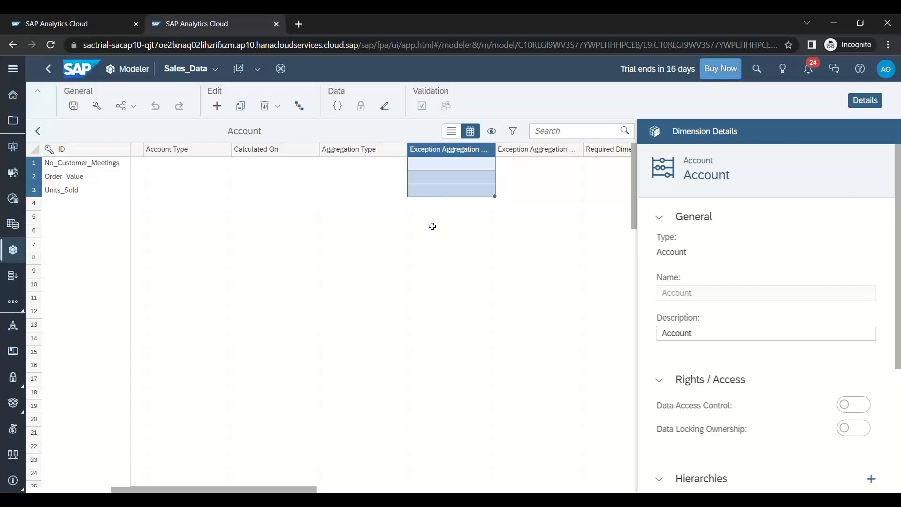
{"action": "left_click", "coordinate": [422, 245]}
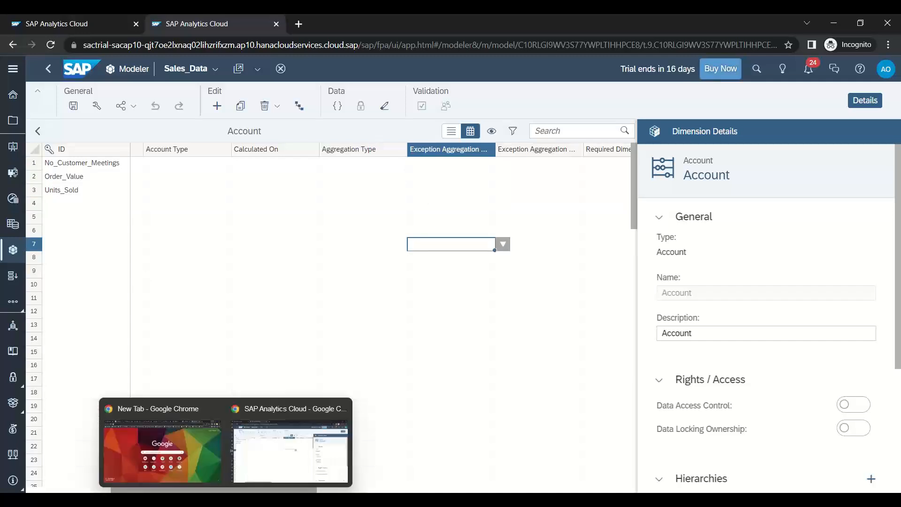
- Switch to PowerPoint, place the blank template slide directly after the Trellis slide, and title it "Exception Aggregation"
{"action": "key", "text": "alt+Tab"}
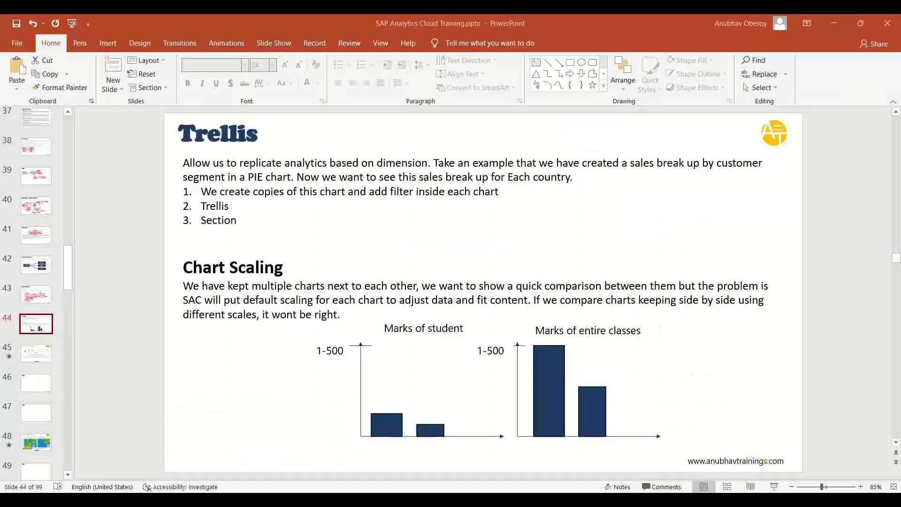
{"action": "left_click_drag", "start_coordinate": [40, 387], "coordinate": [41, 345]}
{"action": "double_click", "coordinate": [219, 134]}
{"action": "type", "text": "Ex"}
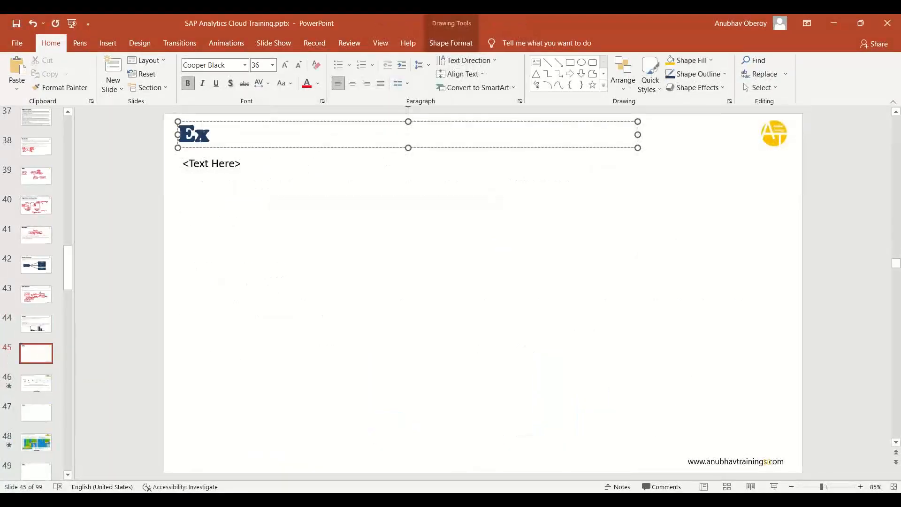
{"action": "type", "text": "ception Aggregation"}
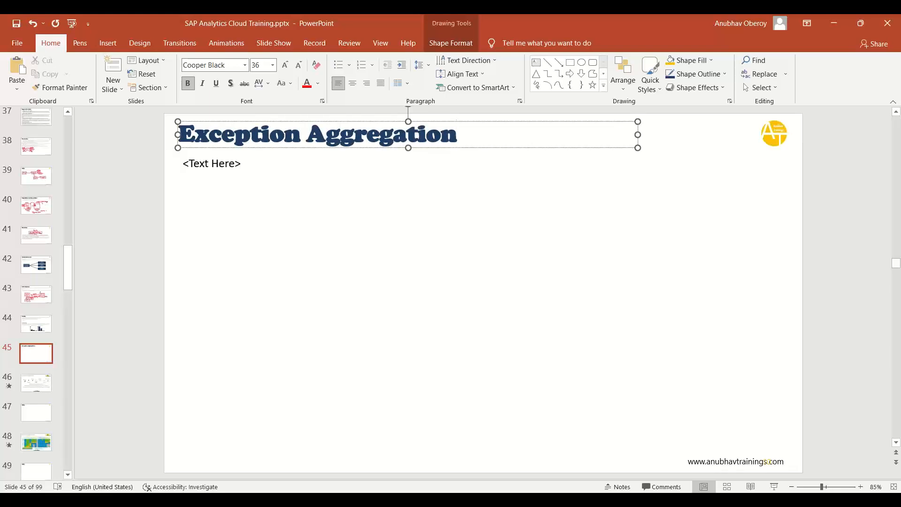
- Replace the slide's body placeholder with "An exception aggregation is used to aggregate data ("
{"action": "triple_click", "coordinate": [198, 163]}
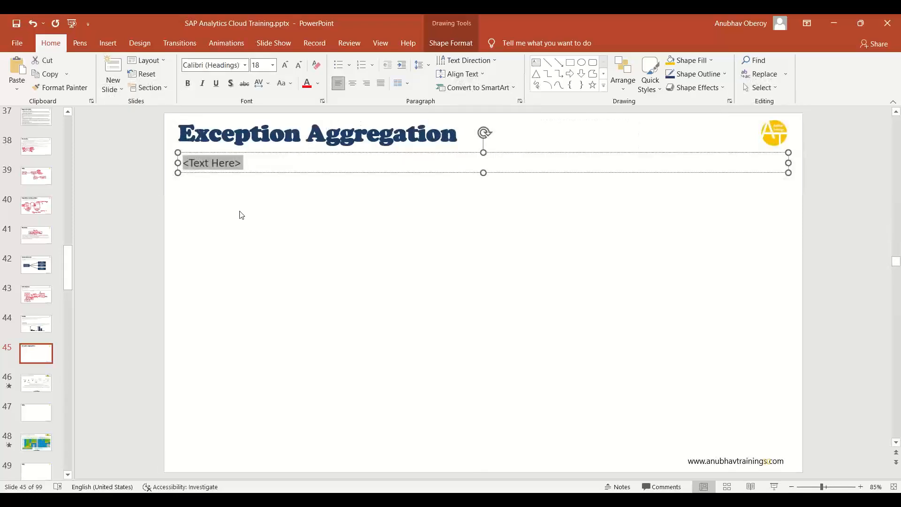
{"action": "type", "text": "An excepti"}
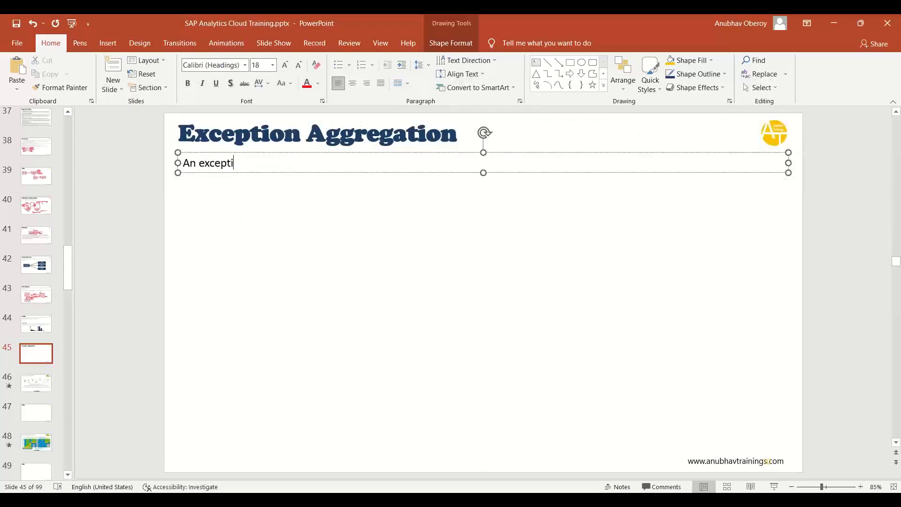
{"action": "type", "text": "on aggregationus"}
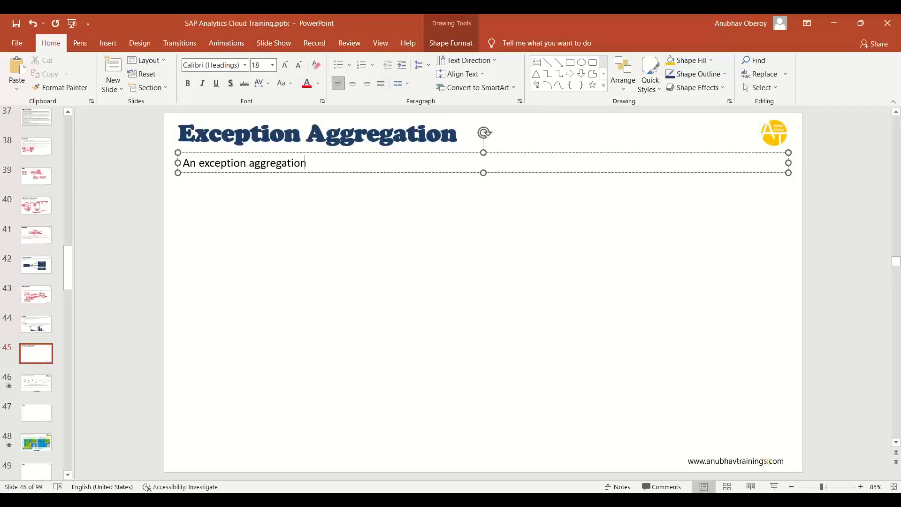
{"action": "key", "text": "BackSpace"}
{"action": "key", "text": "BackSpace"}
{"action": "type", "text": "is used to aggregate data ("}
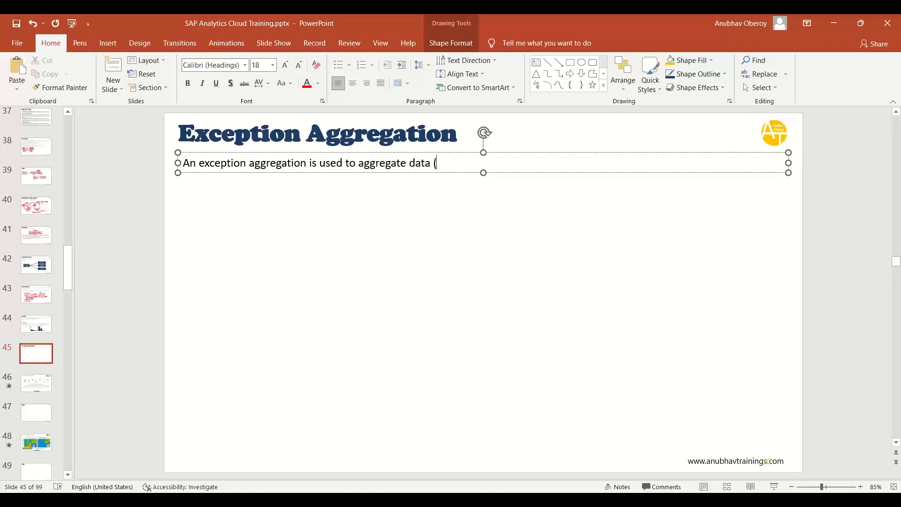
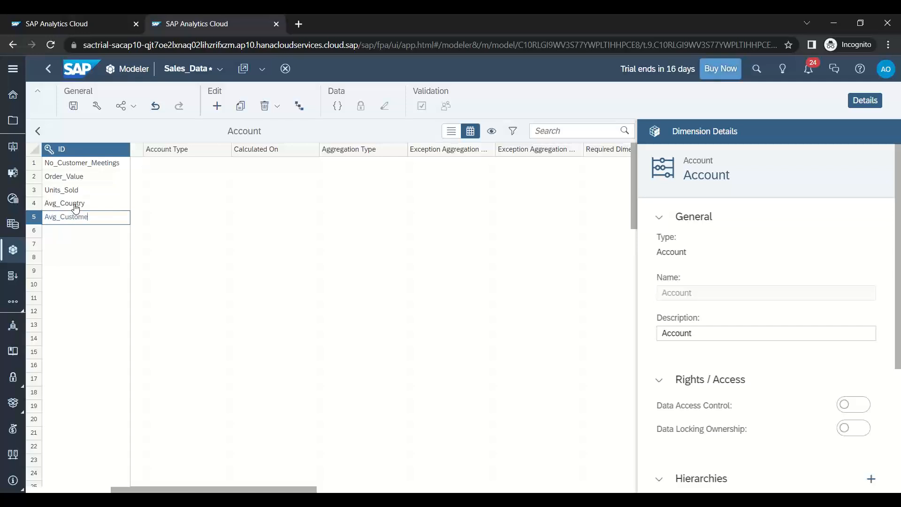
- Set the exception aggregation of the Avg_Country account to type Average over the Country dimension
{"action": "left_click", "coordinate": [217, 203]}
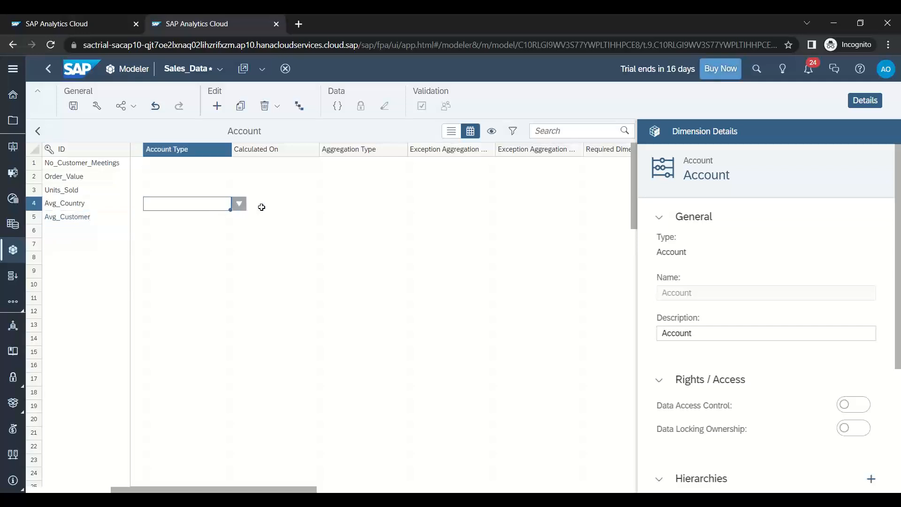
{"action": "left_click", "coordinate": [437, 204]}
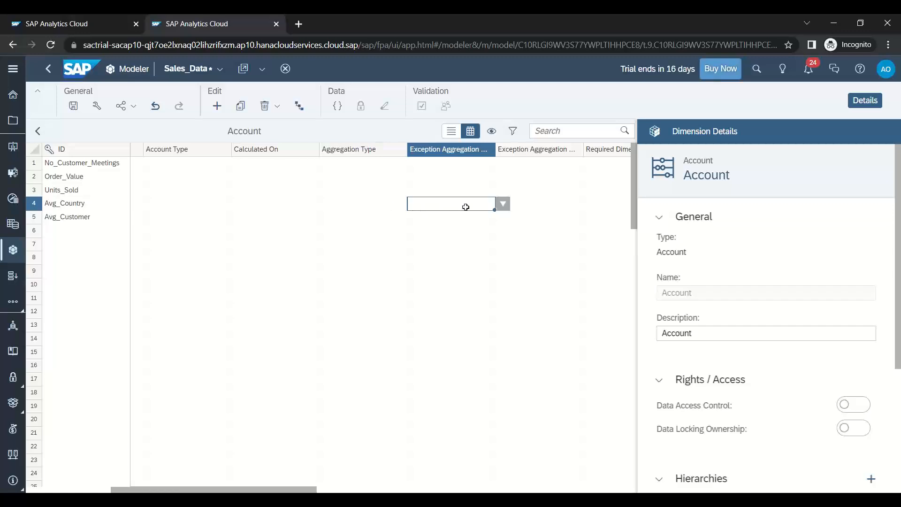
{"action": "left_click", "coordinate": [503, 204]}
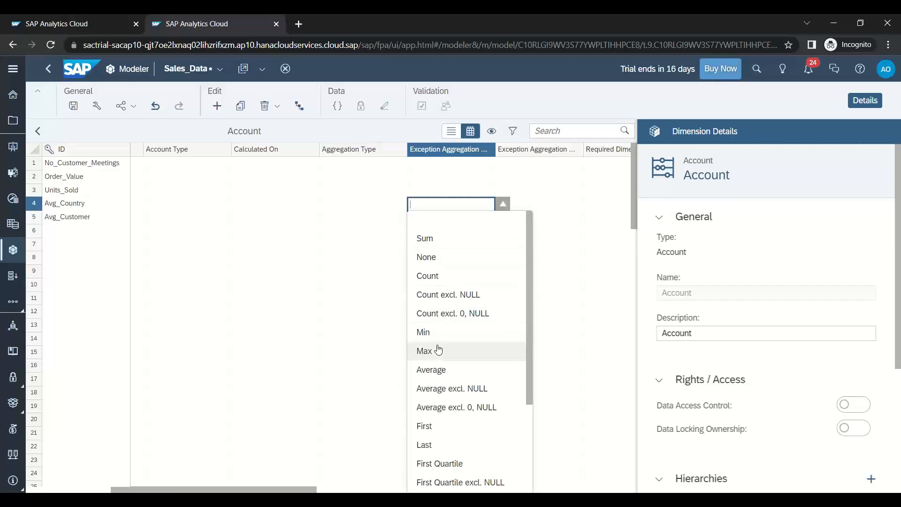
{"action": "scroll", "coordinate": [429, 436], "scroll_direction": "down", "scroll_amount": 3}
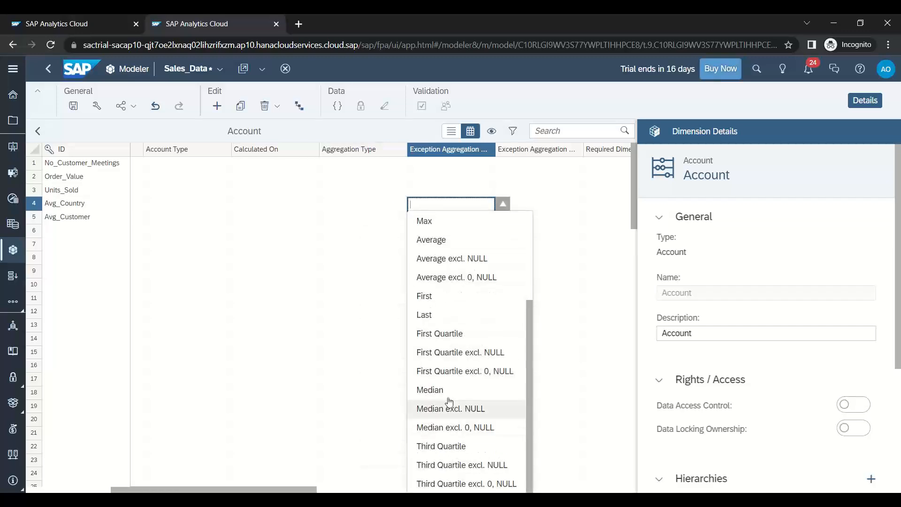
{"action": "left_click", "coordinate": [460, 242]}
{"action": "left_click", "coordinate": [460, 219]}
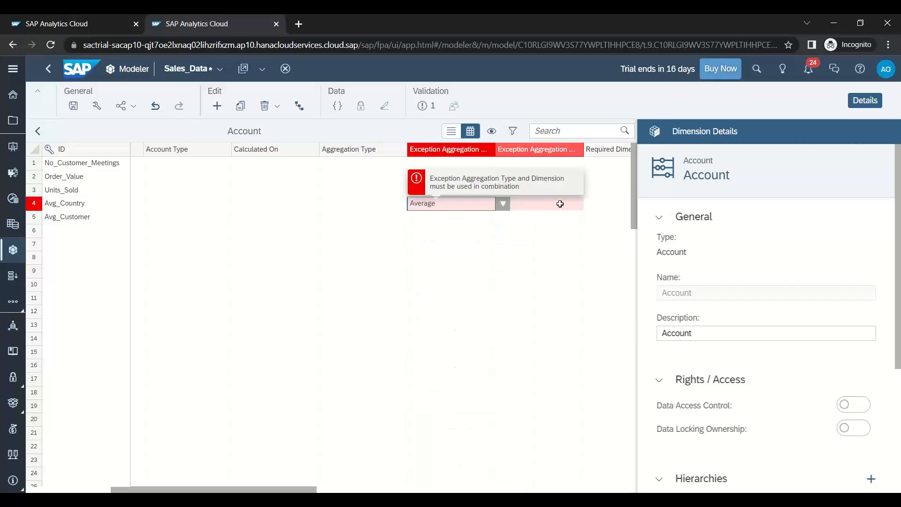
{"action": "left_click", "coordinate": [559, 204]}
{"action": "left_click", "coordinate": [592, 205]}
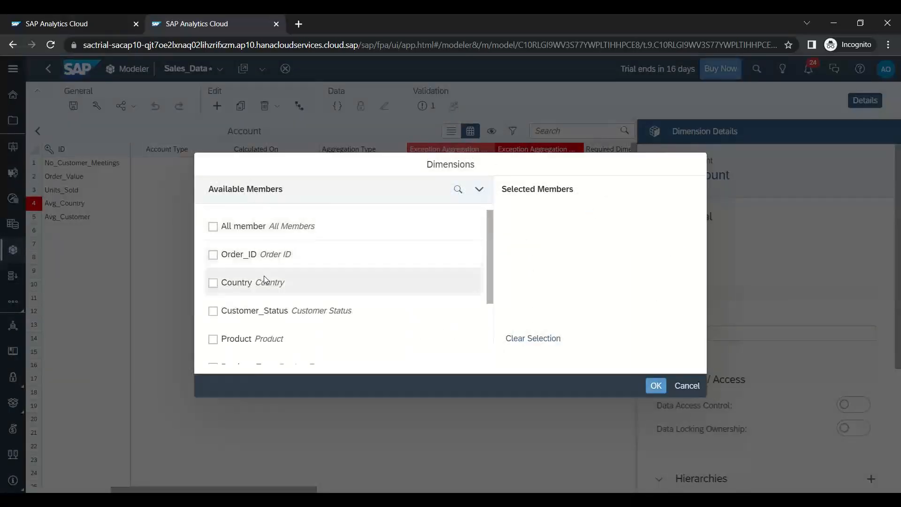
{"action": "left_click", "coordinate": [213, 283]}
{"action": "left_click", "coordinate": [655, 385]}
- Set the exception aggregation of the Avg_Customer account to type Average over the Customer_LBH dimension, and save the model
{"action": "left_click", "coordinate": [458, 222]}
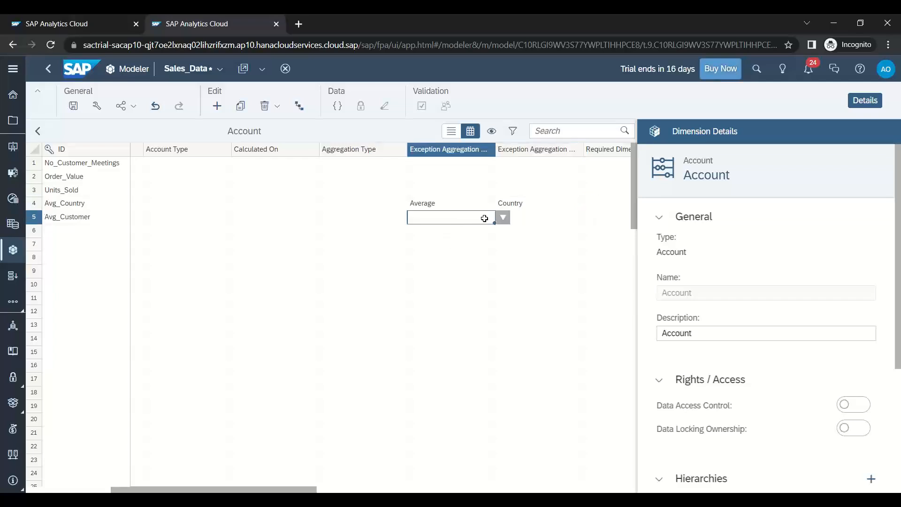
{"action": "left_click", "coordinate": [484, 218]}
{"action": "left_click", "coordinate": [482, 233]}
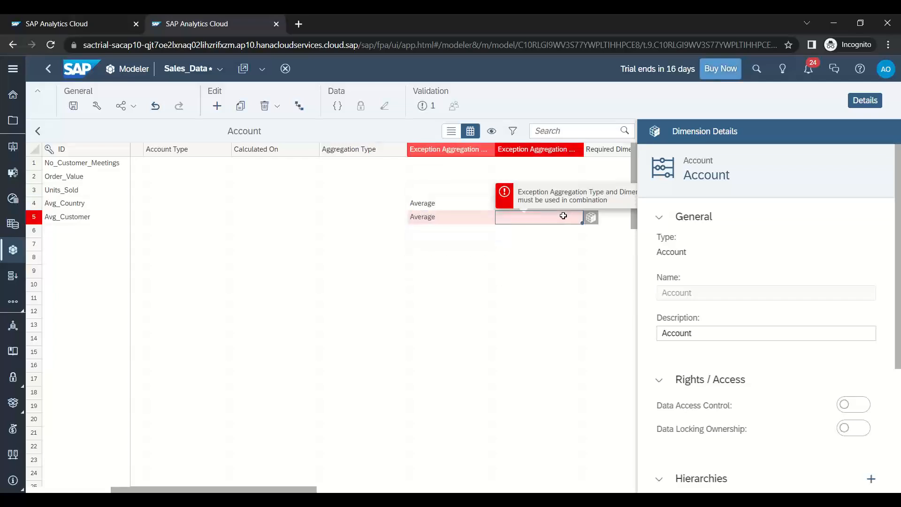
{"action": "left_click", "coordinate": [594, 217]}
{"action": "left_click", "coordinate": [489, 219]}
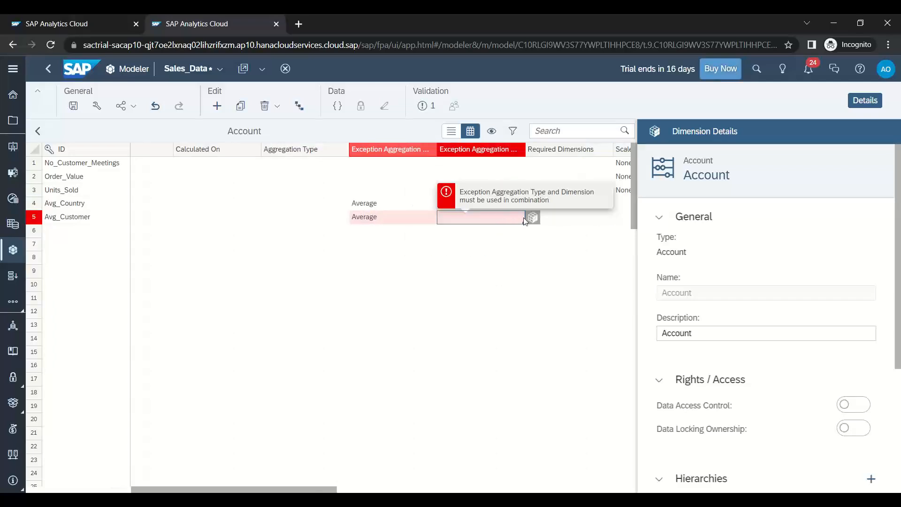
{"action": "left_click", "coordinate": [529, 218]}
{"action": "scroll", "coordinate": [281, 307], "scroll_direction": "down", "scroll_amount": 3}
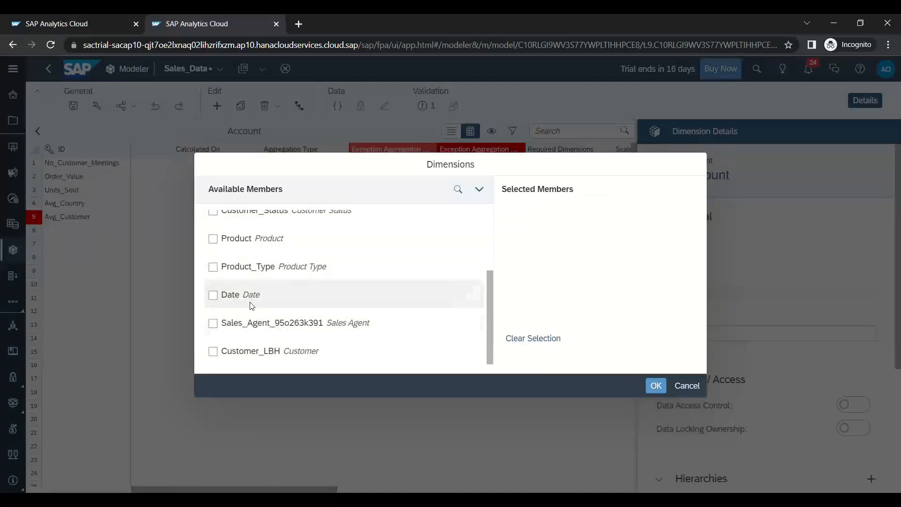
{"action": "scroll", "coordinate": [241, 358], "scroll_direction": "up", "scroll_amount": 3}
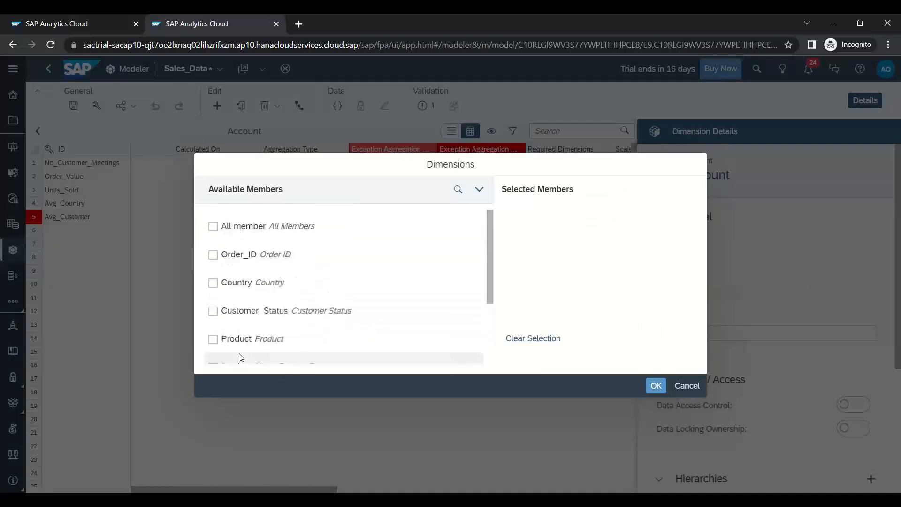
{"action": "scroll", "coordinate": [245, 342], "scroll_direction": "down", "scroll_amount": 3}
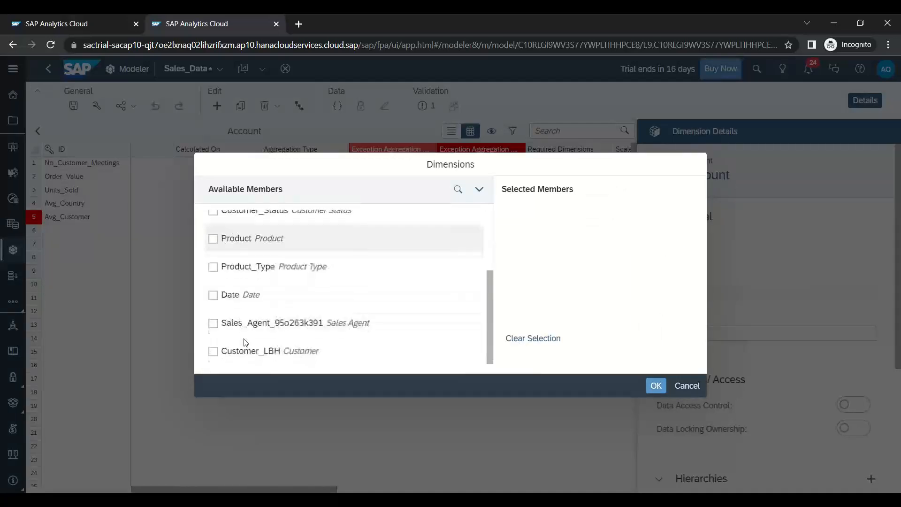
{"action": "left_click", "coordinate": [251, 360]}
{"action": "left_click", "coordinate": [652, 385]}
{"action": "left_click", "coordinate": [442, 258]}
{"action": "left_click", "coordinate": [78, 109]}
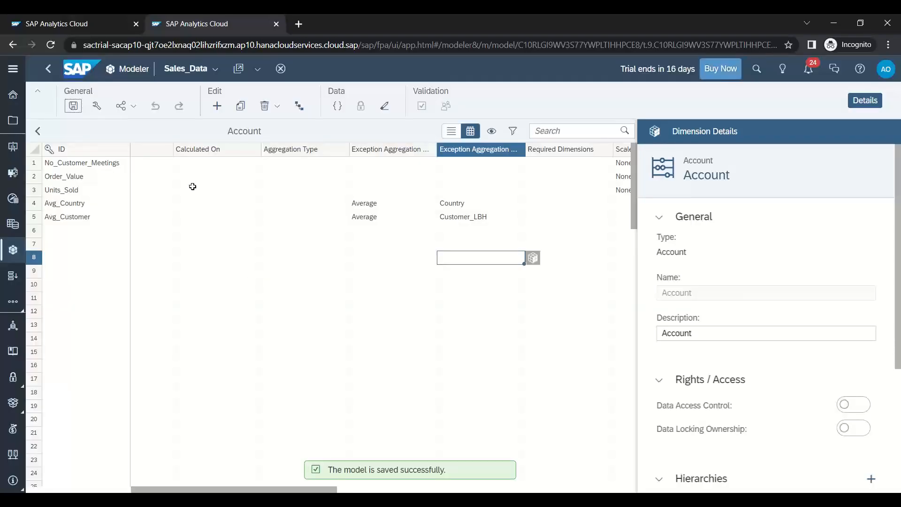
- Return to the Sales Dashboard - Advance story, add a canvas page after Chart Scaling, and rename it "Exception Aggregation"
{"action": "left_click", "coordinate": [85, 24]}
{"action": "left_click", "coordinate": [241, 130]}
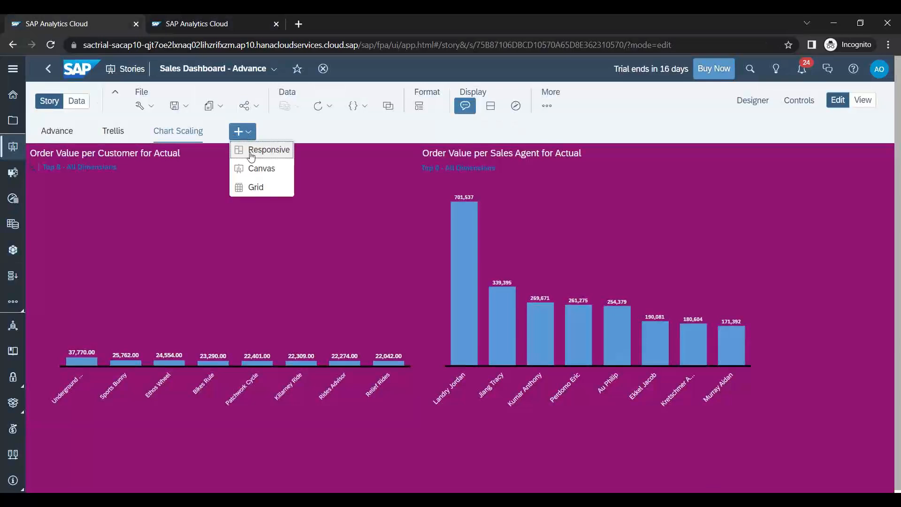
{"action": "left_click", "coordinate": [280, 168]}
{"action": "left_click", "coordinate": [258, 132]}
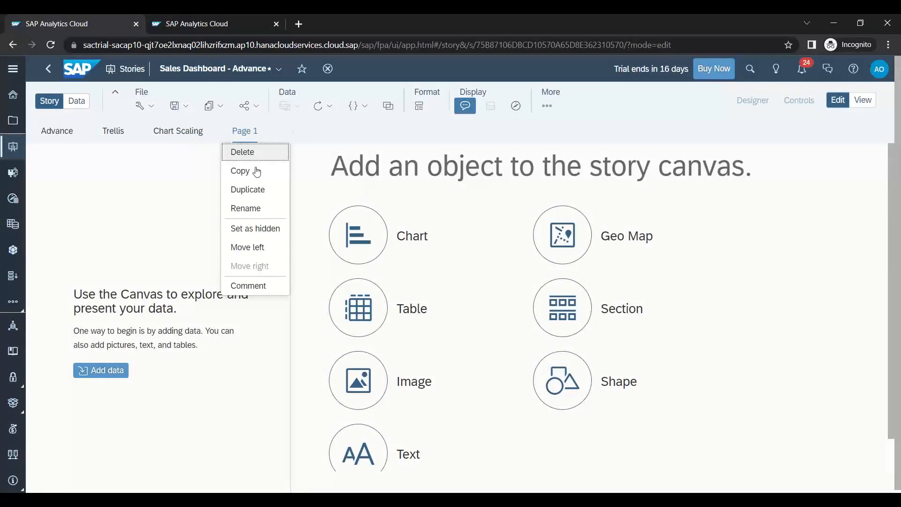
{"action": "left_click", "coordinate": [253, 209]}
{"action": "type", "text": "Exception Ag"}
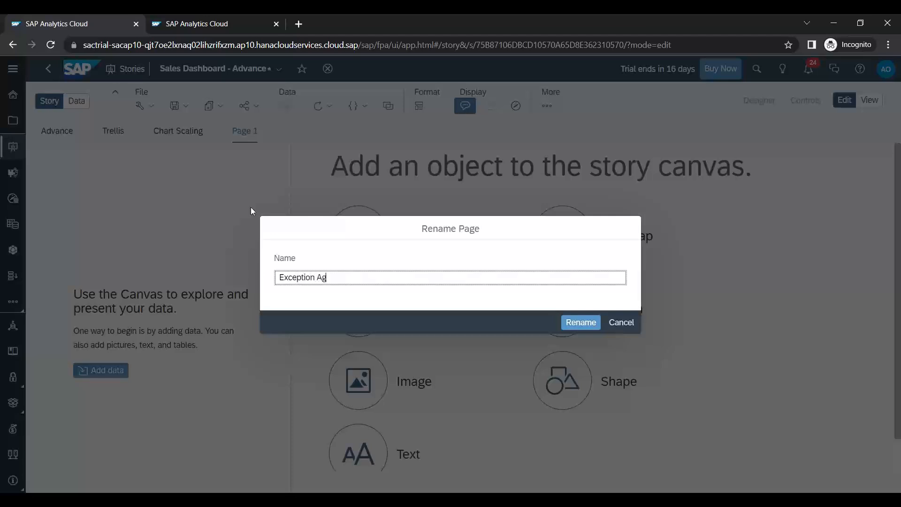
{"action": "type", "text": "gregation"}
{"action": "key", "text": "Return"}
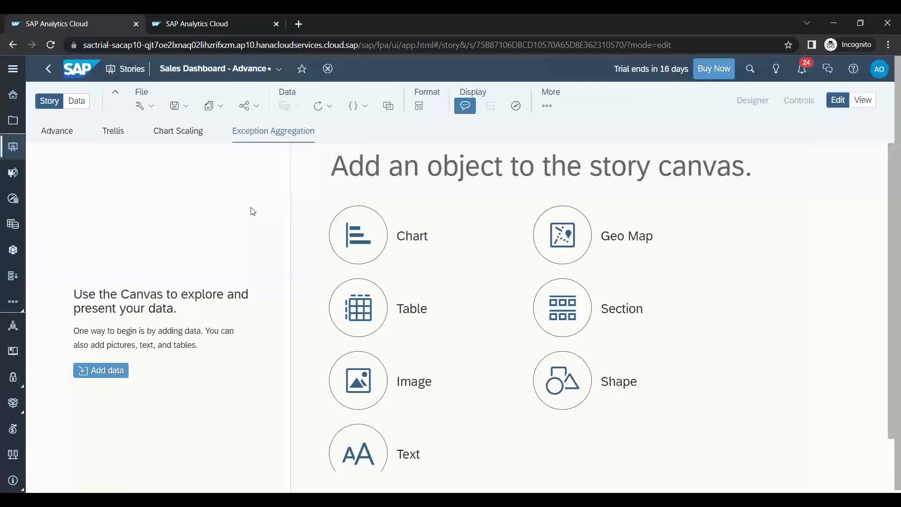
- Insert a table on the Exception Aggregation page and enlarge it to fill most of the free canvas
{"action": "left_click", "coordinate": [367, 307]}
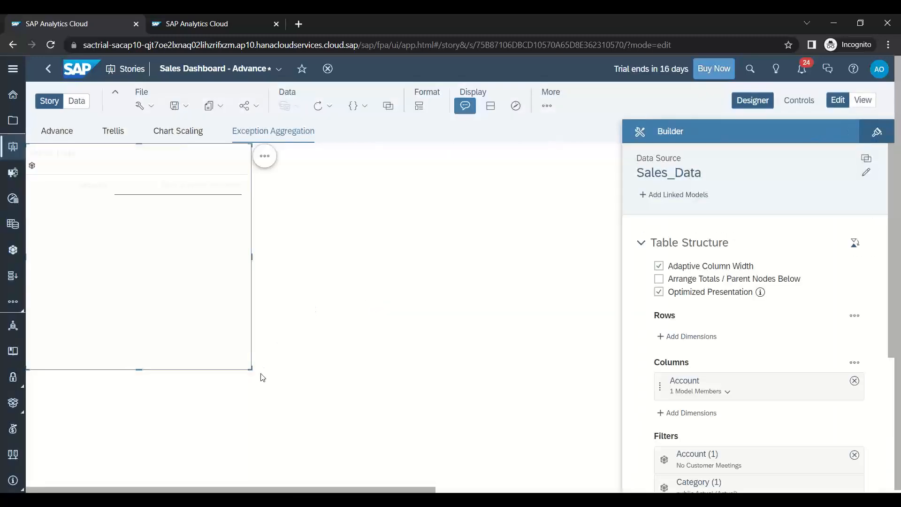
{"action": "left_click_drag", "start_coordinate": [251, 369], "coordinate": [519, 429]}
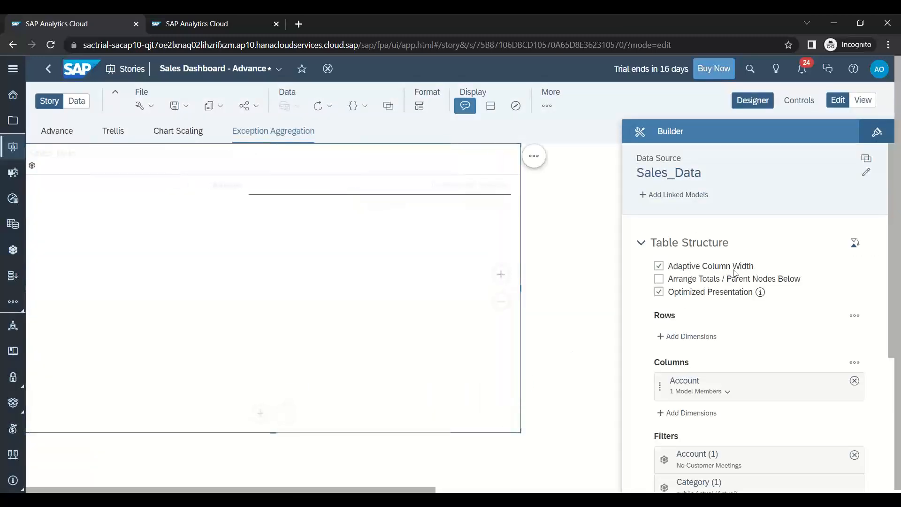
- Set the background color of the Exception Aggregation page to dark blue
{"action": "left_click", "coordinate": [594, 276]}
{"action": "left_click", "coordinate": [870, 130]}
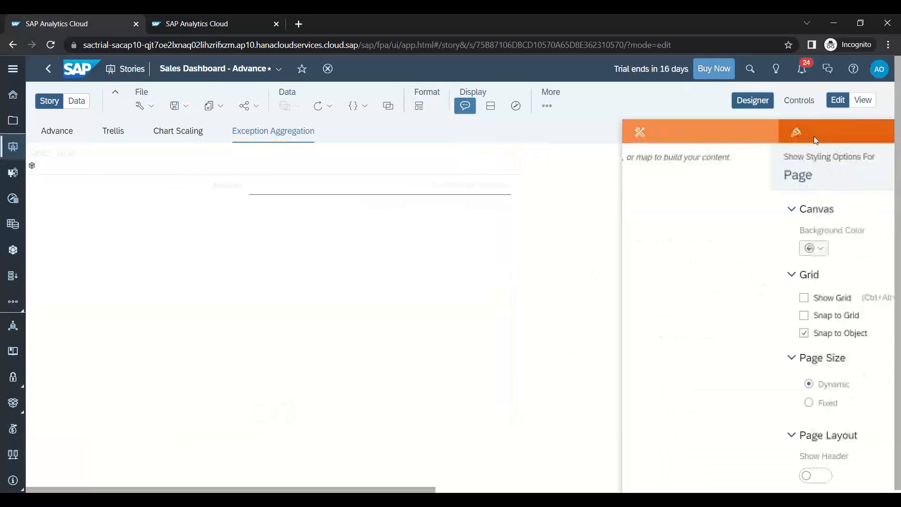
{"action": "left_click", "coordinate": [666, 248]}
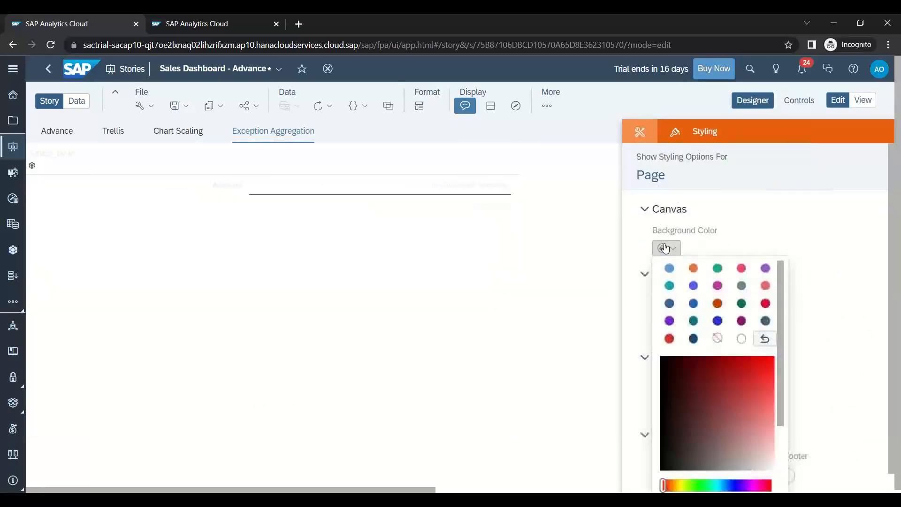
{"action": "left_click", "coordinate": [693, 338]}
{"action": "left_click", "coordinate": [501, 295]}
{"action": "left_click", "coordinate": [502, 295]}
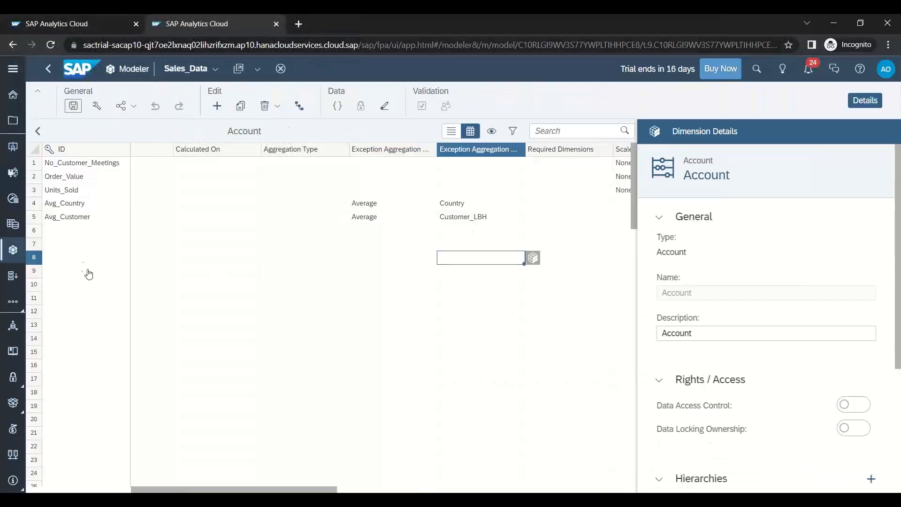
- Back in the Sales_Data model, add an account with the ID Average_Sales below Avg_Customer
{"action": "left_click", "coordinate": [79, 232]}
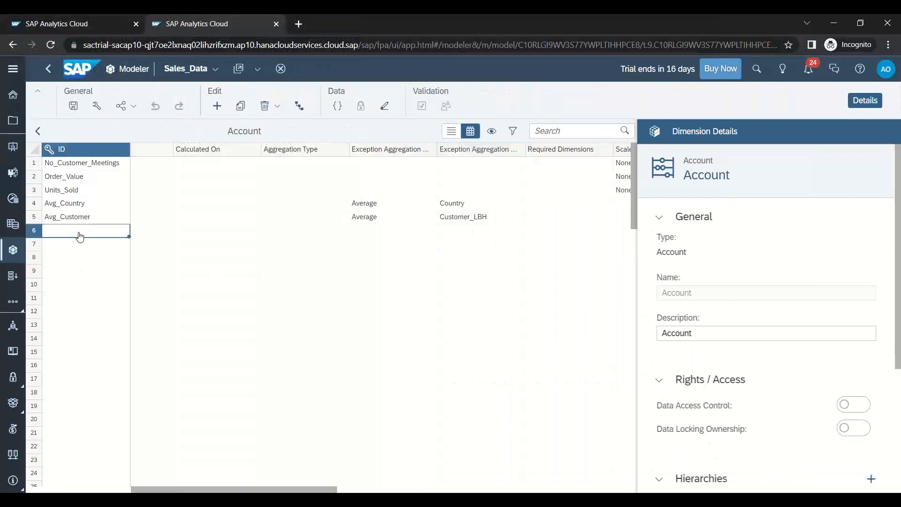
{"action": "type", "text": "Average_Sales"}
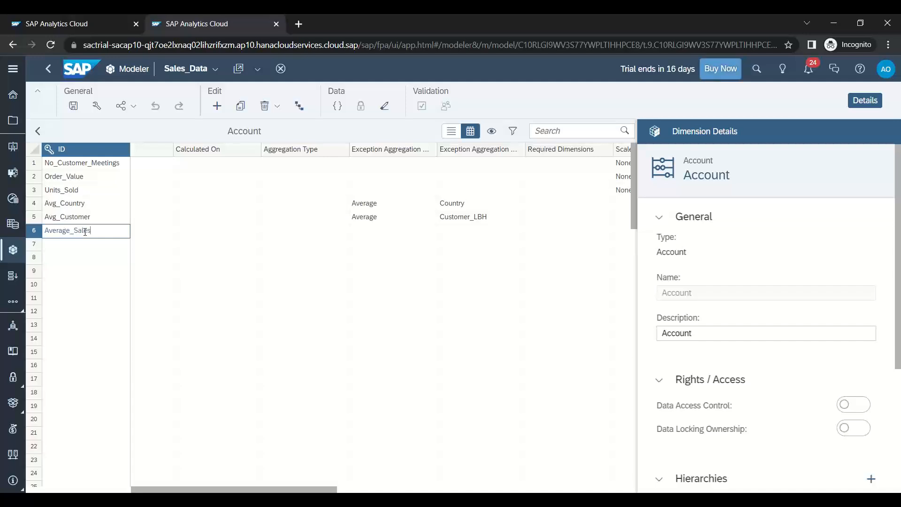
{"action": "key", "text": "Tab"}
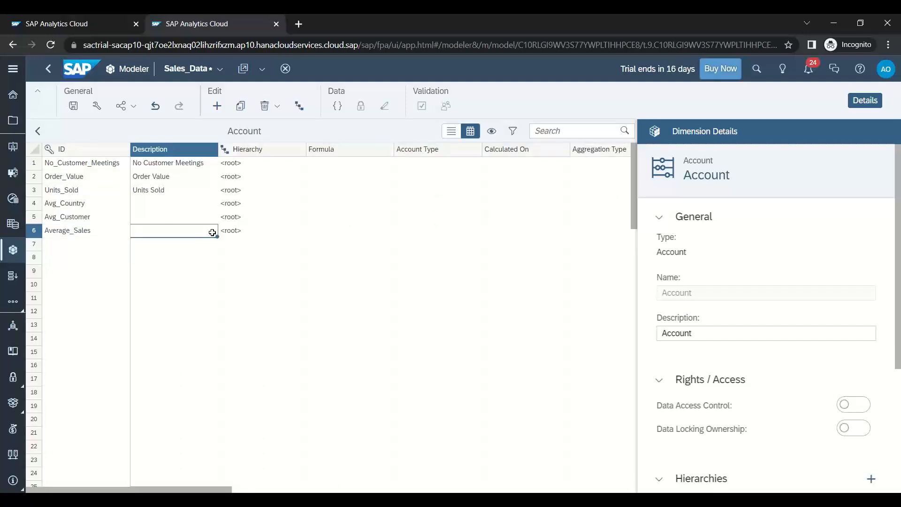
- Set the formula of the Average_Sales account to [Order_Value] in the Advanced Formula Editor
{"action": "key", "text": "Tab"}
{"action": "key", "text": "Tab"}
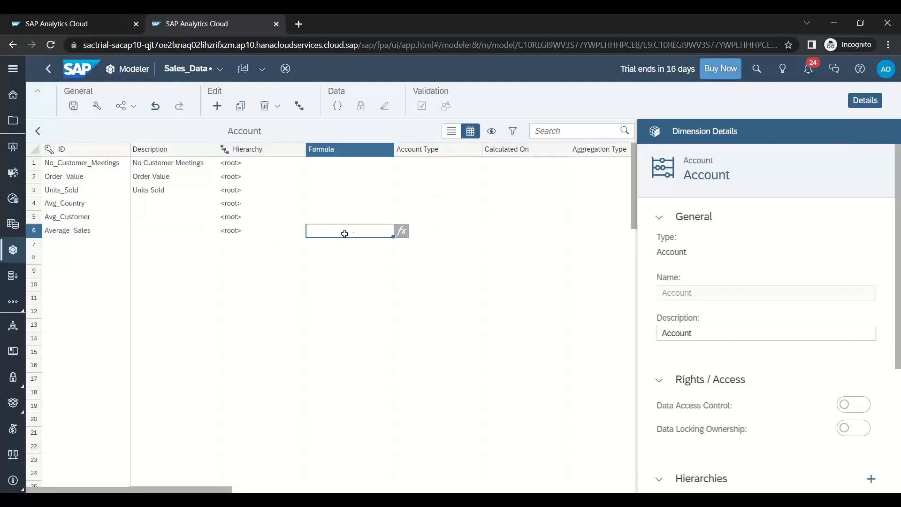
{"action": "left_click", "coordinate": [402, 231]}
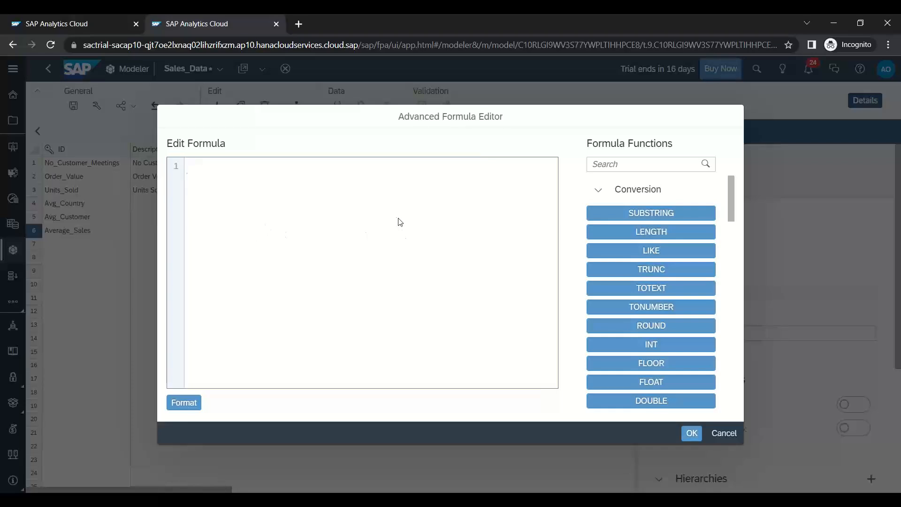
{"action": "left_click", "coordinate": [720, 432]}
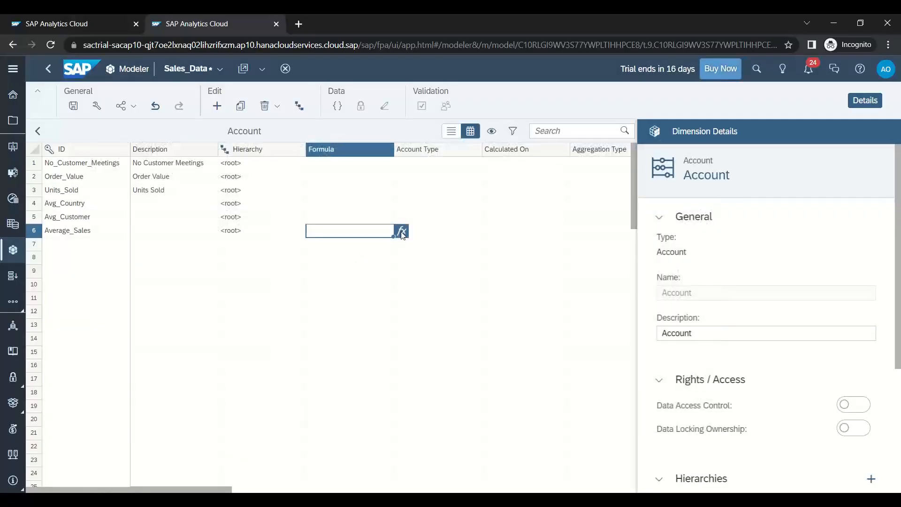
{"action": "left_click", "coordinate": [403, 231]}
{"action": "type", "text": "Oe"}
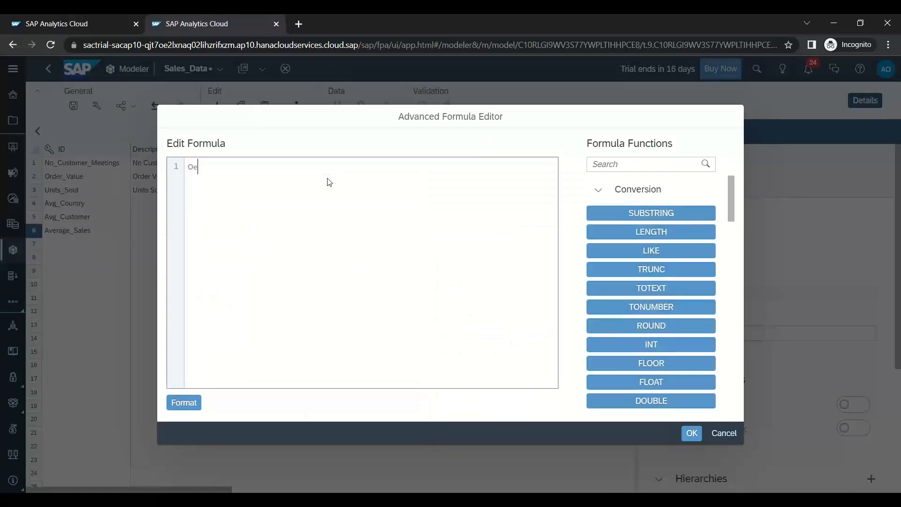
{"action": "left_click", "coordinate": [328, 189]}
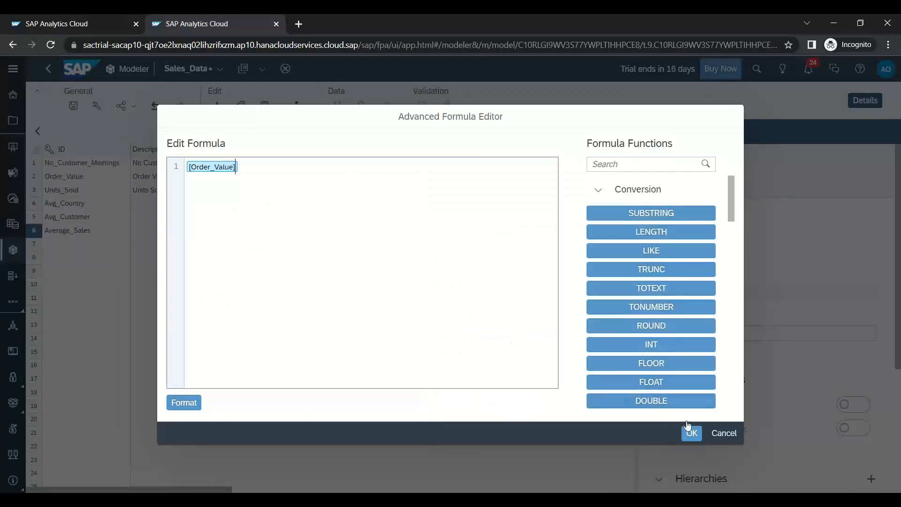
{"action": "left_click", "coordinate": [695, 433]}
- Copy the [Order_Value] formula from Average_Sales to the Avg_Customer and Avg_Country accounts
{"action": "left_click", "coordinate": [459, 232]}
{"action": "left_click", "coordinate": [517, 235]}
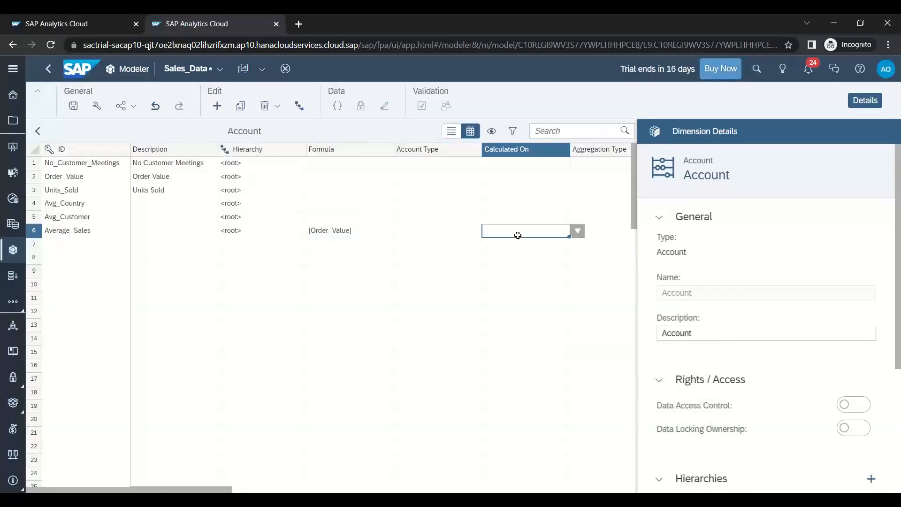
{"action": "key", "text": "Right"}
{"action": "left_click", "coordinate": [334, 235]}
{"action": "key", "text": "ctrl+c"}
{"action": "left_click", "coordinate": [325, 216]}
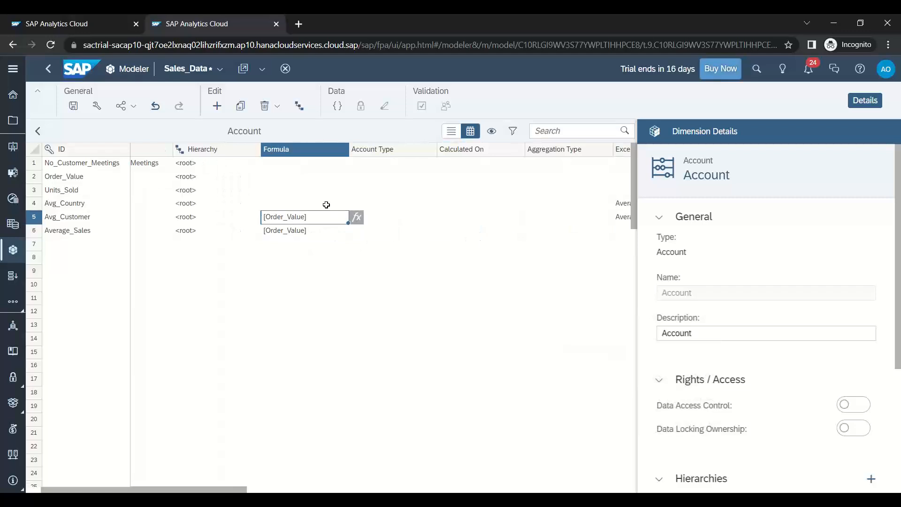
{"action": "key", "text": "ctrl+v"}
{"action": "left_click", "coordinate": [326, 203]}
{"action": "key", "text": "ctrl+v"}
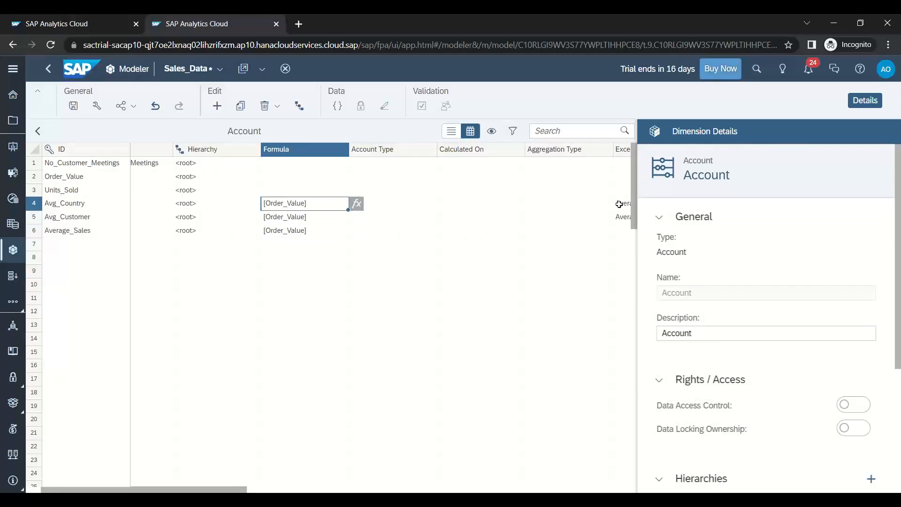
- Try to enter Ave as the aggregation type of the Average_Sales account and check the available aggregation types
{"action": "left_click", "coordinate": [464, 232]}
{"action": "left_click", "coordinate": [565, 229]}
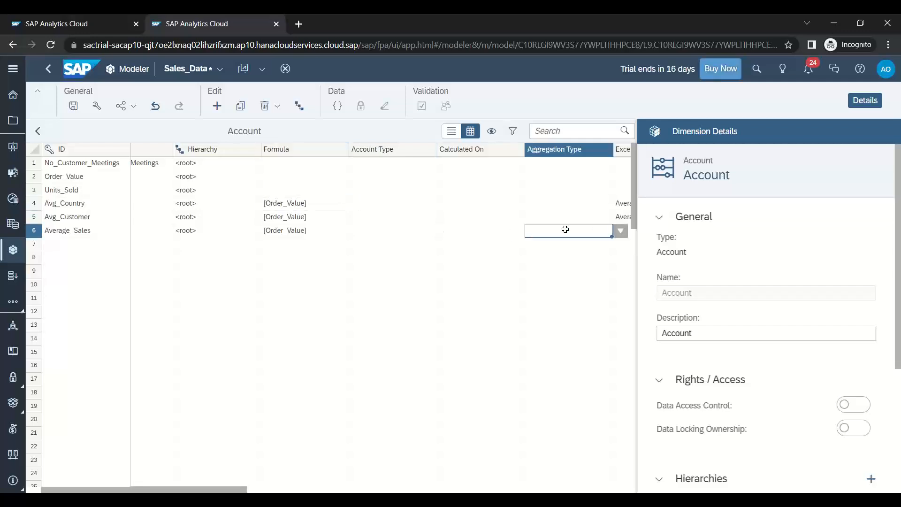
{"action": "type", "text": "Ave"}
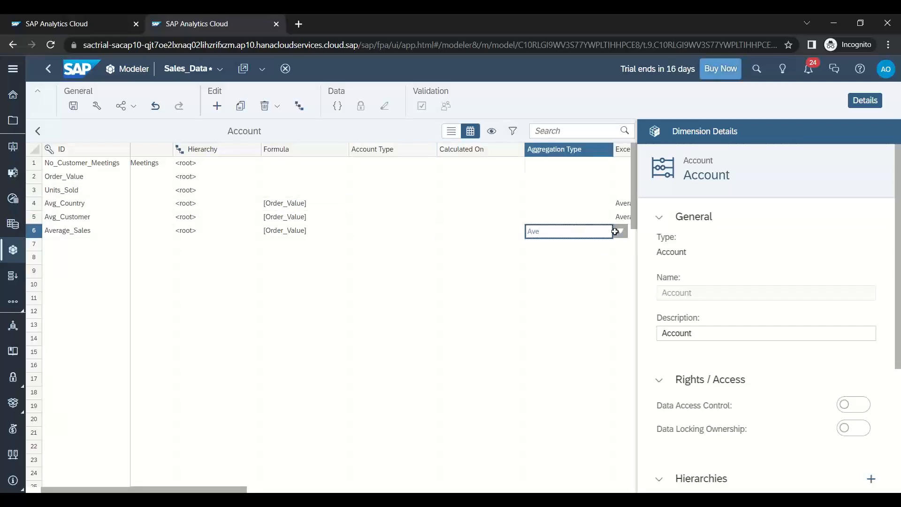
{"action": "left_click", "coordinate": [620, 232]}
{"action": "left_click", "coordinate": [625, 230]}
{"action": "left_click", "coordinate": [251, 235]}
{"action": "left_click_drag", "start_coordinate": [251, 235], "coordinate": [227, 233]}
{"action": "key", "text": "Left"}
{"action": "key", "text": "Left"}
{"action": "key", "text": "Left"}
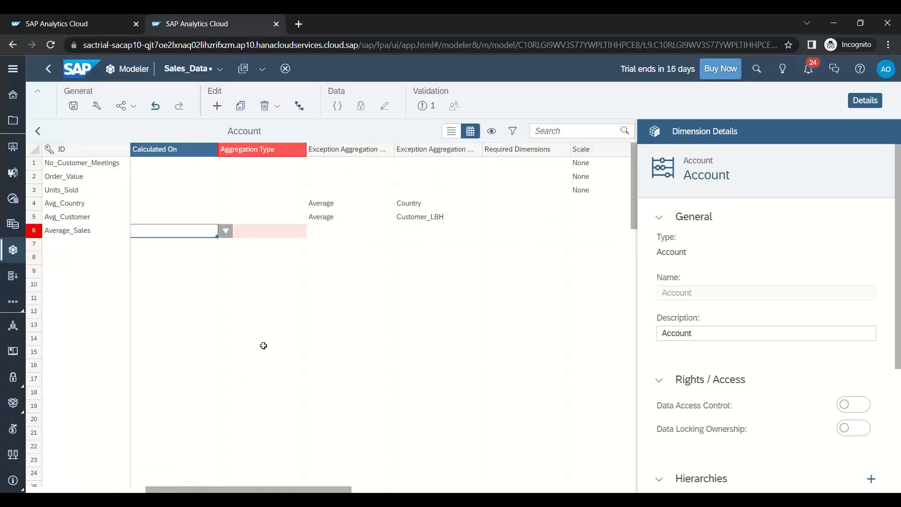
{"action": "key", "text": "Right"}
{"action": "left_click", "coordinate": [313, 231]}
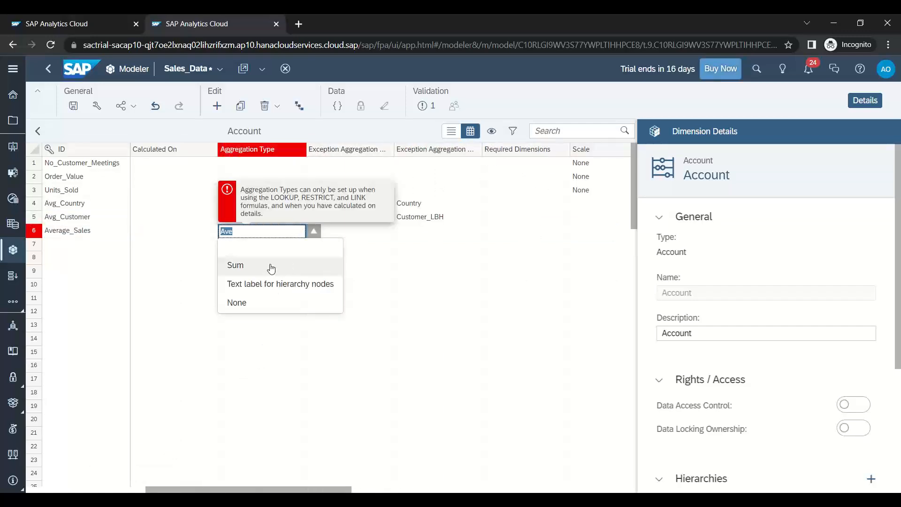
{"action": "left_click", "coordinate": [193, 235]}
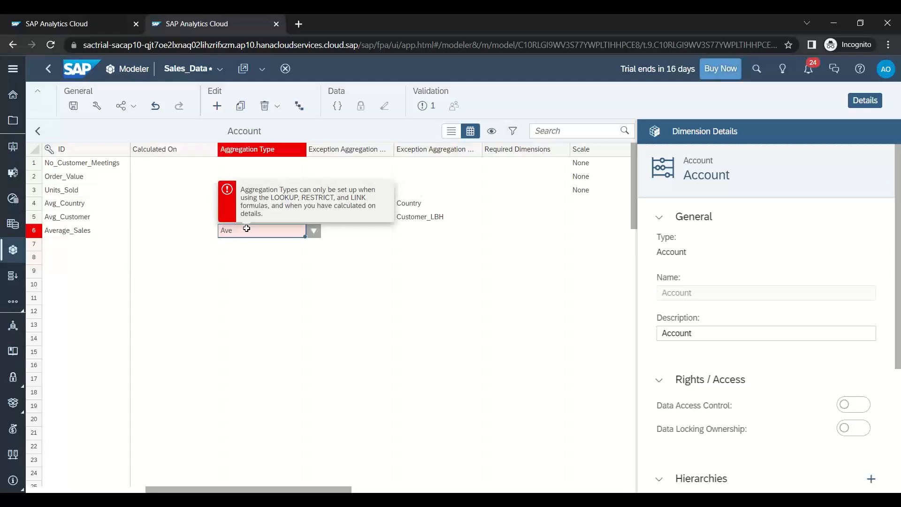
- Clear the aggregation type entry of the Average_Sales account
{"action": "key", "text": "BackSpace"}
{"action": "key", "text": "BackSpace"}
{"action": "key", "text": "BackSpace"}
- Re-enter [Order_Value] as the formula of the Average_Sales account in the Advanced Formula Editor
{"action": "key", "text": "Left"}
{"action": "key", "text": "Left"}
{"action": "key", "text": "Left"}
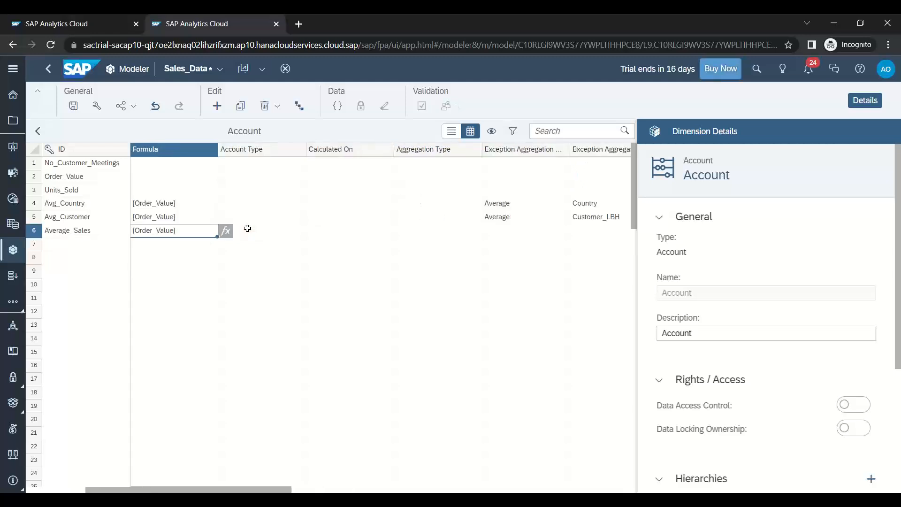
{"action": "key", "text": "Left"}
{"action": "left_click", "coordinate": [271, 235]}
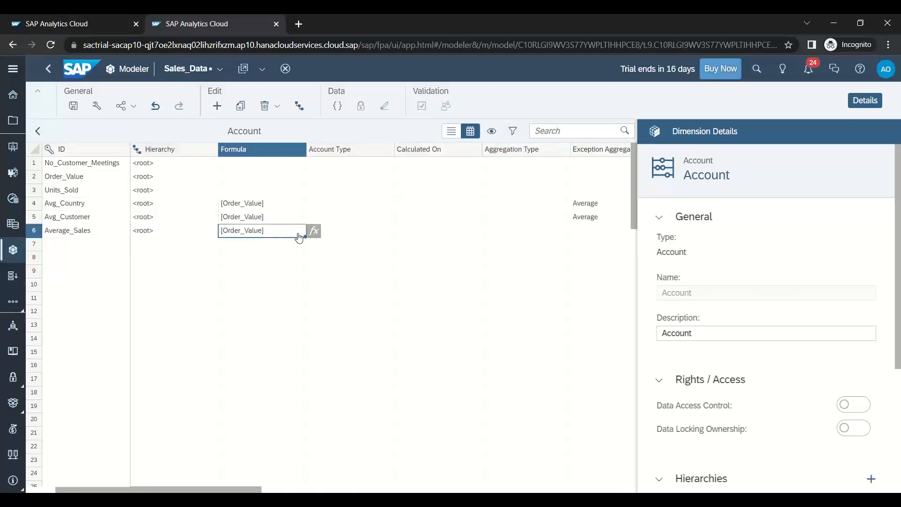
{"action": "left_click", "coordinate": [314, 232]}
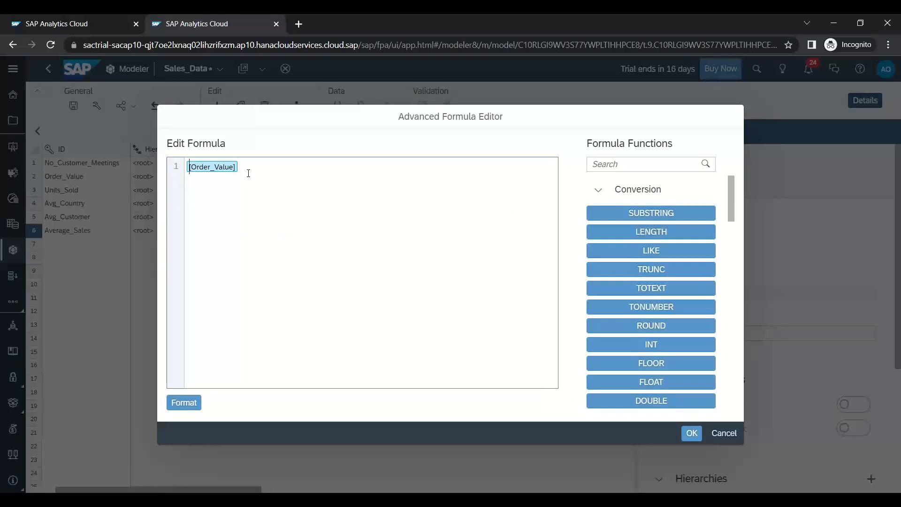
{"action": "key", "text": "BackSpace"}
{"action": "type", "text": "ave"}
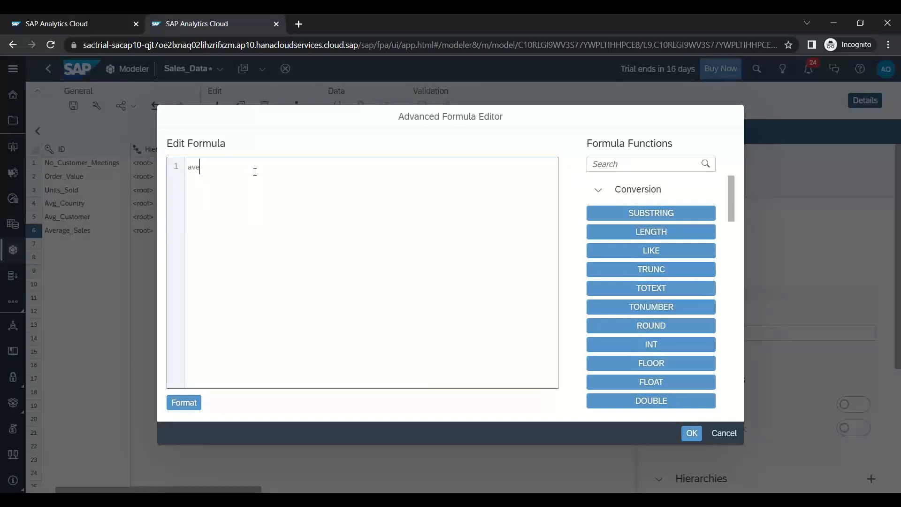
{"action": "type", "text": "Ord"}
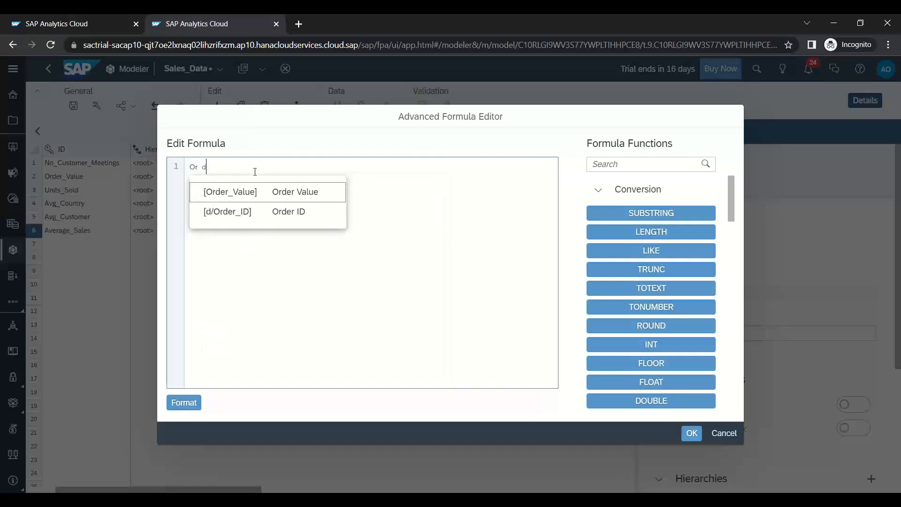
{"action": "key", "text": "Return"}
{"action": "left_click", "coordinate": [691, 432]}
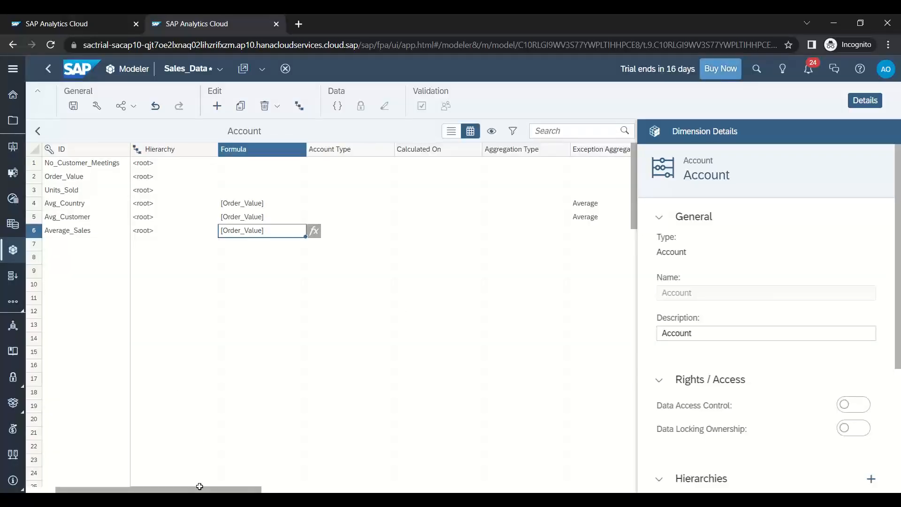
- Save the Sales_Data model
{"action": "left_click_drag", "start_coordinate": [197, 491], "coordinate": [140, 485]}
{"action": "left_click", "coordinate": [191, 238]}
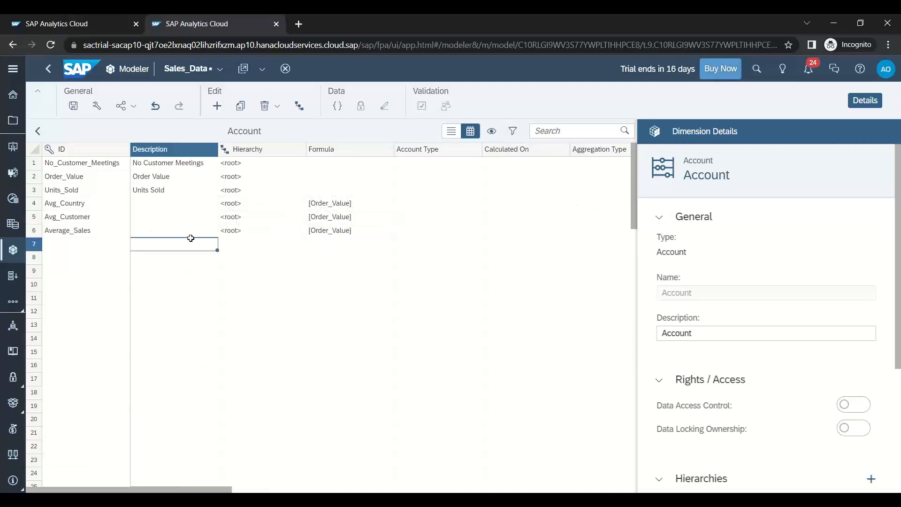
{"action": "left_click", "coordinate": [196, 231]}
{"action": "key", "text": "ctrl+s"}
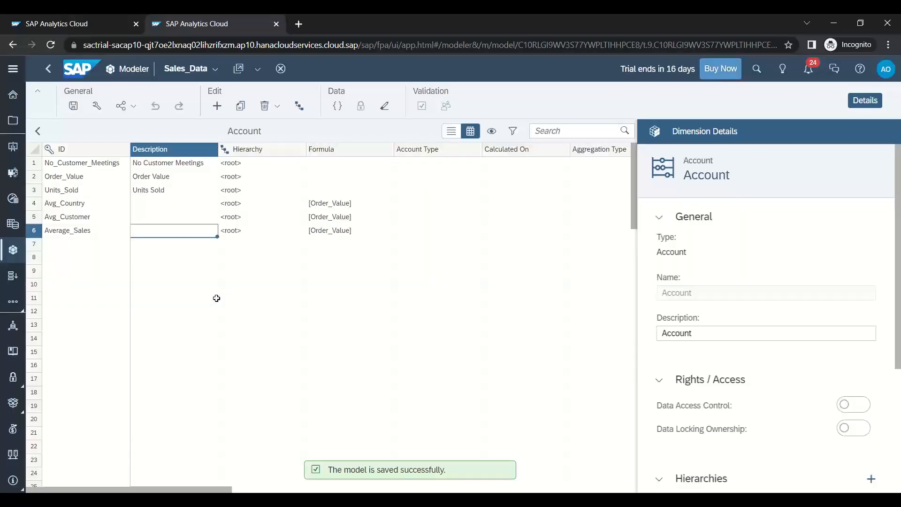
- Examine the Average_Sales account's available account types and aggregation types, and its Calculated On, exception aggregation and required dimensions settings
{"action": "left_click_drag", "start_coordinate": [229, 487], "coordinate": [207, 477]}
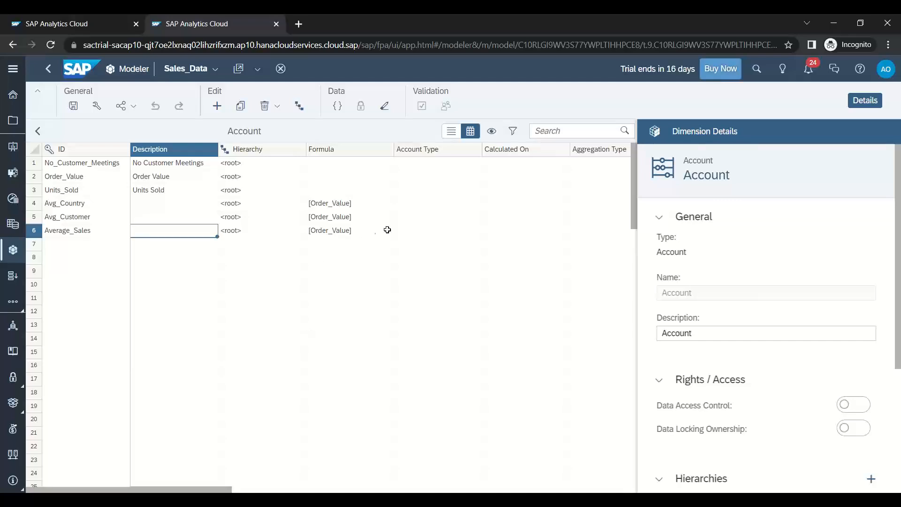
{"action": "left_click", "coordinate": [416, 230]}
{"action": "left_click", "coordinate": [490, 233]}
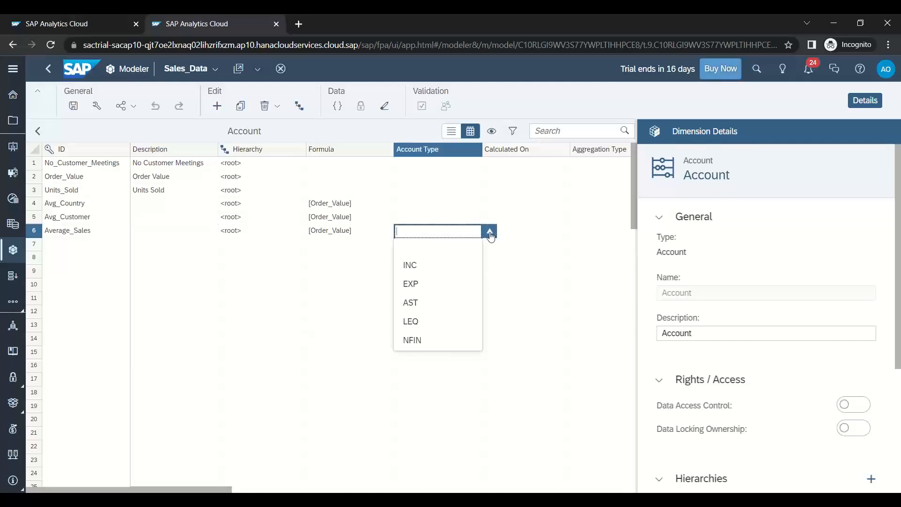
{"action": "left_click", "coordinate": [551, 230]}
{"action": "left_click", "coordinate": [577, 230]}
{"action": "left_click", "coordinate": [579, 230]}
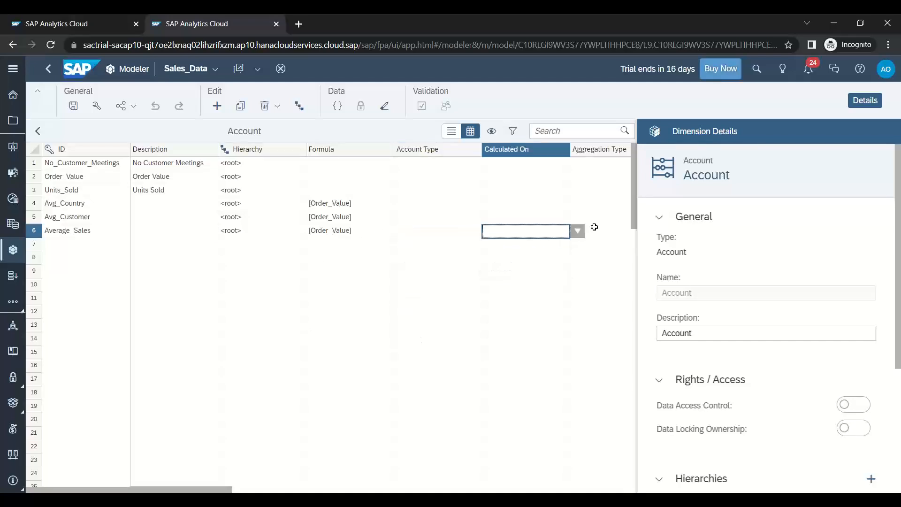
{"action": "left_click", "coordinate": [593, 230]}
{"action": "left_click", "coordinate": [620, 232]}
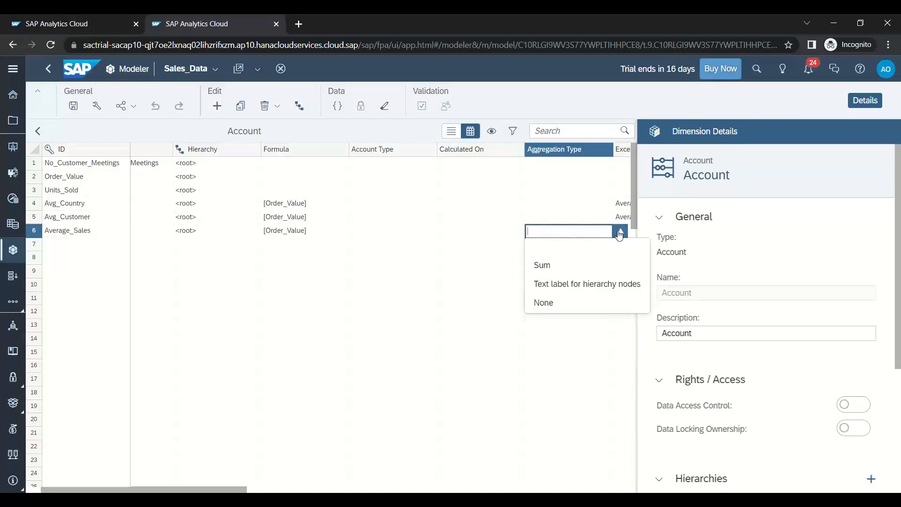
{"action": "left_click", "coordinate": [452, 292]}
{"action": "left_click_drag", "start_coordinate": [616, 232], "coordinate": [612, 232]}
{"action": "left_click", "coordinate": [522, 231]}
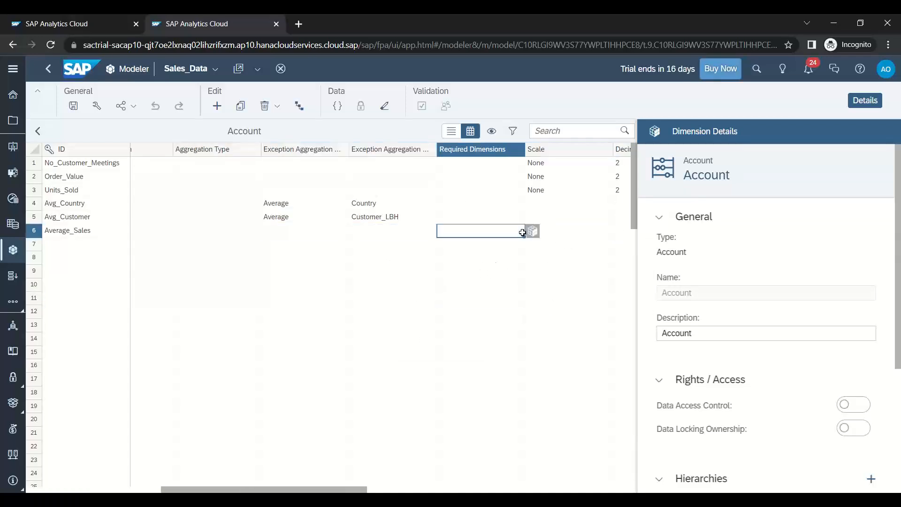
{"action": "left_click_drag", "start_coordinate": [298, 481], "coordinate": [162, 481]}
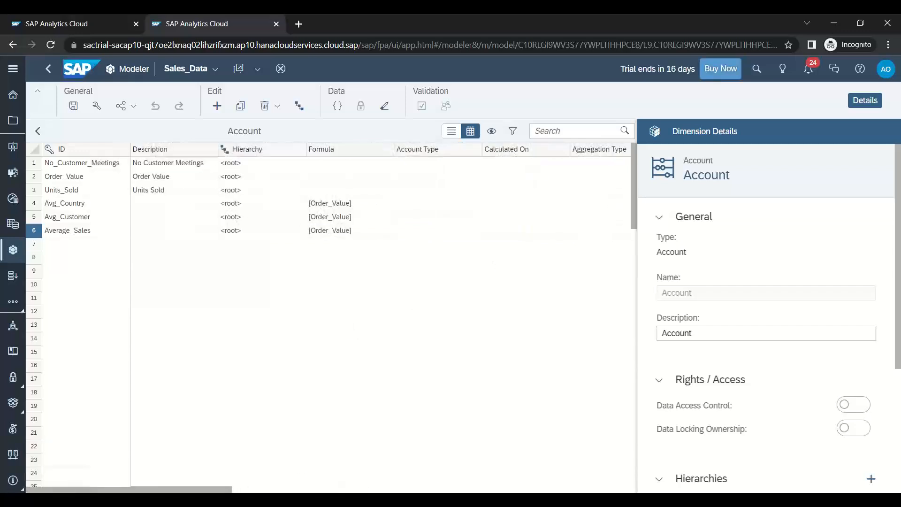
- Back in the Sales Dashboard story, filter the table's Account column to Avg_Country and Avg_Customer, removing No Customer Meetings
{"action": "left_click", "coordinate": [80, 23]}
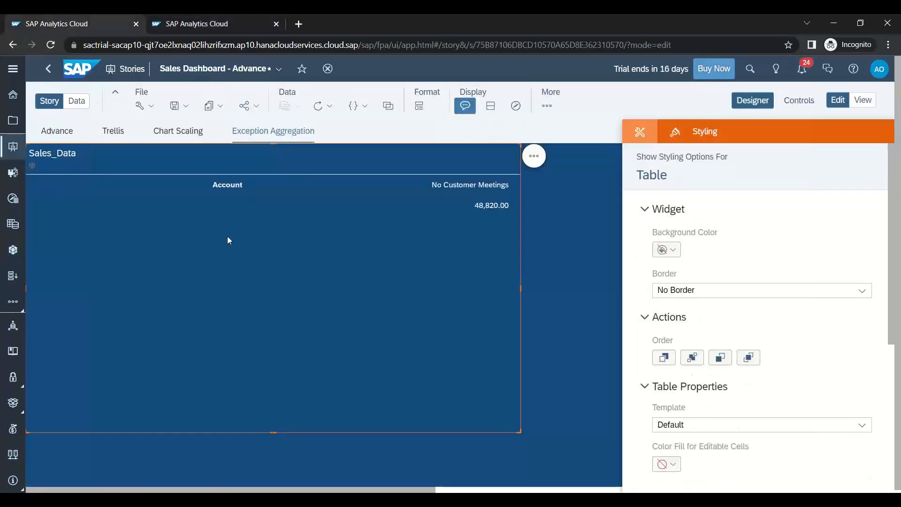
{"action": "left_click", "coordinate": [639, 131]}
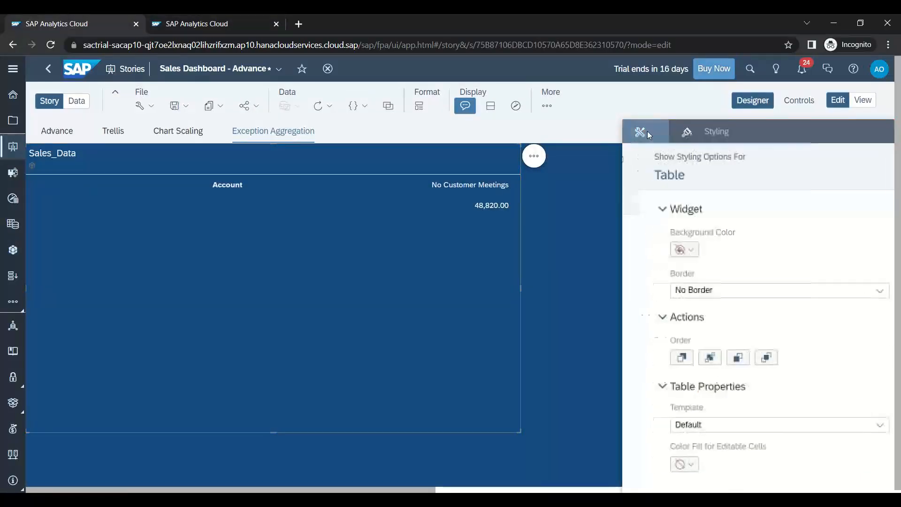
{"action": "left_click", "coordinate": [836, 381]}
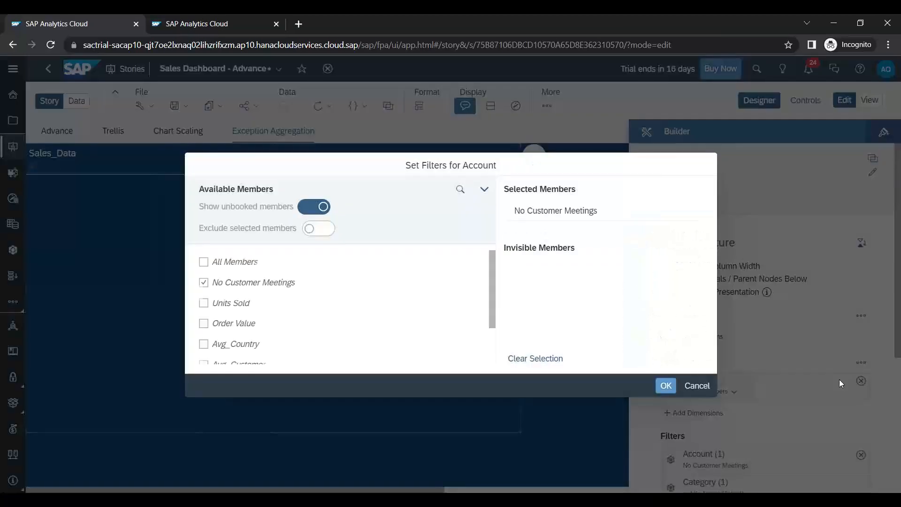
{"action": "scroll", "coordinate": [241, 348], "scroll_direction": "down", "scroll_amount": 2}
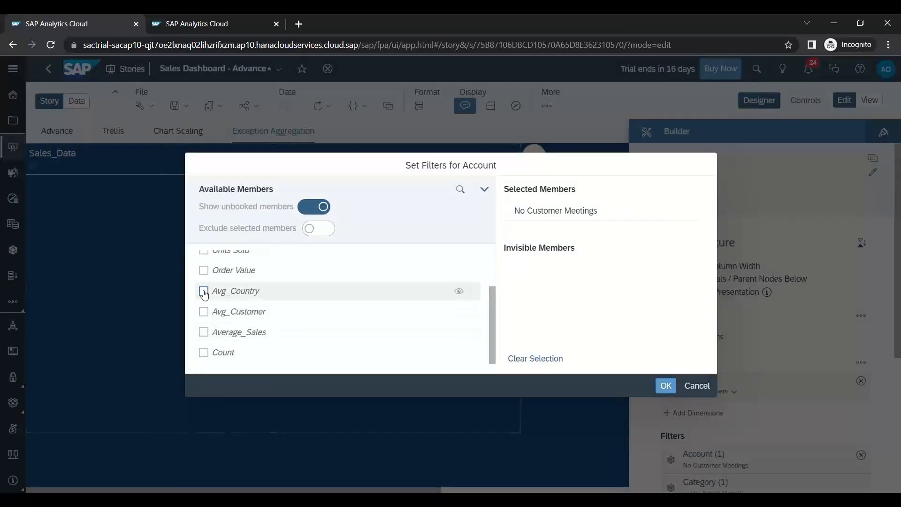
{"action": "left_click", "coordinate": [204, 291]}
{"action": "left_click", "coordinate": [203, 311]}
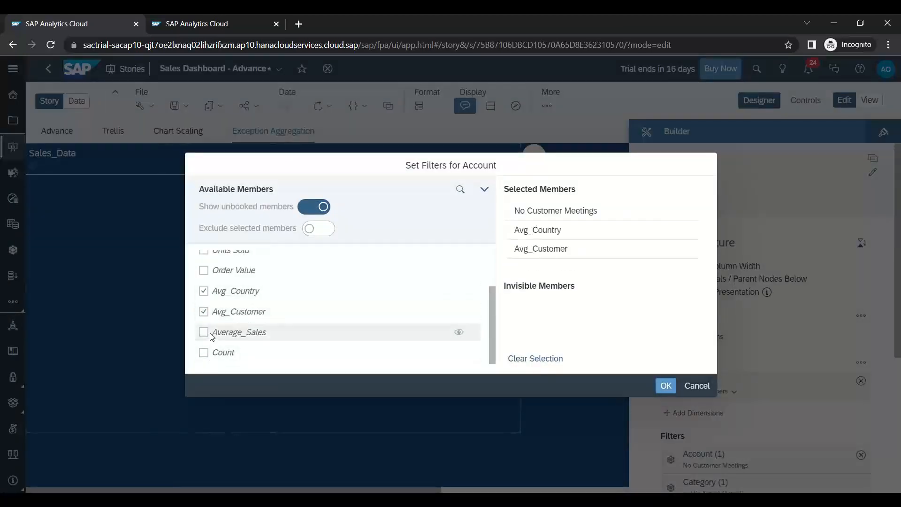
{"action": "scroll", "coordinate": [211, 336], "scroll_direction": "up", "scroll_amount": 3}
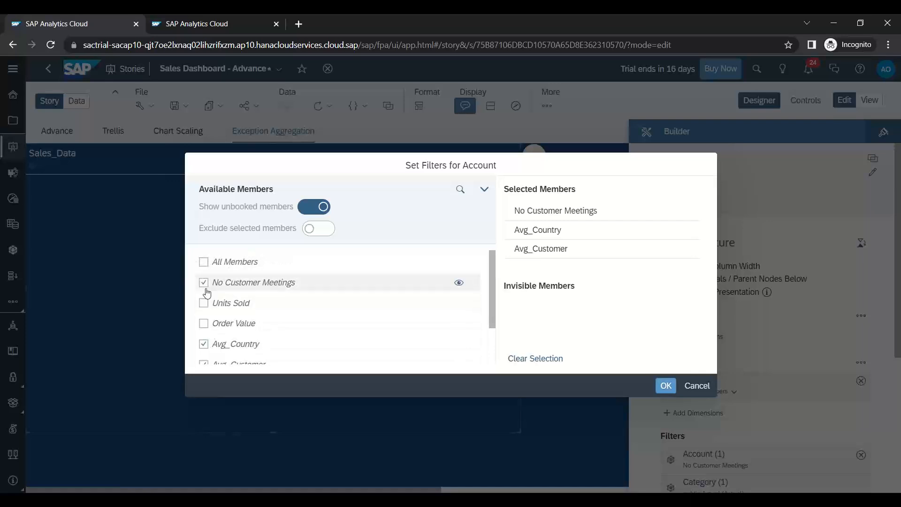
{"action": "left_click", "coordinate": [203, 282]}
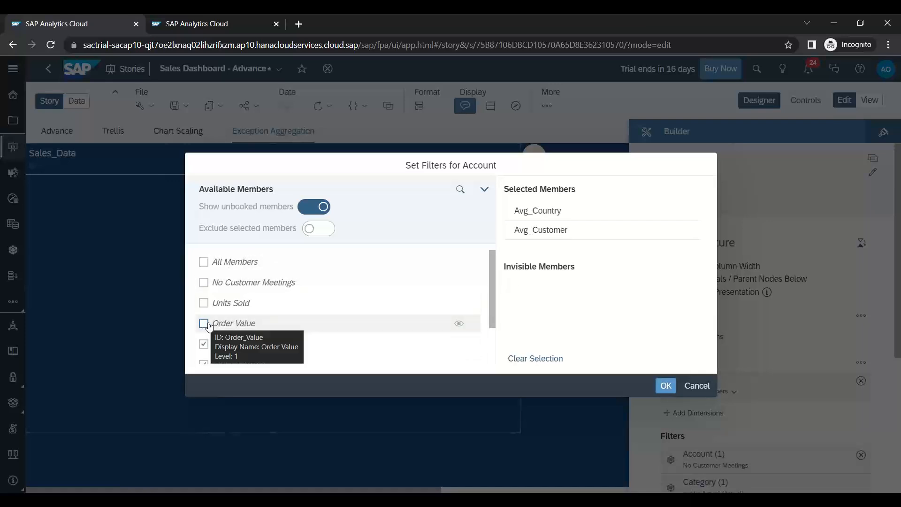
{"action": "left_click", "coordinate": [666, 386]}
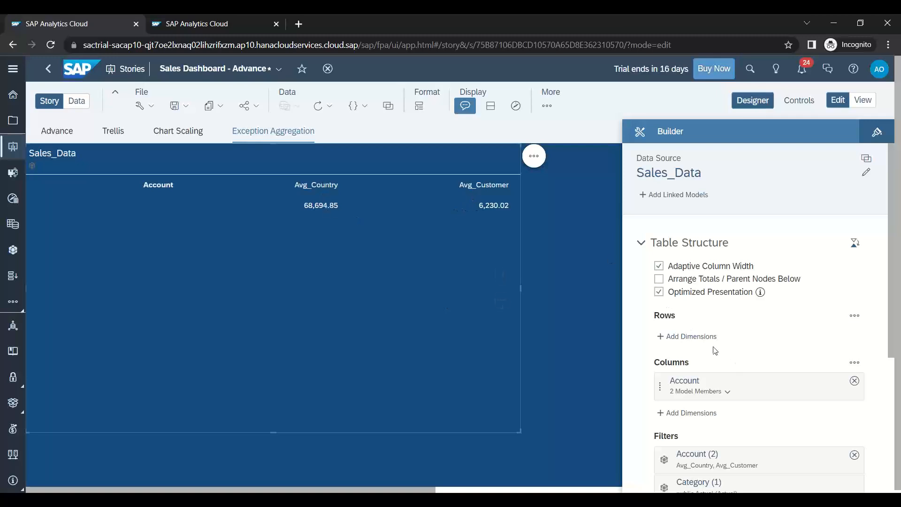
{"action": "left_click", "coordinate": [690, 413]}
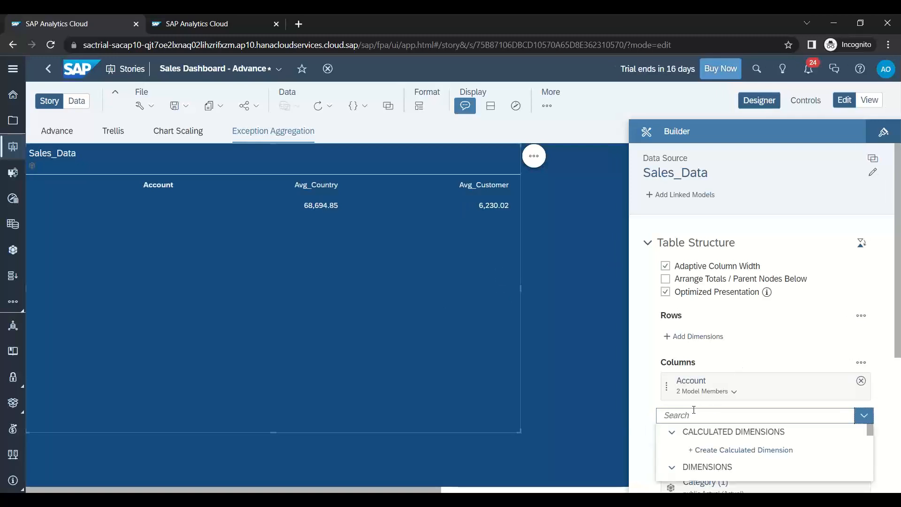
{"action": "left_click", "coordinate": [720, 451]}
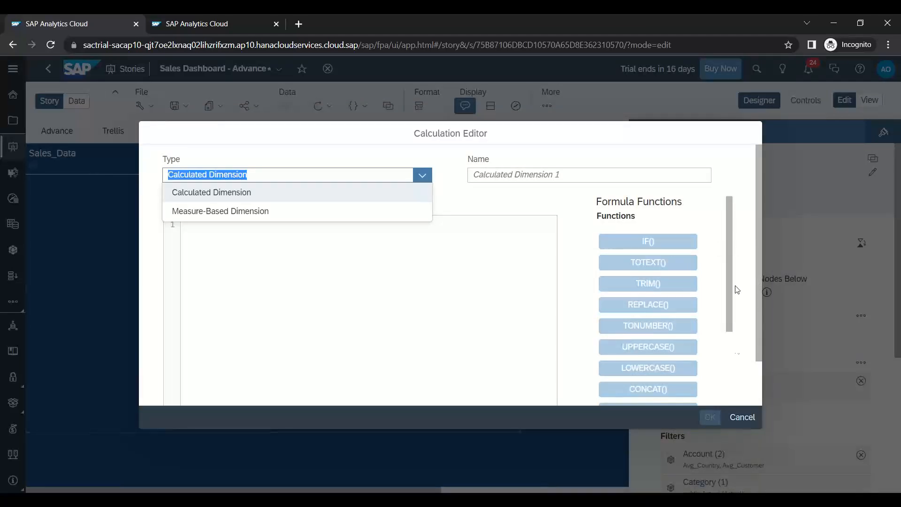
{"action": "left_click", "coordinate": [742, 418]}
{"action": "left_click", "coordinate": [709, 339]}
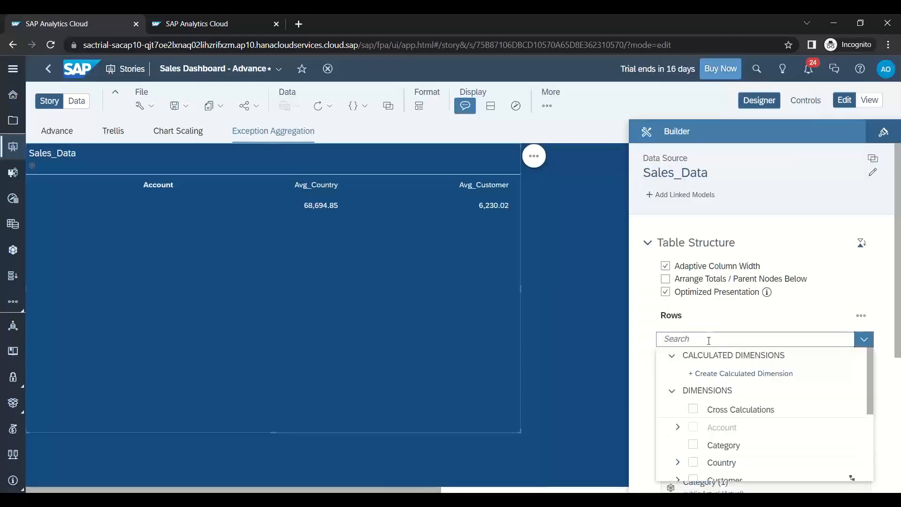
{"action": "left_click", "coordinate": [638, 325]}
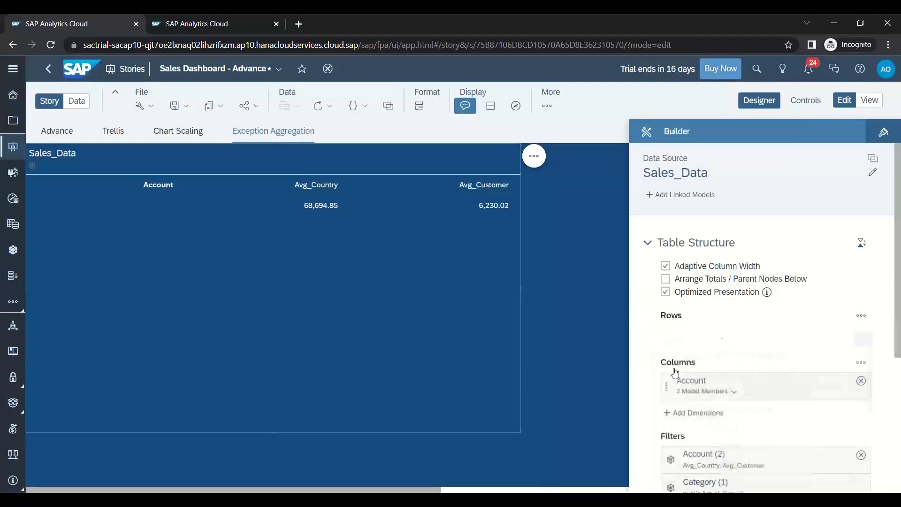
- Add the Cross Calculations dimension to the table's columns on the Exception Aggregation page
{"action": "left_click", "coordinate": [690, 413]}
{"action": "scroll", "coordinate": [687, 445], "scroll_direction": "down", "scroll_amount": 5}
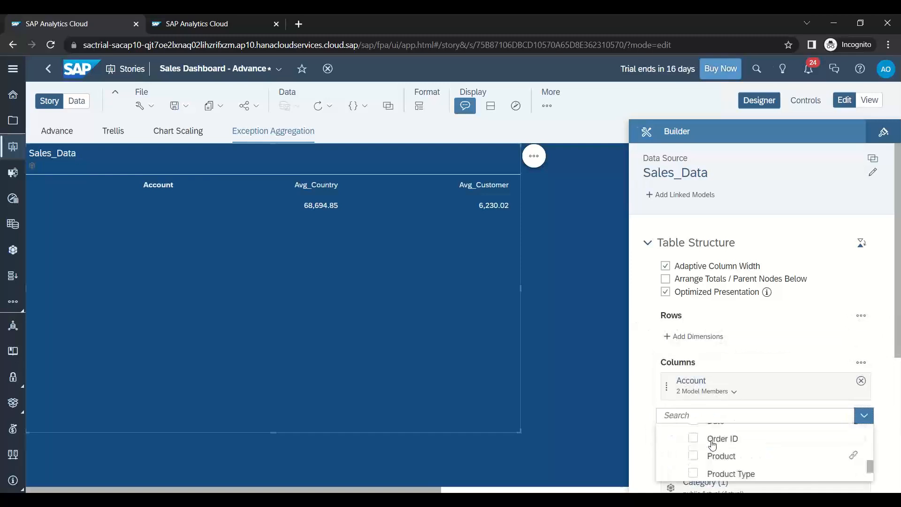
{"action": "scroll", "coordinate": [727, 475], "scroll_direction": "up", "scroll_amount": 5}
{"action": "scroll", "coordinate": [731, 457], "scroll_direction": "down", "scroll_amount": 2}
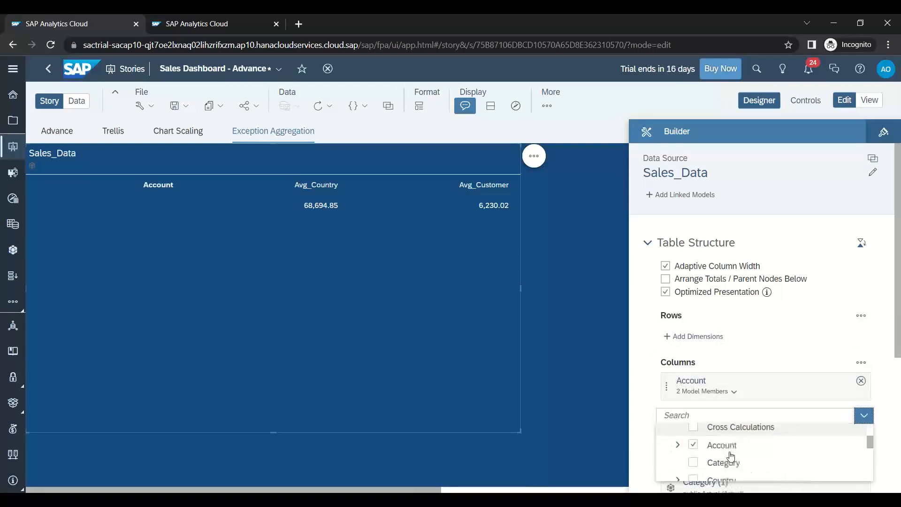
{"action": "scroll", "coordinate": [731, 452], "scroll_direction": "up", "scroll_amount": 3}
{"action": "scroll", "coordinate": [729, 437], "scroll_direction": "down", "scroll_amount": 2}
{"action": "left_click", "coordinate": [727, 432]}
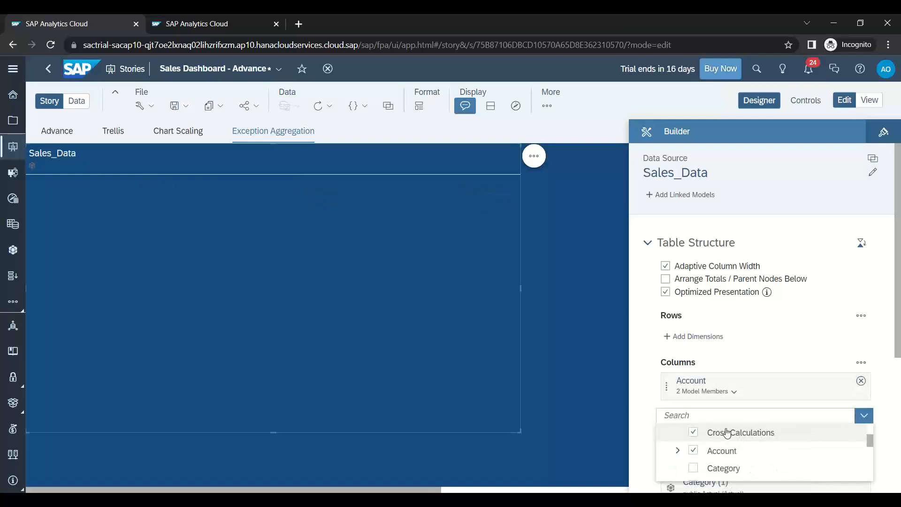
{"action": "left_click", "coordinate": [864, 415]}
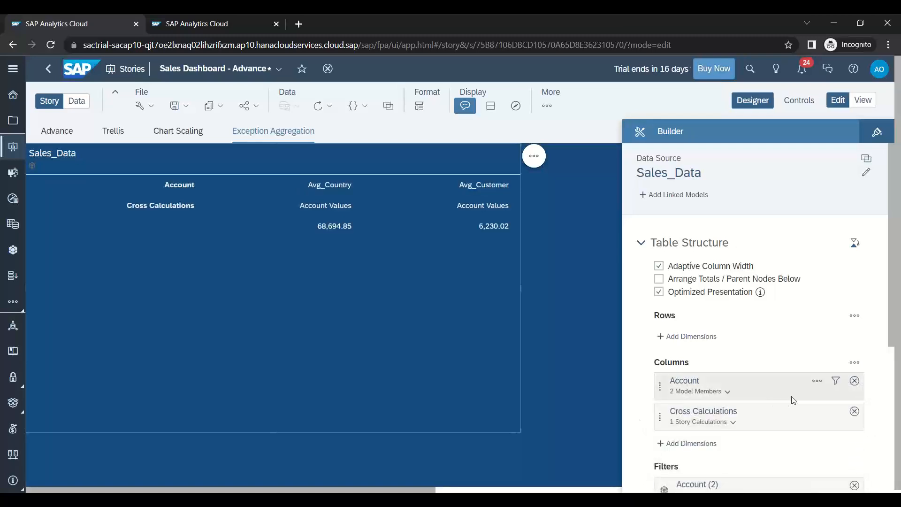
{"action": "left_click", "coordinate": [835, 411]}
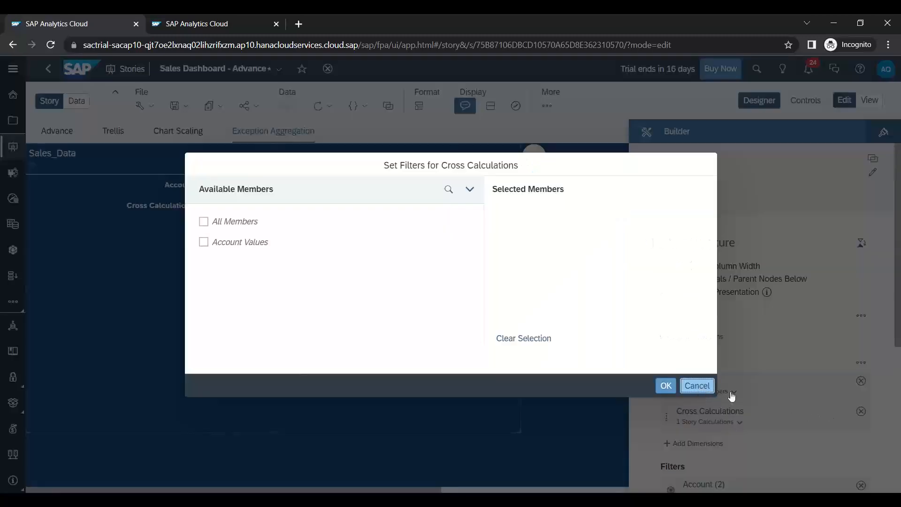
{"action": "left_click", "coordinate": [696, 384]}
{"action": "left_click", "coordinate": [817, 411]}
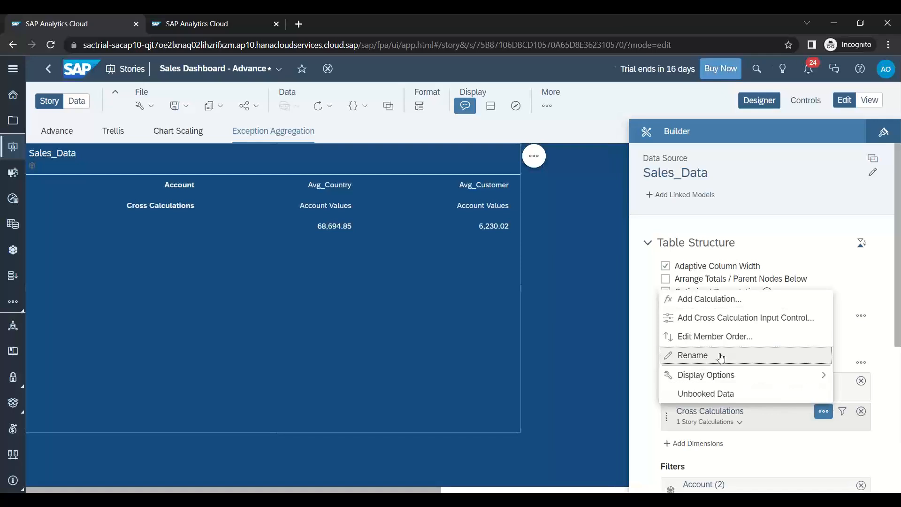
{"action": "left_click", "coordinate": [720, 355]}
{"action": "left_click", "coordinate": [819, 411]}
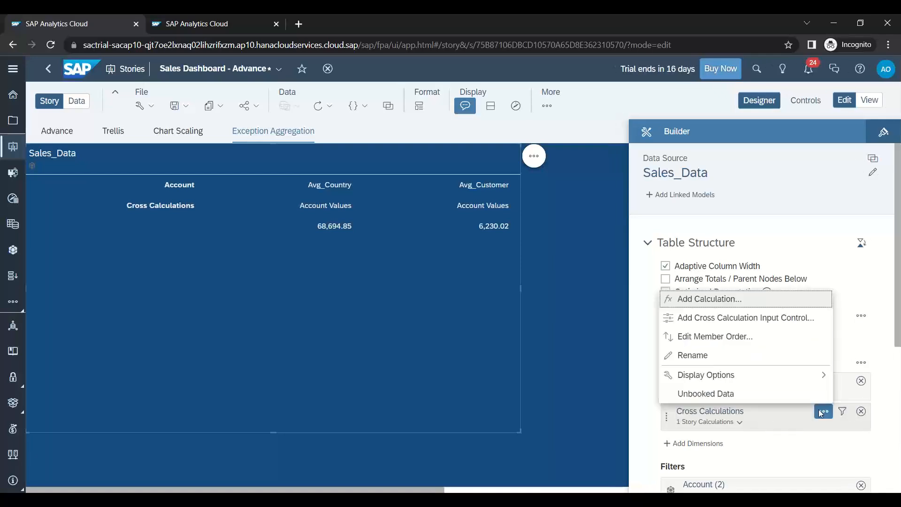
{"action": "left_click", "coordinate": [741, 303]}
{"action": "left_click", "coordinate": [225, 174]}
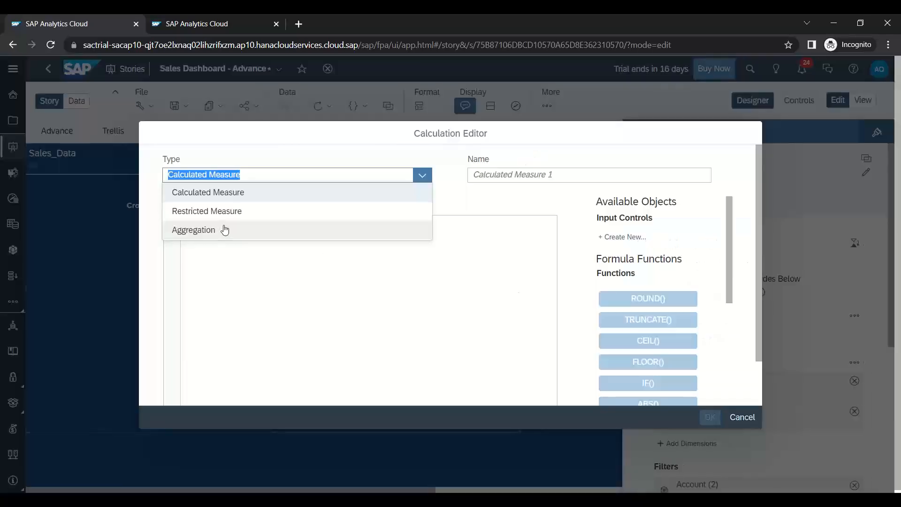
{"action": "left_click", "coordinate": [218, 193]}
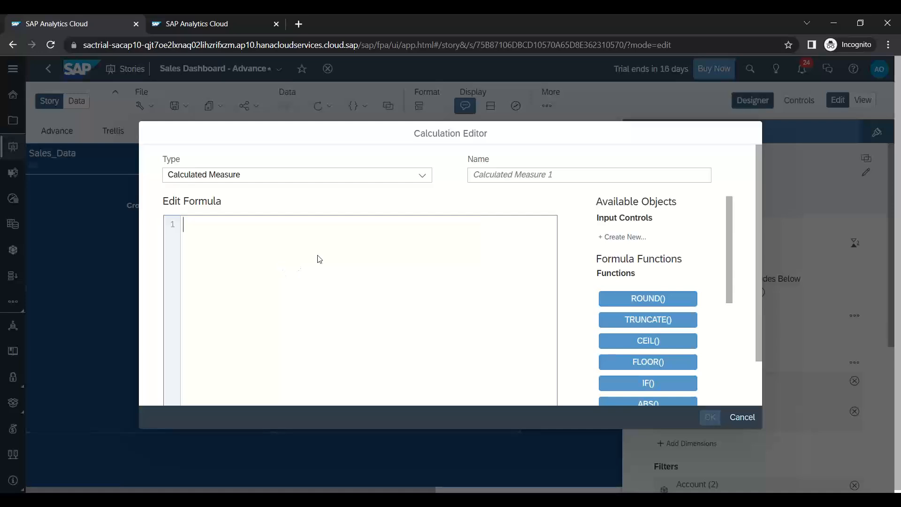
{"action": "type", "text": "or d"}
{"action": "key", "text": "BackSpace"}
{"action": "key", "text": "BackSpace"}
{"action": "key", "text": "BackSpace"}
{"action": "key", "text": "BackSpace"}
{"action": "type", "text": "o"}
{"action": "key", "text": "BackSpace"}
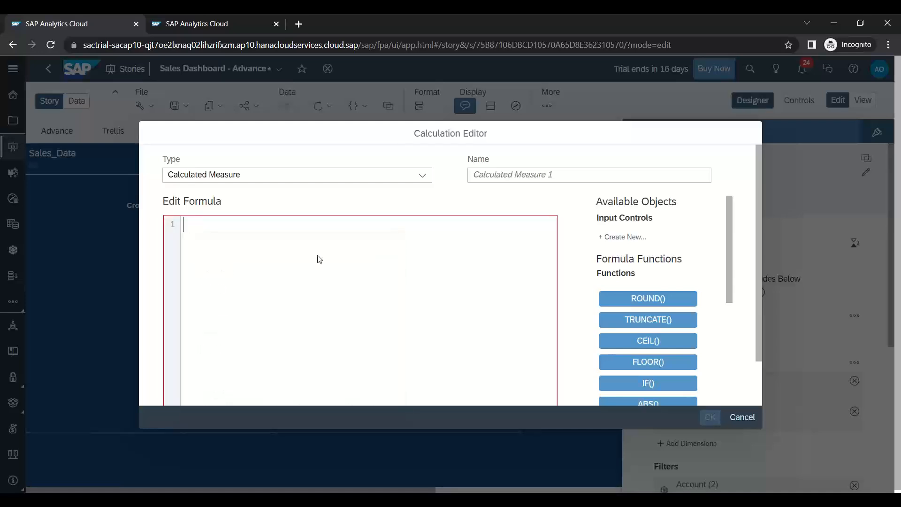
{"action": "type", "text": "o"}
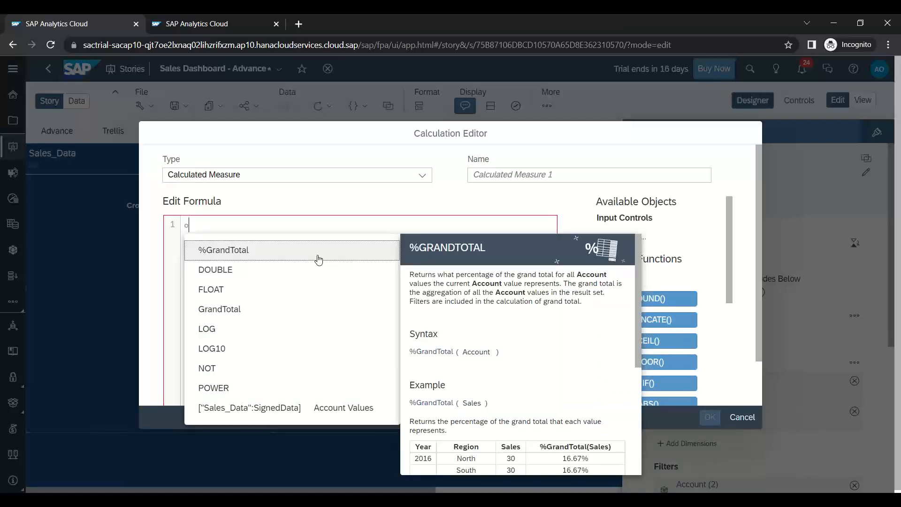
{"action": "key", "text": "Escape"}
{"action": "key", "text": "Escape"}
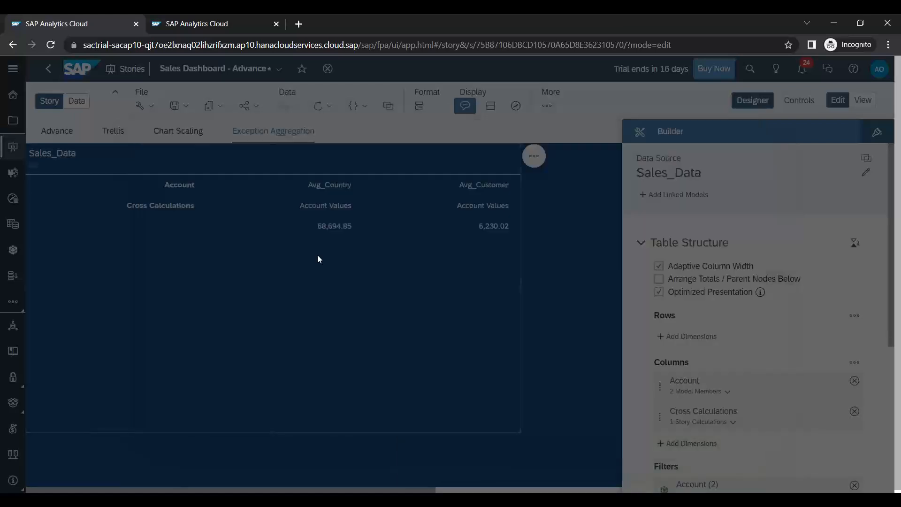
- Remove the Cross Calculations dimension from the table's columns and look through the dimensions available for its columns and rows
{"action": "left_click", "coordinate": [854, 412]}
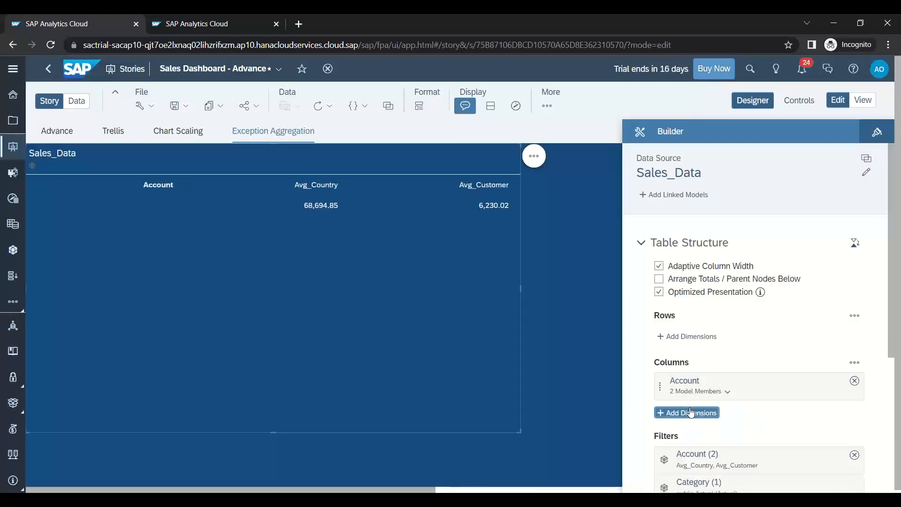
{"action": "left_click", "coordinate": [687, 413]}
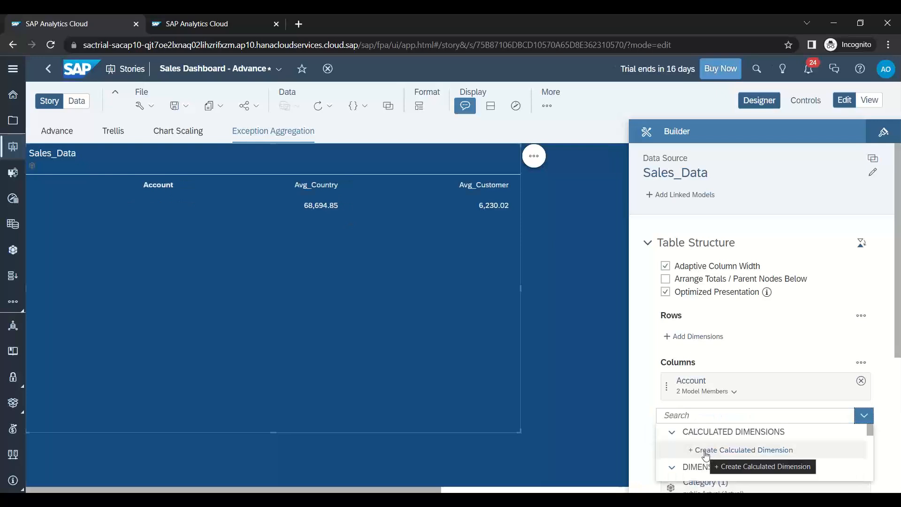
{"action": "scroll", "coordinate": [705, 453], "scroll_direction": "down", "scroll_amount": 5}
{"action": "scroll", "coordinate": [706, 451], "scroll_direction": "down", "scroll_amount": 3}
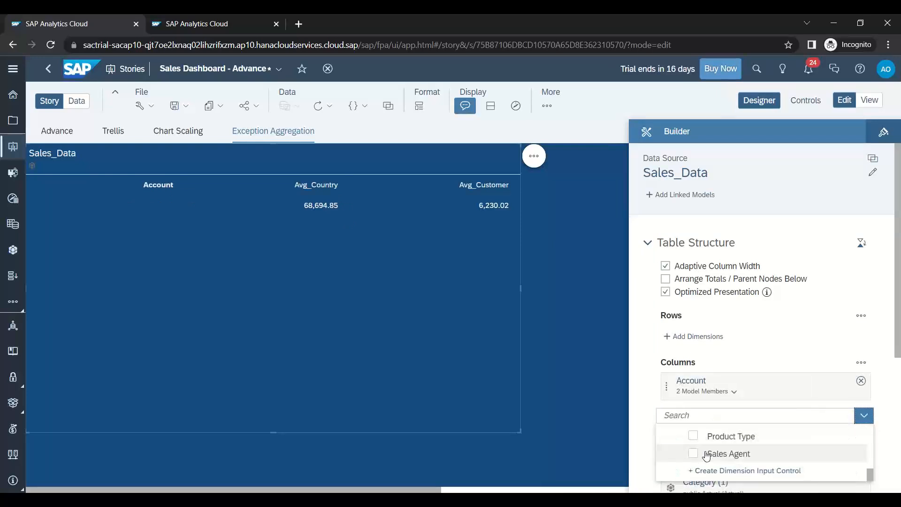
{"action": "left_click", "coordinate": [698, 362]}
{"action": "left_click", "coordinate": [711, 336]}
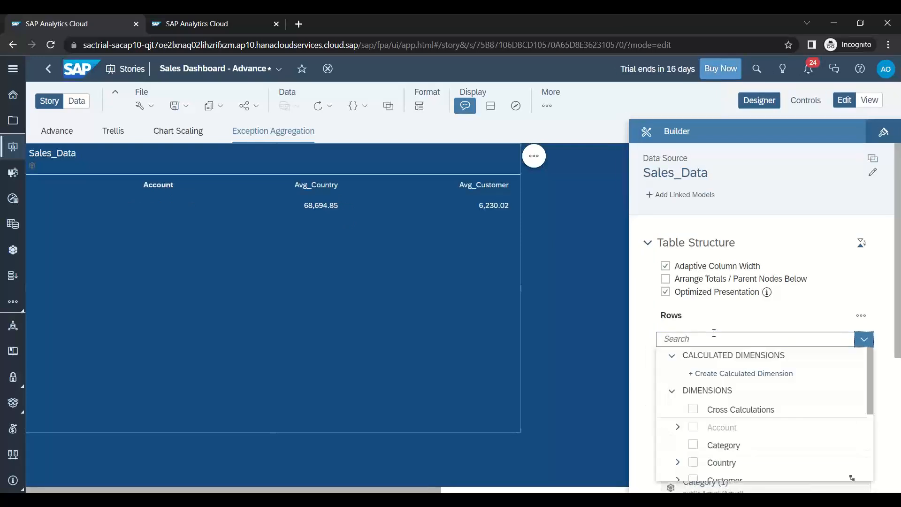
{"action": "scroll", "coordinate": [715, 385], "scroll_direction": "down", "scroll_amount": 5}
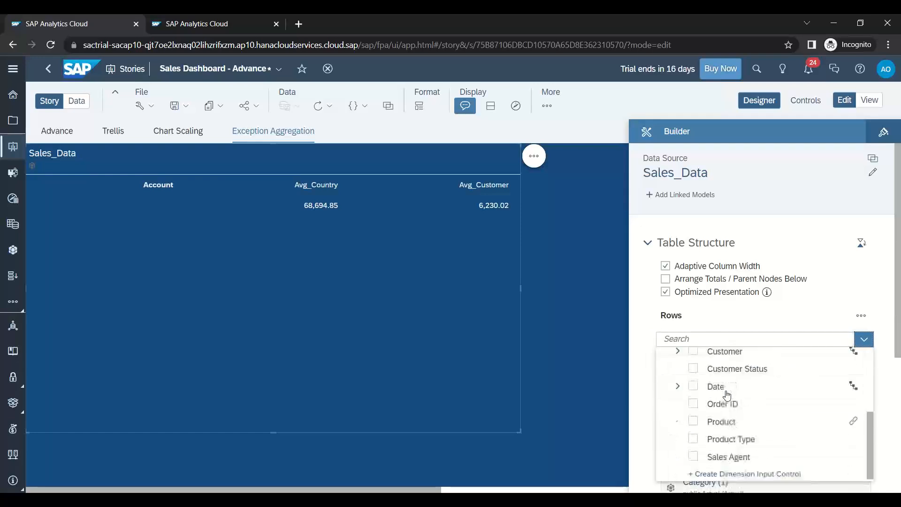
{"action": "left_click", "coordinate": [621, 342]}
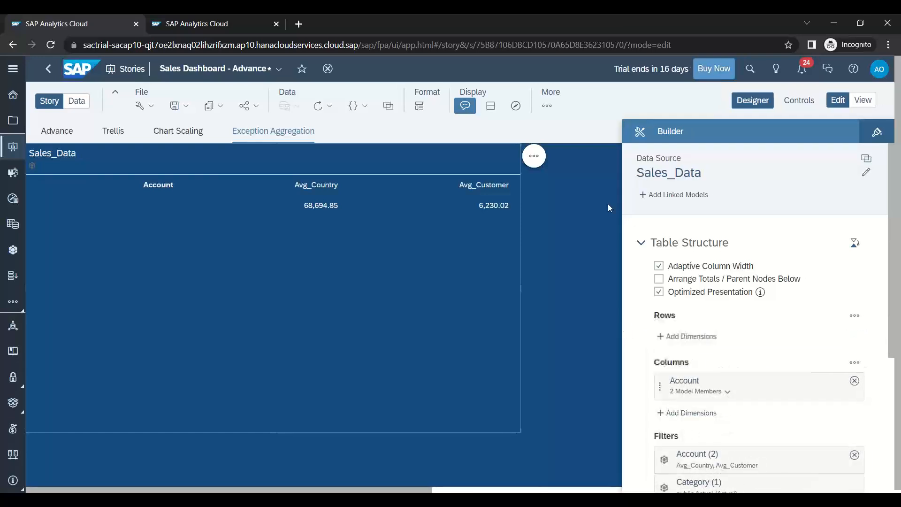
- Insert a new chart next to the table on the Exception Aggregation page
{"action": "left_click", "coordinate": [596, 230]}
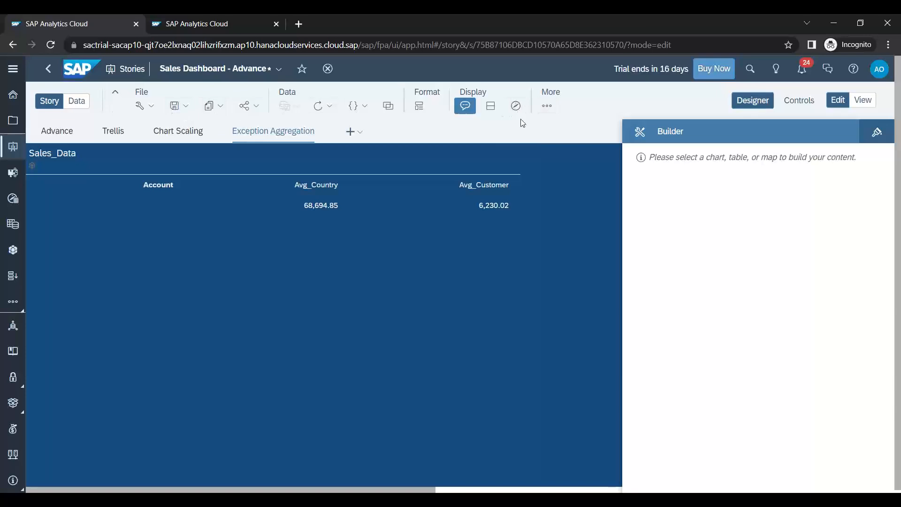
{"action": "left_click", "coordinate": [548, 105]}
{"action": "left_click", "coordinate": [562, 142]}
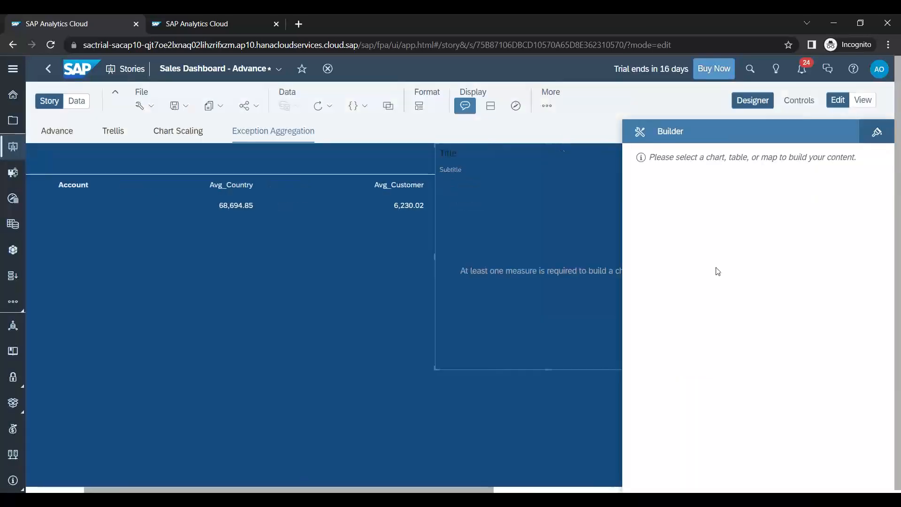
- Add a calculated measure named Average to the new chart, with a formula dividing Sales_Data Order Value by Count
{"action": "left_click", "coordinate": [693, 396]}
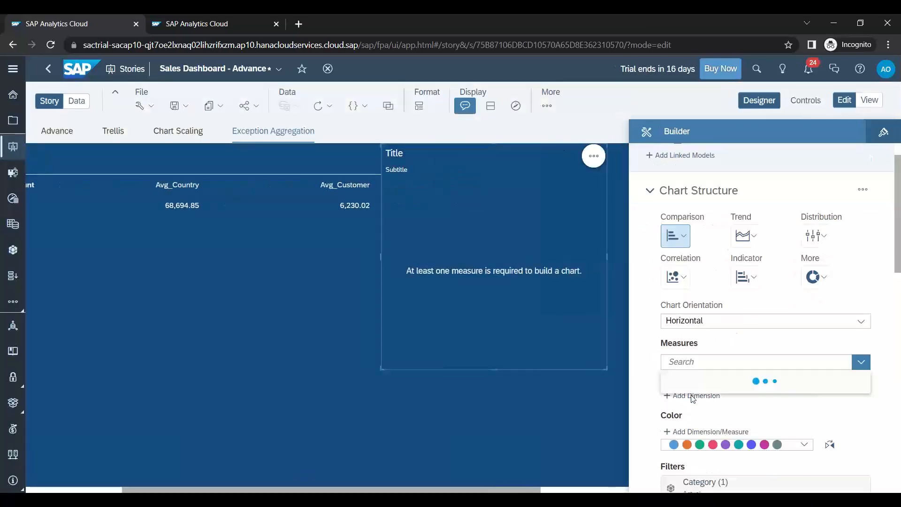
{"action": "left_click", "coordinate": [722, 416]}
{"action": "left_click", "coordinate": [291, 174]}
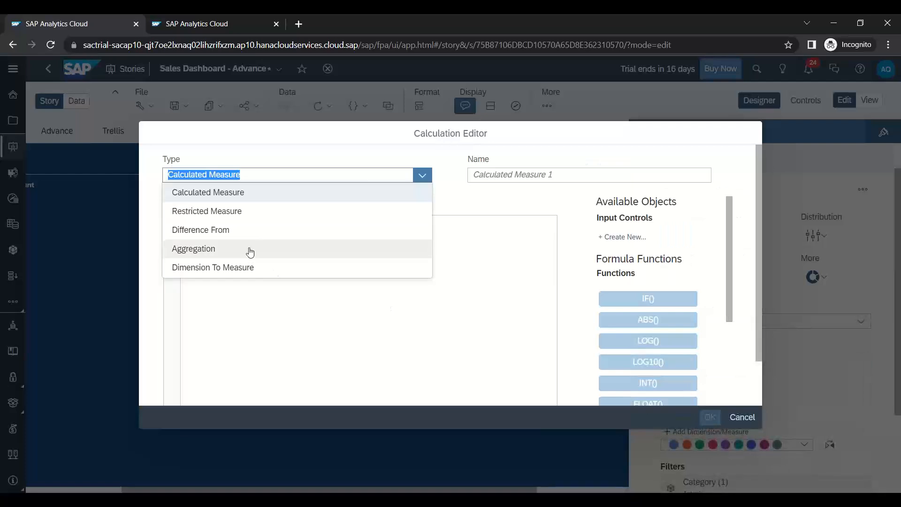
{"action": "left_click", "coordinate": [211, 192]}
{"action": "key", "text": "ctrl+space"}
{"action": "type", "text": "o"}
{"action": "key", "text": "Return"}
{"action": "type", "text": "/"}
{"action": "key", "text": "ctrl+space"}
{"action": "type", "text": "co"}
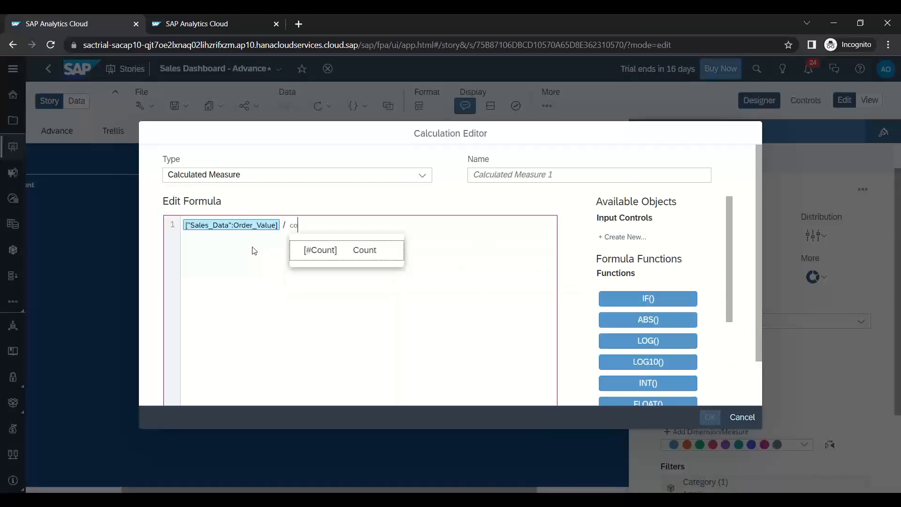
{"action": "key", "text": "Return"}
{"action": "left_click", "coordinate": [505, 174]}
{"action": "type", "text": "Average"}
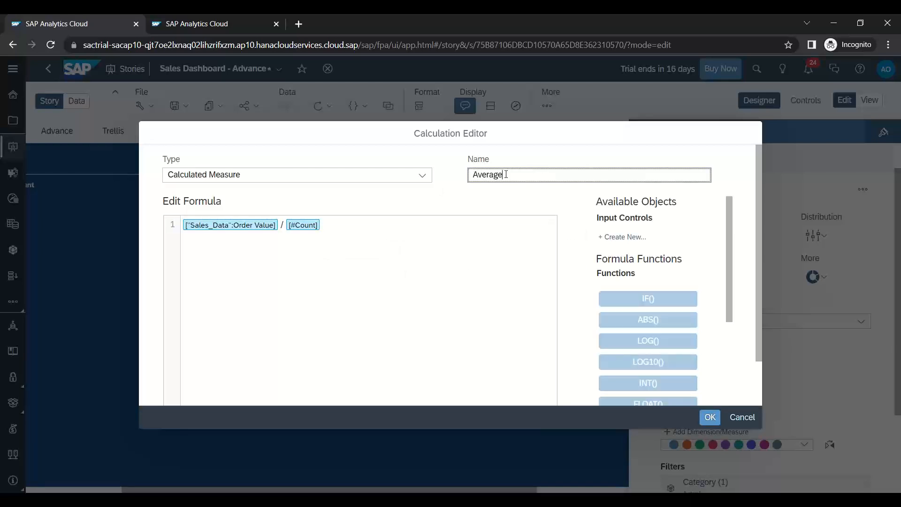
{"action": "left_click", "coordinate": [709, 417]}
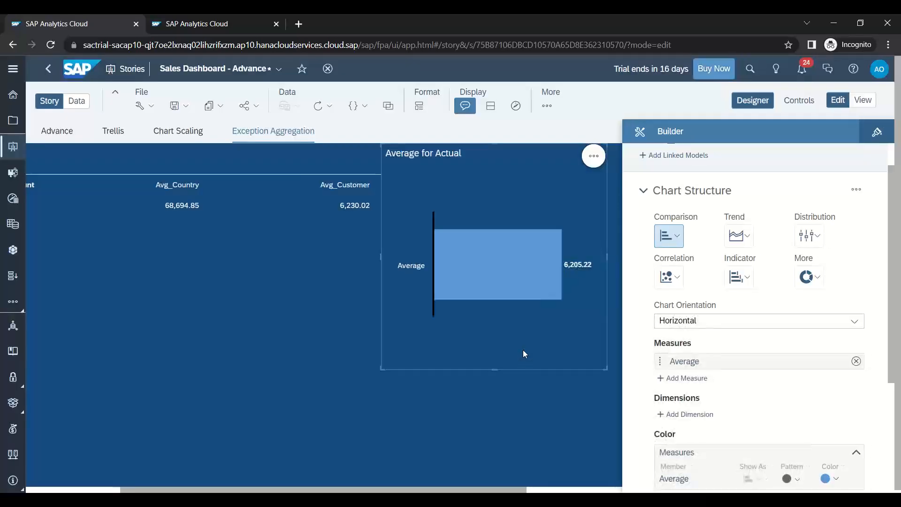
- Change the Average chart's type to the Numeric Point indicator
{"action": "mouse_move", "coordinate": [580, 268]}
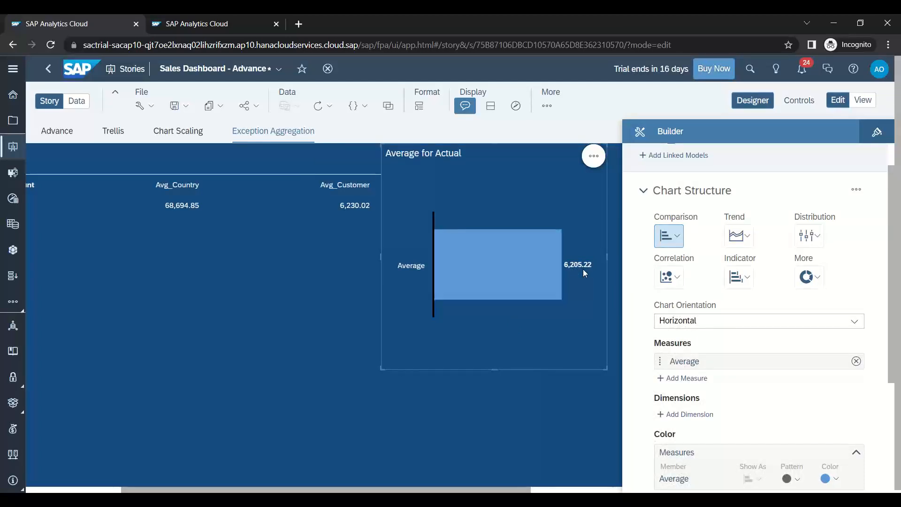
{"action": "left_click", "coordinate": [747, 283]}
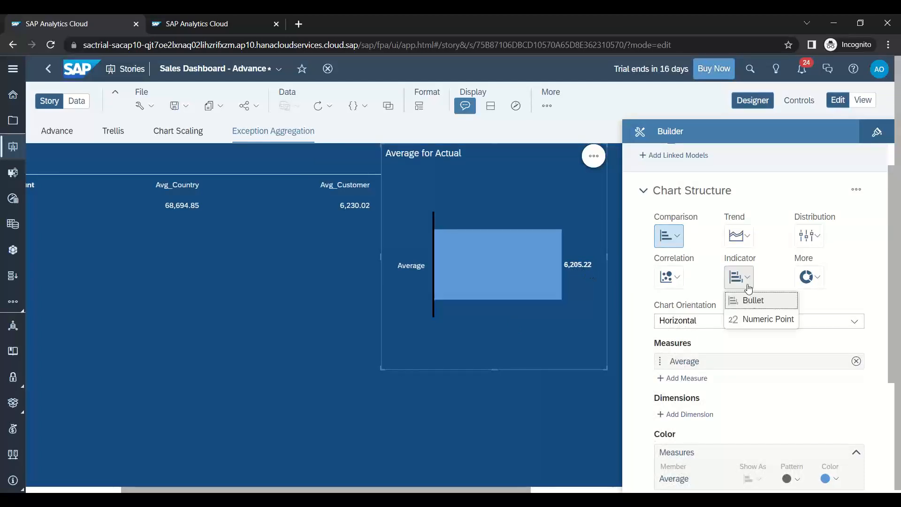
{"action": "left_click", "coordinate": [757, 319]}
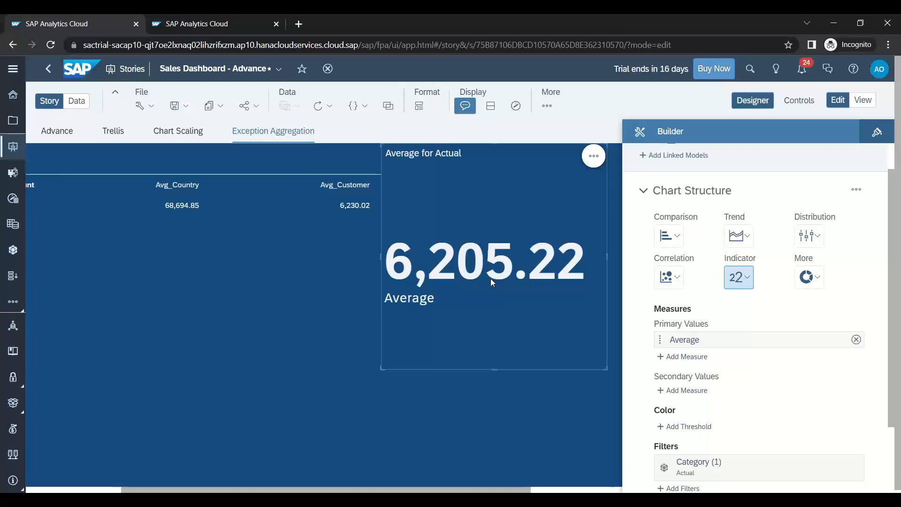
- Select the Sales_Data table and save the Sales Dashboard - Advance story
{"action": "left_click", "coordinate": [188, 210]}
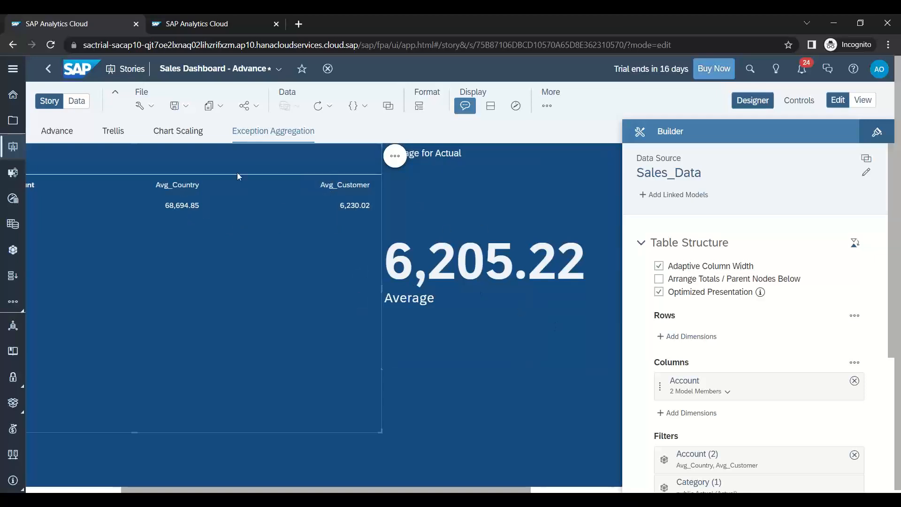
{"action": "left_click", "coordinate": [185, 105]}
{"action": "left_click", "coordinate": [308, 223]}
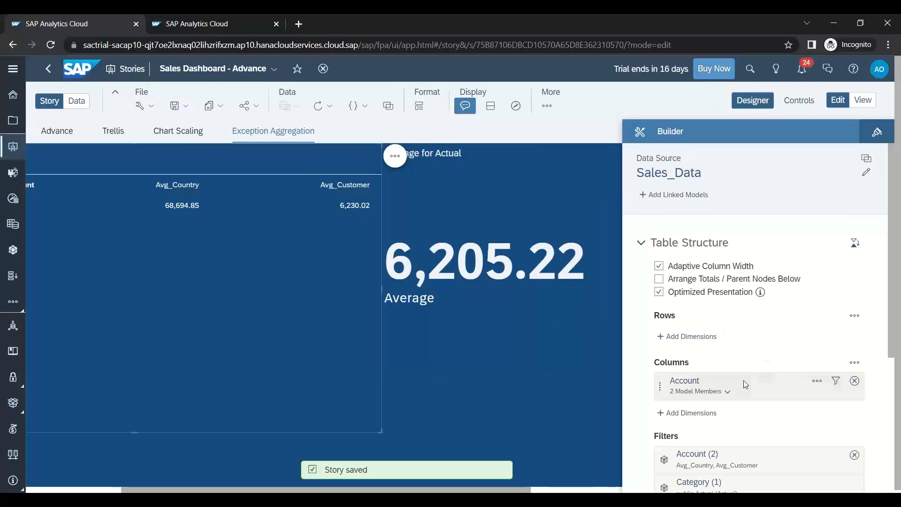
{"action": "left_click", "coordinate": [690, 412]}
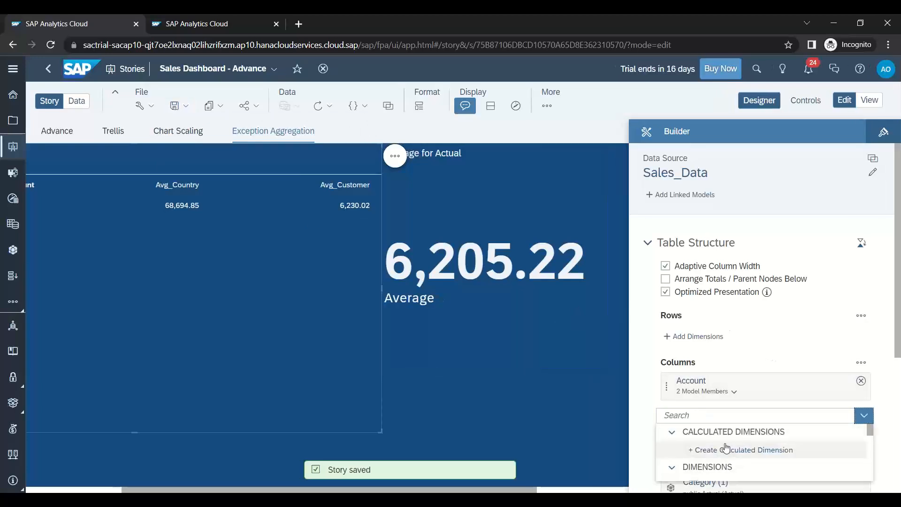
{"action": "scroll", "coordinate": [729, 453], "scroll_direction": "down", "scroll_amount": 5}
{"action": "scroll", "coordinate": [728, 454], "scroll_direction": "down", "scroll_amount": 2}
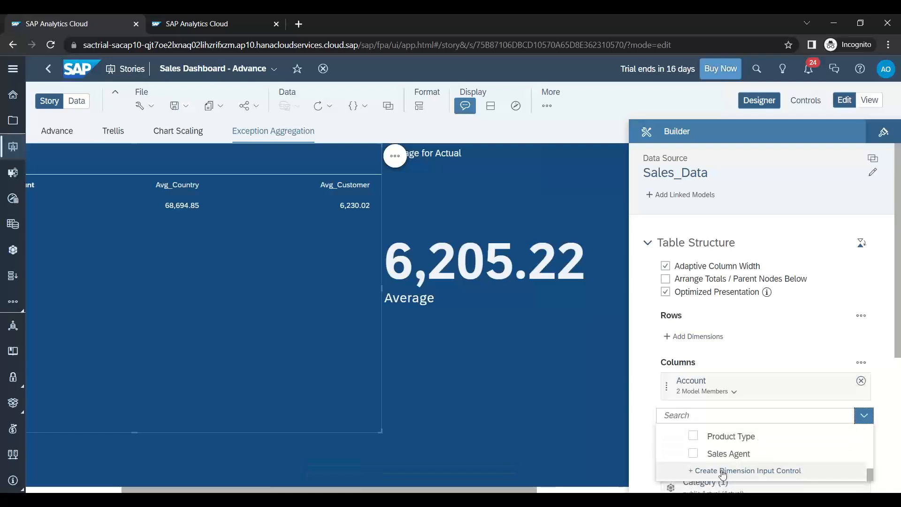
{"action": "left_click", "coordinate": [619, 380]}
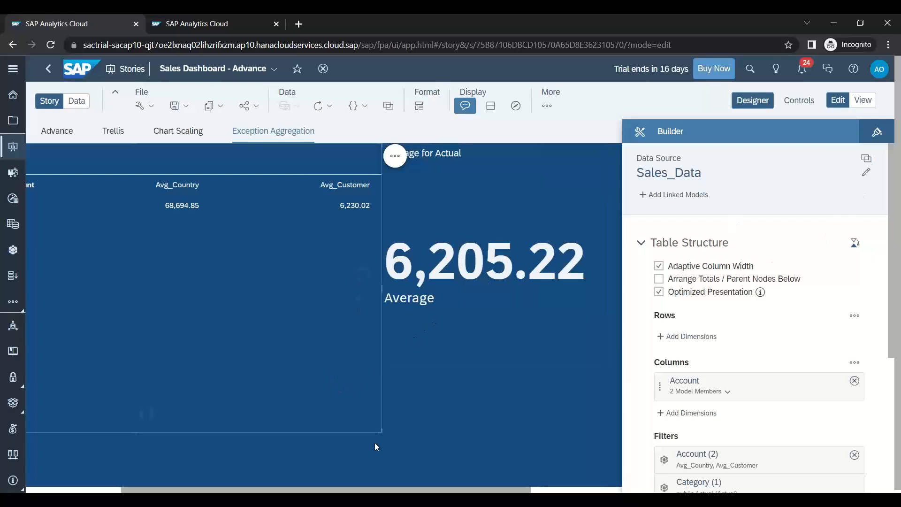
{"action": "left_click_drag", "start_coordinate": [304, 490], "coordinate": [116, 491]}
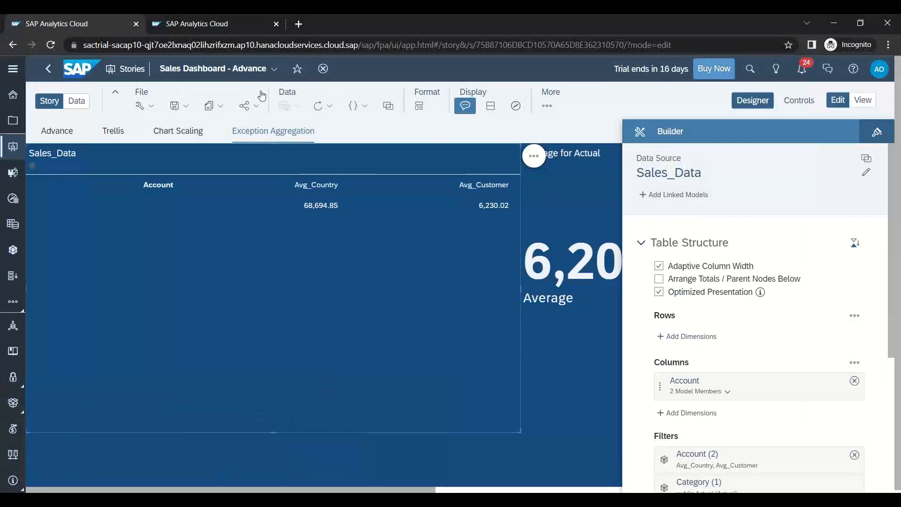
- In the Sales_Data model's browser tab, open Search to Insight and ask "Show me total order value by country"
{"action": "left_click", "coordinate": [782, 71]}
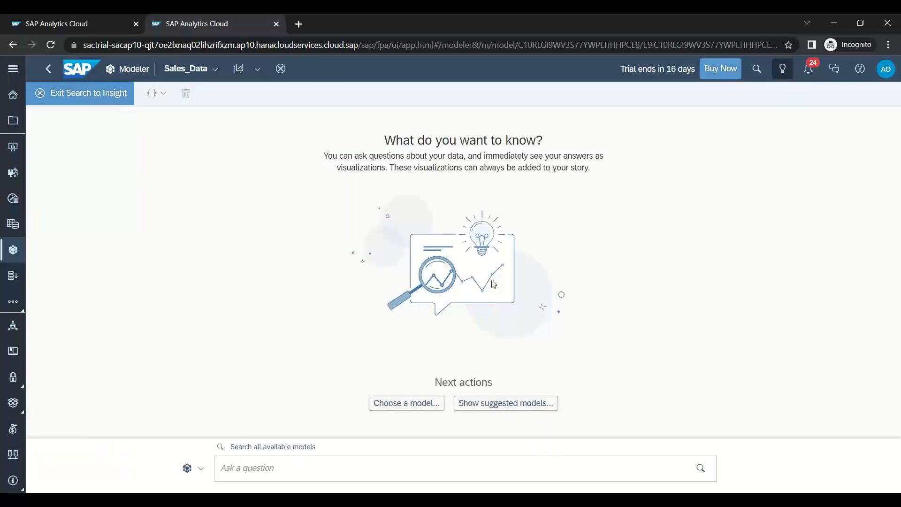
{"action": "type", "text": "Show me total"}
{"action": "key", "text": "BackSpace"}
{"action": "type", "text": "al roder"}
{"action": "key", "text": "BackSpace"}
{"action": "key", "text": "BackSpace"}
{"action": "key", "text": "BackSpace"}
{"action": "key", "text": "BackSpace"}
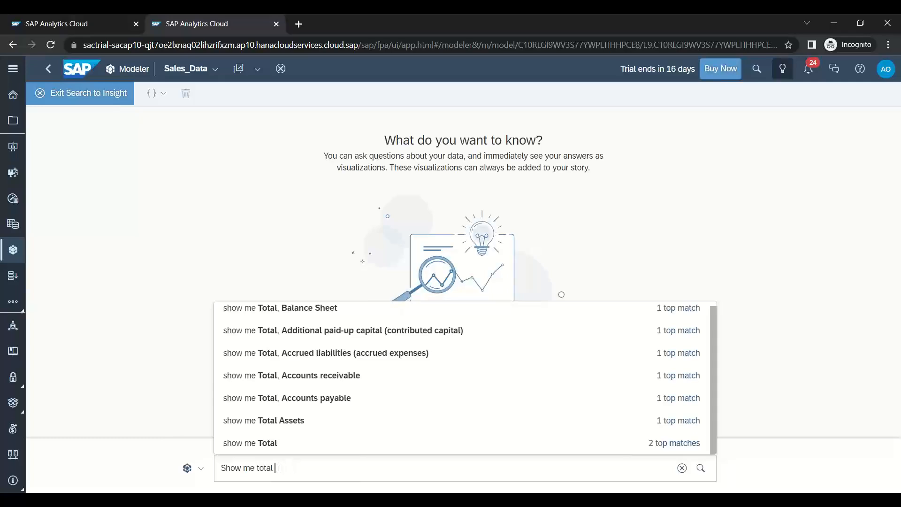
{"action": "type", "text": "order value by country"}
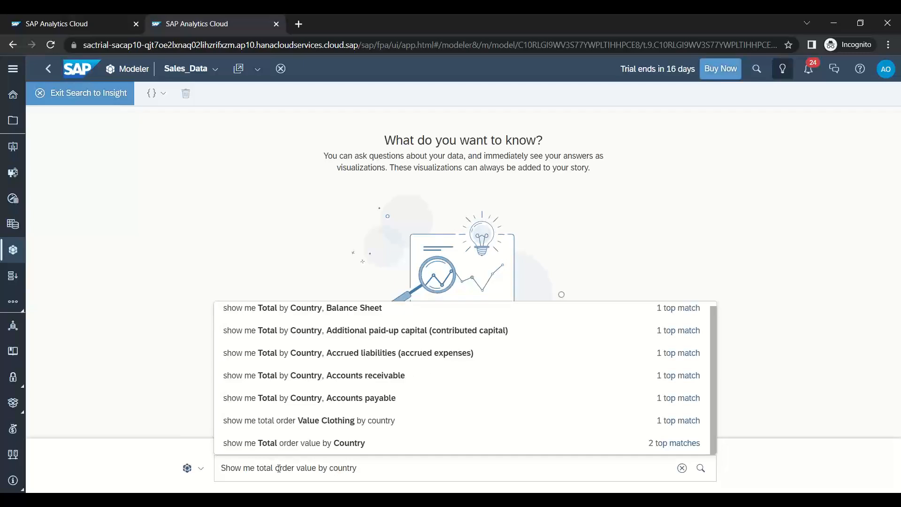
{"action": "key", "text": "Return"}
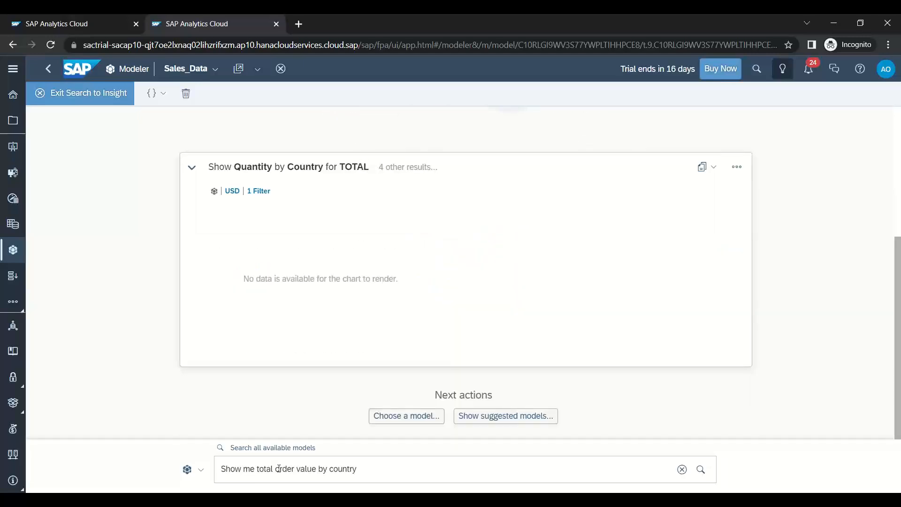
- Ask the suggested question "show me Total order value by Country" in Search to Insight and review its results
{"action": "triple_click", "coordinate": [365, 470]}
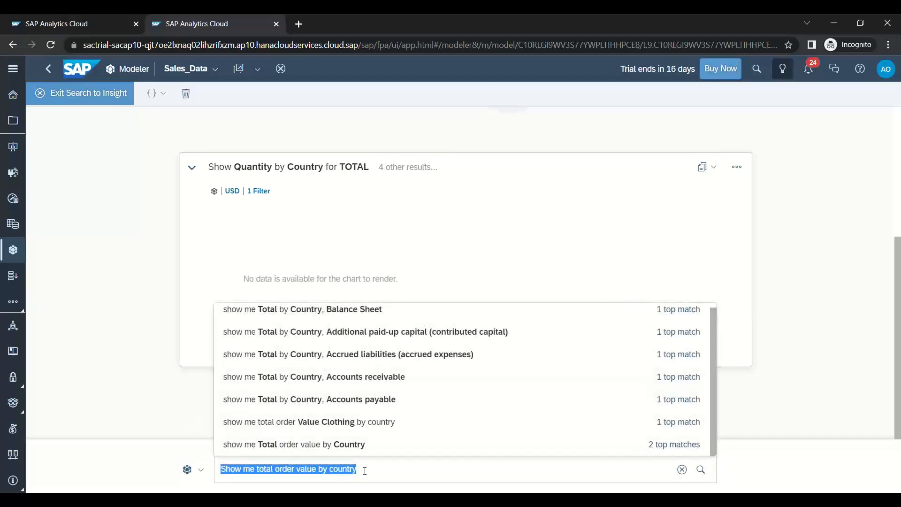
{"action": "left_click", "coordinate": [295, 444]}
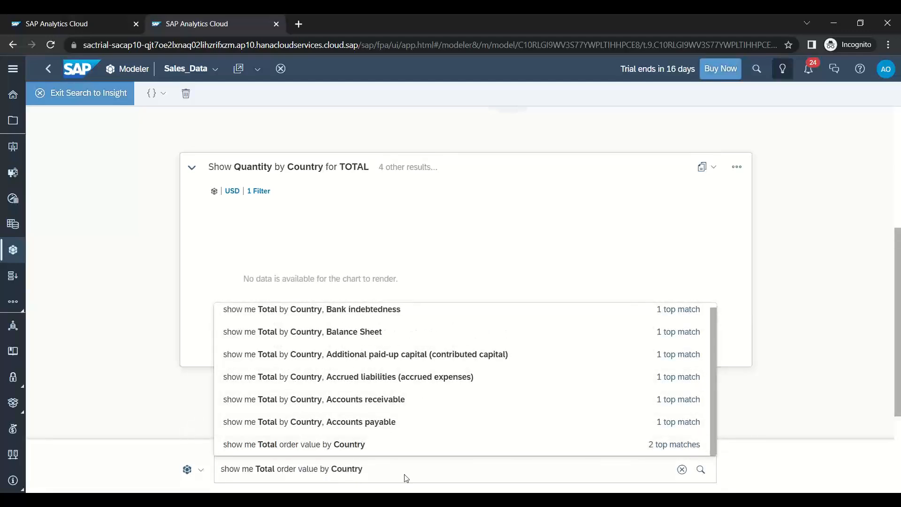
{"action": "key", "text": "Return"}
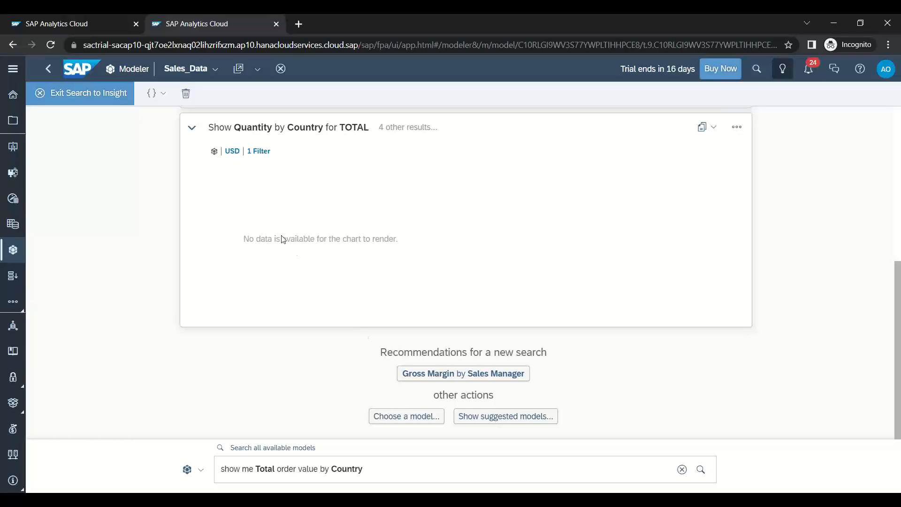
{"action": "scroll", "coordinate": [335, 254], "scroll_direction": "up", "scroll_amount": 3}
{"action": "scroll", "coordinate": [381, 284], "scroll_direction": "down", "scroll_amount": 3}
- Delete both "Show Quantity by Country for TOTAL" results from Search to Insight
{"action": "left_click", "coordinate": [736, 127]}
{"action": "left_click", "coordinate": [745, 165]}
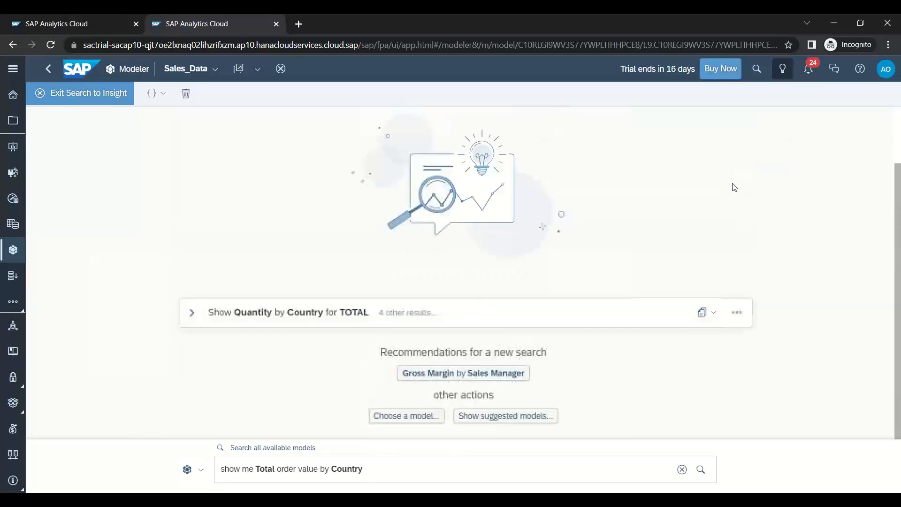
{"action": "left_click", "coordinate": [736, 311]}
{"action": "left_click", "coordinate": [744, 346]}
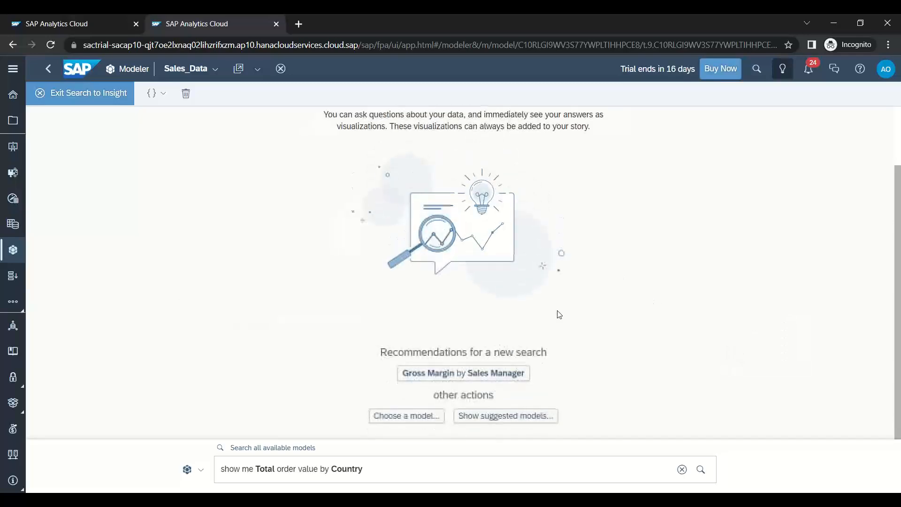
- Look for a searchable model in the training folder's BI Model and Planning Model subfolders and among the suggested models
{"action": "left_click", "coordinate": [416, 419]}
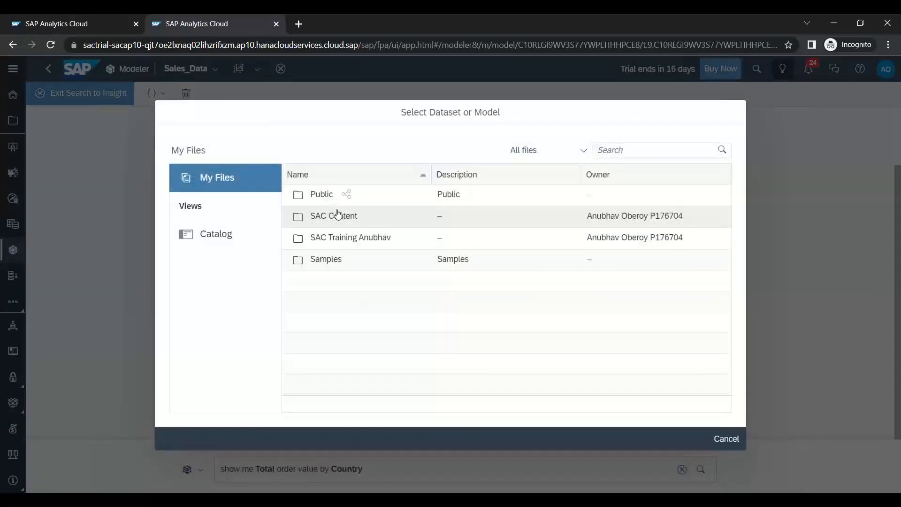
{"action": "left_click", "coordinate": [336, 238]}
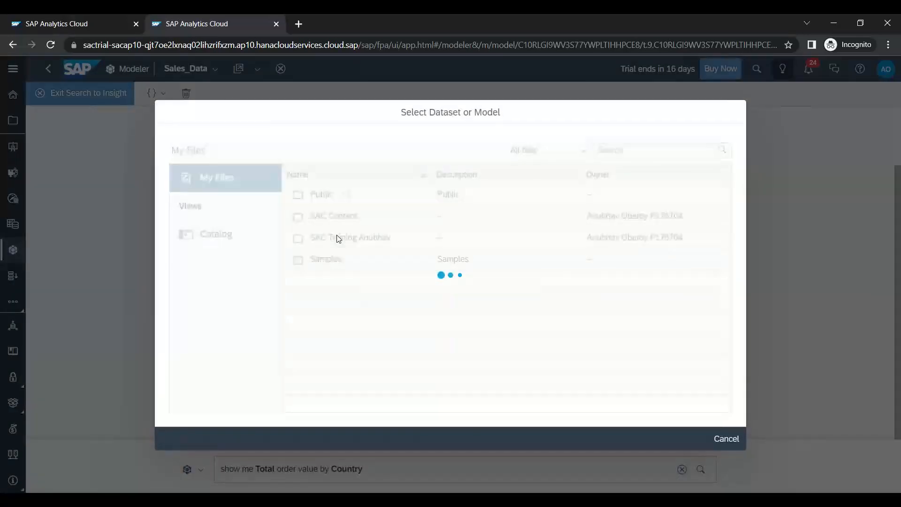
{"action": "left_click", "coordinate": [333, 219]}
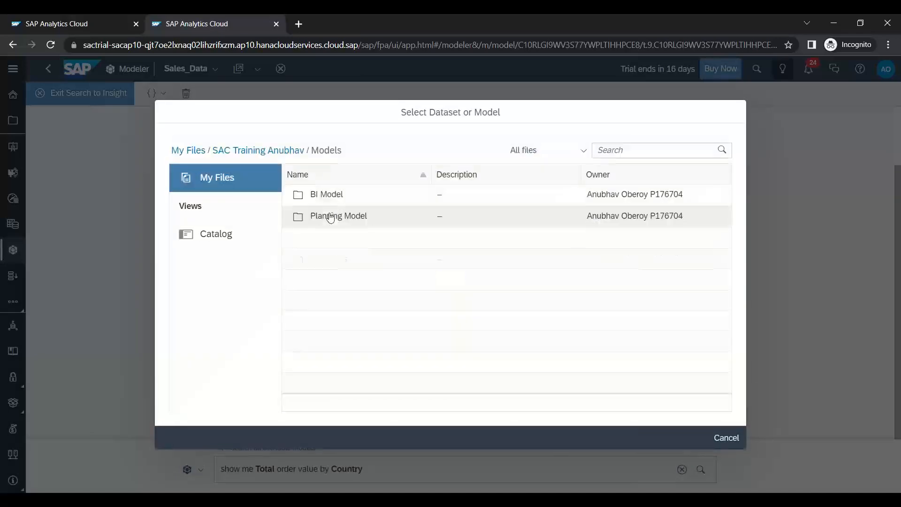
{"action": "left_click", "coordinate": [328, 196]}
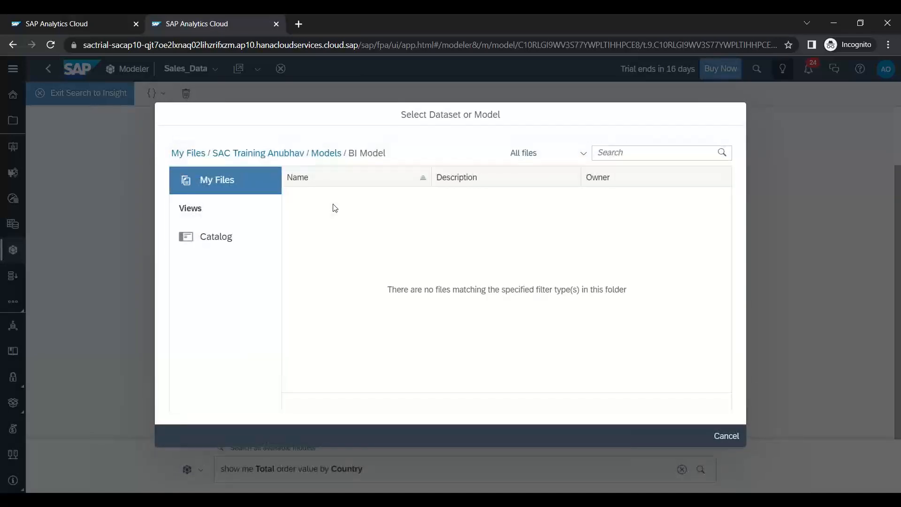
{"action": "left_click", "coordinate": [333, 155]}
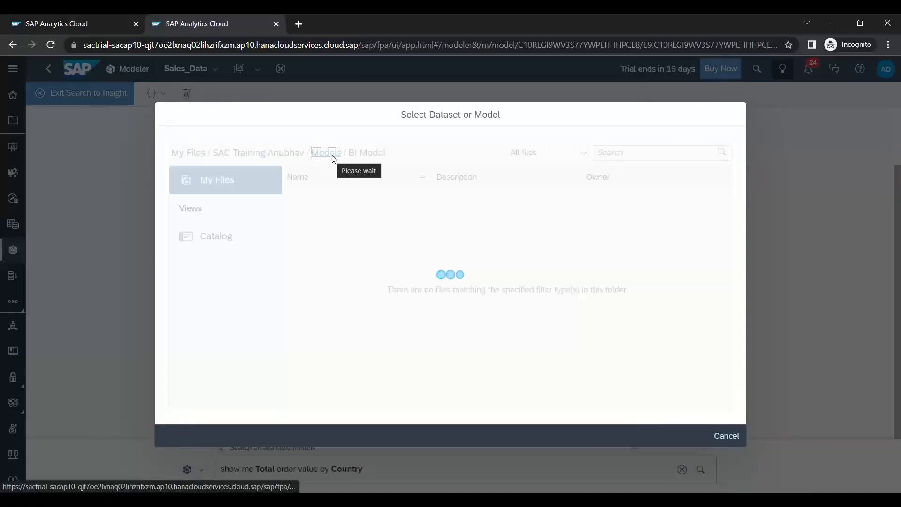
{"action": "left_click", "coordinate": [330, 218]}
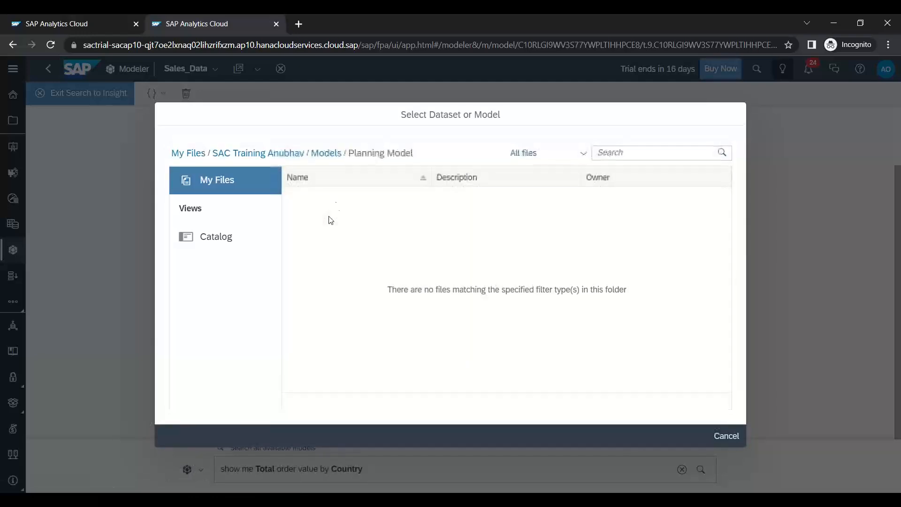
{"action": "left_click", "coordinate": [328, 153]}
{"action": "left_click", "coordinate": [335, 197]}
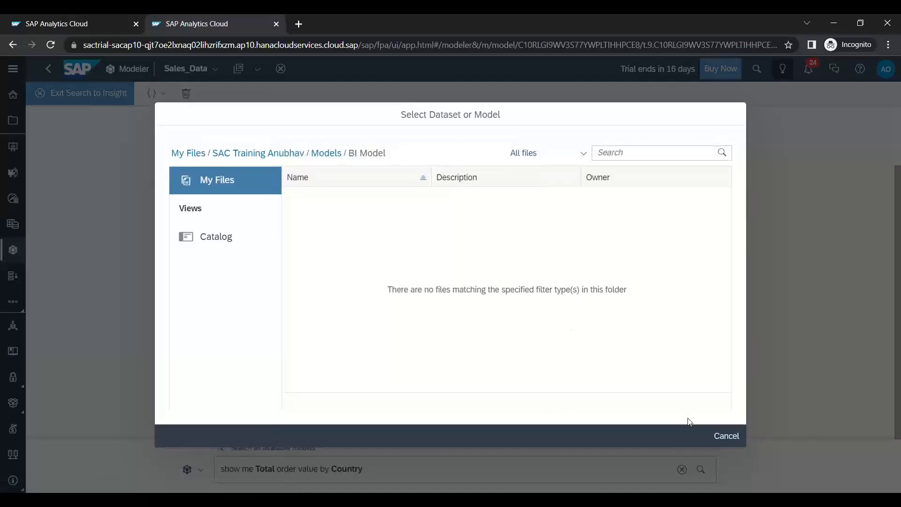
{"action": "left_click", "coordinate": [726, 435]}
{"action": "left_click", "coordinate": [497, 416]}
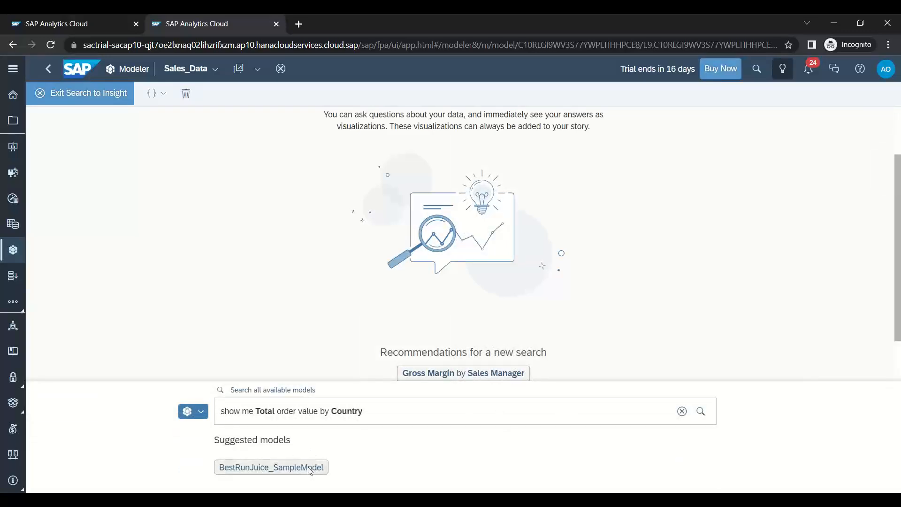
- Return to the Modeler start page and reopen the Sales_Data model from the recent files
{"action": "left_click", "coordinate": [89, 23]}
{"action": "left_click", "coordinate": [221, 25]}
{"action": "left_click", "coordinate": [59, 20]}
{"action": "left_click", "coordinate": [236, 19]}
{"action": "left_click", "coordinate": [48, 71]}
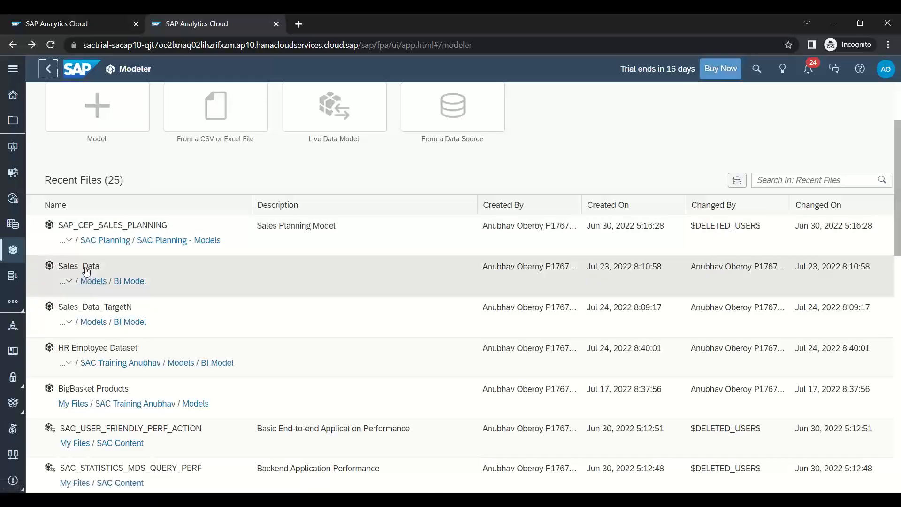
{"action": "left_click", "coordinate": [86, 268]}
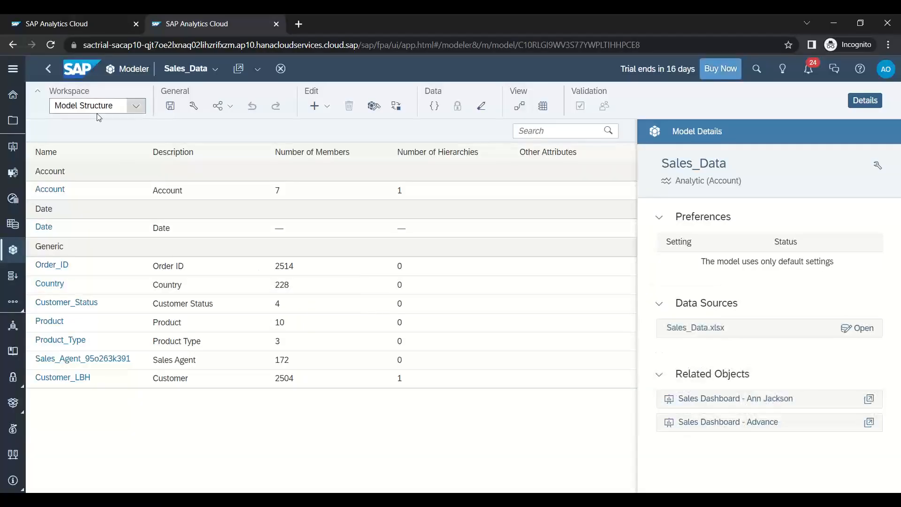
- Enable Index Model for Search to Insight in the Access and Privacy preferences of Sales_Data and save the model
{"action": "left_click", "coordinate": [194, 107]}
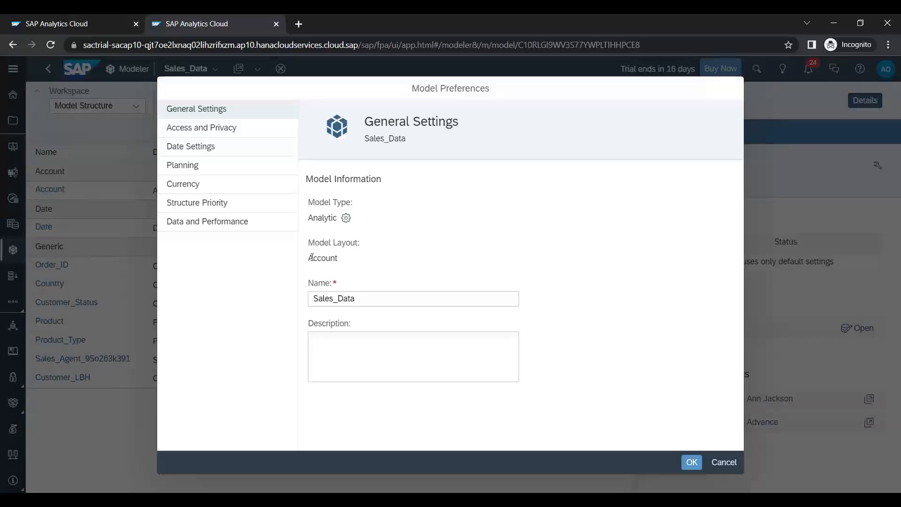
{"action": "left_click", "coordinate": [186, 134]}
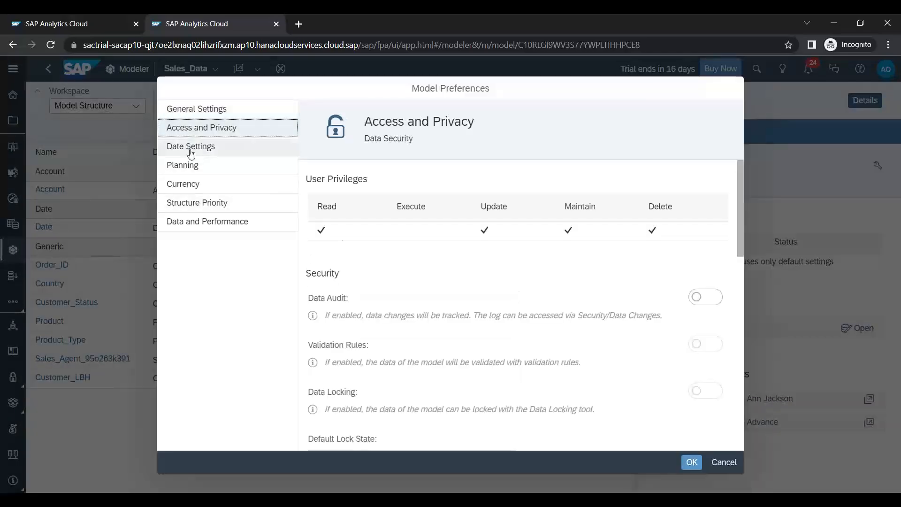
{"action": "scroll", "coordinate": [497, 324], "scroll_direction": "down", "scroll_amount": 3}
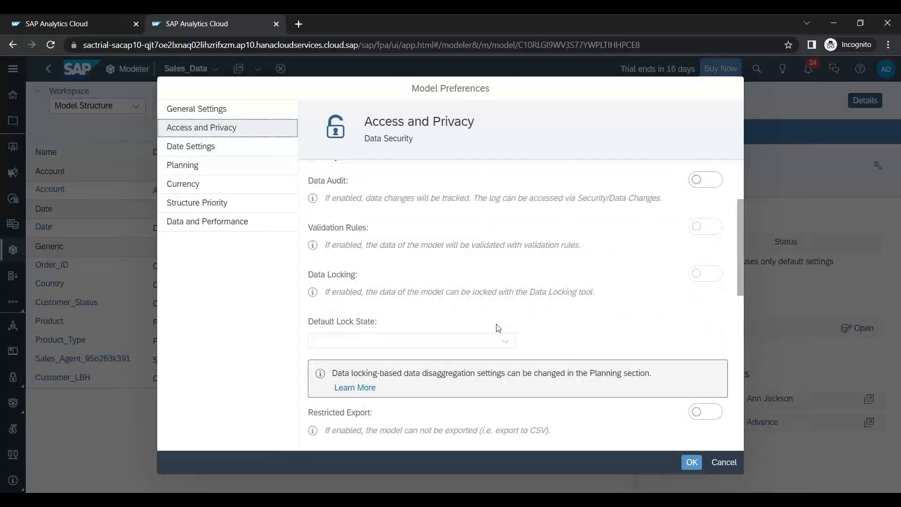
{"action": "scroll", "coordinate": [498, 326], "scroll_direction": "down", "scroll_amount": 4}
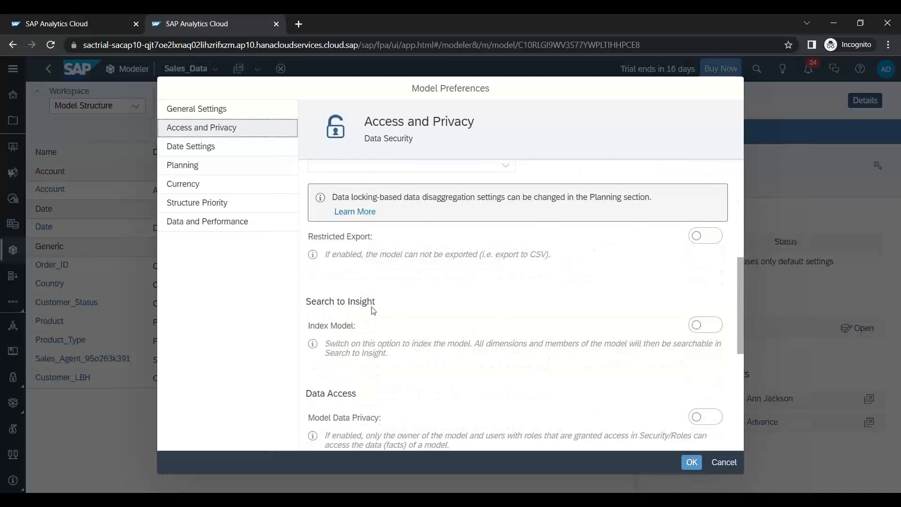
{"action": "left_click_drag", "start_coordinate": [307, 300], "coordinate": [382, 304]}
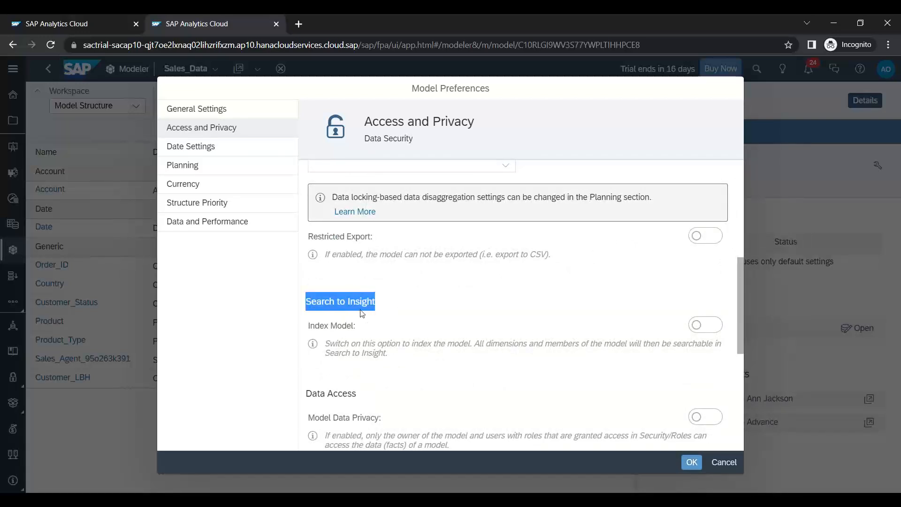
{"action": "left_click", "coordinate": [356, 338]}
{"action": "left_click_drag", "start_coordinate": [310, 327], "coordinate": [364, 332]}
{"action": "left_click", "coordinate": [368, 355]}
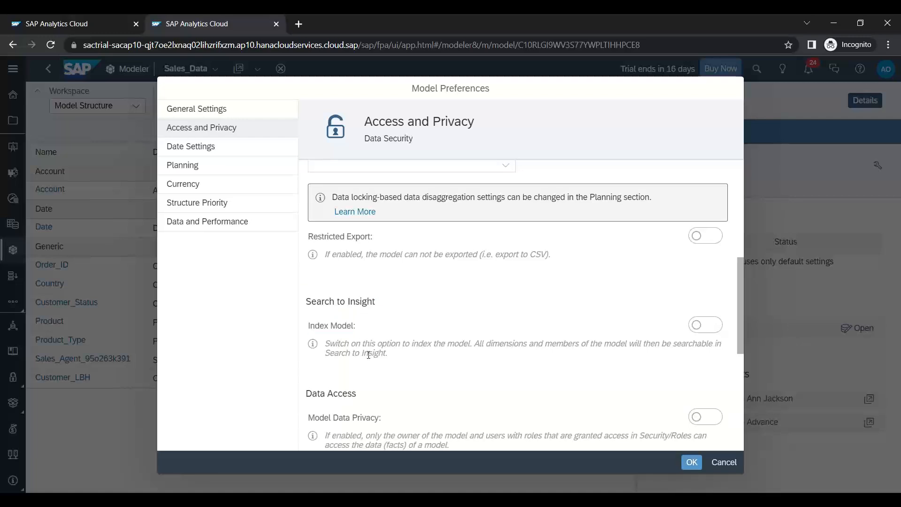
{"action": "left_click", "coordinate": [706, 333]}
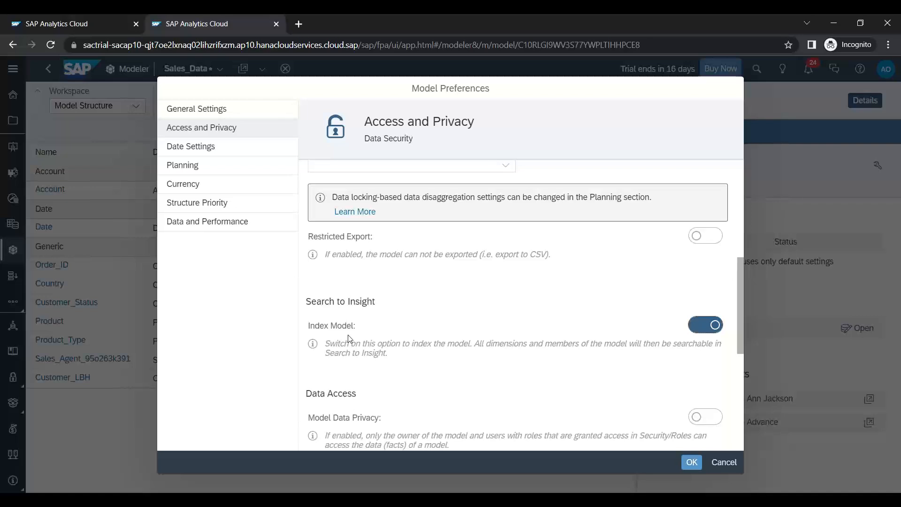
{"action": "left_click", "coordinate": [692, 462]}
{"action": "left_click", "coordinate": [170, 106]}
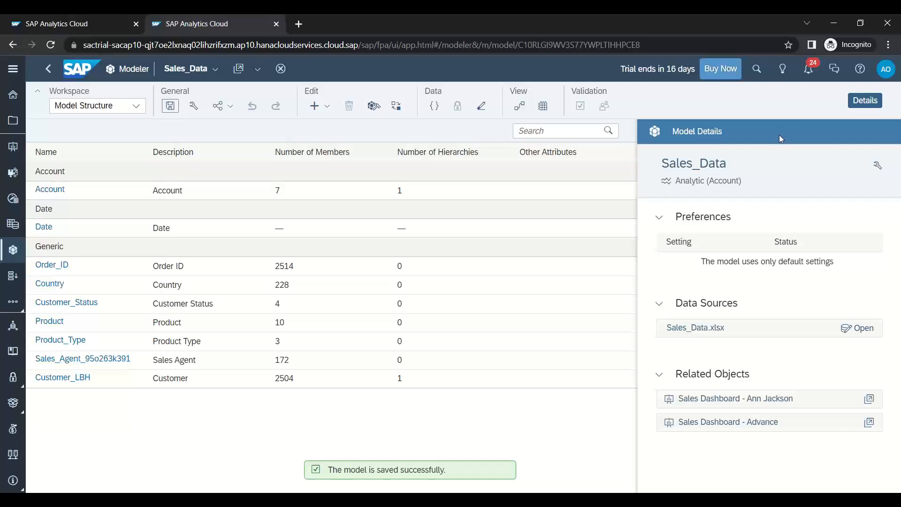
- Open Search to Insight and ask "Order Value By Customer"
{"action": "left_click", "coordinate": [783, 68]}
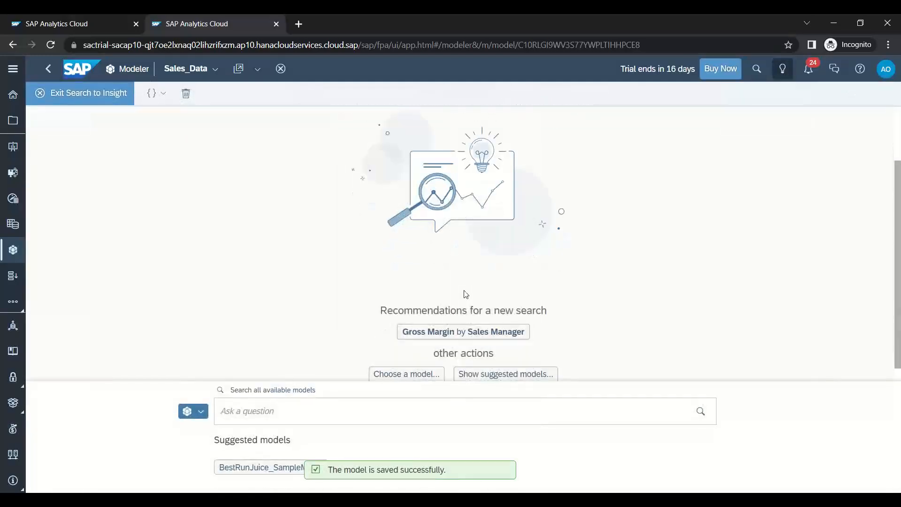
{"action": "left_click", "coordinate": [296, 413]}
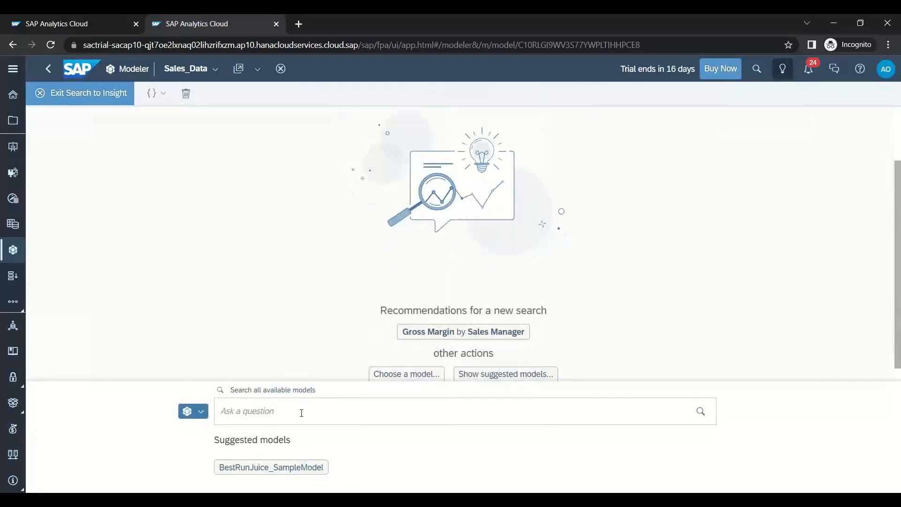
{"action": "type", "text": "Order Value By Cu"}
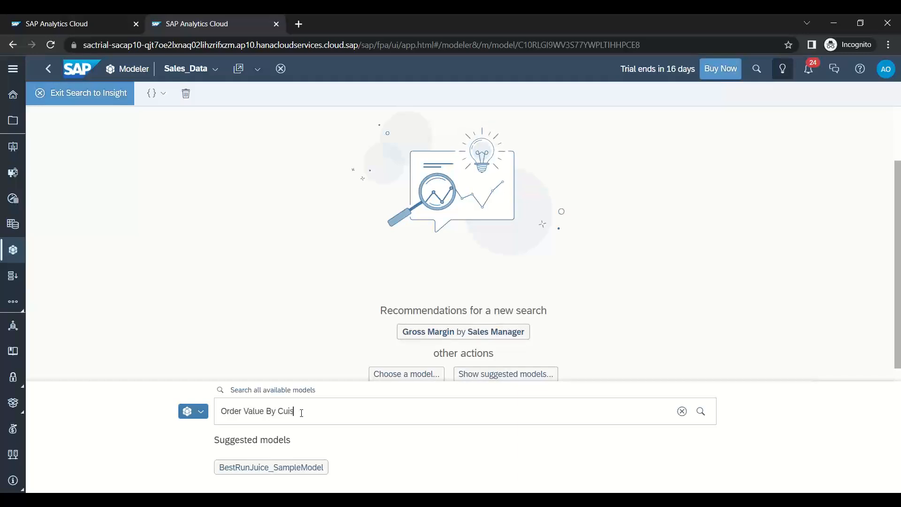
{"action": "type", "text": "stomer"}
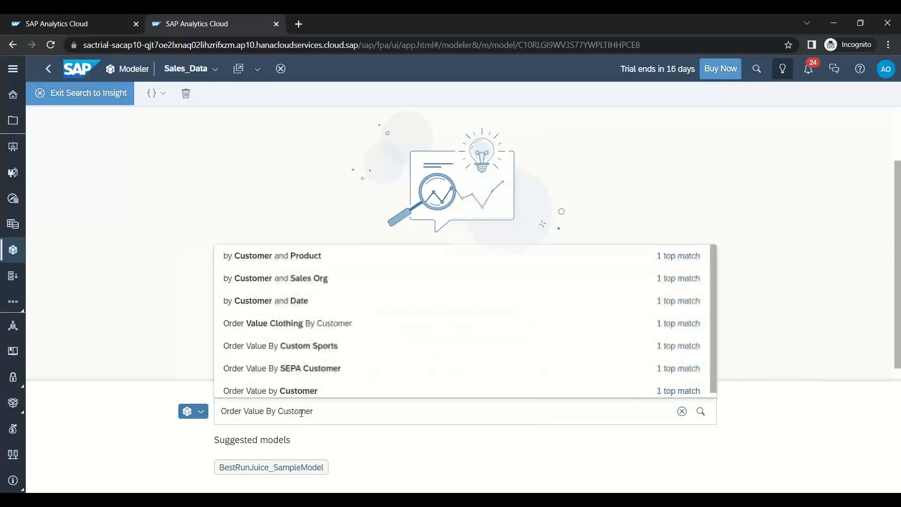
{"action": "key", "text": "Return"}
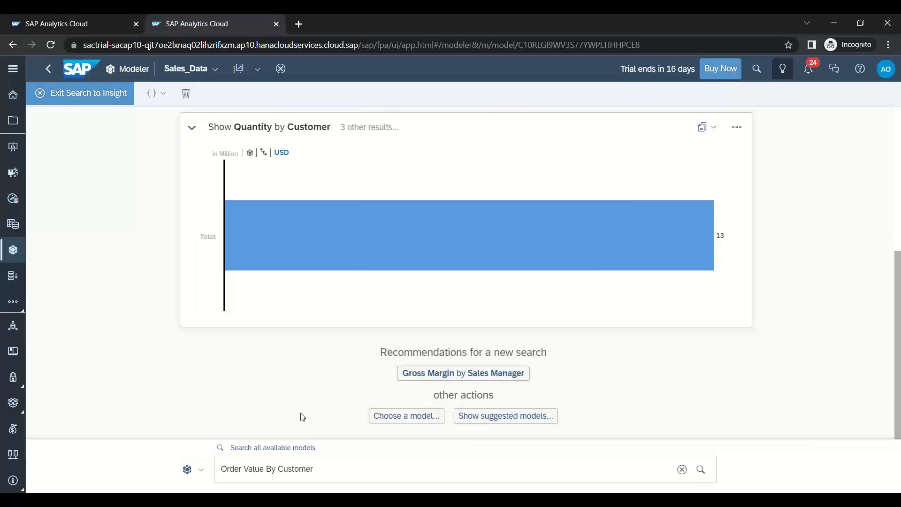
- Drill the Quantity by Customer result chart down to Level 5 of the Customer hierarchy
{"action": "left_click", "coordinate": [263, 152]}
{"action": "left_click", "coordinate": [291, 256]}
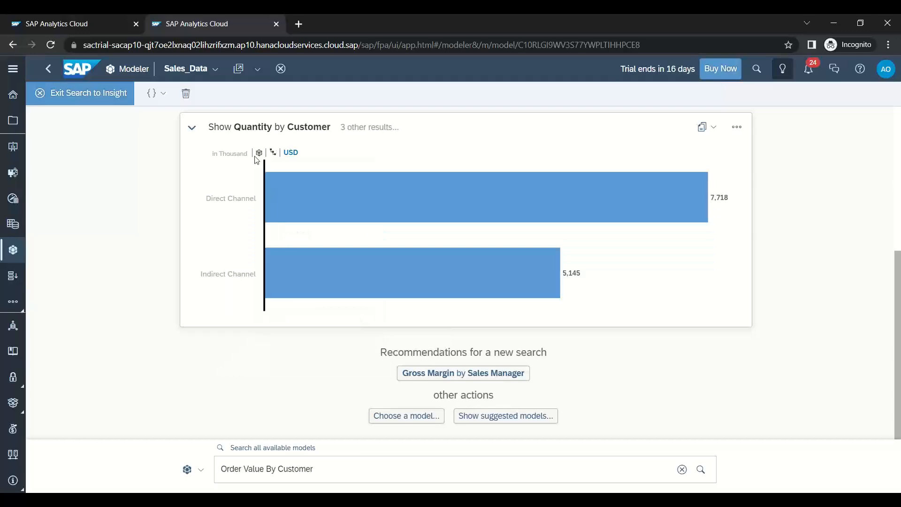
{"action": "left_click", "coordinate": [273, 153]}
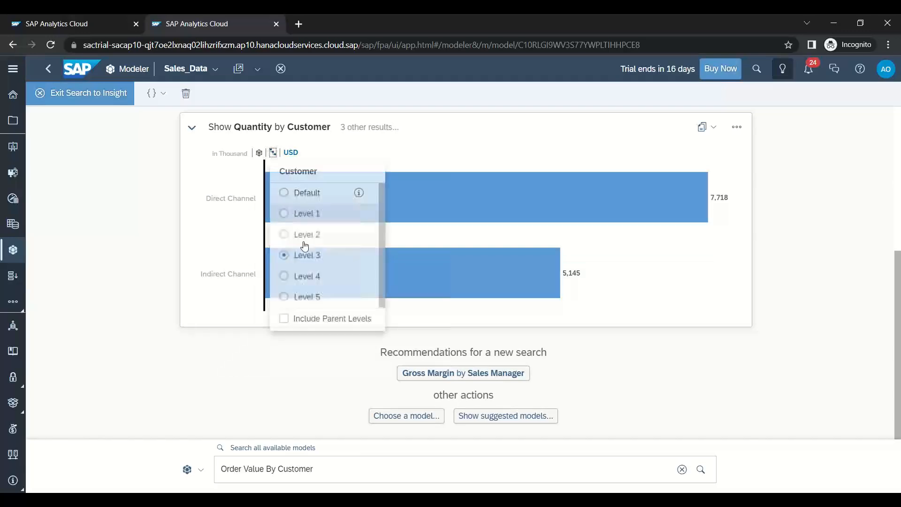
{"action": "left_click", "coordinate": [310, 297]}
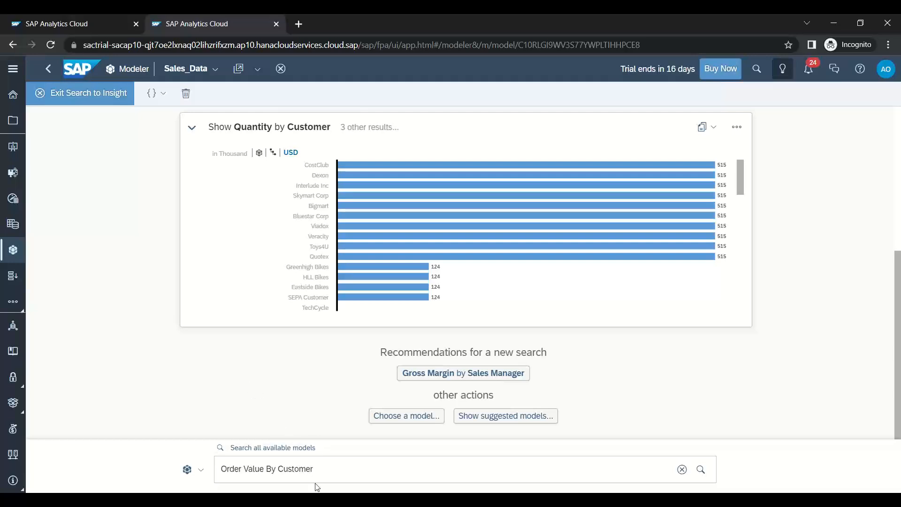
- Ask Search to Insight for "Number of Customer Meetings by country" and run the recommended search Gross Margin by Sales Manager
{"action": "left_click", "coordinate": [328, 468]}
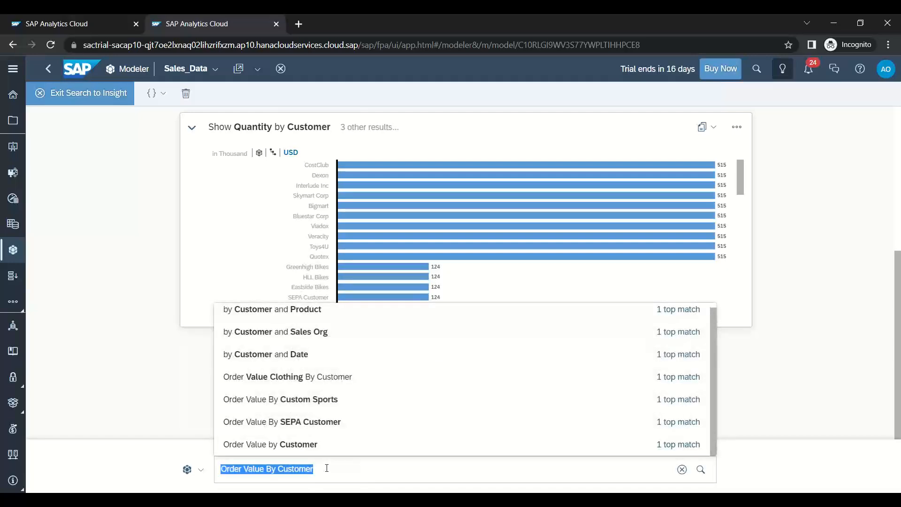
{"action": "type", "text": "Number of meetings"}
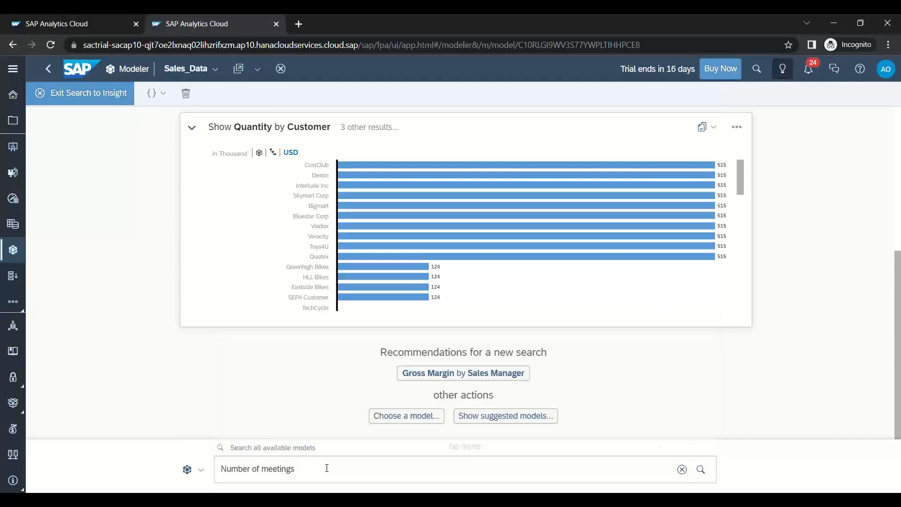
{"action": "key", "text": "BackSpace"}
{"action": "key", "text": "BackSpace"}
{"action": "key", "text": "BackSpace"}
{"action": "key", "text": "BackSpace"}
{"action": "key", "text": "BackSpace"}
{"action": "key", "text": "BackSpace"}
{"action": "key", "text": "BackSpace"}
{"action": "key", "text": "BackSpace"}
{"action": "type", "text": "Customer M"}
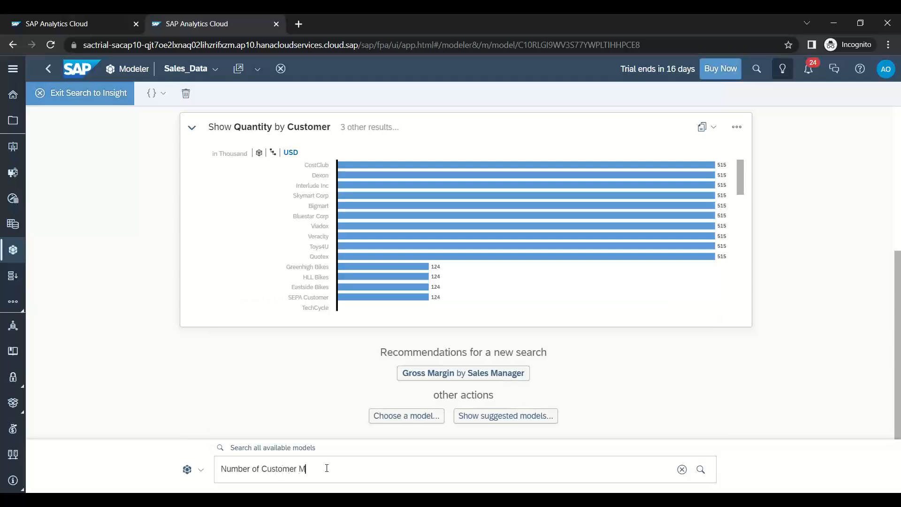
{"action": "type", "text": "eetings by couin"}
{"action": "key", "text": "BackSpace"}
{"action": "key", "text": "BackSpace"}
{"action": "key", "text": "BackSpace"}
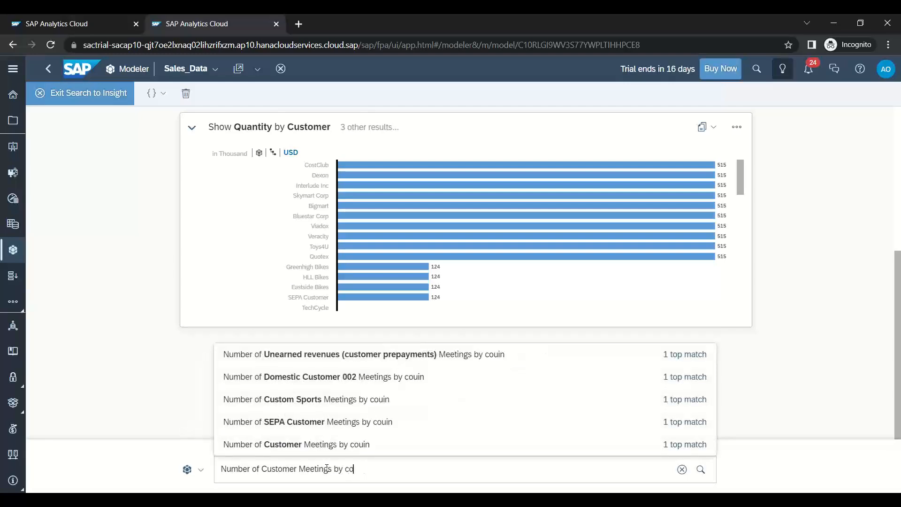
{"action": "type", "text": "untry"}
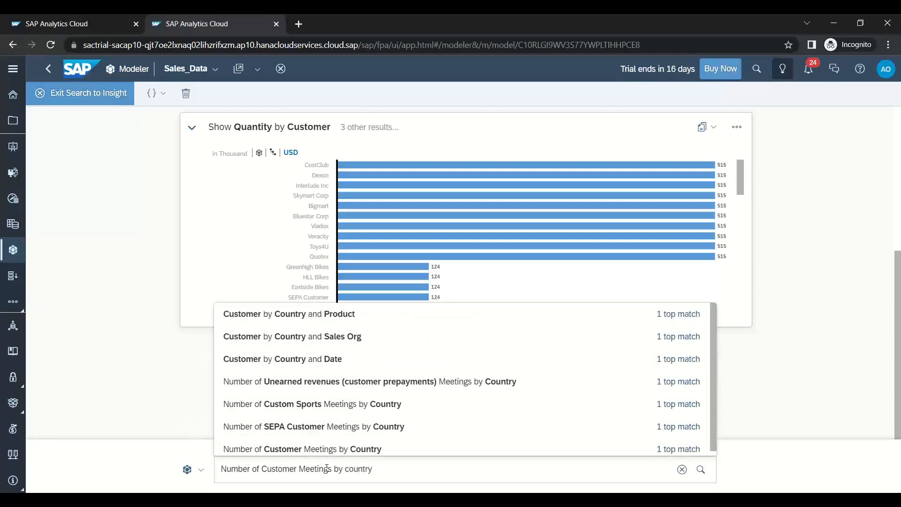
{"action": "key", "text": "Return"}
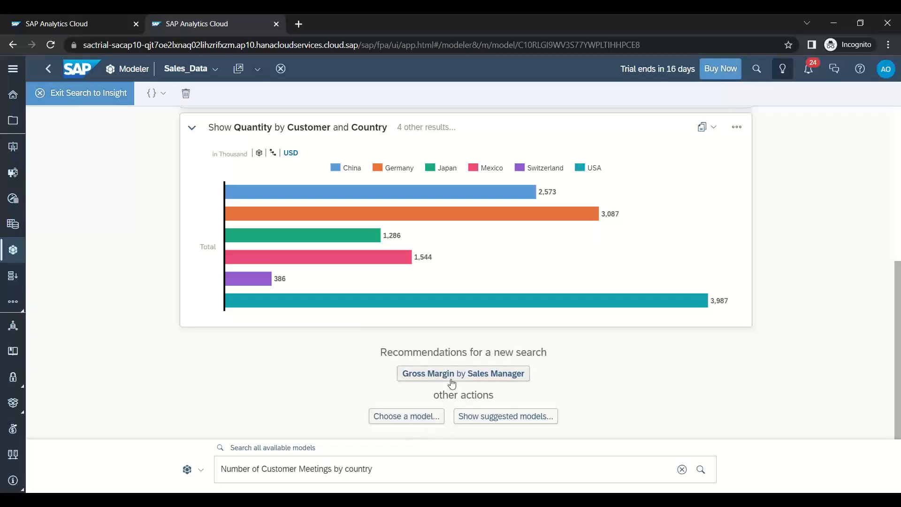
{"action": "left_click", "coordinate": [474, 377]}
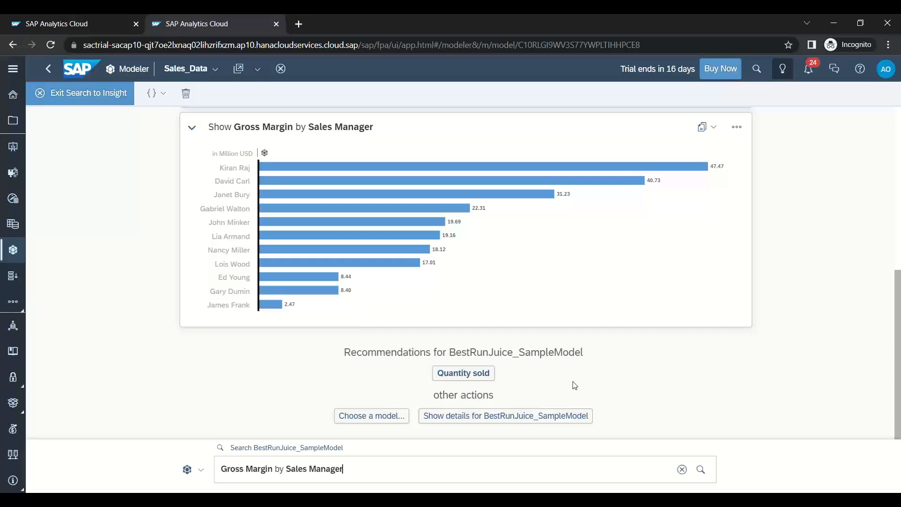
- Try to choose a model for the search from the BI Model folder inside Models
{"action": "left_click", "coordinate": [373, 417]}
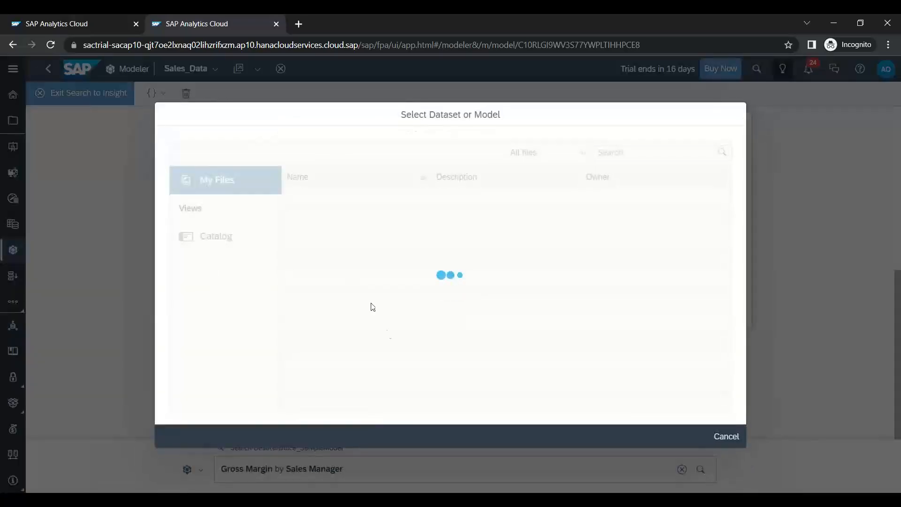
{"action": "left_click", "coordinate": [333, 238]}
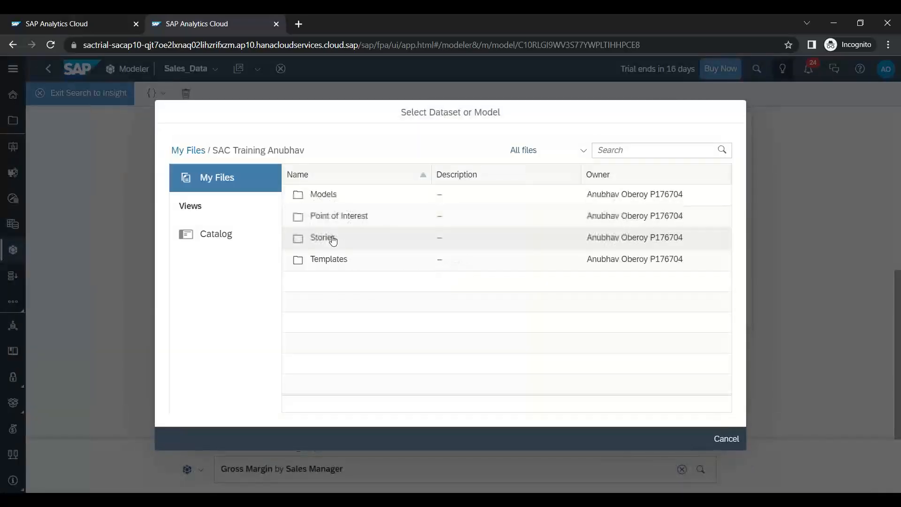
{"action": "left_click", "coordinate": [330, 196]}
{"action": "left_click", "coordinate": [332, 195]}
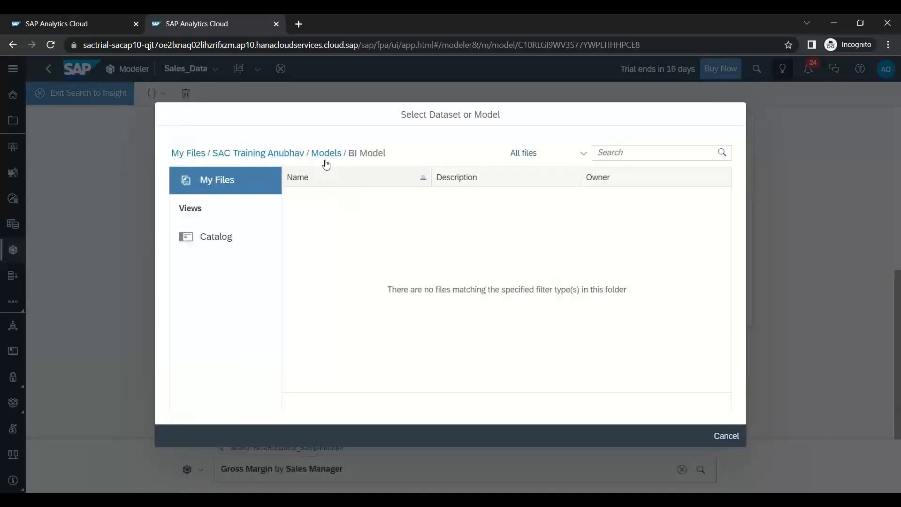
{"action": "left_click", "coordinate": [326, 153]}
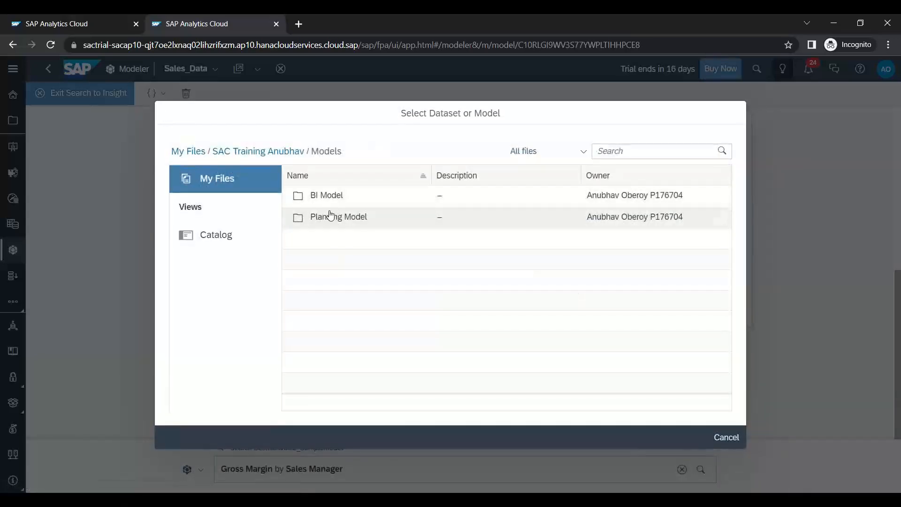
{"action": "left_click", "coordinate": [740, 440]}
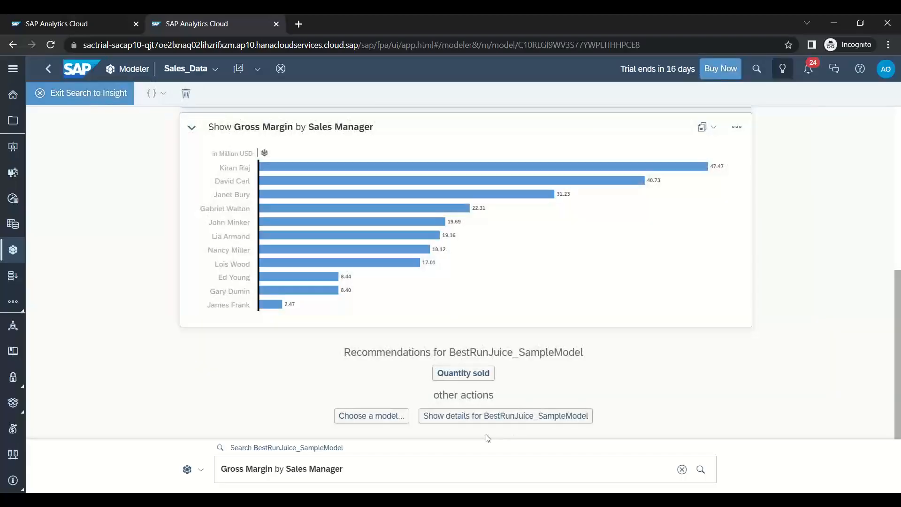
- Extend the question to "Gross Margin by Sales Manager as pie" and run it
{"action": "scroll", "coordinate": [509, 354], "scroll_direction": "up", "scroll_amount": 5}
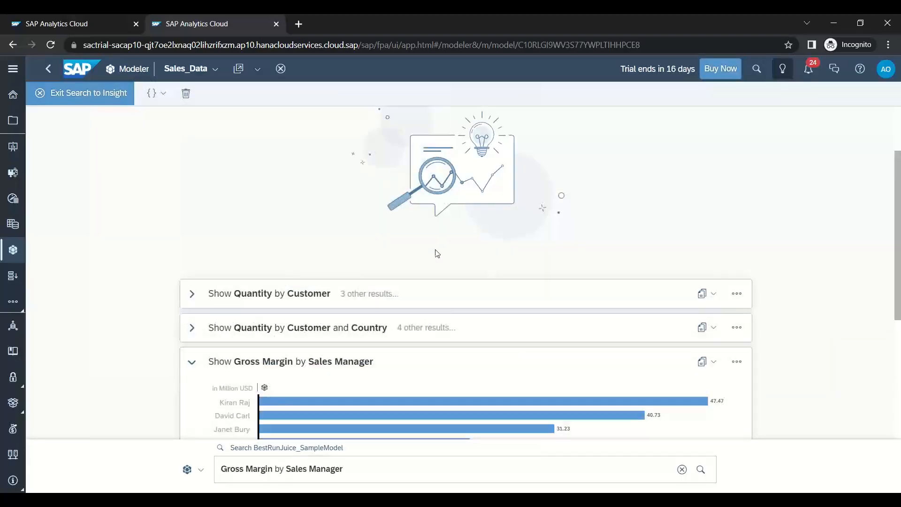
{"action": "scroll", "coordinate": [452, 317], "scroll_direction": "down", "scroll_amount": 3}
{"action": "scroll", "coordinate": [454, 319], "scroll_direction": "down", "scroll_amount": 3}
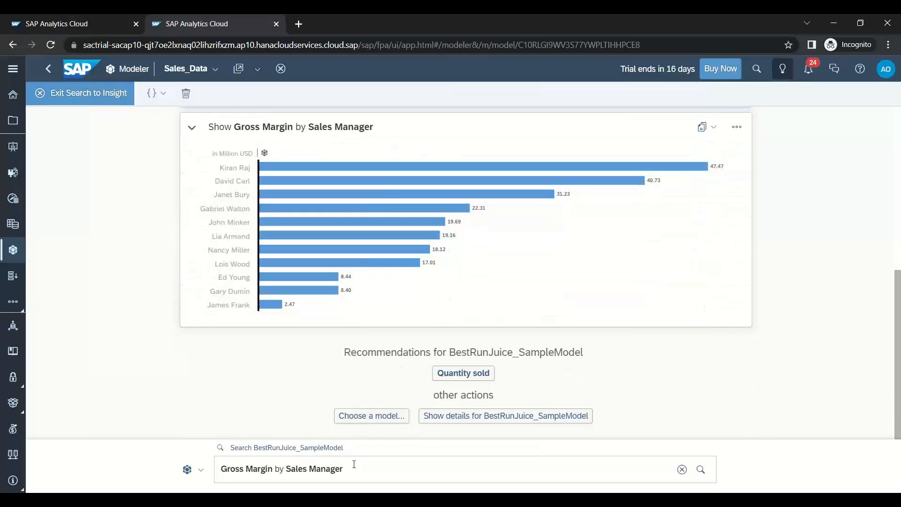
{"action": "type", "text": "as pi"}
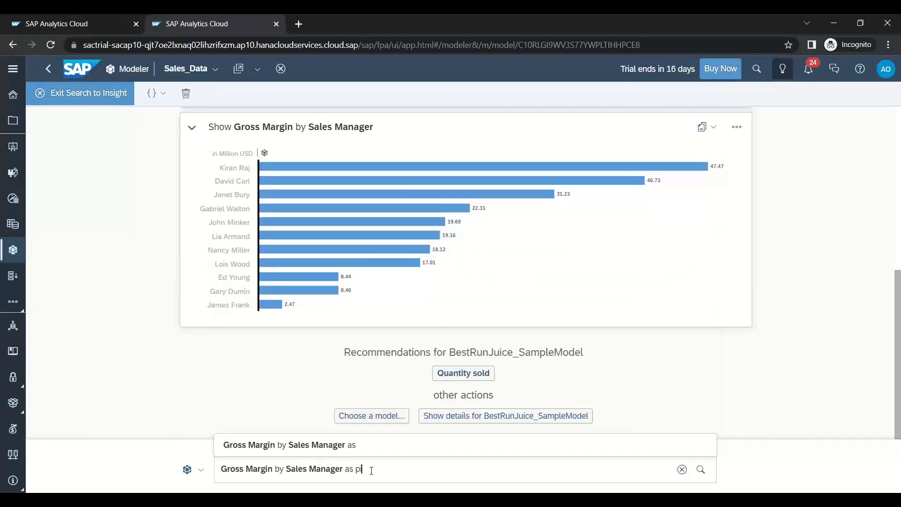
{"action": "type", "text": "e"}
{"action": "key", "text": "Return"}
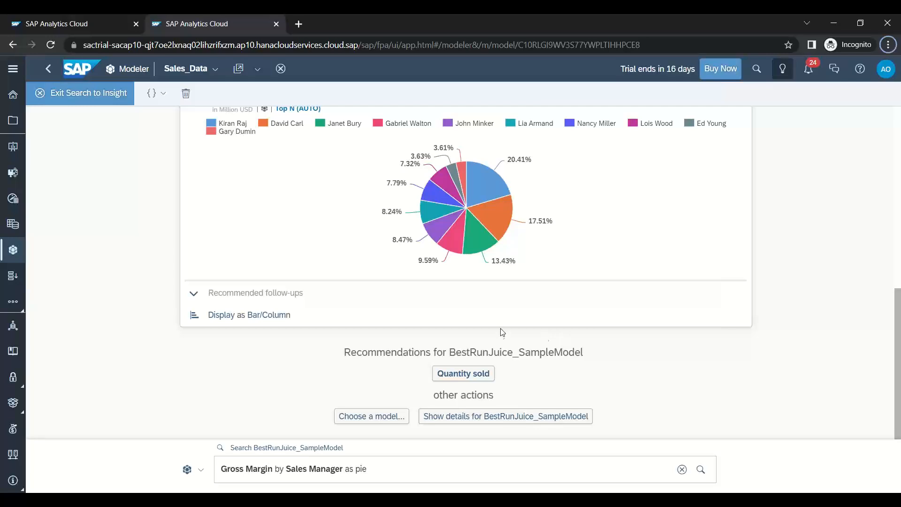
- Switch to the PowerPoint slide, add blank space below the Smart Assist text, and make its opening words "Search to insight" bold
{"action": "mouse_move", "coordinate": [251, 500]}
{"action": "left_click", "coordinate": [190, 492]}
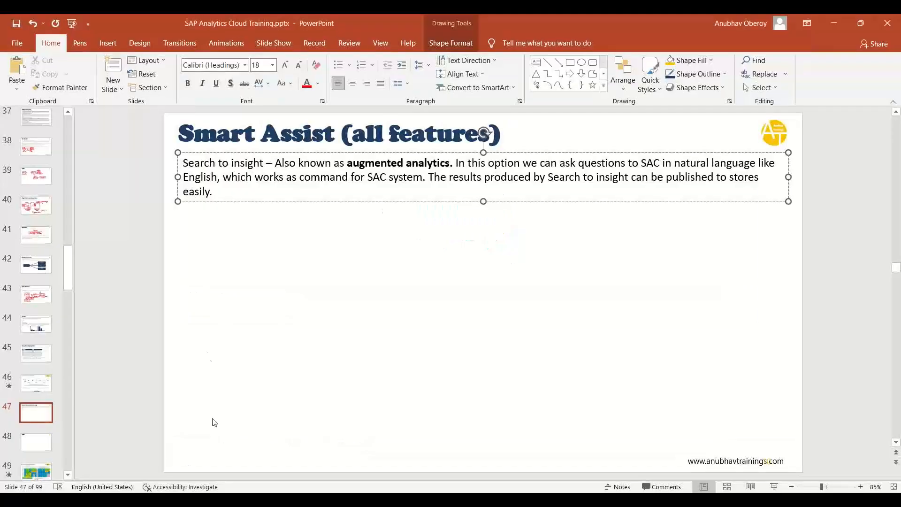
{"action": "key", "text": "Return"}
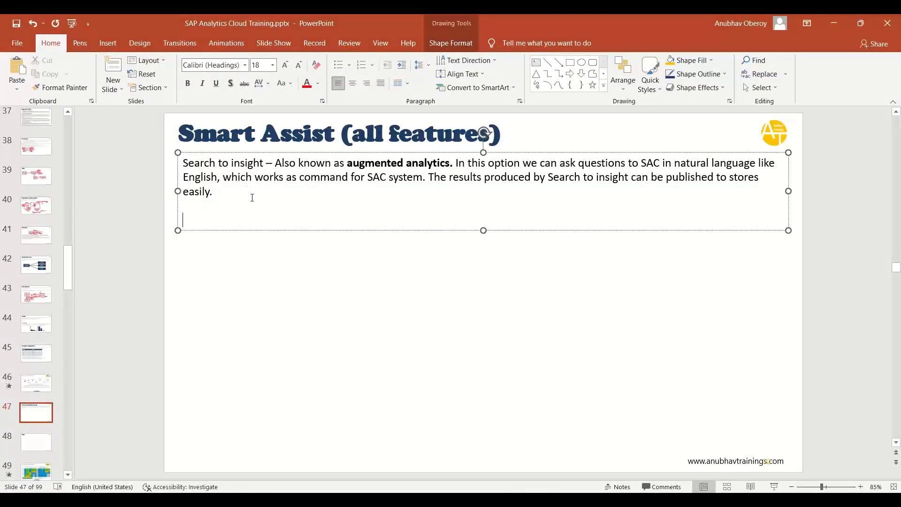
{"action": "left_click_drag", "start_coordinate": [262, 166], "coordinate": [179, 164]}
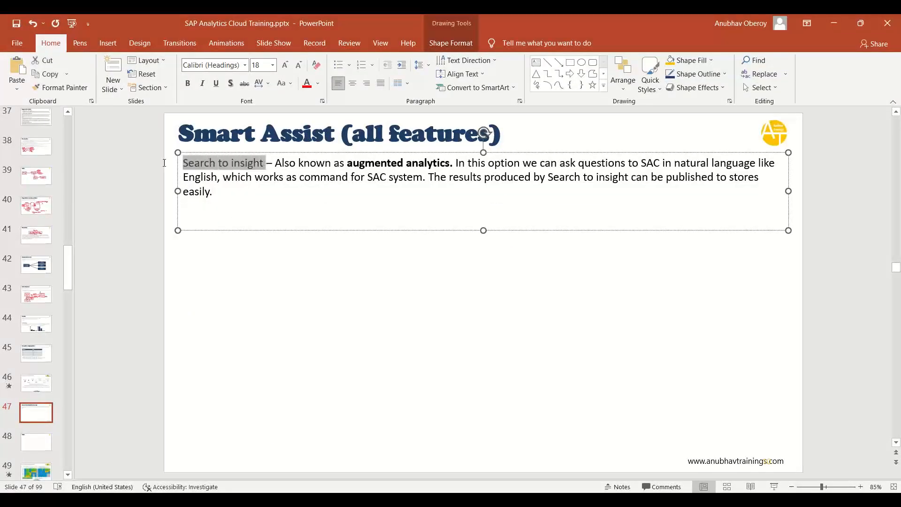
{"action": "key", "text": "ctrl+b"}
{"action": "left_click", "coordinate": [224, 210]}
{"action": "scroll", "coordinate": [223, 211], "scroll_direction": "up", "scroll_amount": 2}
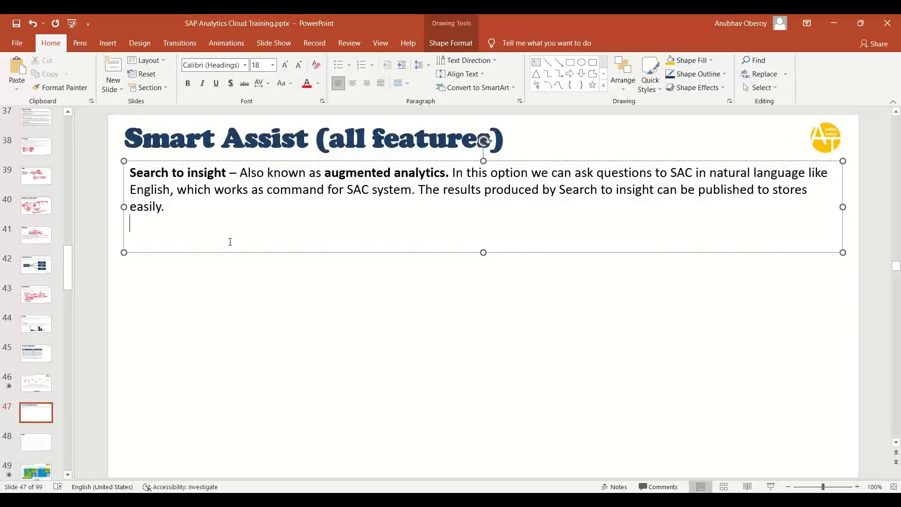
- Switch back to SAP Analytics Cloud and reload the Sales_Data page using the browser's developer tools, closing them once reloading starts
{"action": "key", "text": "alt+Tab"}
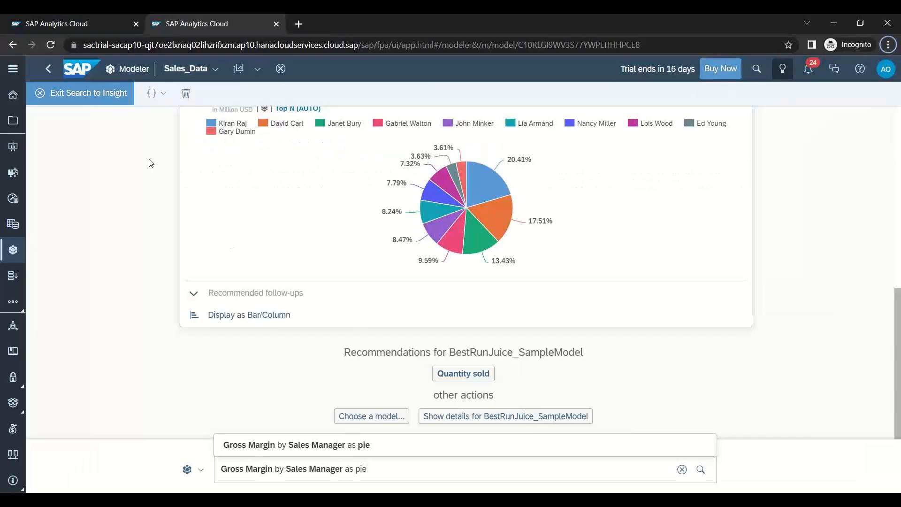
{"action": "key", "text": "F12"}
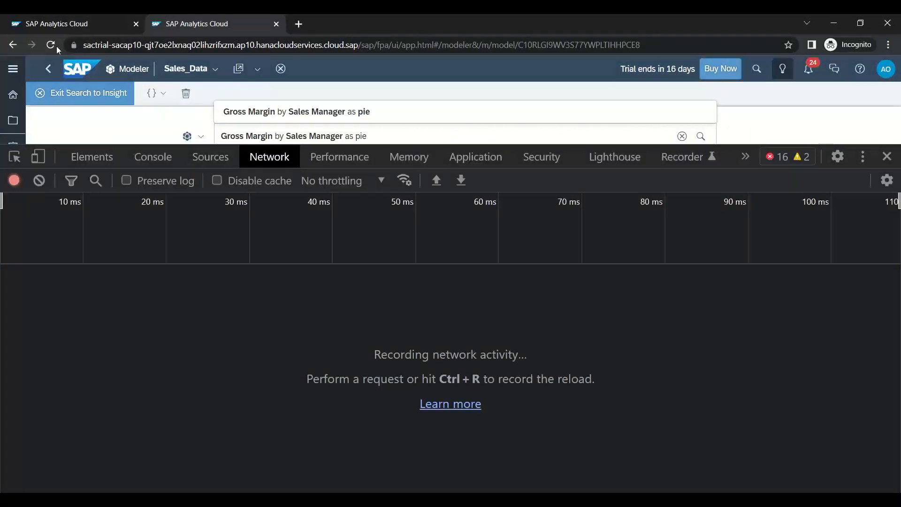
{"action": "right_click", "coordinate": [52, 45]}
{"action": "left_click", "coordinate": [96, 94]}
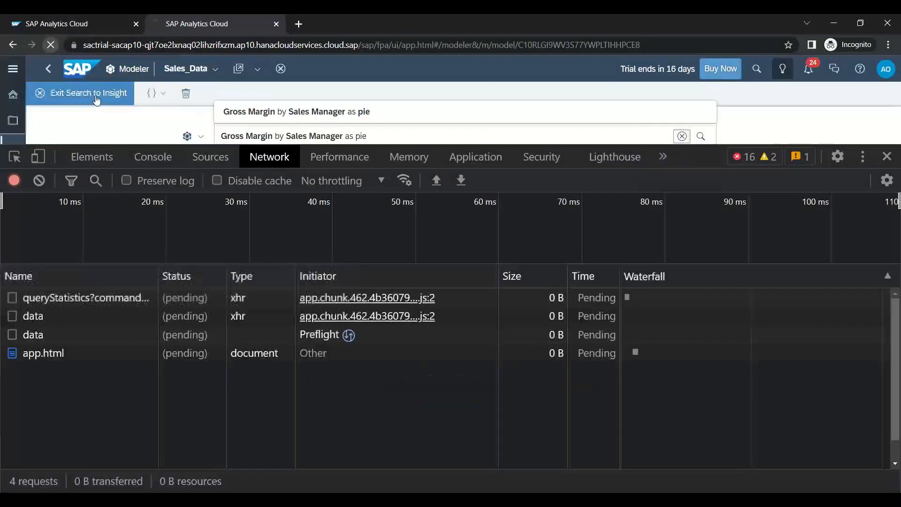
{"action": "left_click_drag", "start_coordinate": [764, 146], "coordinate": [718, 314]}
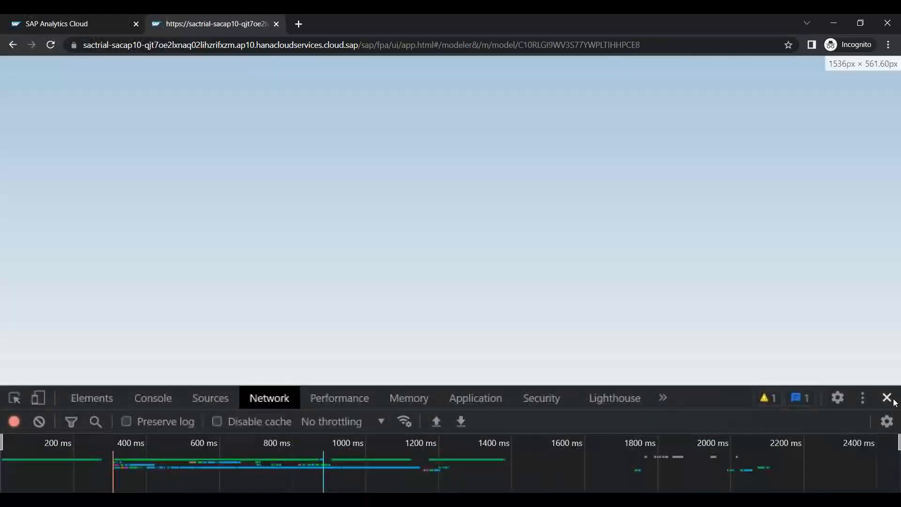
{"action": "left_click", "coordinate": [887, 239]}
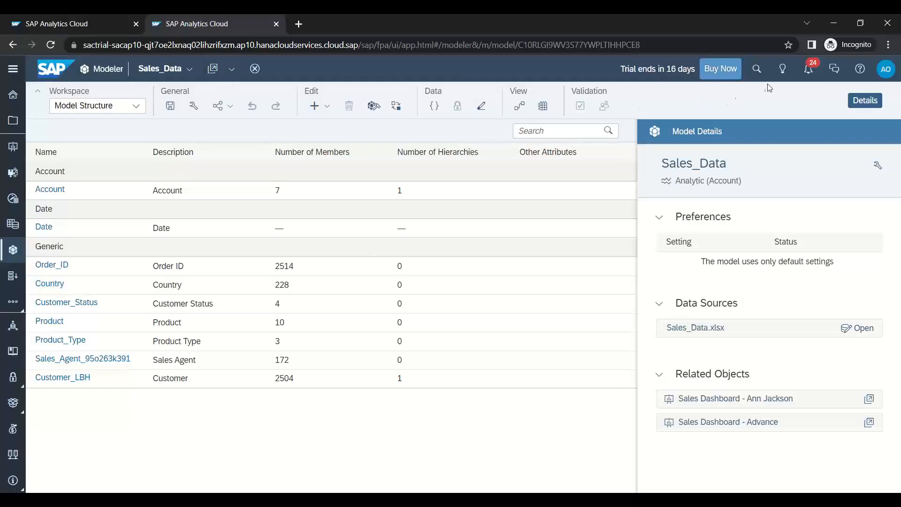
- Reopen Search to Insight, look in the Models folder for a model to query, and return to the Sales_Data model structure
{"action": "left_click", "coordinate": [790, 75]}
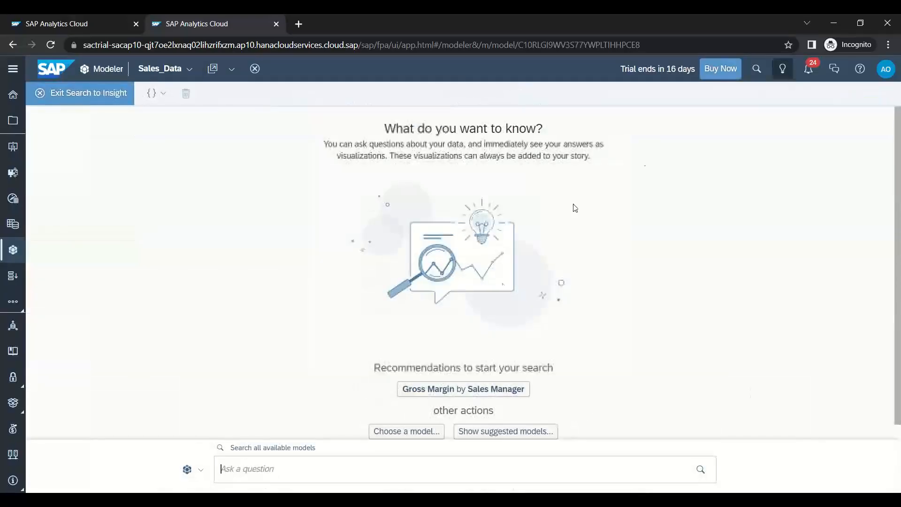
{"action": "left_click", "coordinate": [406, 430]}
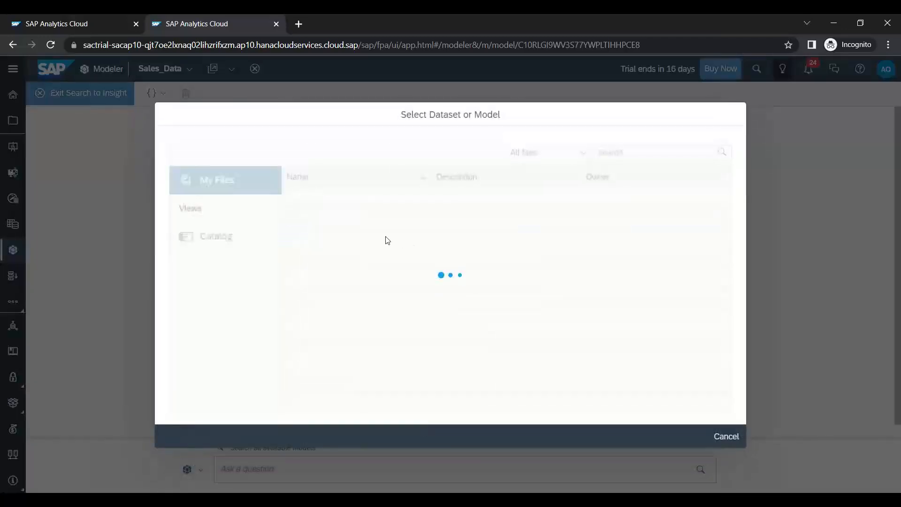
{"action": "left_click", "coordinate": [338, 237]}
{"action": "left_click", "coordinate": [330, 196]}
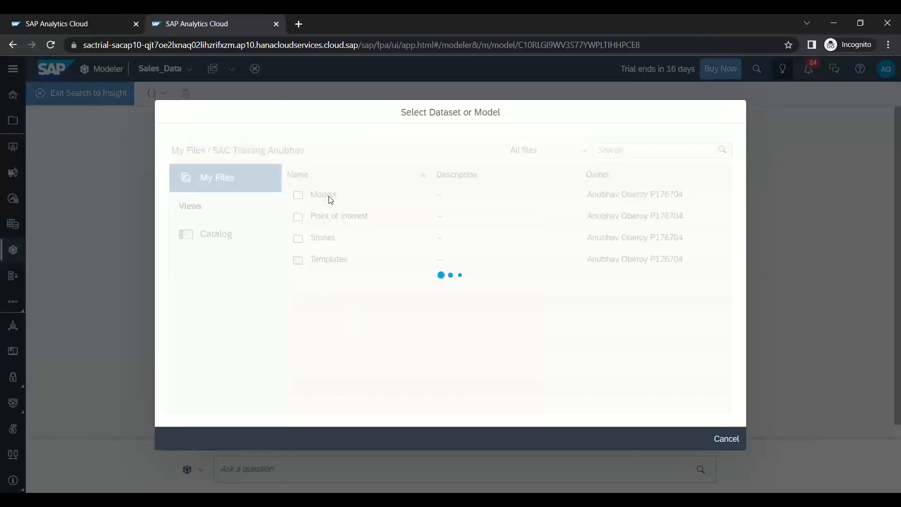
{"action": "left_click", "coordinate": [334, 199]}
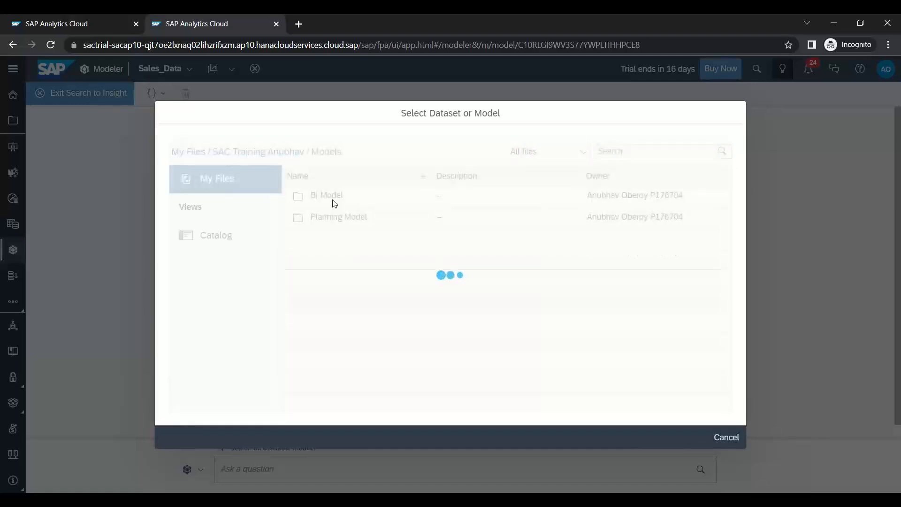
{"action": "left_click", "coordinate": [735, 433]}
{"action": "left_click", "coordinate": [72, 92]}
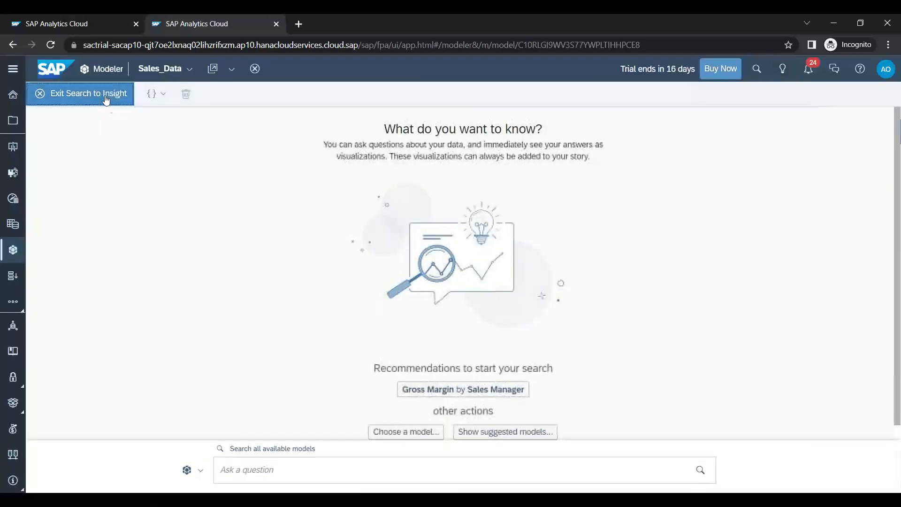
- Examine the Search to Insight Index Model setting and its description in the Access and Privacy preferences of Sales_Data
{"action": "left_click", "coordinate": [192, 106]}
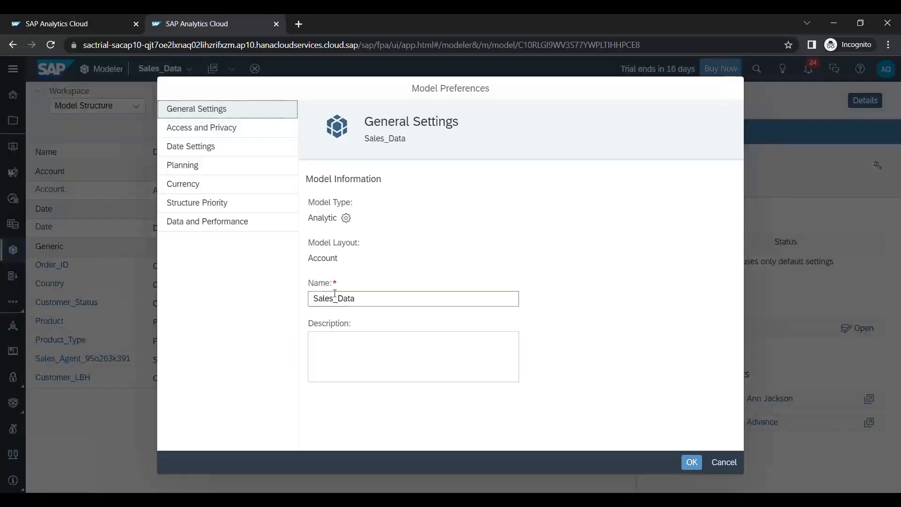
{"action": "left_click", "coordinate": [245, 129]}
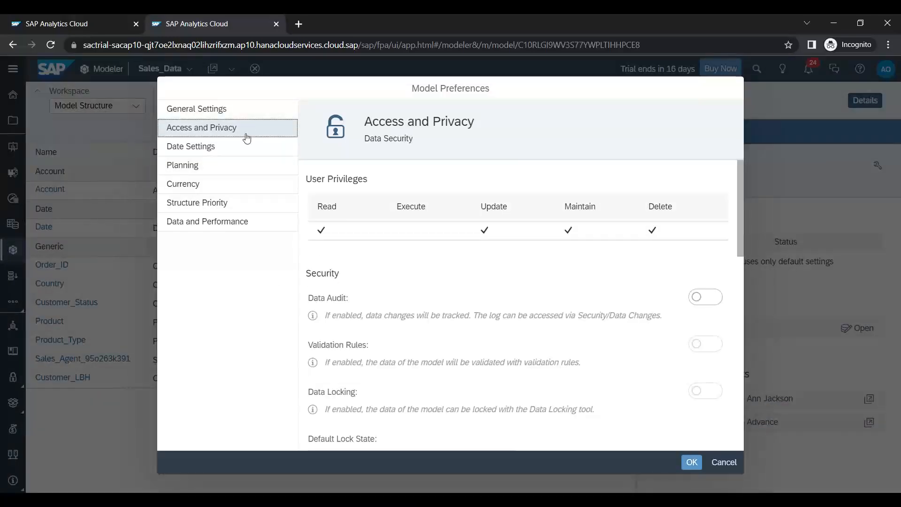
{"action": "scroll", "coordinate": [406, 282], "scroll_direction": "down", "scroll_amount": 4}
{"action": "scroll", "coordinate": [406, 287], "scroll_direction": "down", "scroll_amount": 5}
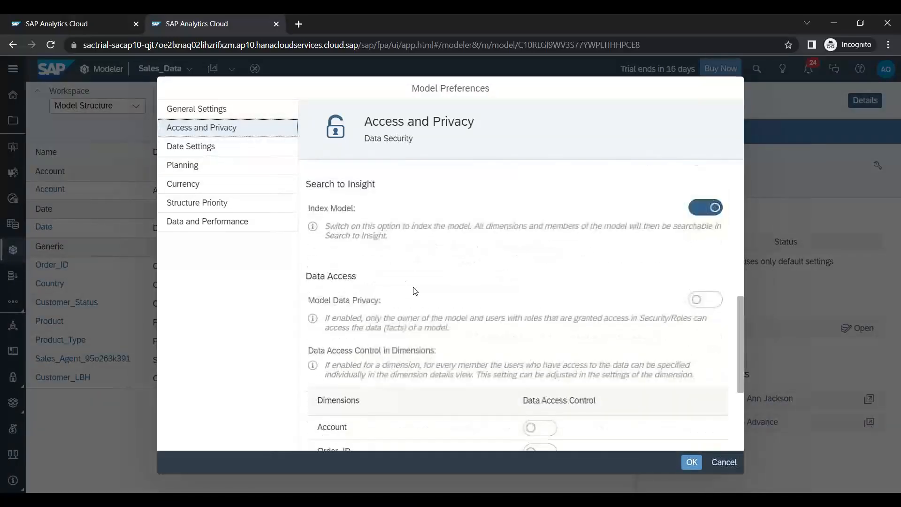
{"action": "left_click_drag", "start_coordinate": [326, 226], "coordinate": [402, 237]}
{"action": "left_click", "coordinate": [406, 242]}
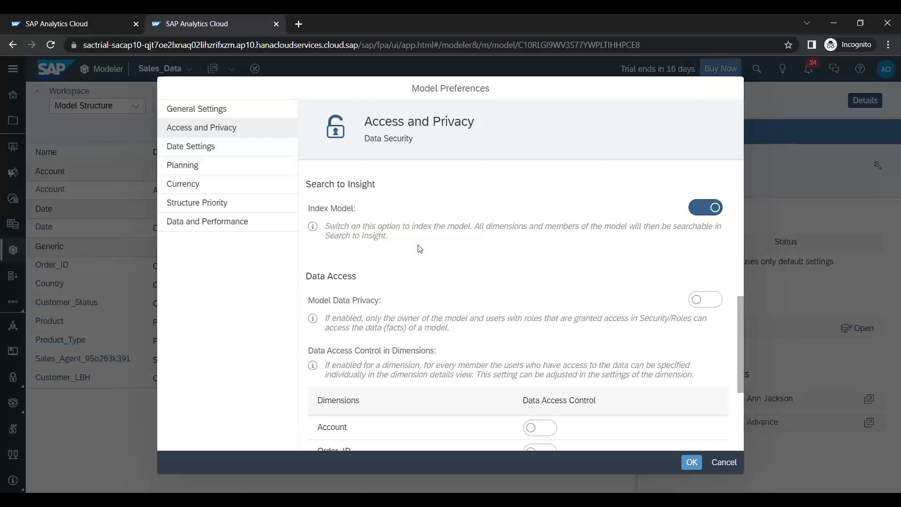
{"action": "left_click_drag", "start_coordinate": [323, 226], "coordinate": [397, 238]}
{"action": "left_click", "coordinate": [400, 241]}
{"action": "scroll", "coordinate": [400, 242], "scroll_direction": "down", "scroll_amount": 4}
{"action": "scroll", "coordinate": [396, 247], "scroll_direction": "up", "scroll_amount": 4}
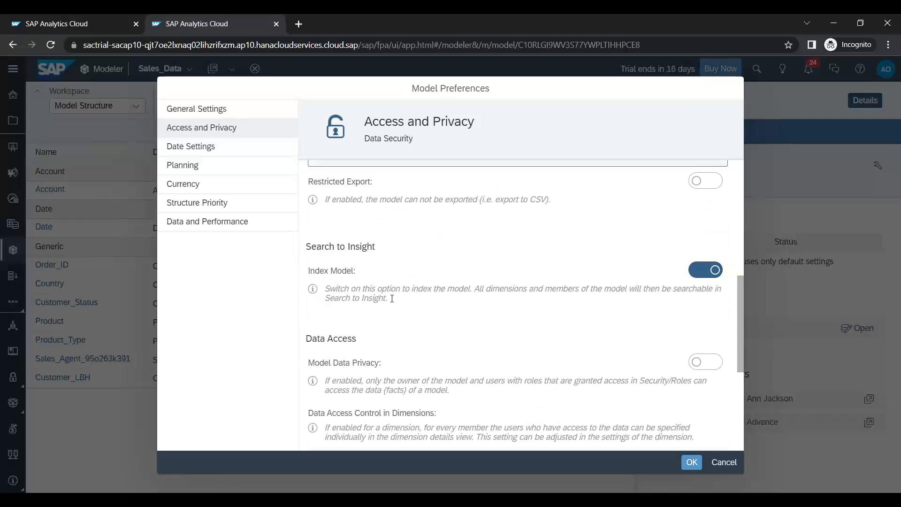
- Close the model preferences unchanged, switch to the PowerPoint slide, and add the line "Smart Discovery -" below the Search to insight paragraph
{"action": "left_click", "coordinate": [725, 461]}
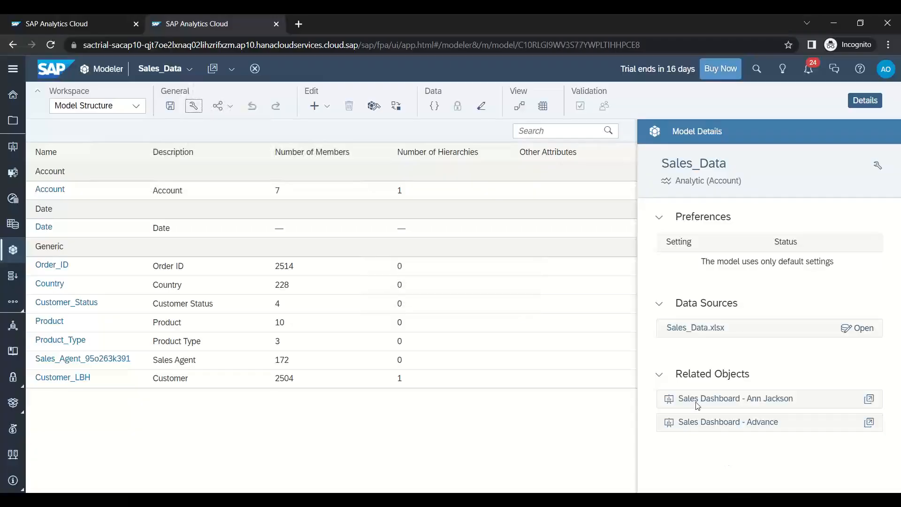
{"action": "key", "text": "alt+Tab"}
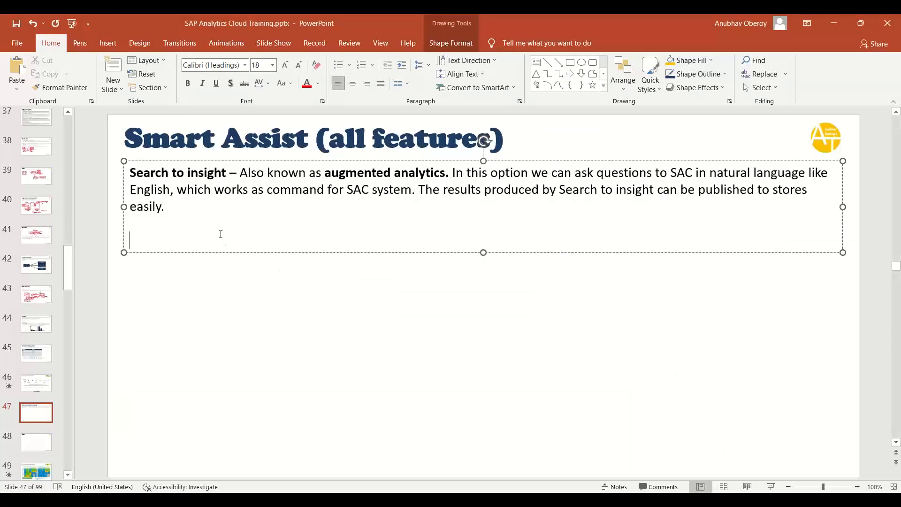
{"action": "type", "text": "Smart Discovery -"}
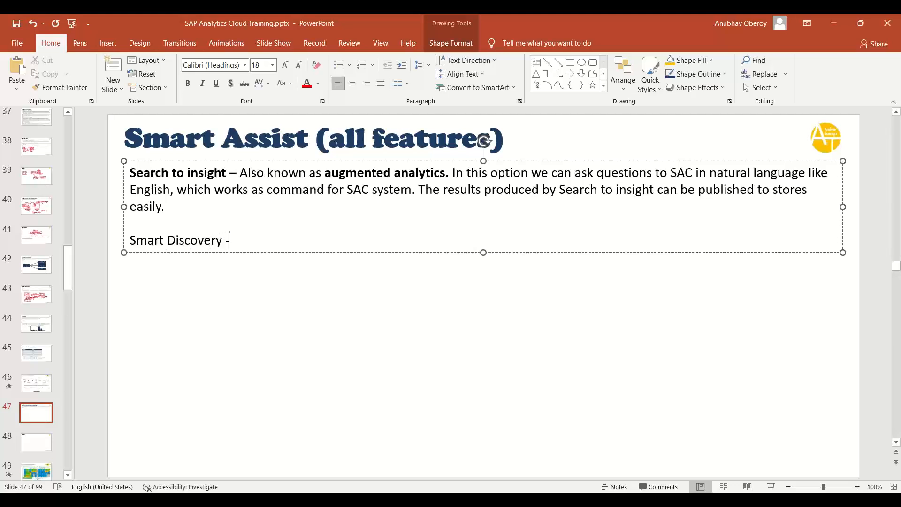
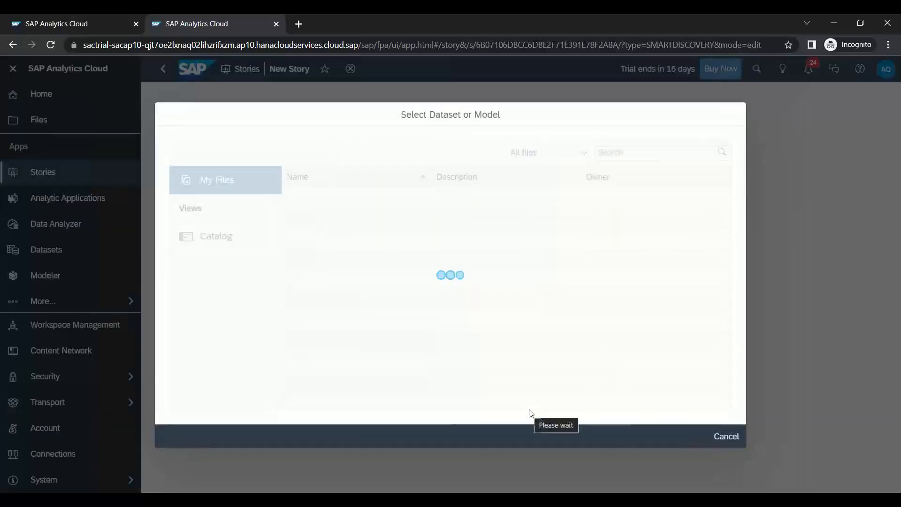
- Choose the Sales_Data model from within the Models folder as the Smart Discovery data source and dismiss the welcome message
{"action": "left_click", "coordinate": [336, 237]}
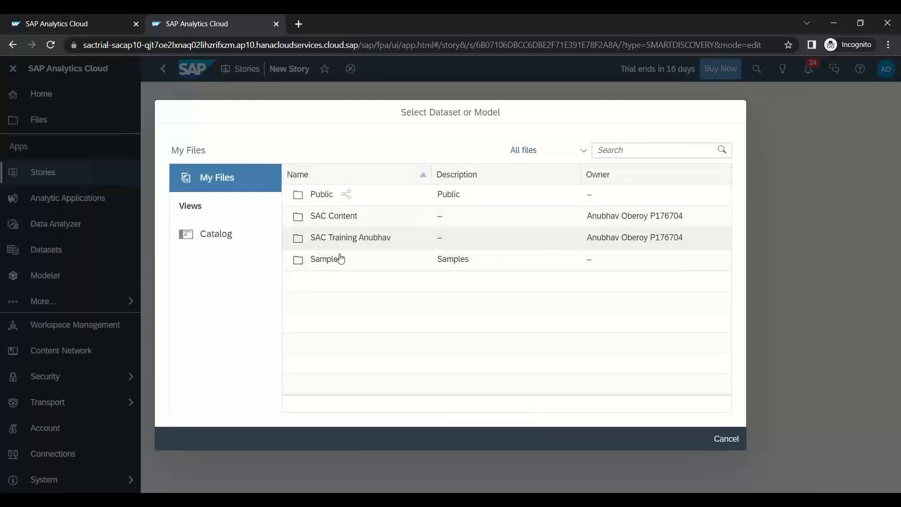
{"action": "left_click", "coordinate": [332, 195]}
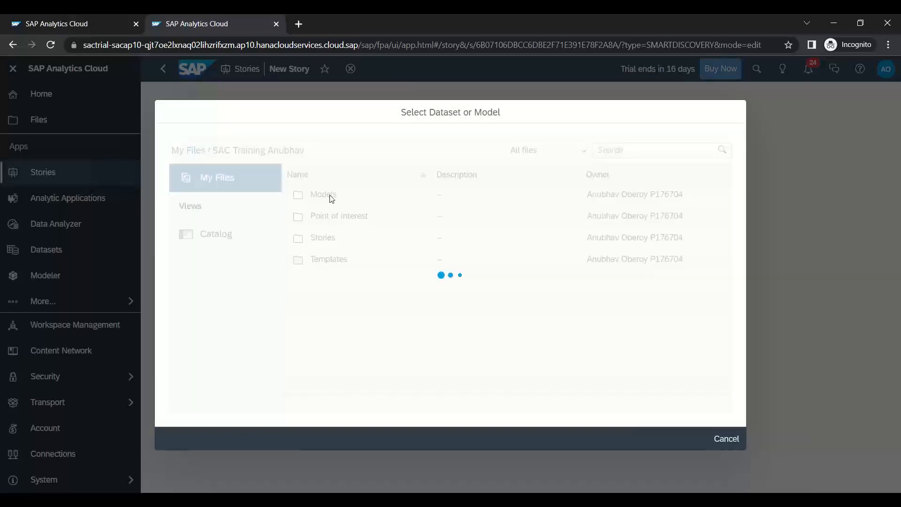
{"action": "left_click", "coordinate": [332, 196]}
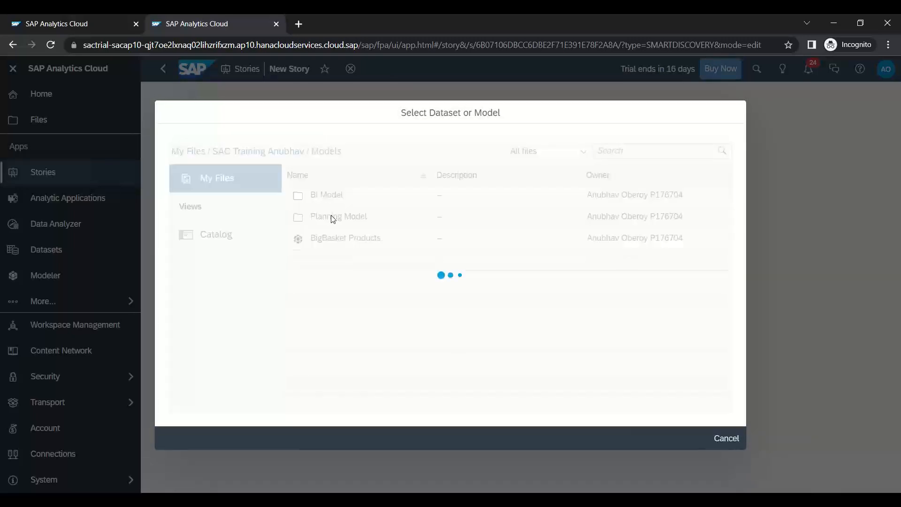
{"action": "left_click", "coordinate": [335, 224]}
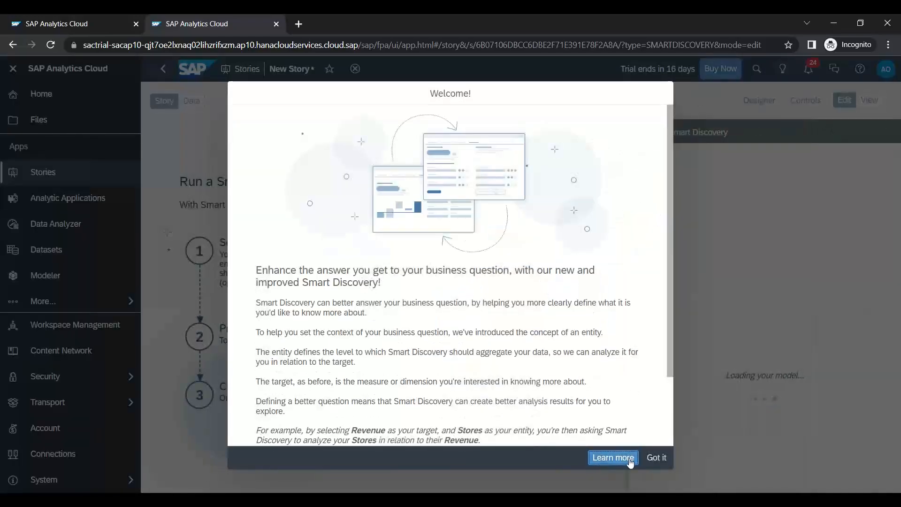
{"action": "left_click", "coordinate": [652, 457]}
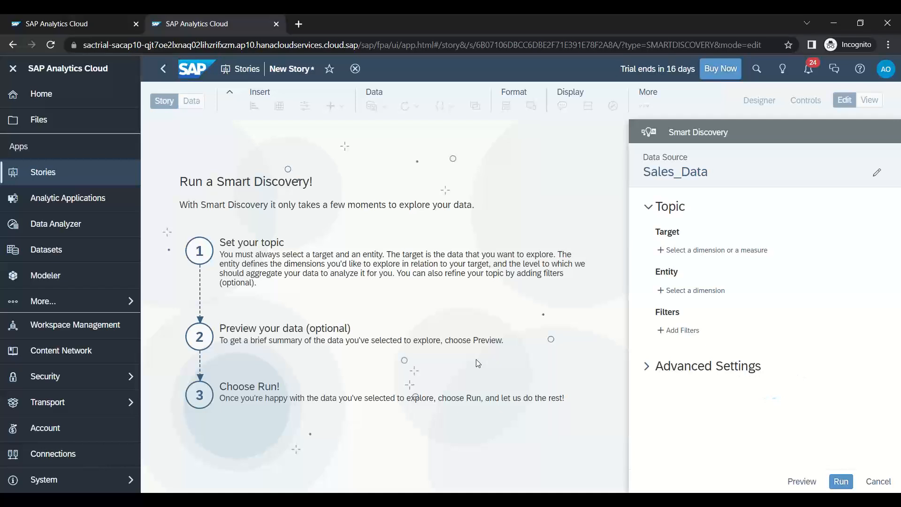
- Run the Smart Discovery with Order Value as the target and Country, Customer, Product and Sales Agent as the entity
{"action": "left_click", "coordinate": [687, 252]}
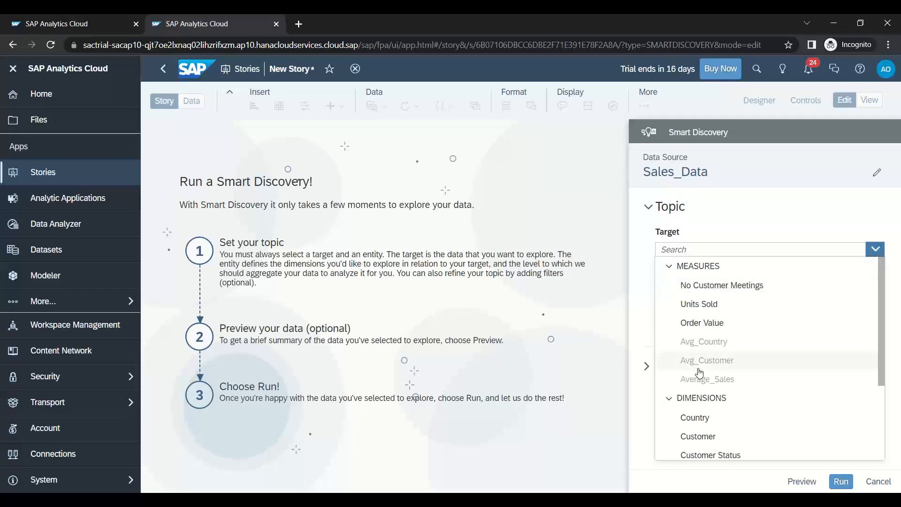
{"action": "left_click", "coordinate": [718, 332]}
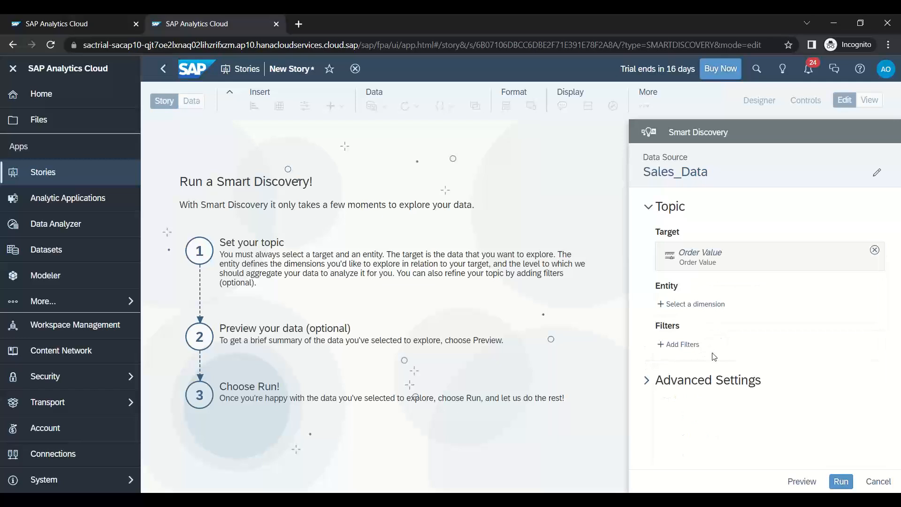
{"action": "left_click", "coordinate": [706, 305]}
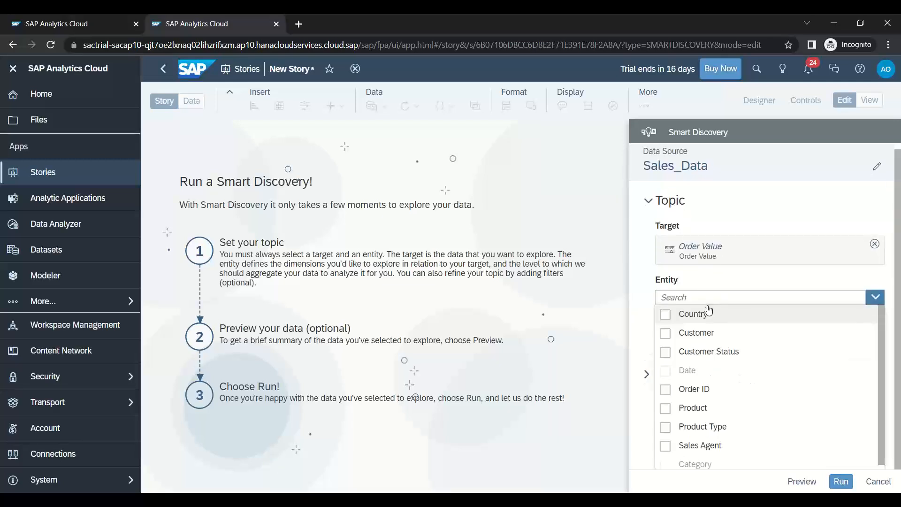
{"action": "left_click", "coordinate": [665, 315]}
{"action": "left_click", "coordinate": [666, 334]}
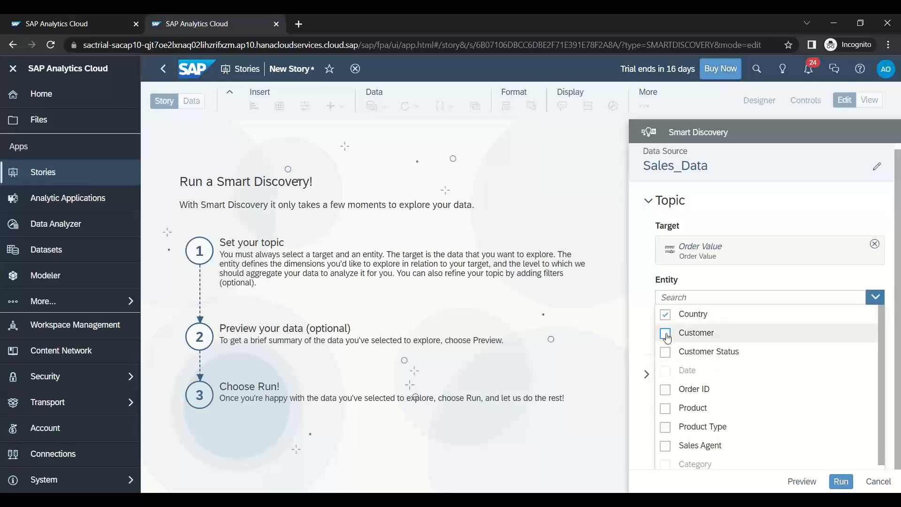
{"action": "left_click", "coordinate": [665, 408]}
{"action": "left_click", "coordinate": [665, 446]}
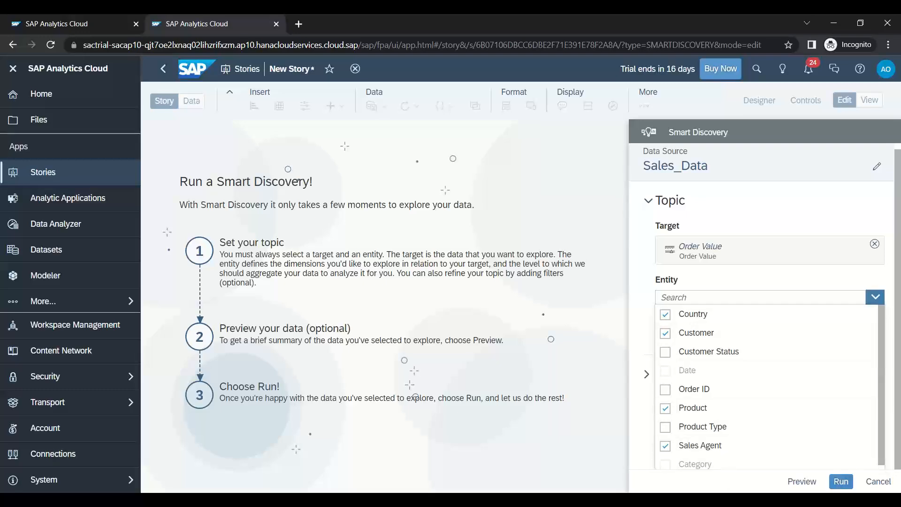
{"action": "left_click", "coordinate": [841, 481]}
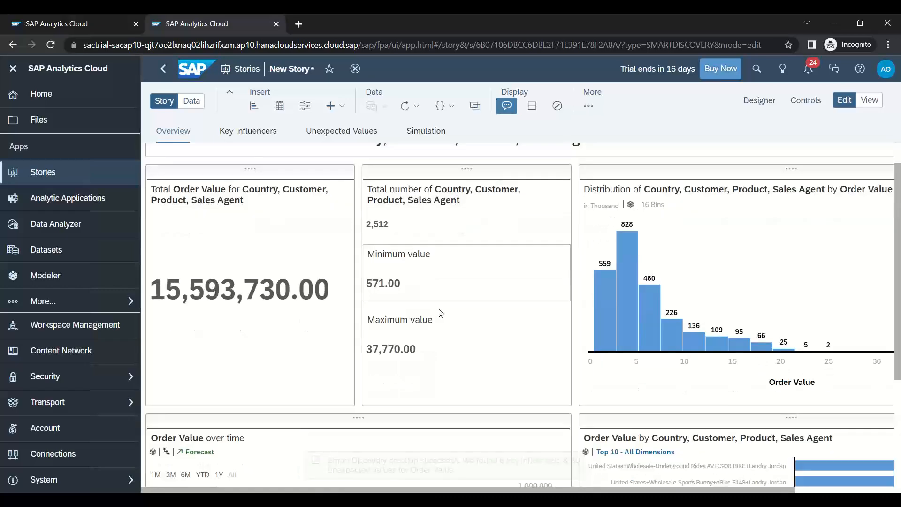
- Review the charts on the Overview page and the influencer table and heat maps on the Key Influencers page
{"action": "scroll", "coordinate": [439, 313], "scroll_direction": "down", "scroll_amount": 4}
{"action": "scroll", "coordinate": [442, 314], "scroll_direction": "up", "scroll_amount": 4}
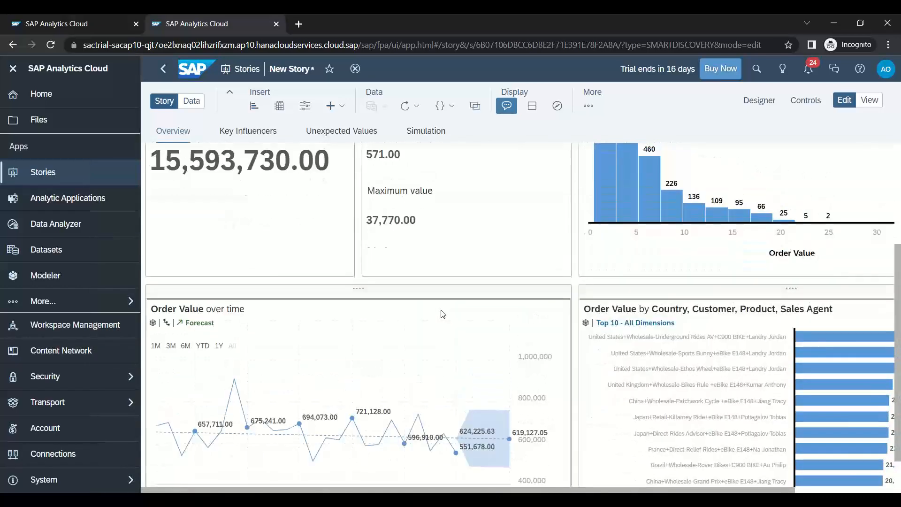
{"action": "left_click", "coordinate": [261, 131]}
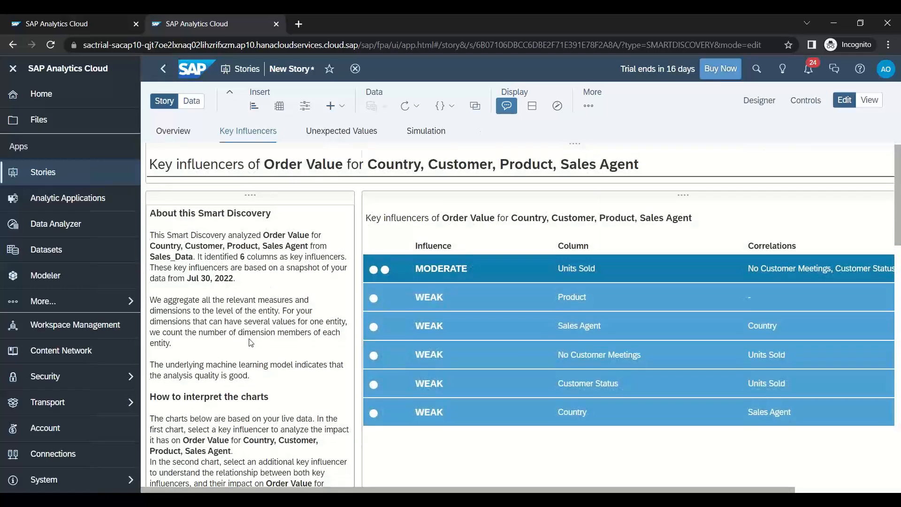
{"action": "scroll", "coordinate": [253, 342], "scroll_direction": "down", "scroll_amount": 12}
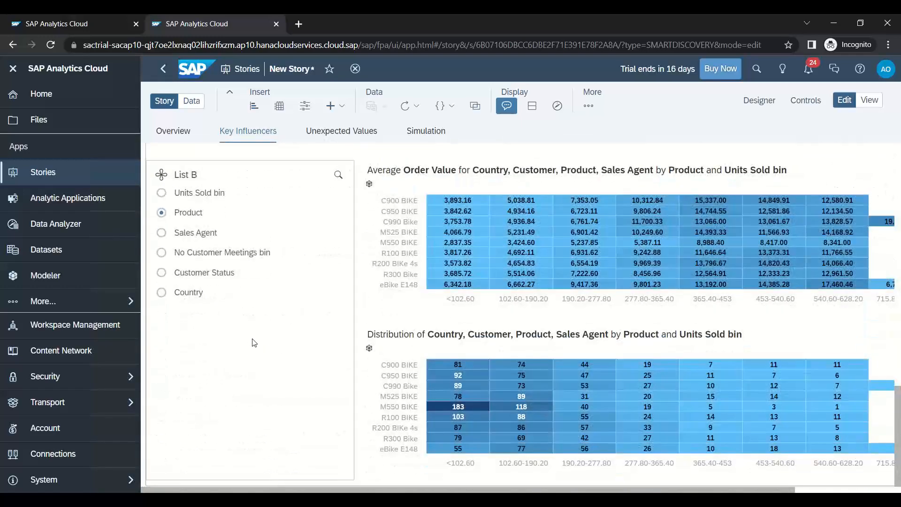
{"action": "scroll", "coordinate": [253, 342], "scroll_direction": "up", "scroll_amount": 12}
{"action": "scroll", "coordinate": [254, 341], "scroll_direction": "down", "scroll_amount": 12}
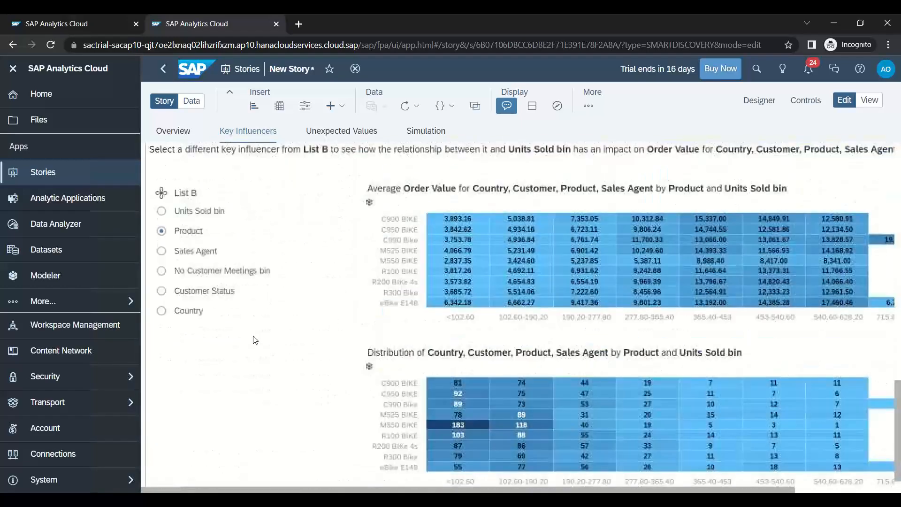
- Compare the List B influencers Sales Agent and No Customer Meetings bin, and view the Unexpected Values page
{"action": "left_click", "coordinate": [162, 232]}
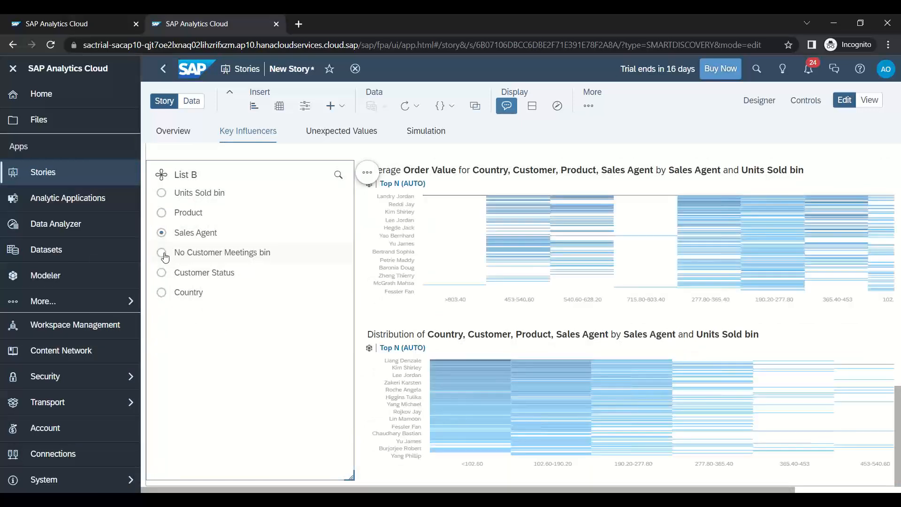
{"action": "left_click", "coordinate": [162, 253]}
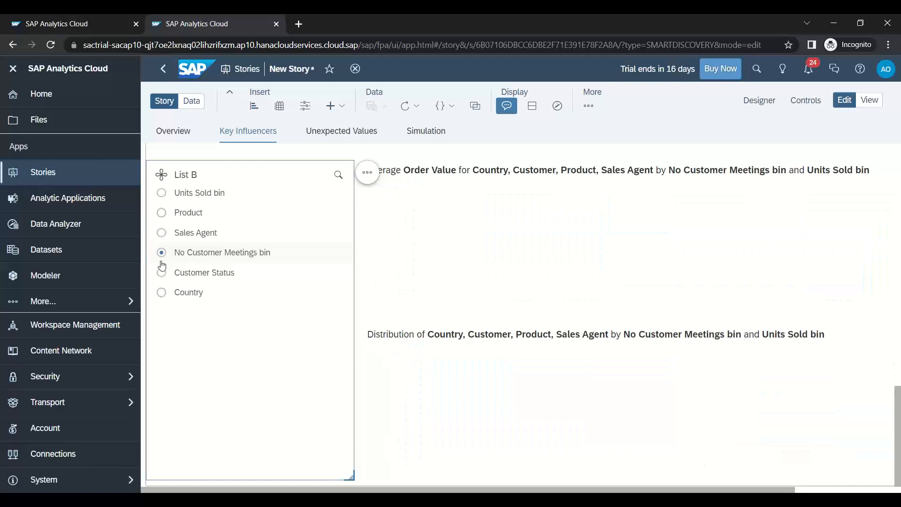
{"action": "scroll", "coordinate": [282, 211], "scroll_direction": "up", "scroll_amount": 5}
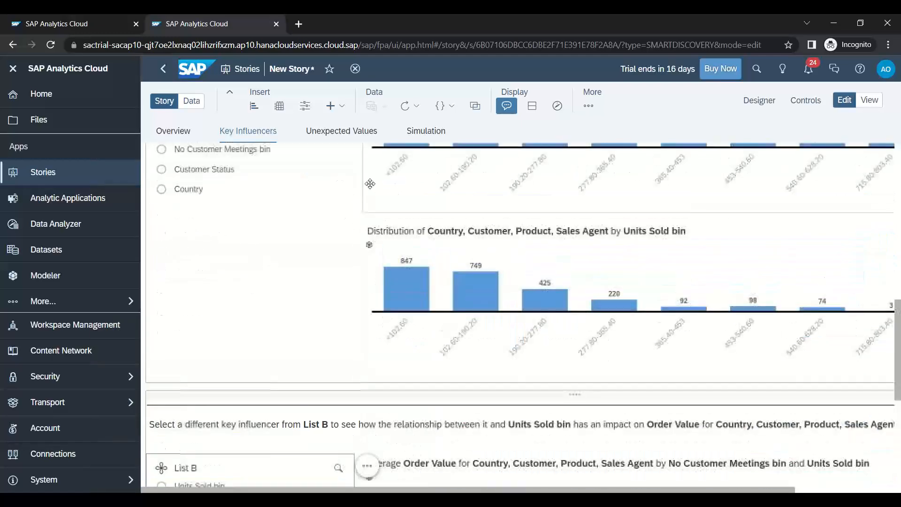
{"action": "left_click", "coordinate": [336, 134]}
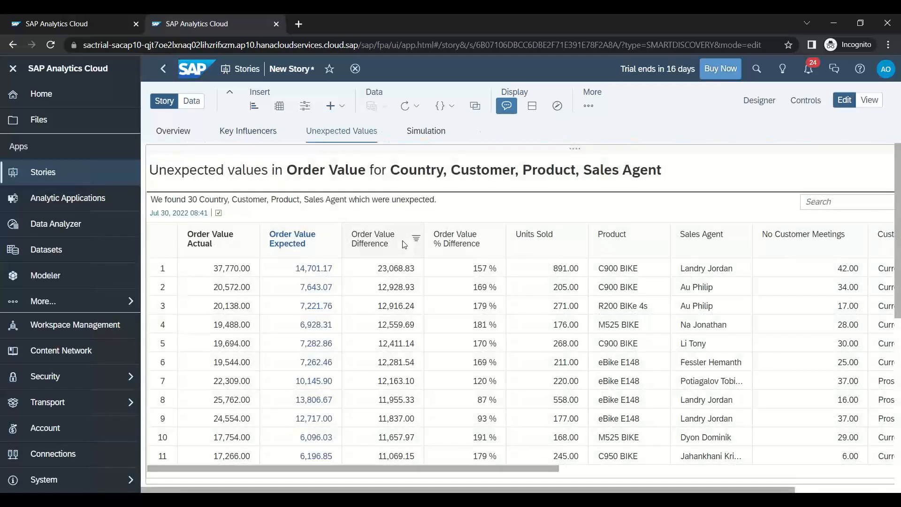
{"action": "mouse_move", "coordinate": [384, 135]}
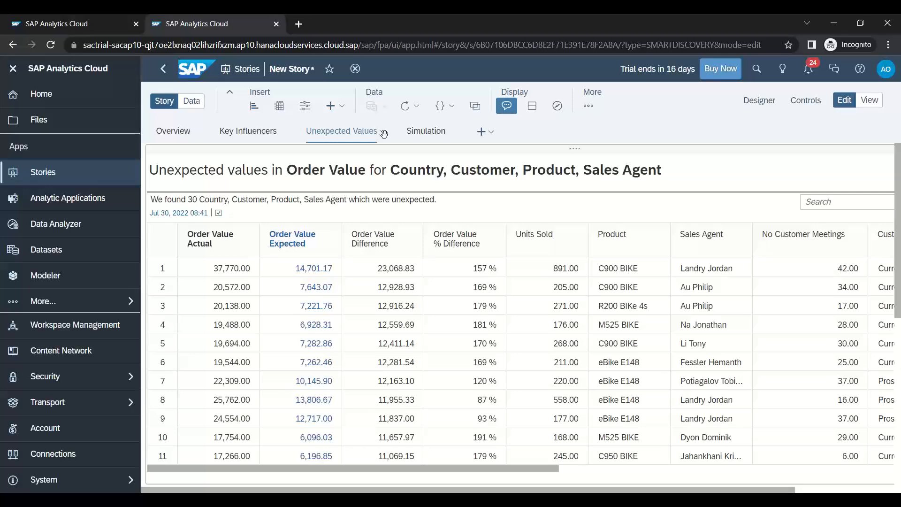
- On the Simulation page, raise the Units Sold influencer to its maximum of 891.00
{"action": "left_click", "coordinate": [422, 132]}
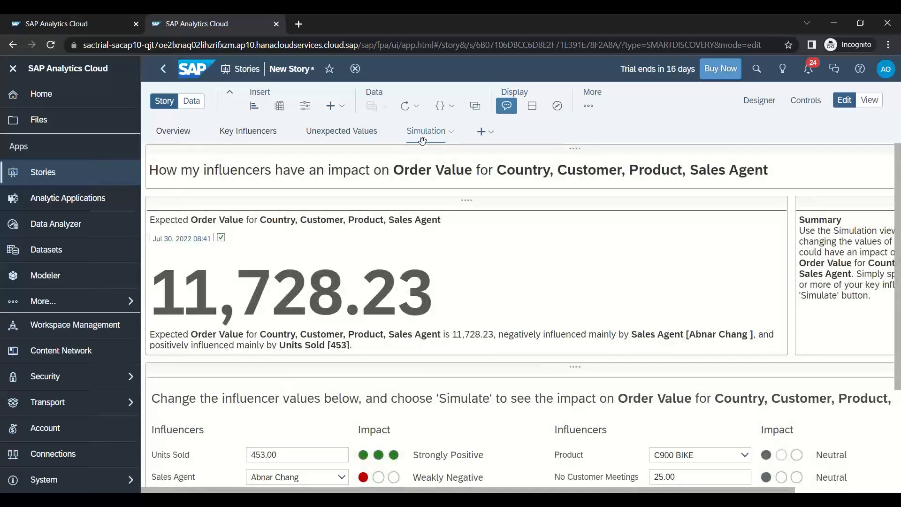
{"action": "scroll", "coordinate": [483, 263], "scroll_direction": "down", "scroll_amount": 3}
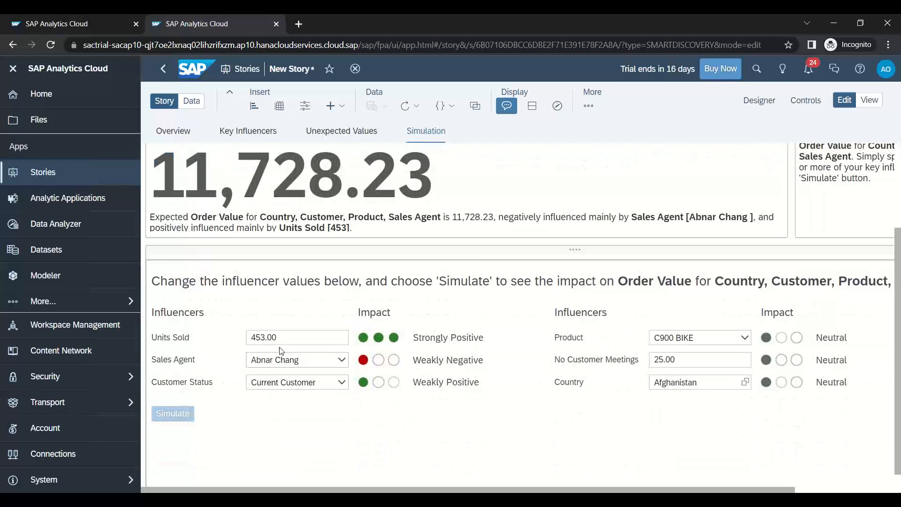
{"action": "left_click", "coordinate": [247, 342]}
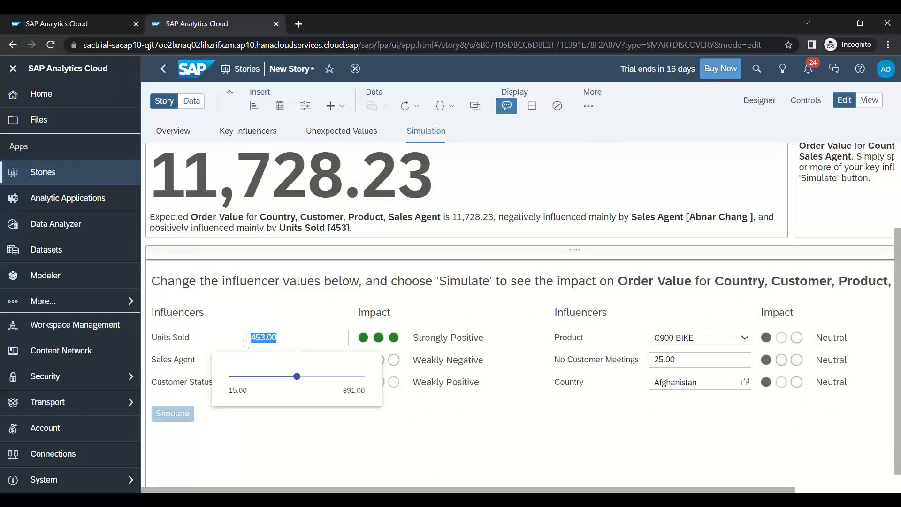
{"action": "left_click_drag", "start_coordinate": [297, 376], "coordinate": [366, 376]}
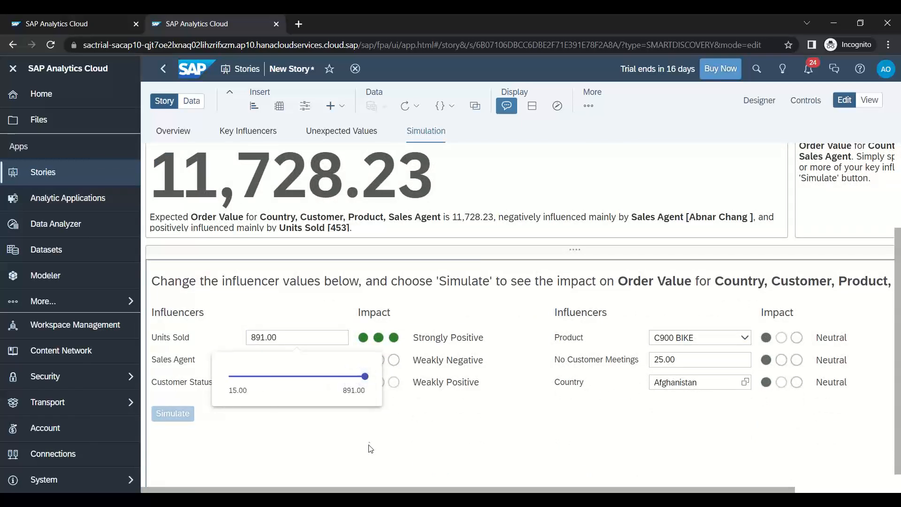
{"action": "left_click", "coordinate": [370, 446]}
- Select the fifth listed agent as the Sales Agent influencer and set Customer Status to Prior Customer
{"action": "left_click", "coordinate": [341, 360]}
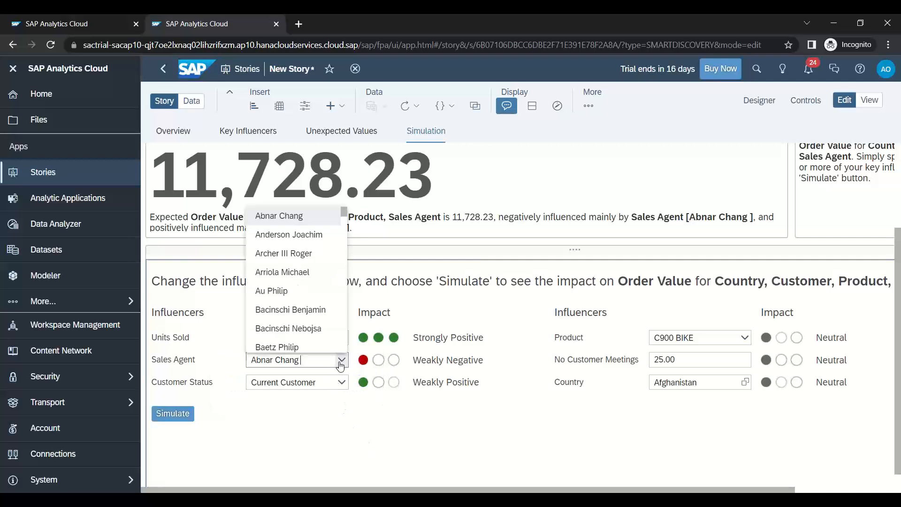
{"action": "left_click", "coordinate": [291, 293]}
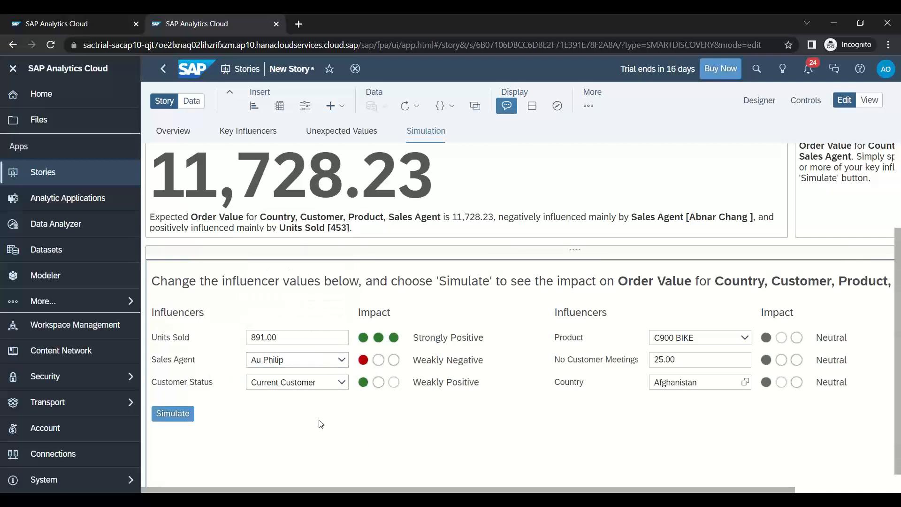
{"action": "left_click", "coordinate": [342, 385]}
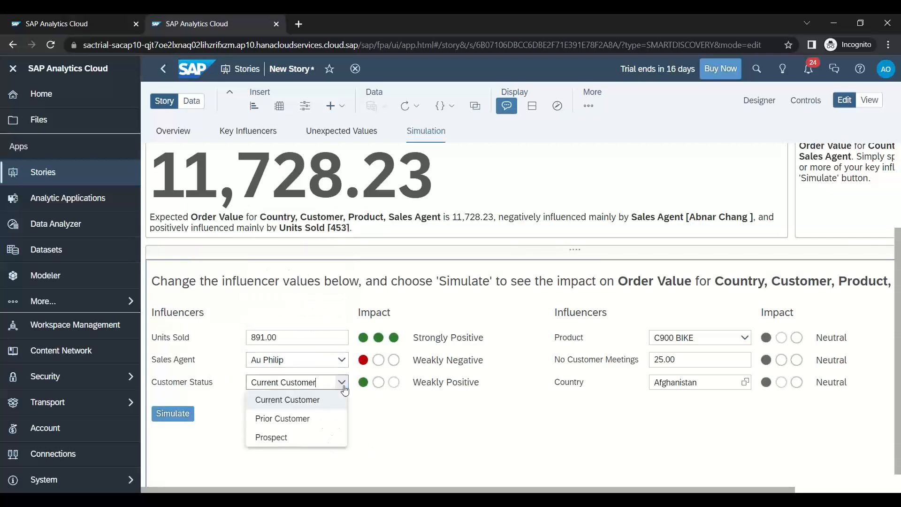
{"action": "left_click", "coordinate": [300, 421]}
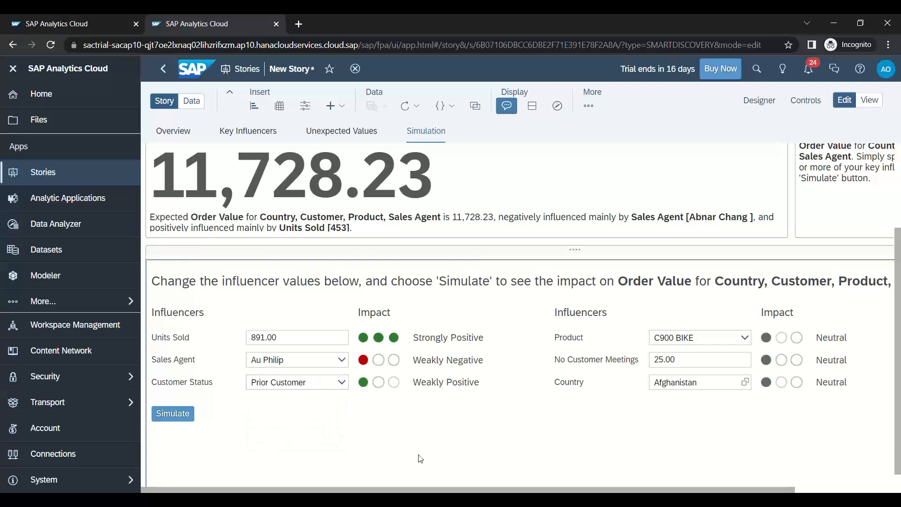
- Set No Customer Meetings to 47.55 and simulate the impact of the changed influencers on Order Value
{"action": "left_click", "coordinate": [730, 361]}
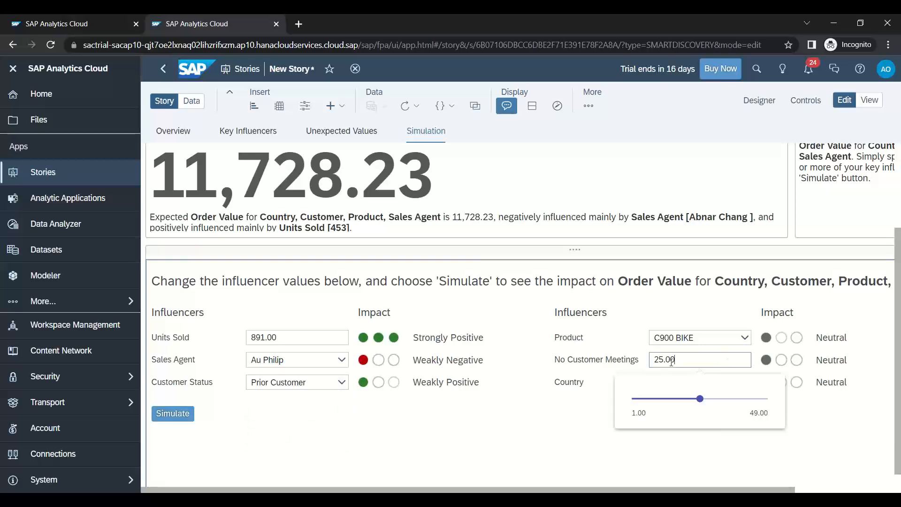
{"action": "left_click_drag", "start_coordinate": [699, 399], "coordinate": [764, 399]}
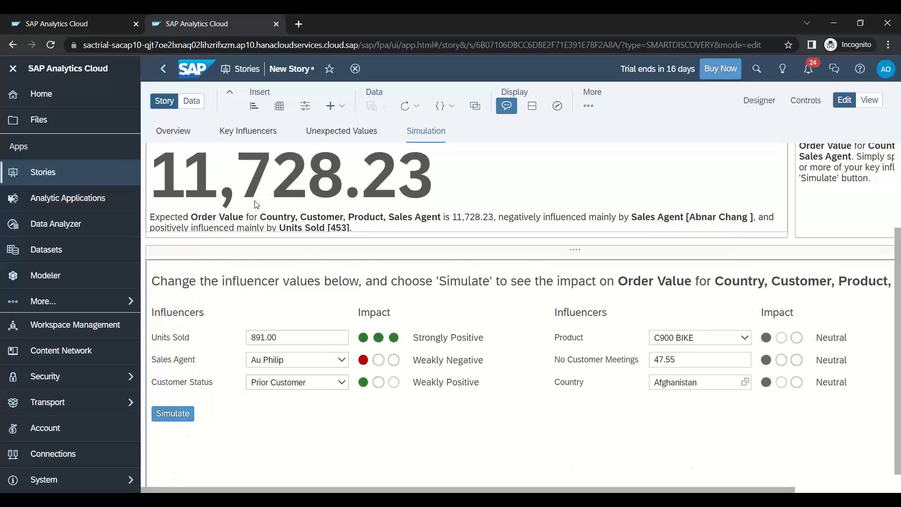
{"action": "left_click", "coordinate": [182, 423]}
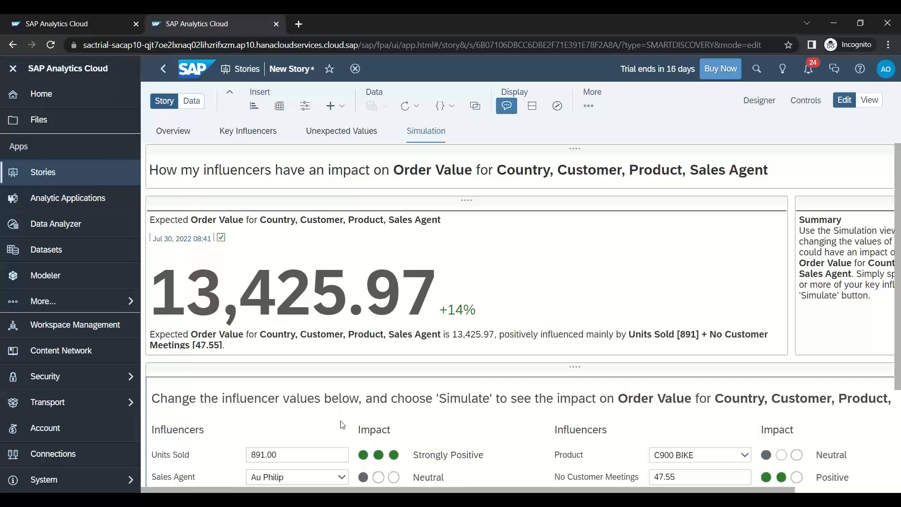
- In PowerPoint, add below Smart Discovery "Smart Insight – Allows us to find the most contributing dimension on a particular measure. E.g. if we"
{"action": "key", "text": "alt+Tab"}
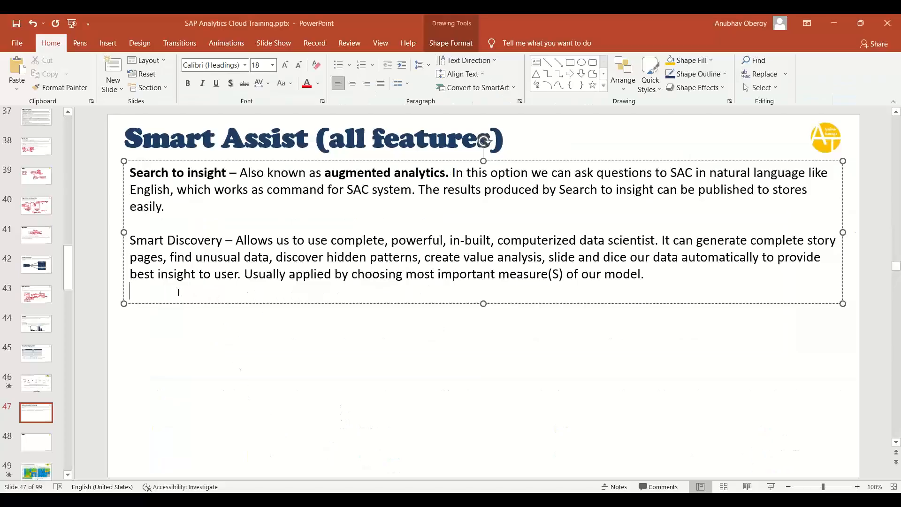
{"action": "key", "text": "Return"}
{"action": "type", "text": "Smaty"}
{"action": "key", "text": "BackSpace"}
{"action": "key", "text": "BackSpace"}
{"action": "type", "text": "rt Insigh"}
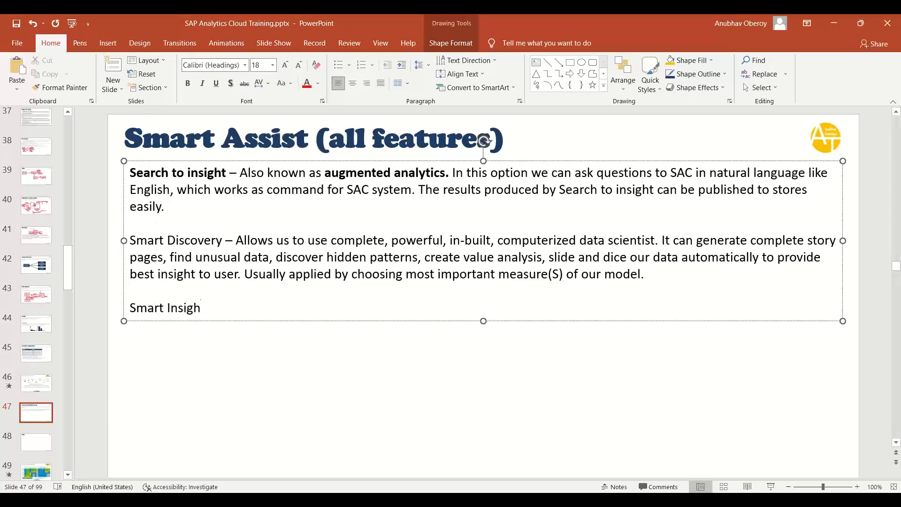
{"action": "type", "text": "t - Allows uis"}
{"action": "key", "text": "BackSpace"}
{"action": "key", "text": "BackSpace"}
{"action": "type", "text": "s to find "}
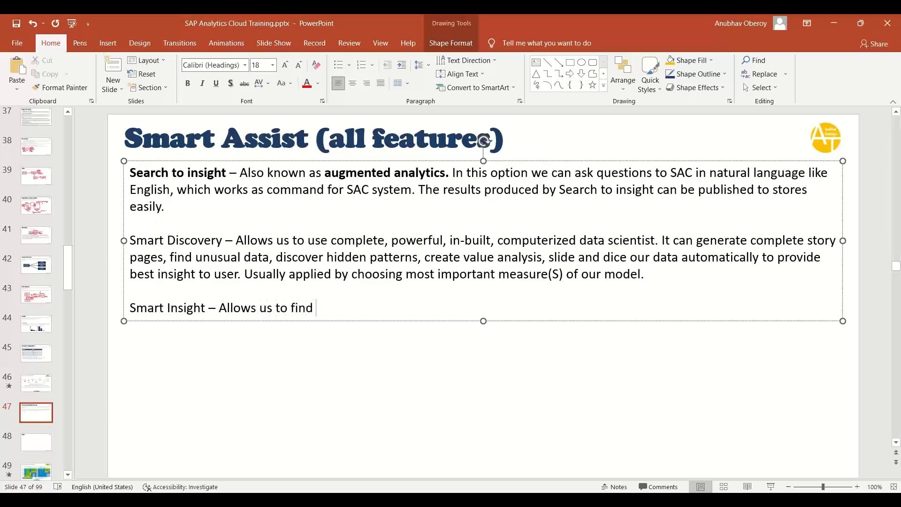
{"action": "type", "text": "the most contributing"}
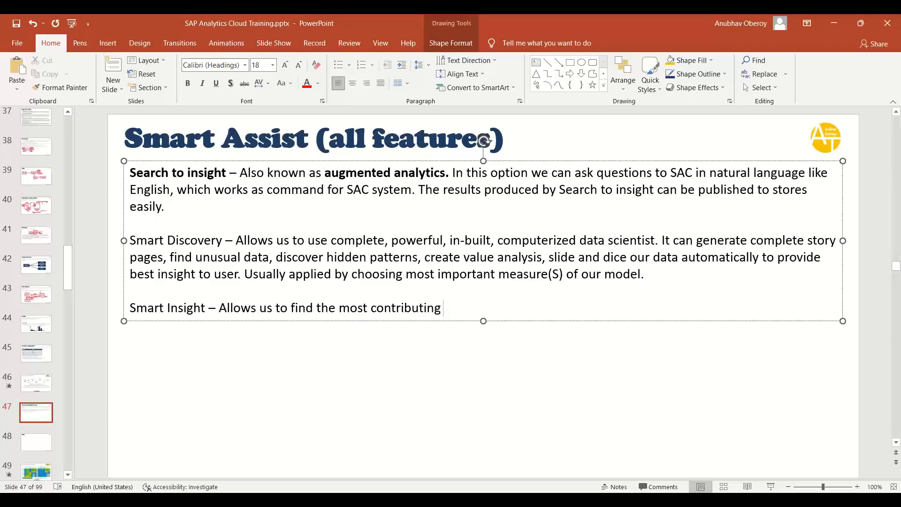
{"action": "type", "text": " dimension on a particular measure."}
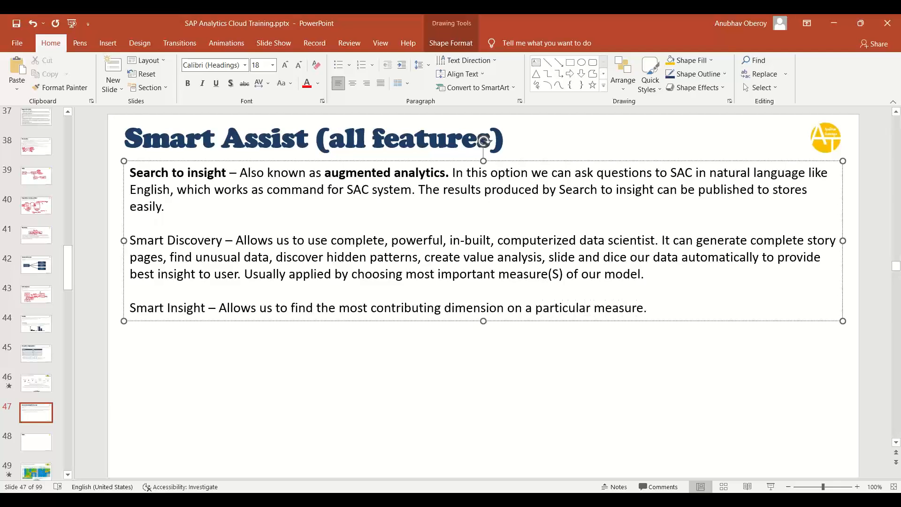
{"action": "type", "text": " E.g. if we"}
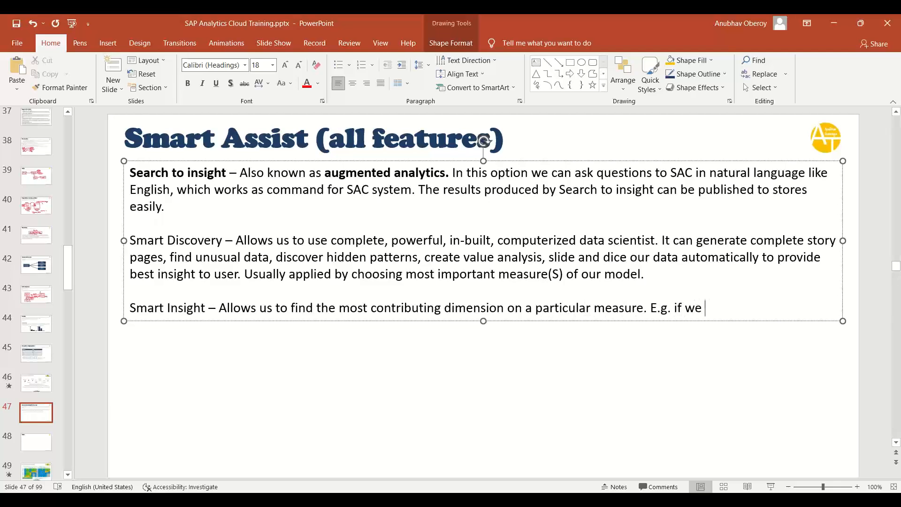
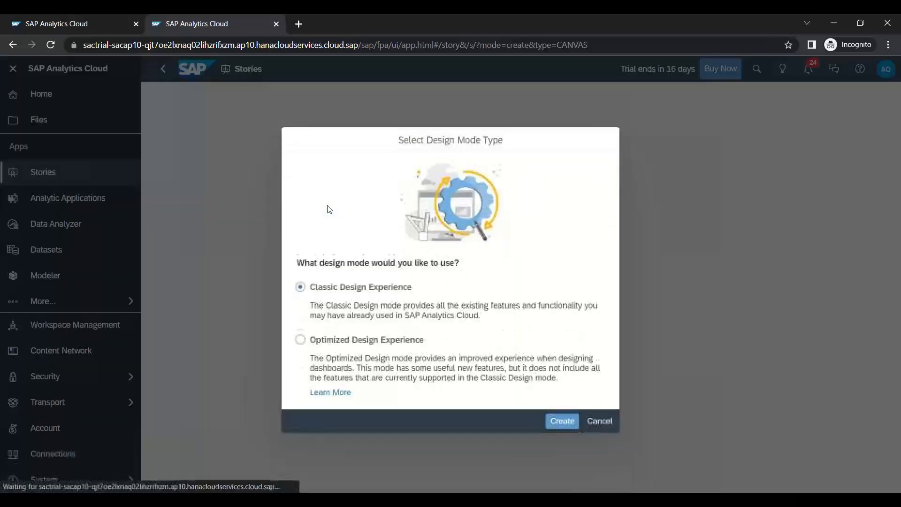
{"action": "left_click", "coordinate": [560, 417]}
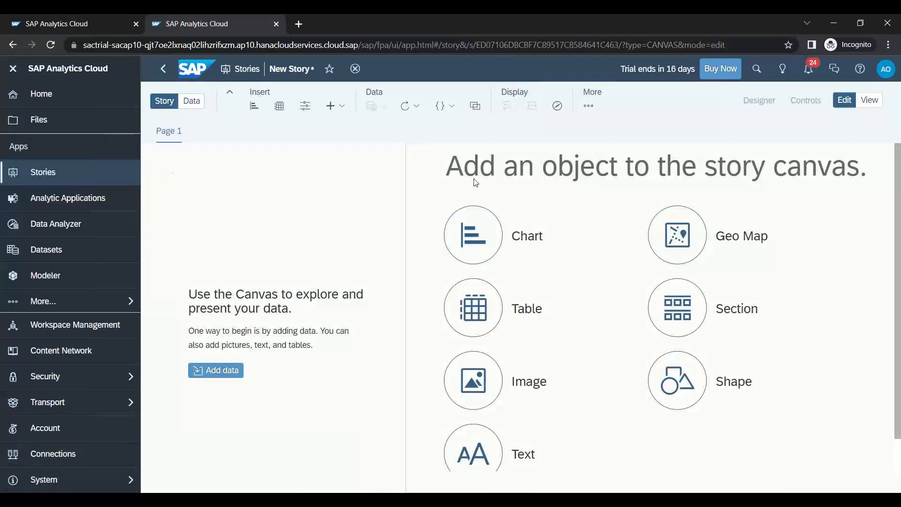
{"action": "left_click", "coordinate": [89, 180]}
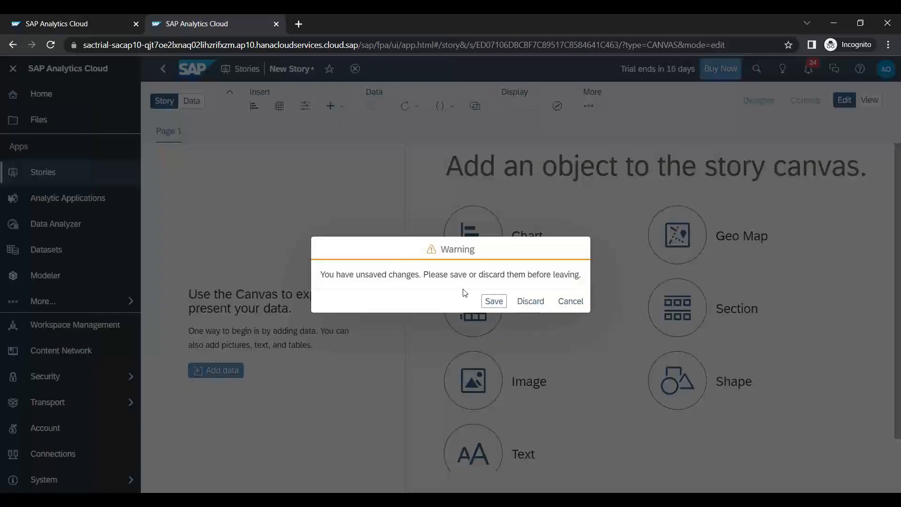
{"action": "left_click", "coordinate": [530, 301]}
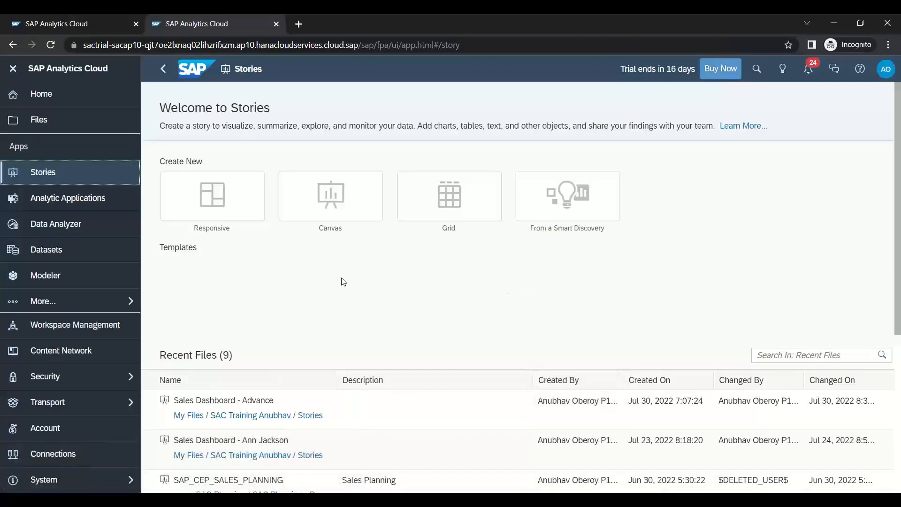
- Open the second recent Sales Dashboard story and add Smart Insights to the DiscountedOrderValue, Order Value per Product chart
{"action": "scroll", "coordinate": [343, 281], "scroll_direction": "down", "scroll_amount": 4}
{"action": "left_click", "coordinate": [229, 271]}
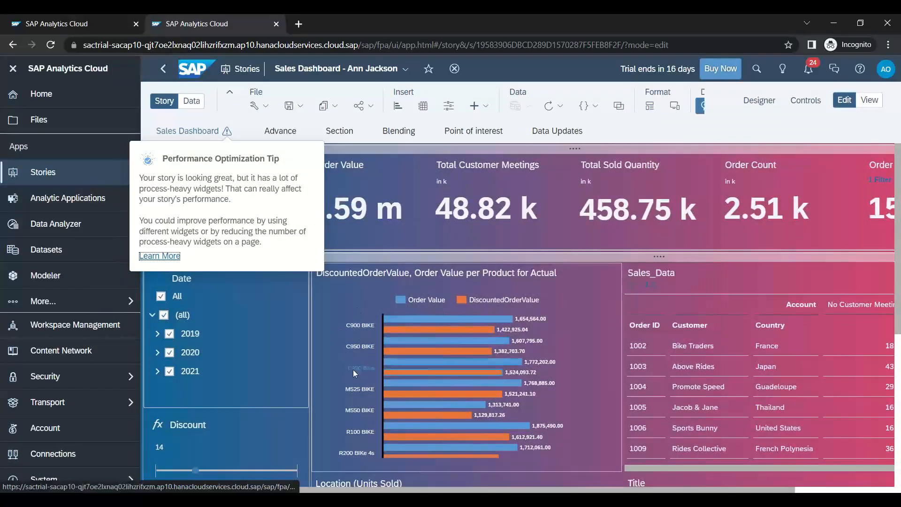
{"action": "left_click", "coordinate": [598, 279]}
{"action": "left_click", "coordinate": [636, 281]}
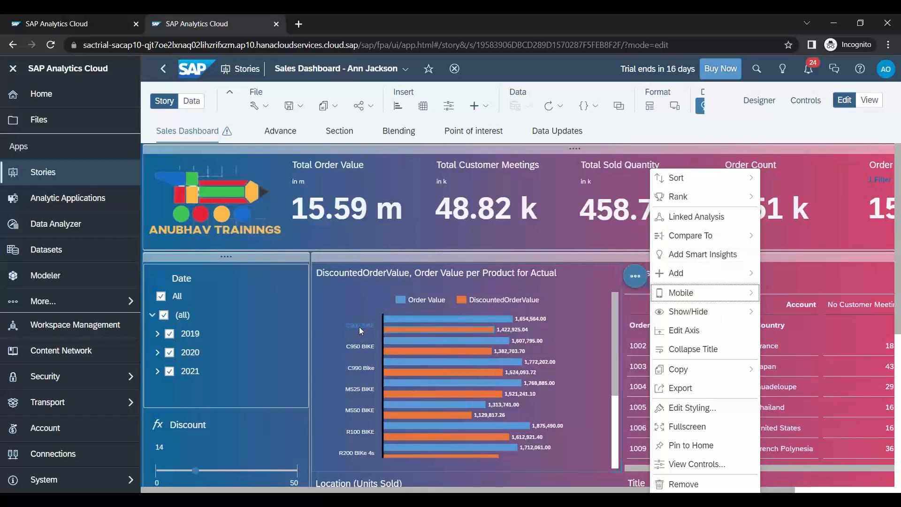
{"action": "left_click", "coordinate": [727, 258]}
{"action": "left_click", "coordinate": [13, 68]}
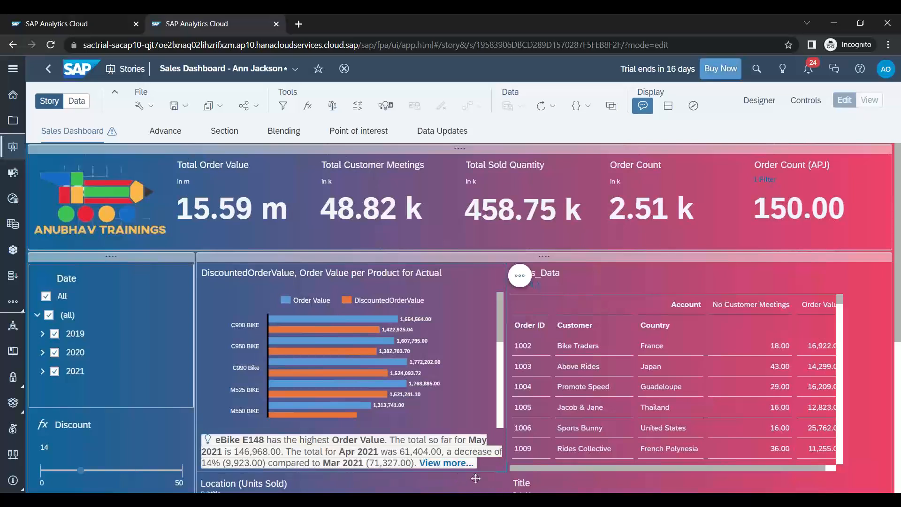
- View the full Smart Insights of the product chart and copy its Order Value per Date chart to a new canvas page
{"action": "triple_click", "coordinate": [458, 466]}
{"action": "left_click", "coordinate": [458, 466]}
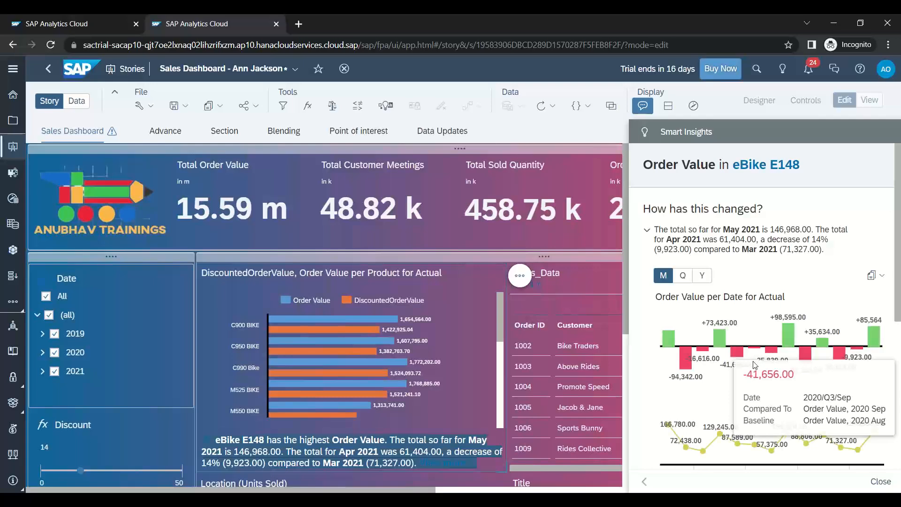
{"action": "scroll", "coordinate": [668, 437], "scroll_direction": "down", "scroll_amount": 5}
{"action": "scroll", "coordinate": [862, 170], "scroll_direction": "up", "scroll_amount": 6}
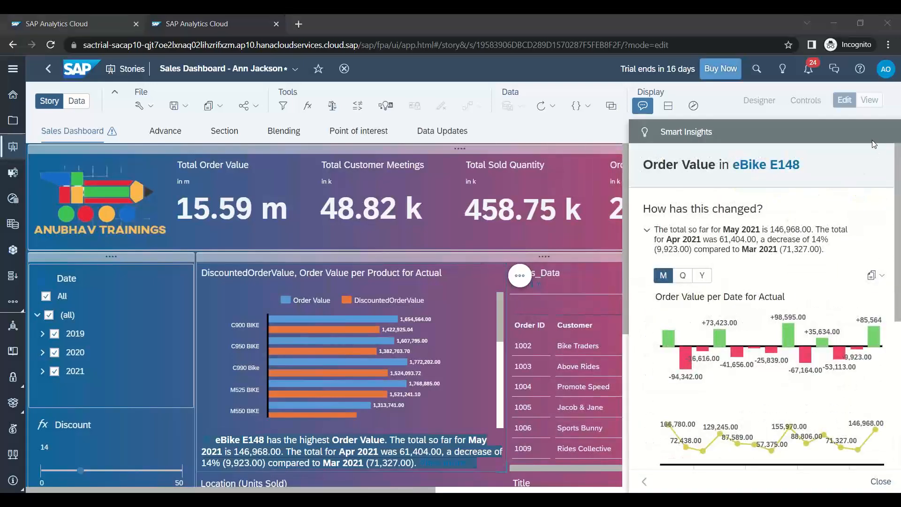
{"action": "left_click", "coordinate": [875, 276]}
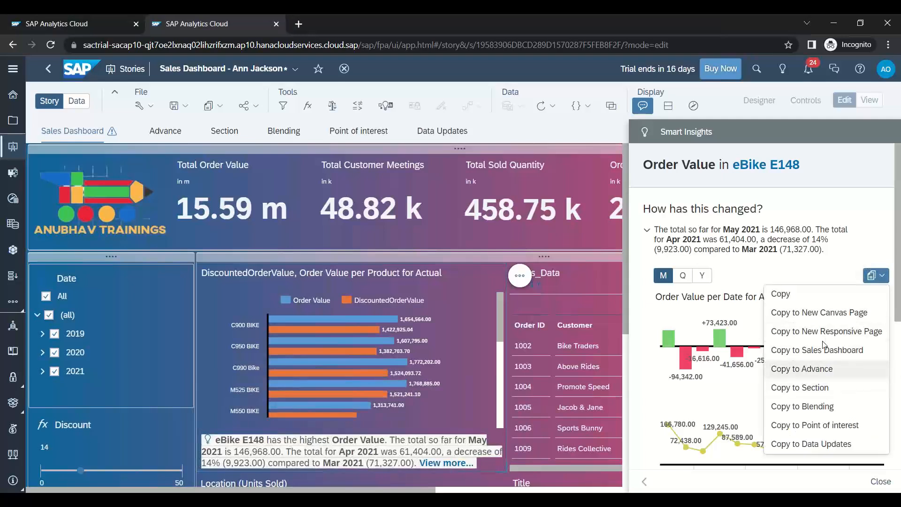
{"action": "left_click", "coordinate": [822, 315]}
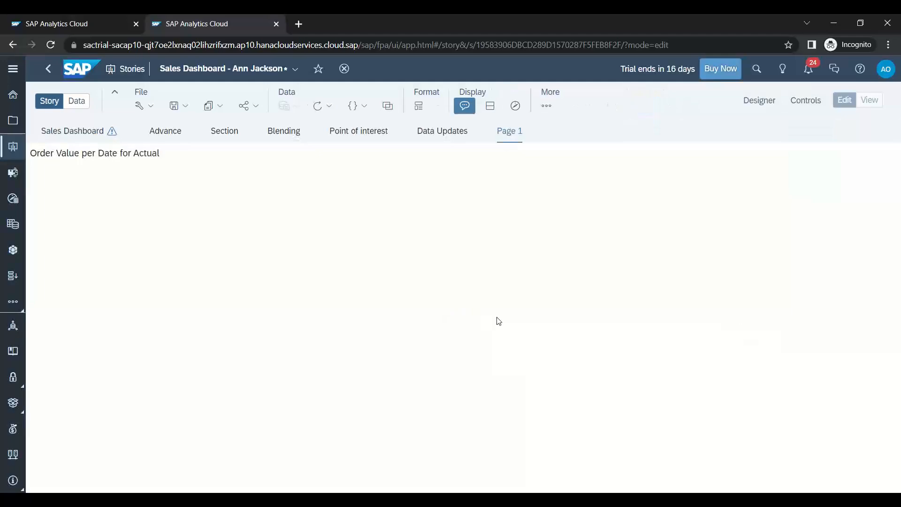
{"action": "left_click", "coordinate": [777, 106]}
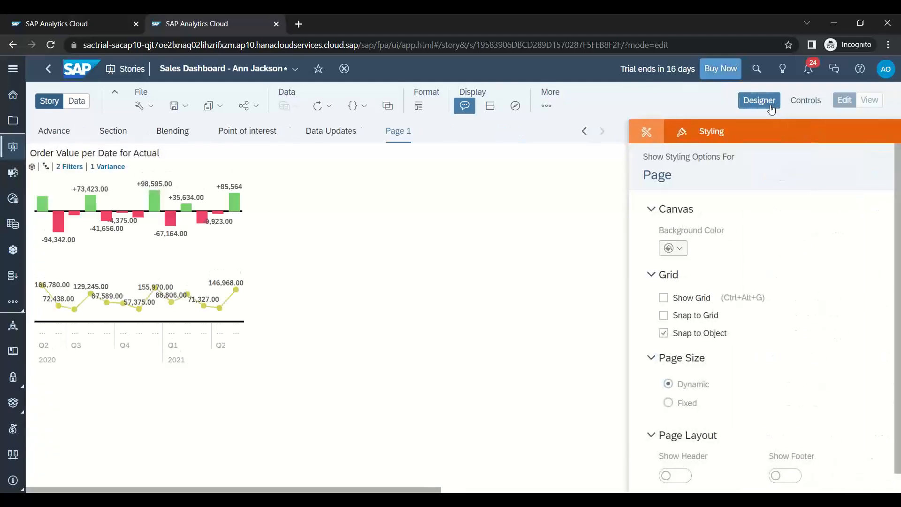
{"action": "left_click", "coordinate": [778, 108]}
- Return to the Sales Dashboard page and examine the top contributors in the eBike E148 Smart Insights, expanding the Country contributor
{"action": "left_click", "coordinate": [71, 131]}
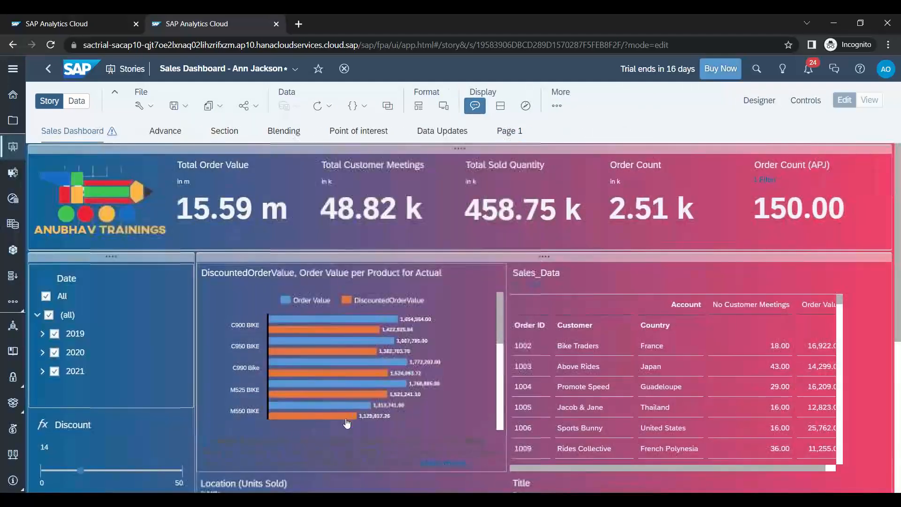
{"action": "left_click", "coordinate": [759, 100]}
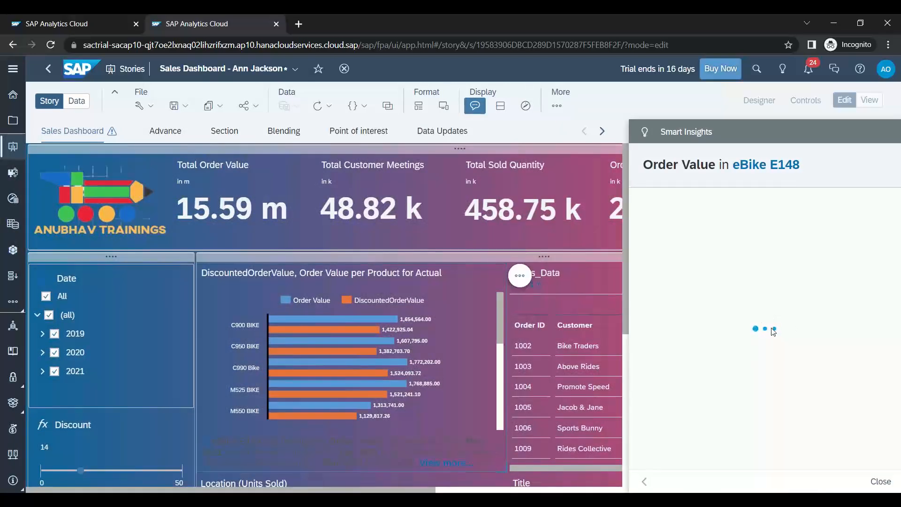
{"action": "scroll", "coordinate": [727, 328], "scroll_direction": "down", "scroll_amount": 5}
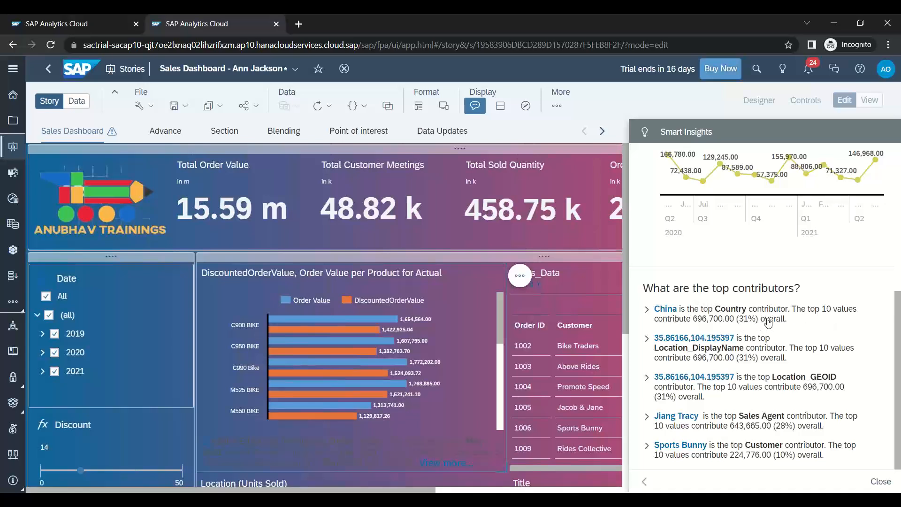
{"action": "left_click", "coordinate": [648, 312]}
{"action": "scroll", "coordinate": [743, 377], "scroll_direction": "down", "scroll_amount": 3}
{"action": "mouse_move", "coordinate": [743, 378]}
{"action": "scroll", "coordinate": [743, 378], "scroll_direction": "up", "scroll_amount": 3}
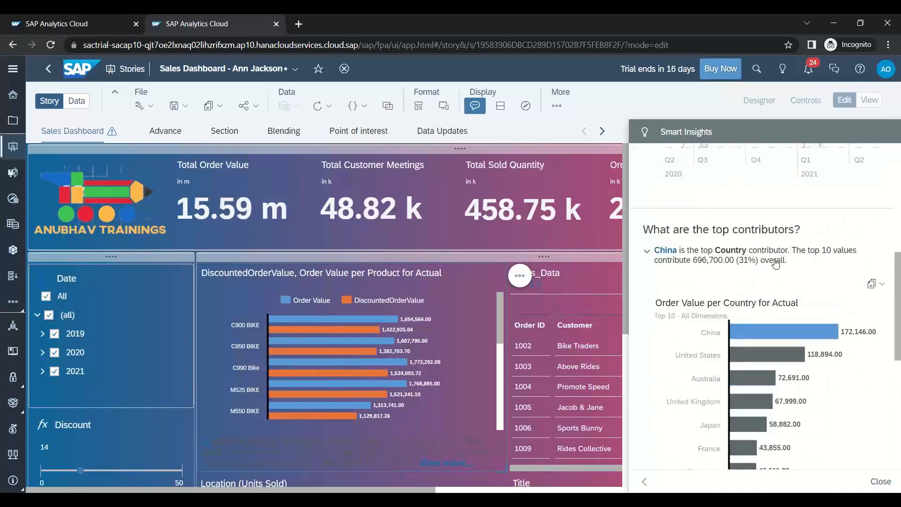
{"action": "left_click", "coordinate": [677, 253]}
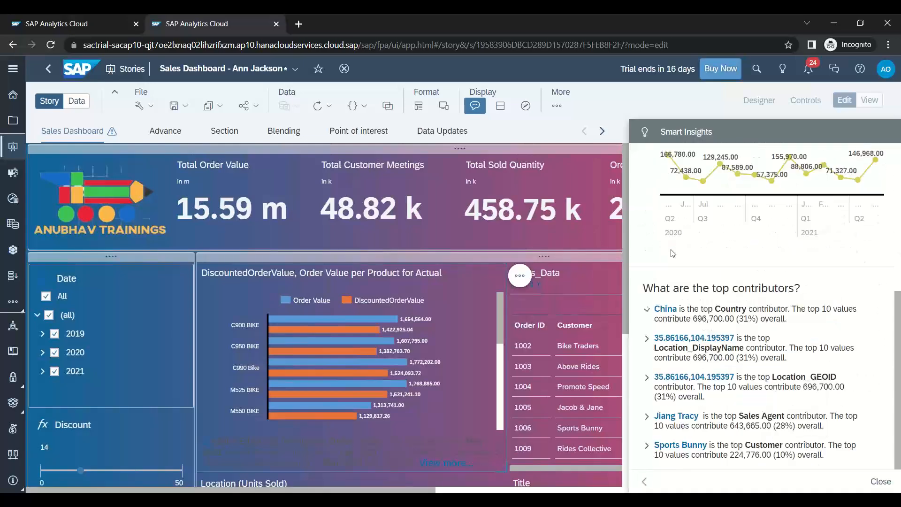
{"action": "left_click", "coordinate": [674, 312]}
{"action": "scroll", "coordinate": [768, 331], "scroll_direction": "down", "scroll_amount": 5}
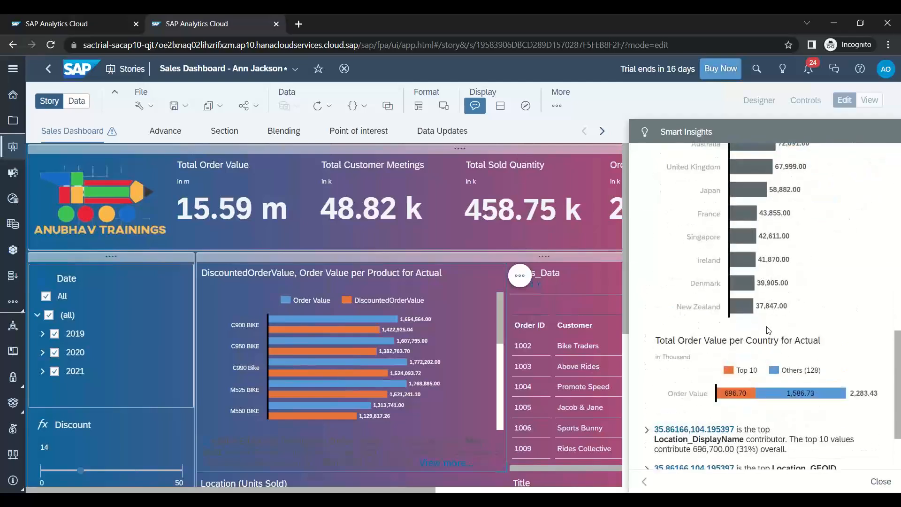
{"action": "scroll", "coordinate": [779, 341], "scroll_direction": "down", "scroll_amount": 2}
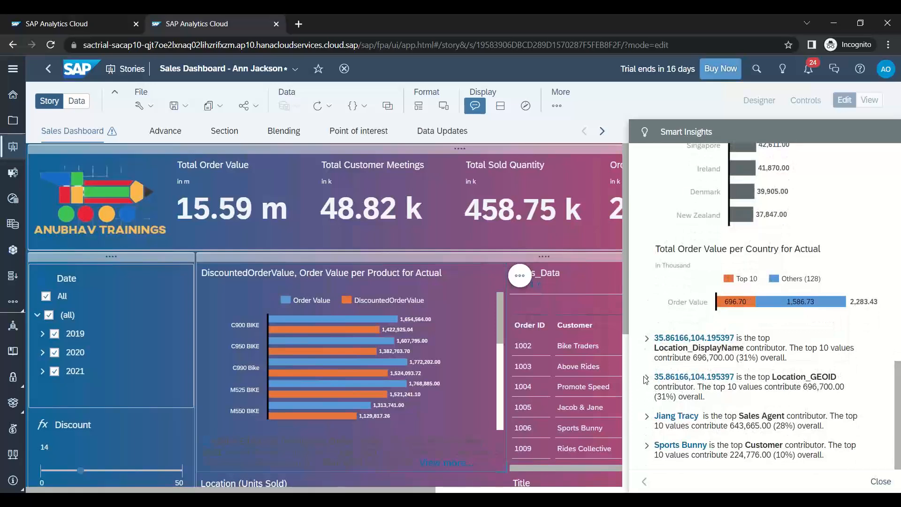
- Copy the Order Value per Country insight chart to Page 1 and add Smart Insights to the copied chart
{"action": "scroll", "coordinate": [707, 377], "scroll_direction": "up", "scroll_amount": 5}
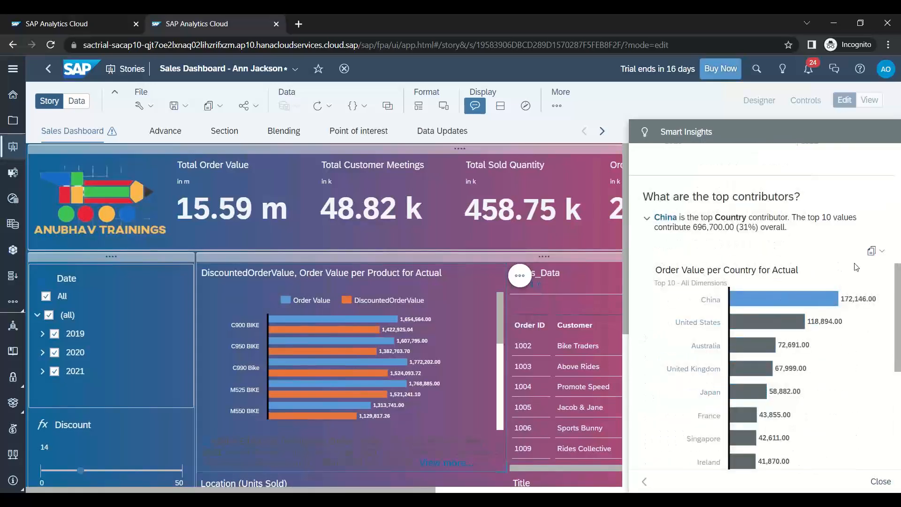
{"action": "left_click", "coordinate": [873, 257]}
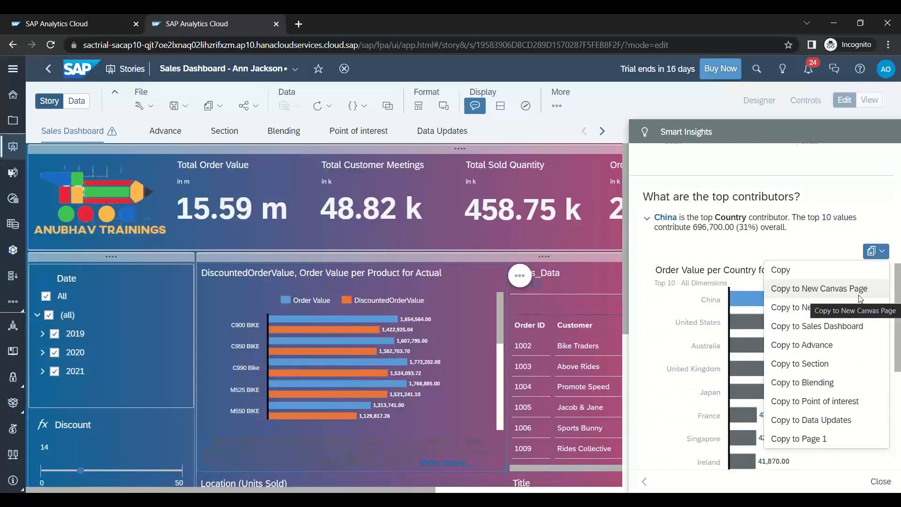
{"action": "left_click", "coordinate": [827, 440]}
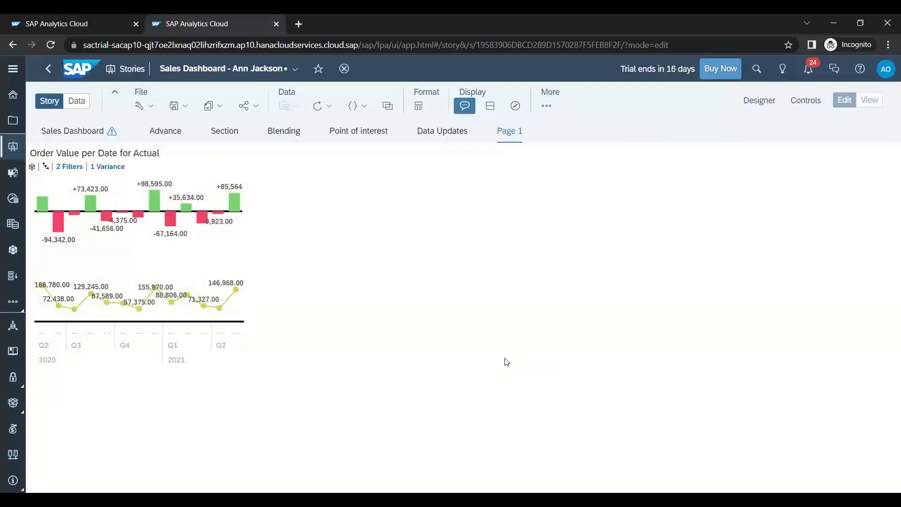
{"action": "left_click", "coordinate": [452, 210]}
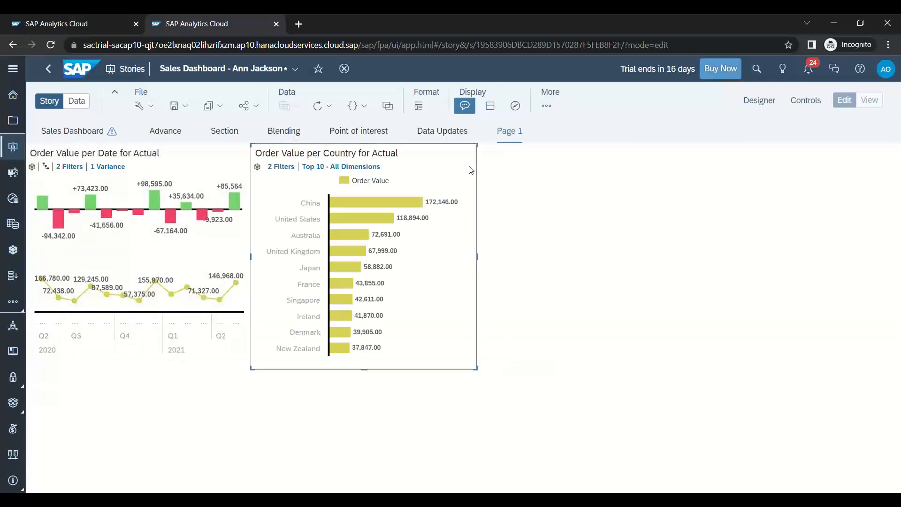
{"action": "left_click", "coordinate": [491, 157]}
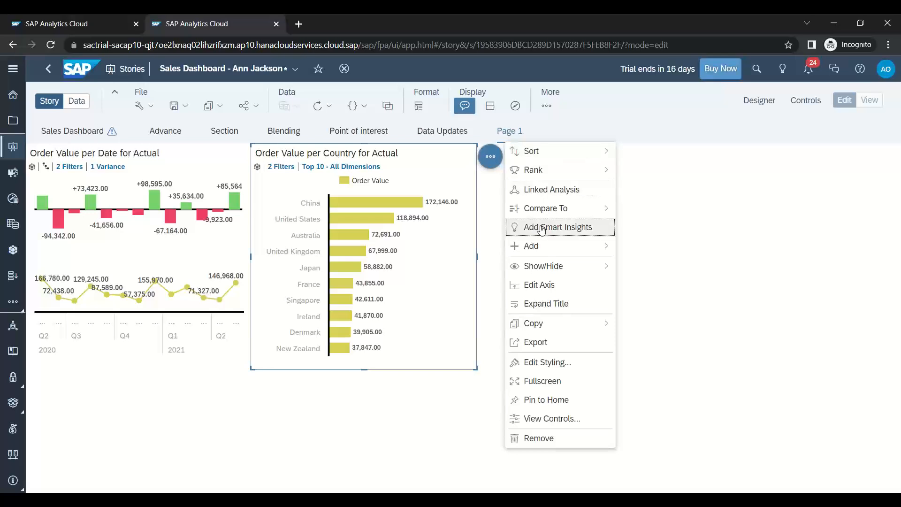
{"action": "left_click", "coordinate": [542, 228]}
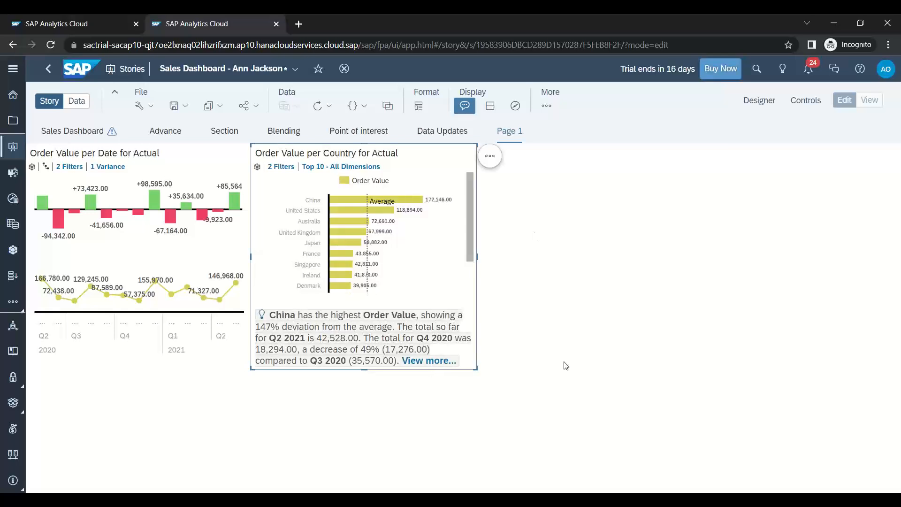
- View the full Smart Insights for China and copy the quarterly Order Value per Date chart to Page 1
{"action": "left_click", "coordinate": [429, 360]}
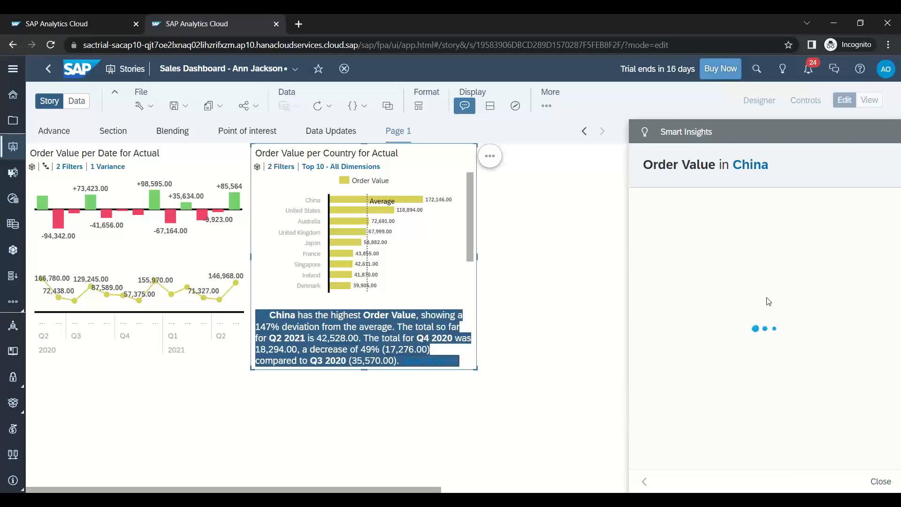
{"action": "scroll", "coordinate": [716, 331], "scroll_direction": "down", "scroll_amount": 3}
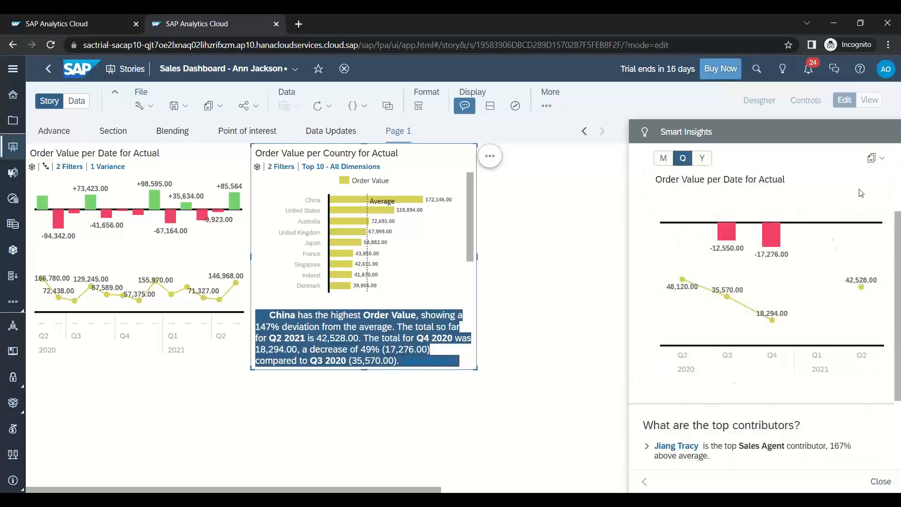
{"action": "left_click", "coordinate": [875, 159]}
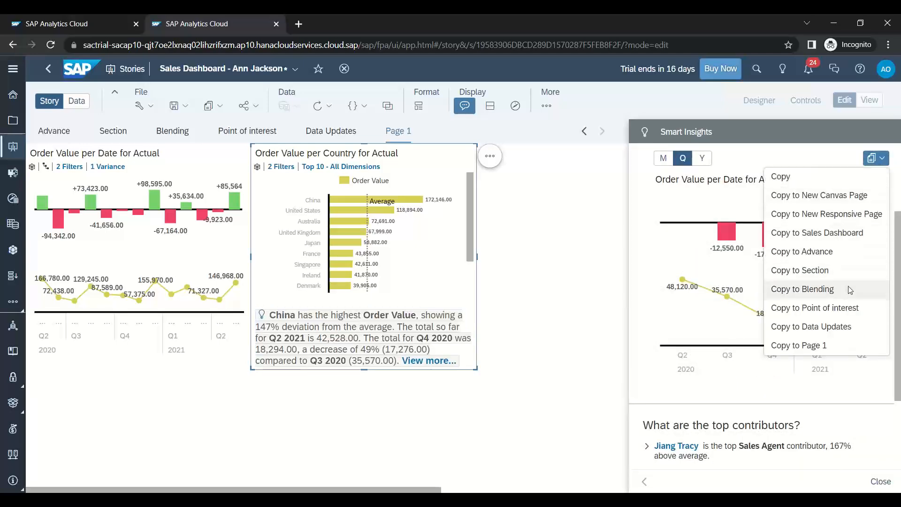
{"action": "left_click", "coordinate": [825, 345]}
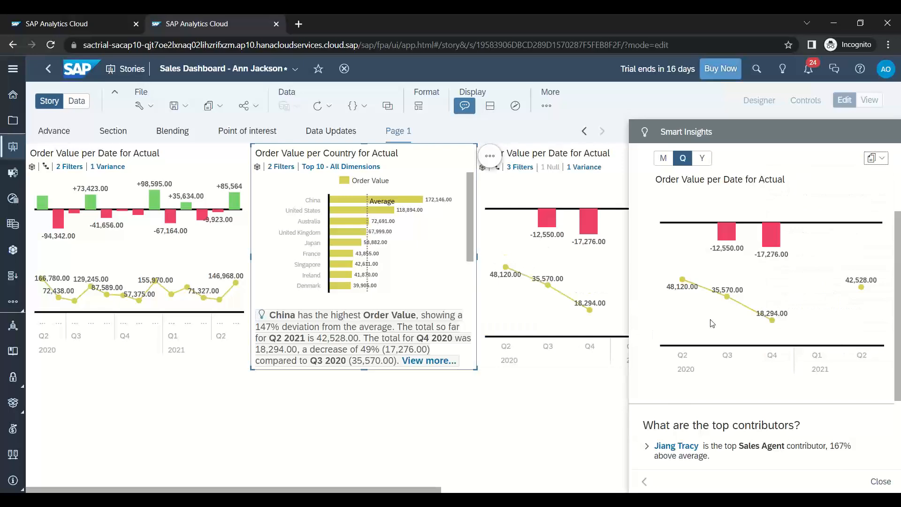
- Expand the top Sales Agent contributor in the China insights and copy its Order Value per Sales Agent chart to Page 1
{"action": "scroll", "coordinate": [751, 351], "scroll_direction": "down", "scroll_amount": 1}
{"action": "scroll", "coordinate": [750, 351], "scroll_direction": "down", "scroll_amount": 3}
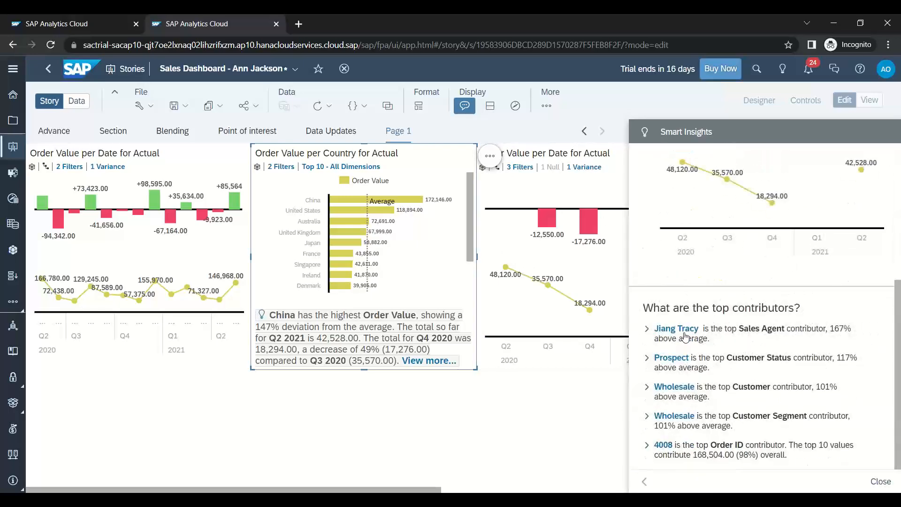
{"action": "left_click", "coordinate": [721, 333]}
{"action": "scroll", "coordinate": [720, 333], "scroll_direction": "down", "scroll_amount": 2}
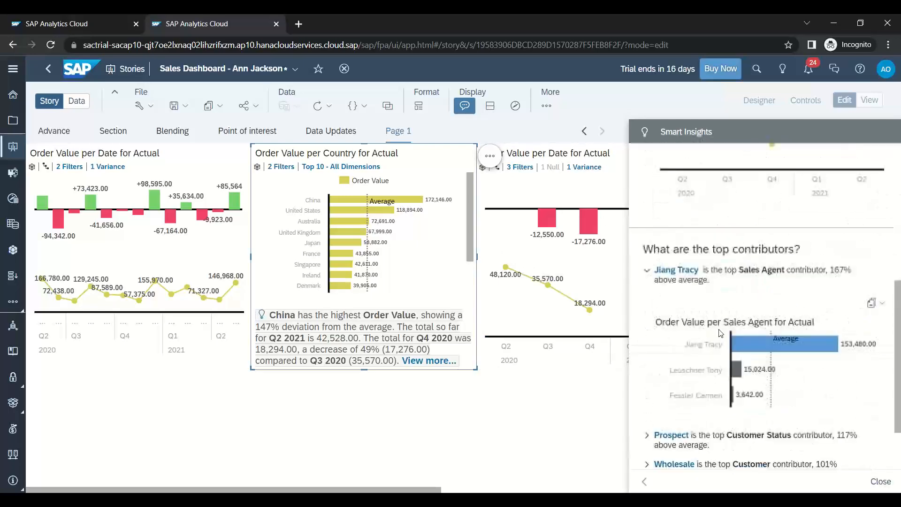
{"action": "left_click", "coordinate": [874, 304]}
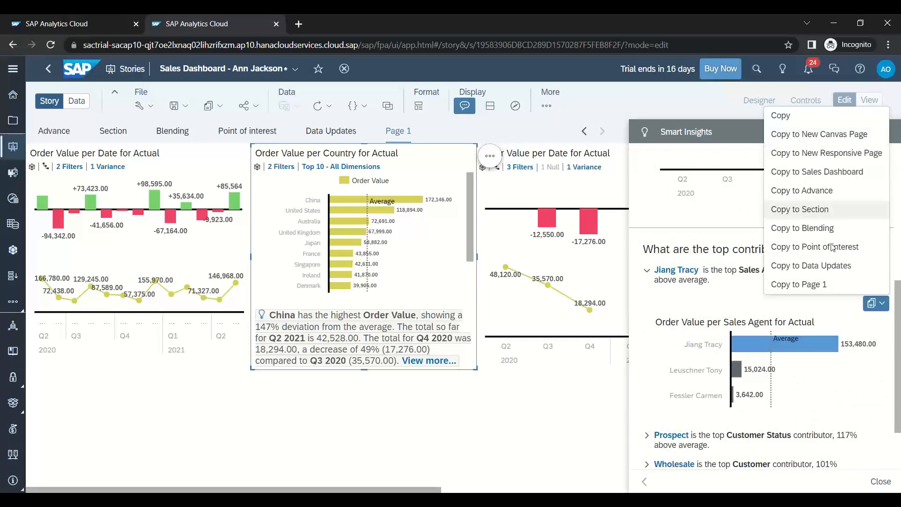
{"action": "left_click", "coordinate": [831, 289]}
{"action": "scroll", "coordinate": [416, 448], "scroll_direction": "down", "scroll_amount": 2}
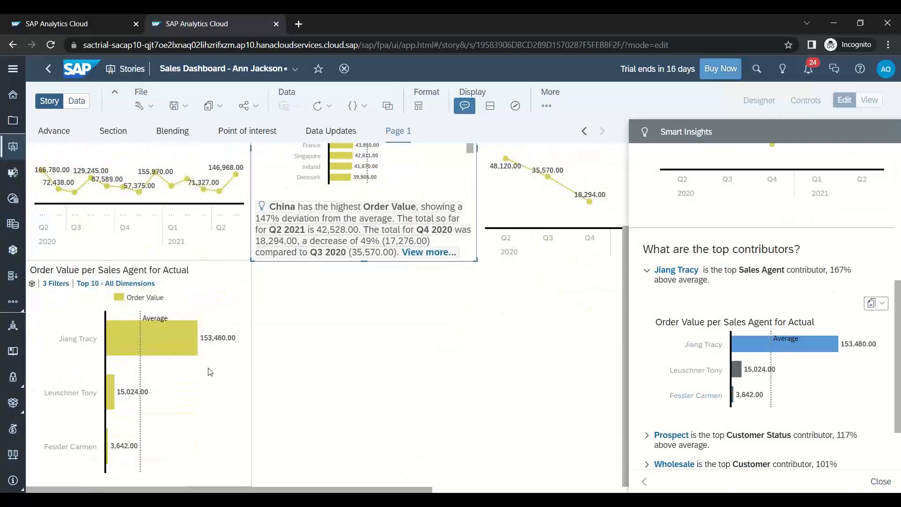
{"action": "scroll", "coordinate": [399, 411], "scroll_direction": "up", "scroll_amount": 2}
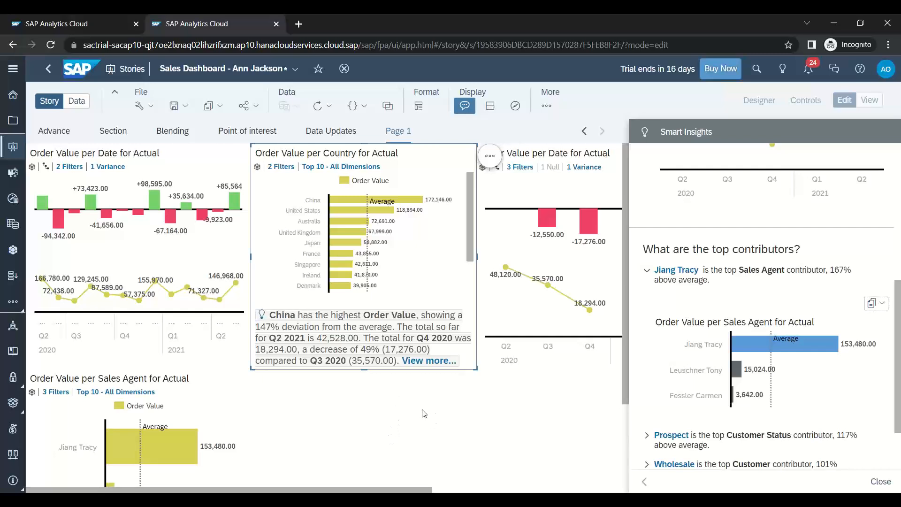
- Switch to the PowerPoint training deck and start a new paragraph reading "Automatic Forecasting -" below the Smart Insight description
{"action": "key", "text": "alt+Tab"}
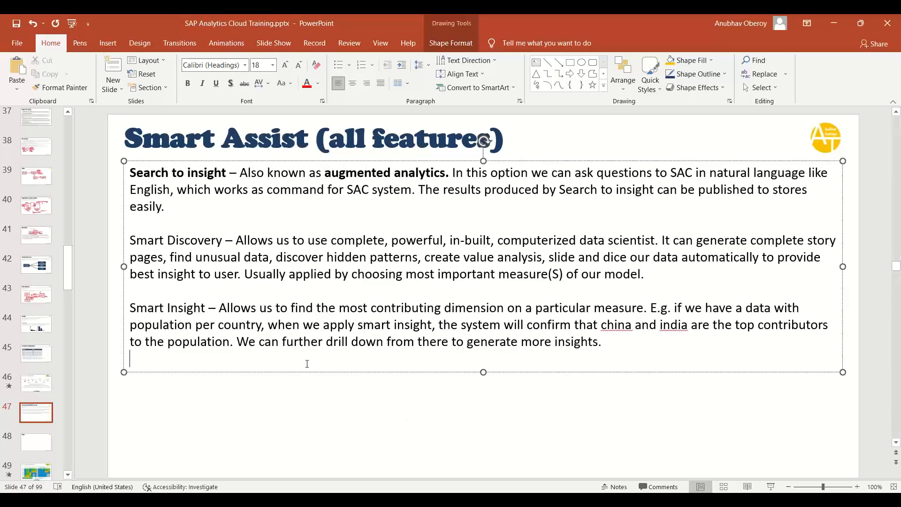
{"action": "key", "text": "Return"}
{"action": "type", "text": "Automatiuc"}
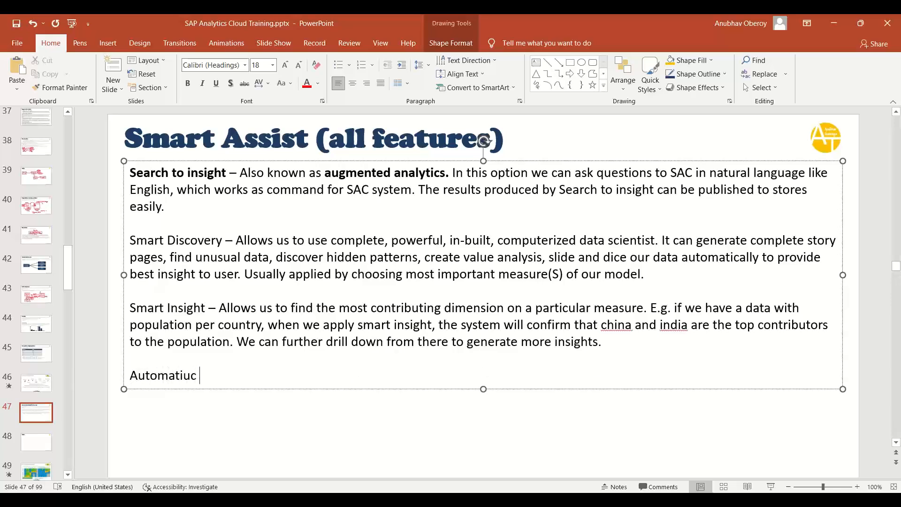
{"action": "key", "text": "BackSpace"}
{"action": "key", "text": "BackSpace"}
{"action": "key", "text": "BackSpace"}
{"action": "type", "text": "c Forecasting -"}
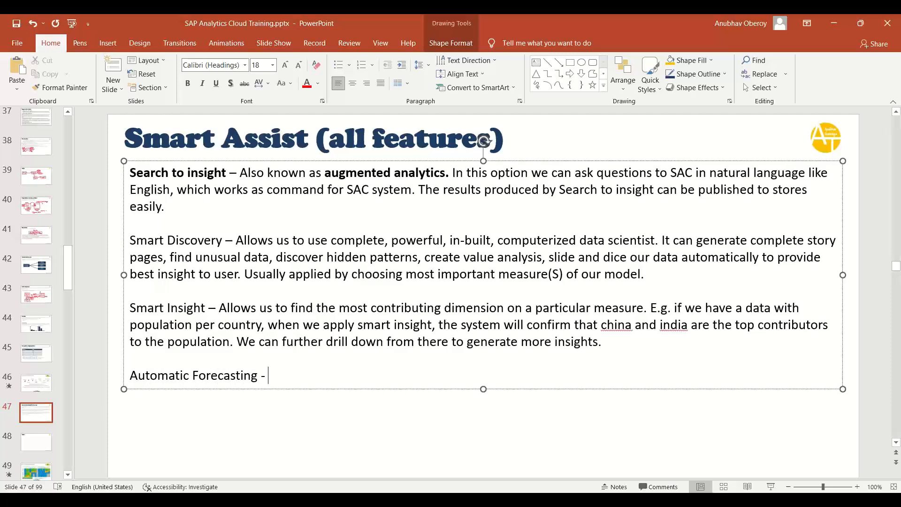